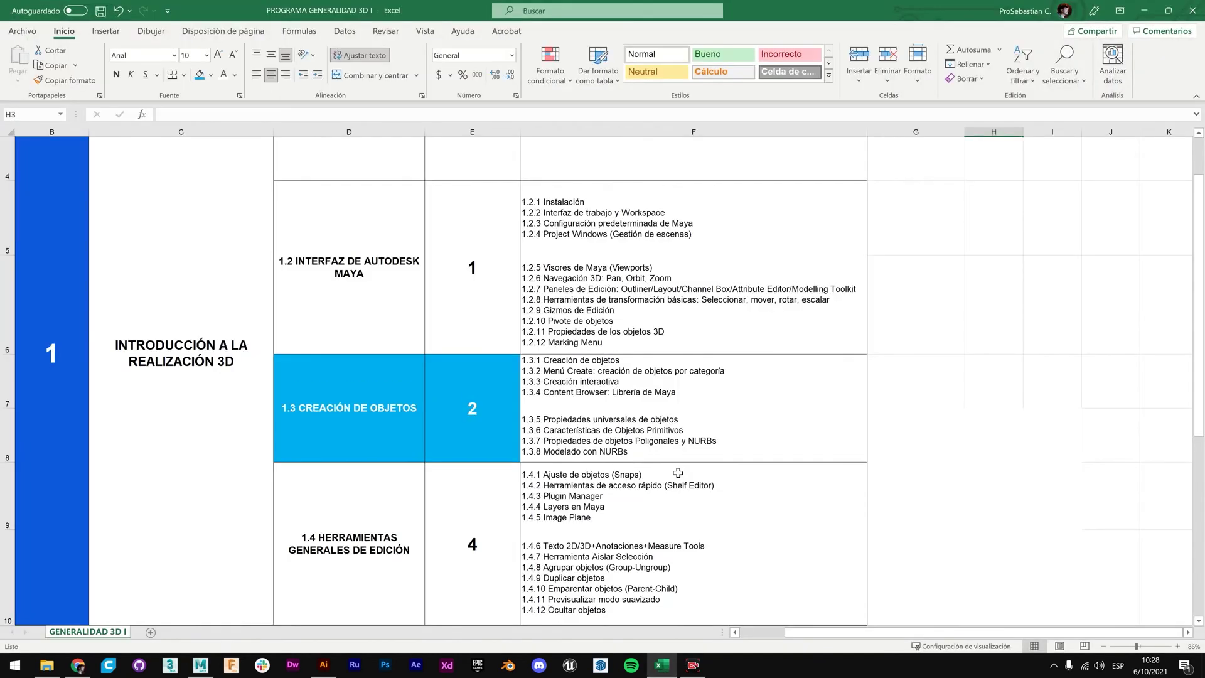
Review the syllabus subtopics of theme 1.2 Interfaz de Autodesk Maya for class 1.
{"action": "scroll", "coordinate": [574, 360], "scroll_direction": "up", "scroll_amount": 3}
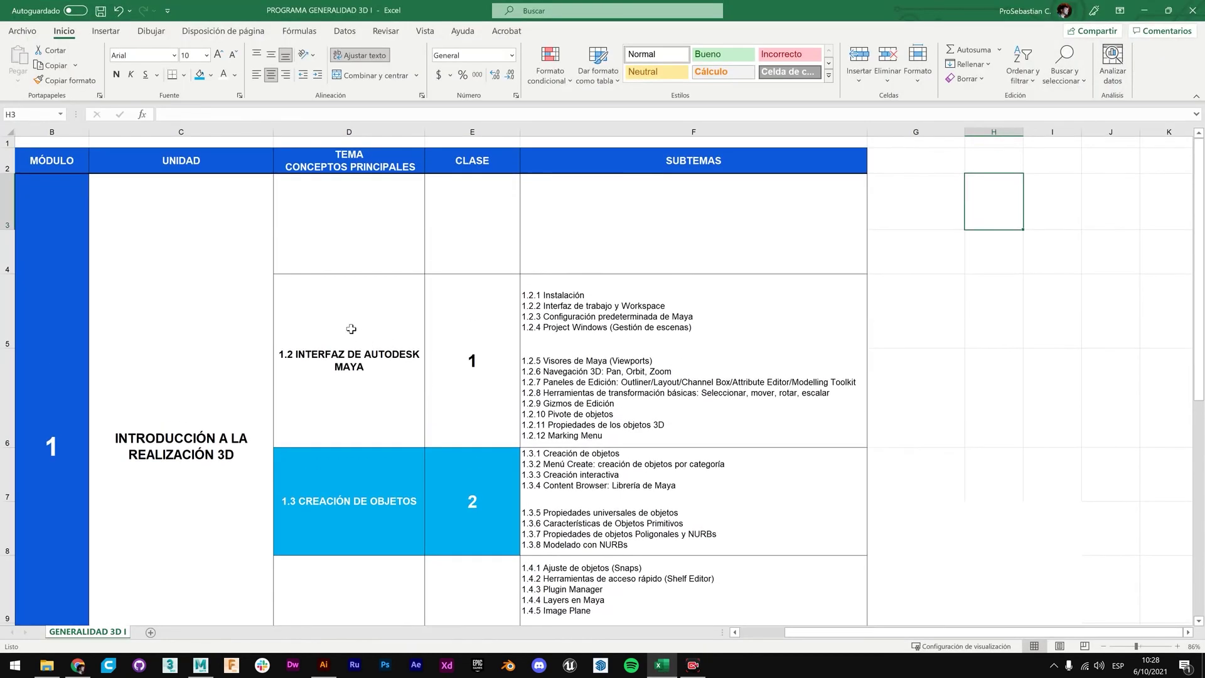
{"action": "left_click_drag", "start_coordinate": [347, 324], "coordinate": [546, 342]}
{"action": "left_click", "coordinate": [753, 497]}
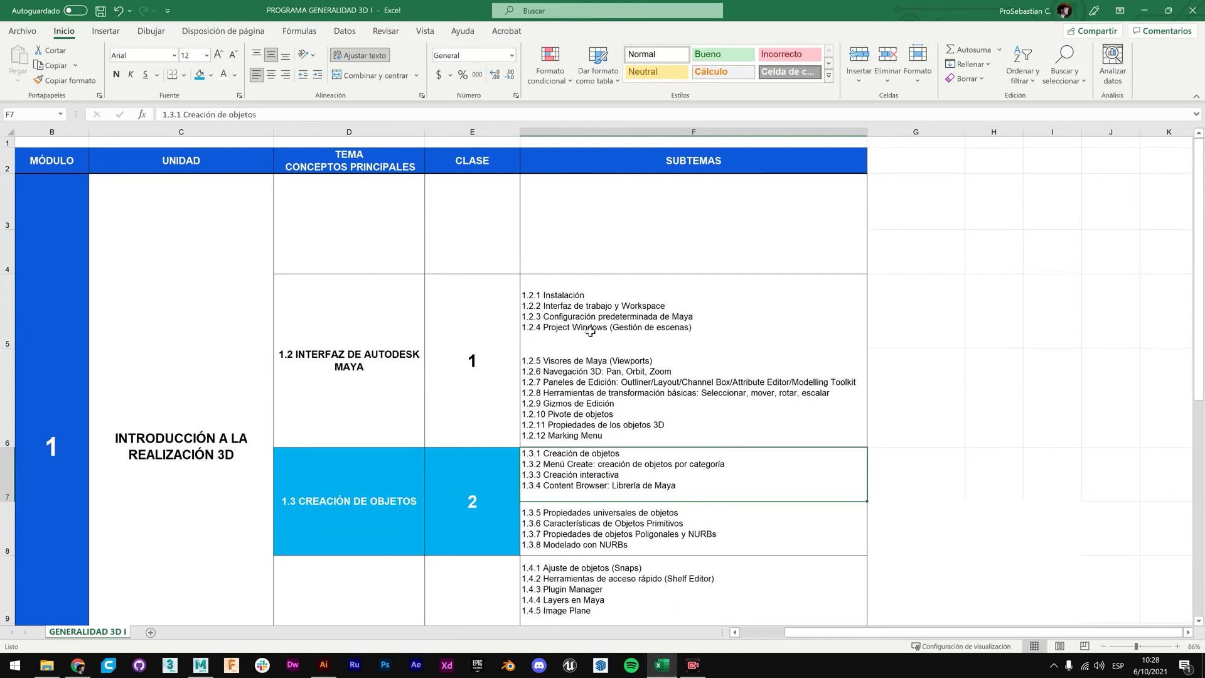
{"action": "left_click_drag", "start_coordinate": [609, 317], "coordinate": [593, 402]}
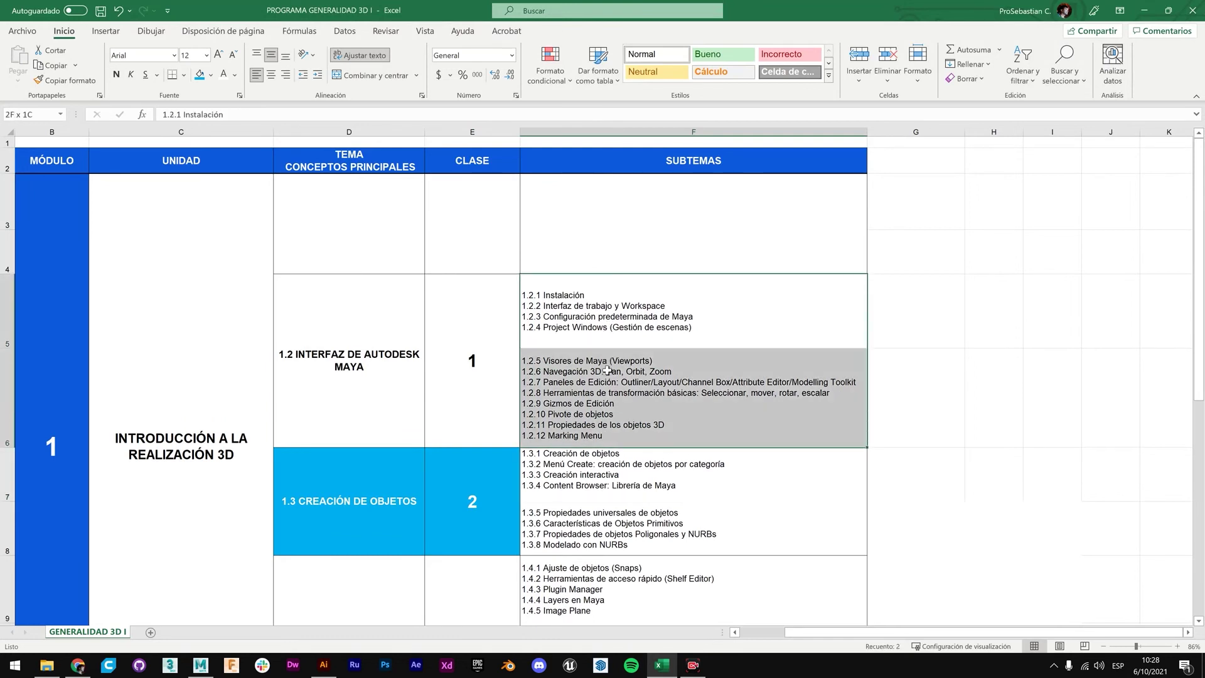
{"action": "left_click", "coordinate": [495, 326]}
{"action": "left_click_drag", "start_coordinate": [650, 321], "coordinate": [644, 370]}
{"action": "left_click", "coordinate": [501, 338]}
{"action": "left_click", "coordinate": [568, 330]}
{"action": "left_click", "coordinate": [524, 382]}
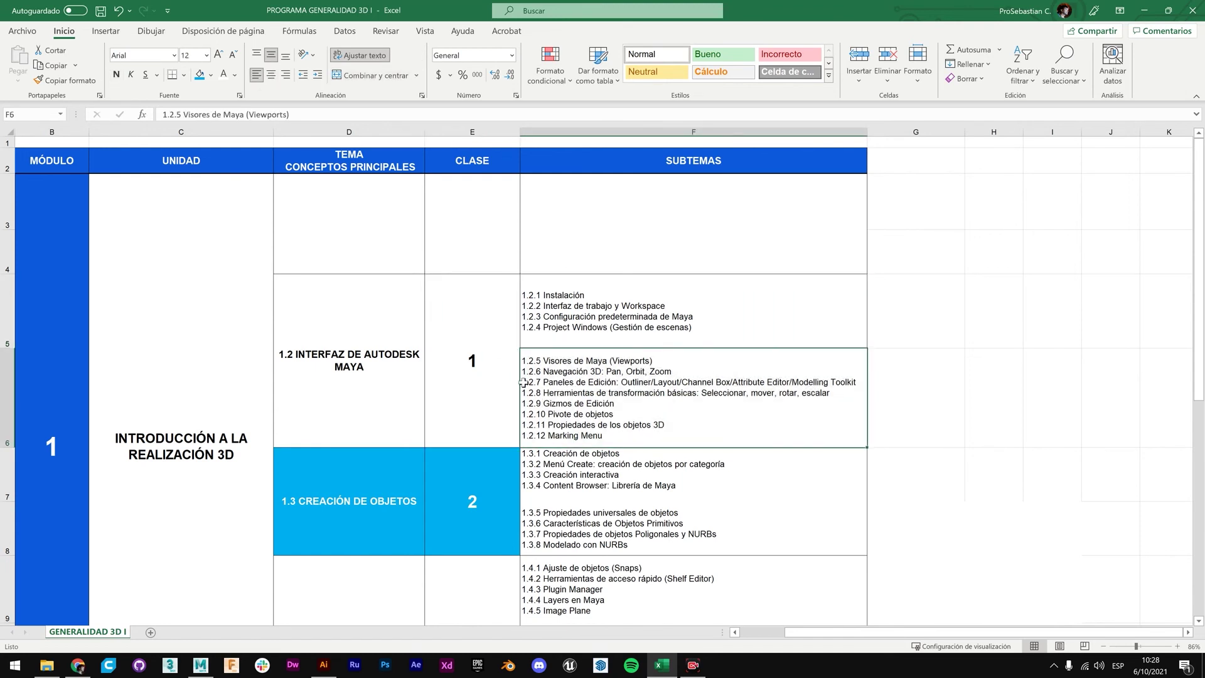
{"action": "left_click", "coordinate": [509, 312]}
{"action": "left_click", "coordinate": [552, 314]}
{"action": "left_click", "coordinate": [579, 378]}
{"action": "left_click", "coordinate": [603, 328]}
{"action": "left_click", "coordinate": [562, 362]}
{"action": "scroll", "coordinate": [595, 364], "scroll_direction": "down", "scroll_amount": 2}
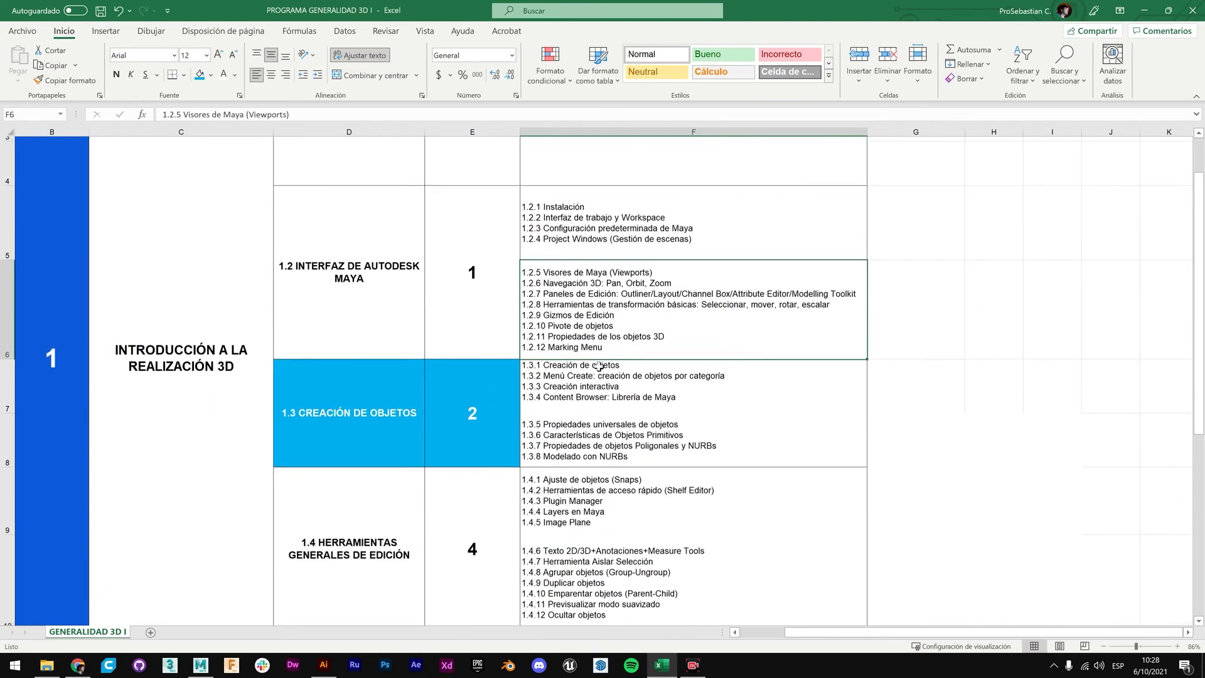
Review the class 2 theme 1.3 Creación de objetos and its subtopics 1.3.1 to 1.3.8.
{"action": "left_click", "coordinate": [408, 372]}
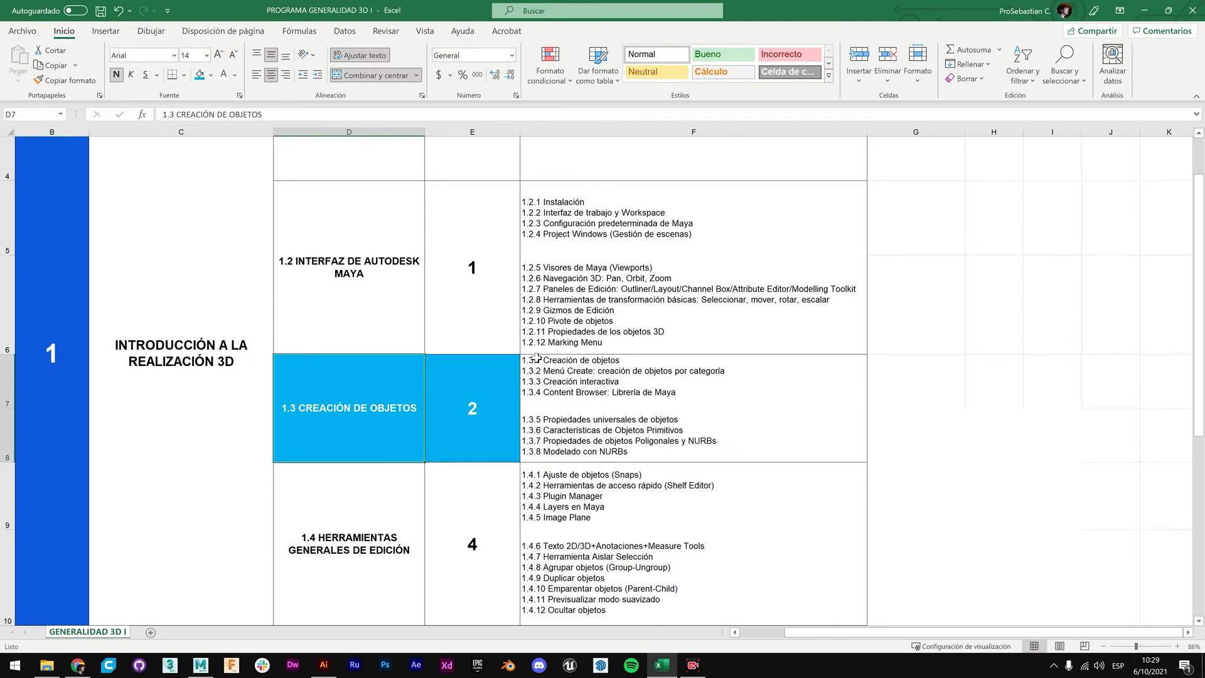
{"action": "left_click", "coordinate": [568, 371]}
{"action": "left_click", "coordinate": [543, 424]}
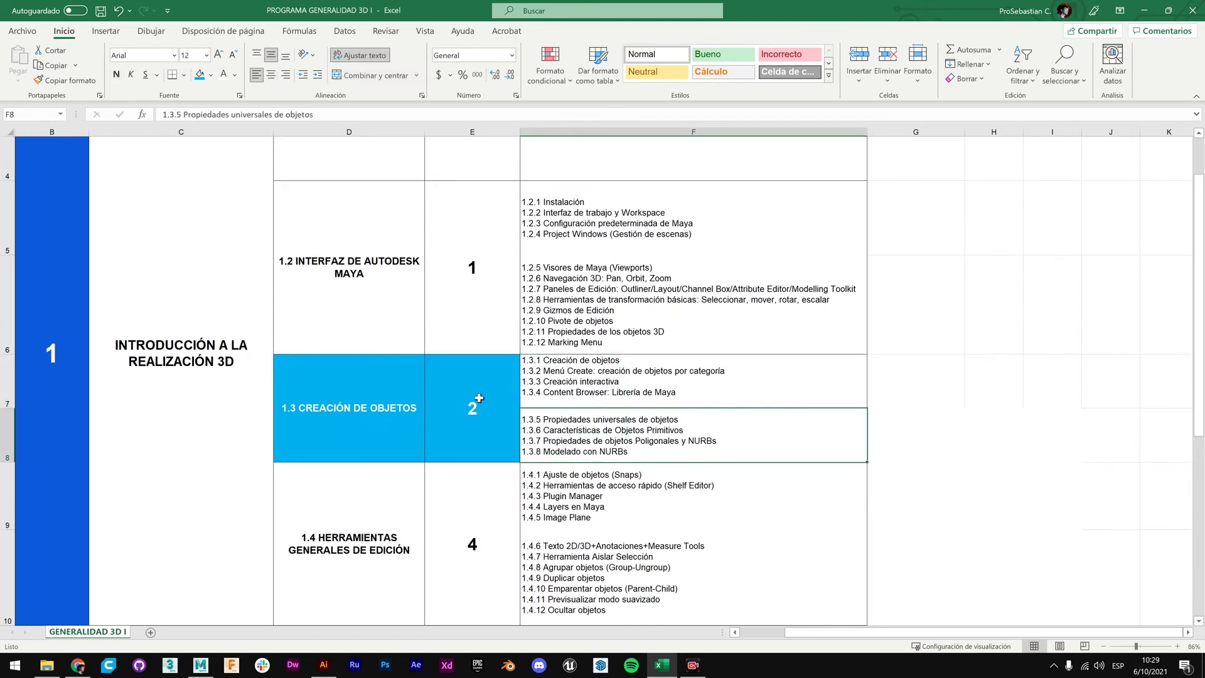
{"action": "left_click", "coordinate": [477, 398]}
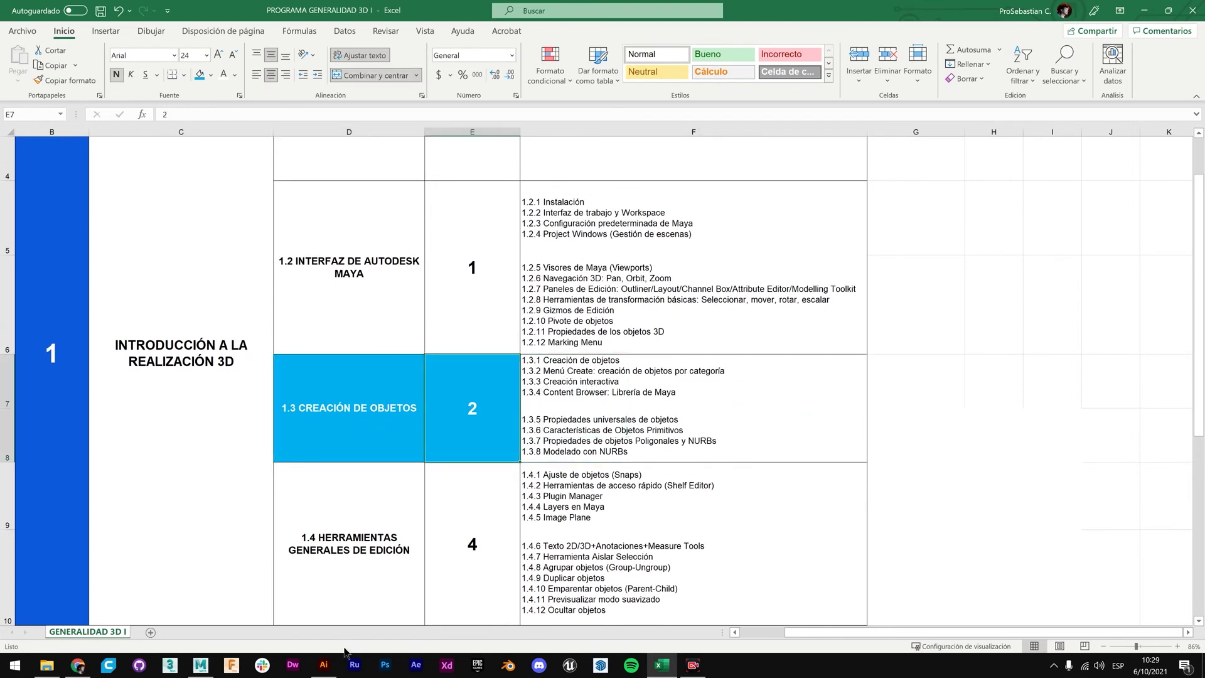
{"action": "left_click", "coordinate": [575, 385]}
{"action": "left_click", "coordinate": [589, 419]}
{"action": "left_click", "coordinate": [590, 386]}
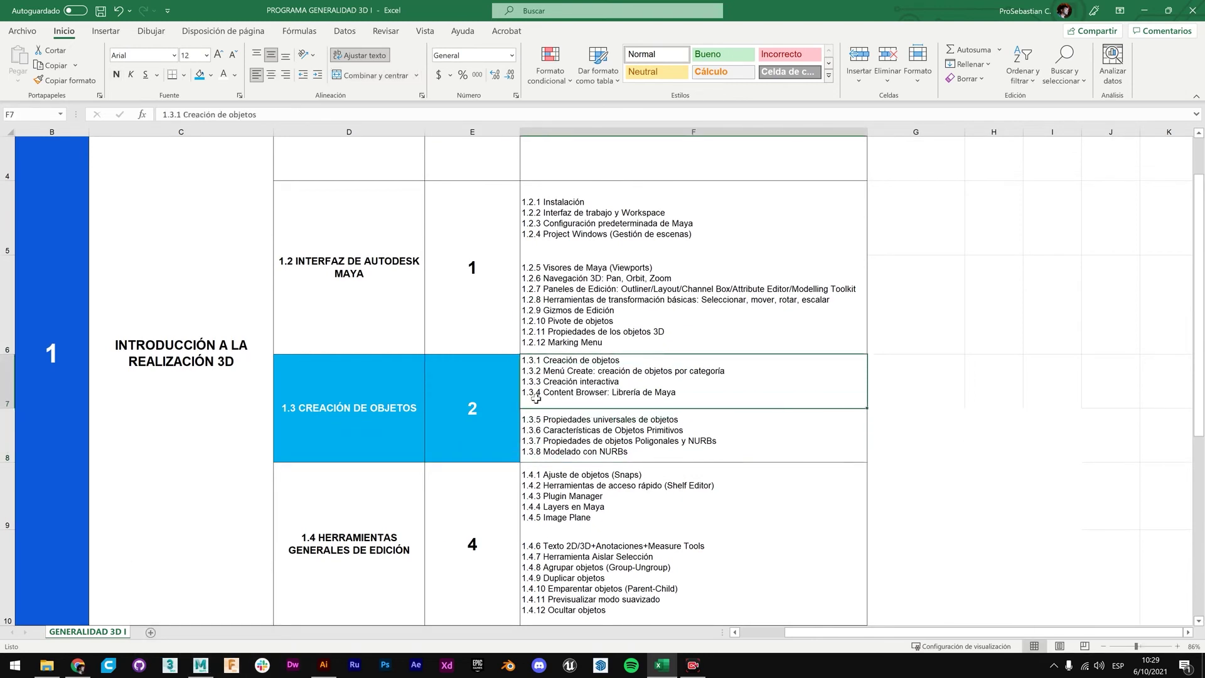
{"action": "left_click", "coordinate": [567, 436]}
{"action": "left_click", "coordinate": [554, 403]}
{"action": "left_click", "coordinate": [551, 416]}
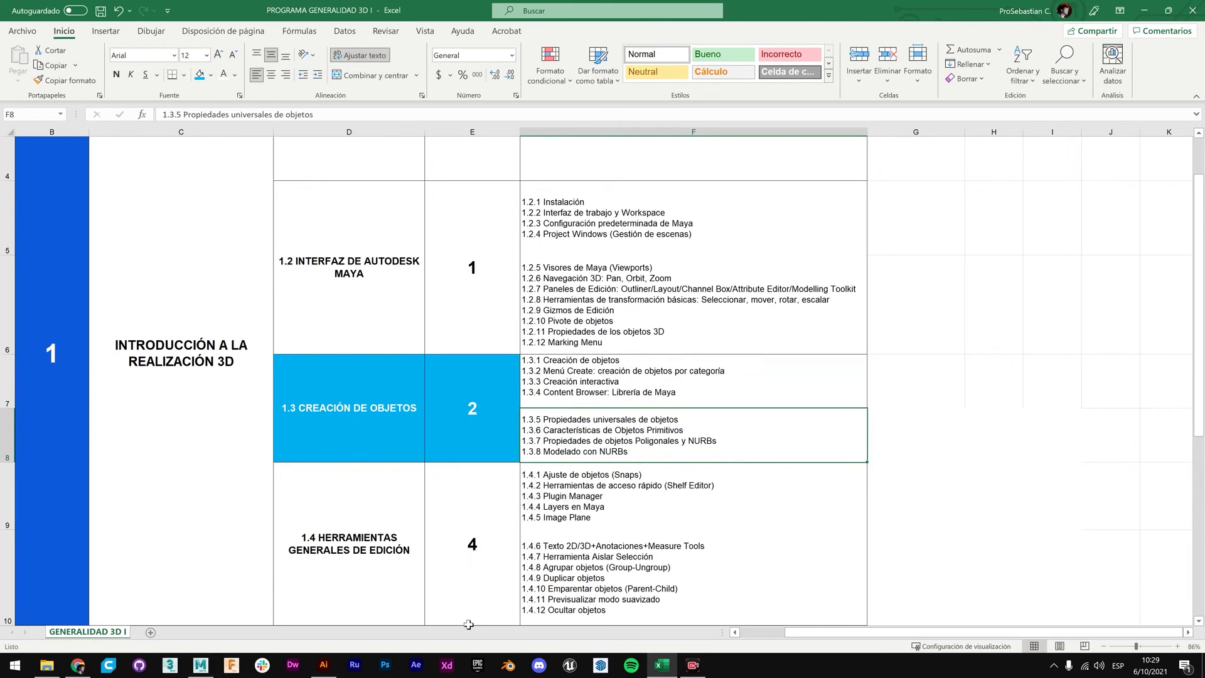
Glance at the empty Maya scene, then return to the syllabus and go over the complete 1.3 Creación de objetos block.
{"action": "left_click", "coordinate": [202, 672]}
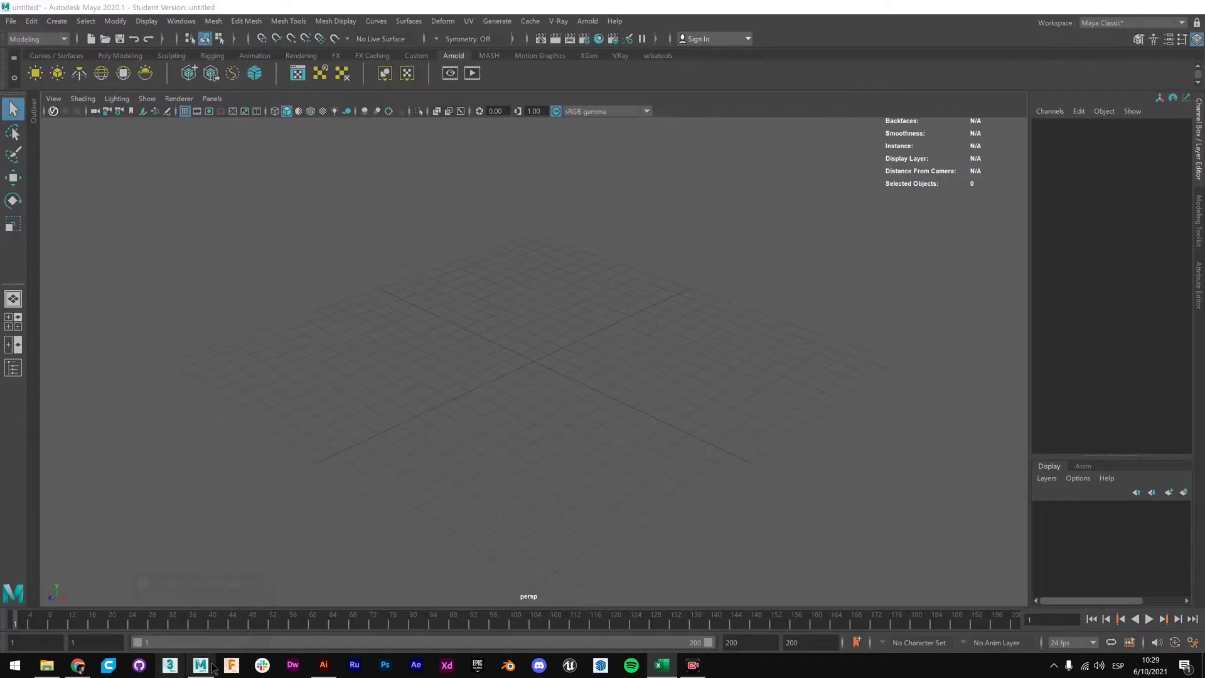
{"action": "left_click", "coordinate": [205, 670]}
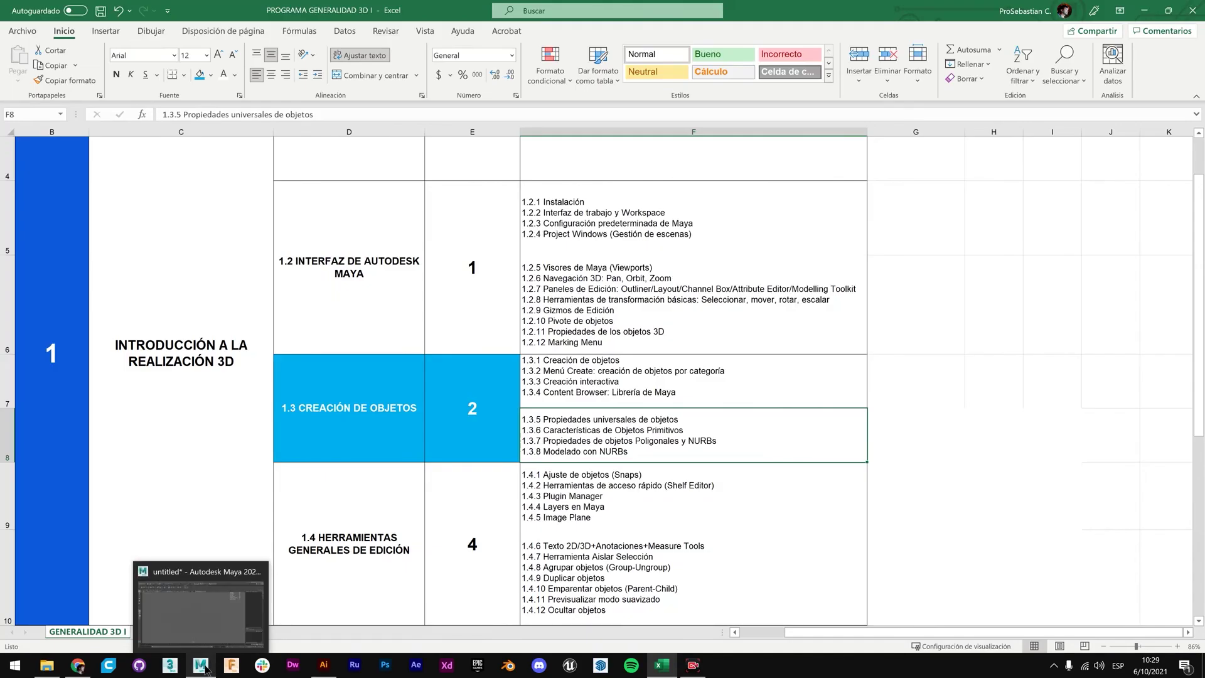
{"action": "left_click", "coordinate": [599, 383]}
{"action": "left_click", "coordinate": [603, 424]}
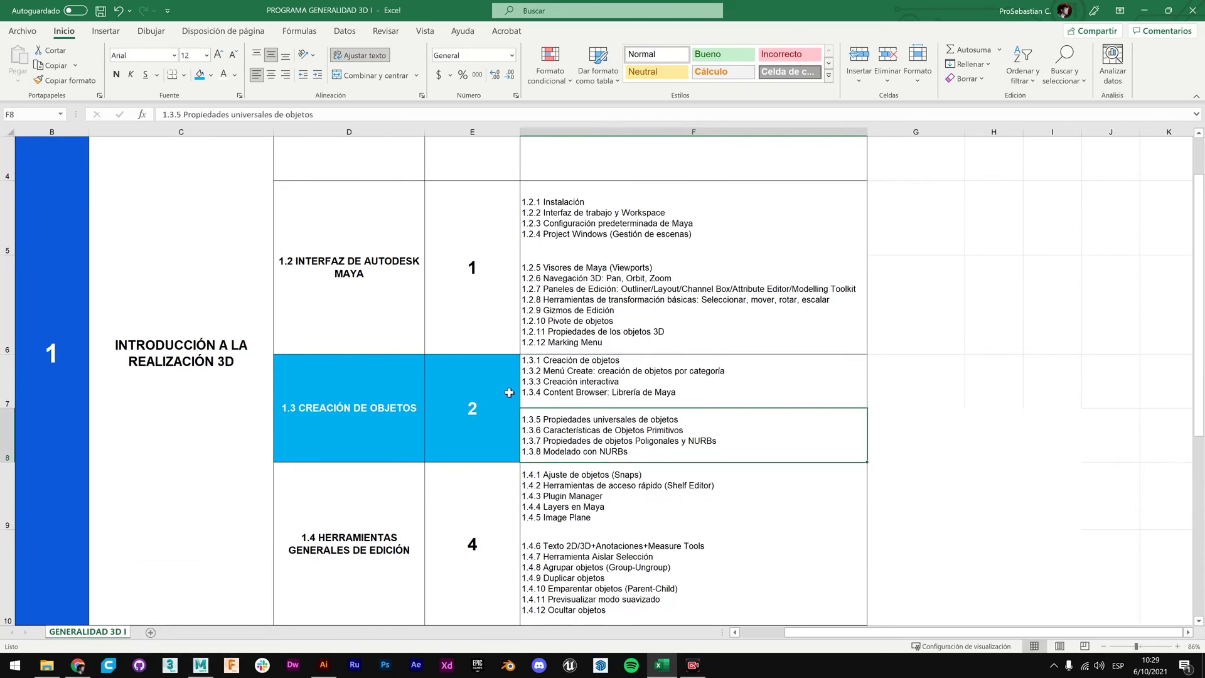
{"action": "left_click_drag", "start_coordinate": [366, 387], "coordinate": [550, 384]}
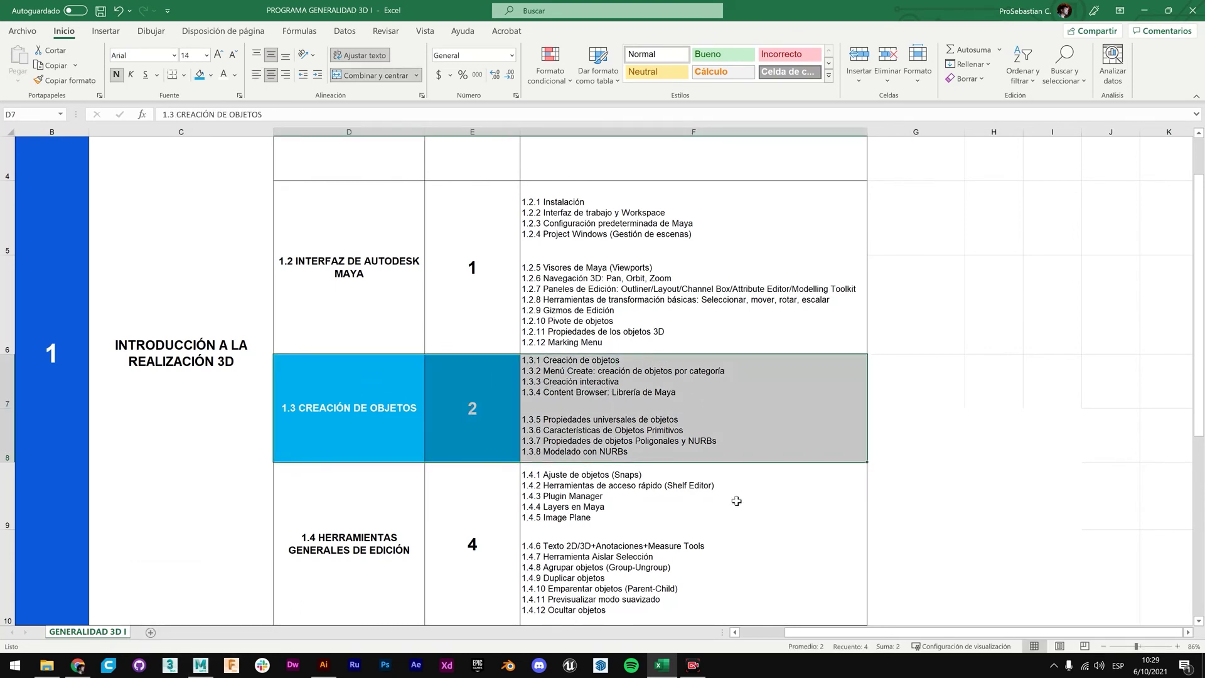
{"action": "left_click", "coordinate": [736, 501]}
{"action": "left_click", "coordinate": [612, 381]}
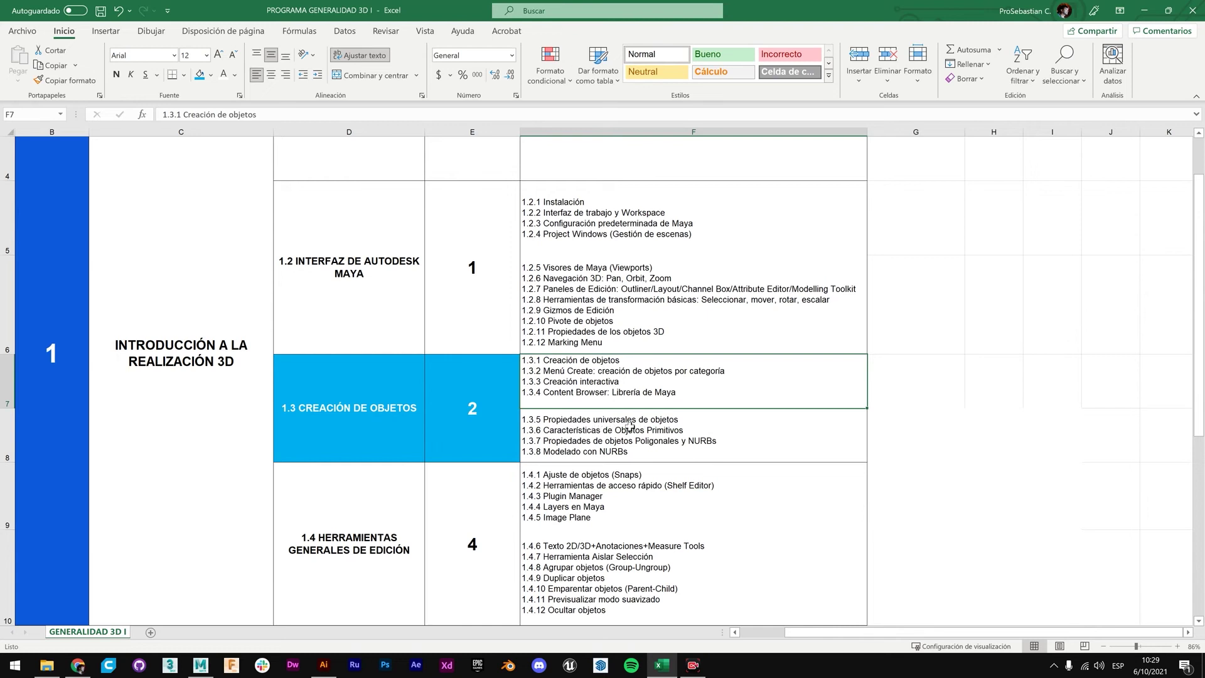
{"action": "left_click", "coordinate": [614, 438]}
{"action": "left_click", "coordinate": [562, 393]}
{"action": "left_click_drag", "start_coordinate": [385, 384], "coordinate": [590, 414]}
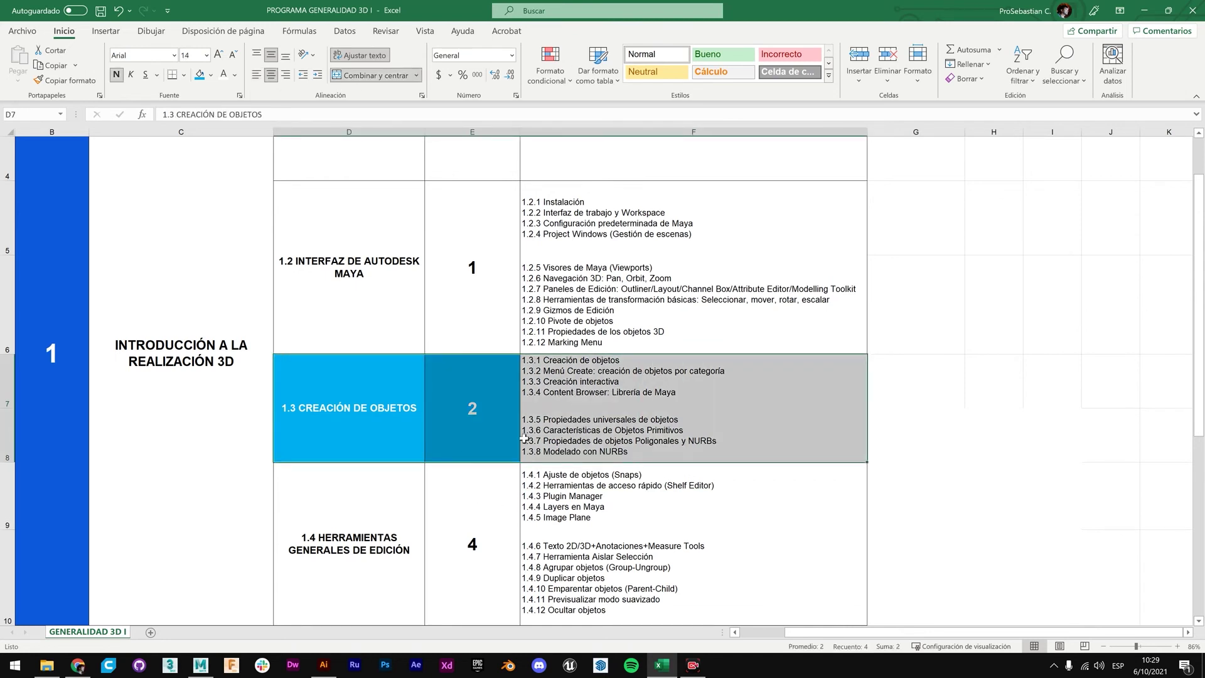
Switch to the browser and read the Creación de objetos introduction and Figura 1 in the Lectura 3 MOD1 GEN I document.
{"action": "left_click", "coordinate": [77, 665]}
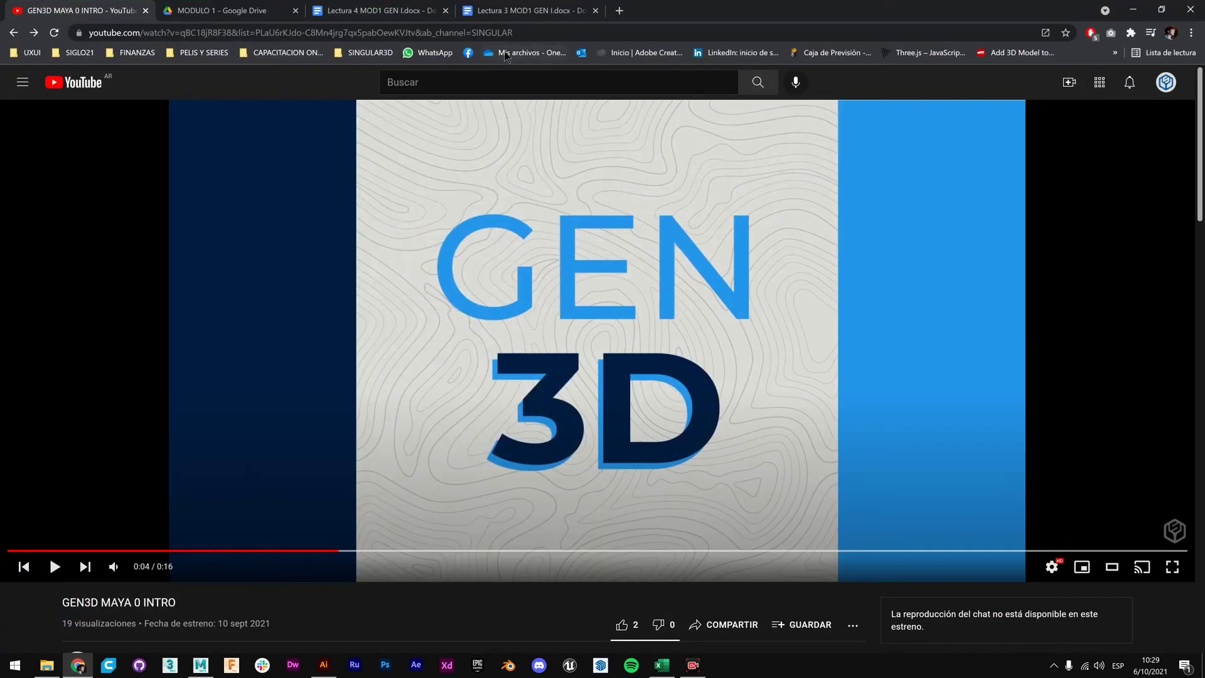
{"action": "left_click", "coordinate": [415, 13]}
{"action": "left_click", "coordinate": [484, 7]}
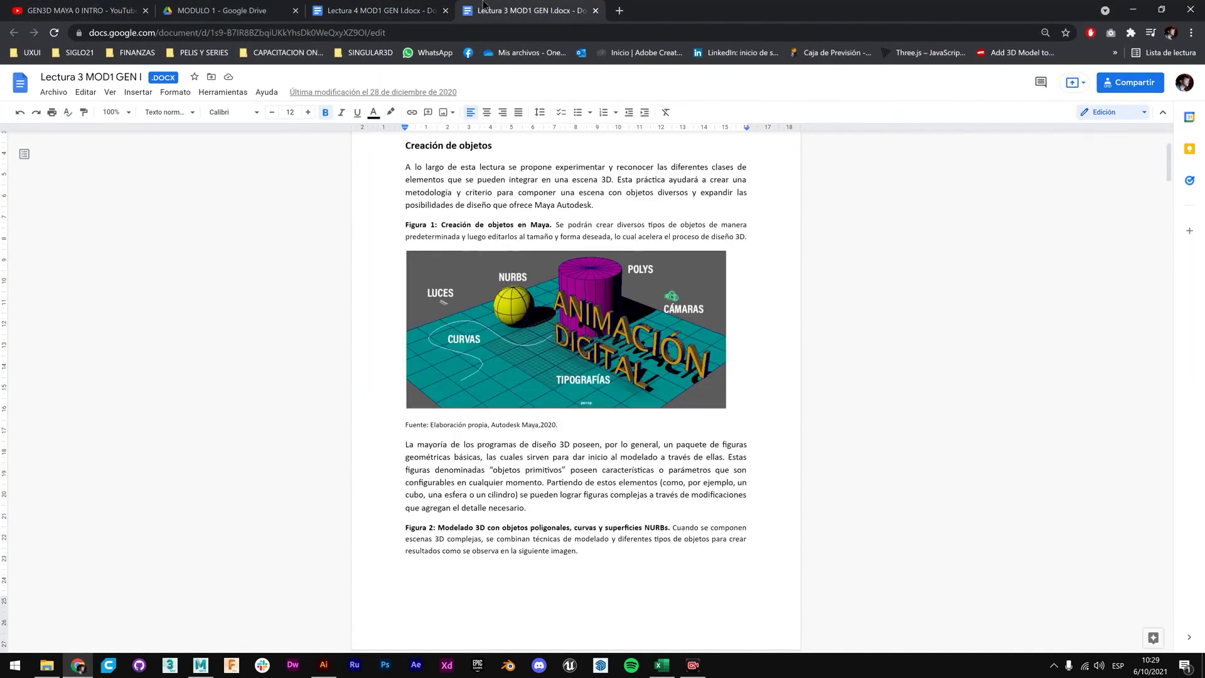
{"action": "left_click", "coordinate": [605, 194]}
{"action": "scroll", "coordinate": [633, 336], "scroll_direction": "down", "scroll_amount": 4}
{"action": "scroll", "coordinate": [633, 339], "scroll_direction": "up", "scroll_amount": 4}
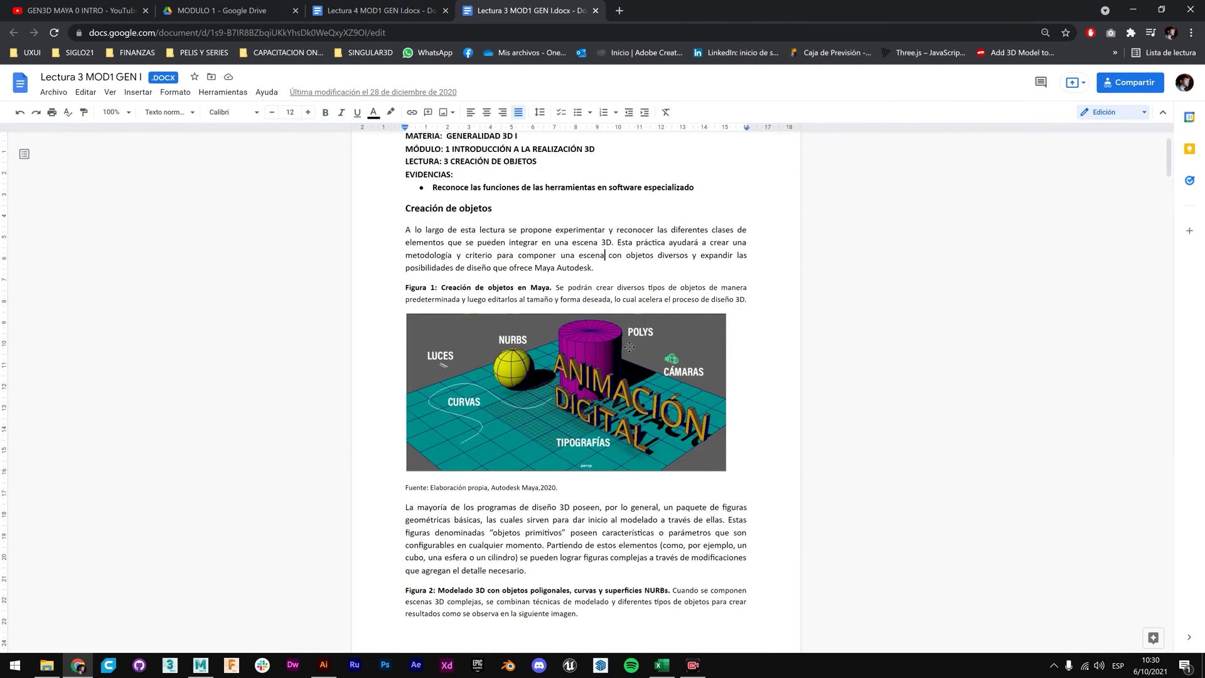
{"action": "scroll", "coordinate": [632, 345], "scroll_direction": "down", "scroll_amount": 1}
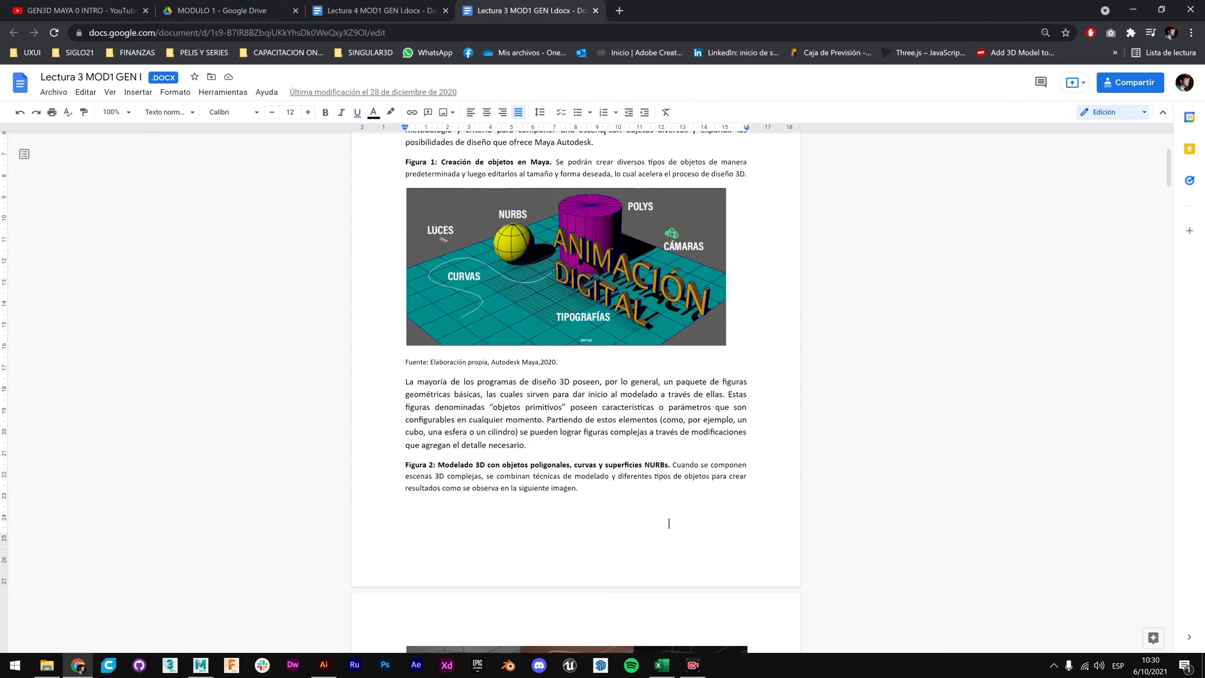
Switch to Maya and bring the empty perspective grid into an angled view.
{"action": "left_click", "coordinate": [200, 664]}
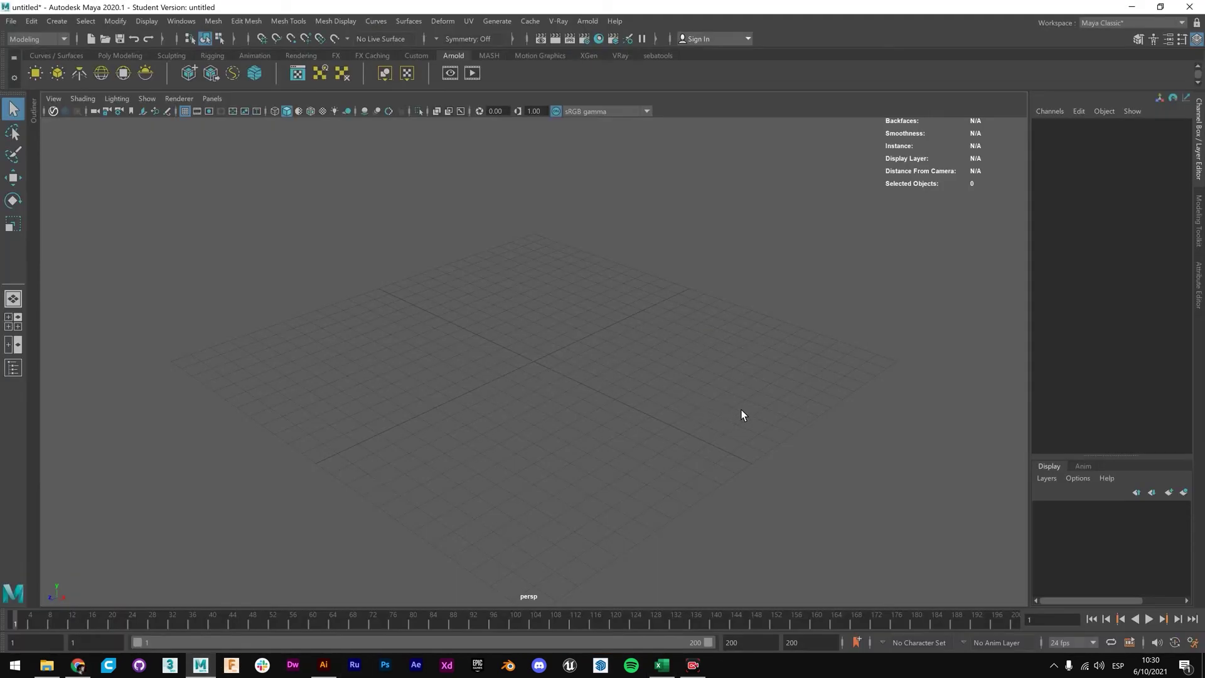
{"action": "scroll", "coordinate": [518, 350], "scroll_direction": "down", "scroll_amount": 2}
{"action": "mouse_move", "coordinate": [642, 390]}
{"action": "left_mouse_down", "text": "alt"}
{"action": "mouse_move", "coordinate": [589, 366]}
{"action": "mouse_move", "coordinate": [631, 391]}
{"action": "left_mouse_up", "text": "alt"}
{"action": "left_click_drag", "start_coordinate": [617, 349], "coordinate": [520, 358], "text": "alt"}
{"action": "middle_click_drag", "start_coordinate": [688, 364], "coordinate": [676, 357], "text": "alt"}
Compare the four-view layout with the maximized perspective view.
{"action": "key", "text": "space"}
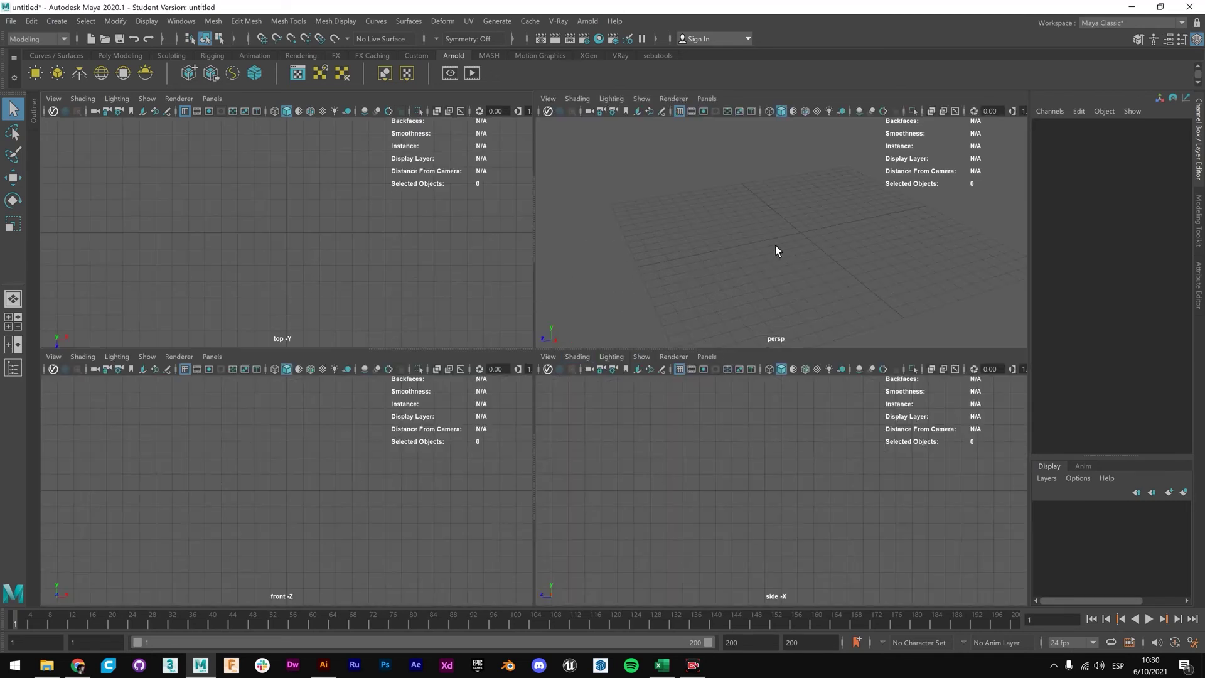
{"action": "key", "text": "space"}
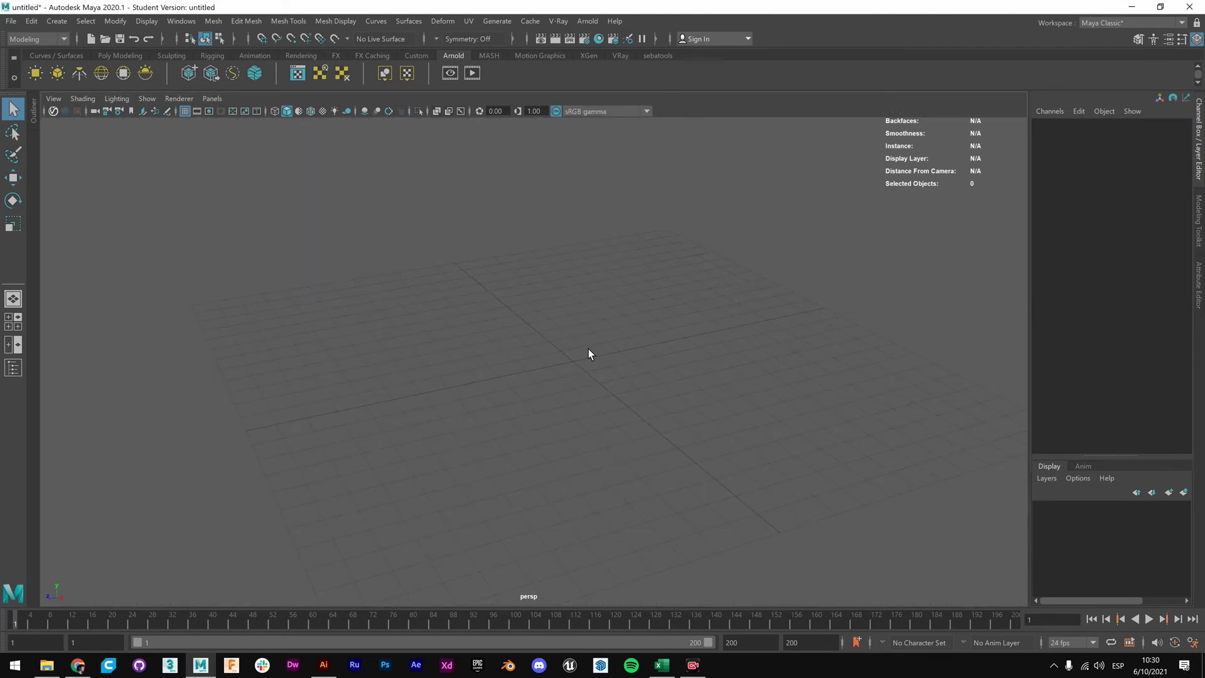
{"action": "key", "text": "space"}
{"action": "key", "text": "space"}
{"action": "key", "text": "space"}
{"action": "key", "text": "space"}
{"action": "key", "text": "space"}
{"action": "key", "text": "space"}
{"action": "key", "text": "space"}
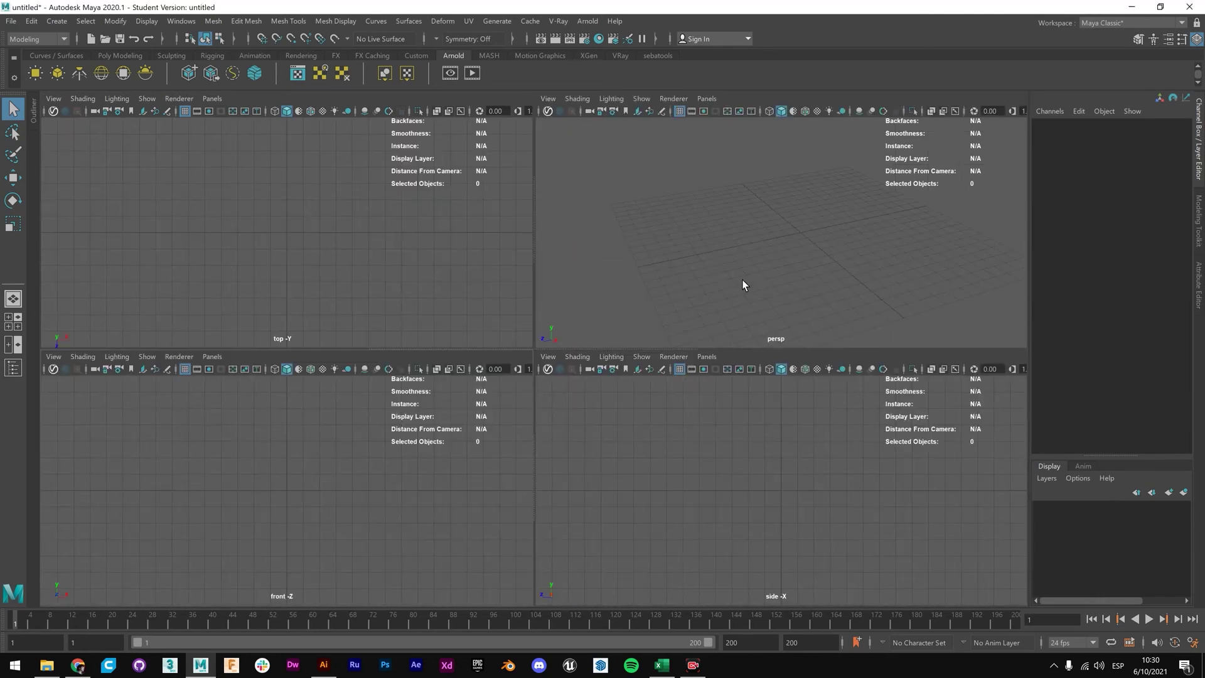
{"action": "key", "text": "space"}
Examine the empty perspective scene from different angles, distances and positions to review 3D navigation.
{"action": "middle_click_drag", "start_coordinate": [513, 308], "coordinate": [615, 310], "text": "alt"}
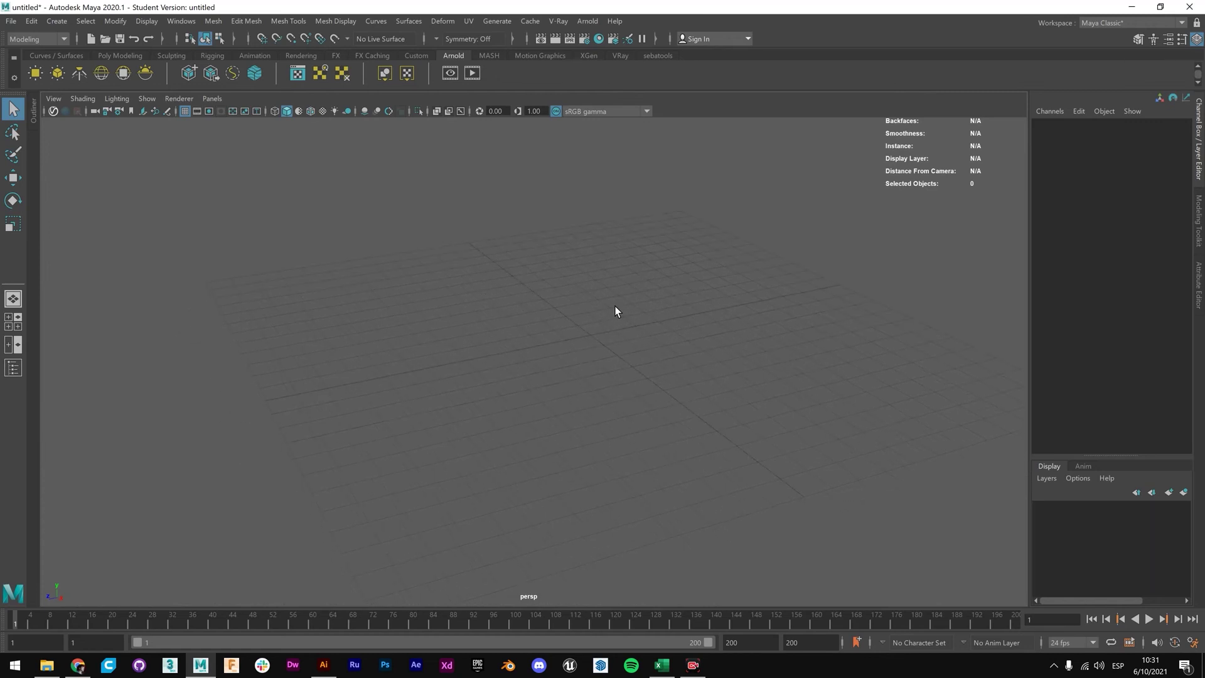
{"action": "left_click_drag", "start_coordinate": [592, 337], "coordinate": [559, 320], "text": "alt"}
{"action": "right_click_drag", "start_coordinate": [588, 339], "coordinate": [633, 388], "text": "alt"}
{"action": "right_click_drag", "start_coordinate": [679, 426], "coordinate": [638, 390], "text": "alt"}
{"action": "middle_click_drag", "start_coordinate": [646, 390], "coordinate": [581, 384], "text": "alt"}
{"action": "left_click_drag", "start_coordinate": [557, 360], "coordinate": [619, 412], "text": "alt"}
{"action": "middle_click_drag", "start_coordinate": [572, 400], "coordinate": [626, 377], "text": "alt"}
{"action": "left_click_drag", "start_coordinate": [625, 376], "coordinate": [600, 418], "text": "alt"}
{"action": "left_click_drag", "start_coordinate": [527, 340], "coordinate": [470, 365], "text": "alt"}
{"action": "middle_click_drag", "start_coordinate": [560, 349], "coordinate": [689, 353], "text": "alt"}
{"action": "left_click_drag", "start_coordinate": [695, 369], "coordinate": [643, 368], "text": "alt"}
{"action": "middle_click_drag", "start_coordinate": [634, 333], "coordinate": [633, 348], "text": "alt"}
{"action": "left_click_drag", "start_coordinate": [632, 347], "coordinate": [680, 398], "text": "alt"}
{"action": "left_click_drag", "start_coordinate": [644, 344], "coordinate": [464, 338], "text": "alt"}
{"action": "middle_click_drag", "start_coordinate": [511, 333], "coordinate": [602, 326], "text": "alt"}
{"action": "left_click_drag", "start_coordinate": [590, 352], "coordinate": [502, 360], "text": "alt"}
{"action": "left_click_drag", "start_coordinate": [606, 384], "coordinate": [709, 394], "text": "alt"}
Show the Outliner beside the viewport and preview the alternative view layouts, finishing in the single perspective layout.
{"action": "left_click", "coordinate": [14, 369]}
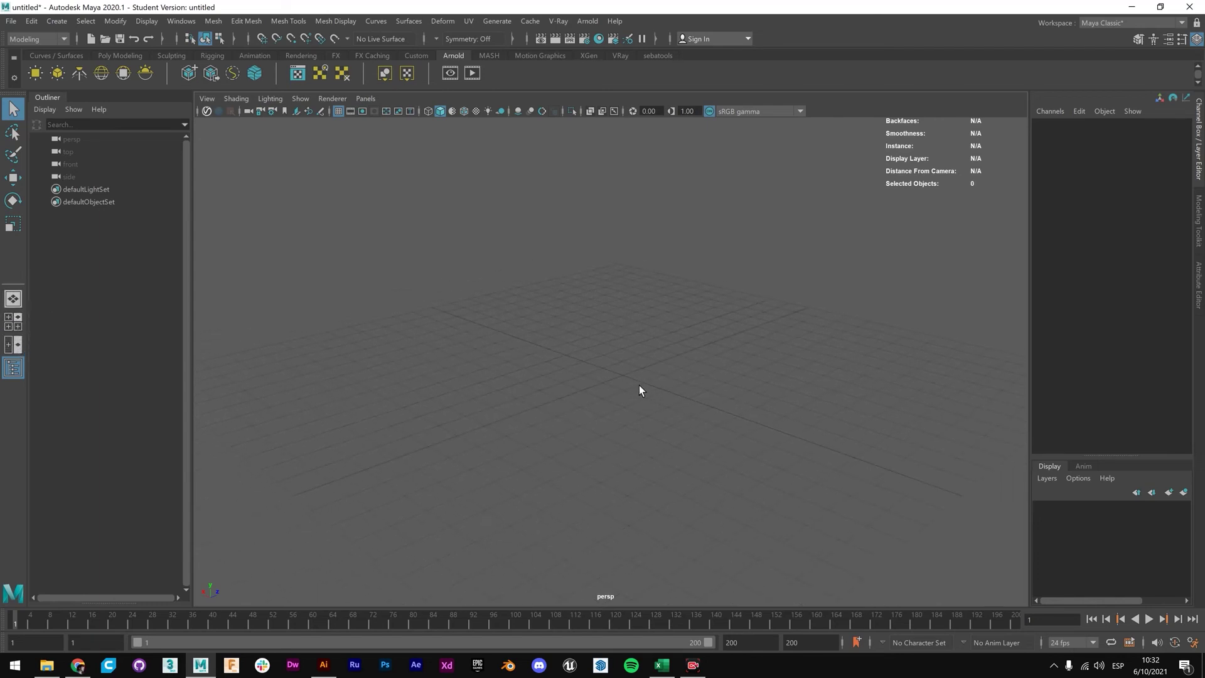
{"action": "left_click_drag", "start_coordinate": [638, 390], "coordinate": [483, 348], "text": "alt"}
{"action": "left_click", "coordinate": [12, 321]}
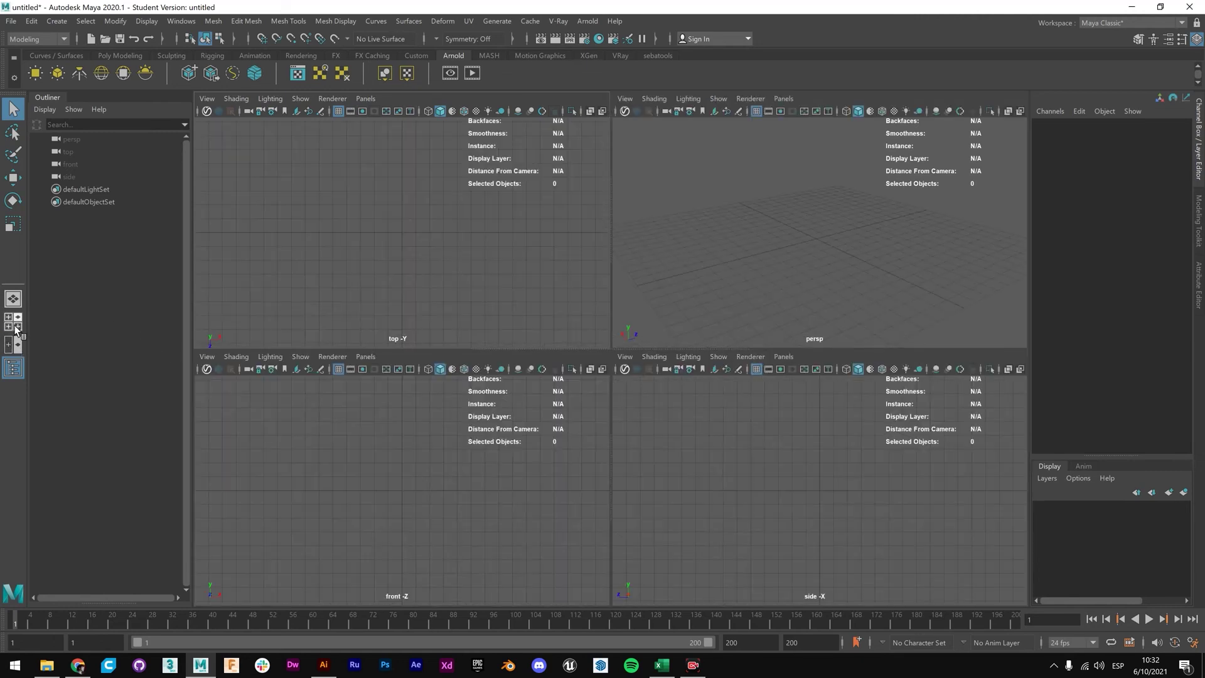
{"action": "left_click", "coordinate": [12, 298]}
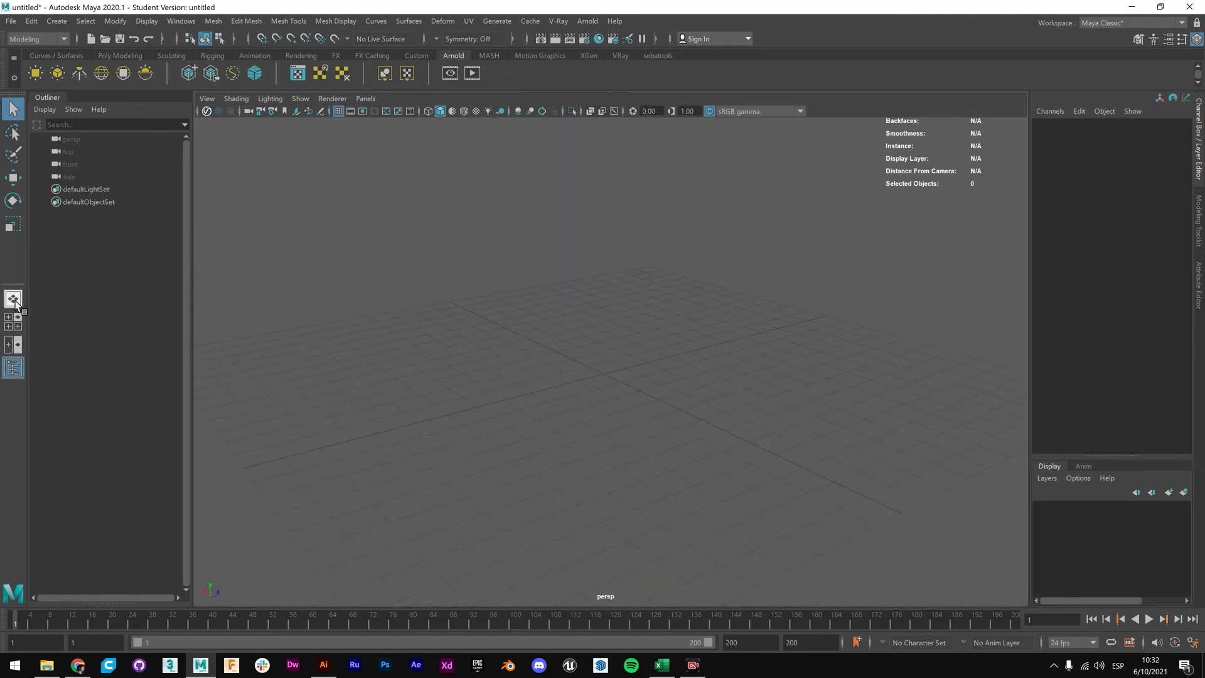
{"action": "left_click", "coordinate": [13, 346]}
{"action": "left_click", "coordinate": [12, 299]}
Tear off the Create menu as a floating window and place it away from the centre of the perspective grid.
{"action": "middle_click_drag", "start_coordinate": [672, 359], "coordinate": [673, 378], "text": "alt"}
{"action": "middle_click_drag", "start_coordinate": [636, 395], "coordinate": [597, 345], "text": "alt"}
{"action": "middle_click_drag", "start_coordinate": [559, 393], "coordinate": [540, 399], "text": "alt"}
{"action": "left_click", "coordinate": [58, 23]}
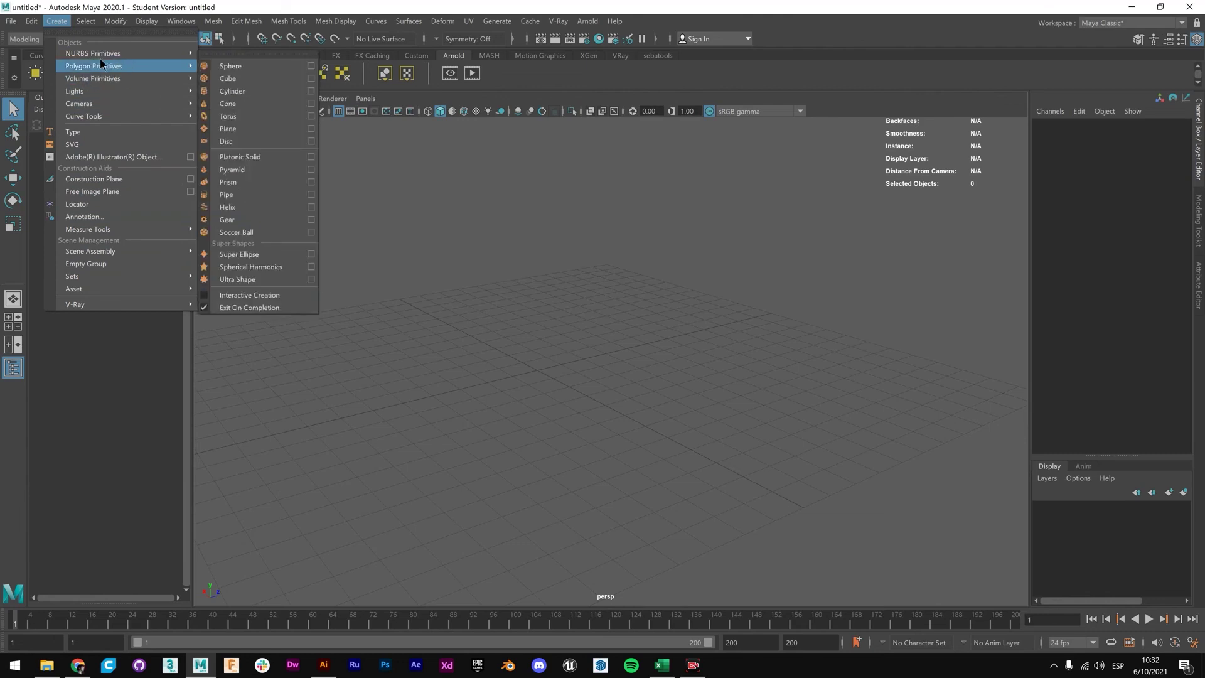
{"action": "left_click", "coordinate": [61, 23]}
{"action": "left_click", "coordinate": [60, 23]}
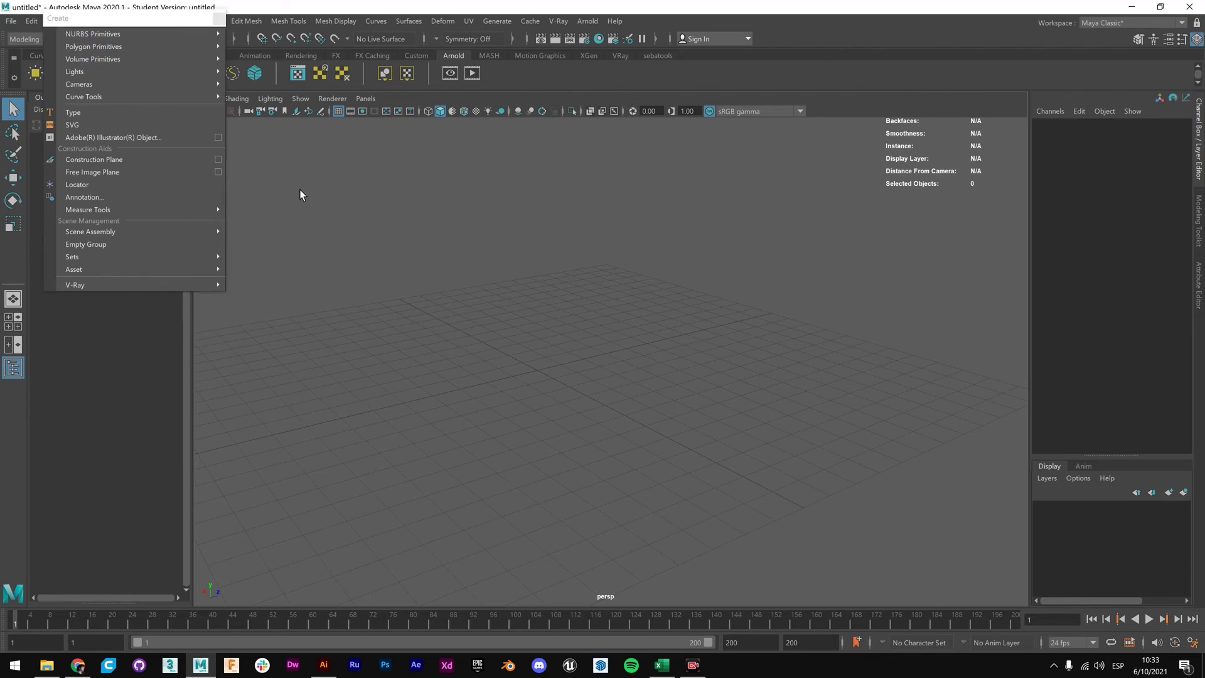
{"action": "left_click", "coordinate": [89, 32]}
{"action": "left_click_drag", "start_coordinate": [421, 176], "coordinate": [1017, 330]}
{"action": "left_click", "coordinate": [61, 24]}
{"action": "left_click", "coordinate": [60, 24]}
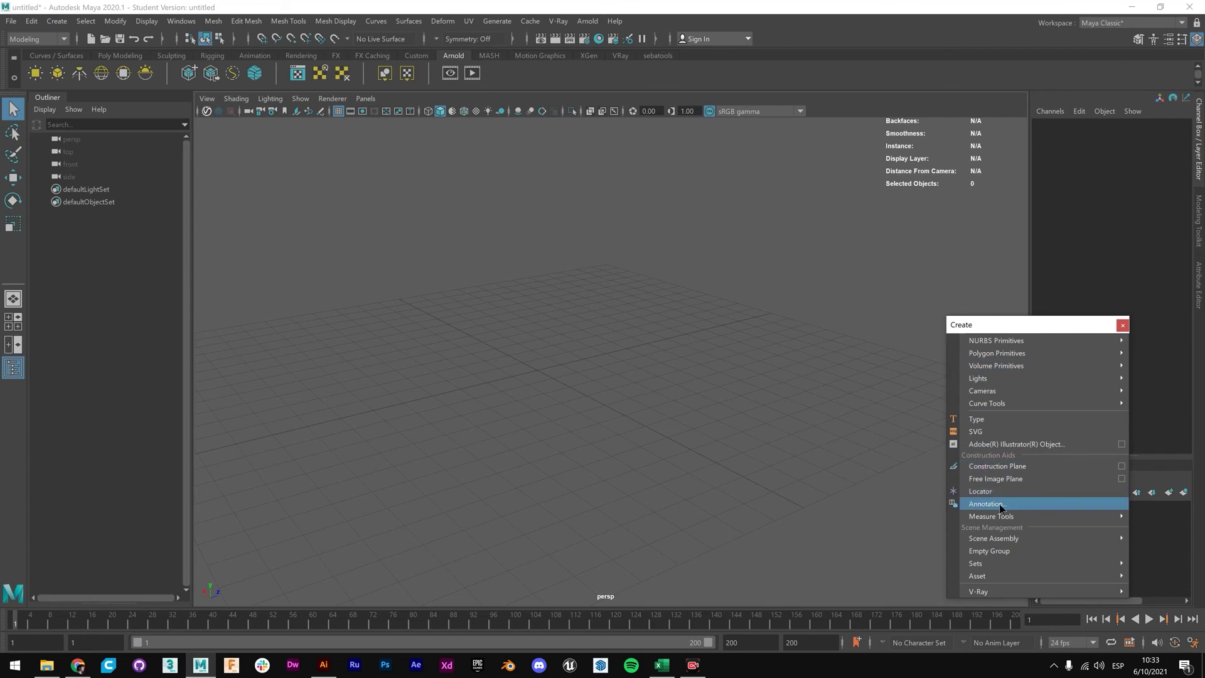
Review the object categories of the Create menu and the list of available polygon primitives.
{"action": "mouse_move", "coordinate": [1049, 359]}
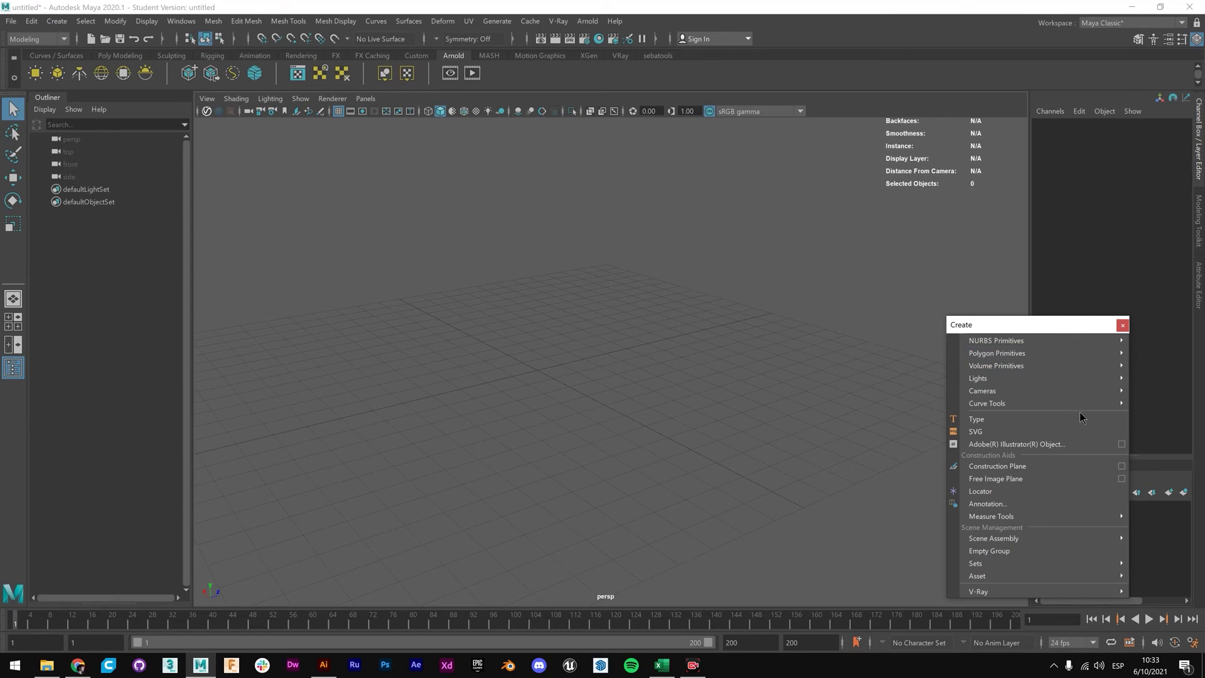
{"action": "mouse_move", "coordinate": [996, 375]}
{"action": "left_click", "coordinate": [56, 21]}
{"action": "mouse_move", "coordinate": [129, 66]}
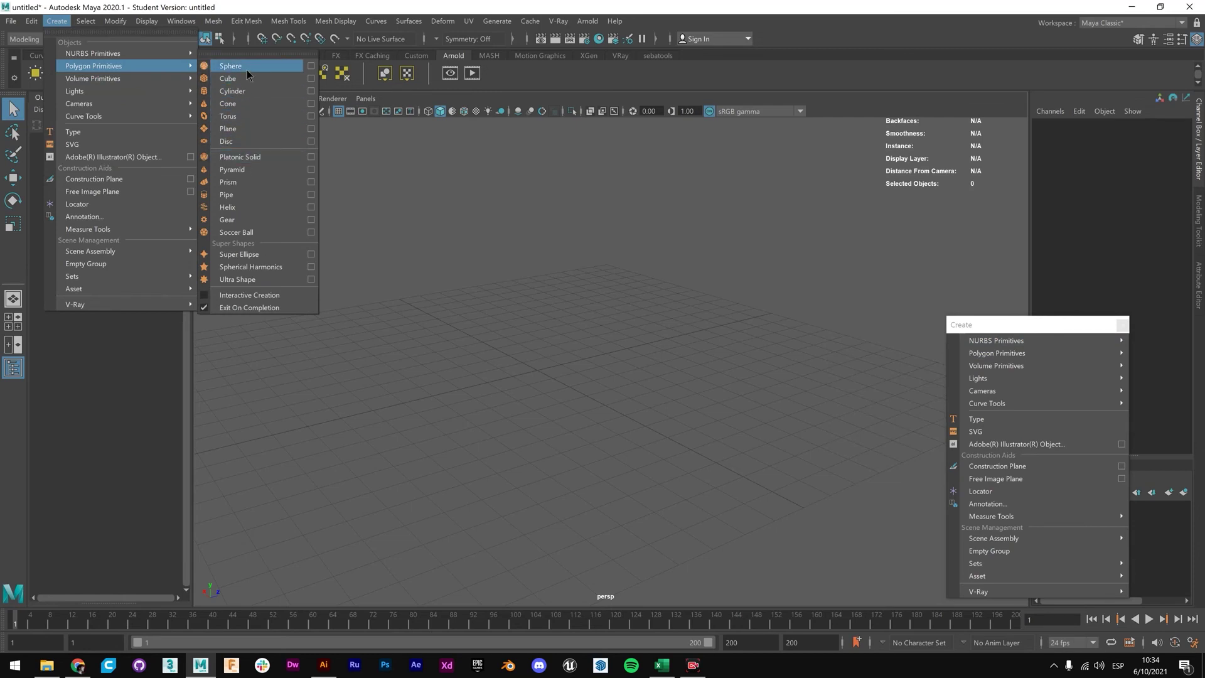
{"action": "key", "text": "Escape"}
{"action": "key", "text": "Escape"}
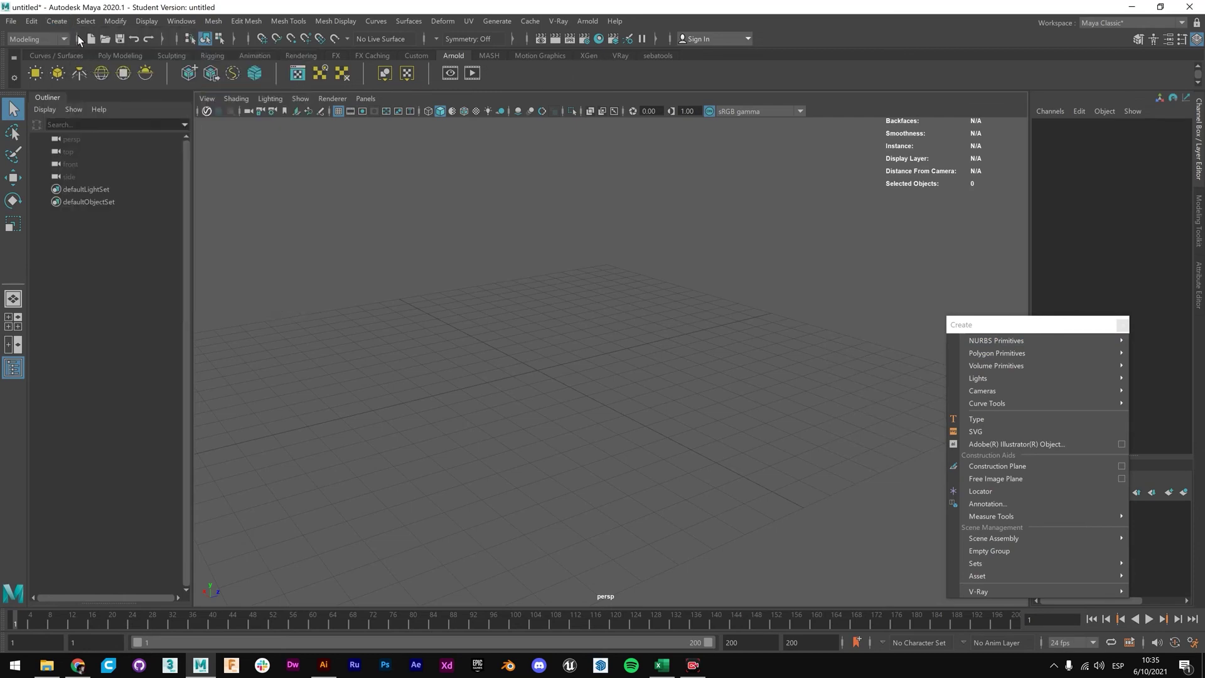
{"action": "left_click", "coordinate": [57, 22]}
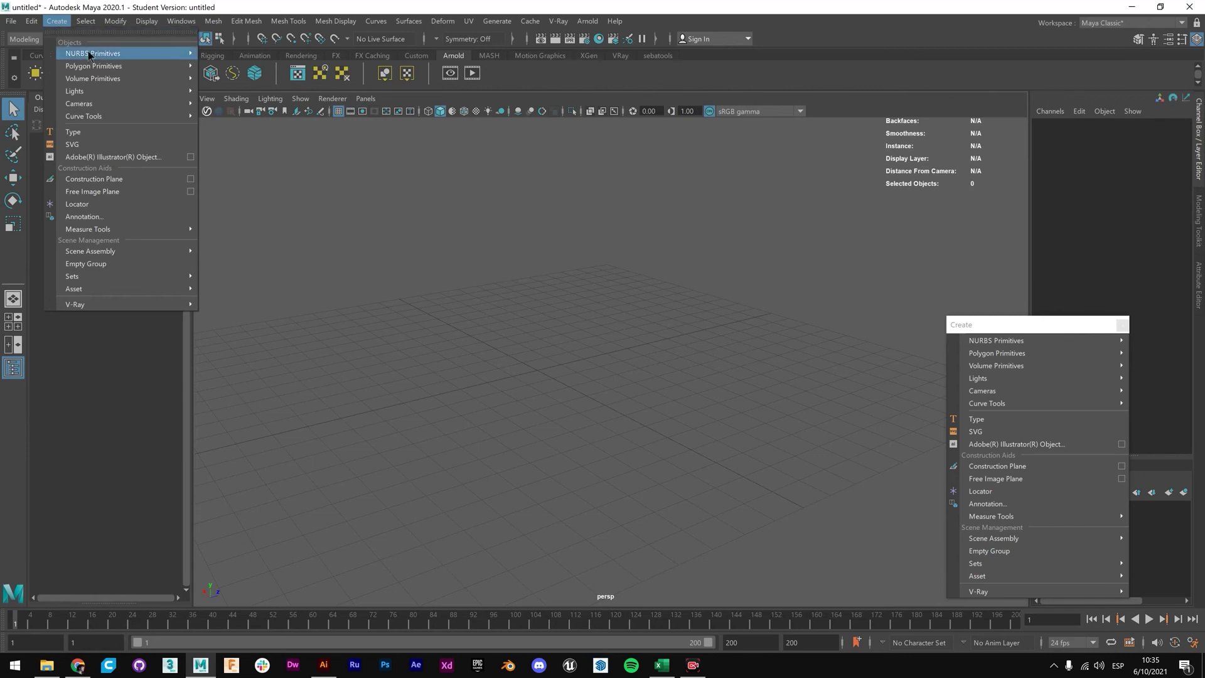
{"action": "left_click", "coordinate": [591, 71]}
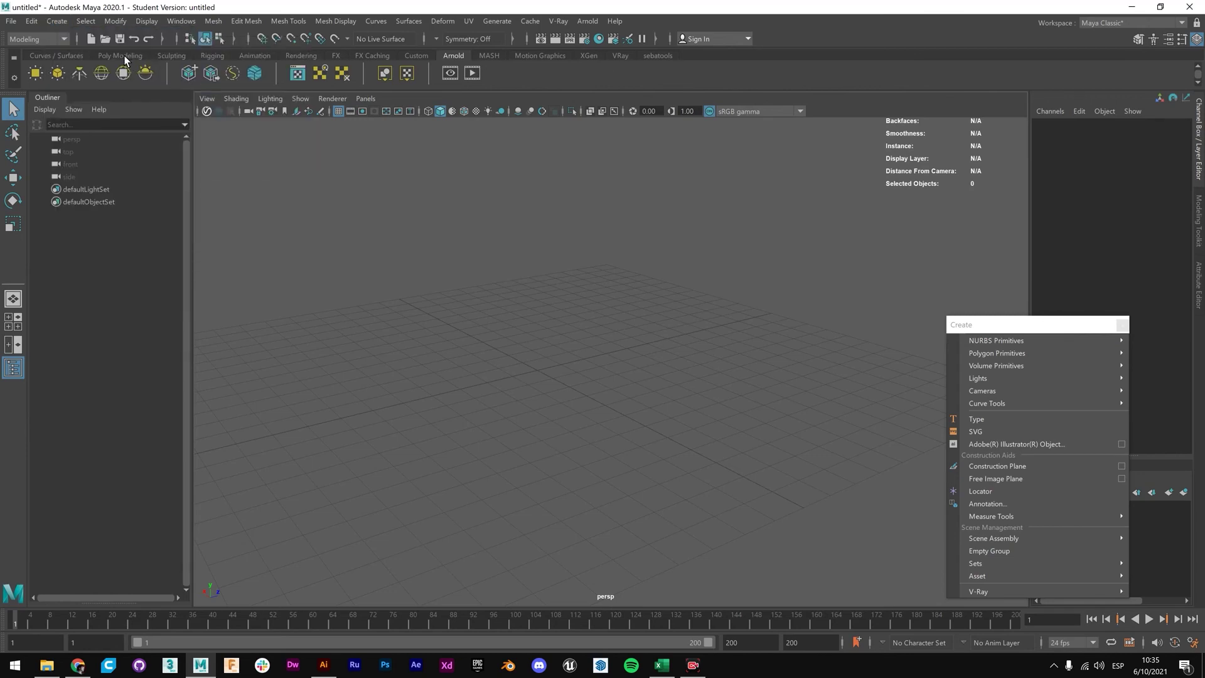
Compare the Poly Modeling, Sculpting, Rigging and Curves / Surfaces shelves, finishing on the Poly Modeling shelf.
{"action": "left_click", "coordinate": [121, 56]}
{"action": "left_click", "coordinate": [170, 56]}
{"action": "left_click", "coordinate": [210, 56]}
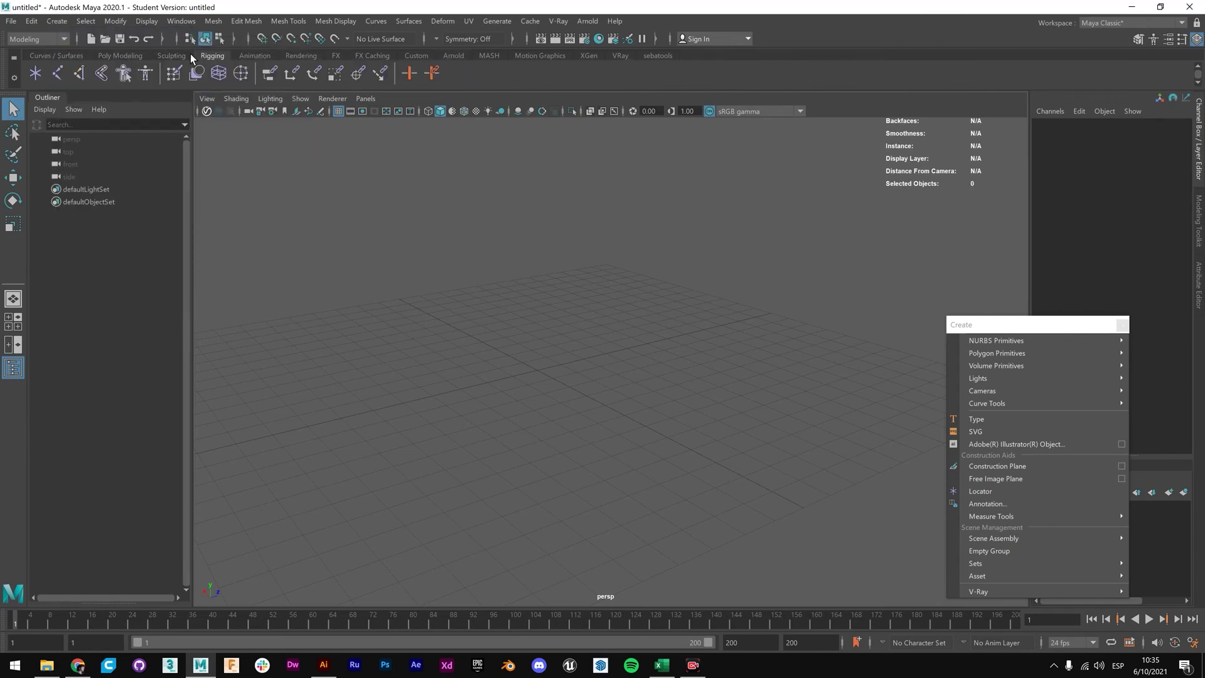
{"action": "left_click", "coordinate": [135, 56]}
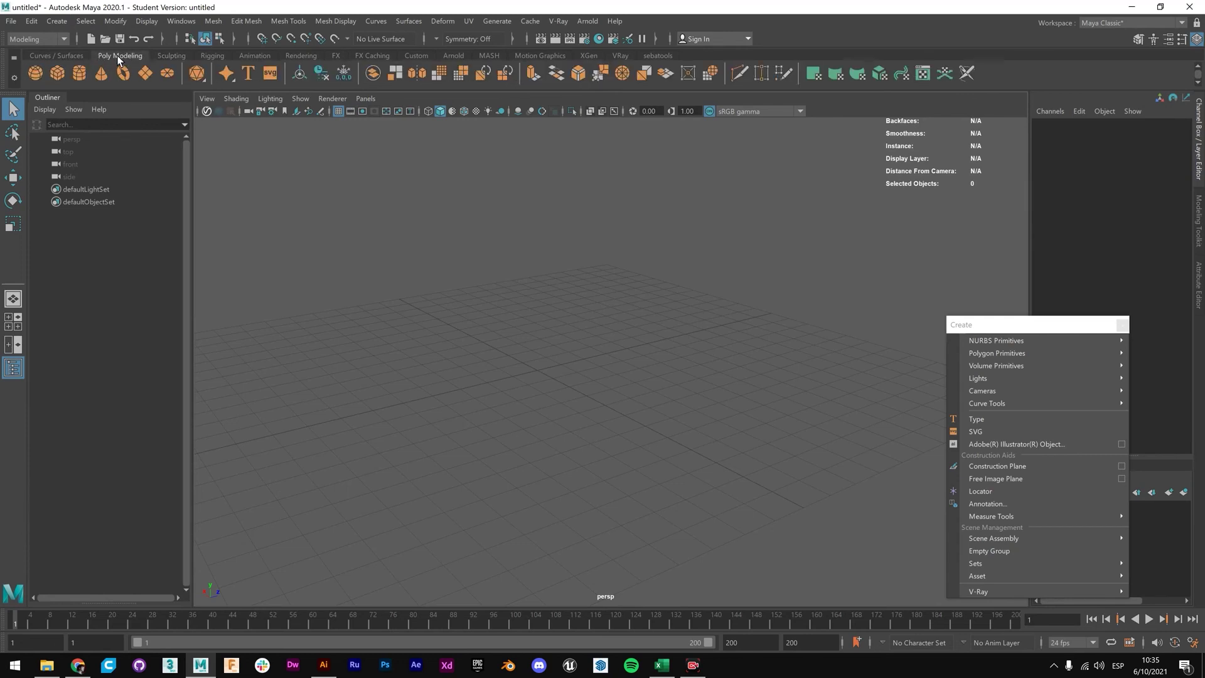
{"action": "left_click", "coordinate": [64, 55]}
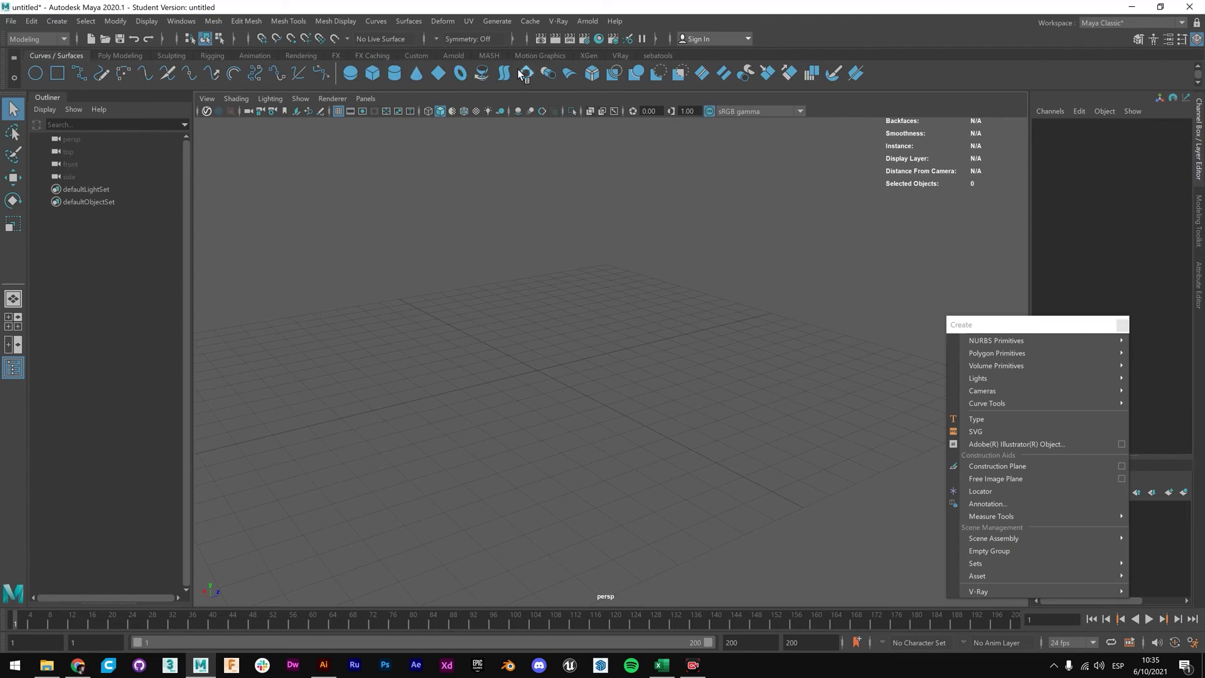
{"action": "left_click", "coordinate": [111, 56]}
{"action": "left_click", "coordinate": [74, 56]}
{"action": "left_click", "coordinate": [113, 56]}
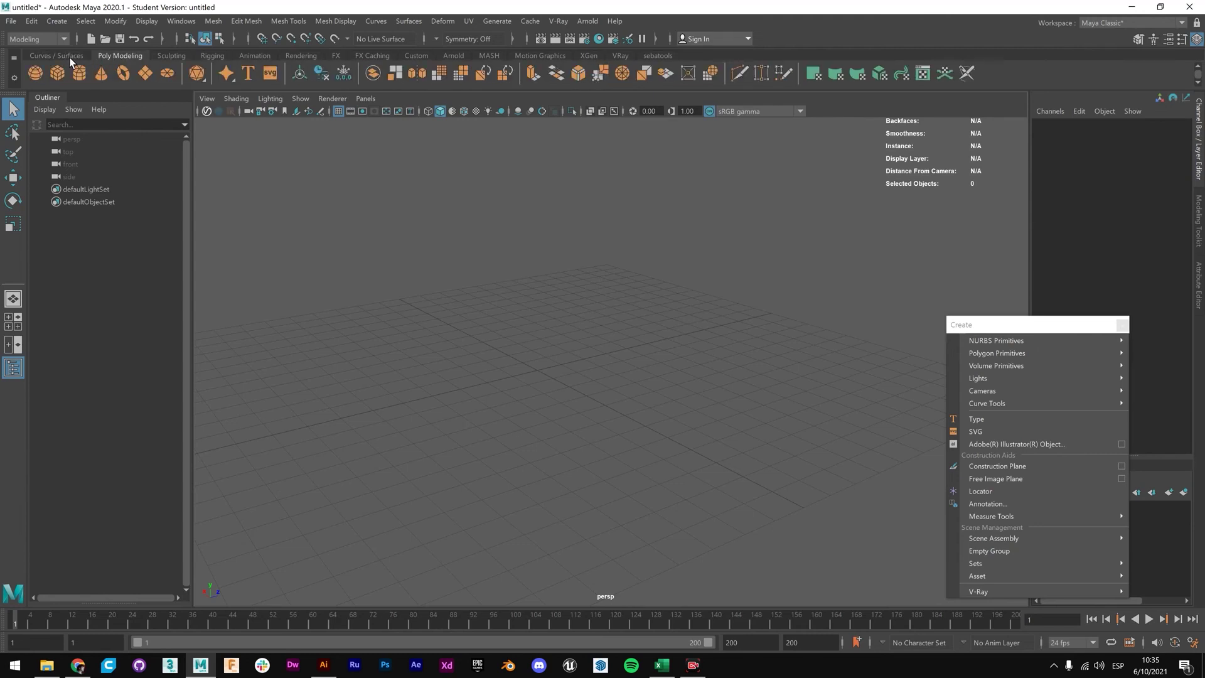
{"action": "left_click", "coordinate": [69, 55]}
{"action": "left_click", "coordinate": [73, 58]}
{"action": "left_click", "coordinate": [119, 58]}
{"action": "left_click", "coordinate": [74, 58]}
{"action": "left_click", "coordinate": [122, 58]}
Create a default polygon cube at the centre of the perspective grid.
{"action": "left_click", "coordinate": [56, 21]}
{"action": "mouse_move", "coordinate": [113, 70]}
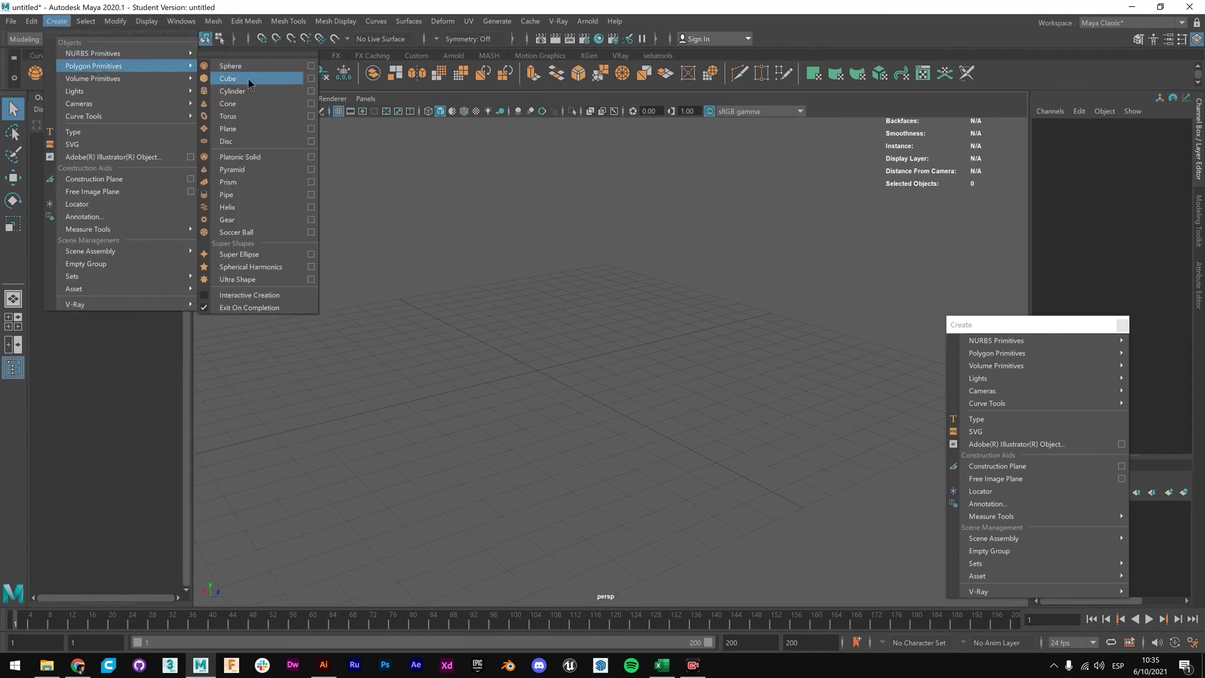
{"action": "left_click", "coordinate": [884, 46]}
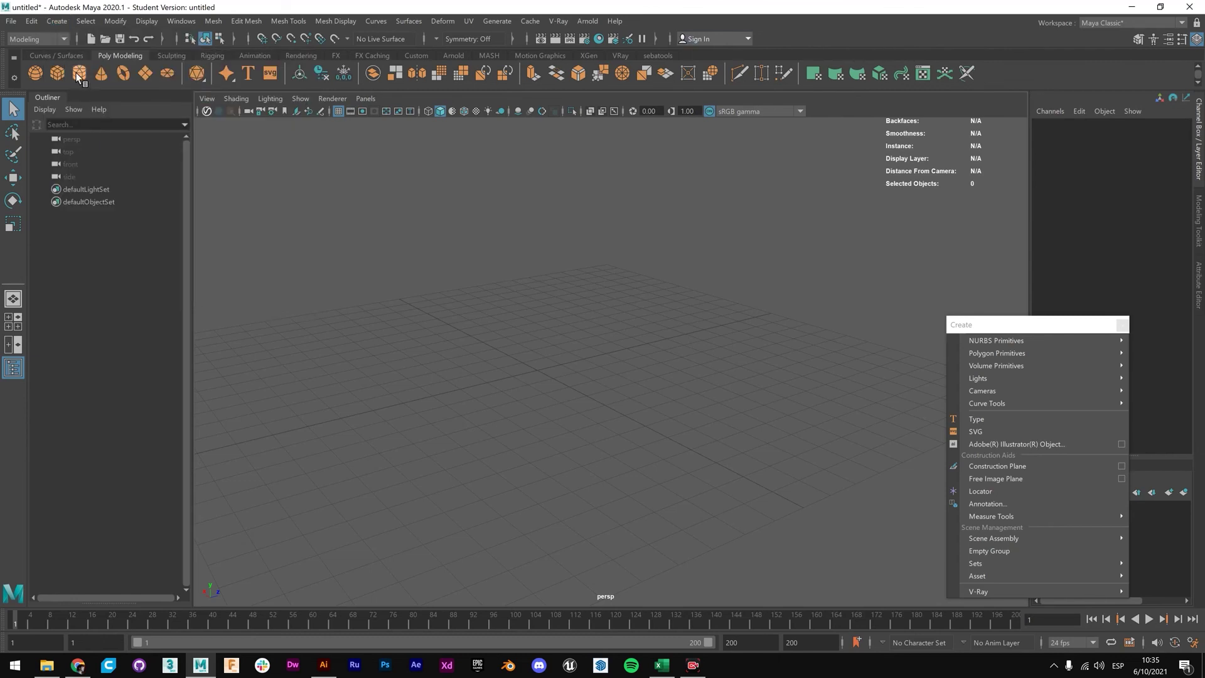
{"action": "left_click", "coordinate": [78, 73]}
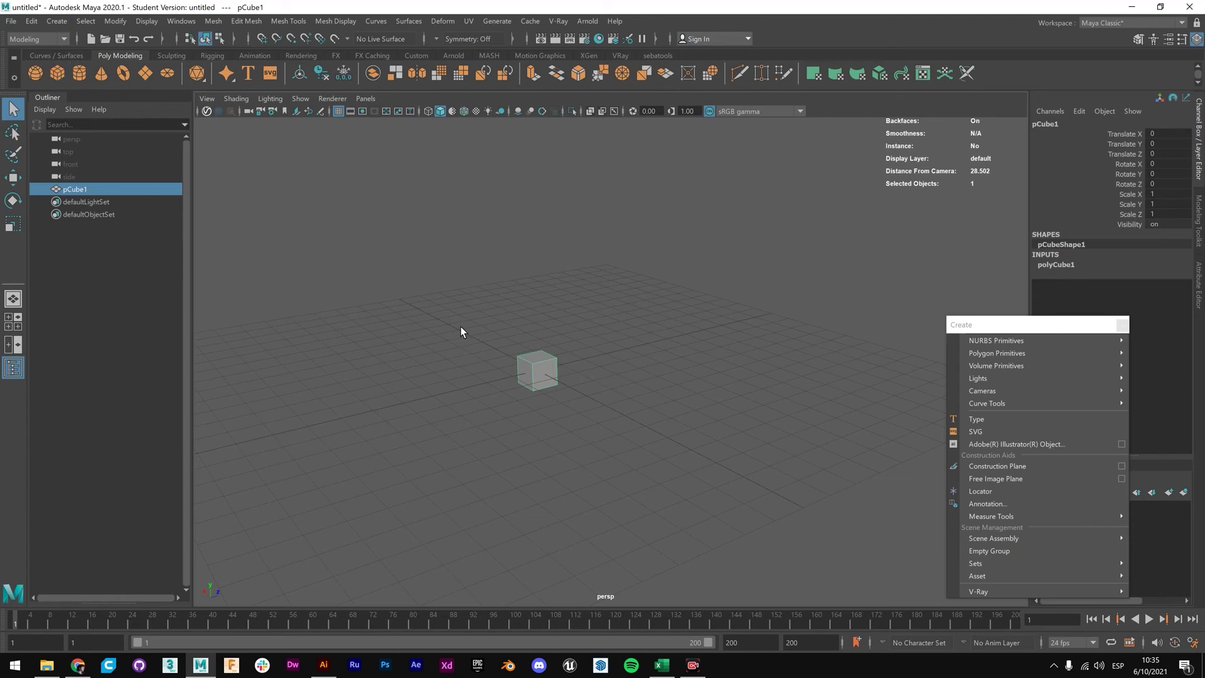
{"action": "left_click_drag", "start_coordinate": [582, 347], "coordinate": [632, 350], "text": "alt"}
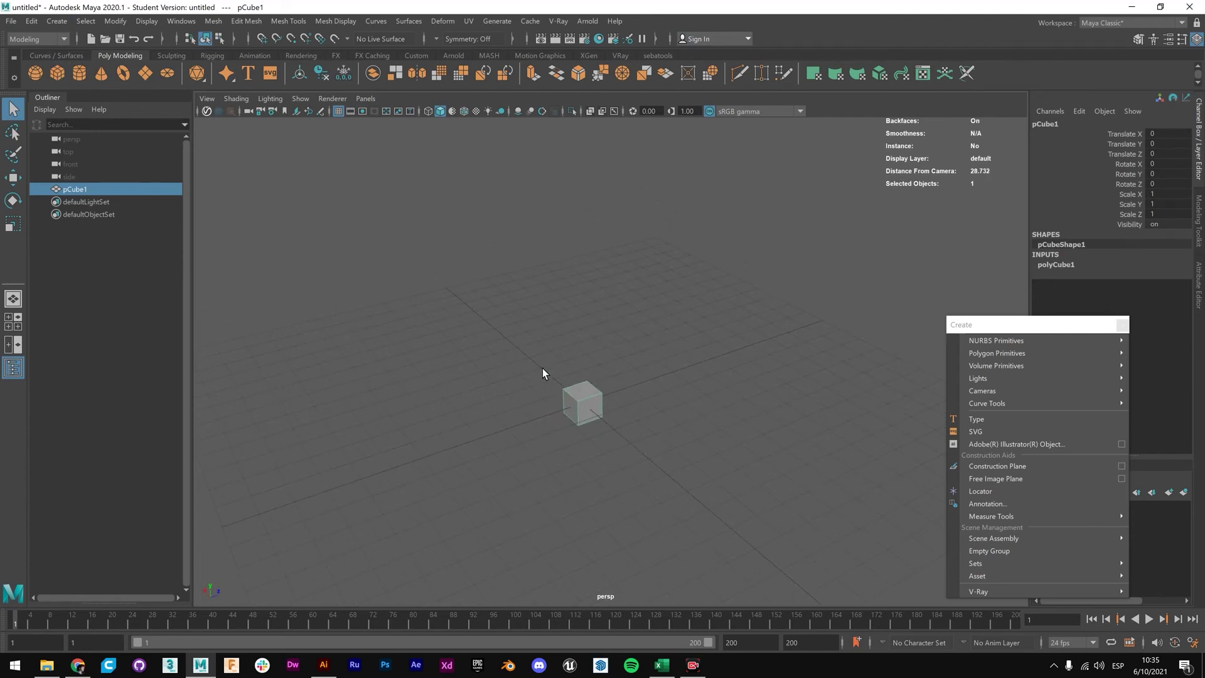
{"action": "scroll", "coordinate": [588, 394], "scroll_direction": "up", "scroll_amount": 5}
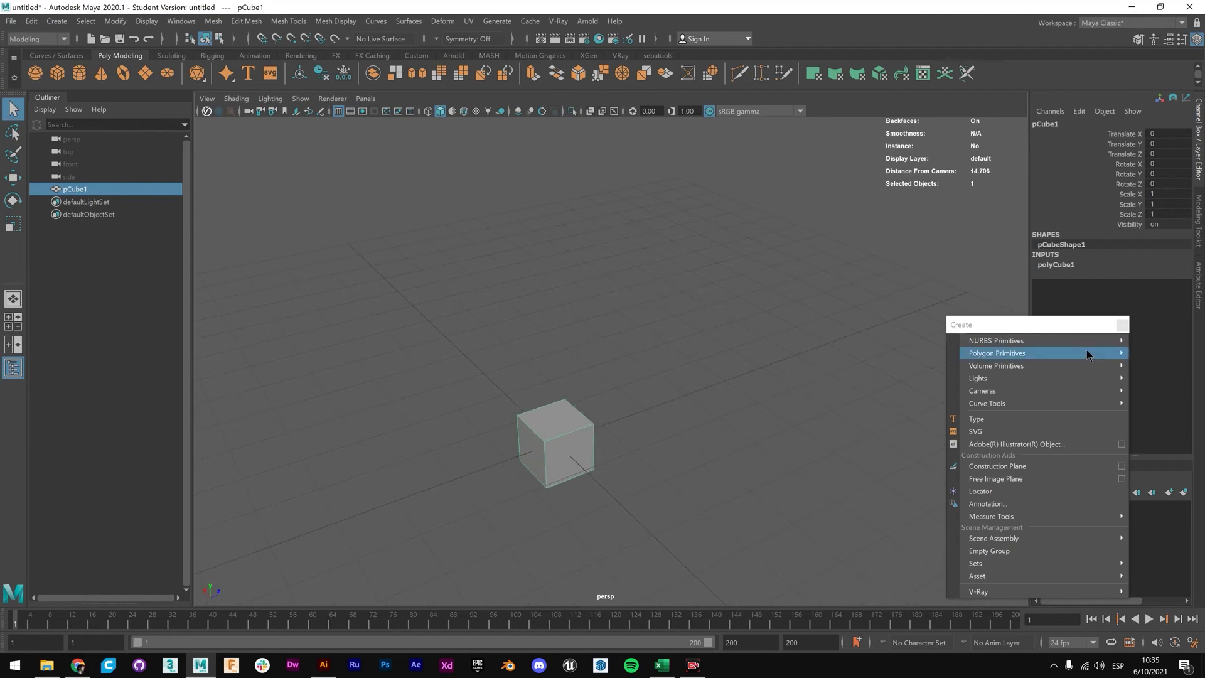
Close the floating Create menu window and show the cube's creation settings for size and subdivisions.
{"action": "left_click_drag", "start_coordinate": [1088, 330], "coordinate": [985, 254]}
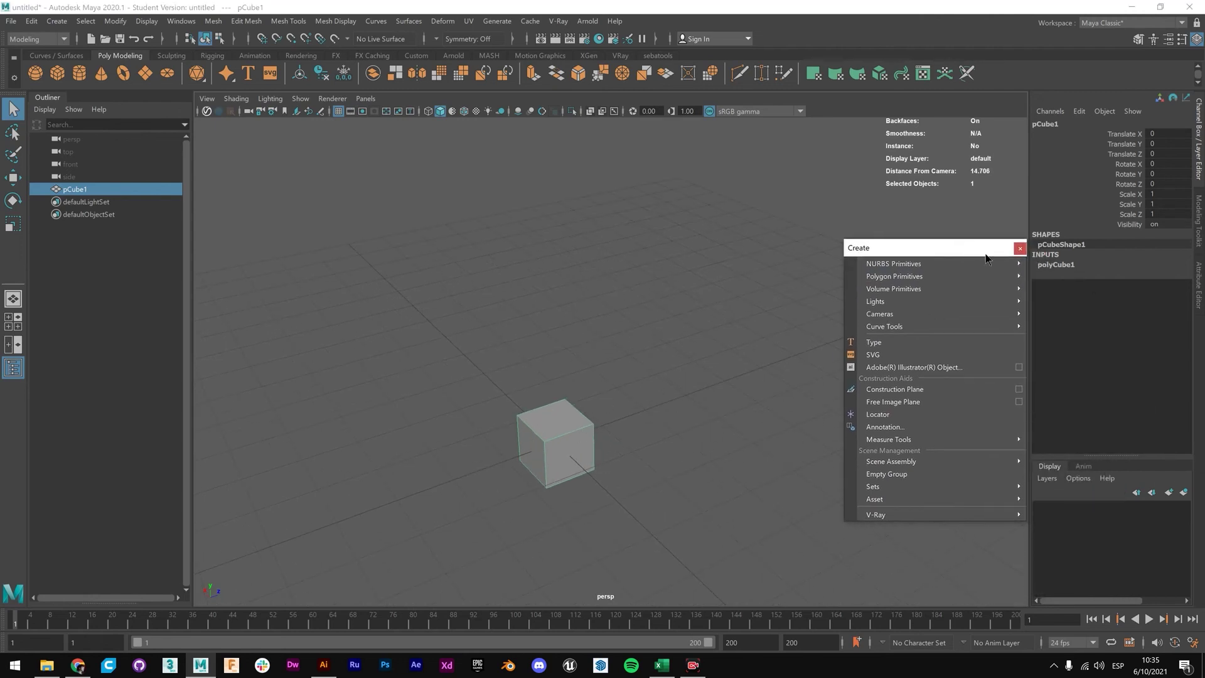
{"action": "left_click", "coordinate": [1018, 249]}
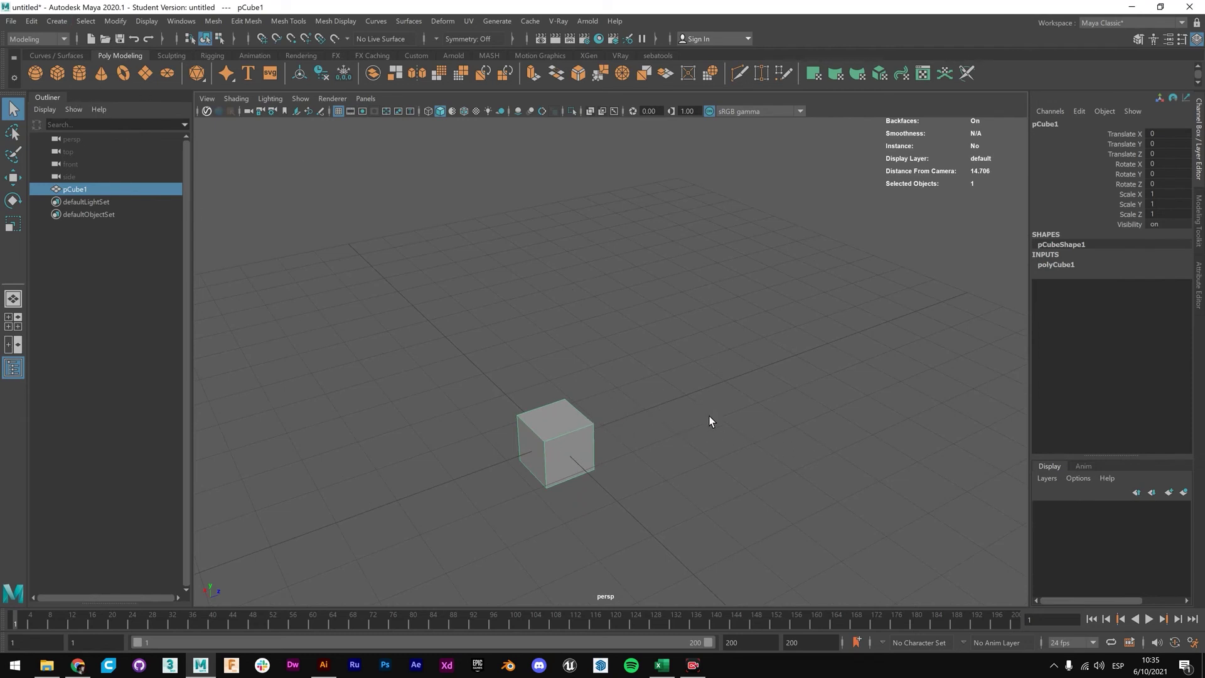
{"action": "scroll", "coordinate": [671, 386], "scroll_direction": "down", "scroll_amount": 3}
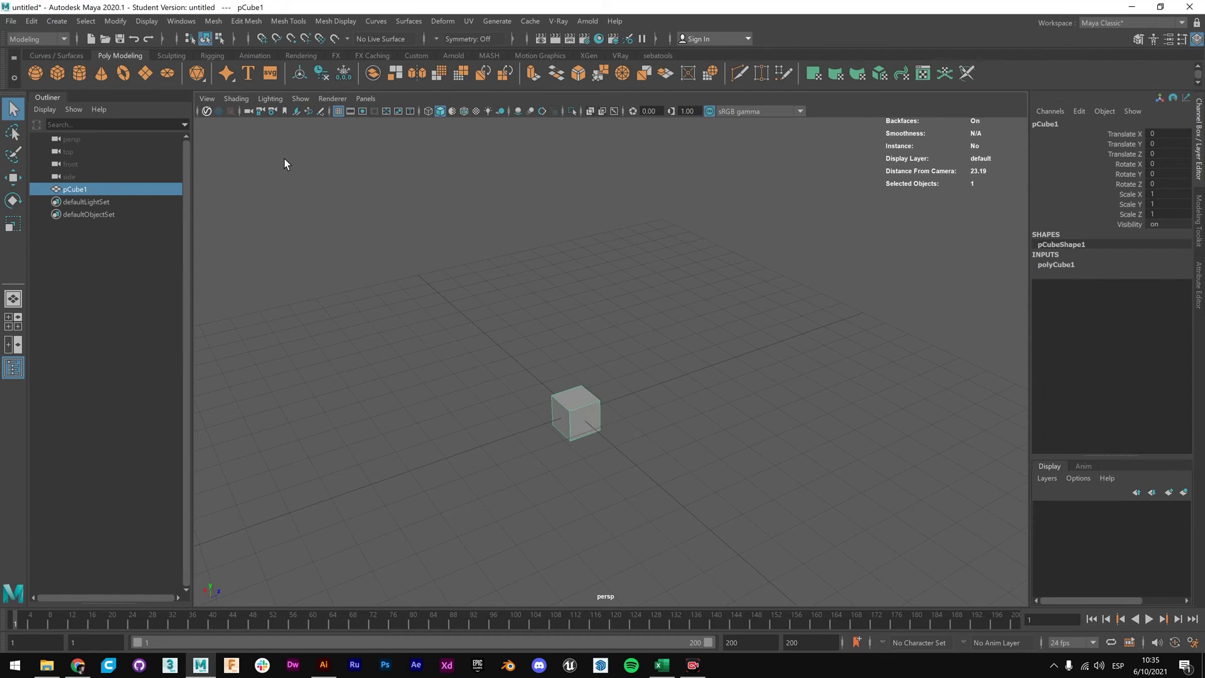
{"action": "left_click", "coordinate": [1055, 264]}
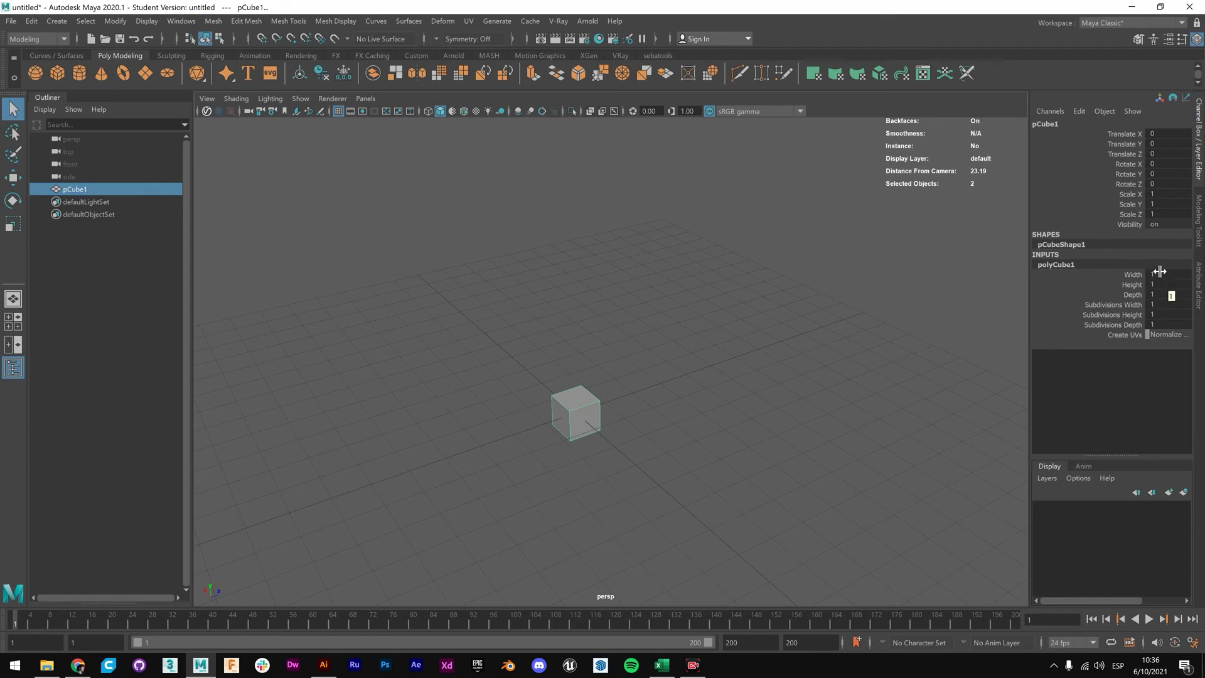
Turn on Interactive Creation for polygon primitives.
{"action": "left_click", "coordinate": [61, 22]}
{"action": "mouse_move", "coordinate": [85, 67]}
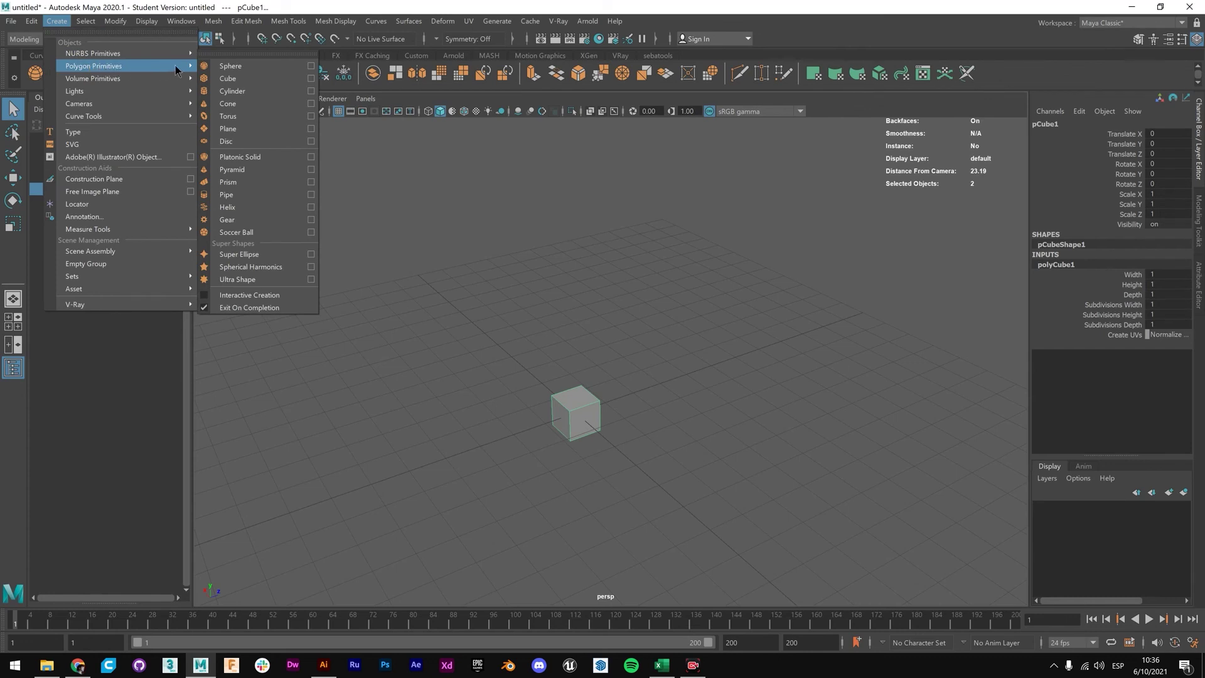
{"action": "left_click", "coordinate": [207, 296]}
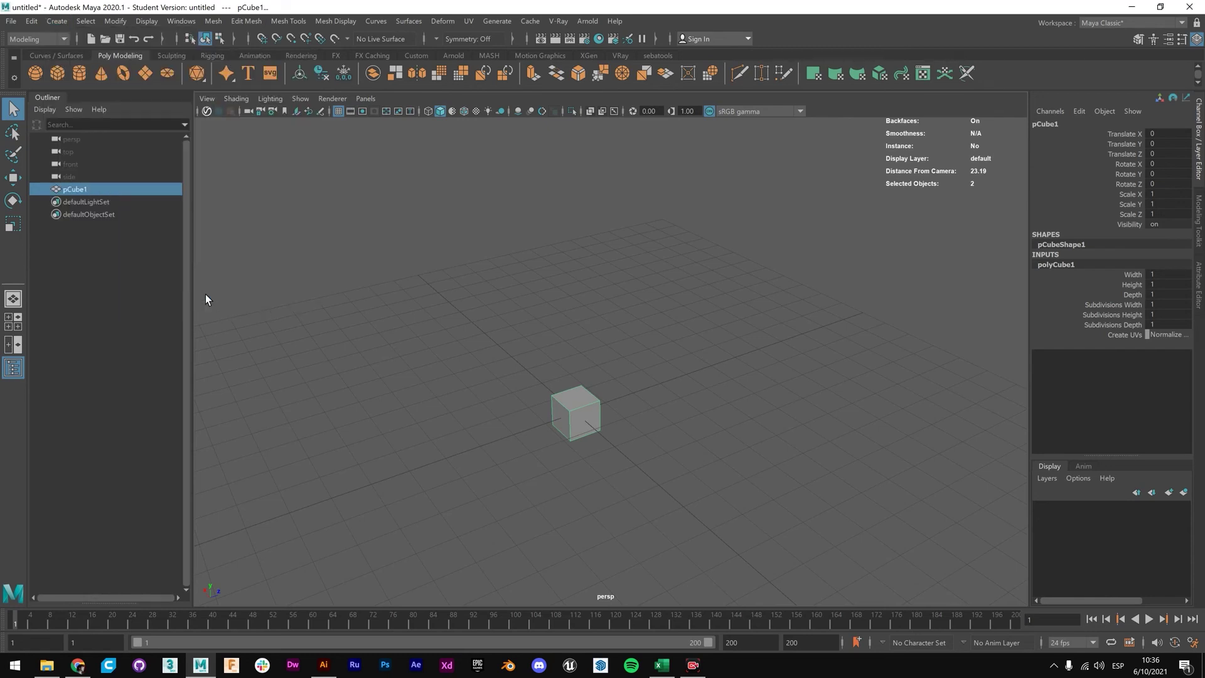
Draw a large polygon cube about 4.95 wide, 4.86 high and 5.37 deep on the grid beside the small cube.
{"action": "left_click", "coordinate": [55, 22]}
{"action": "mouse_move", "coordinate": [133, 63]}
{"action": "left_click", "coordinate": [235, 79]}
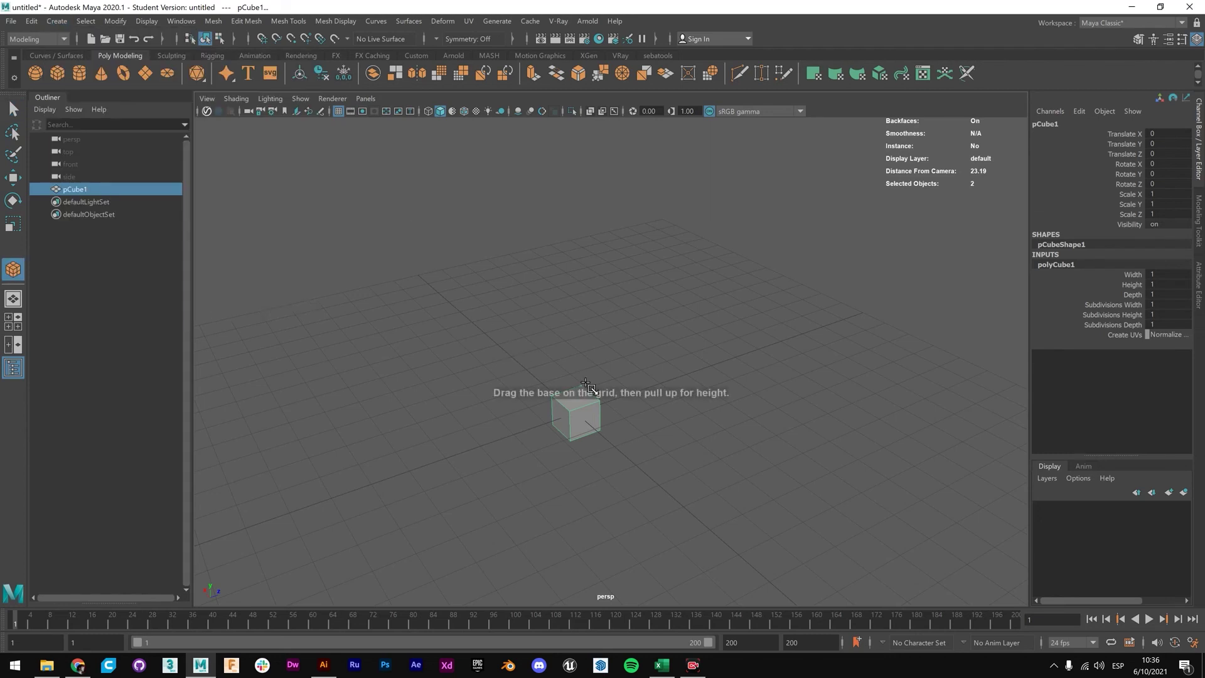
{"action": "left_click_drag", "start_coordinate": [619, 381], "coordinate": [856, 414]}
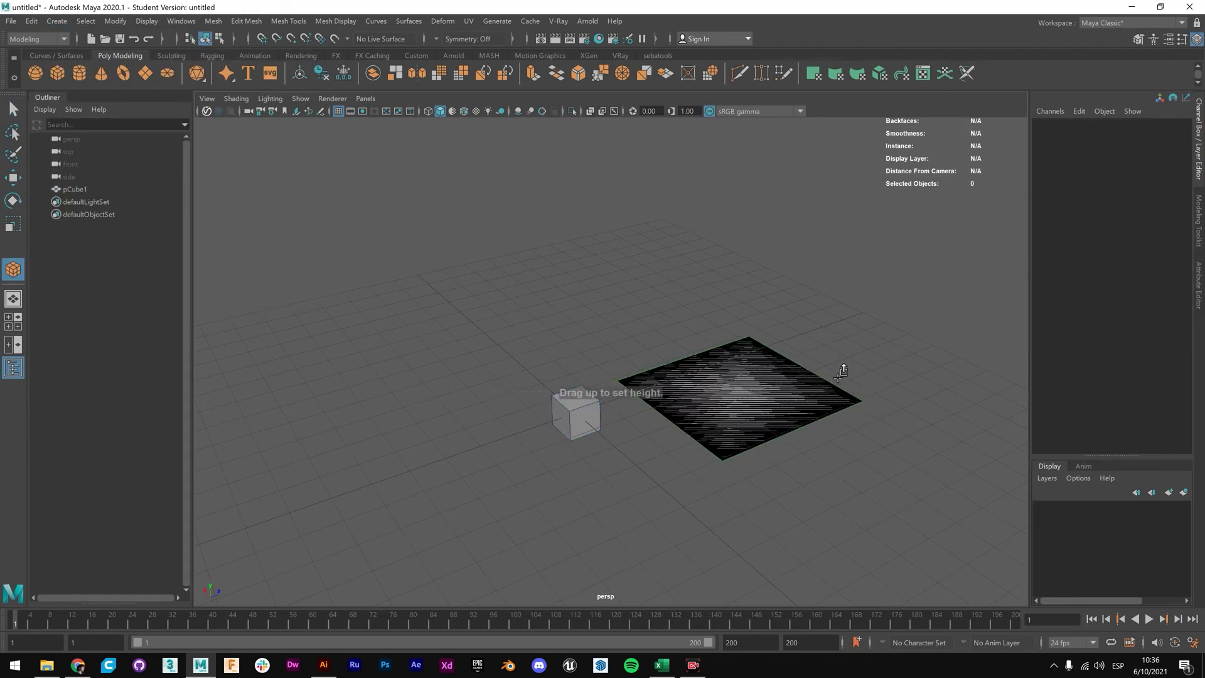
{"action": "left_click_drag", "start_coordinate": [796, 382], "coordinate": [788, 238]}
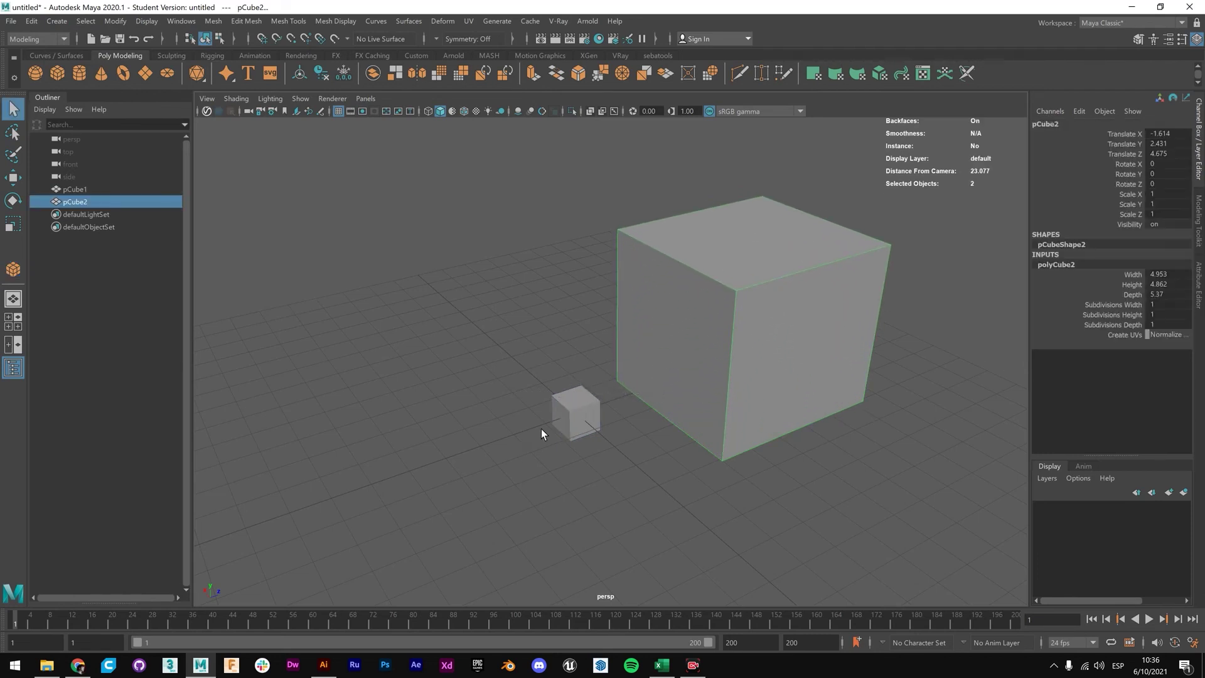
Draw a polygon cone with a radius of about 2.58 and a height of about 6.44, across the small cube from the large one.
{"action": "left_click", "coordinate": [590, 415]}
{"action": "scroll", "coordinate": [586, 414], "scroll_direction": "up", "scroll_amount": 3}
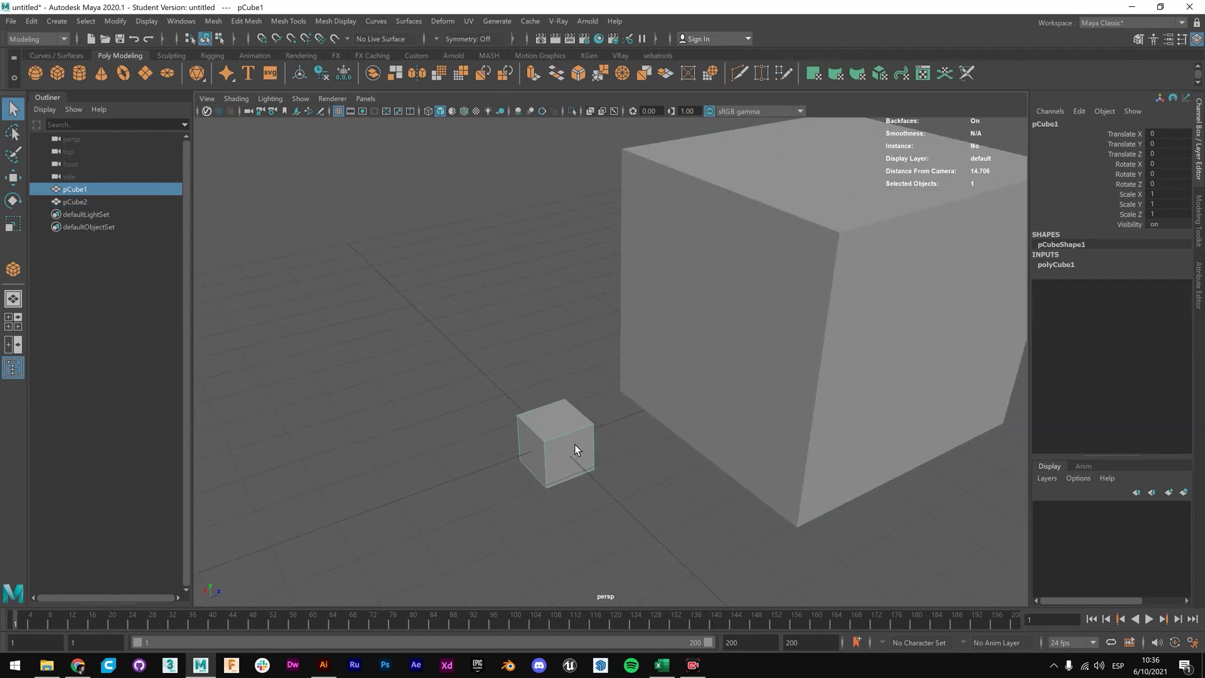
{"action": "scroll", "coordinate": [546, 450], "scroll_direction": "down", "scroll_amount": 3}
{"action": "left_click", "coordinate": [704, 344]}
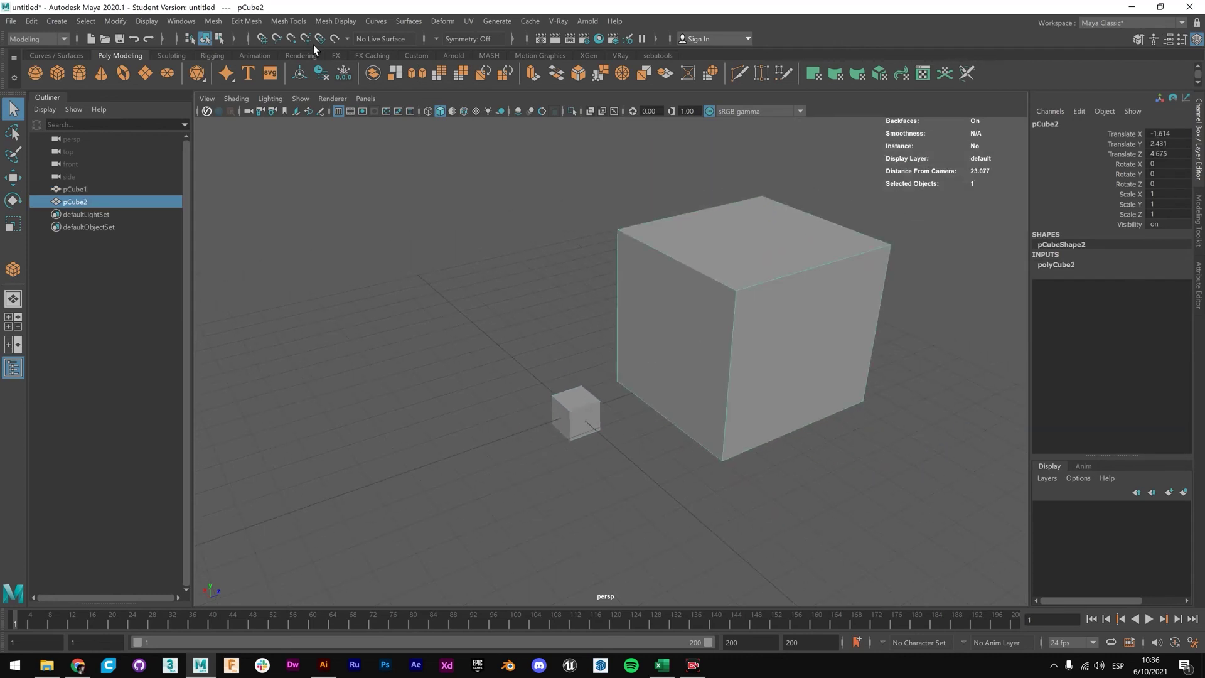
{"action": "left_click", "coordinate": [102, 74]}
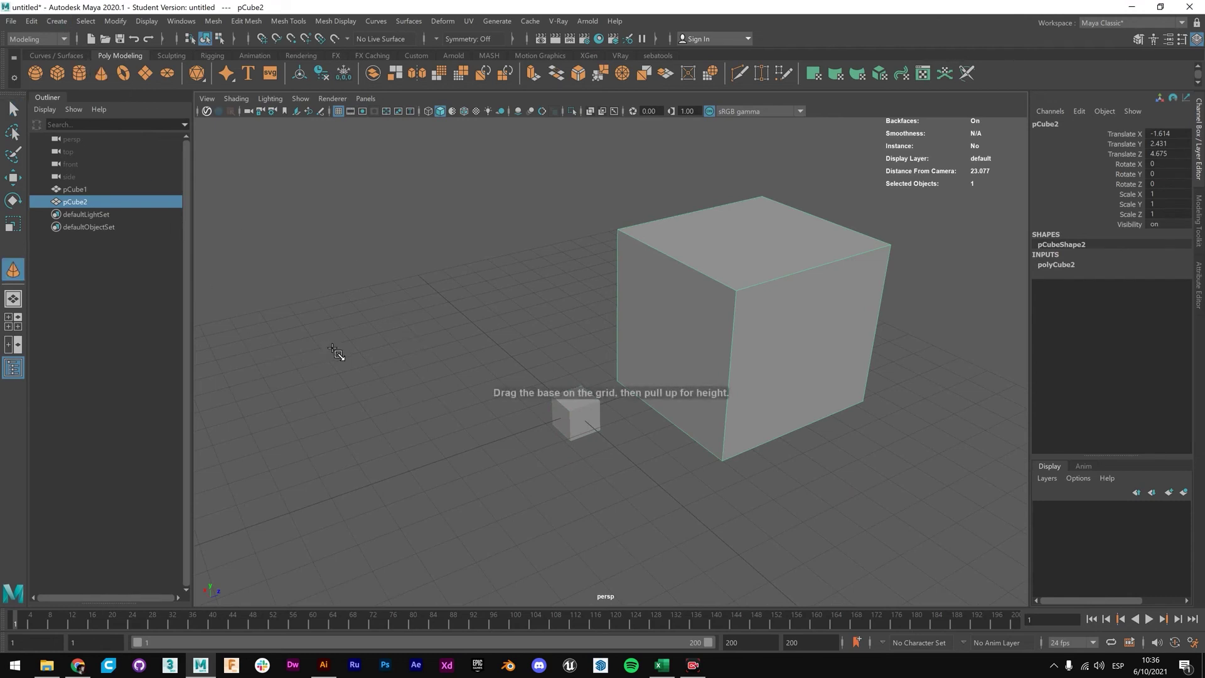
{"action": "left_click_drag", "start_coordinate": [357, 364], "coordinate": [327, 154]}
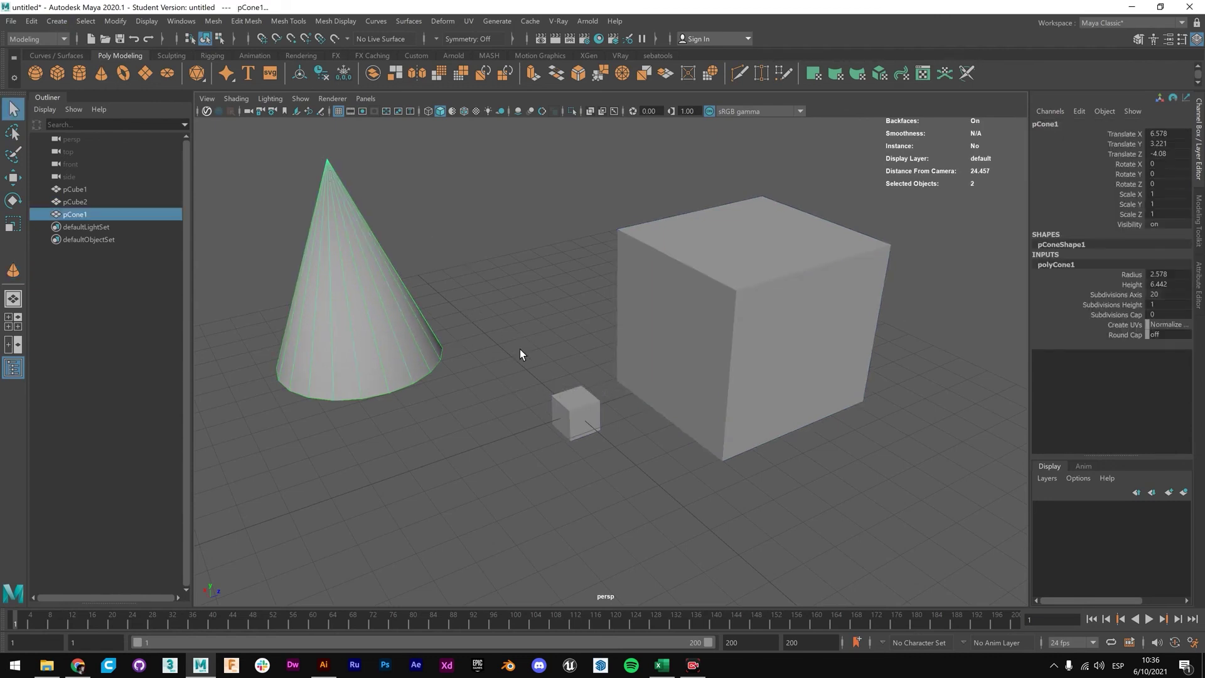
Turn off Interactive Creation for polygon primitives and select the small cube at the grid centre.
{"action": "left_click", "coordinate": [56, 21]}
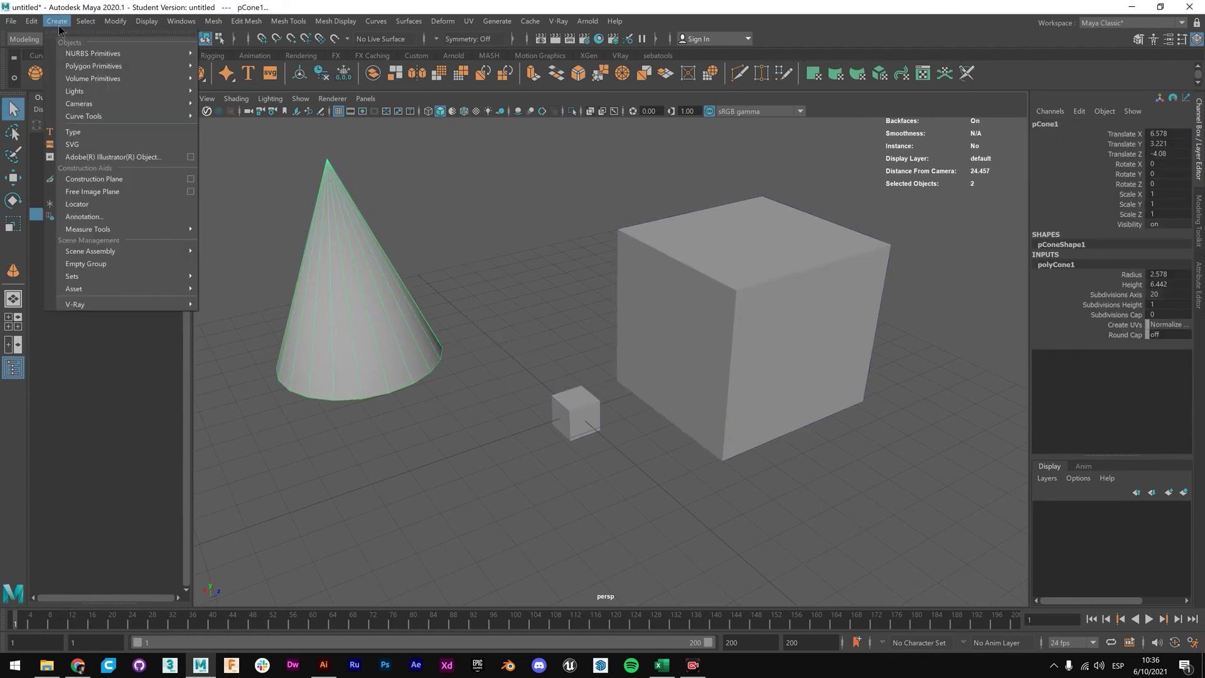
{"action": "mouse_move", "coordinate": [71, 52]}
{"action": "mouse_move", "coordinate": [125, 66]}
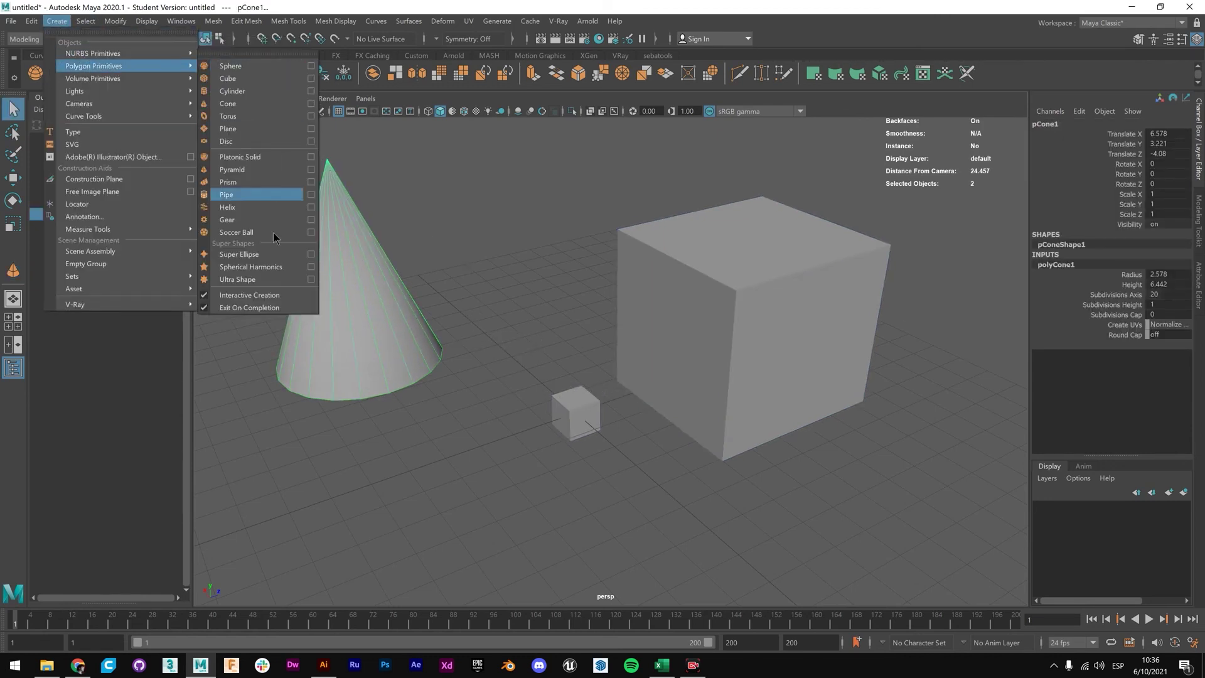
{"action": "left_click", "coordinate": [207, 296]}
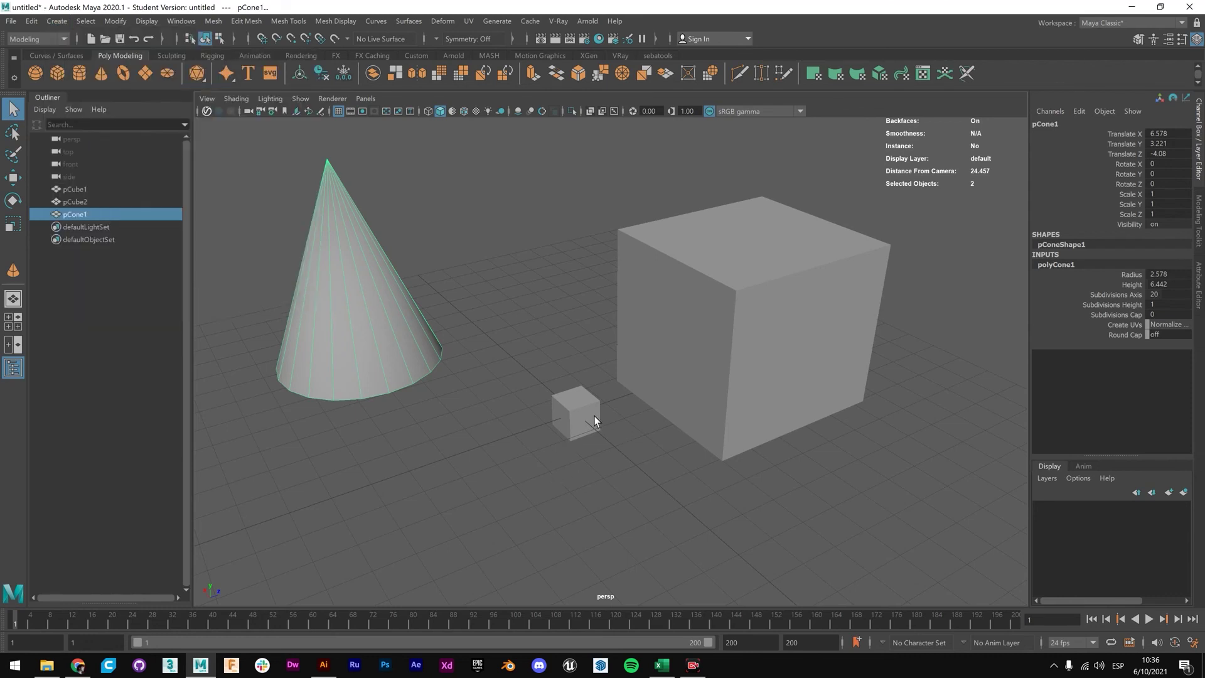
{"action": "left_click", "coordinate": [578, 393]}
{"action": "scroll", "coordinate": [583, 415], "scroll_direction": "up", "scroll_amount": 4}
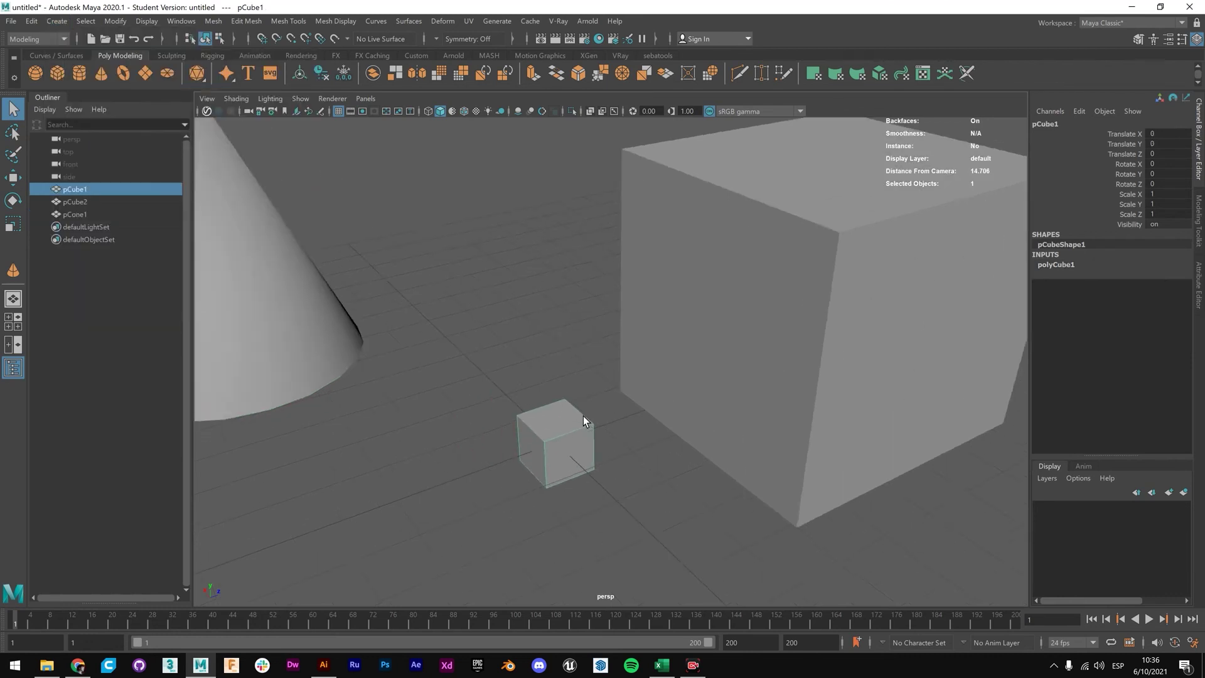
{"action": "middle_click_drag", "start_coordinate": [585, 419], "coordinate": [636, 416], "text": "alt"}
{"action": "scroll", "coordinate": [644, 335], "scroll_direction": "up", "scroll_amount": 1}
{"action": "scroll", "coordinate": [643, 333], "scroll_direction": "down", "scroll_amount": 5}
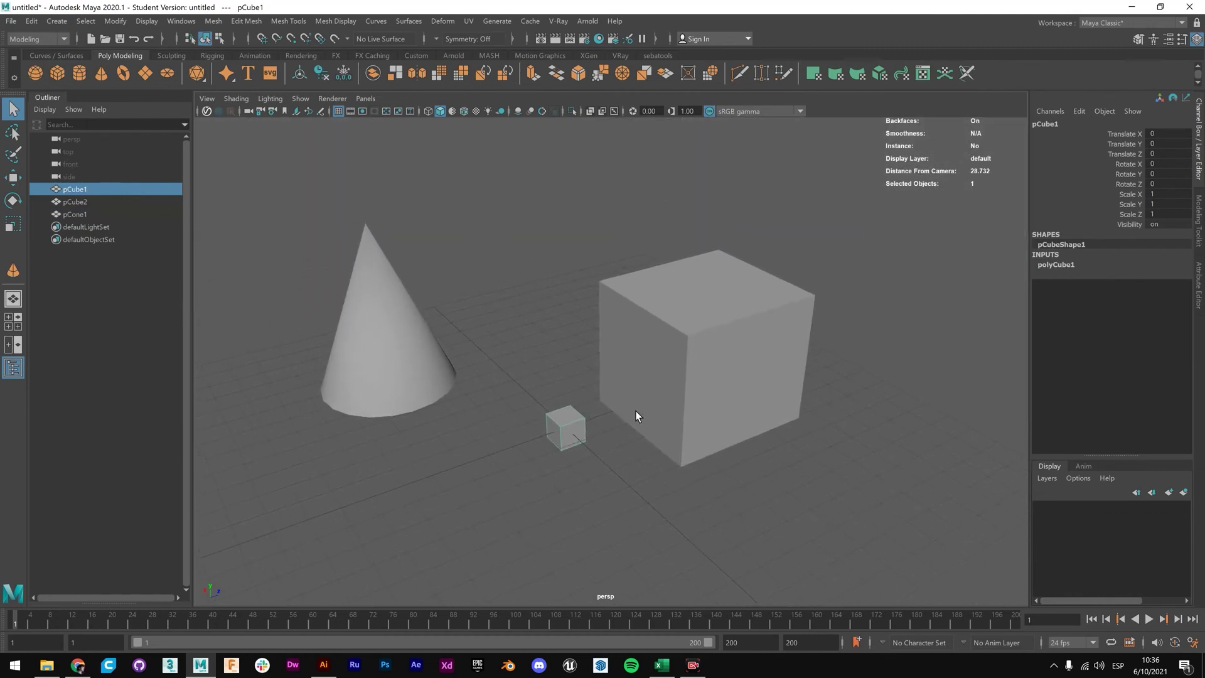
Review the NURBS and polygon primitives offered for object creation.
{"action": "left_click", "coordinate": [58, 23]}
{"action": "mouse_move", "coordinate": [90, 68]}
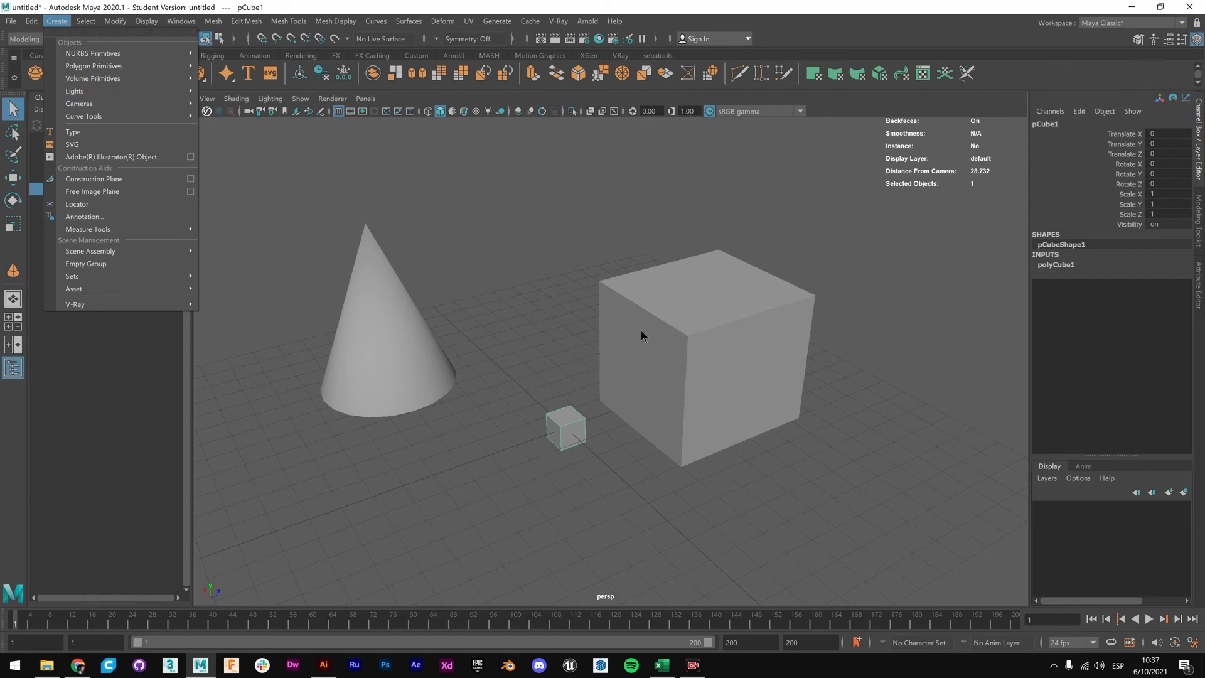
{"action": "mouse_move", "coordinate": [129, 56]}
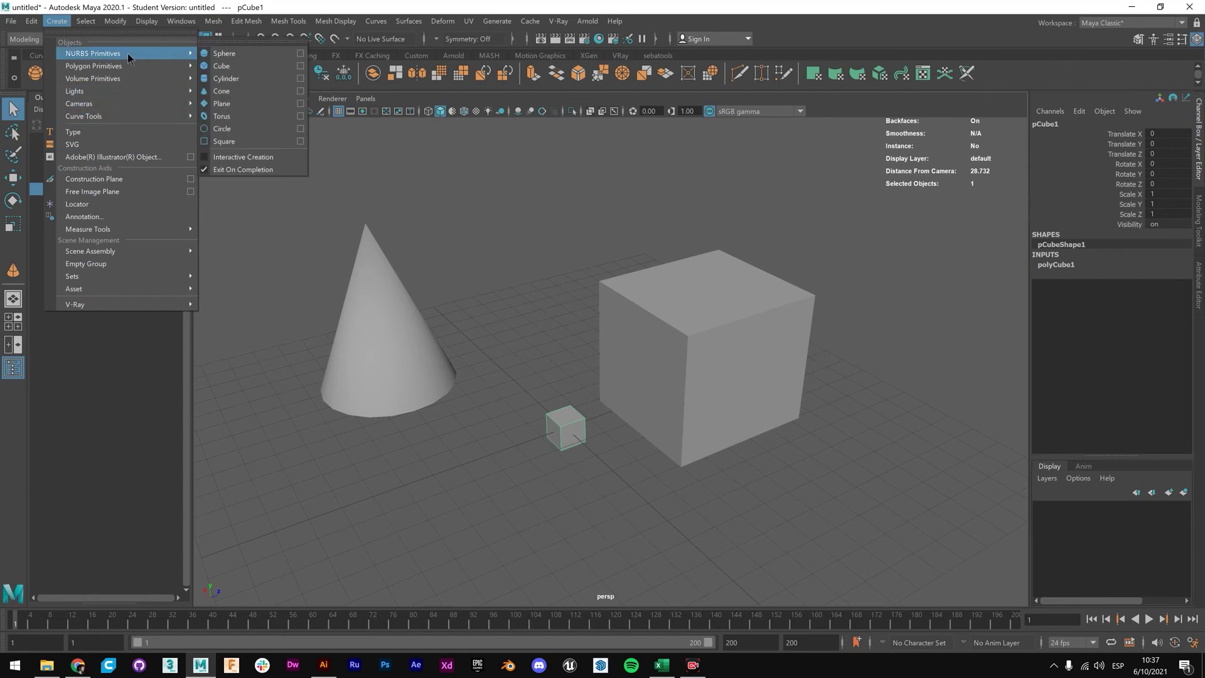
{"action": "mouse_move", "coordinate": [167, 64]}
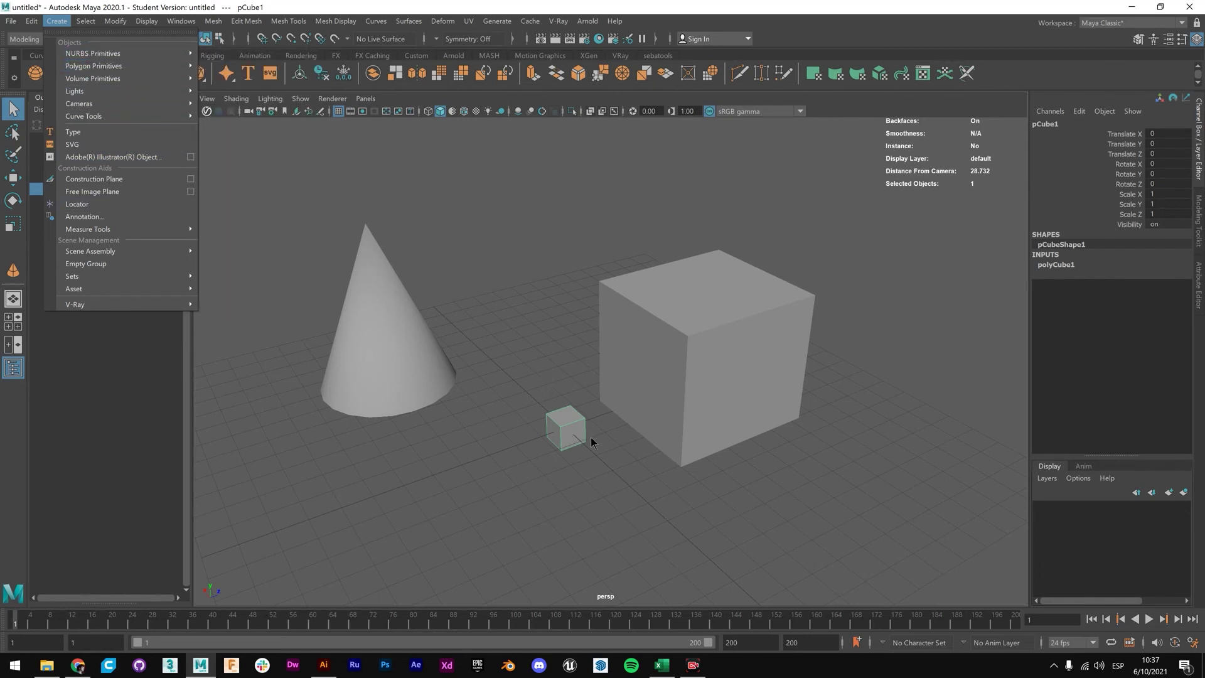
Select the small cube at the grid centre and expand its polyCube creation attributes, picking the Subdivisions Width value.
{"action": "left_click", "coordinate": [569, 432]}
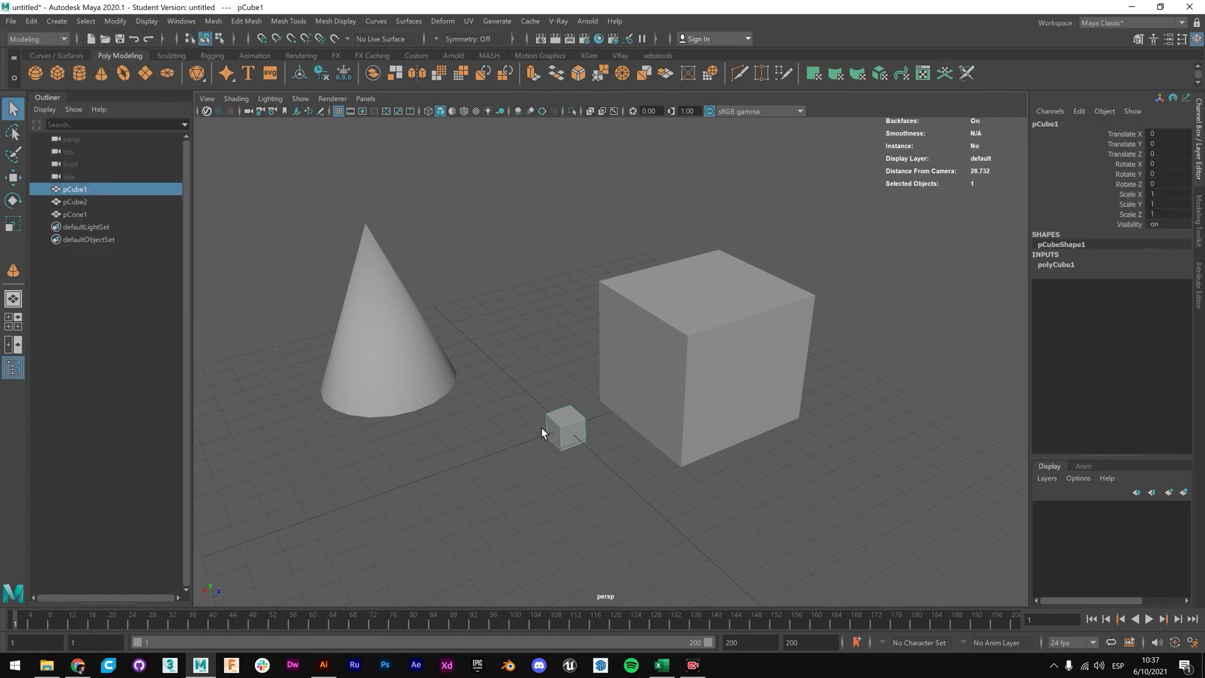
{"action": "left_click", "coordinate": [1059, 264]}
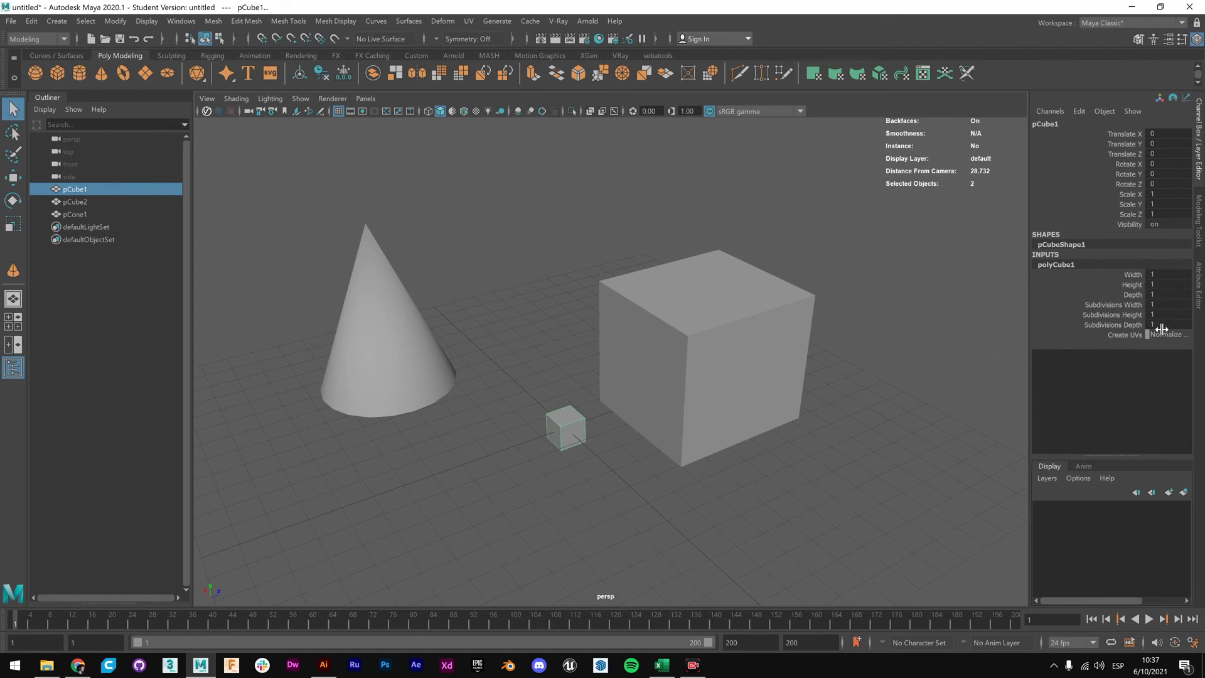
{"action": "left_click", "coordinate": [1165, 294]}
{"action": "left_click", "coordinate": [1157, 304]}
{"action": "scroll", "coordinate": [602, 424], "scroll_direction": "up", "scroll_amount": 4}
{"action": "left_click_drag", "start_coordinate": [573, 447], "coordinate": [646, 398], "text": "alt"}
{"action": "scroll", "coordinate": [638, 404], "scroll_direction": "up", "scroll_amount": 5}
{"action": "middle_click_drag", "start_coordinate": [728, 441], "coordinate": [707, 371], "text": "alt"}
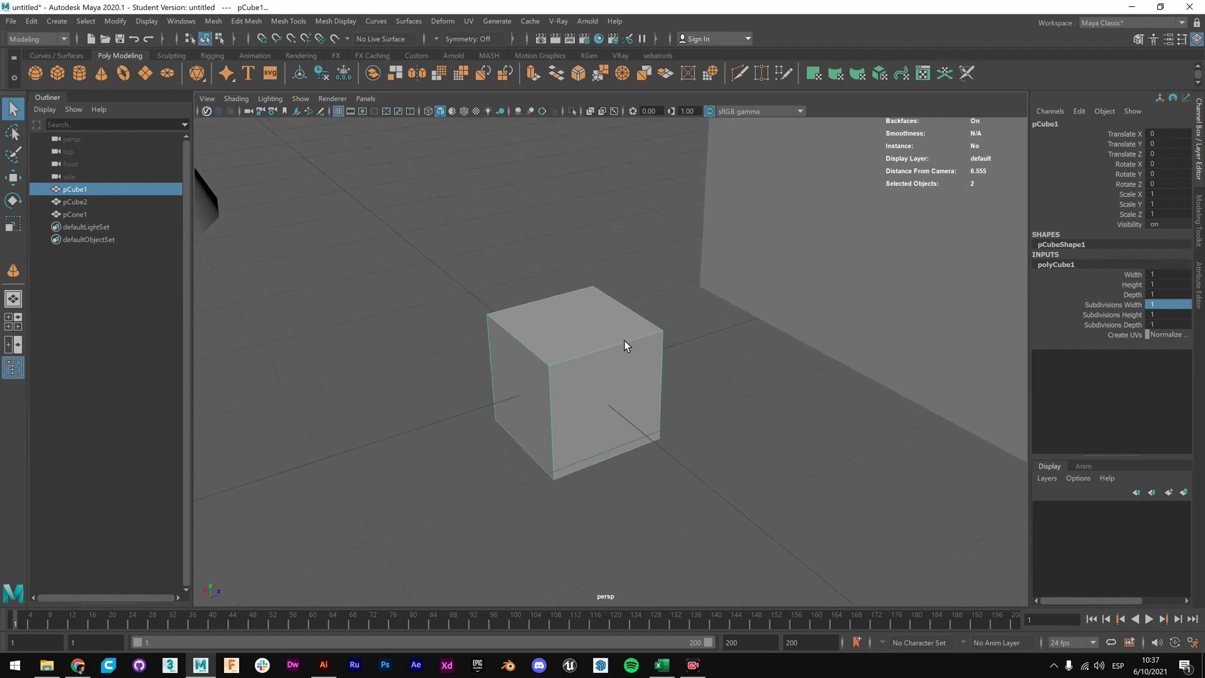
Switch the small cube to vertex selection and lower one corner vertex of its top face.
{"action": "right_click", "coordinate": [640, 333]}
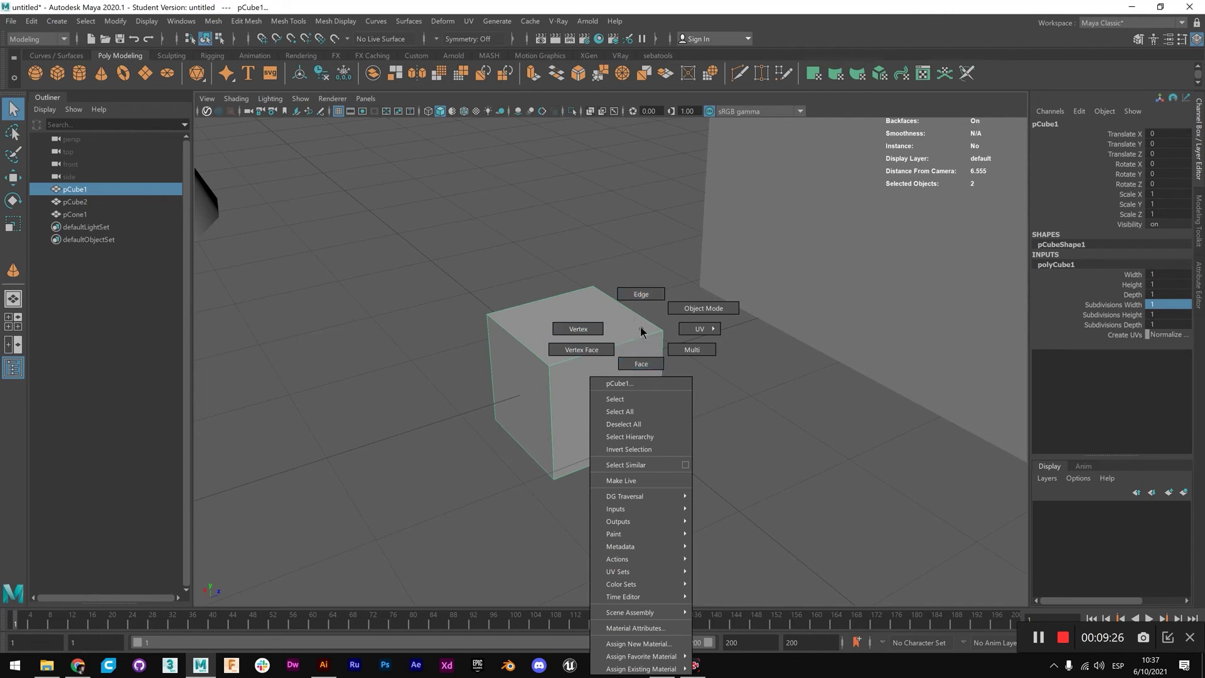
{"action": "right_click_drag", "start_coordinate": [645, 332], "coordinate": [591, 326]}
{"action": "left_click_drag", "start_coordinate": [575, 386], "coordinate": [575, 386]}
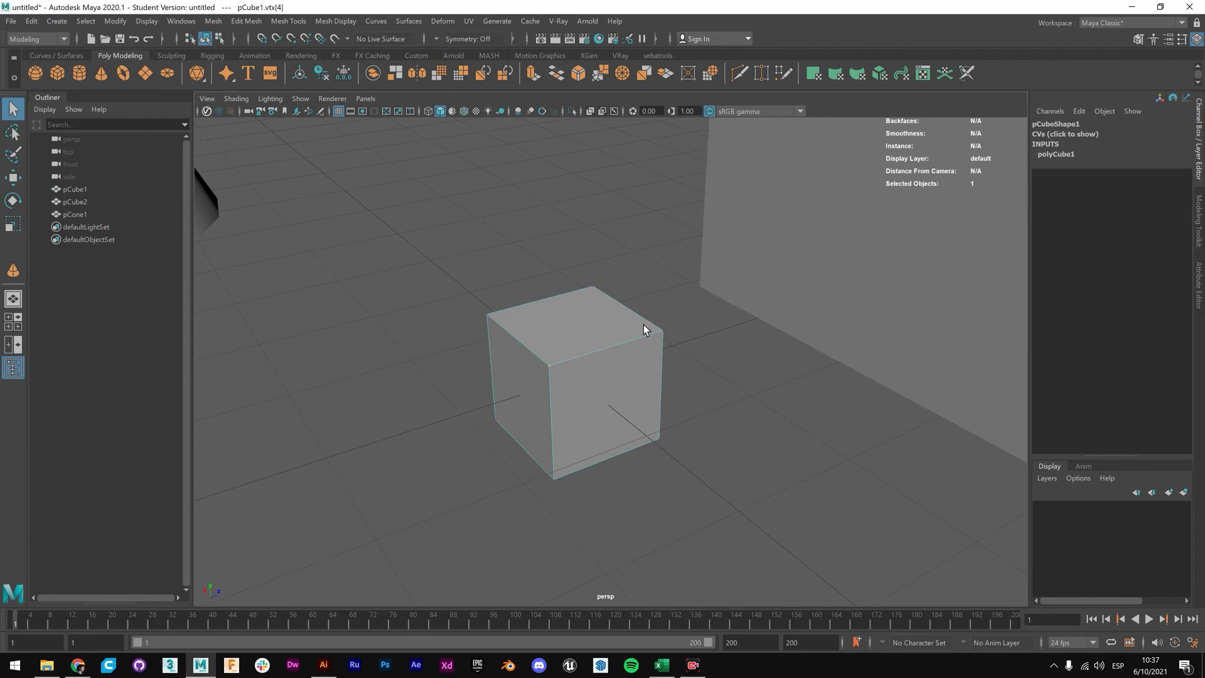
{"action": "left_click_drag", "start_coordinate": [647, 312], "coordinate": [665, 326]}
{"action": "key", "text": "w"}
{"action": "left_click_drag", "start_coordinate": [663, 274], "coordinate": [696, 309]}
Lower the top corner vertex nearest the cone and raise the bottom corner vertex beneath it.
{"action": "left_click_drag", "start_coordinate": [457, 296], "coordinate": [519, 350]}
{"action": "mouse_move", "coordinate": [482, 271]}
{"action": "left_mouse_down"}
{"action": "mouse_move", "coordinate": [486, 304]}
{"action": "mouse_move", "coordinate": [487, 283]}
{"action": "mouse_move", "coordinate": [488, 292]}
{"action": "left_mouse_up"}
{"action": "left_click_drag", "start_coordinate": [485, 410], "coordinate": [504, 444]}
{"action": "left_click_drag", "start_coordinate": [491, 369], "coordinate": [490, 345]}
Switch the small cube to edge selection and raise a rear top edge to form a peak.
{"action": "key", "text": "q"}
{"action": "right_click_drag", "start_coordinate": [648, 328], "coordinate": [617, 300]}
{"action": "left_click", "coordinate": [630, 328]}
{"action": "key", "text": "w"}
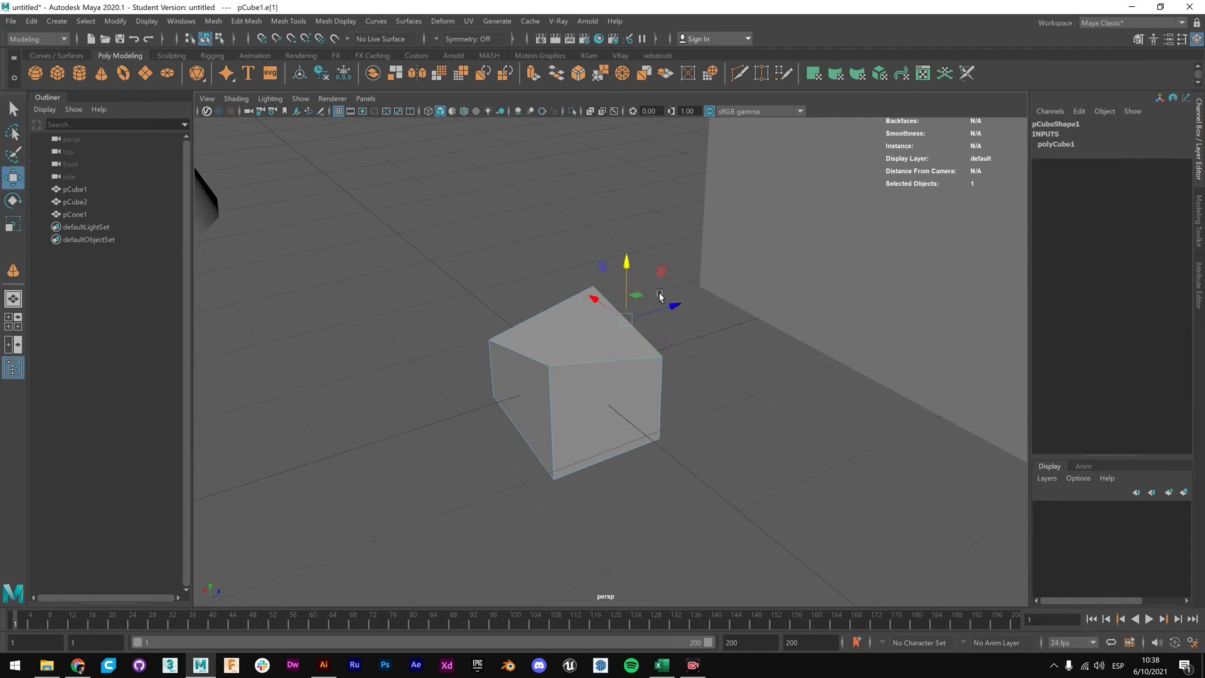
{"action": "left_click_drag", "start_coordinate": [627, 271], "coordinate": [663, 239]}
Switch the small cube to face selection, select its two front side faces, and pull the cone-side face outward along Z.
{"action": "right_click_drag", "start_coordinate": [596, 341], "coordinate": [608, 365]}
{"action": "left_click", "coordinate": [613, 377]}
{"action": "left_click", "coordinate": [513, 396]}
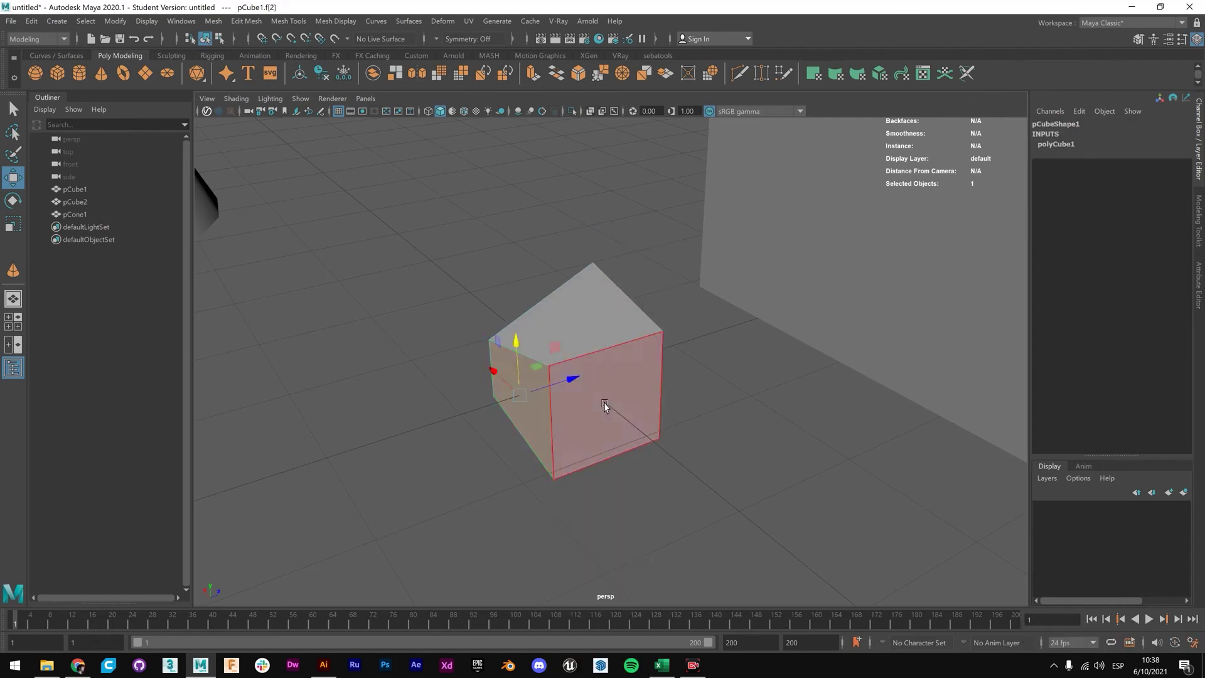
{"action": "left_click", "coordinate": [605, 404], "text": "shift"}
{"action": "left_click_drag", "start_coordinate": [725, 408], "coordinate": [763, 471], "text": "alt"}
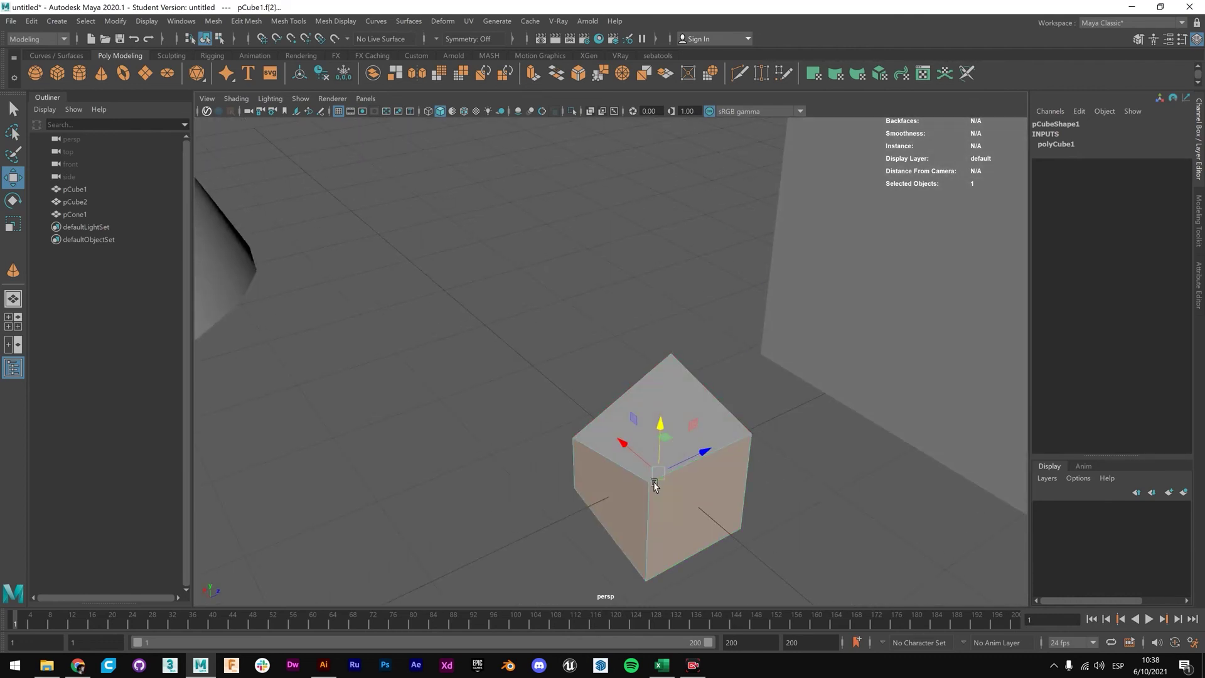
{"action": "left_click", "coordinate": [613, 484]}
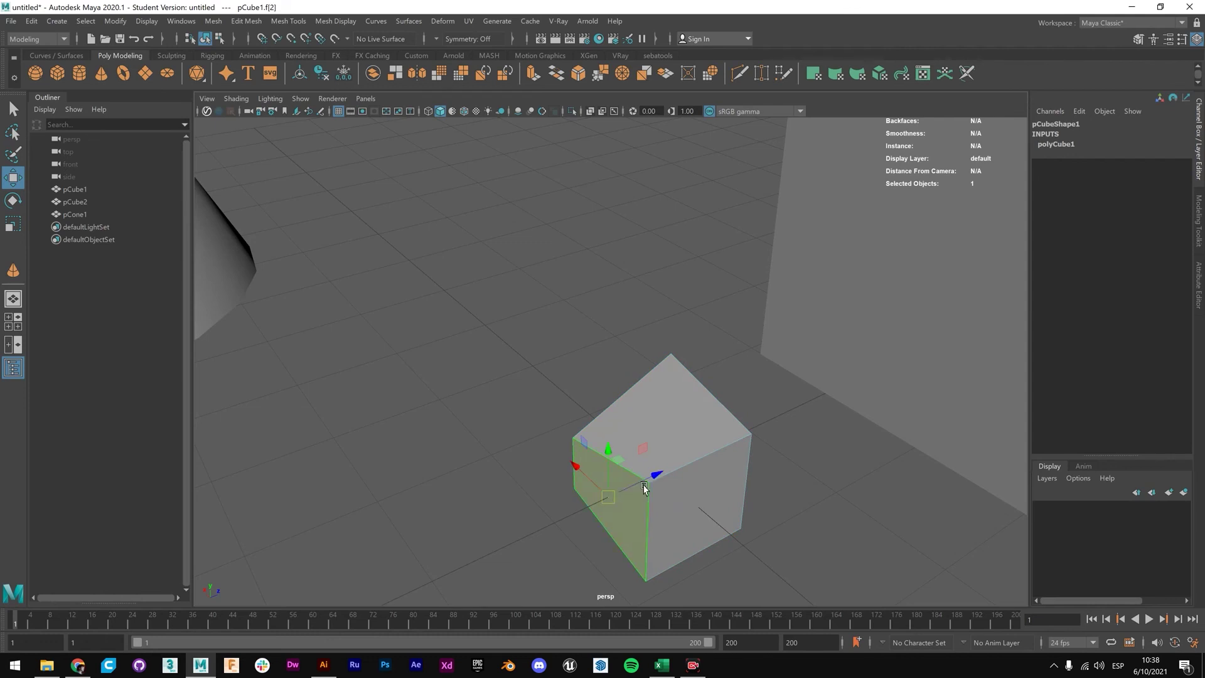
{"action": "mouse_move", "coordinate": [652, 475]}
{"action": "left_mouse_down"}
{"action": "mouse_move", "coordinate": [568, 503]}
{"action": "mouse_move", "coordinate": [646, 480]}
{"action": "left_mouse_up"}
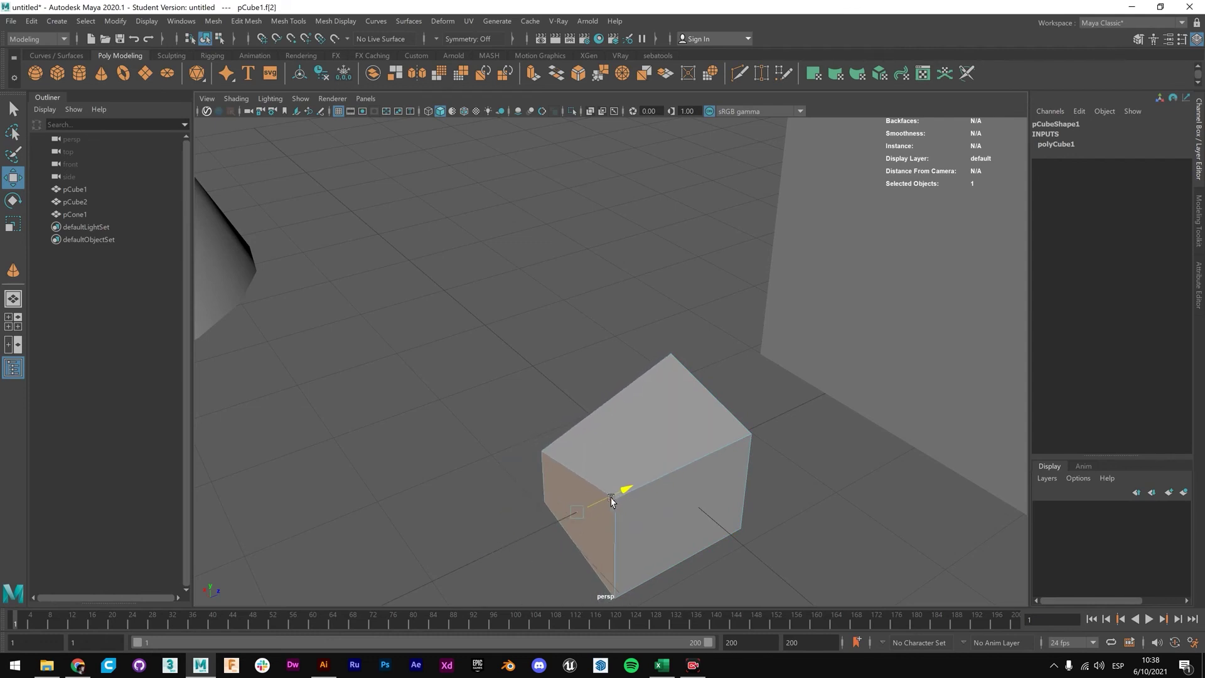
Return the reshaped cube to object mode and move it to about -0.337 along Z.
{"action": "left_click_drag", "start_coordinate": [557, 363], "coordinate": [609, 455], "text": "alt"}
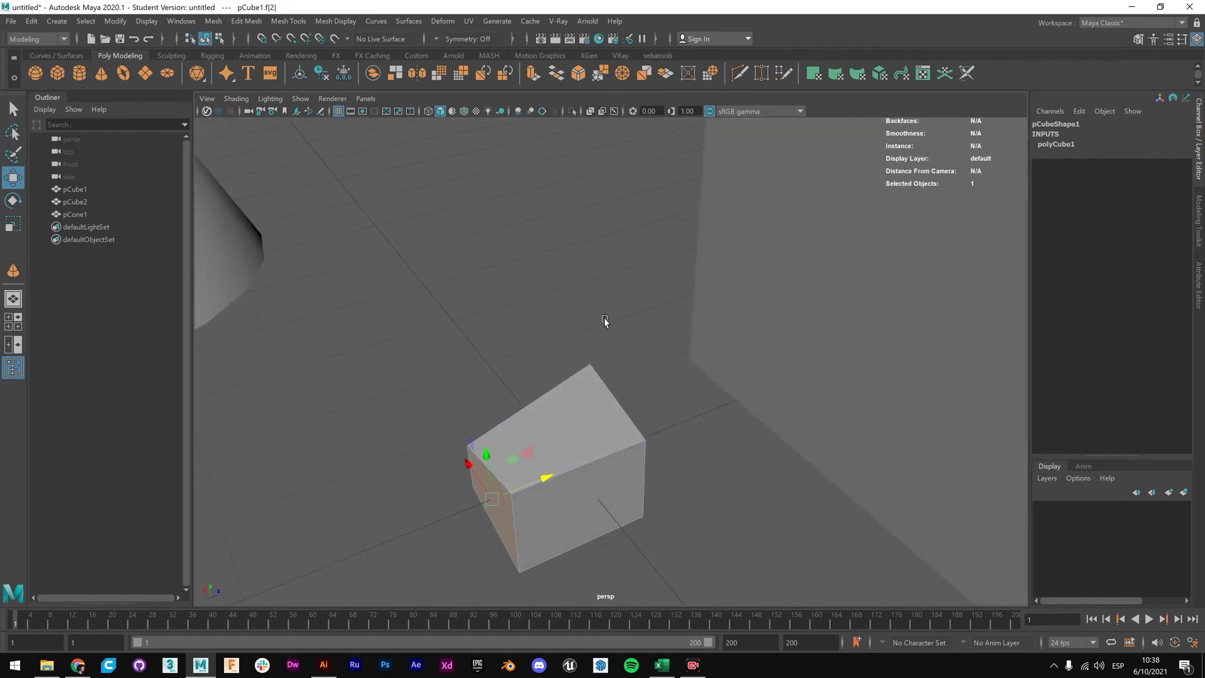
{"action": "scroll", "coordinate": [607, 319], "scroll_direction": "down", "scroll_amount": 4}
{"action": "right_click_drag", "start_coordinate": [605, 329], "coordinate": [670, 310]}
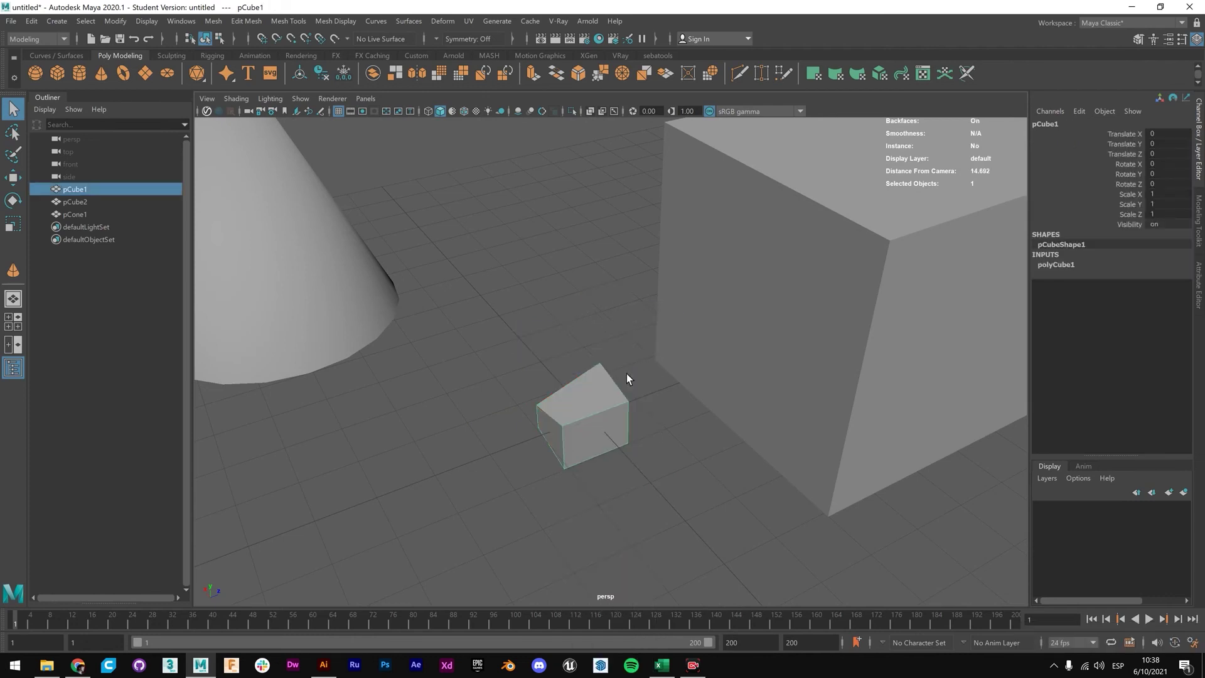
{"action": "left_click", "coordinate": [585, 390]}
{"action": "key", "text": "w"}
{"action": "scroll", "coordinate": [625, 390], "scroll_direction": "down", "scroll_amount": 4}
{"action": "scroll", "coordinate": [625, 389], "scroll_direction": "down", "scroll_amount": 3}
{"action": "scroll", "coordinate": [627, 391], "scroll_direction": "up", "scroll_amount": 4}
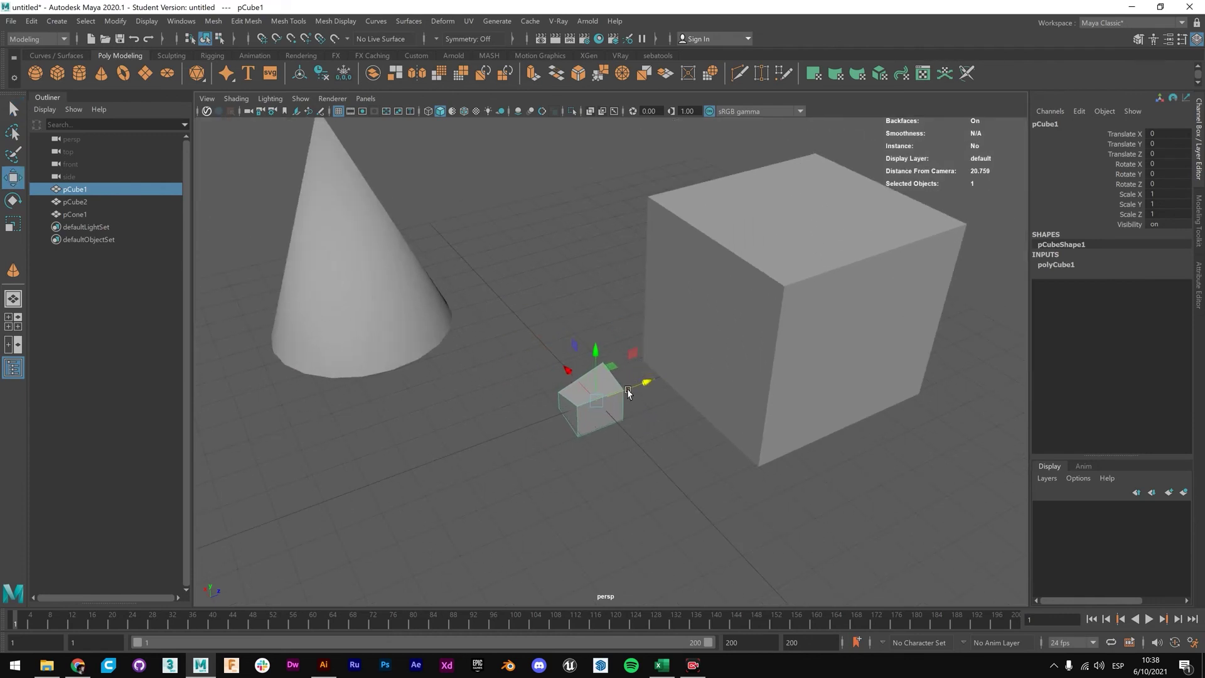
{"action": "mouse_move", "coordinate": [631, 391]}
{"action": "left_mouse_down"}
{"action": "mouse_move", "coordinate": [586, 404]}
{"action": "mouse_move", "coordinate": [619, 399]}
{"action": "left_mouse_up"}
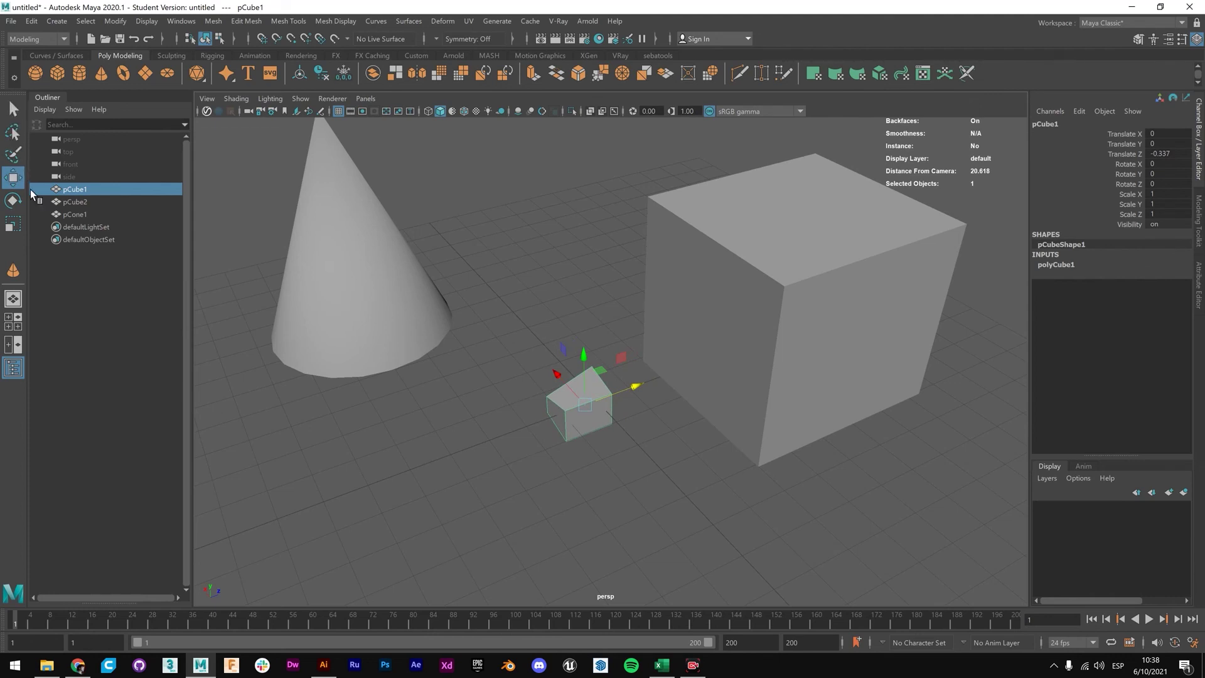
Demonstrate the Select, Move, Rotate and Scale tools on the reshaped cube and clear the selection.
{"action": "left_click", "coordinate": [13, 111]}
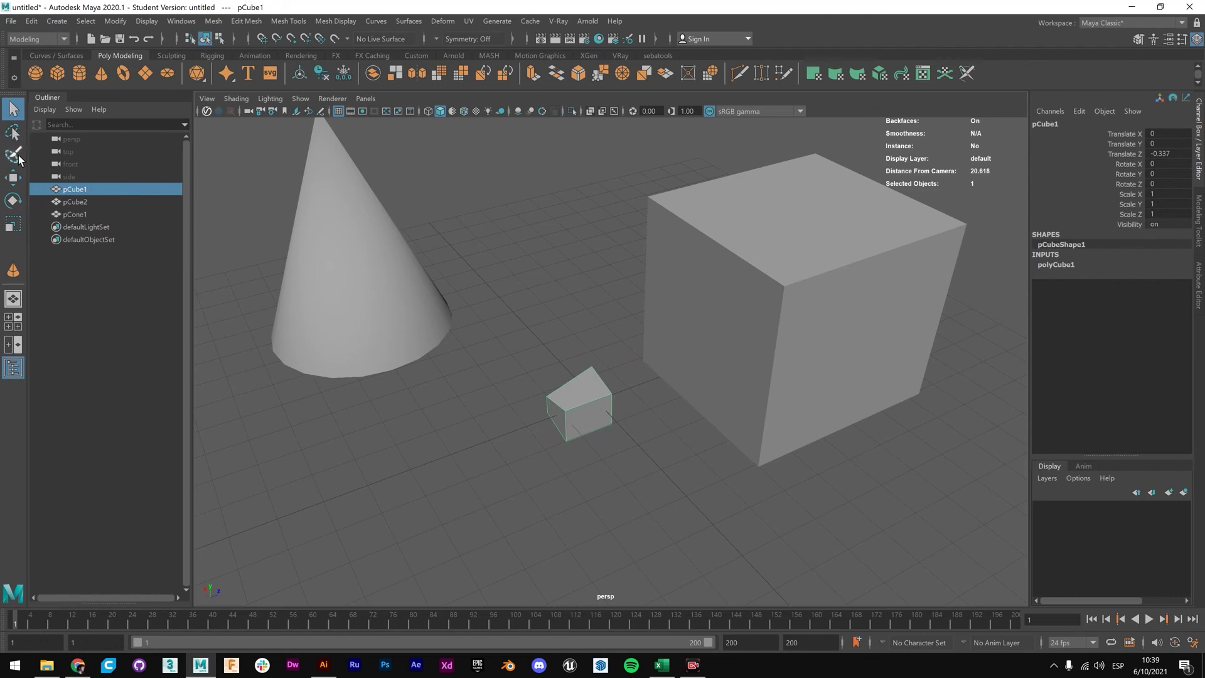
{"action": "left_click", "coordinate": [15, 178]}
{"action": "left_click", "coordinate": [15, 200]}
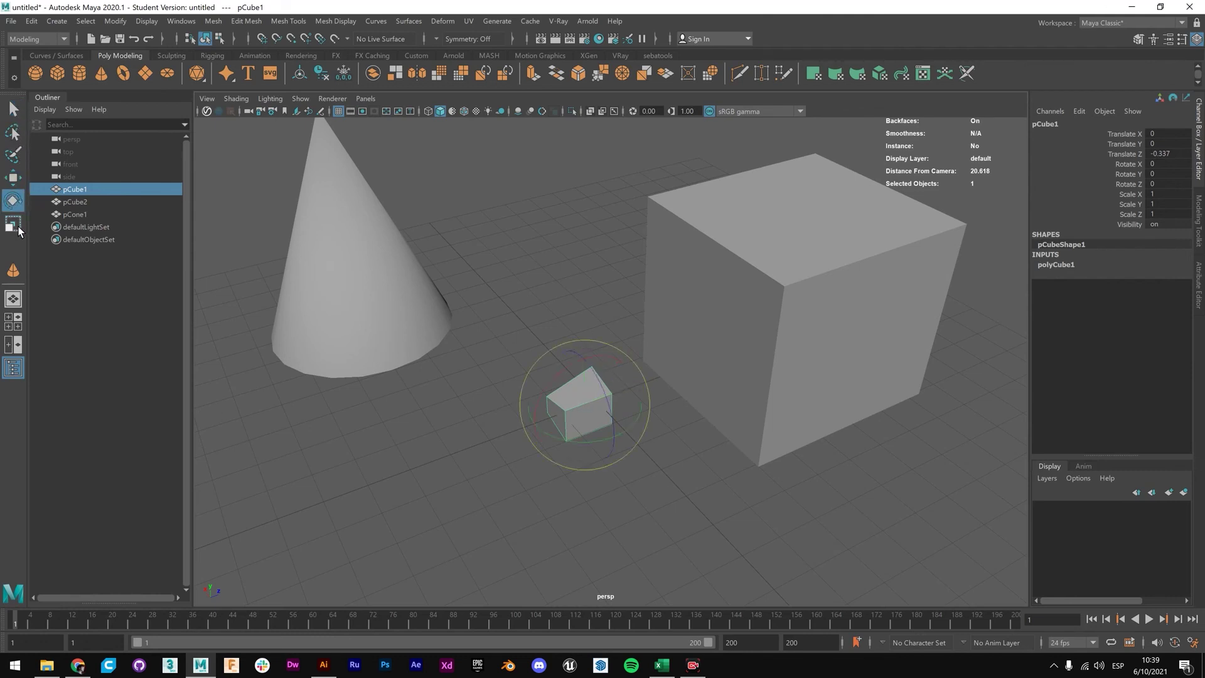
{"action": "left_click", "coordinate": [14, 227]}
{"action": "left_click", "coordinate": [577, 301]}
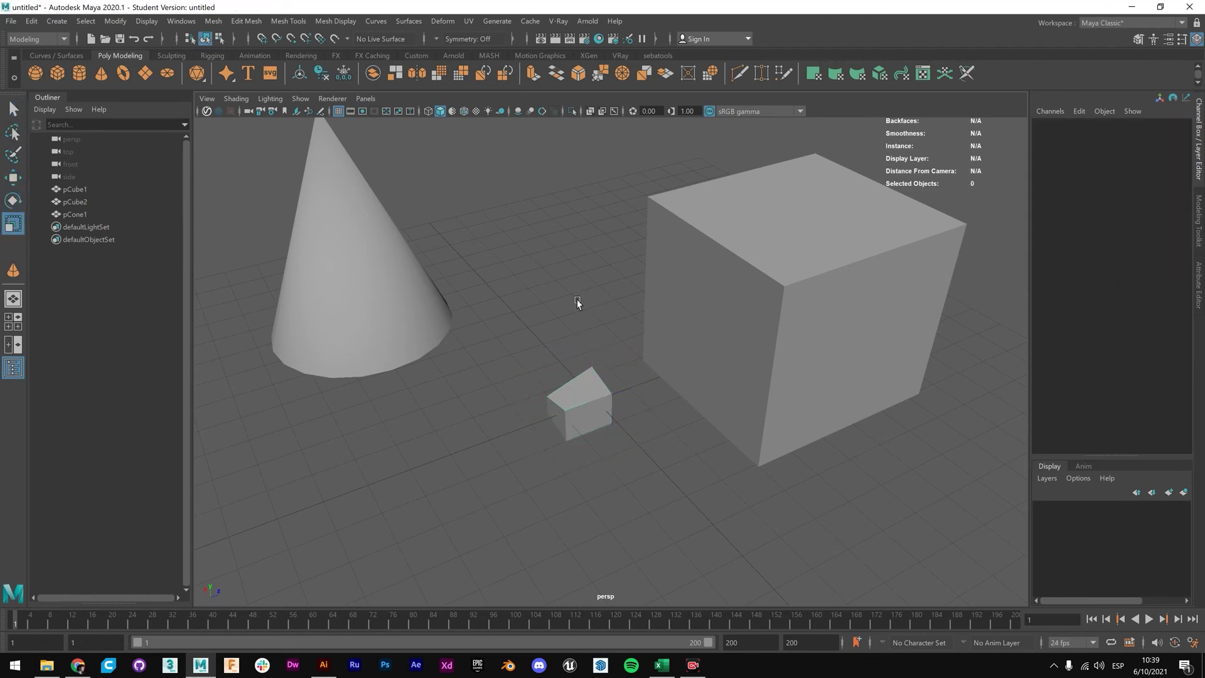
Reselect the reshaped cube and cycle repeatedly through the Select, Move, Rotate and Scale tools.
{"action": "left_click", "coordinate": [579, 407]}
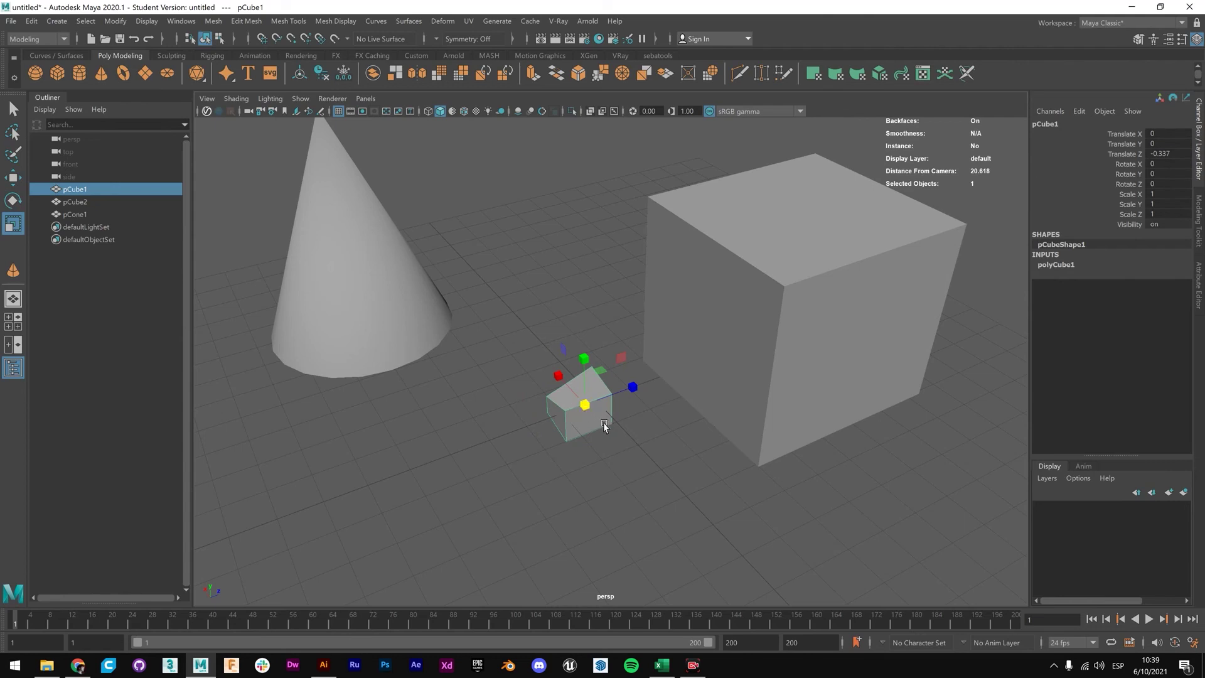
{"action": "key", "text": "q"}
{"action": "key", "text": "w"}
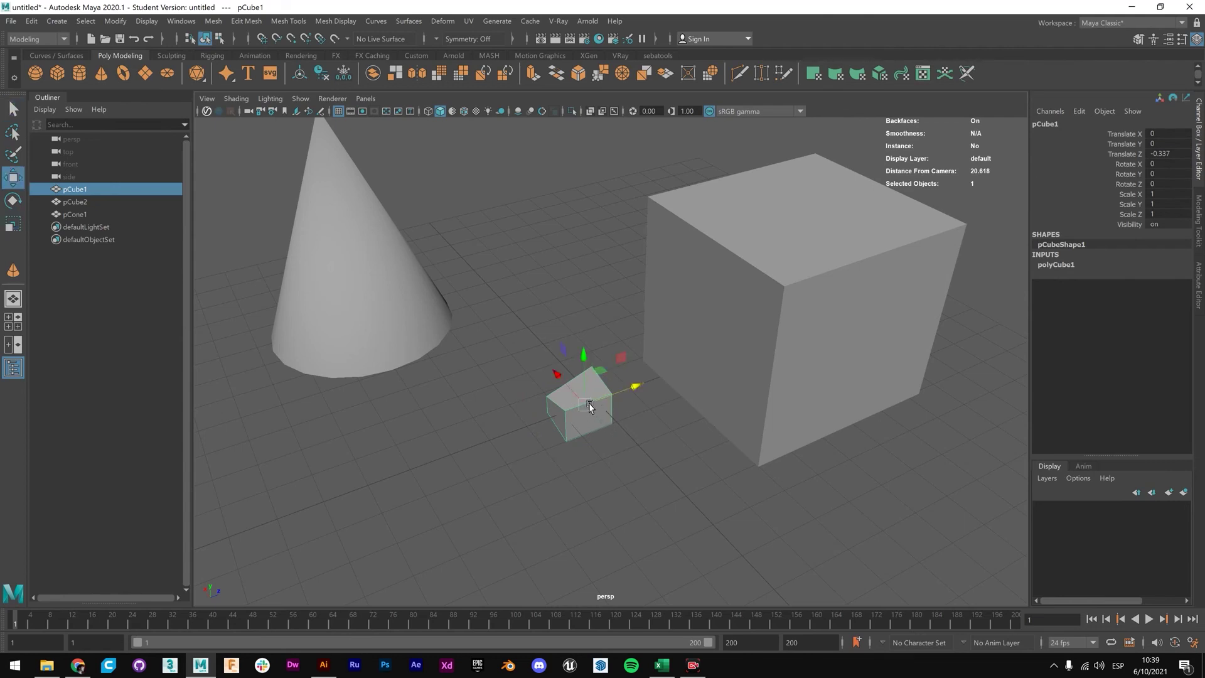
{"action": "key", "text": "e"}
{"action": "key", "text": "r"}
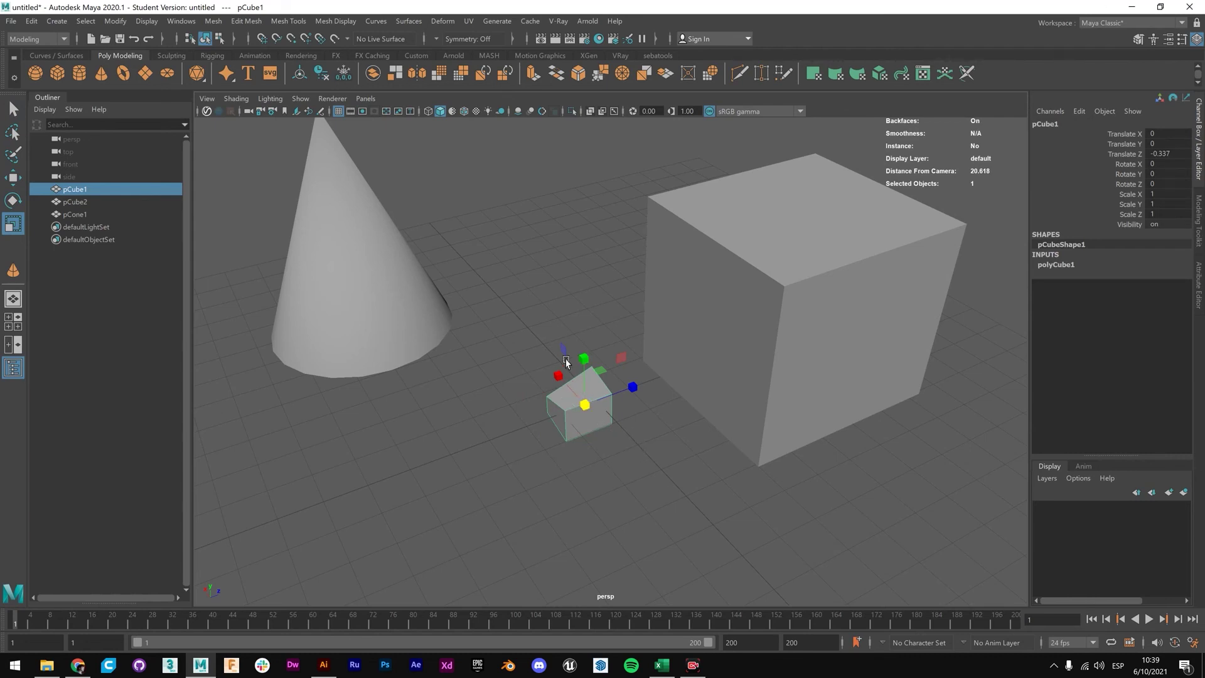
{"action": "key", "text": "q"}
{"action": "key", "text": "w"}
{"action": "key", "text": "e"}
{"action": "key", "text": "r"}
{"action": "key", "text": "q"}
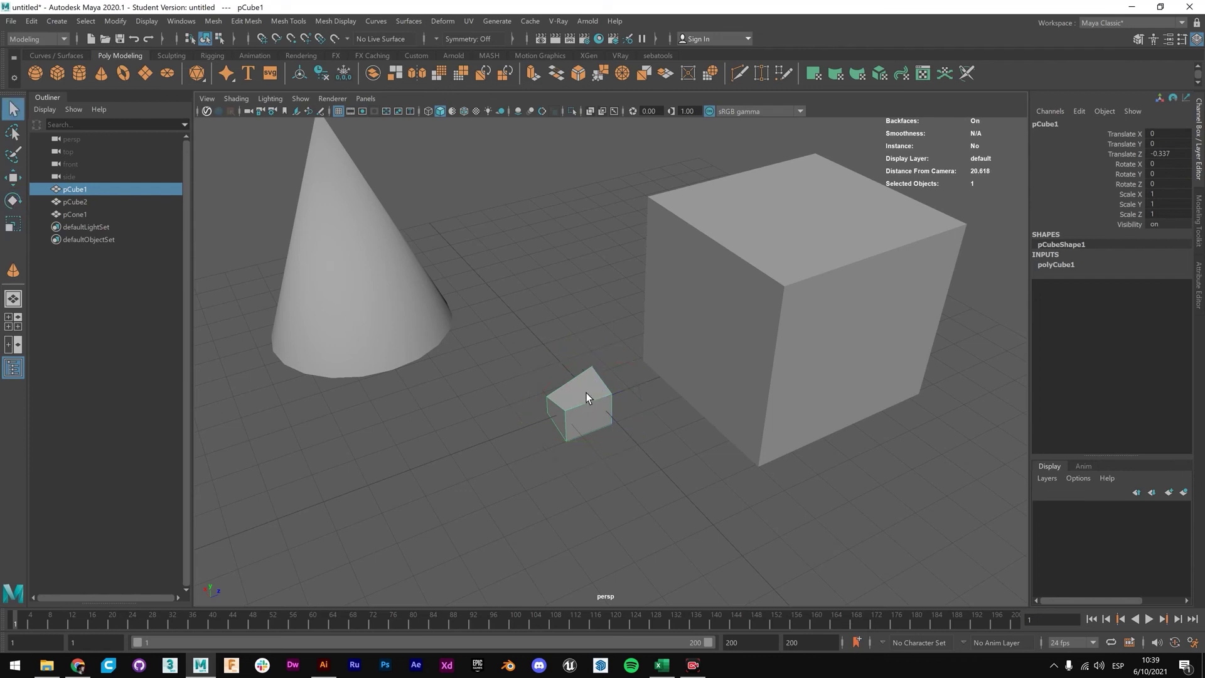
{"action": "key", "text": "w"}
{"action": "key", "text": "e"}
{"action": "key", "text": "r"}
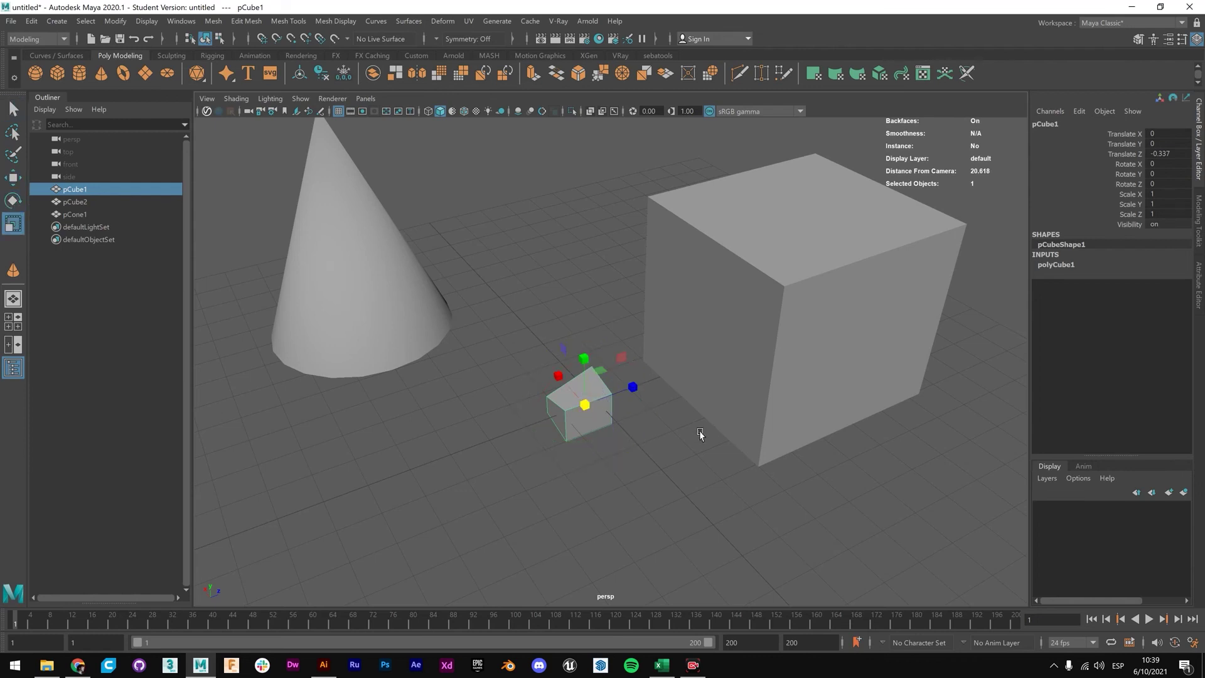
Reselect the reshaped cube, go through its transform tools, and raise it to about 0.248 along Y.
{"action": "middle_click_drag", "start_coordinate": [726, 404], "coordinate": [762, 414], "text": "alt"}
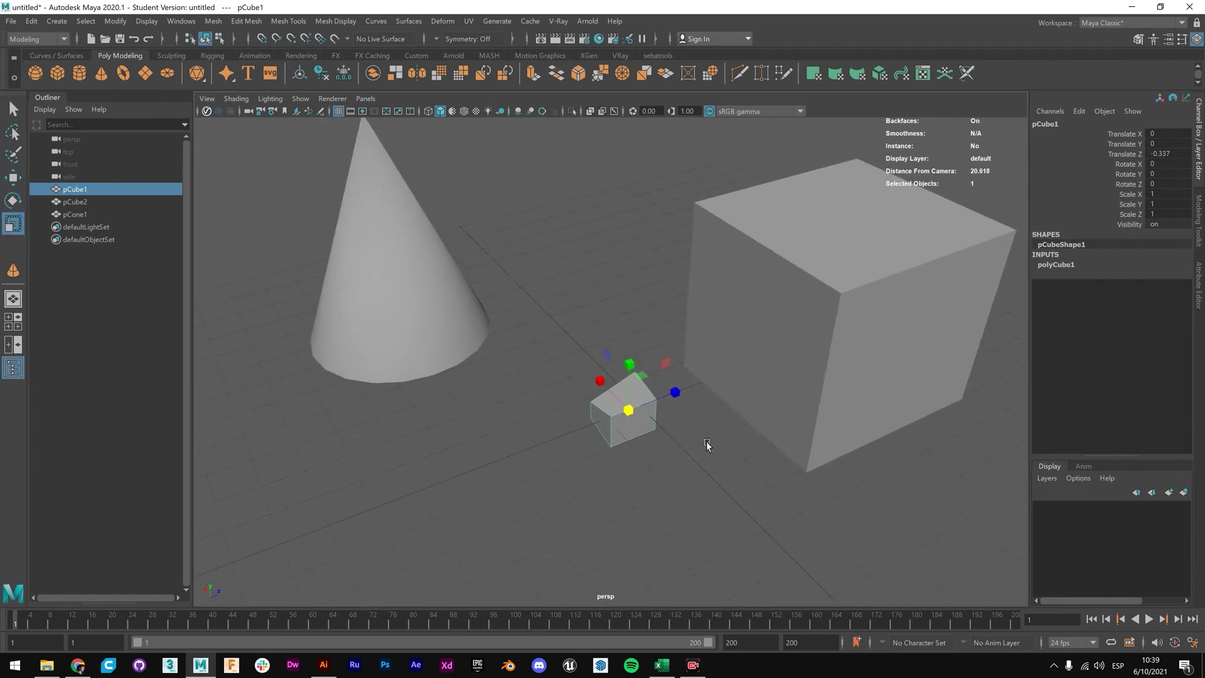
{"action": "left_click", "coordinate": [707, 444]}
{"action": "left_click", "coordinate": [625, 409]}
{"action": "key", "text": "w"}
{"action": "key", "text": "e"}
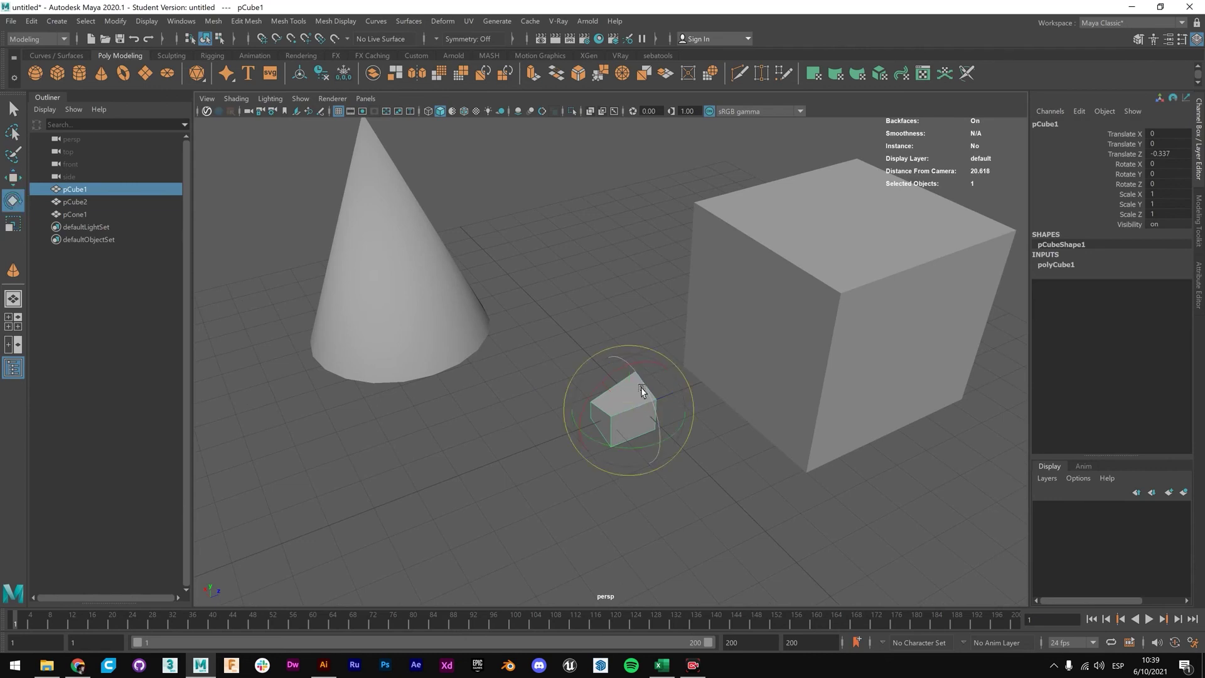
{"action": "key", "text": "r"}
{"action": "key", "text": "w"}
{"action": "mouse_move", "coordinate": [626, 363]}
{"action": "left_mouse_down"}
{"action": "mouse_move", "coordinate": [632, 307]}
{"action": "mouse_move", "coordinate": [656, 352]}
{"action": "mouse_move", "coordinate": [637, 342]}
{"action": "mouse_move", "coordinate": [646, 362]}
{"action": "left_mouse_up"}
Move the reshaped cube away from the large cube to about -1.989 along Z.
{"action": "scroll", "coordinate": [645, 376], "scroll_direction": "down", "scroll_amount": 3}
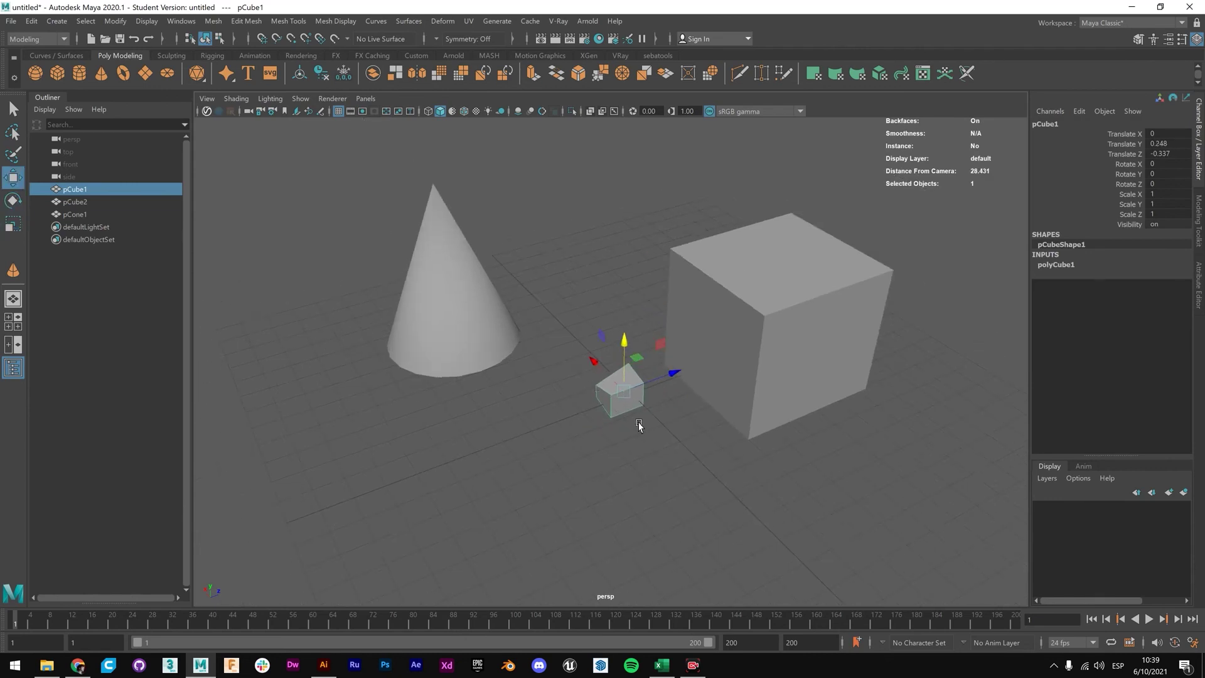
{"action": "middle_click_drag", "start_coordinate": [640, 424], "coordinate": [661, 427], "text": "alt"}
{"action": "mouse_move", "coordinate": [689, 458]}
{"action": "left_mouse_down", "text": "alt"}
{"action": "mouse_move", "coordinate": [670, 455]}
{"action": "mouse_move", "coordinate": [671, 465]}
{"action": "left_mouse_up", "text": "alt"}
{"action": "left_click_drag", "start_coordinate": [643, 417], "coordinate": [569, 437]}
Scale the reshaped cube uniformly to about 3.839, and reduce its Z scale to about 1.916.
{"action": "key", "text": "r"}
{"action": "middle_click_drag", "start_coordinate": [569, 438], "coordinate": [630, 447]}
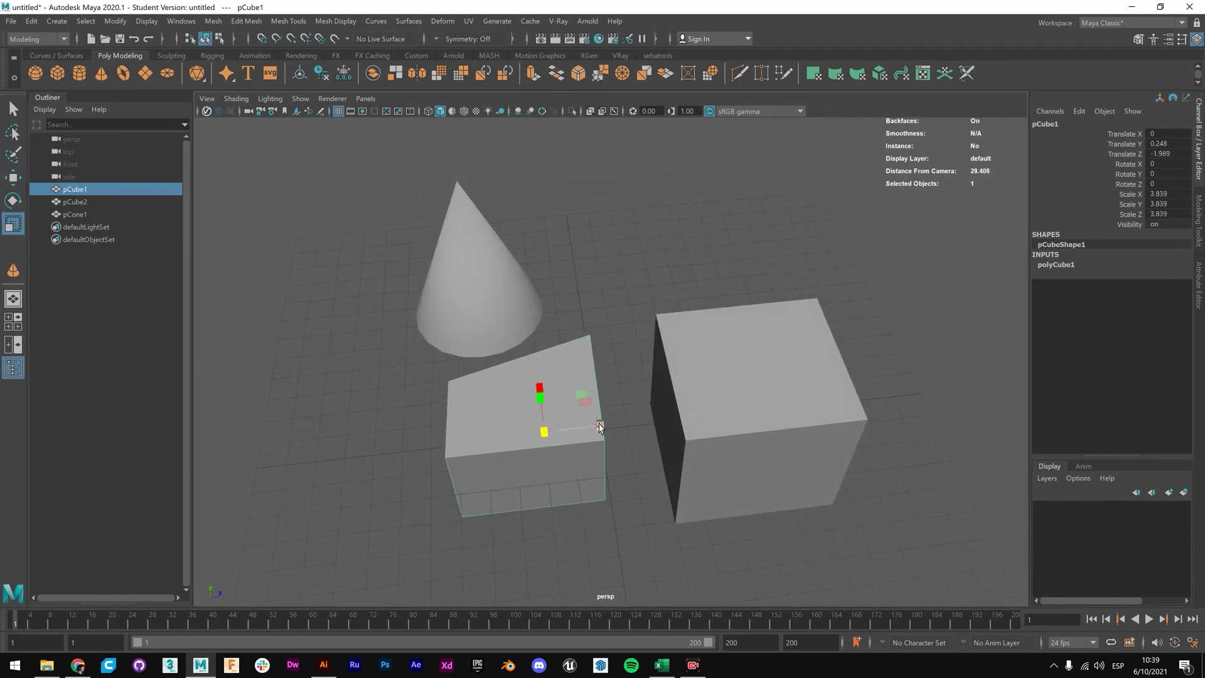
{"action": "left_click_drag", "start_coordinate": [600, 427], "coordinate": [664, 404]}
{"action": "scroll", "coordinate": [567, 327], "scroll_direction": "up", "scroll_amount": 3}
{"action": "key", "text": "q"}
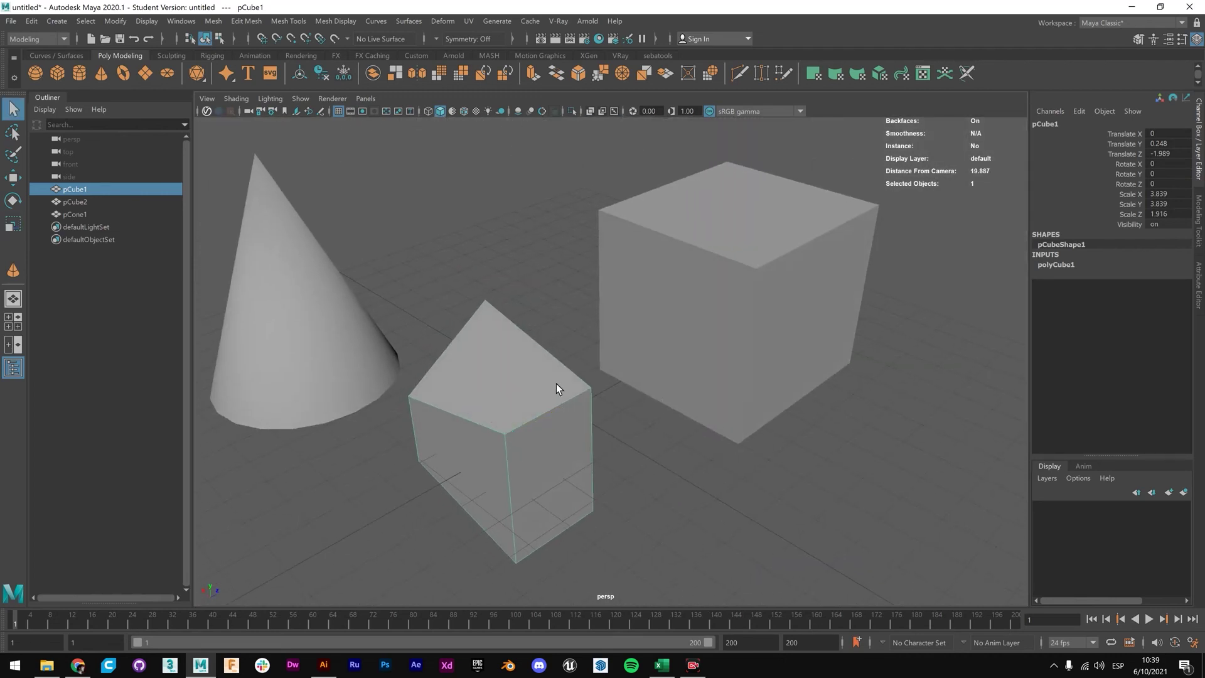
Move the reshaped cube back towards the grid centre, to about 0.326 along Z.
{"action": "key", "text": "w"}
{"action": "left_click_drag", "start_coordinate": [554, 414], "coordinate": [555, 325]}
{"action": "key", "text": "q"}
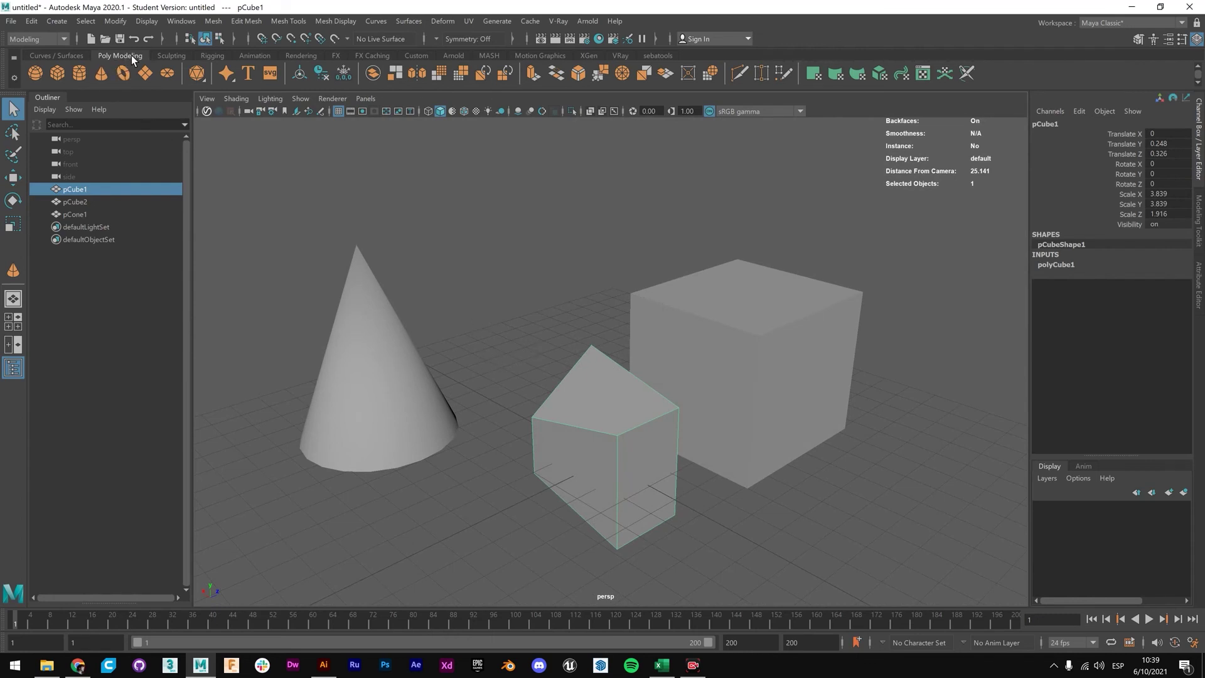
Select the large cube and the reshaped cube one after the other, and clear the selection.
{"action": "left_click", "coordinate": [733, 354]}
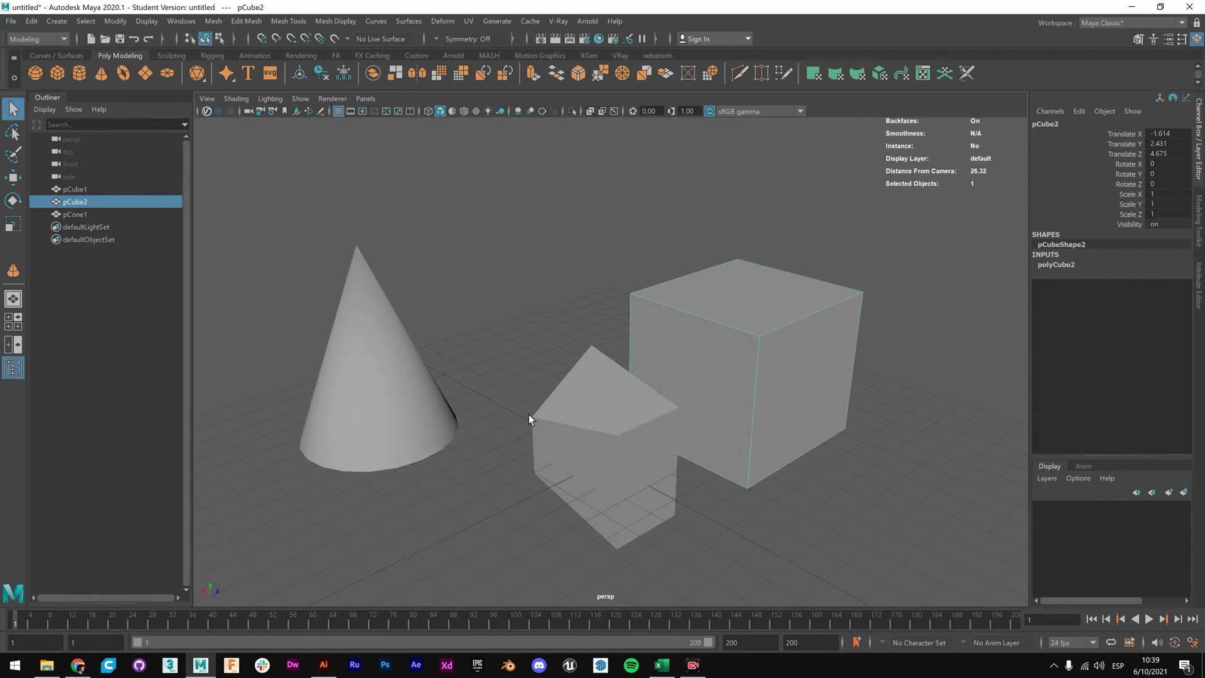
{"action": "left_click", "coordinate": [654, 422]}
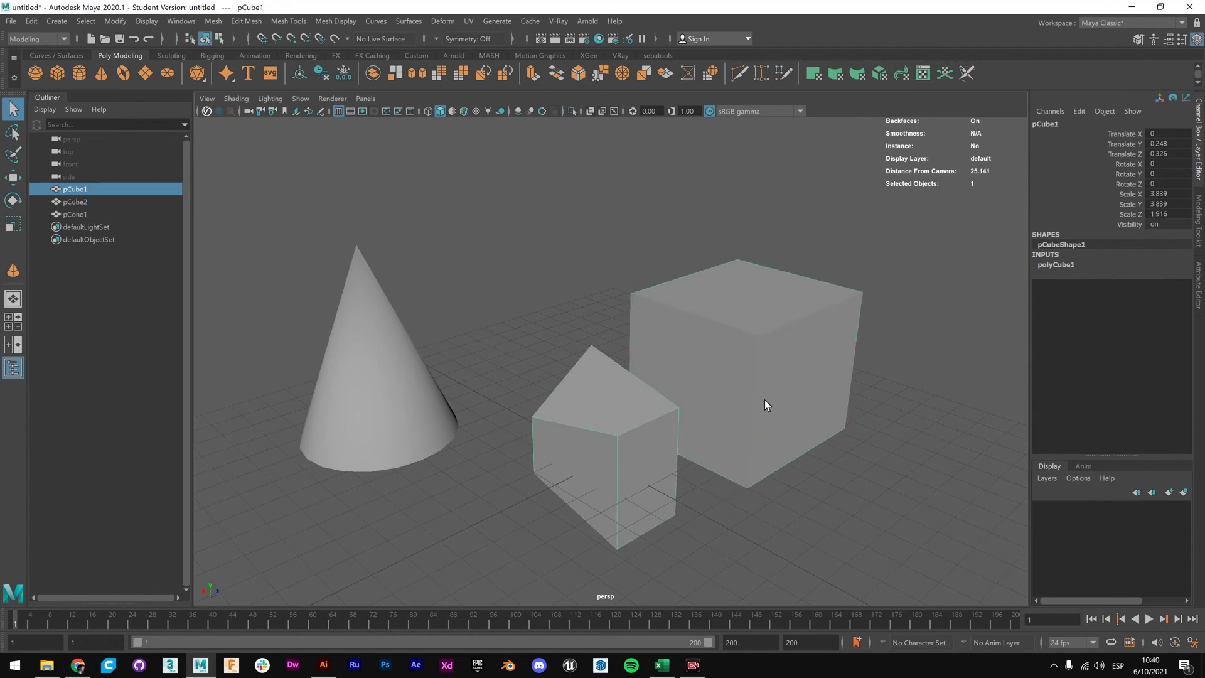
{"action": "left_click_drag", "start_coordinate": [743, 368], "coordinate": [779, 365], "text": "alt"}
{"action": "right_click_drag", "start_coordinate": [780, 368], "coordinate": [666, 394], "text": "alt"}
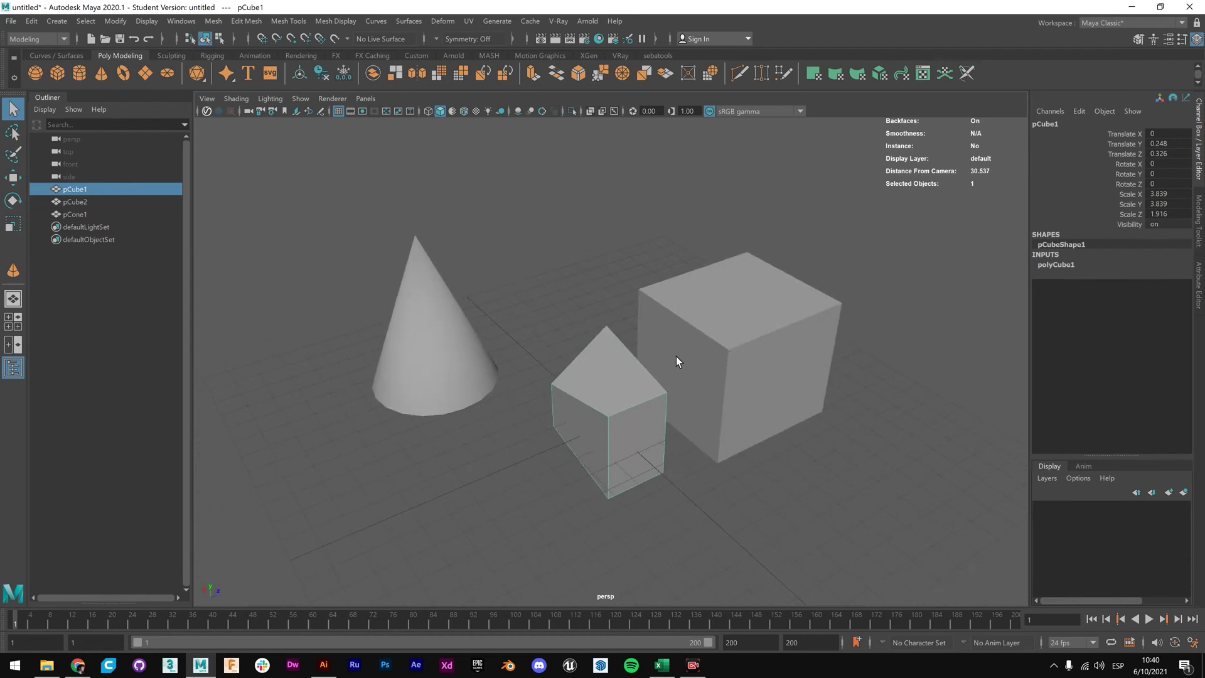
{"action": "left_click", "coordinate": [724, 499]}
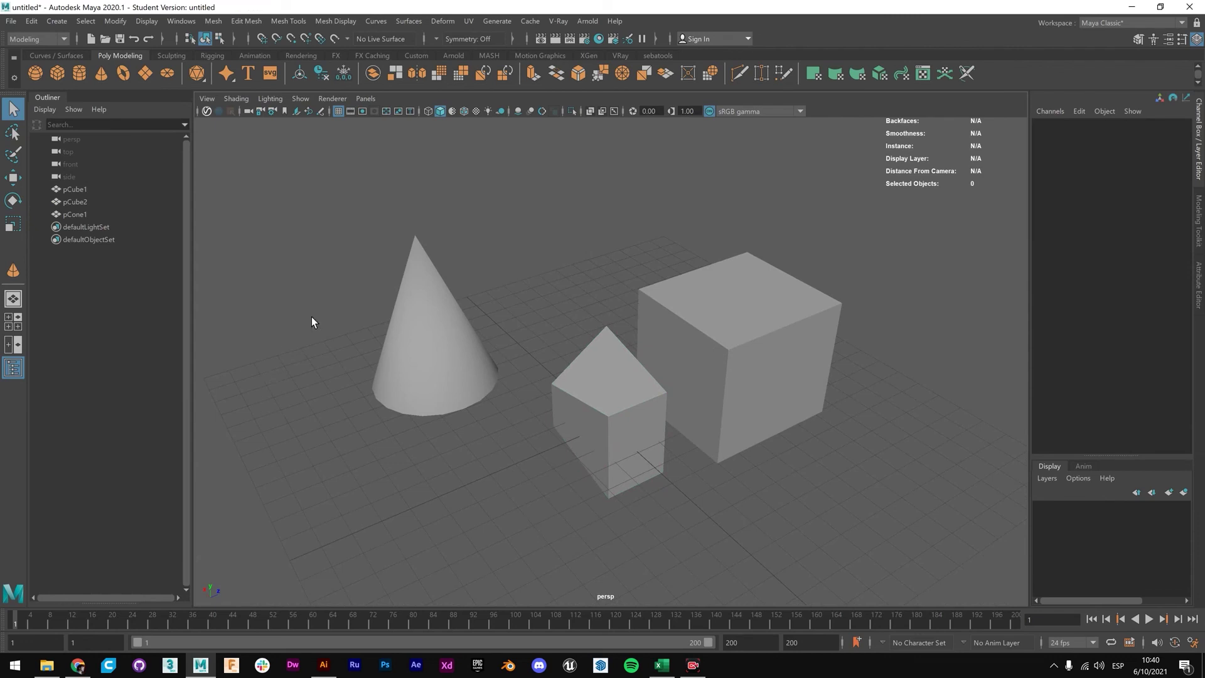
{"action": "right_click_drag", "start_coordinate": [570, 206], "coordinate": [786, 368], "text": "alt"}
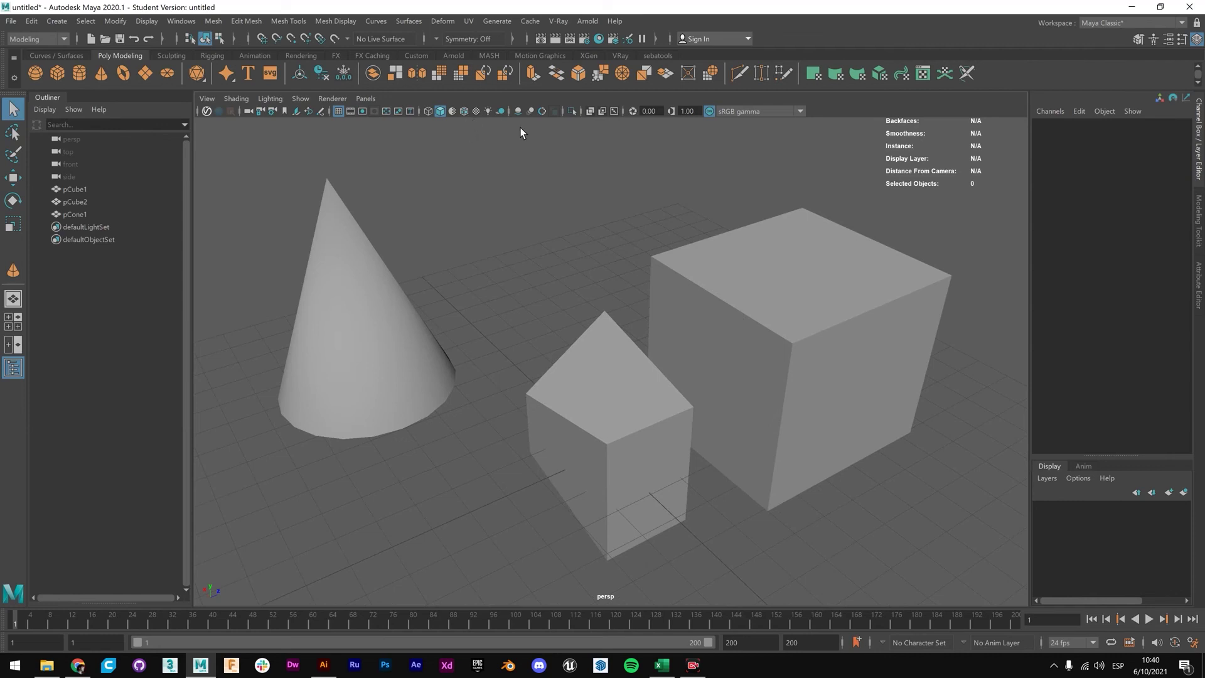
Turn on Wireframe on Shaded in the perspective view and inspect the edges of all three objects.
{"action": "left_click", "coordinate": [465, 112]}
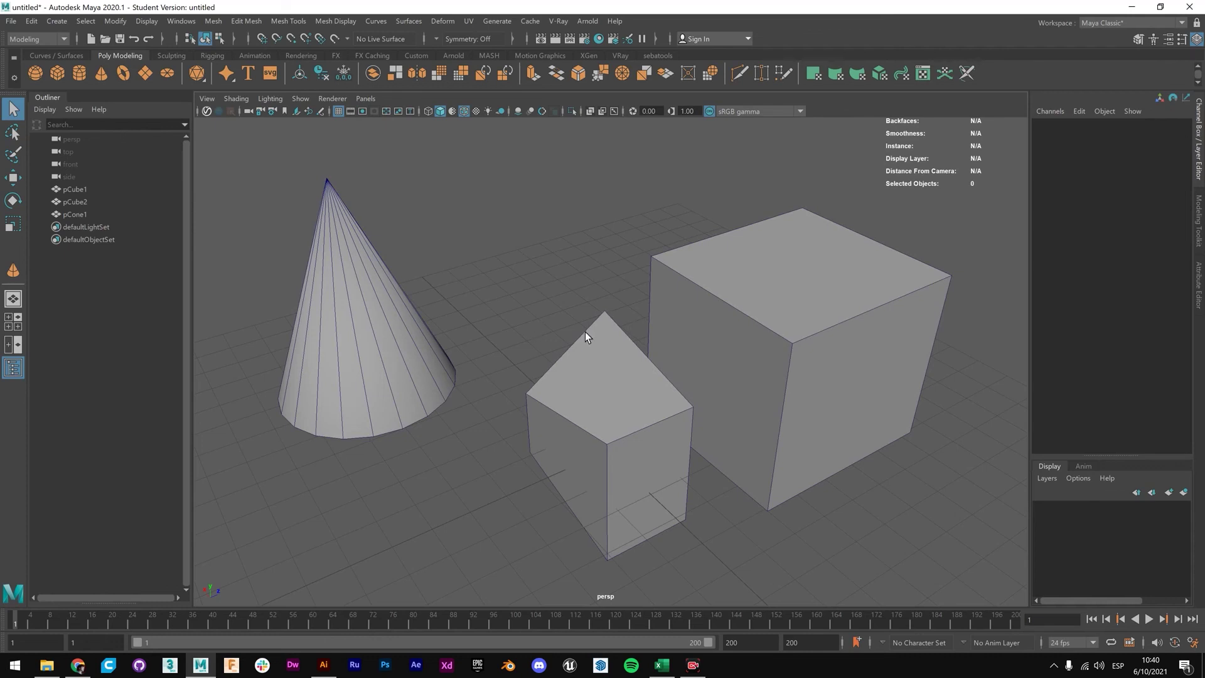
{"action": "left_click_drag", "start_coordinate": [584, 332], "coordinate": [738, 411], "text": "alt"}
{"action": "right_click_drag", "start_coordinate": [778, 450], "coordinate": [712, 417], "text": "alt"}
{"action": "middle_click_drag", "start_coordinate": [610, 380], "coordinate": [625, 409], "text": "alt"}
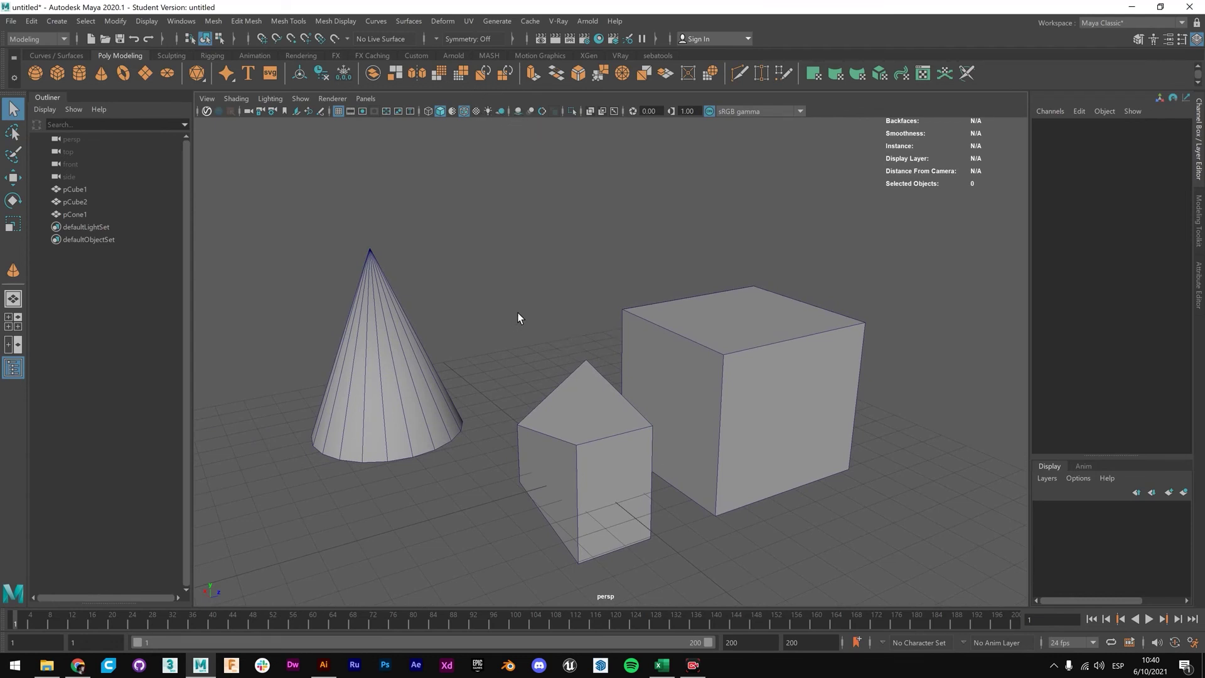
{"action": "left_click_drag", "start_coordinate": [605, 356], "coordinate": [604, 405], "text": "alt"}
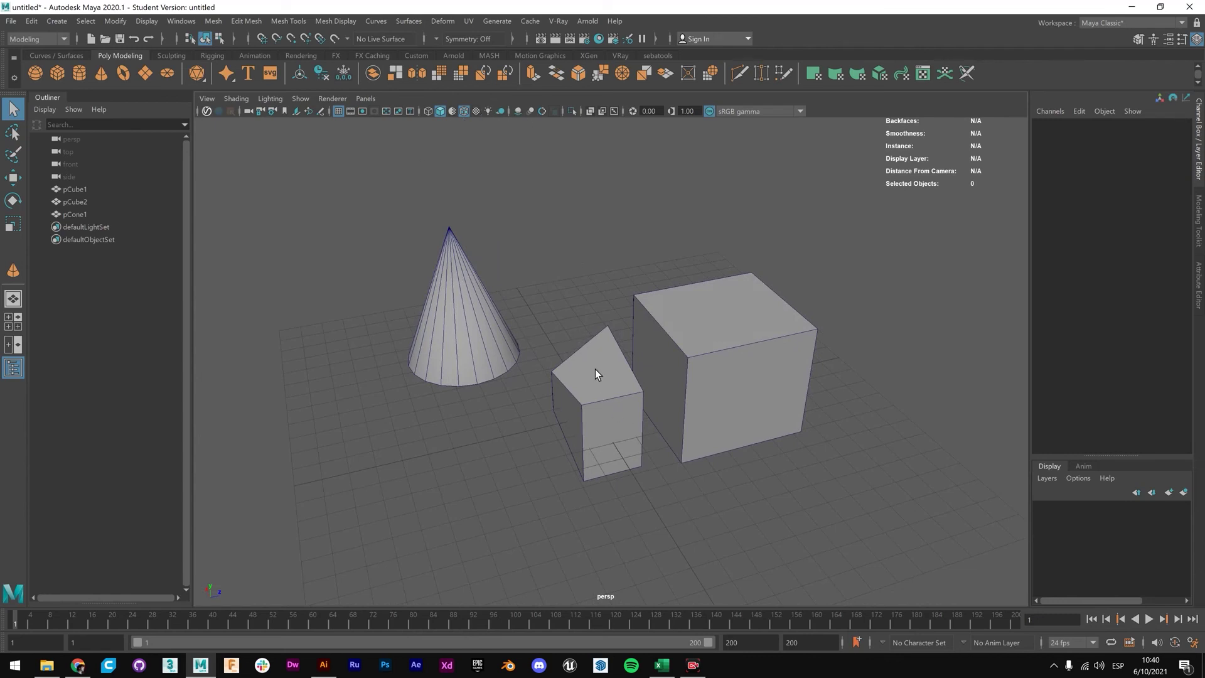
{"action": "left_click_drag", "start_coordinate": [595, 370], "coordinate": [618, 355], "text": "alt"}
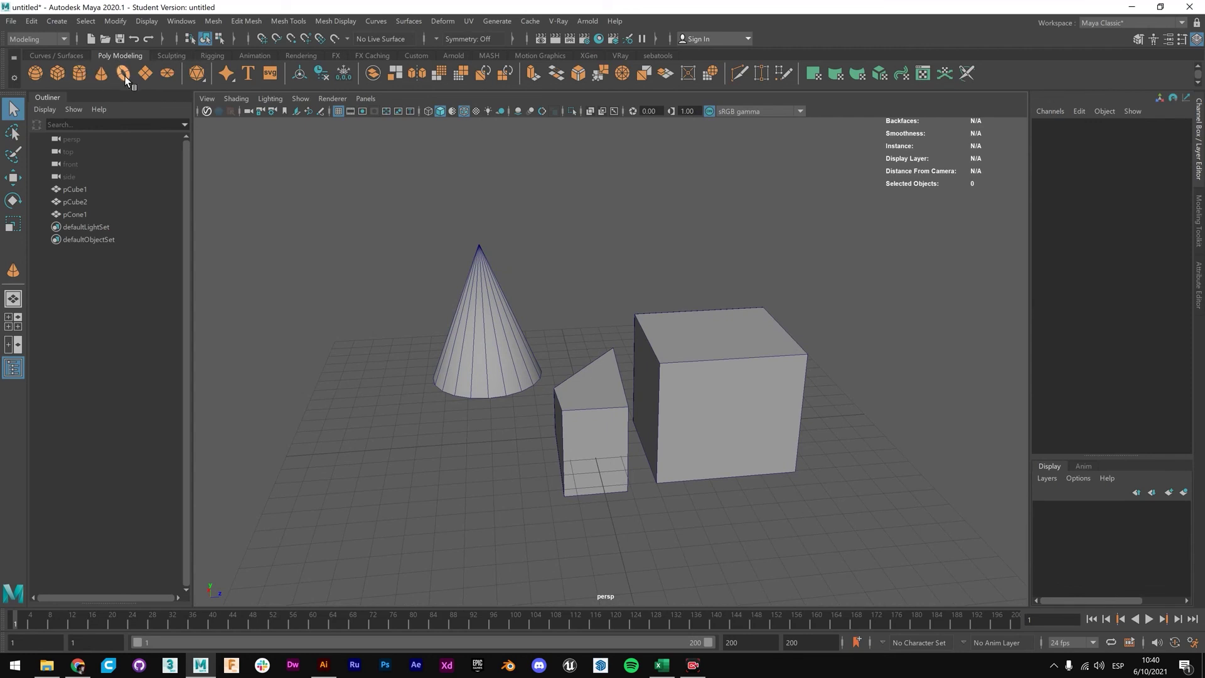
{"action": "left_click", "coordinate": [66, 24]}
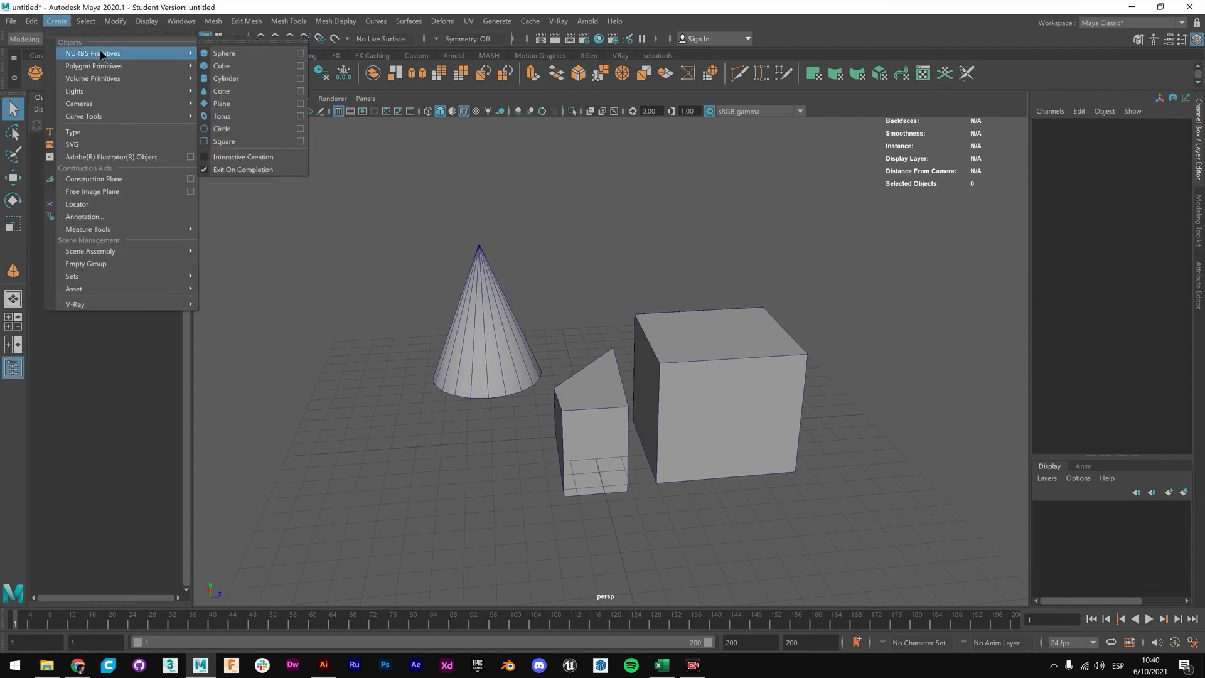
{"action": "mouse_move", "coordinate": [100, 66]}
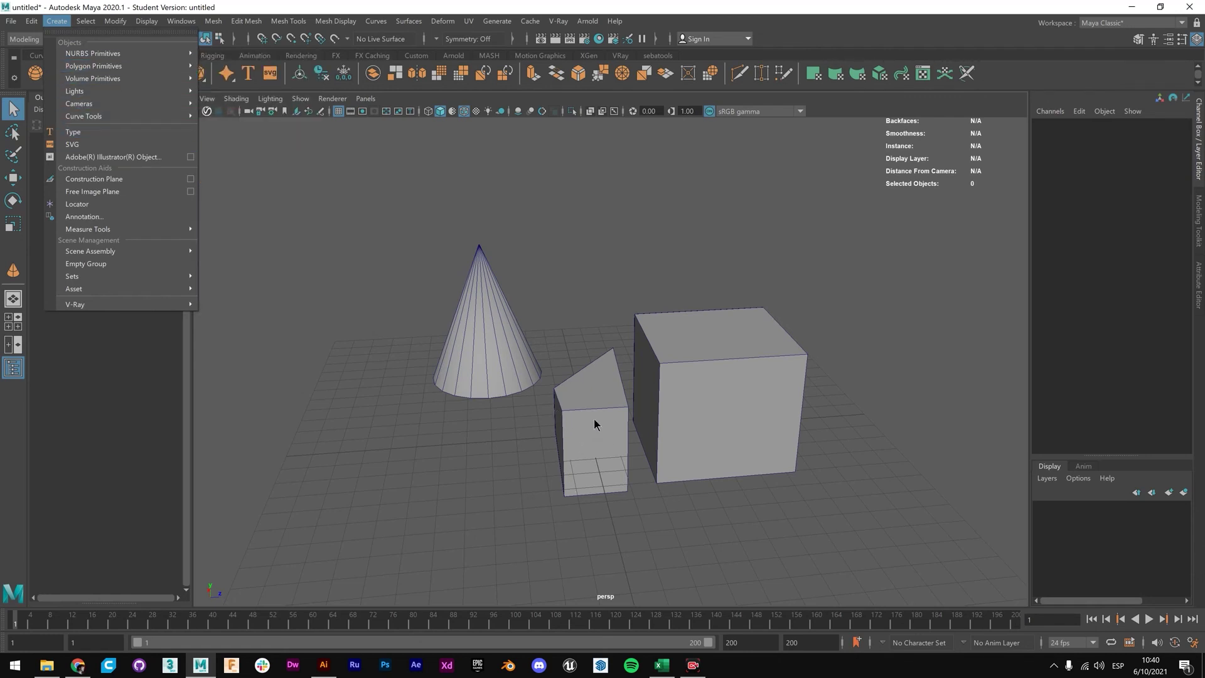
Move the reshaped cube away from the grid centre to about -8.095 along Z, and clear the selection.
{"action": "left_click", "coordinate": [618, 458]}
{"action": "key", "text": "w"}
{"action": "left_click_drag", "start_coordinate": [653, 423], "coordinate": [444, 435]}
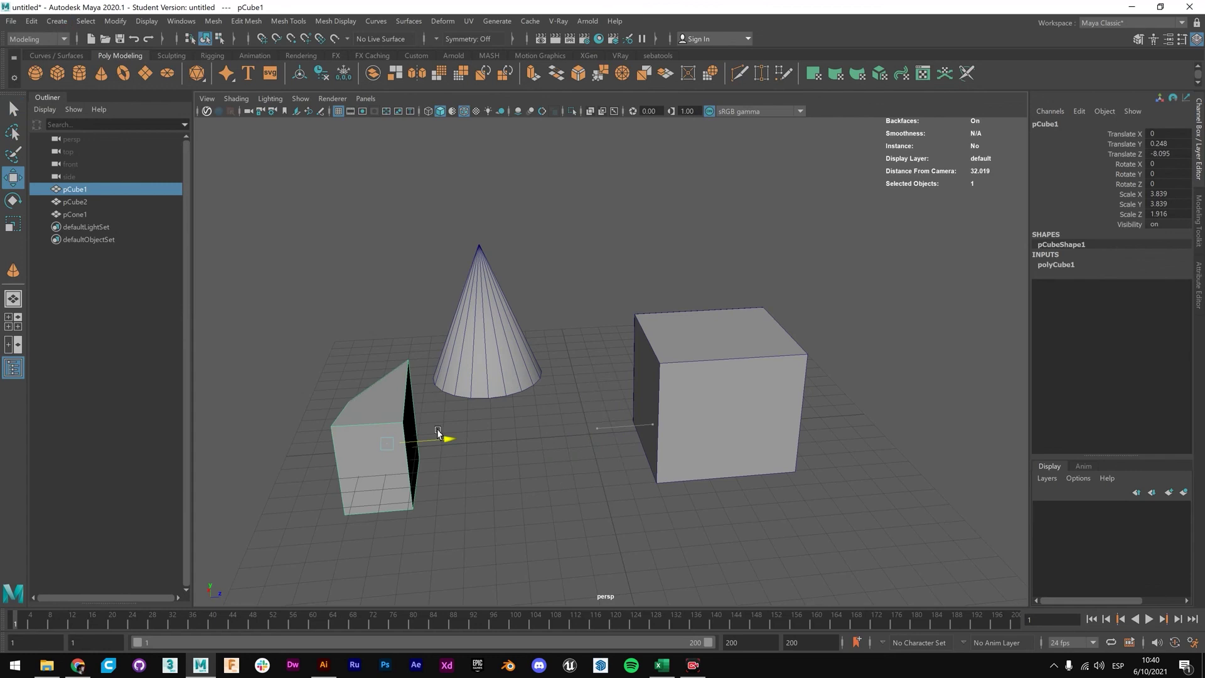
{"action": "left_click", "coordinate": [585, 438]}
Create a polygon torus at the grid centre and view it from close up.
{"action": "scroll", "coordinate": [585, 438], "scroll_direction": "up", "scroll_amount": 5}
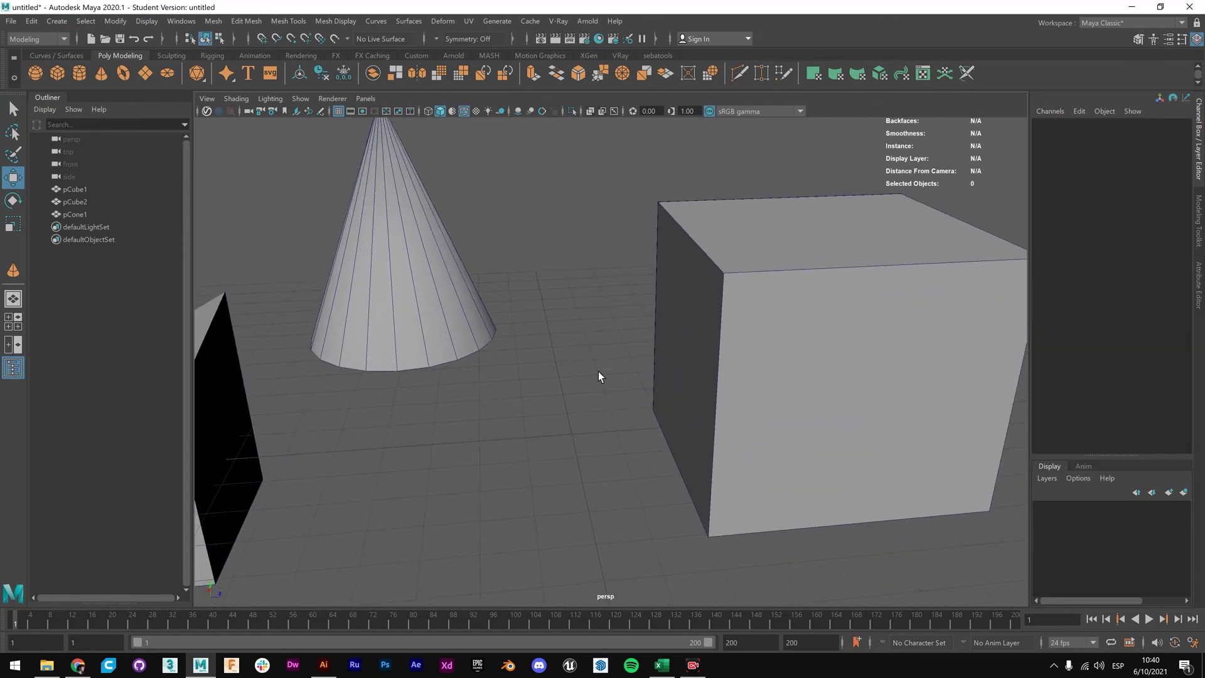
{"action": "scroll", "coordinate": [599, 375], "scroll_direction": "down", "scroll_amount": 5}
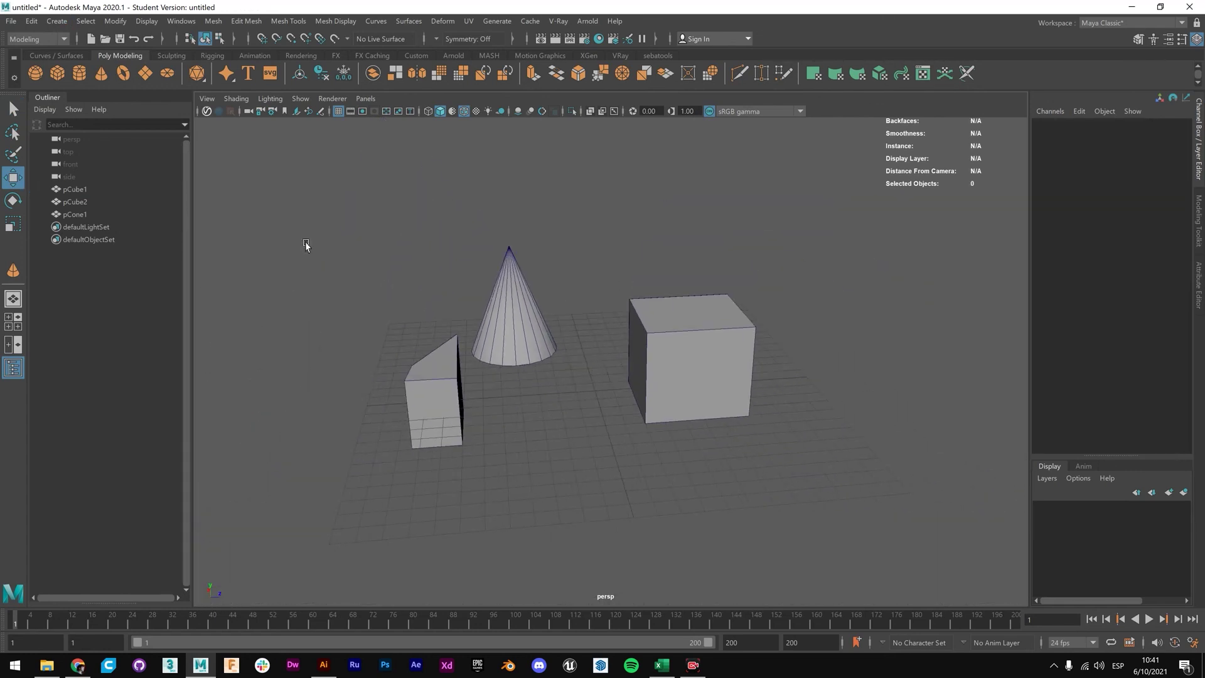
{"action": "left_click", "coordinate": [124, 77]}
{"action": "scroll", "coordinate": [608, 381], "scroll_direction": "up", "scroll_amount": 3}
{"action": "scroll", "coordinate": [608, 381], "scroll_direction": "up", "scroll_amount": 5}
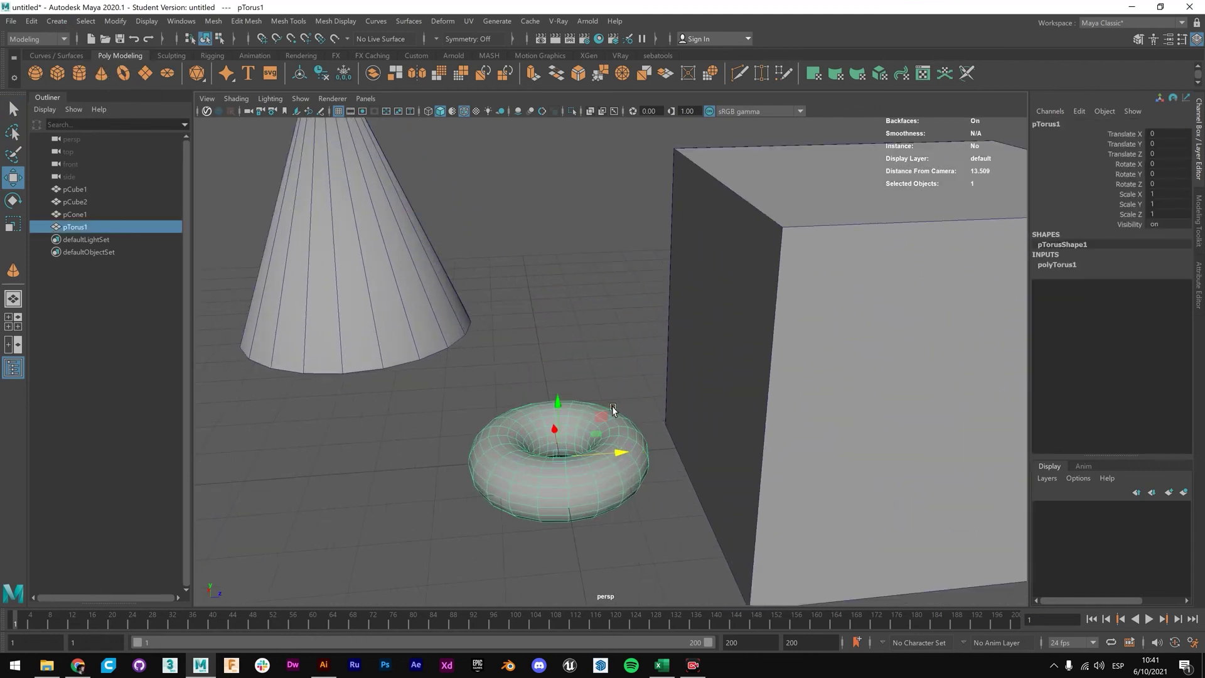
{"action": "middle_click_drag", "start_coordinate": [620, 403], "coordinate": [564, 356], "text": "alt"}
{"action": "left_click_drag", "start_coordinate": [565, 357], "coordinate": [586, 376], "text": "alt"}
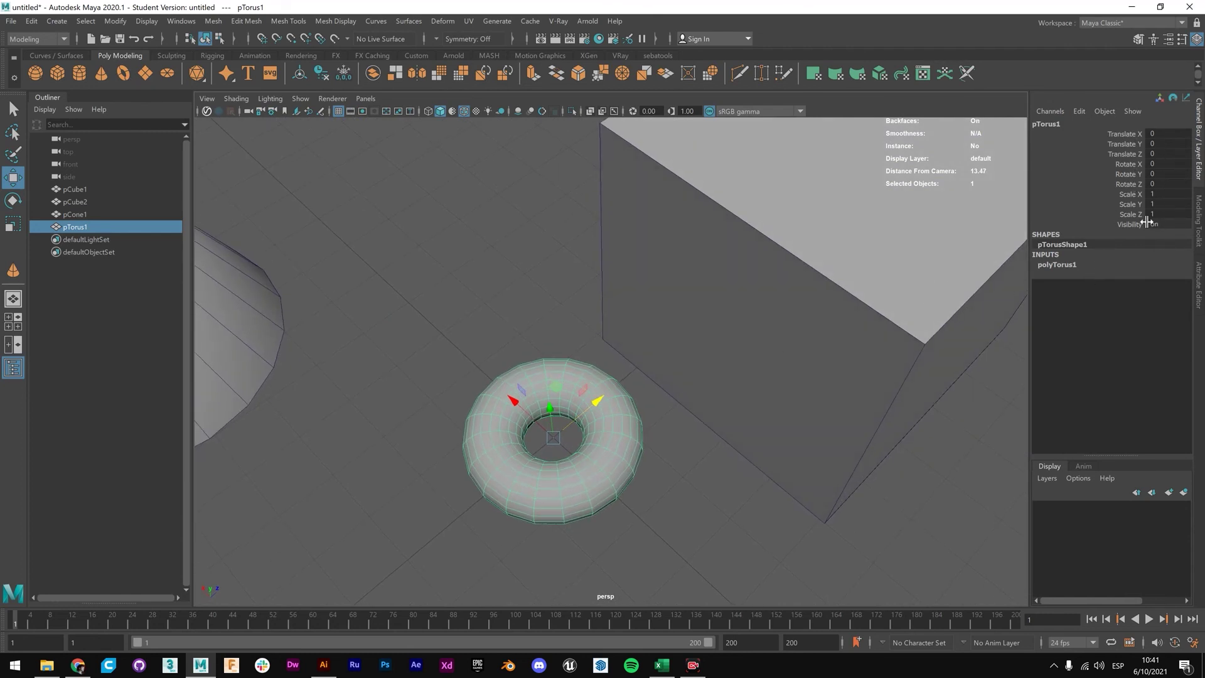
Show the torus's polyTorus1 creation attributes and bring its mesh divisions into close view.
{"action": "left_click", "coordinate": [1196, 40]}
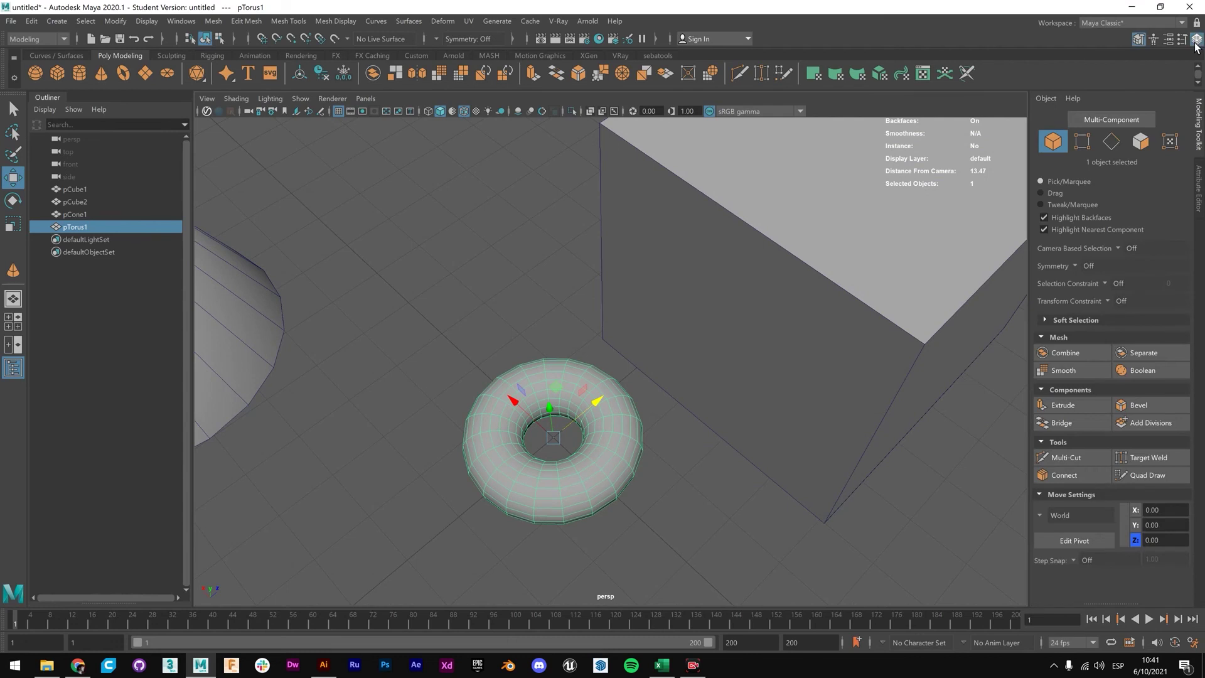
{"action": "left_click", "coordinate": [1196, 42]}
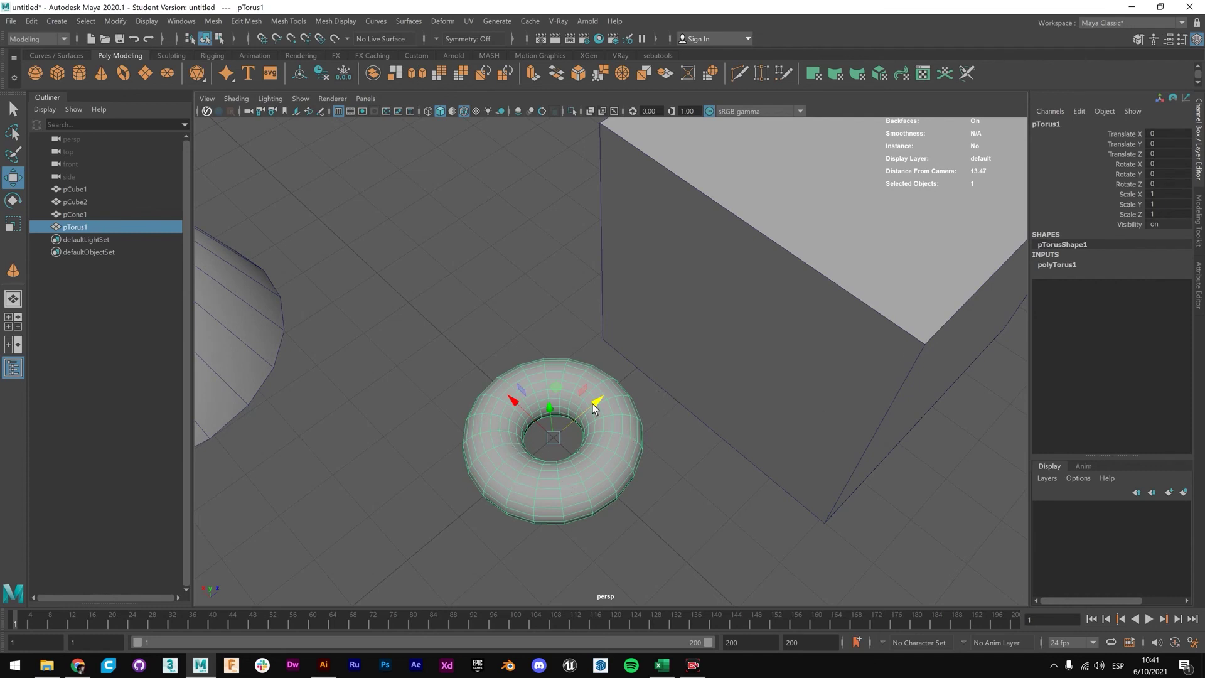
{"action": "left_click", "coordinate": [1066, 265]}
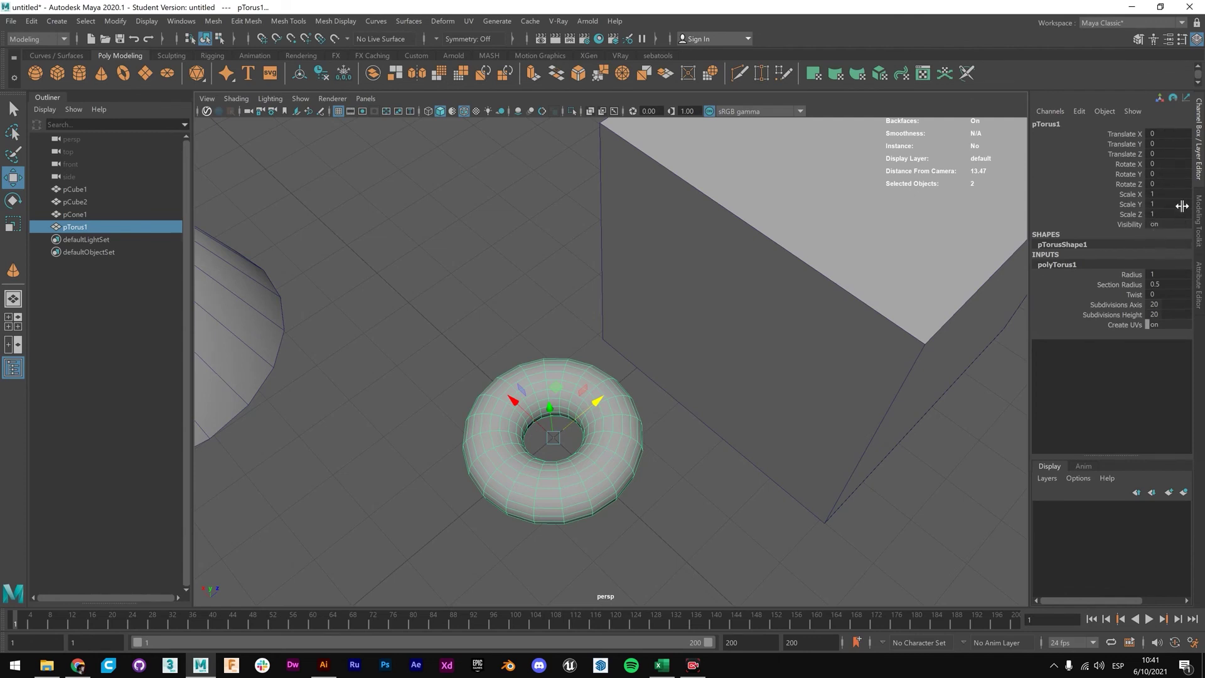
{"action": "double_click", "coordinate": [1058, 265]}
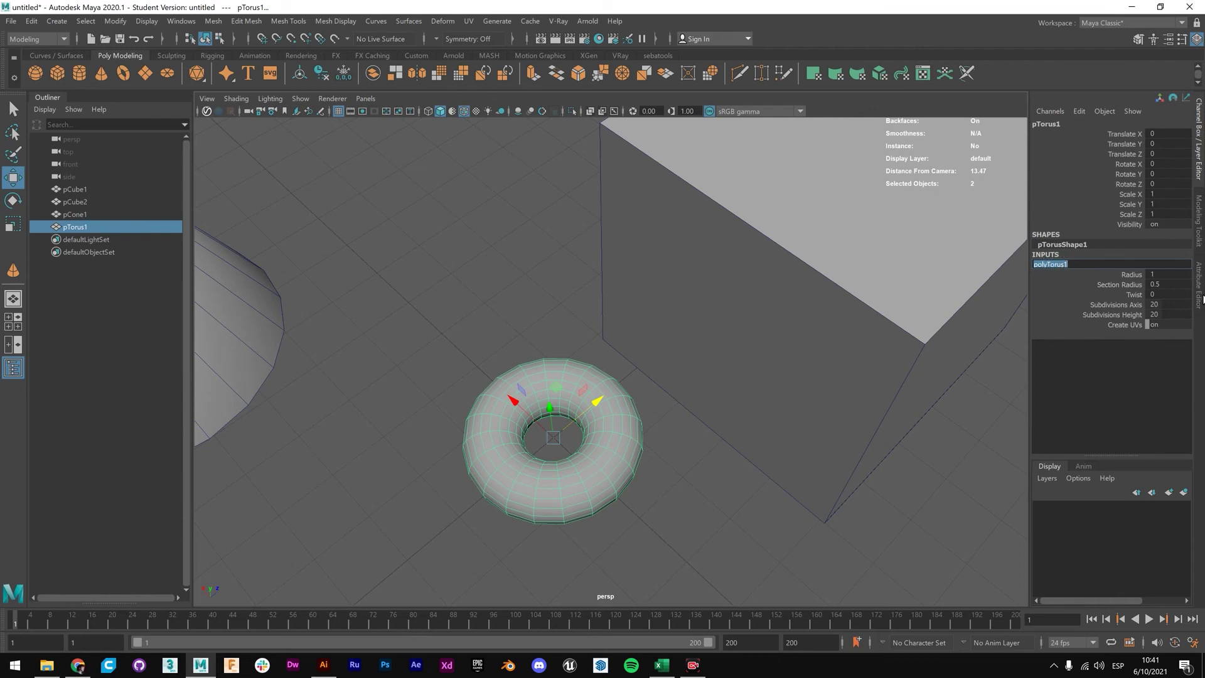
{"action": "left_click", "coordinate": [1166, 294]}
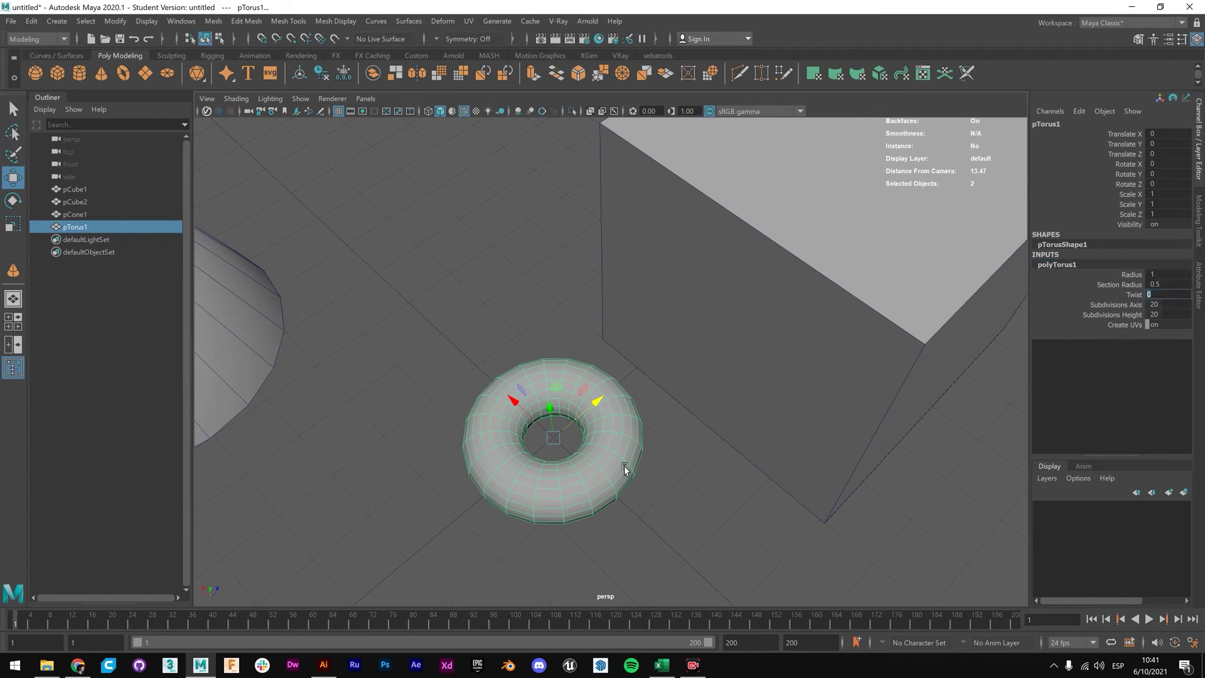
{"action": "scroll", "coordinate": [545, 473], "scroll_direction": "up", "scroll_amount": 3}
{"action": "middle_click_drag", "start_coordinate": [612, 434], "coordinate": [689, 407], "text": "alt"}
{"action": "left_click_drag", "start_coordinate": [719, 452], "coordinate": [689, 417], "text": "alt"}
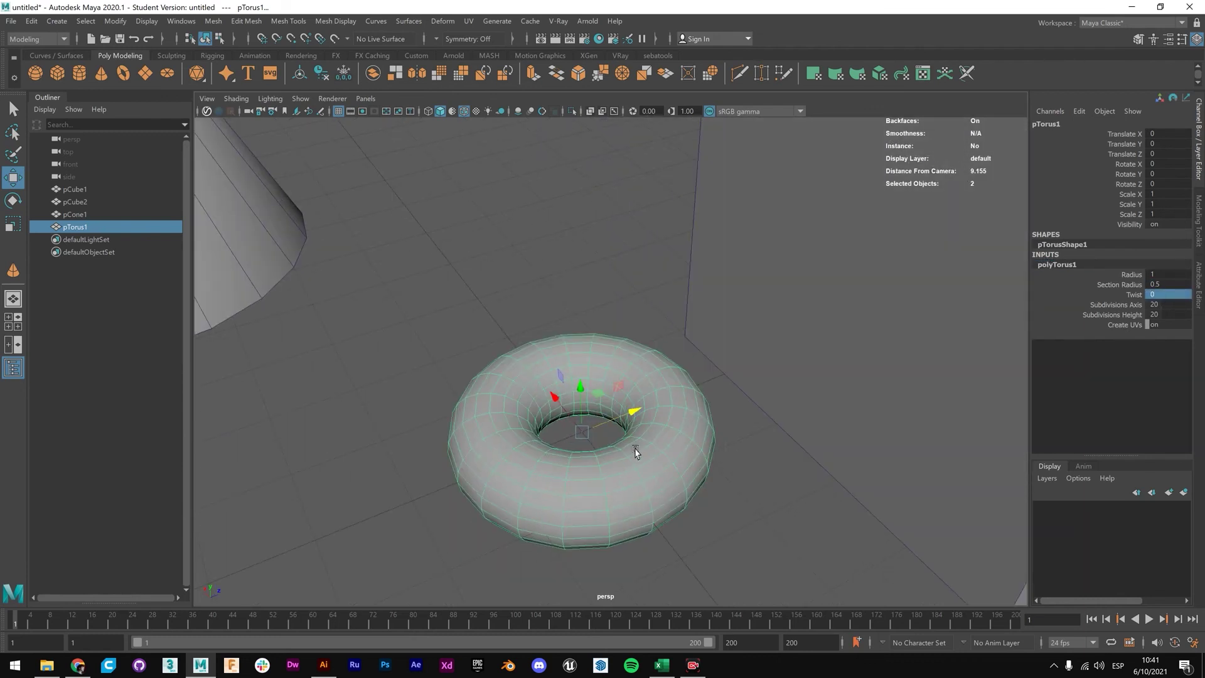
Set the torus's Subdivisions Axis to 44, Subdivisions Height to 30, and Radius to 5.
{"action": "scroll", "coordinate": [635, 451], "scroll_direction": "up", "scroll_amount": 2}
{"action": "left_click_drag", "start_coordinate": [1155, 305], "coordinate": [1156, 275]}
{"action": "double_click", "coordinate": [1154, 274]}
{"action": "type", "text": "8"}
{"action": "key", "text": "Return"}
{"action": "scroll", "coordinate": [729, 341], "scroll_direction": "down", "scroll_amount": 6}
{"action": "scroll", "coordinate": [608, 359], "scroll_direction": "down", "scroll_amount": 2}
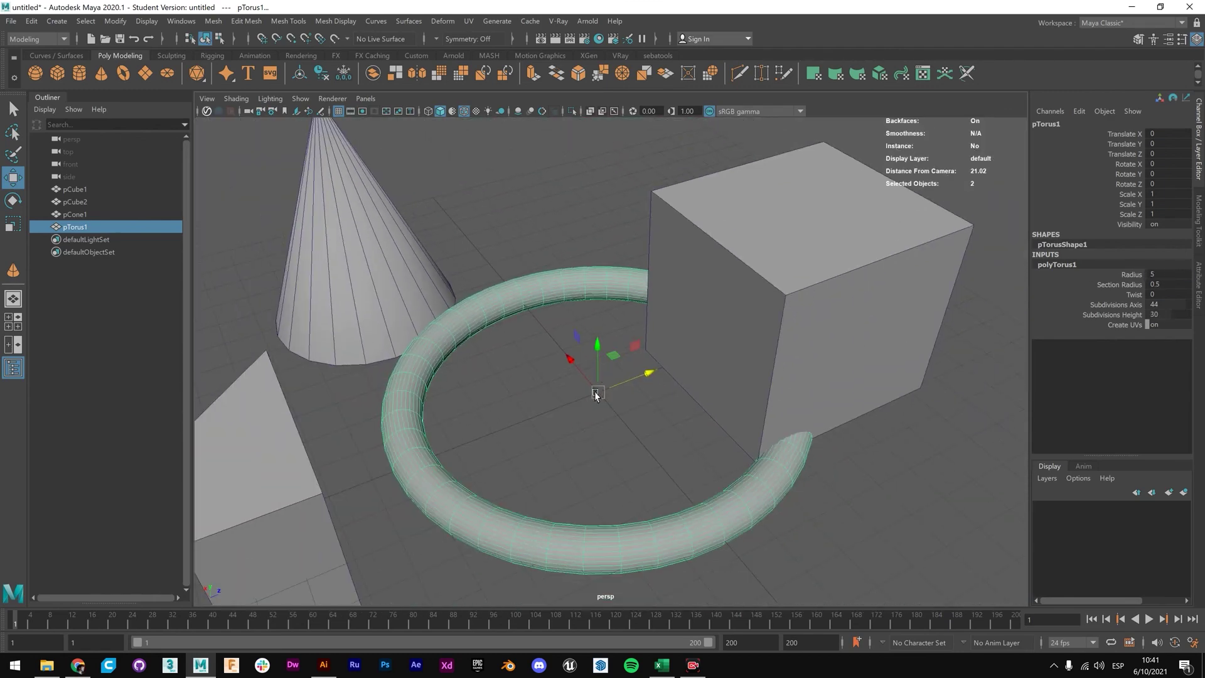
Set the torus's Radius to 3 and inspect the ring from above and from an angle.
{"action": "left_click", "coordinate": [1165, 275]}
{"action": "double_click", "coordinate": [1154, 276]}
{"action": "type", "text": "14"}
{"action": "key", "text": "Return"}
{"action": "left_click_drag", "start_coordinate": [1151, 274], "coordinate": [1146, 274]}
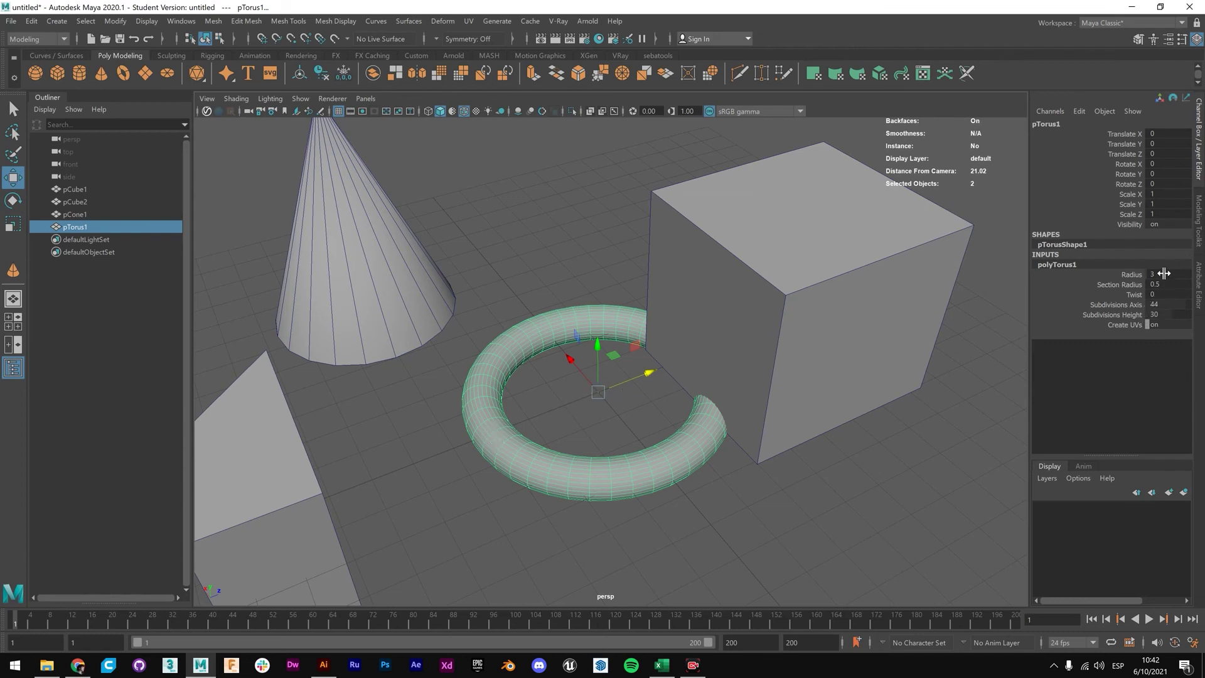
{"action": "double_click", "coordinate": [1152, 275]}
{"action": "mouse_move", "coordinate": [567, 398]}
{"action": "left_mouse_down", "text": "alt"}
{"action": "mouse_move", "coordinate": [674, 441]}
{"action": "mouse_move", "coordinate": [584, 414]}
{"action": "left_mouse_up", "text": "alt"}
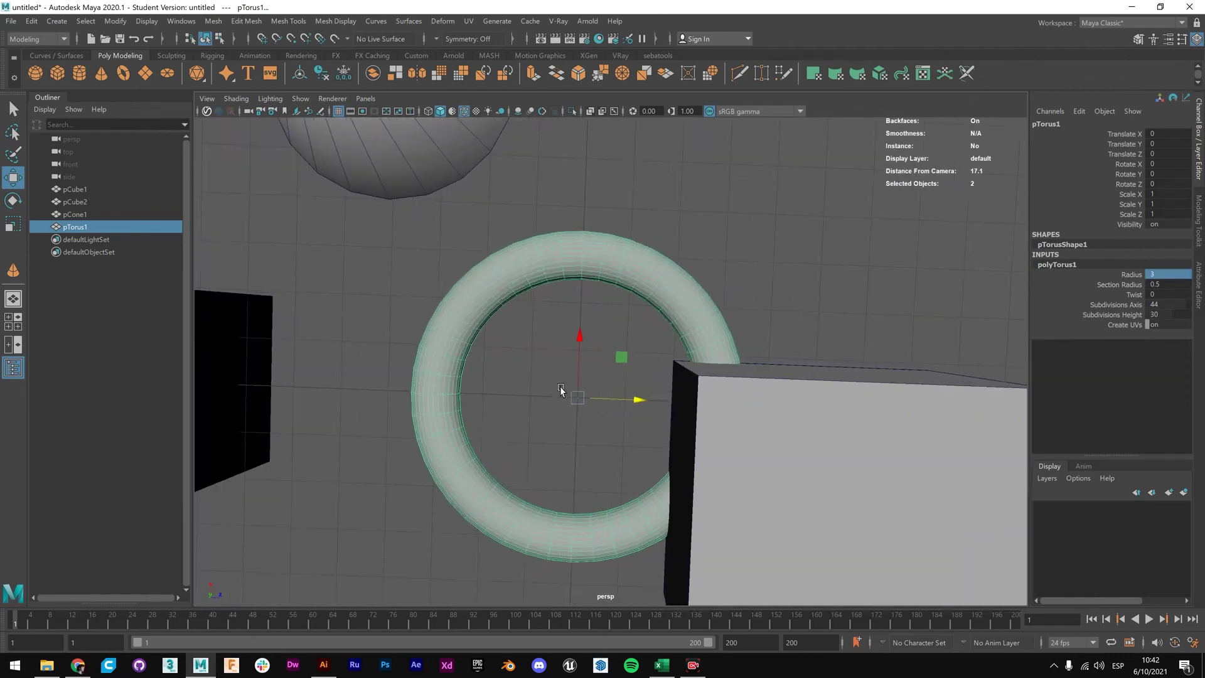
{"action": "scroll", "coordinate": [565, 409], "scroll_direction": "up", "scroll_amount": 3}
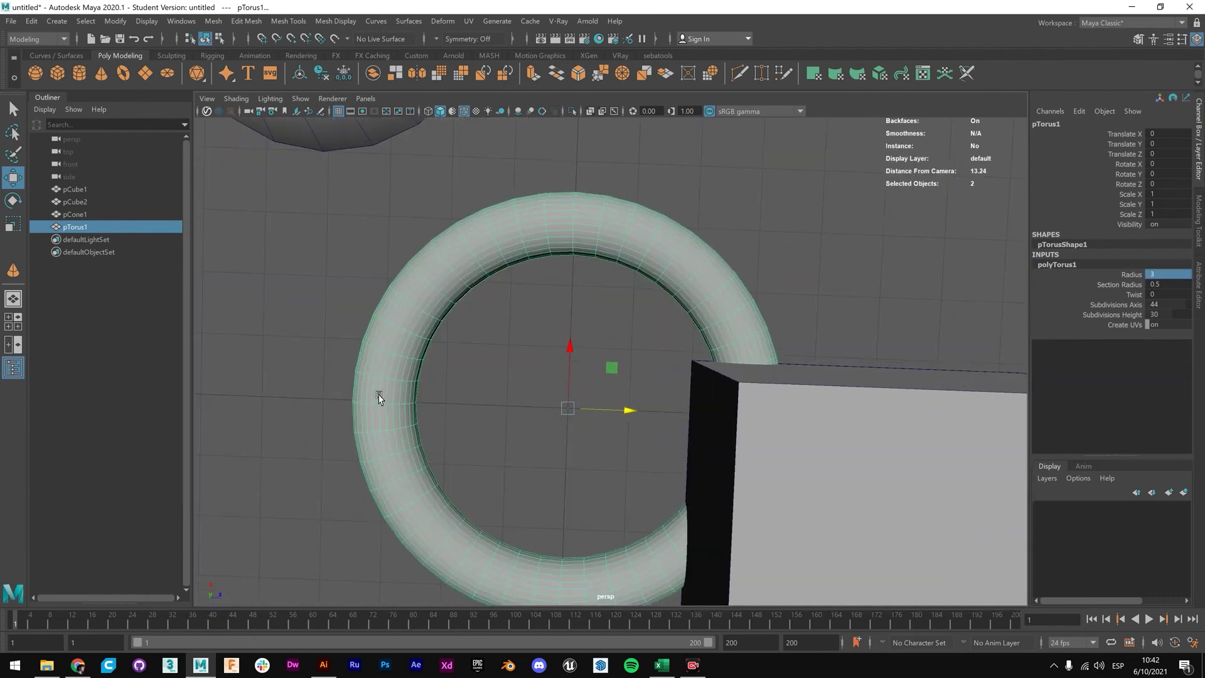
{"action": "scroll", "coordinate": [535, 342], "scroll_direction": "down", "scroll_amount": 5}
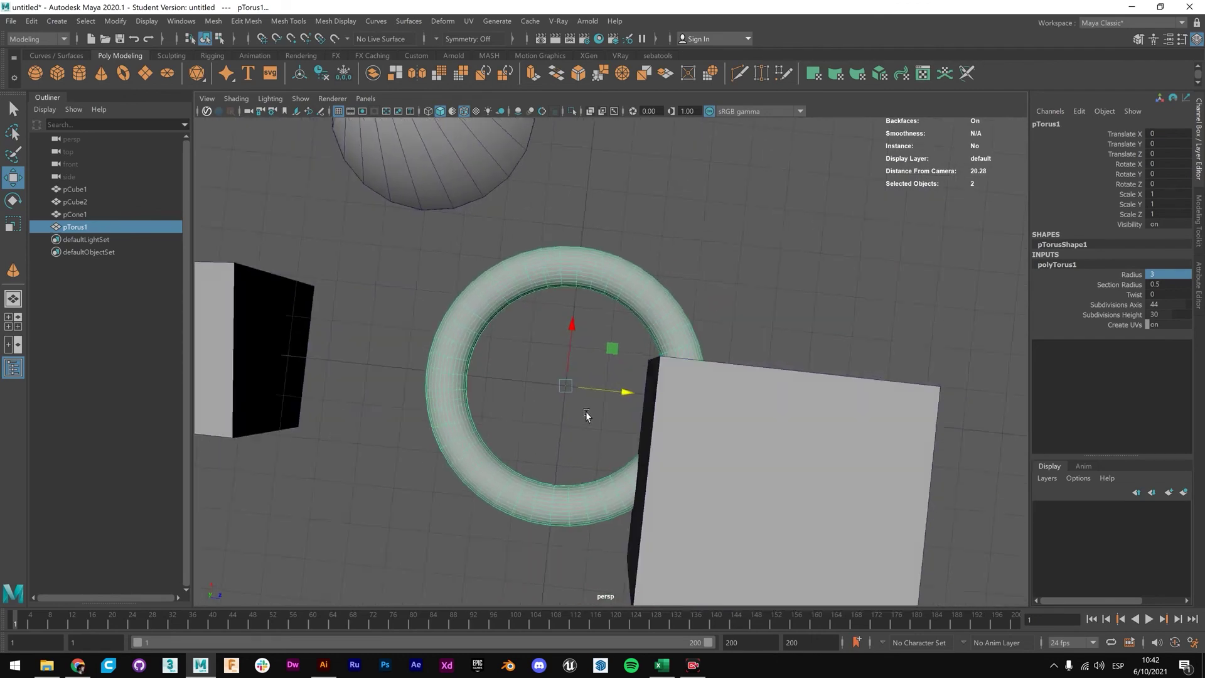
{"action": "left_click_drag", "start_coordinate": [587, 414], "coordinate": [646, 354], "text": "alt"}
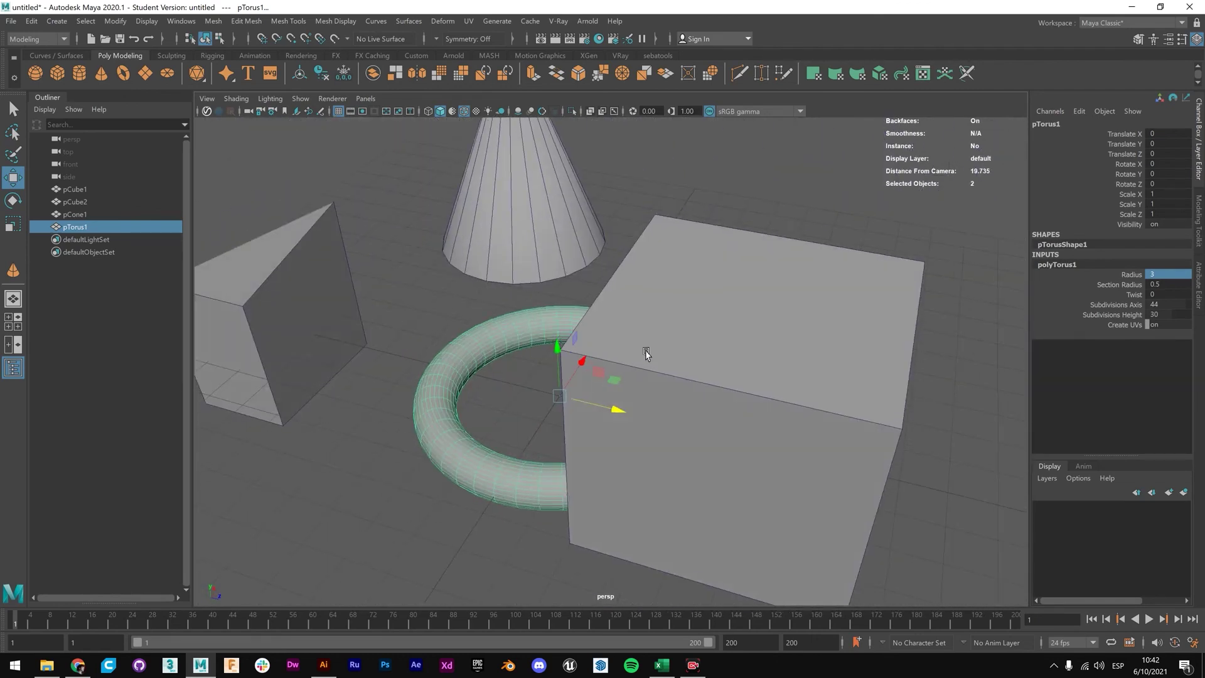
Set the large cube's subdivisions to 6 in width, 6 in height, and 5 in depth.
{"action": "key", "text": "q"}
{"action": "left_click", "coordinate": [787, 298]}
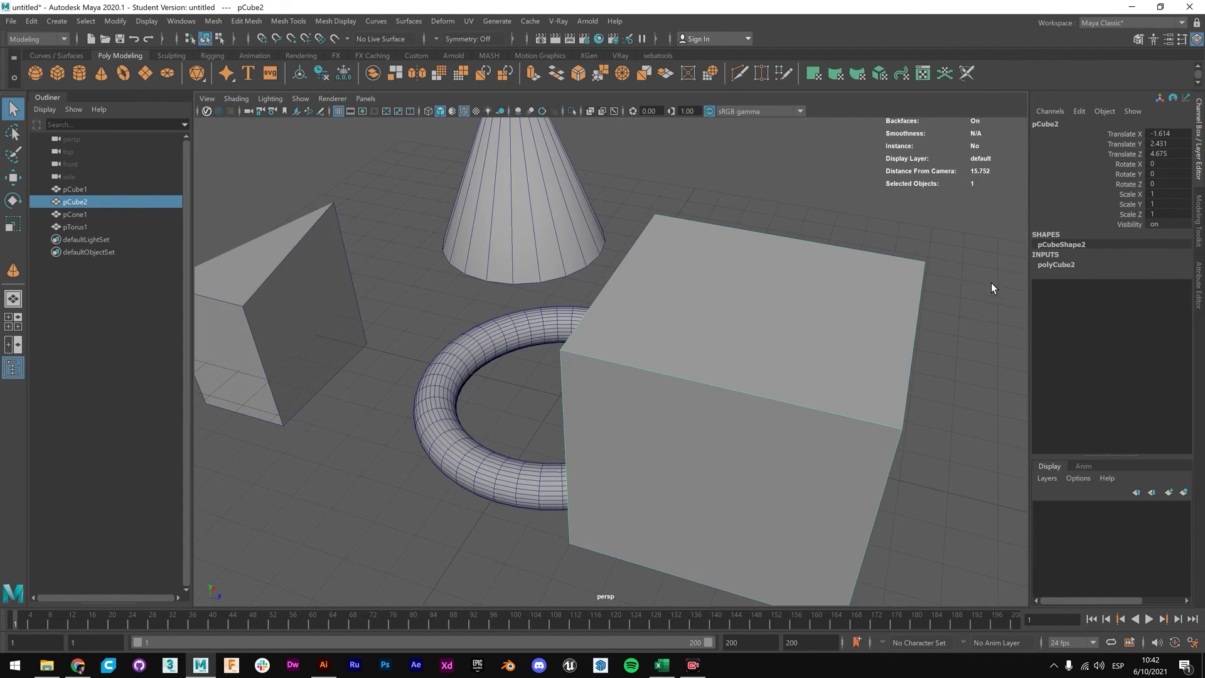
{"action": "left_click", "coordinate": [1062, 266]}
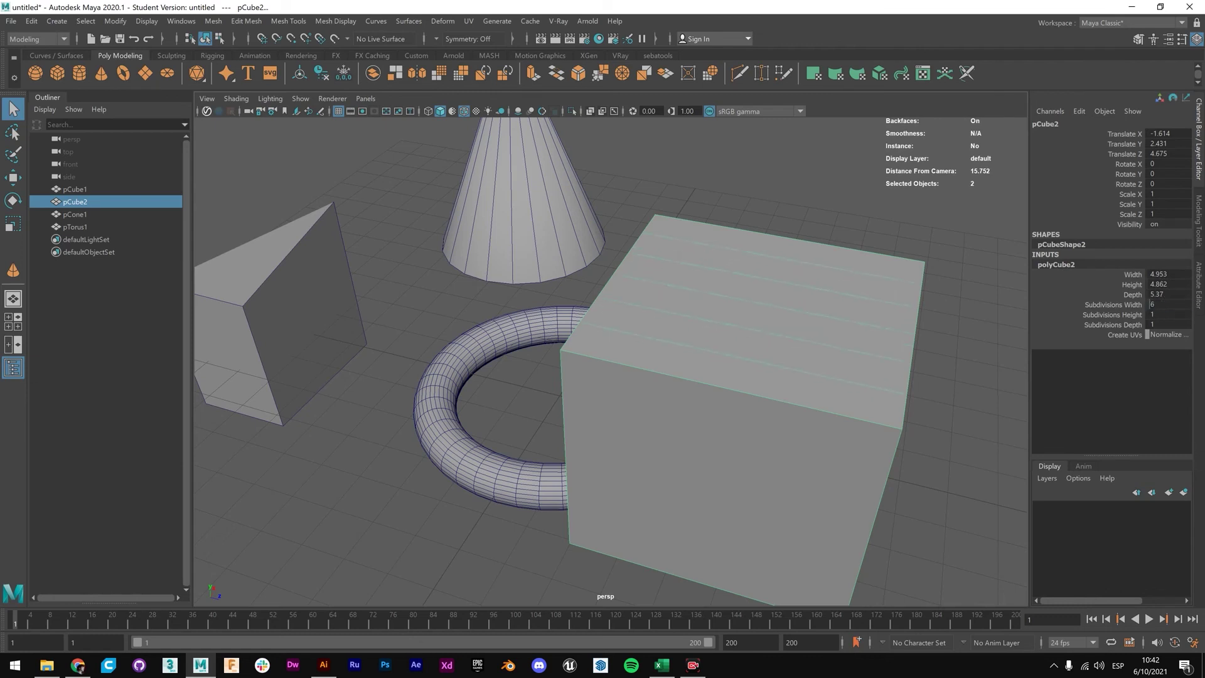
{"action": "double_click", "coordinate": [1157, 316]}
{"action": "type", "text": "11"}
{"action": "key", "text": "Return"}
{"action": "left_click_drag", "start_coordinate": [1160, 316], "coordinate": [1139, 324], "text": "ctrl"}
Set the large cube's Width to 3, Height to 4, and Depth to 3, and clear the selection.
{"action": "double_click", "coordinate": [1168, 276]}
{"action": "type", "text": "3"}
{"action": "double_click", "coordinate": [1168, 284]}
{"action": "type", "text": "4"}
{"action": "double_click", "coordinate": [1165, 294]}
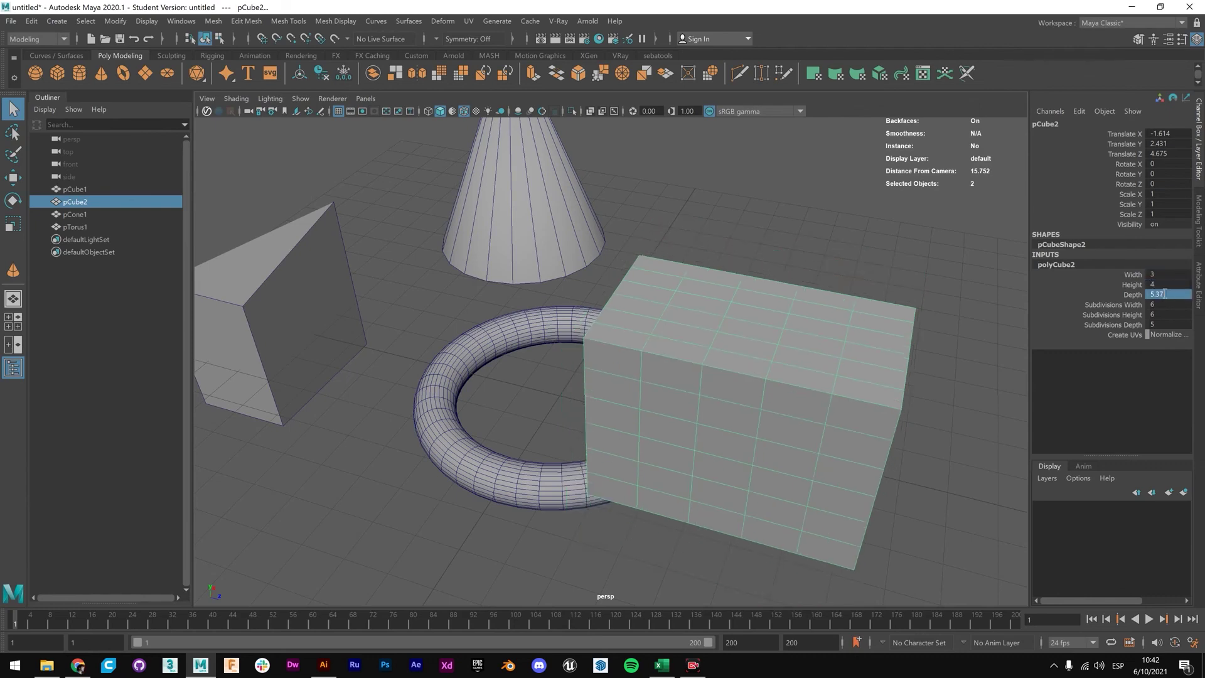
{"action": "type", "text": "3"}
{"action": "left_click", "coordinate": [858, 260]}
{"action": "left_click_drag", "start_coordinate": [720, 325], "coordinate": [589, 396], "text": "alt"}
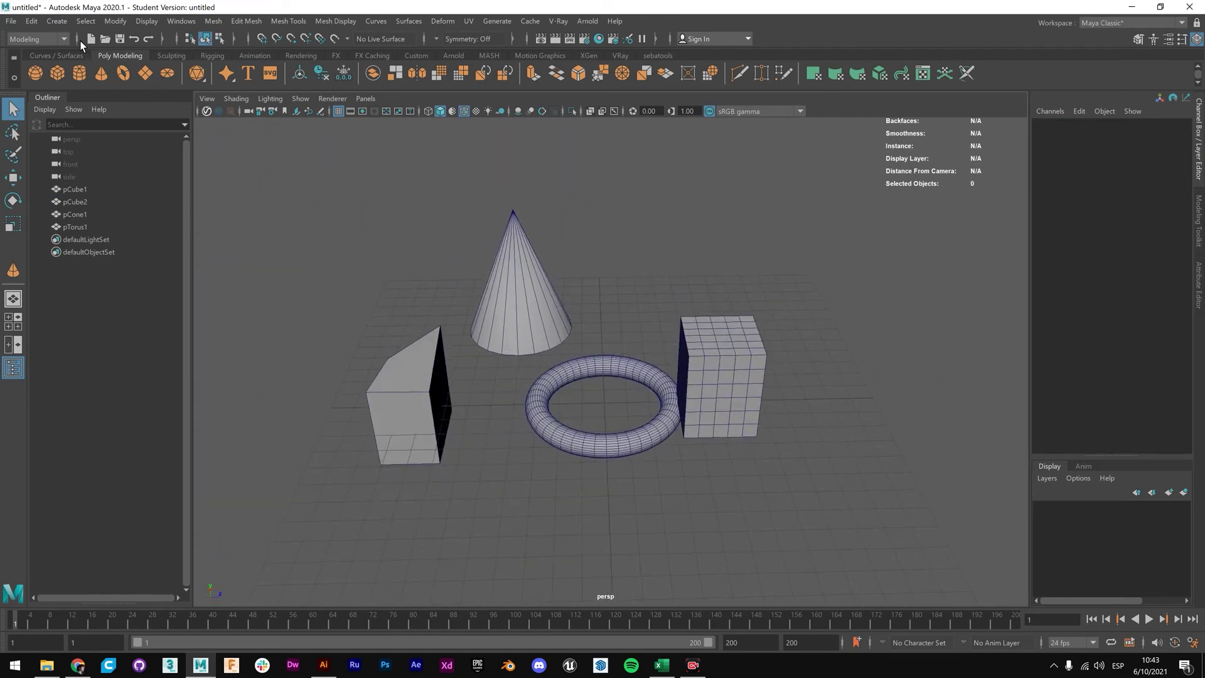
{"action": "left_click", "coordinate": [57, 21]}
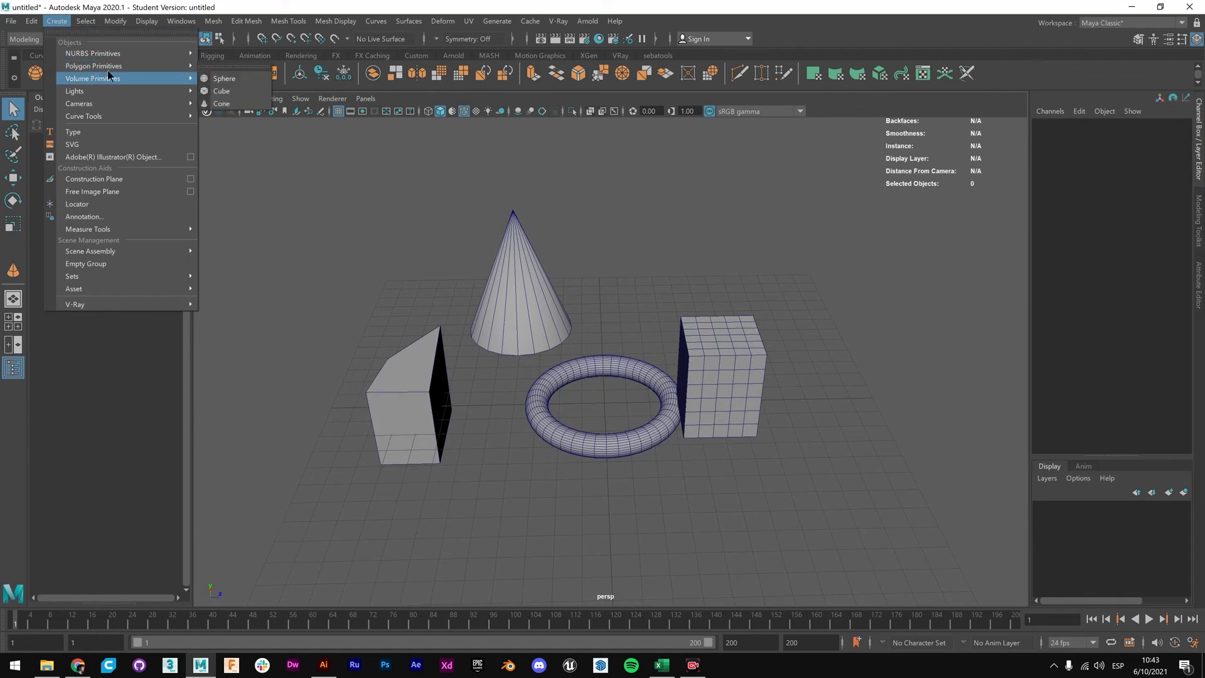
{"action": "mouse_move", "coordinate": [157, 66]}
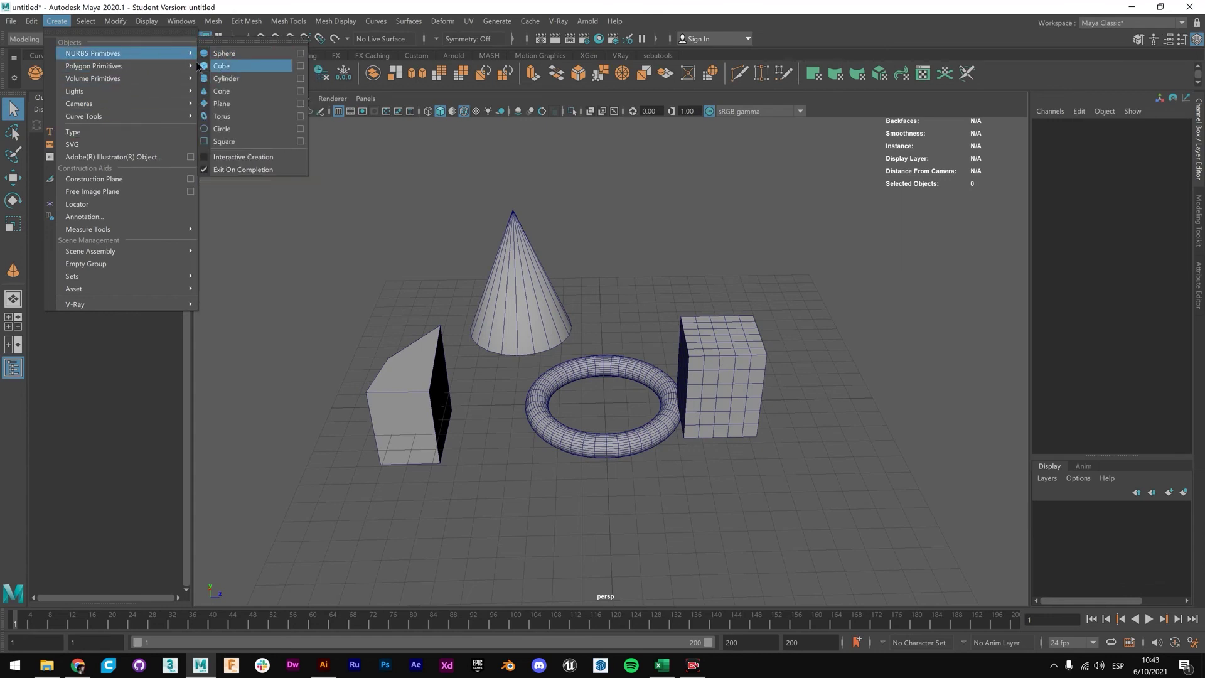
{"action": "left_click", "coordinate": [579, 319]}
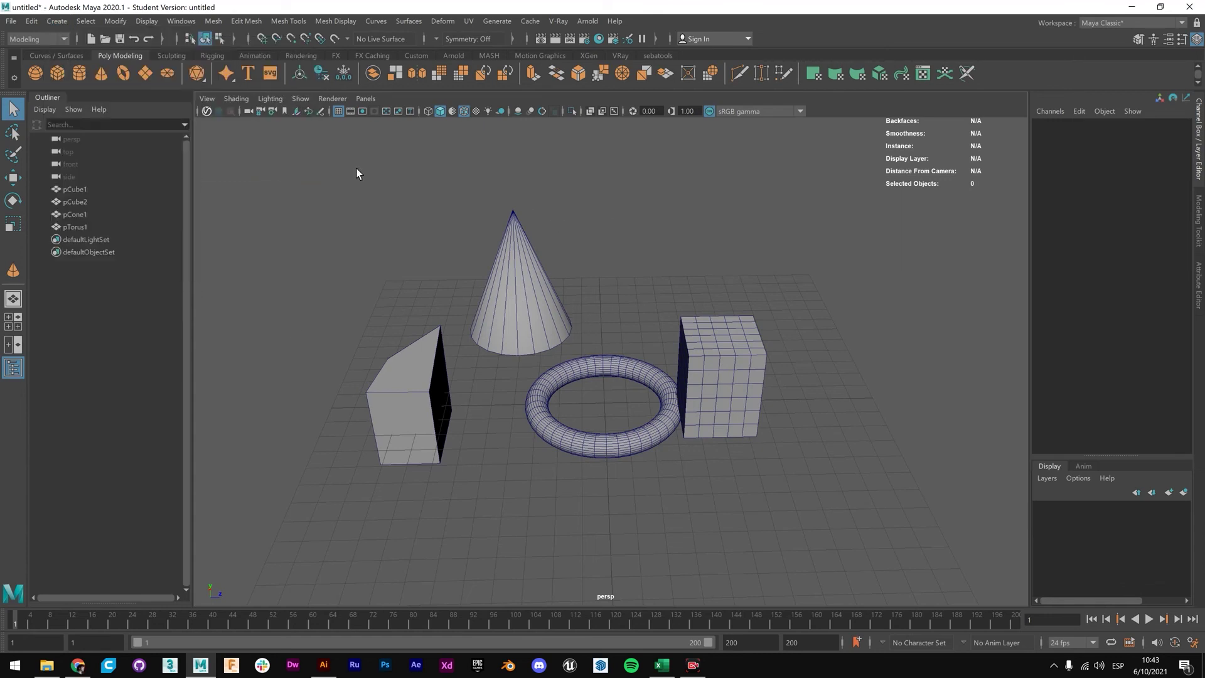
Create a polygon plane at the grid centre and scale it uniformly to about 25.75 as a floor.
{"action": "left_click", "coordinate": [145, 73]}
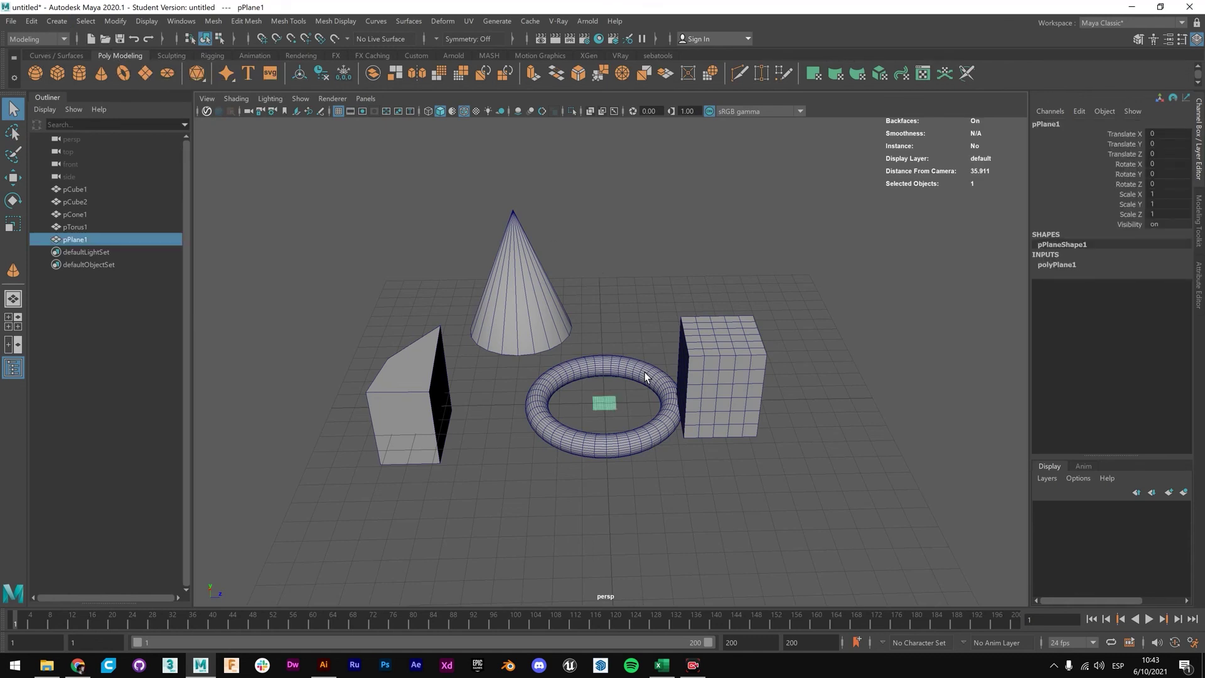
{"action": "key", "text": "r"}
{"action": "left_click_drag", "start_coordinate": [603, 403], "coordinate": [998, 556]}
{"action": "key", "text": "q"}
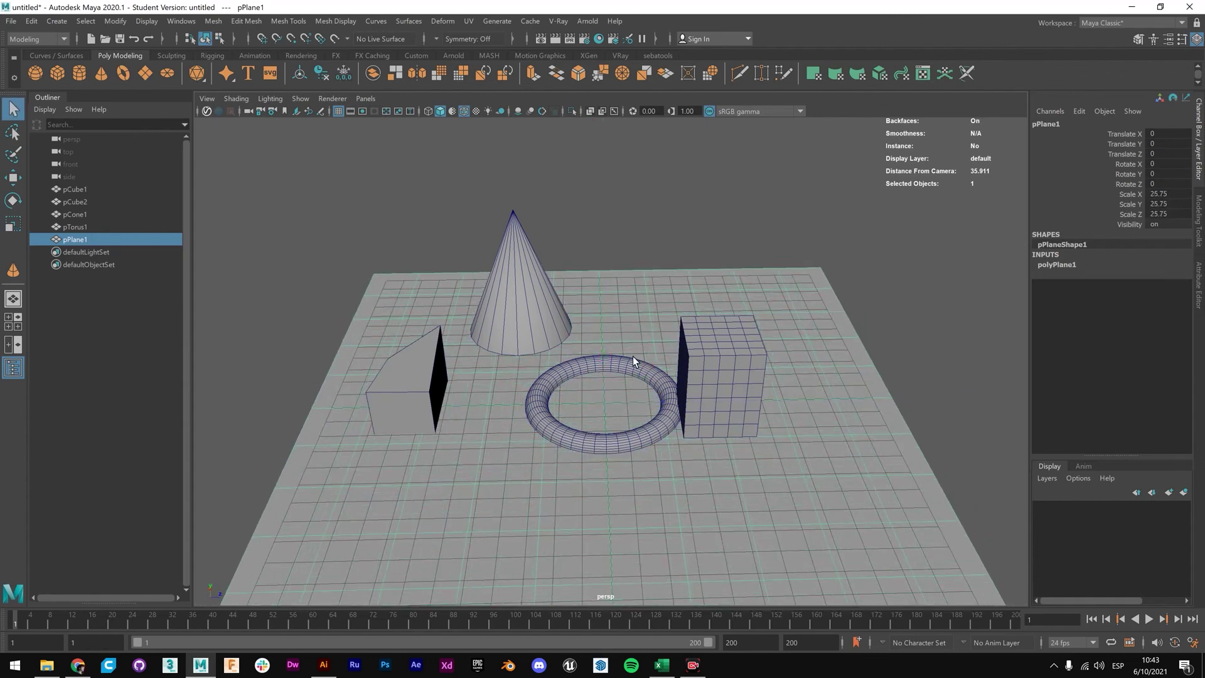
Create a NURBS sphere and a polygon sphere inside the torus, and move the polygon sphere to about -9.377 along X.
{"action": "scroll", "coordinate": [632, 356], "scroll_direction": "down", "scroll_amount": 3}
{"action": "left_click_drag", "start_coordinate": [672, 415], "coordinate": [712, 474], "text": "alt"}
{"action": "scroll", "coordinate": [634, 364], "scroll_direction": "up", "scroll_amount": 4}
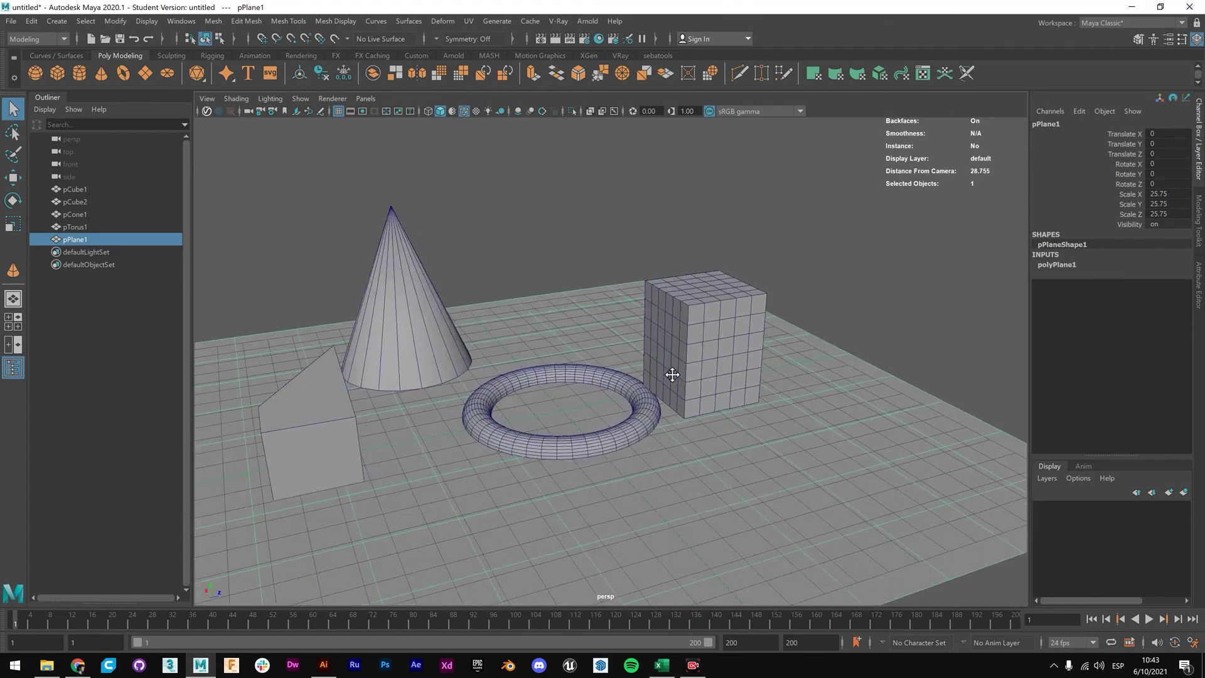
{"action": "middle_click_drag", "start_coordinate": [673, 375], "coordinate": [697, 382], "text": "alt"}
{"action": "left_click", "coordinate": [58, 22]}
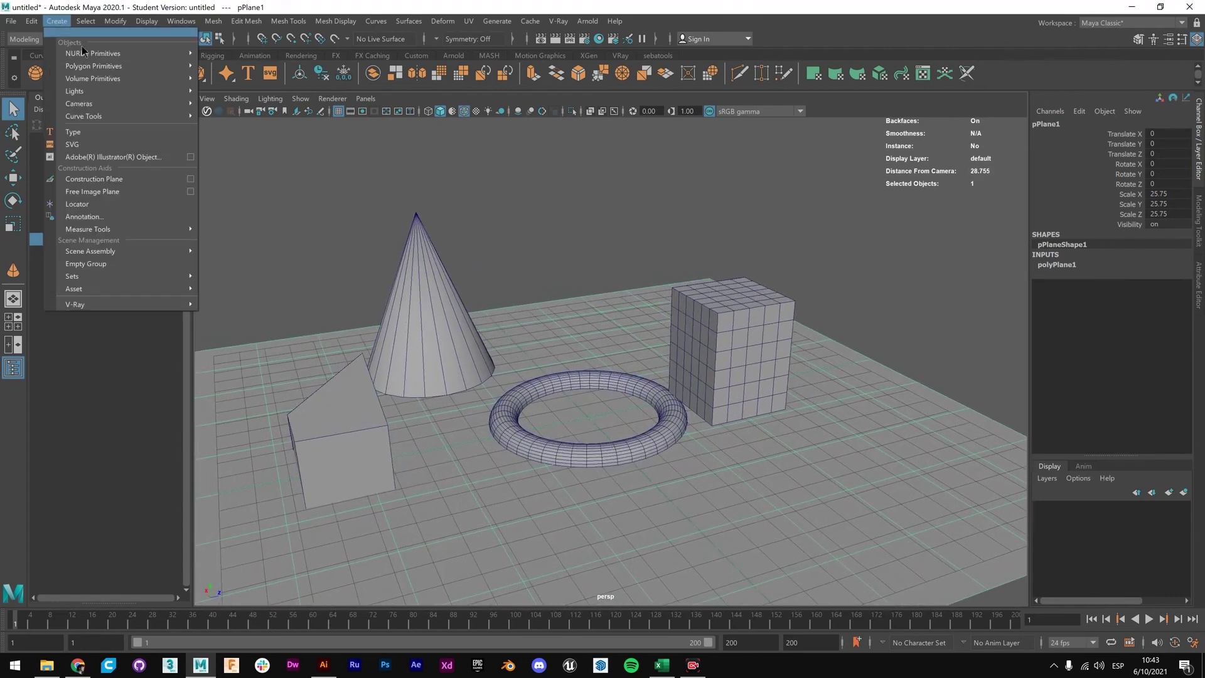
{"action": "mouse_move", "coordinate": [98, 66]}
{"action": "mouse_move", "coordinate": [160, 56]}
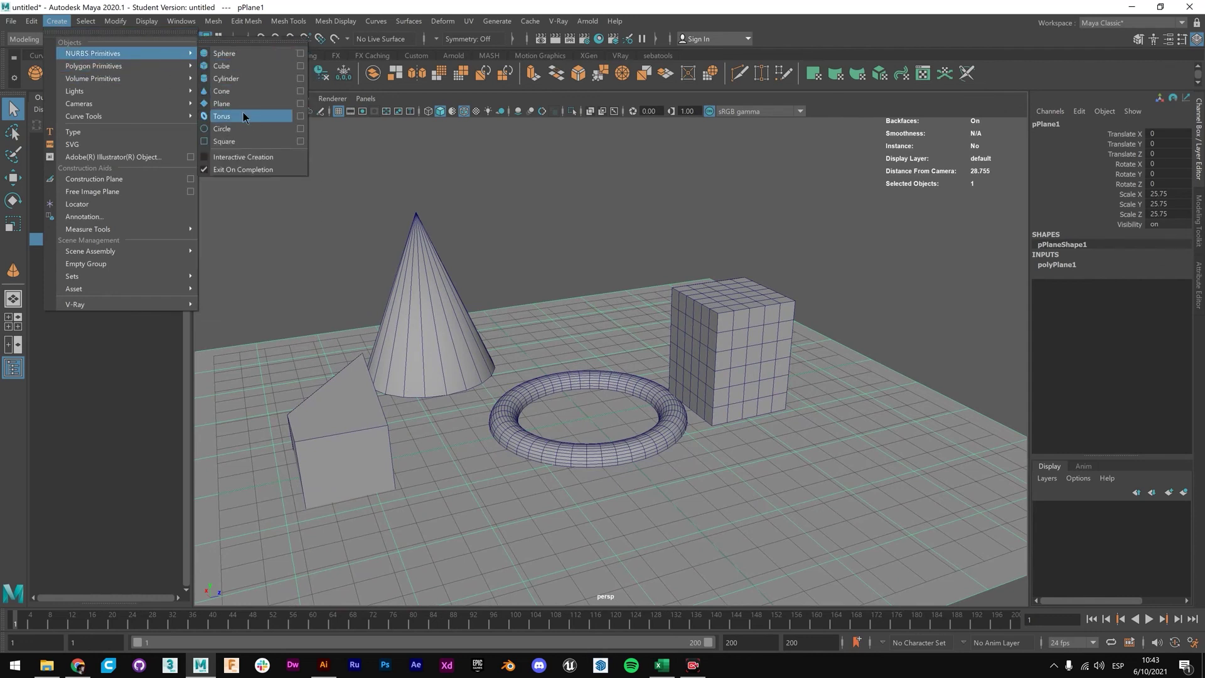
{"action": "left_click", "coordinate": [249, 58]}
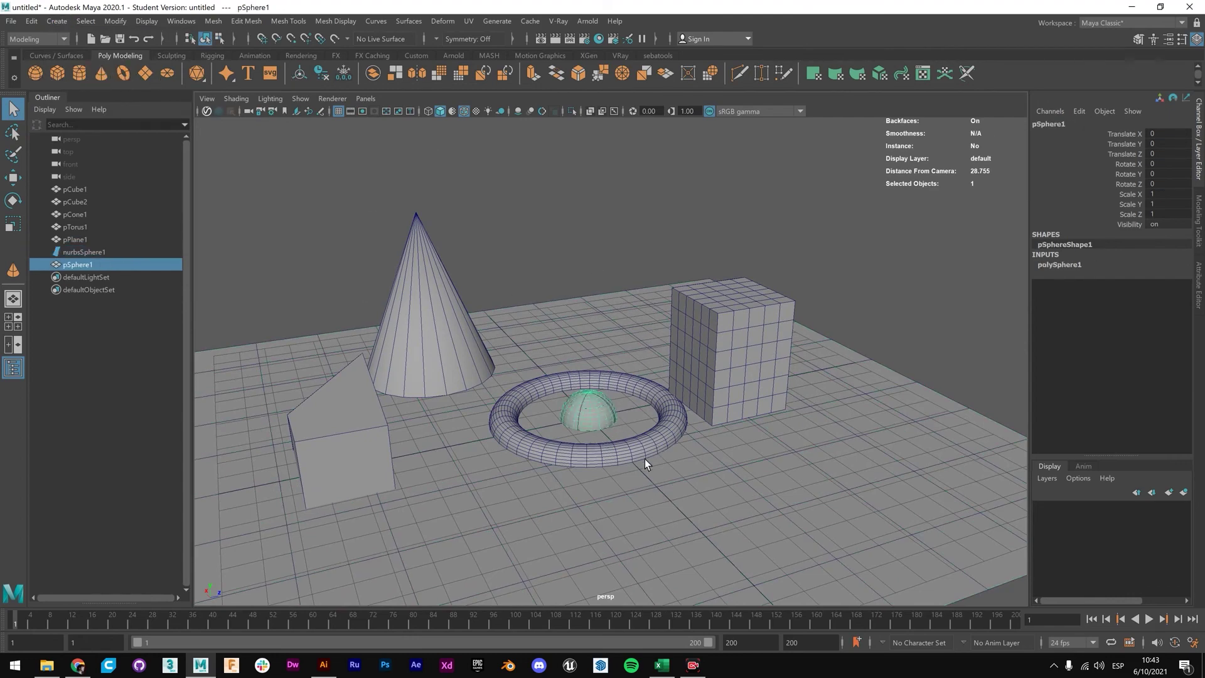
{"action": "key", "text": "w"}
{"action": "left_click_drag", "start_coordinate": [582, 406], "coordinate": [708, 533]}
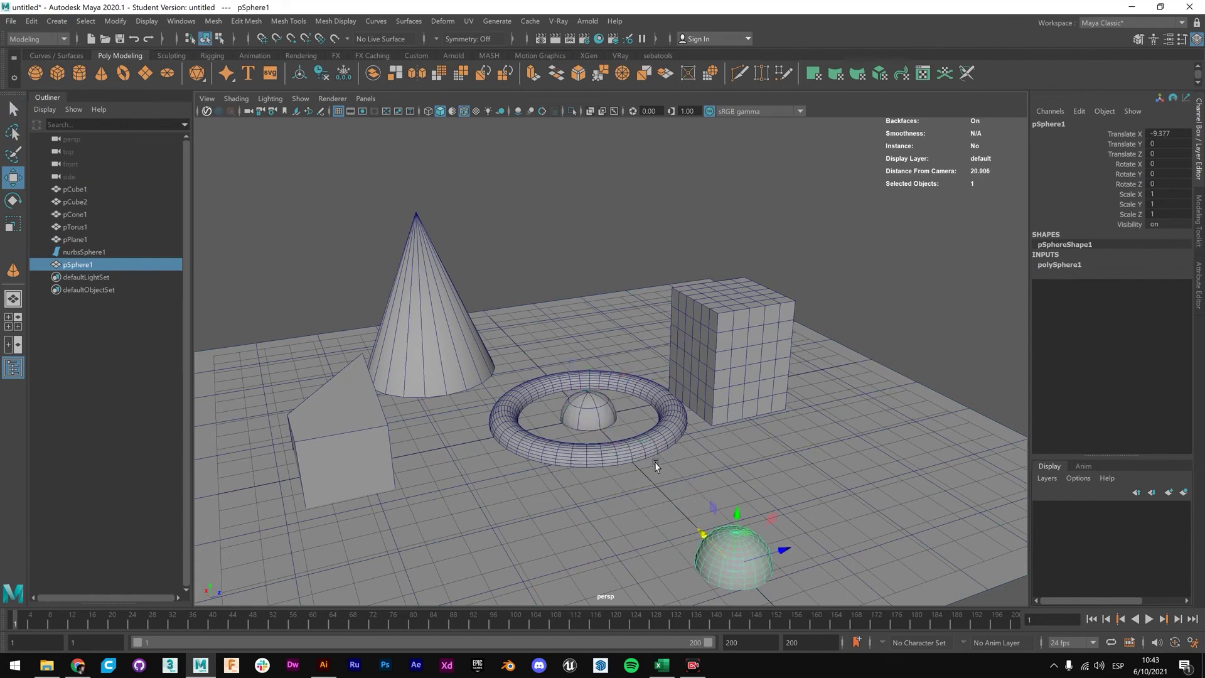
Move the polygon sphere to about -15.416 along X and scale it uniformly to about 4.12.
{"action": "scroll", "coordinate": [595, 405], "scroll_direction": "down", "scroll_amount": 3}
{"action": "left_click_drag", "start_coordinate": [649, 446], "coordinate": [884, 595]}
{"action": "key", "text": "r"}
{"action": "key", "text": "q"}
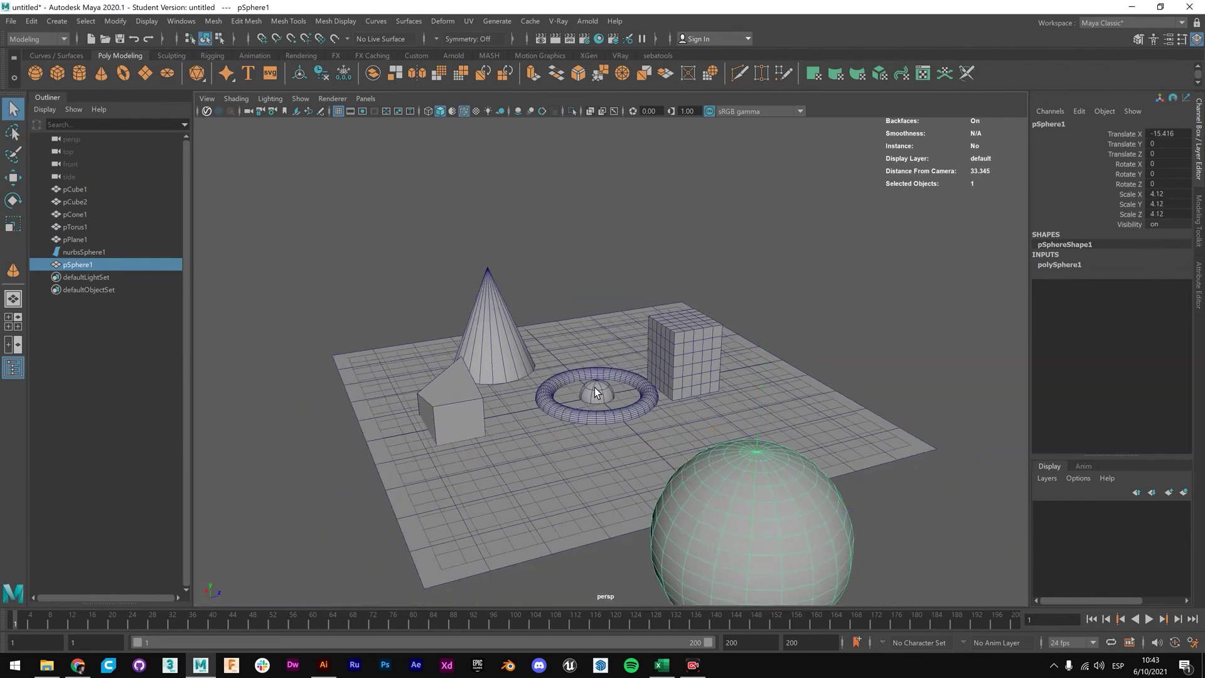
Scale the NURBS sphere uniformly to about 4.421 and move it beside the polygon sphere, to about -24.481 along X.
{"action": "left_click", "coordinate": [593, 386]}
{"action": "key", "text": "r"}
{"action": "left_click_drag", "start_coordinate": [629, 413], "coordinate": [721, 473]}
{"action": "key", "text": "w"}
{"action": "scroll", "coordinate": [629, 375], "scroll_direction": "down", "scroll_amount": 3}
{"action": "left_click_drag", "start_coordinate": [537, 451], "coordinate": [583, 453], "text": "alt"}
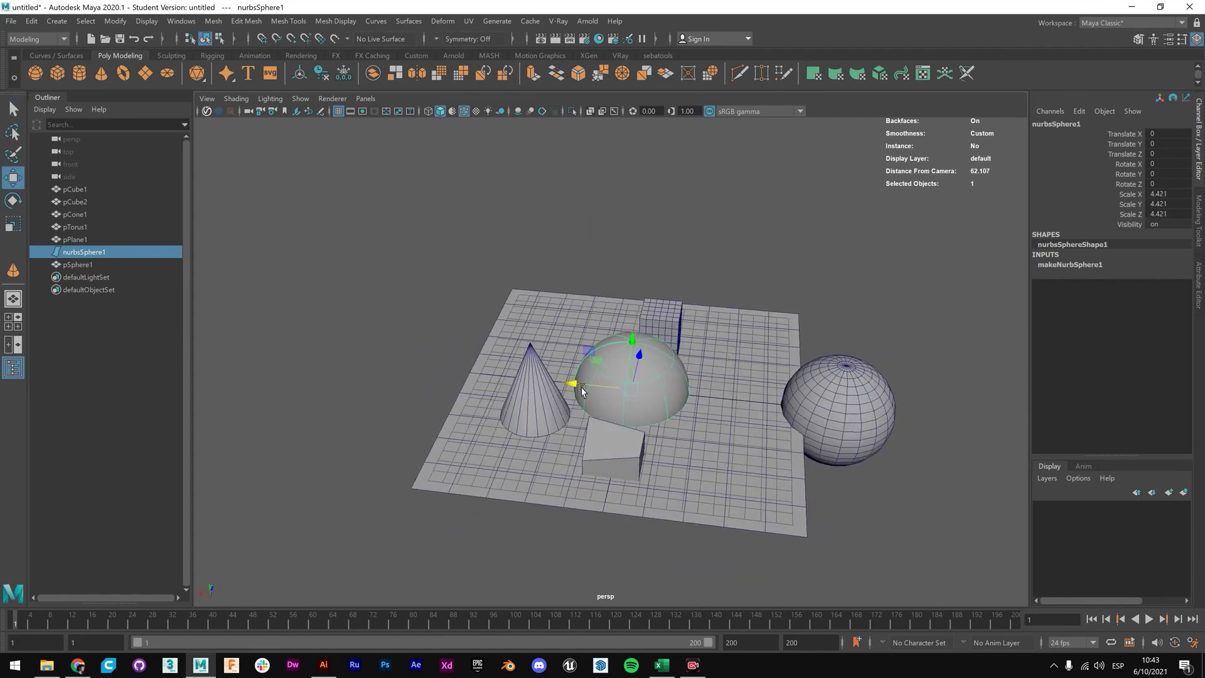
{"action": "left_click_drag", "start_coordinate": [576, 387], "coordinate": [897, 409]}
{"action": "middle_click_drag", "start_coordinate": [897, 409], "coordinate": [758, 419], "text": "alt"}
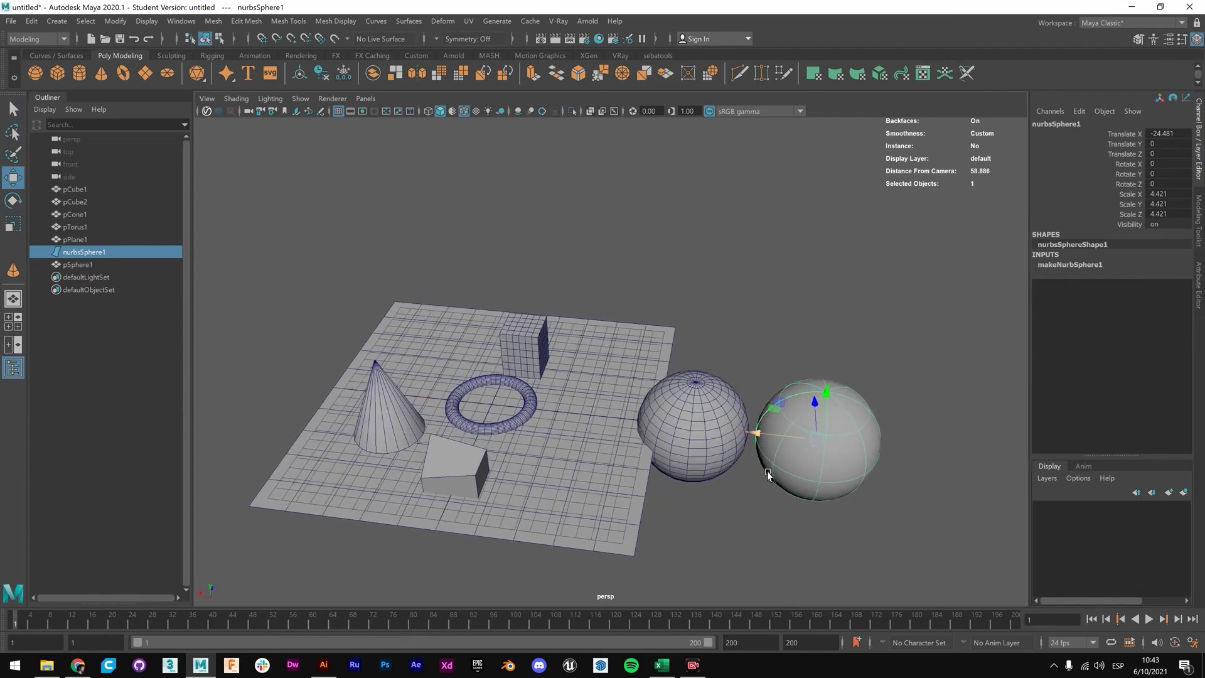
Examine the two spheres side by side, comparing the polygon wireframe with the NURBS surface curves.
{"action": "mouse_move", "coordinate": [767, 496]}
{"action": "left_mouse_down", "text": "alt"}
{"action": "mouse_move", "coordinate": [753, 462]}
{"action": "mouse_move", "coordinate": [756, 490]}
{"action": "left_mouse_up", "text": "alt"}
{"action": "scroll", "coordinate": [835, 427], "scroll_direction": "up", "scroll_amount": 3}
{"action": "middle_click_drag", "start_coordinate": [854, 427], "coordinate": [671, 393], "text": "alt"}
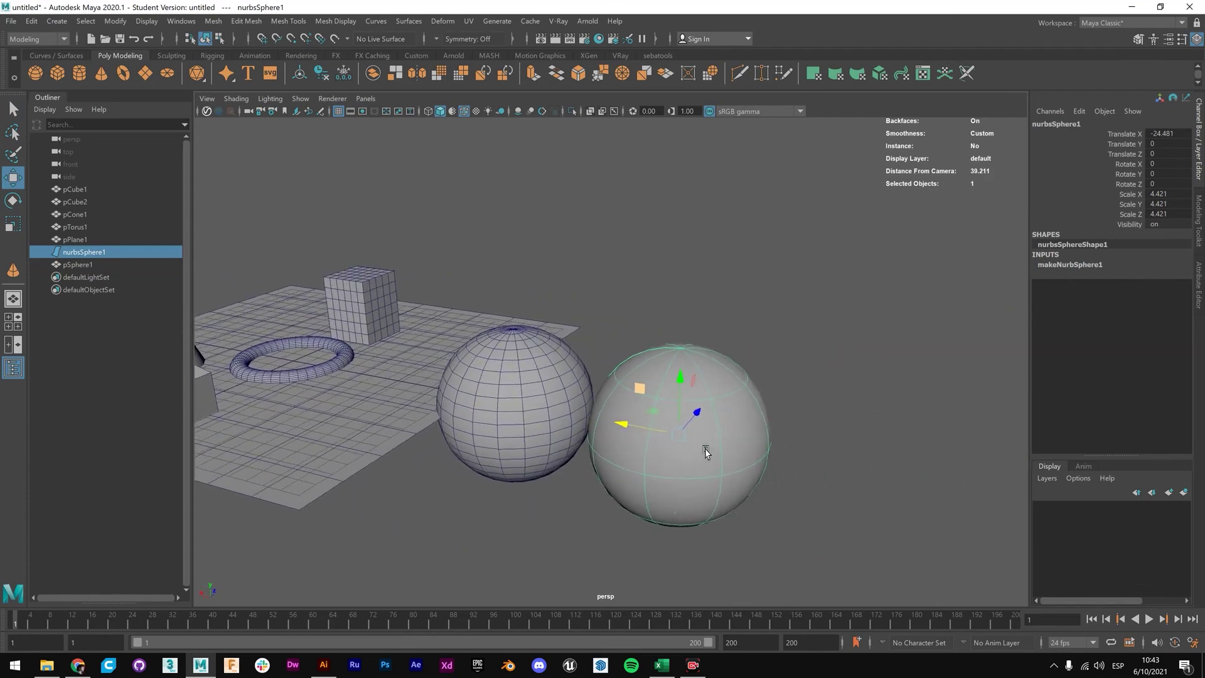
{"action": "mouse_move", "coordinate": [722, 467]}
{"action": "left_mouse_down", "text": "alt"}
{"action": "mouse_move", "coordinate": [724, 451]}
{"action": "mouse_move", "coordinate": [732, 466]}
{"action": "left_mouse_up", "text": "alt"}
{"action": "scroll", "coordinate": [697, 431], "scroll_direction": "up", "scroll_amount": 4}
{"action": "middle_click_drag", "start_coordinate": [741, 468], "coordinate": [705, 419], "text": "alt"}
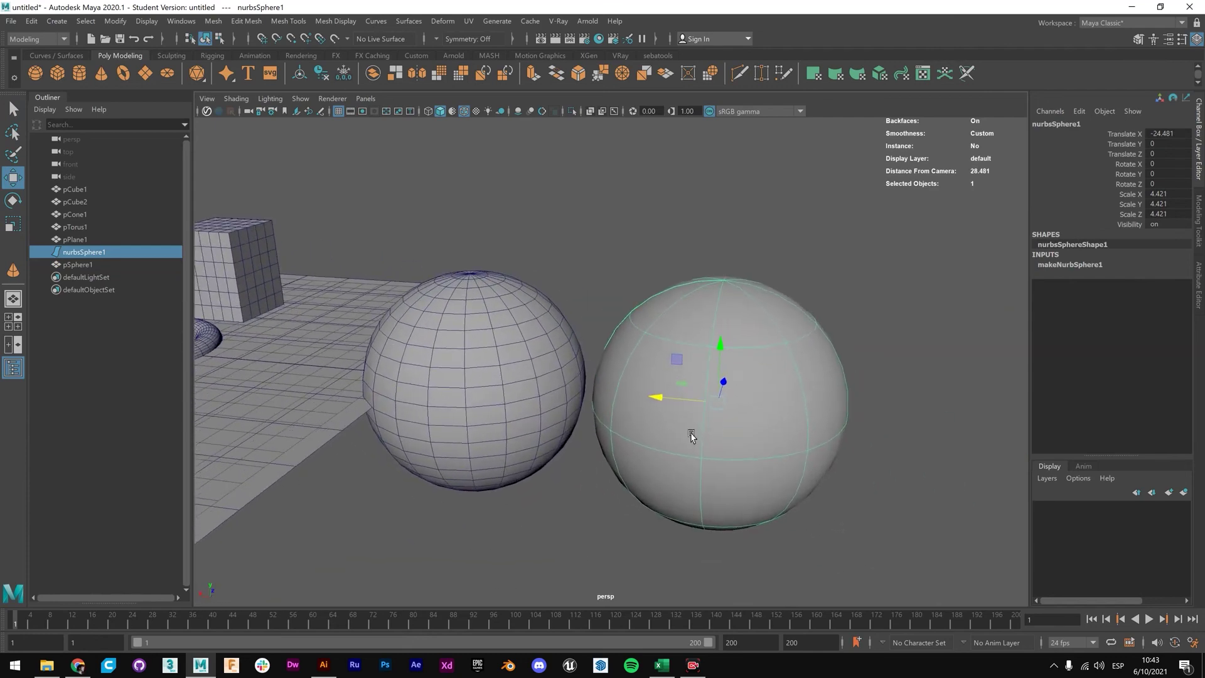
{"action": "mouse_move", "coordinate": [691, 435]}
{"action": "left_mouse_down", "text": "alt"}
{"action": "mouse_move", "coordinate": [703, 432]}
{"action": "mouse_move", "coordinate": [670, 425]}
{"action": "left_mouse_up", "text": "alt"}
{"action": "scroll", "coordinate": [627, 379], "scroll_direction": "up", "scroll_amount": 3}
{"action": "left_click_drag", "start_coordinate": [621, 392], "coordinate": [630, 391], "text": "alt"}
{"action": "scroll", "coordinate": [581, 380], "scroll_direction": "down", "scroll_amount": 4}
{"action": "key", "text": "q"}
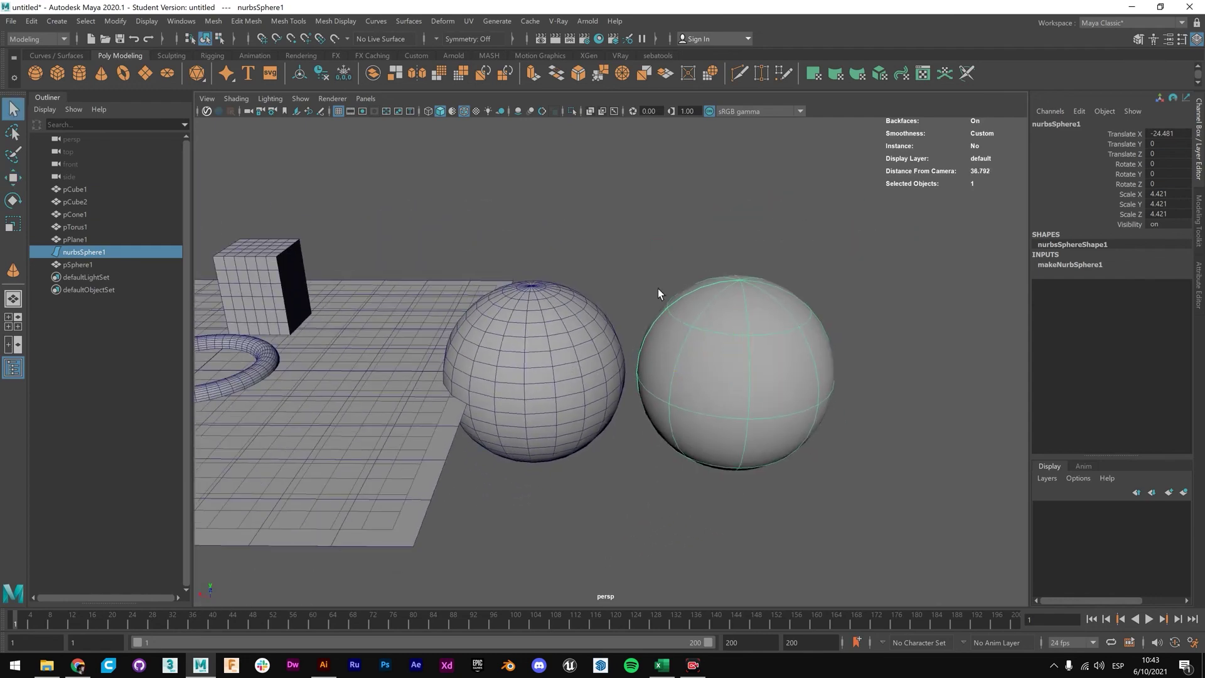
Select the polygon and NURBS spheres in turn and inspect the polygon sphere's mesh up close.
{"action": "left_click", "coordinate": [593, 340]}
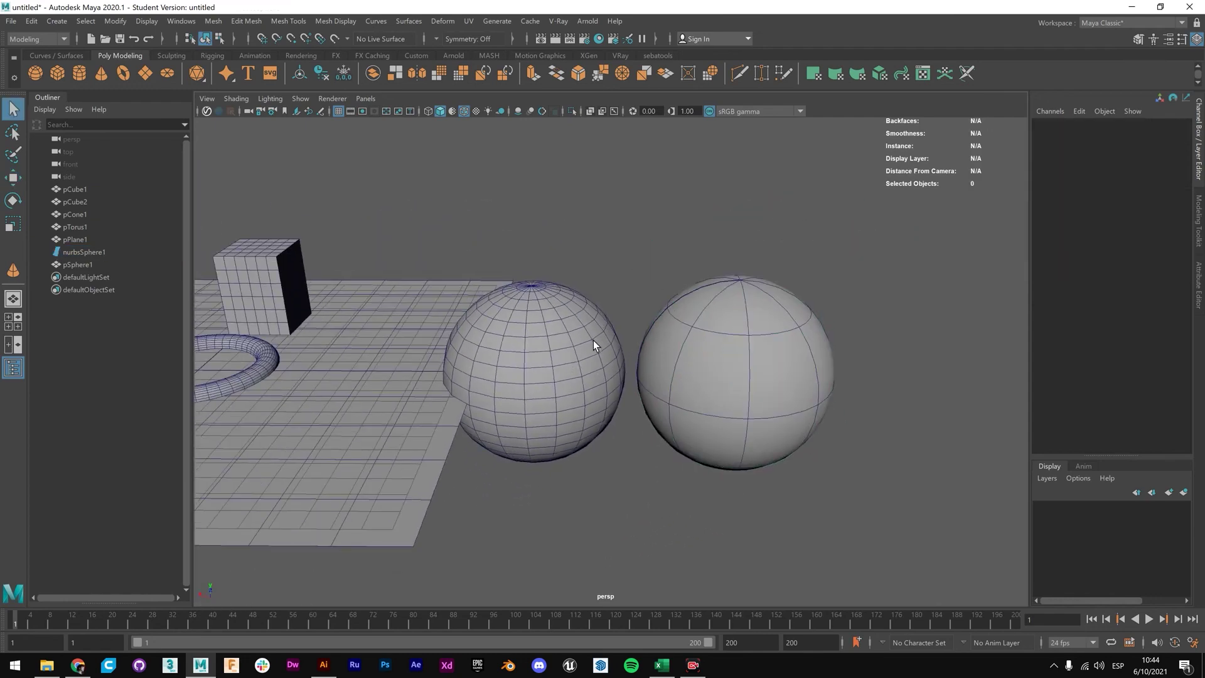
{"action": "left_click", "coordinate": [609, 301]}
{"action": "left_click_drag", "start_coordinate": [707, 315], "coordinate": [615, 367], "text": "alt"}
{"action": "scroll", "coordinate": [615, 367], "scroll_direction": "up", "scroll_amount": 5}
{"action": "left_click", "coordinate": [484, 366]}
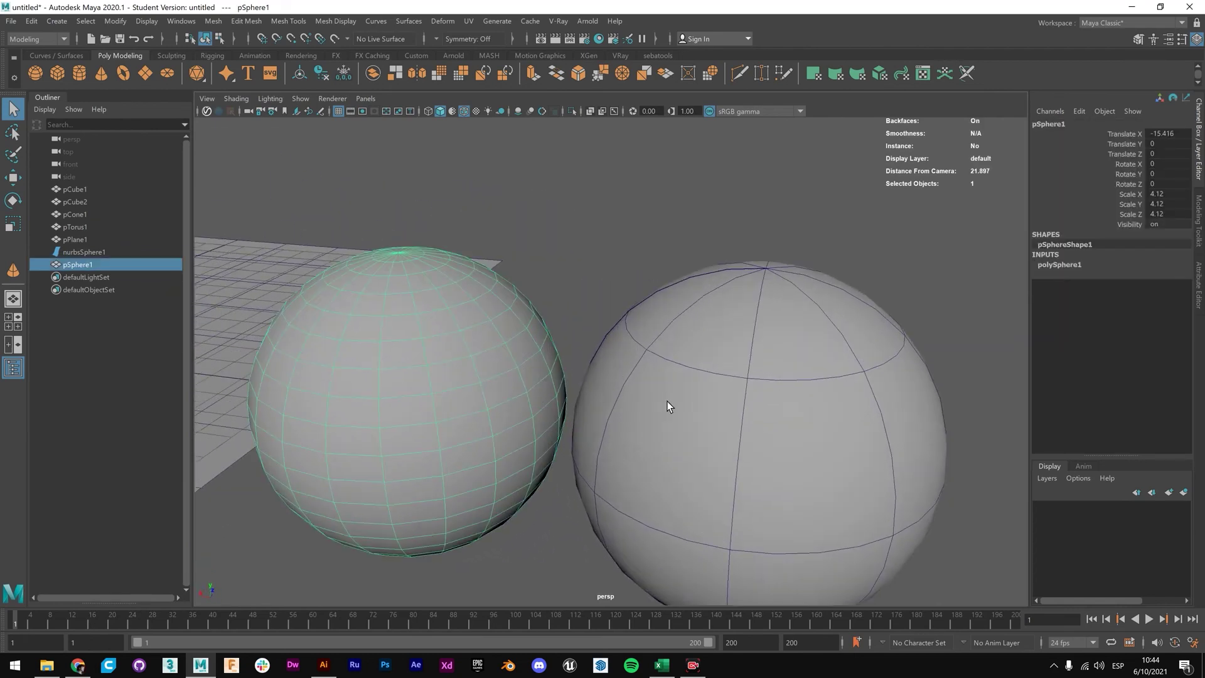
{"action": "left_click", "coordinate": [667, 406]}
{"action": "left_click", "coordinate": [473, 364]}
{"action": "left_click_drag", "start_coordinate": [511, 330], "coordinate": [613, 332], "text": "alt"}
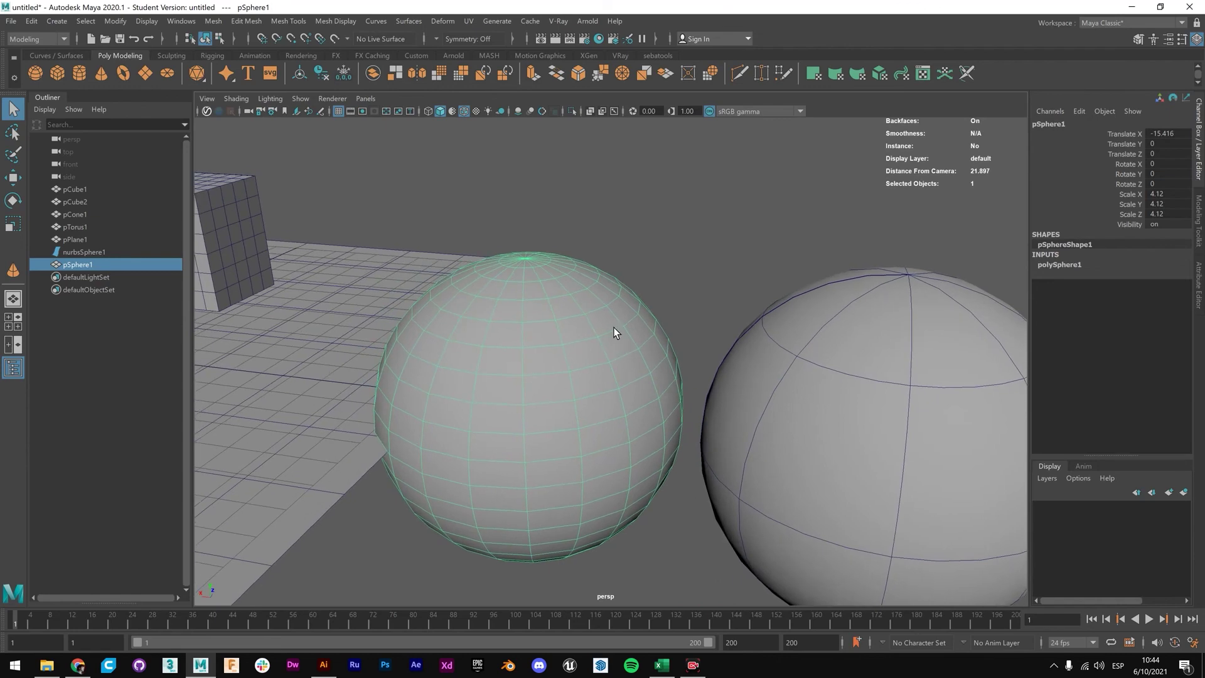
{"action": "scroll", "coordinate": [615, 326], "scroll_direction": "up", "scroll_amount": 5}
{"action": "scroll", "coordinate": [665, 306], "scroll_direction": "down", "scroll_amount": 6}
{"action": "scroll", "coordinate": [661, 316], "scroll_direction": "up", "scroll_amount": 5}
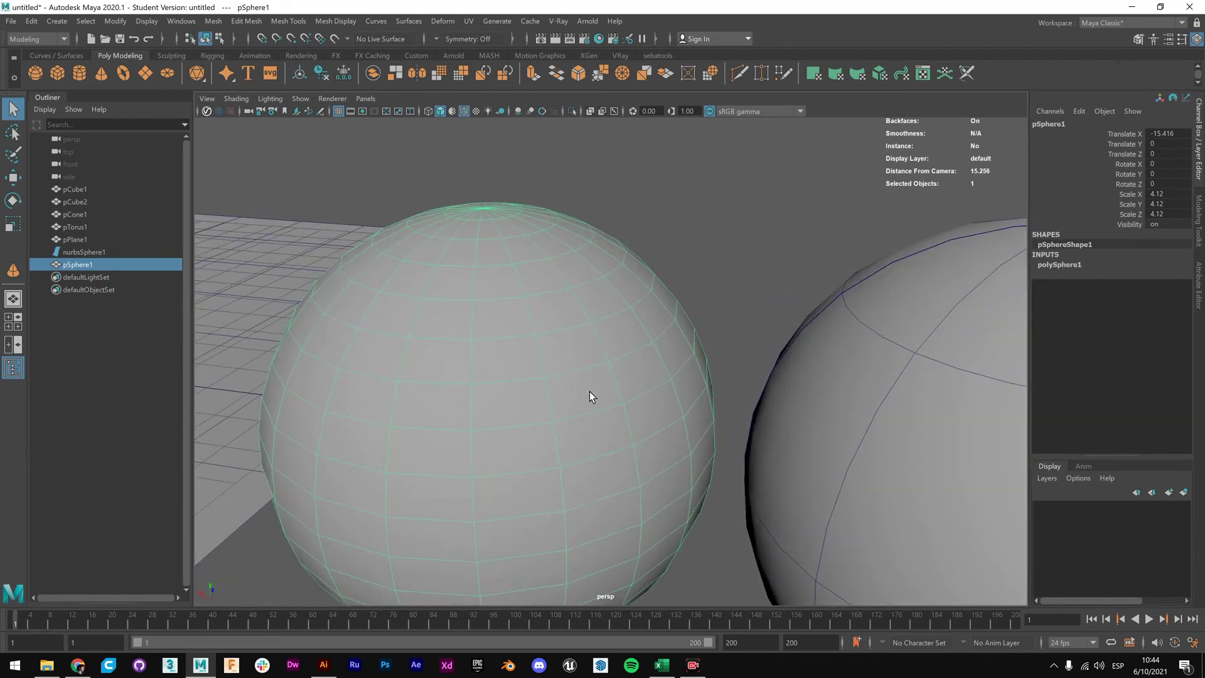
Switch the polygon sphere to face selection and pick single faces near its silhouette to examine the flat facets.
{"action": "right_click_drag", "start_coordinate": [593, 367], "coordinate": [590, 376]}
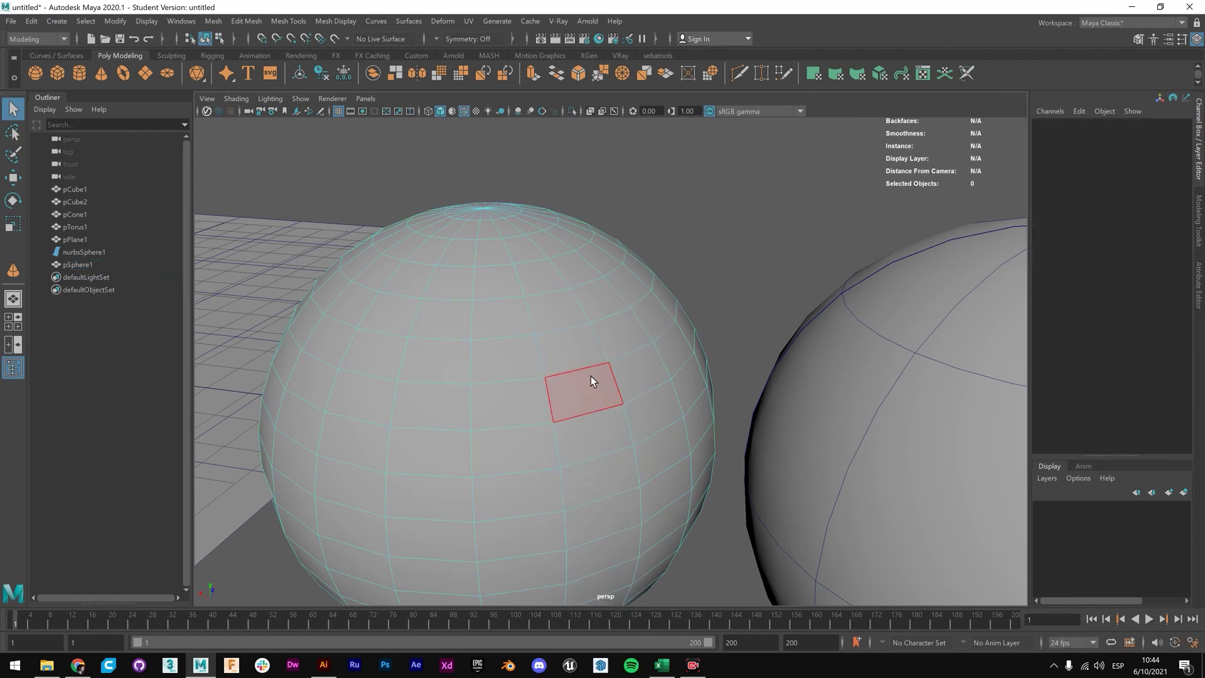
{"action": "left_click", "coordinate": [590, 376]}
{"action": "left_click", "coordinate": [696, 361]}
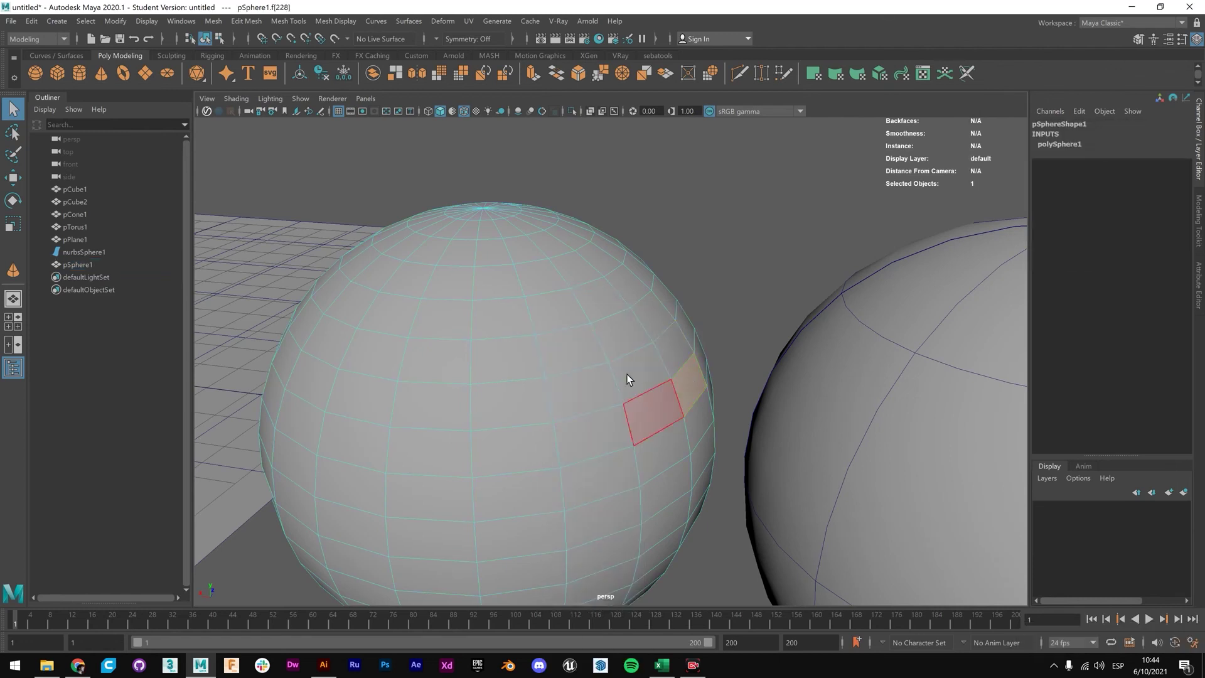
{"action": "left_click", "coordinate": [652, 370]}
{"action": "scroll", "coordinate": [679, 349], "scroll_direction": "up", "scroll_amount": 5}
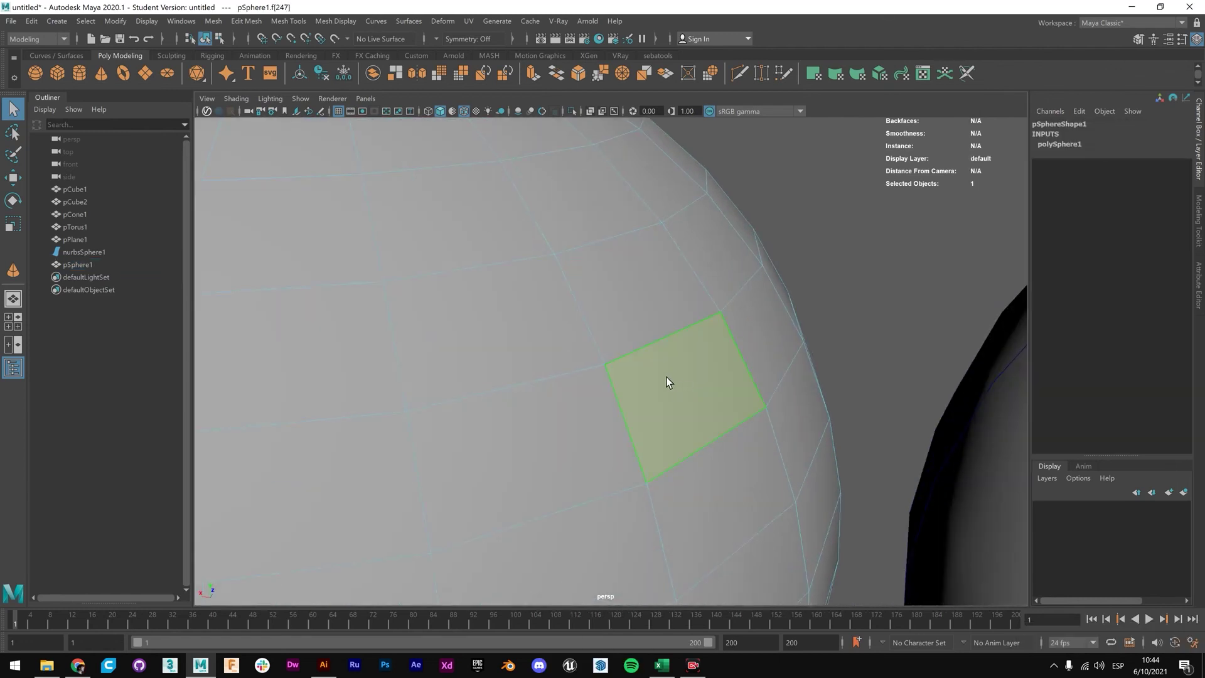
{"action": "left_click_drag", "start_coordinate": [667, 378], "coordinate": [680, 374], "text": "alt"}
{"action": "left_click_drag", "start_coordinate": [793, 338], "coordinate": [720, 385], "text": "alt"}
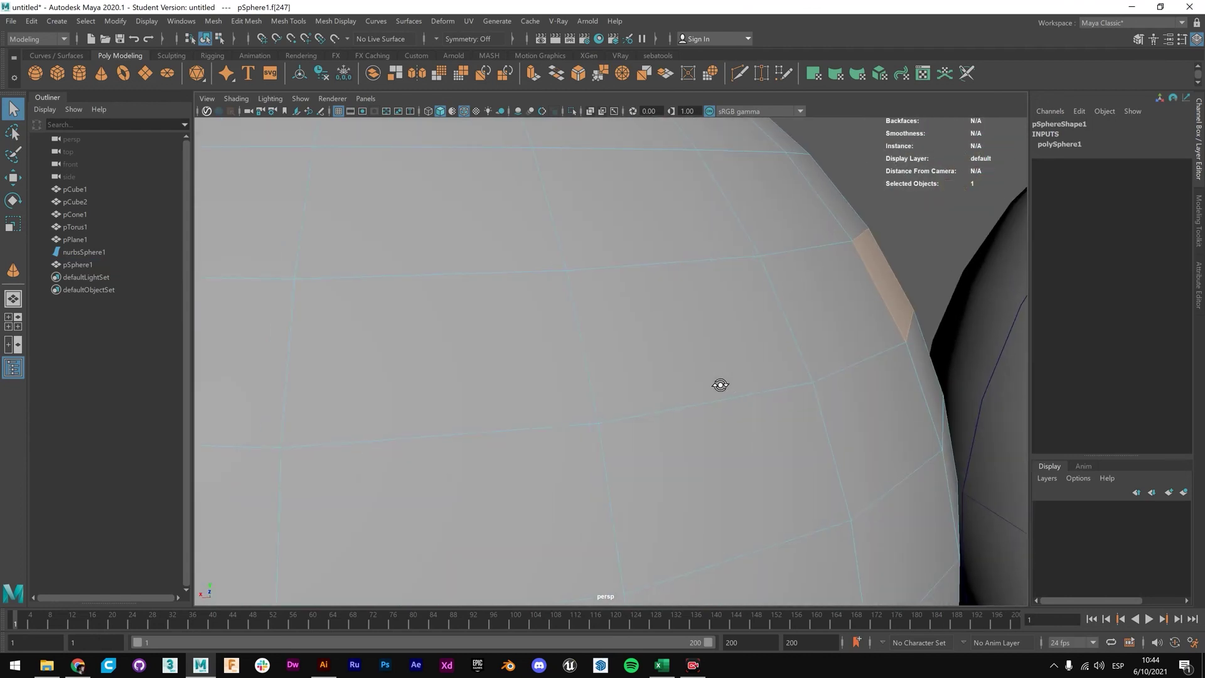
{"action": "scroll", "coordinate": [838, 304], "scroll_direction": "down", "scroll_amount": 4}
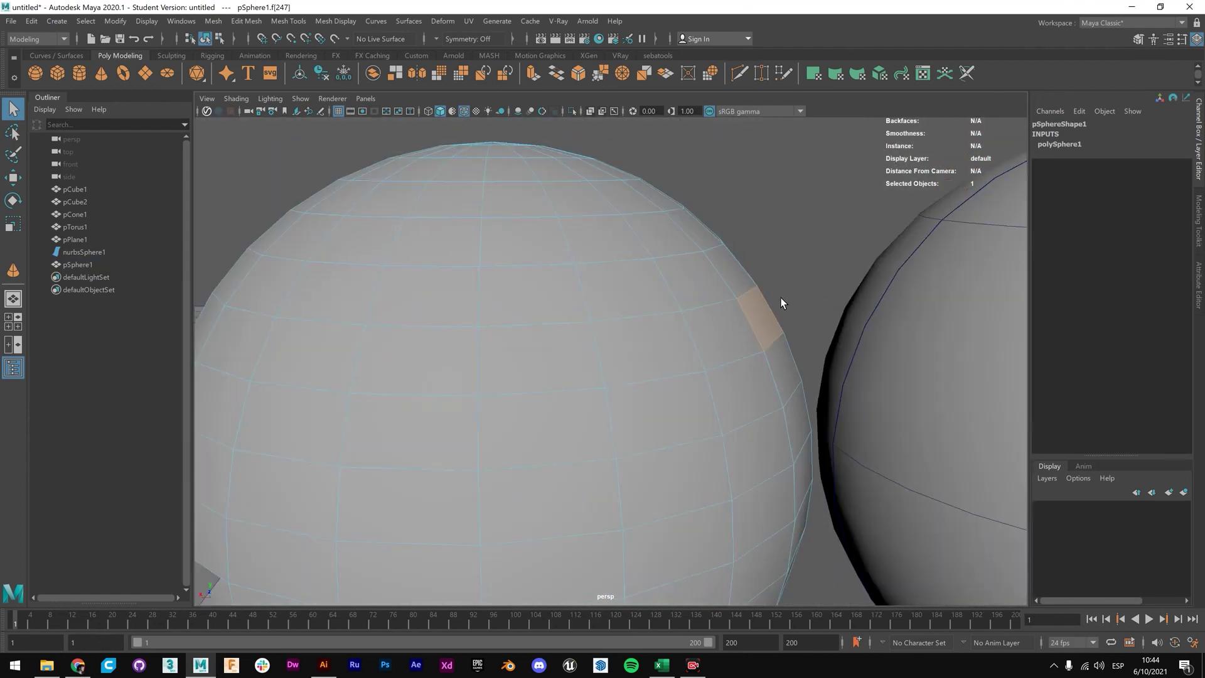
{"action": "scroll", "coordinate": [781, 298], "scroll_direction": "up", "scroll_amount": 4}
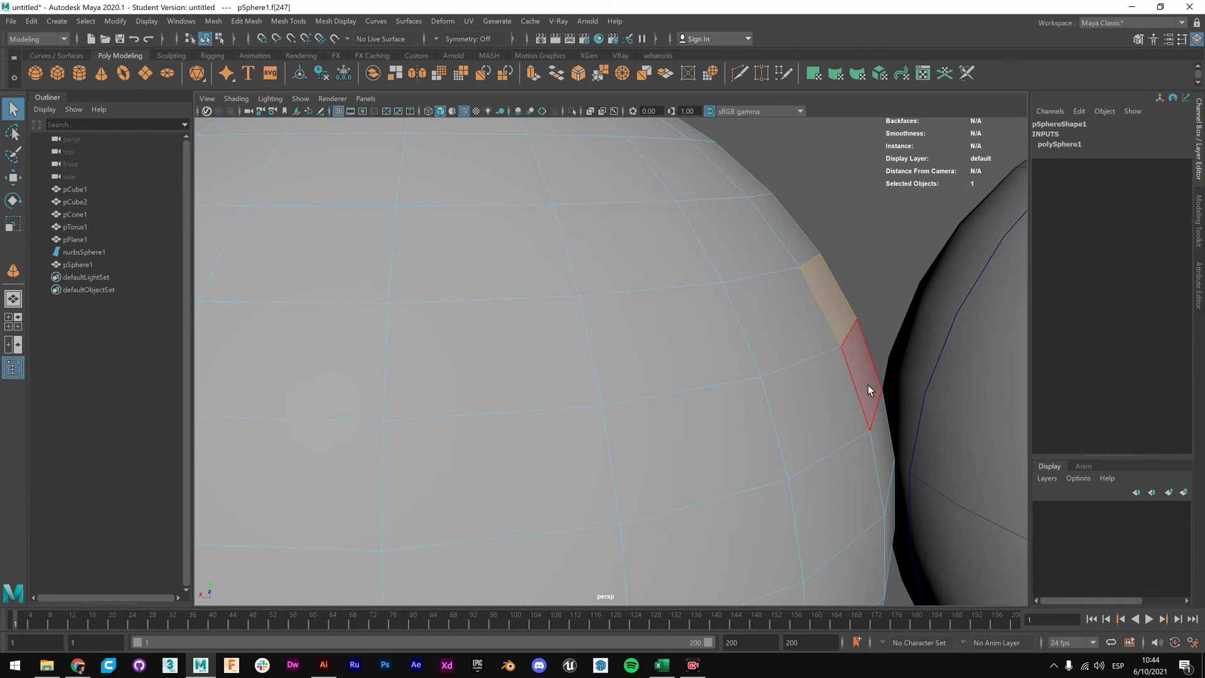
{"action": "scroll", "coordinate": [819, 295], "scroll_direction": "down", "scroll_amount": 3}
{"action": "scroll", "coordinate": [822, 304], "scroll_direction": "up", "scroll_amount": 3}
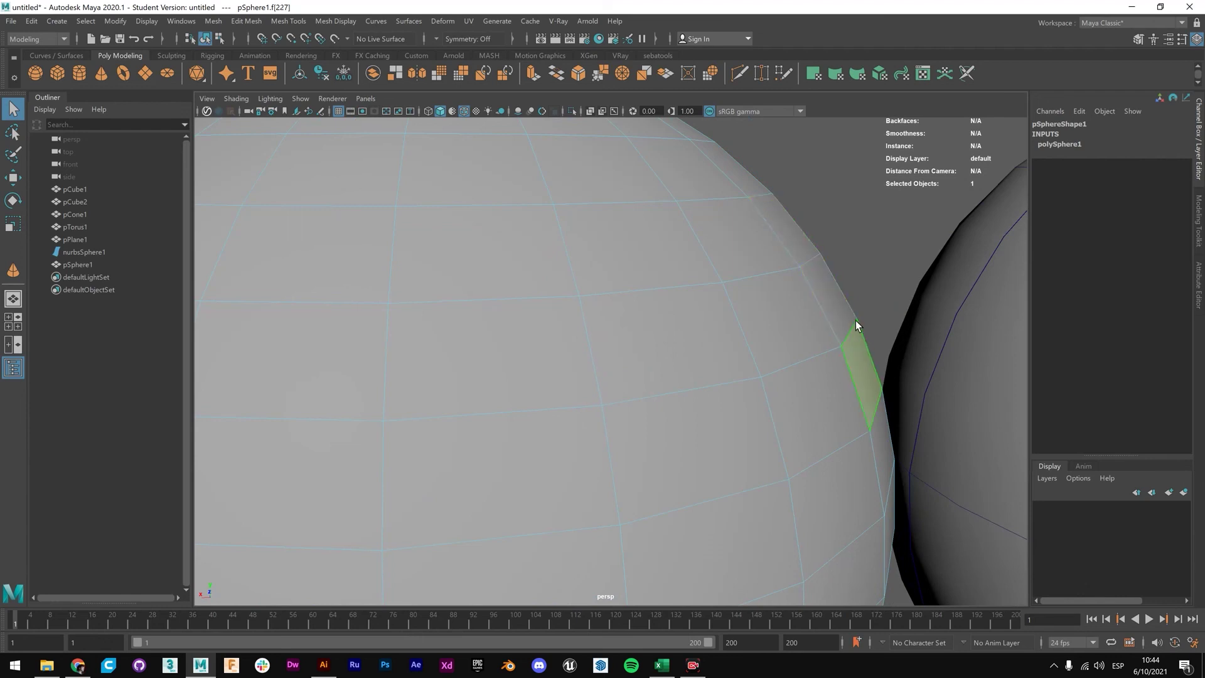
Extend the face selection into a strip along the polygon sphere's outline next to the NURBS sphere.
{"action": "left_click", "coordinate": [798, 239], "text": "shift"}
{"action": "left_click", "coordinate": [744, 176], "text": "shift"}
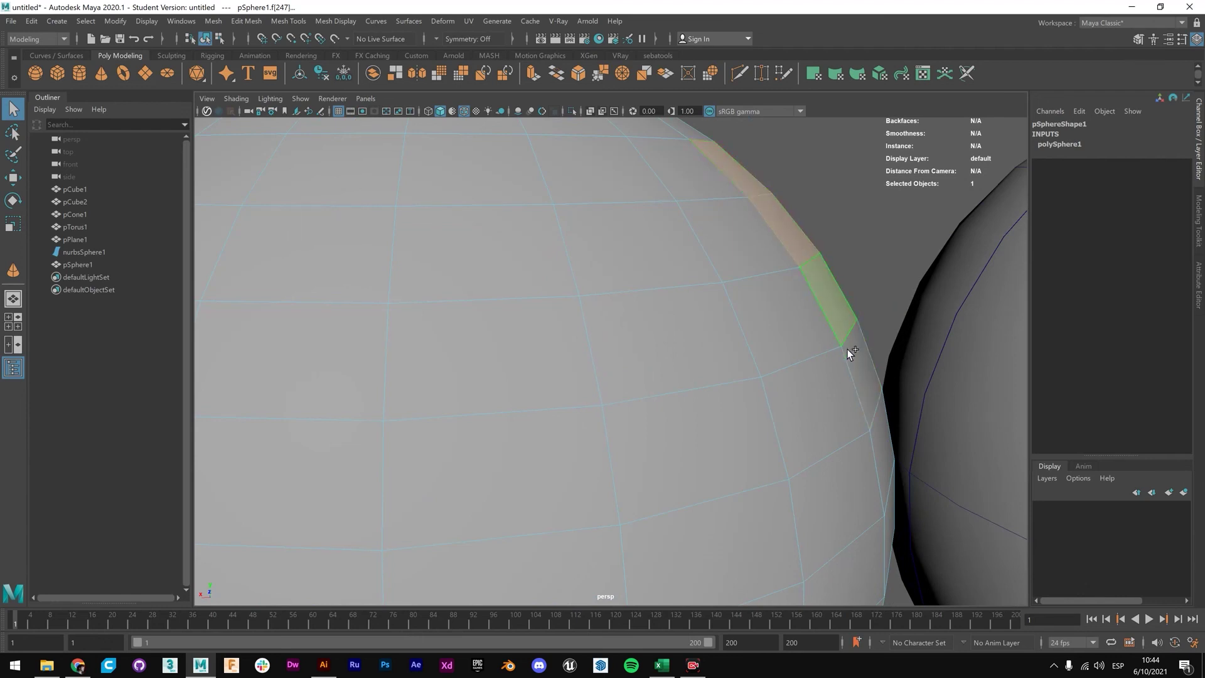
{"action": "left_click", "coordinate": [864, 386], "text": "shift"}
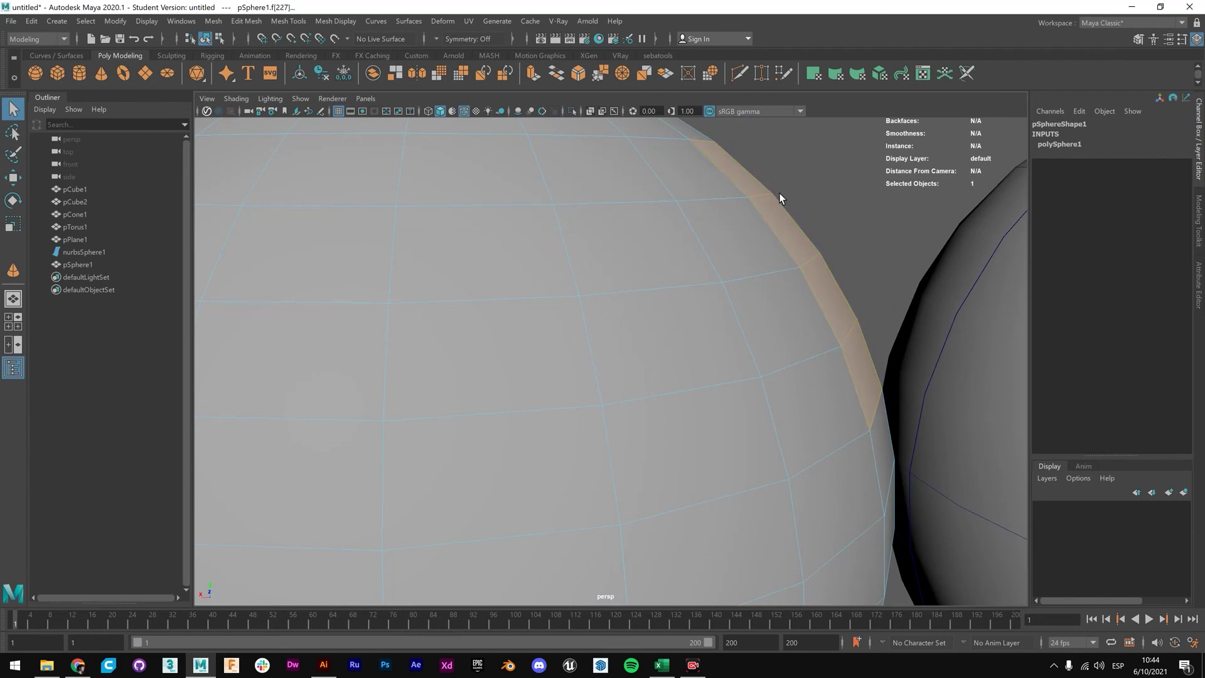
{"action": "left_click_drag", "start_coordinate": [866, 236], "coordinate": [752, 286], "text": "alt"}
Show the front view full size and frame the neighbouring outlines of the NURBS and polygon spheres.
{"action": "key", "text": "space"}
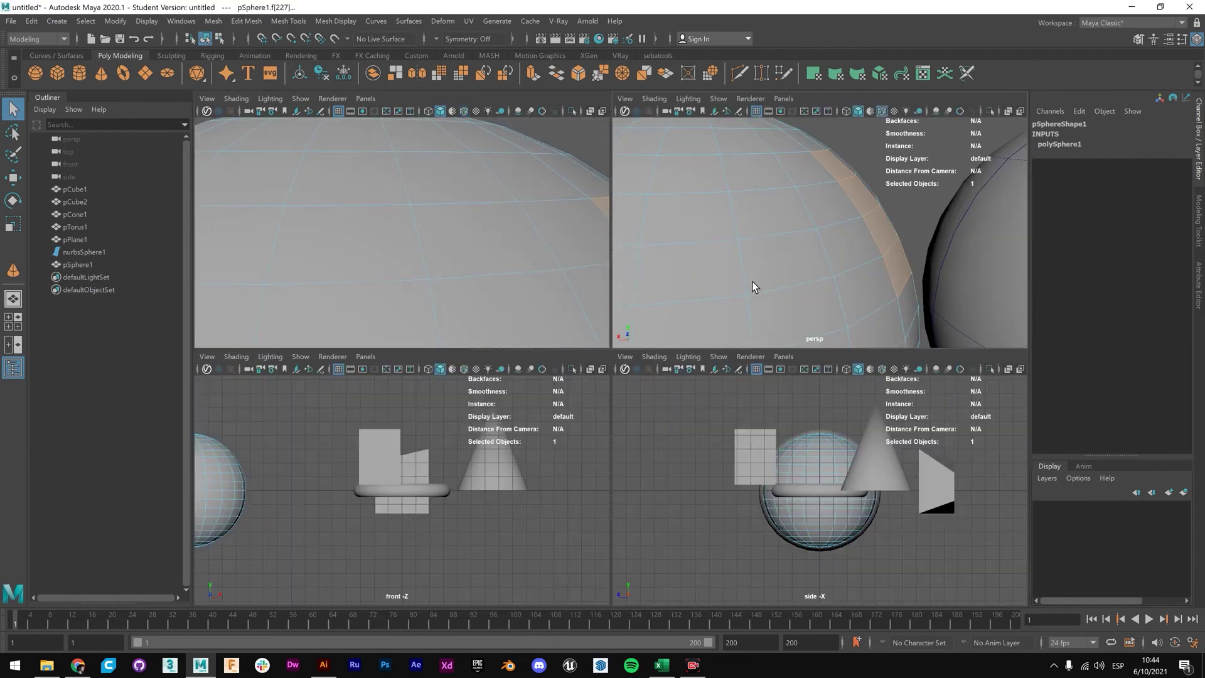
{"action": "key", "text": "space"}
{"action": "scroll", "coordinate": [725, 442], "scroll_direction": "down", "scroll_amount": 3}
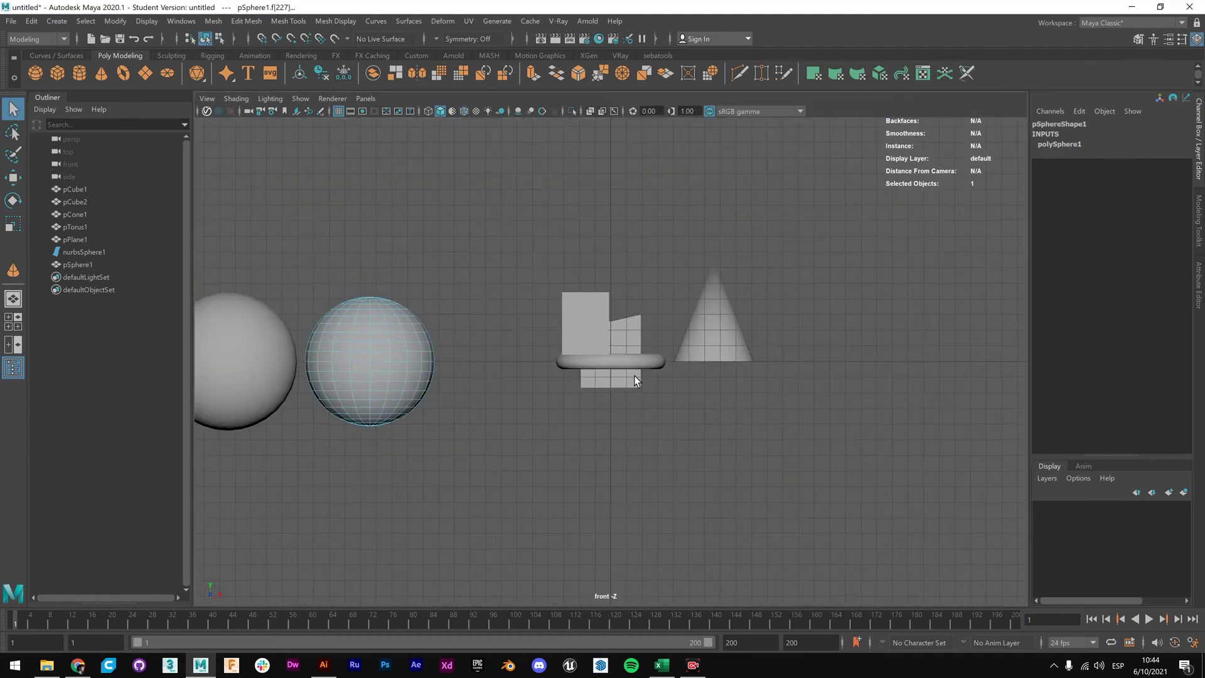
{"action": "middle_click_drag", "start_coordinate": [439, 361], "coordinate": [510, 364], "text": "alt"}
{"action": "scroll", "coordinate": [551, 350], "scroll_direction": "up", "scroll_amount": 2}
{"action": "scroll", "coordinate": [531, 355], "scroll_direction": "up", "scroll_amount": 3}
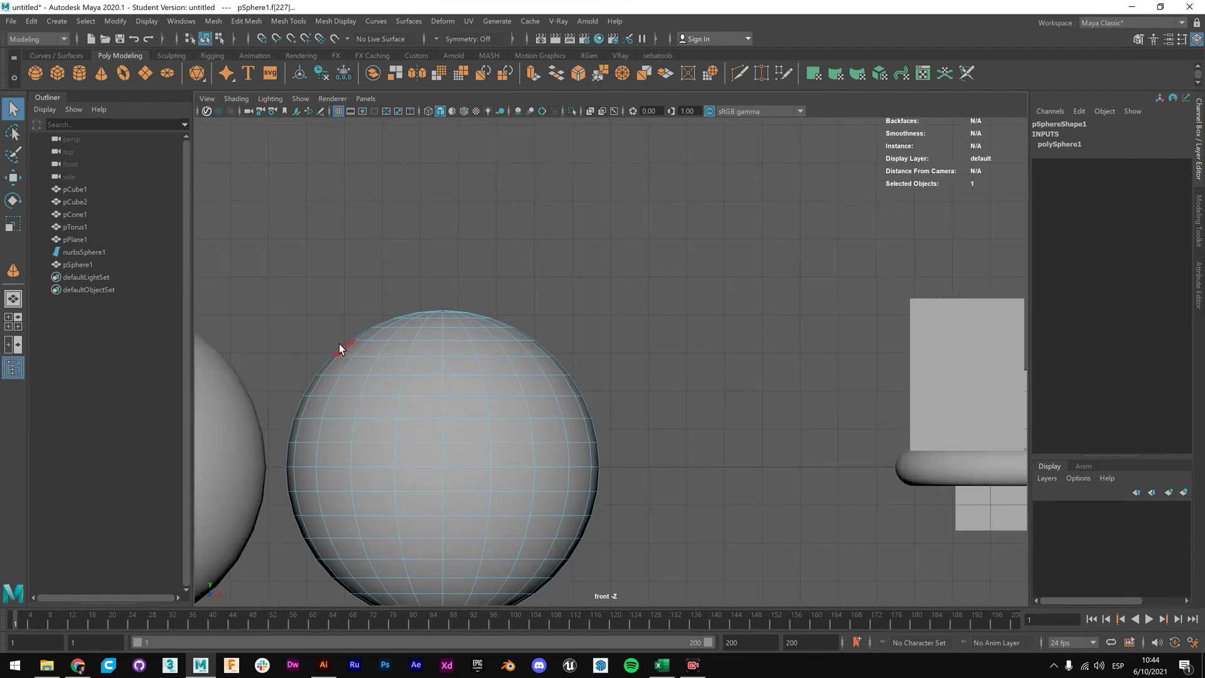
{"action": "middle_click_drag", "start_coordinate": [338, 343], "coordinate": [597, 337], "text": "alt"}
{"action": "scroll", "coordinate": [596, 336], "scroll_direction": "up", "scroll_amount": 2}
{"action": "scroll", "coordinate": [517, 378], "scroll_direction": "up", "scroll_amount": 4}
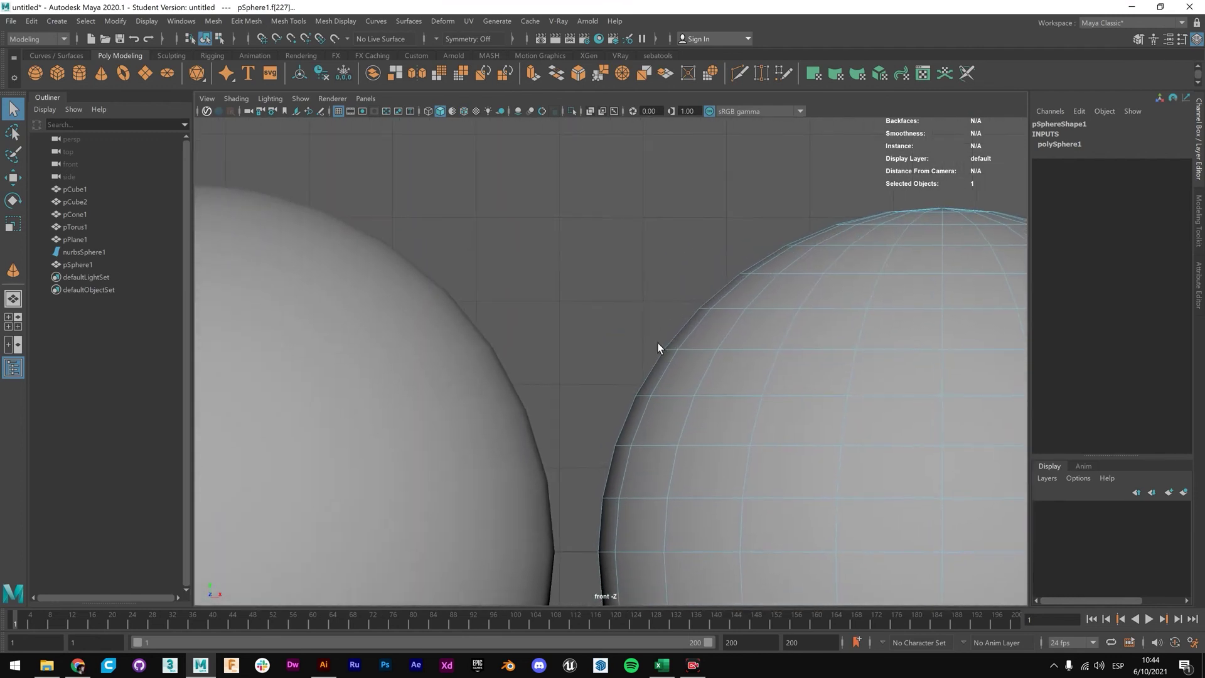
Select a run of faces along the polygon sphere's outline facing the NURBS sphere to examine its straight segments.
{"action": "left_click", "coordinate": [661, 415]}
{"action": "left_click", "coordinate": [669, 374]}
{"action": "scroll", "coordinate": [605, 364], "scroll_direction": "down", "scroll_amount": 5}
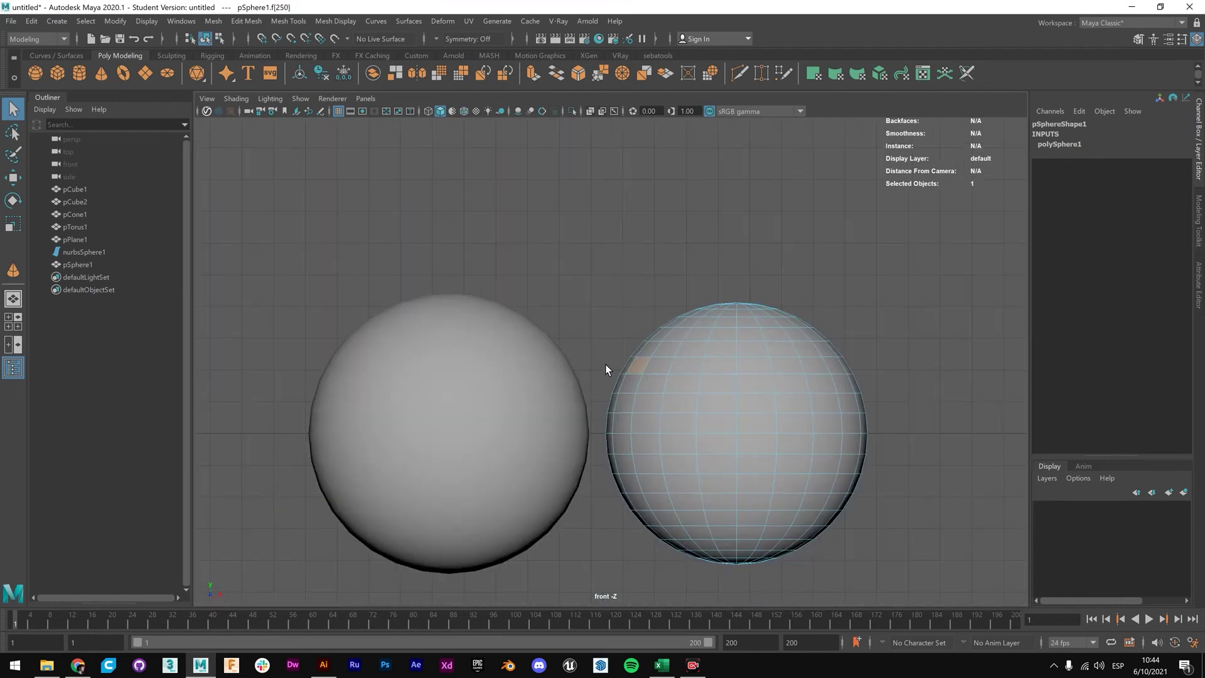
{"action": "scroll", "coordinate": [635, 360], "scroll_direction": "up", "scroll_amount": 5}
{"action": "scroll", "coordinate": [653, 356], "scroll_direction": "up", "scroll_amount": 2}
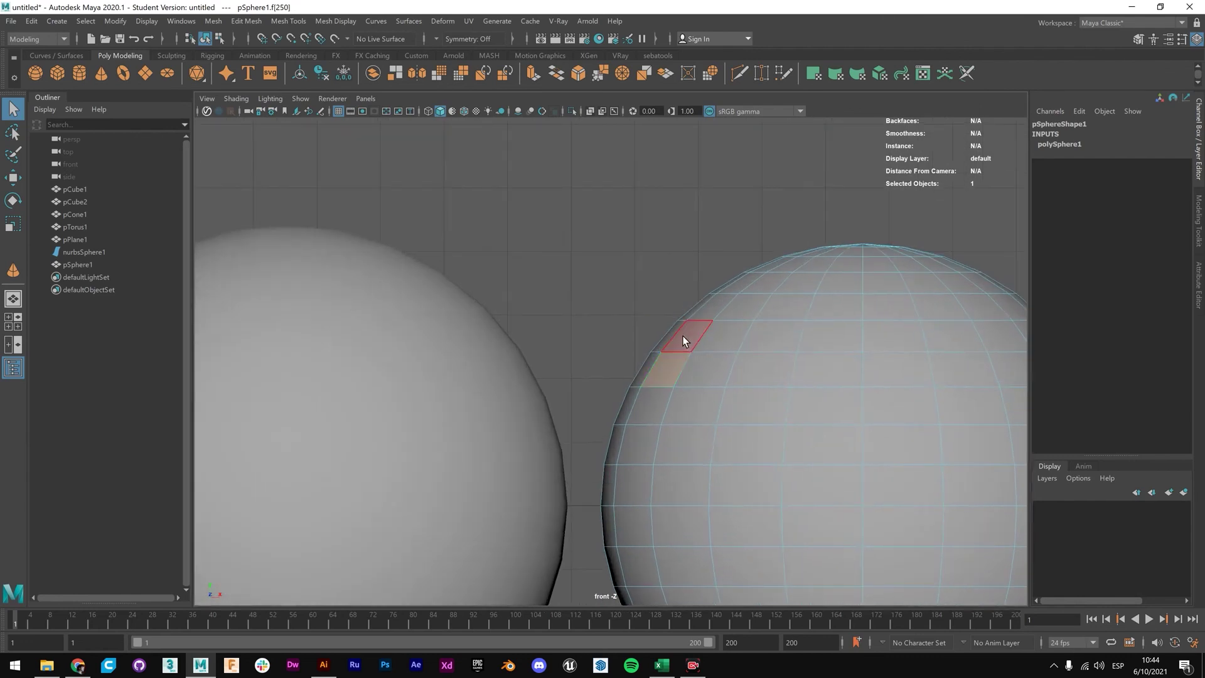
{"action": "left_click", "coordinate": [683, 339]}
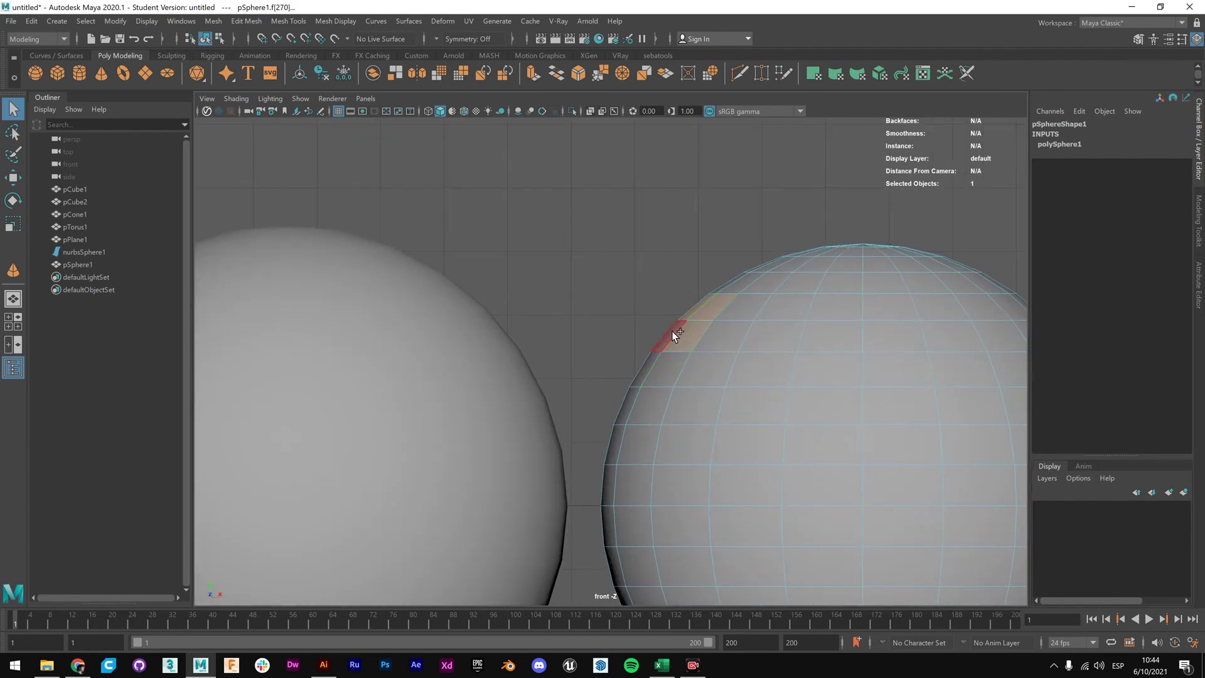
{"action": "left_click", "coordinate": [648, 368]}
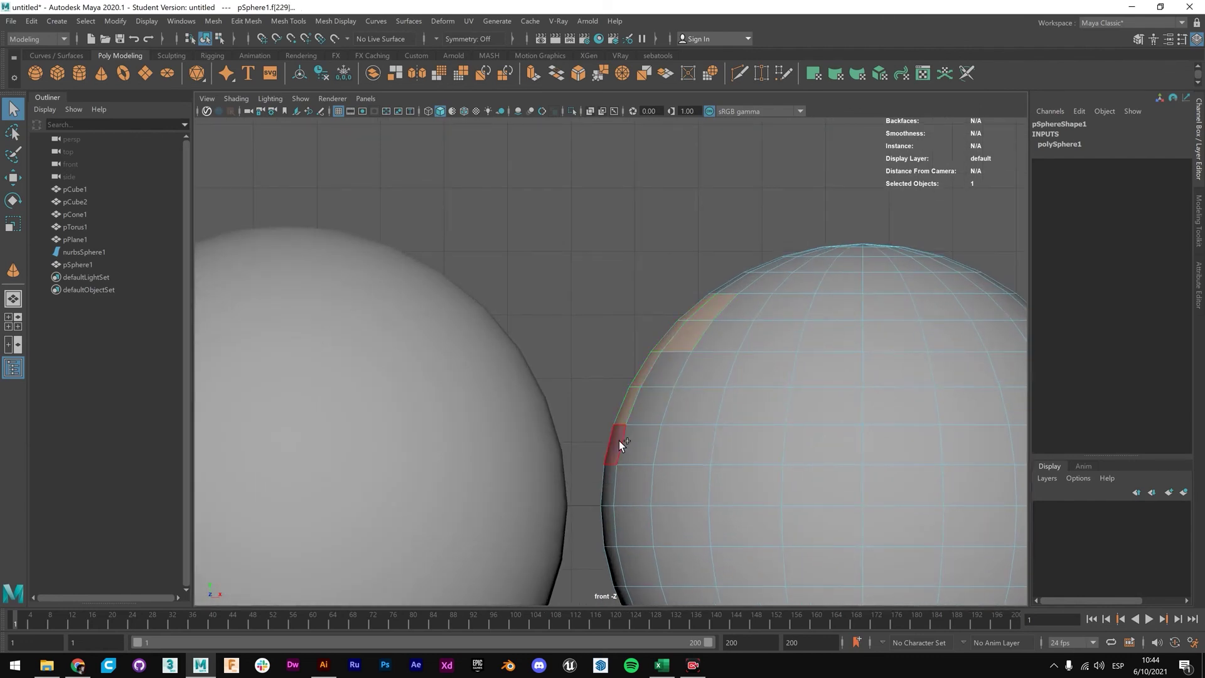
{"action": "scroll", "coordinate": [634, 386], "scroll_direction": "down", "scroll_amount": 5}
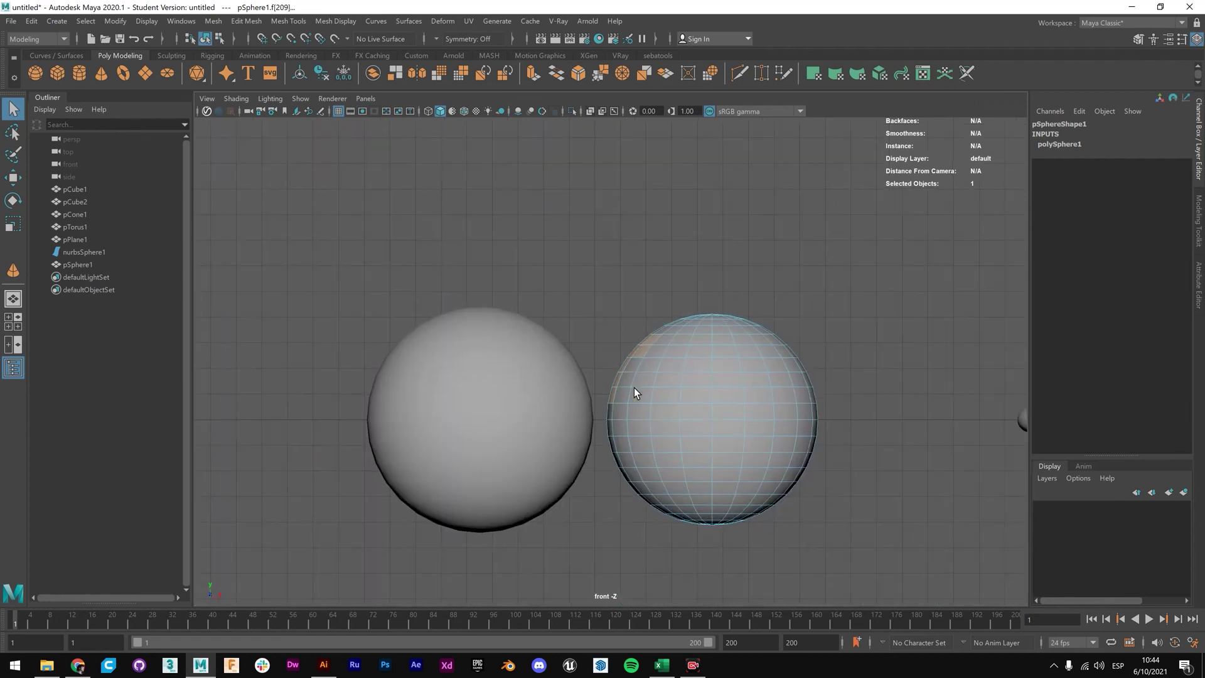
{"action": "scroll", "coordinate": [634, 386], "scroll_direction": "up", "scroll_amount": 5}
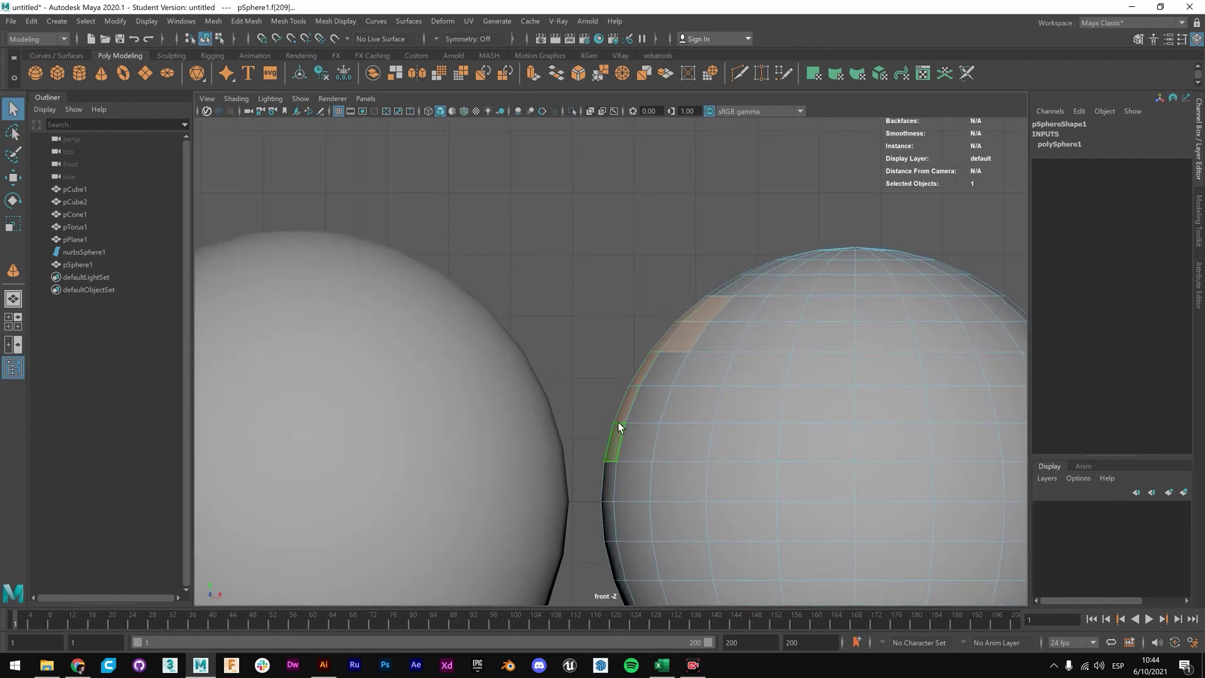
{"action": "left_click", "coordinate": [616, 432], "text": "shift"}
Return the polygon sphere to object mode and set its Subdivisions Axis to 12.
{"action": "right_click_drag", "start_coordinate": [726, 304], "coordinate": [788, 283]}
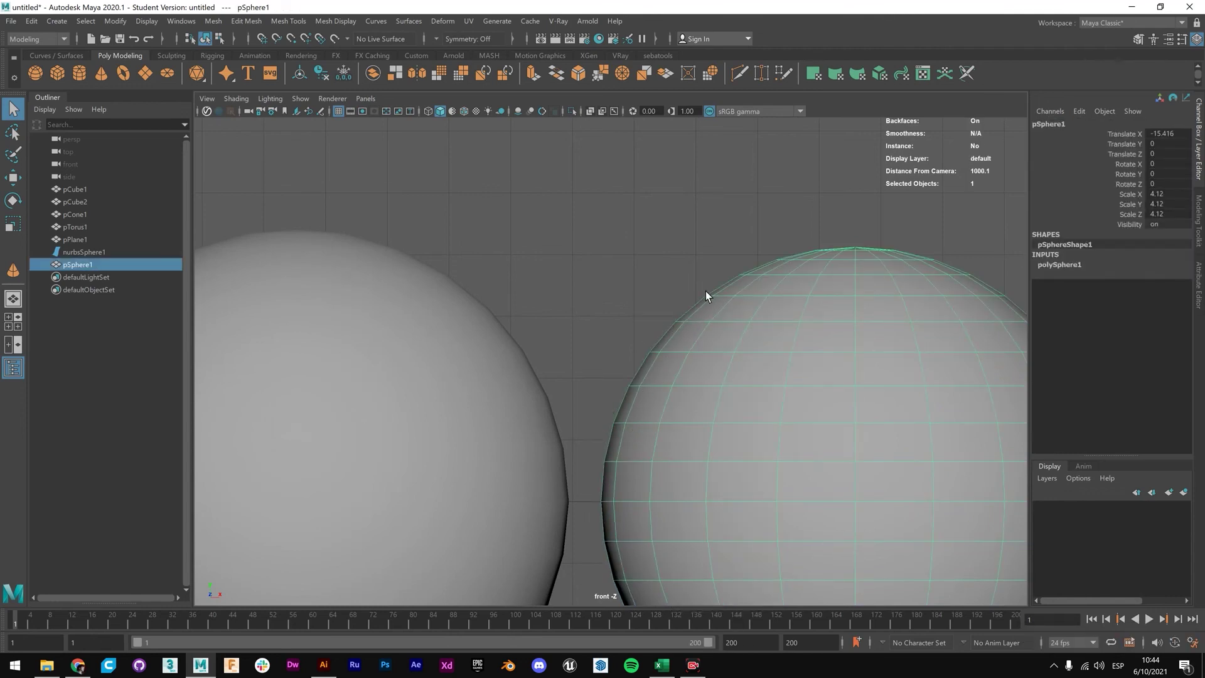
{"action": "left_click", "coordinate": [1059, 264]}
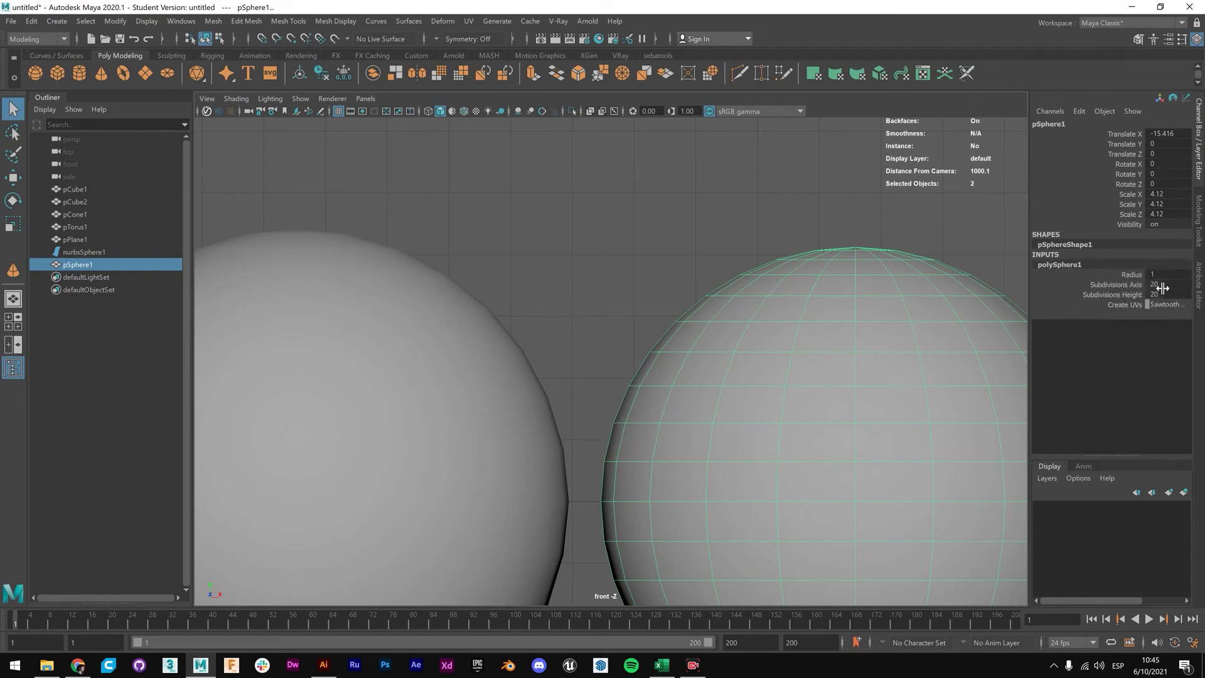
{"action": "left_click", "coordinate": [1166, 284]}
{"action": "type", "text": "18"}
{"action": "key", "text": "Return"}
{"action": "mouse_move", "coordinate": [1159, 284]}
{"action": "left_mouse_down", "text": "ctrl"}
{"action": "mouse_move", "coordinate": [1151, 292]}
{"action": "mouse_move", "coordinate": [1165, 294]}
{"action": "mouse_move", "coordinate": [1152, 295]}
{"action": "left_mouse_up", "text": "ctrl"}
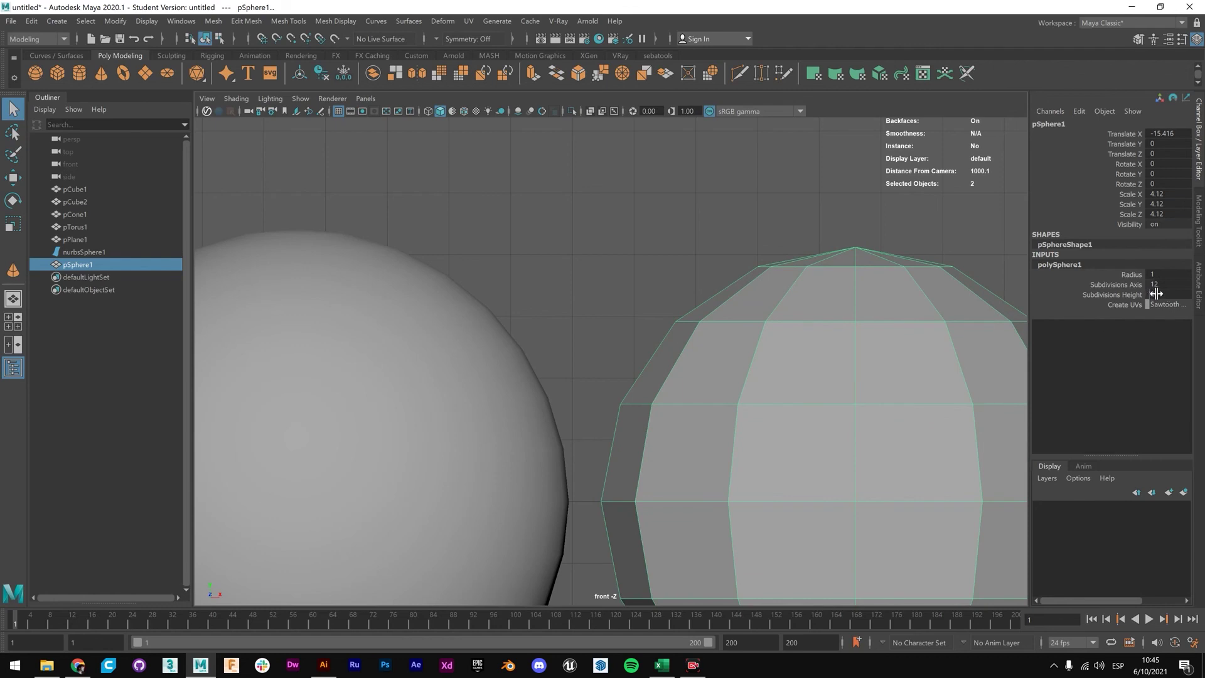
Set the polygon sphere's Subdivisions Height to 50 and compare its outline with the NURBS sphere.
{"action": "left_click_drag", "start_coordinate": [1156, 293], "coordinate": [1163, 294], "text": "ctrl"}
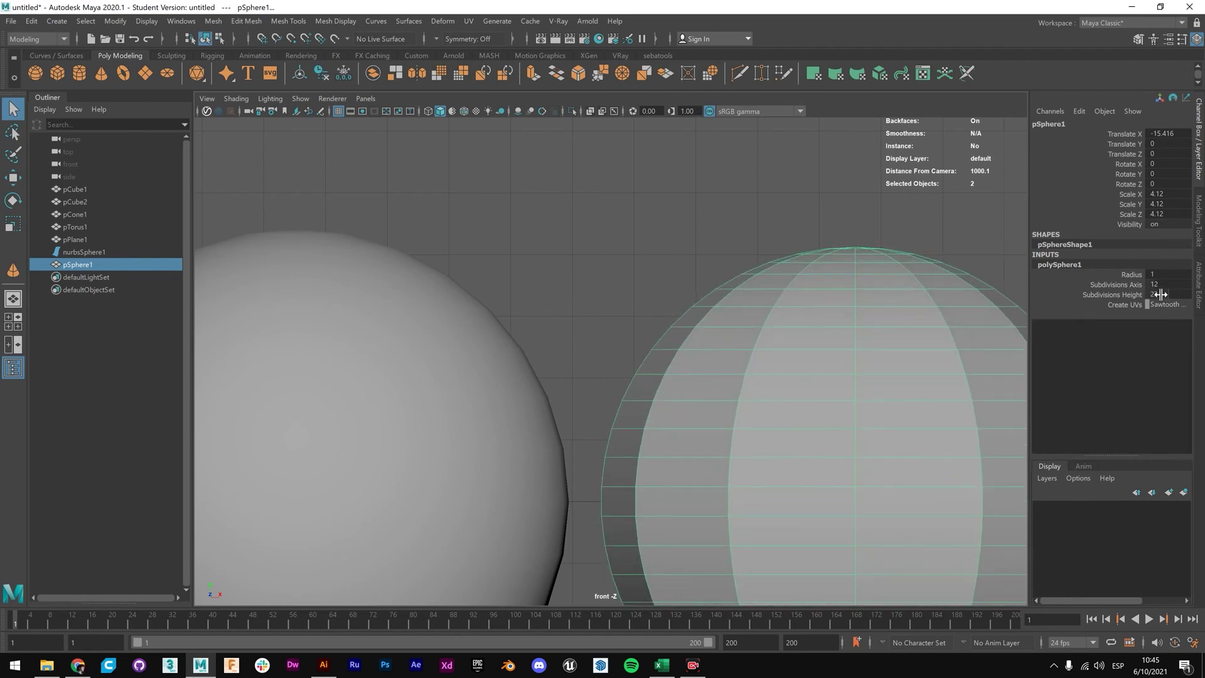
{"action": "left_click_drag", "start_coordinate": [1160, 295], "coordinate": [1159, 295], "text": "ctrl"}
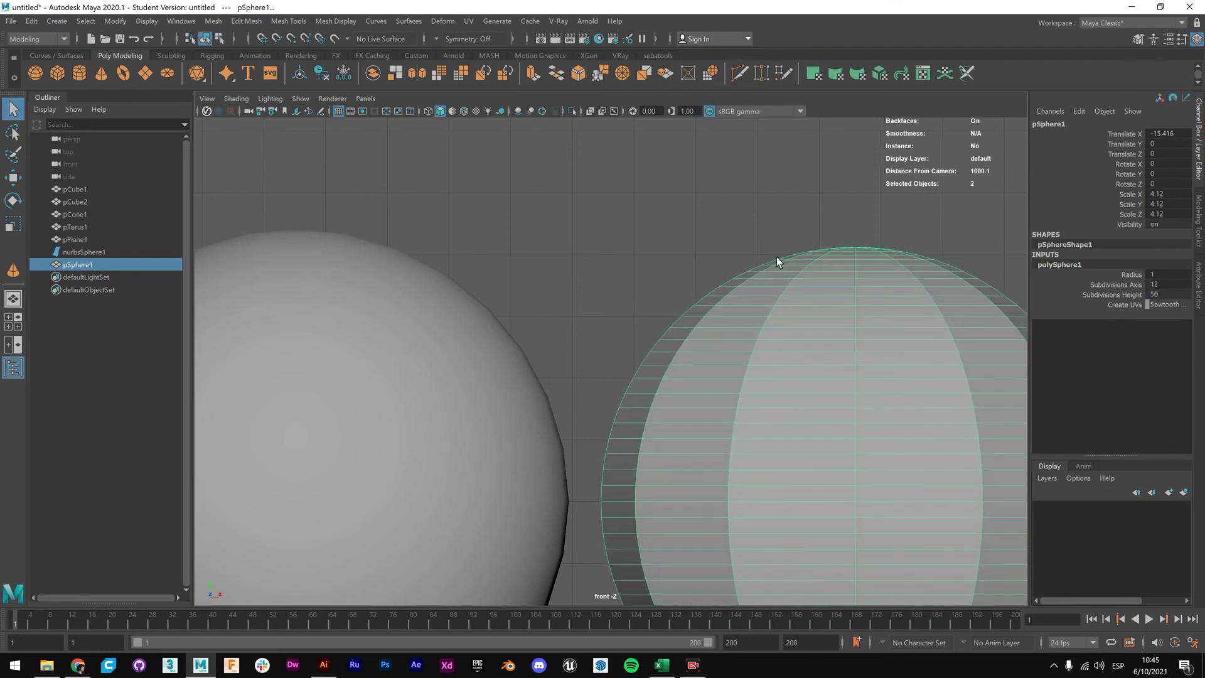
{"action": "scroll", "coordinate": [716, 303], "scroll_direction": "down", "scroll_amount": 5}
{"action": "scroll", "coordinate": [680, 344], "scroll_direction": "up", "scroll_amount": 4}
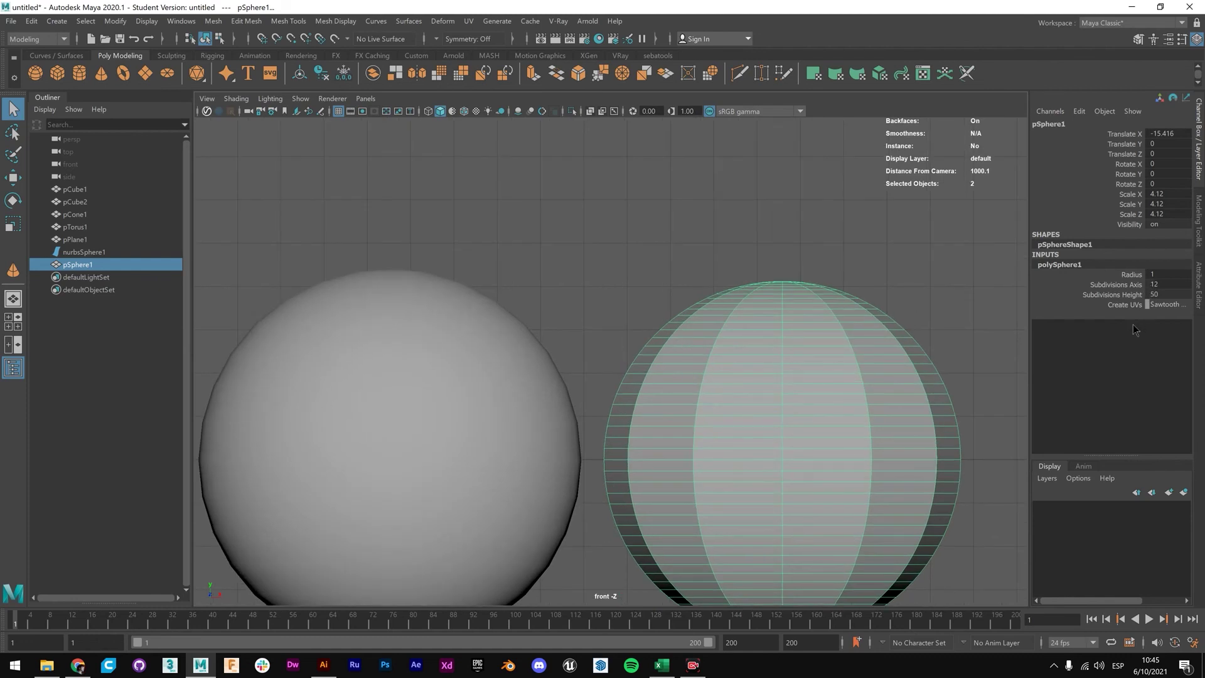
Select the NURBS sphere in the front view and examine the segments along its outline up close.
{"action": "scroll", "coordinate": [915, 310], "scroll_direction": "down", "scroll_amount": 3}
{"action": "left_click", "coordinate": [497, 367]}
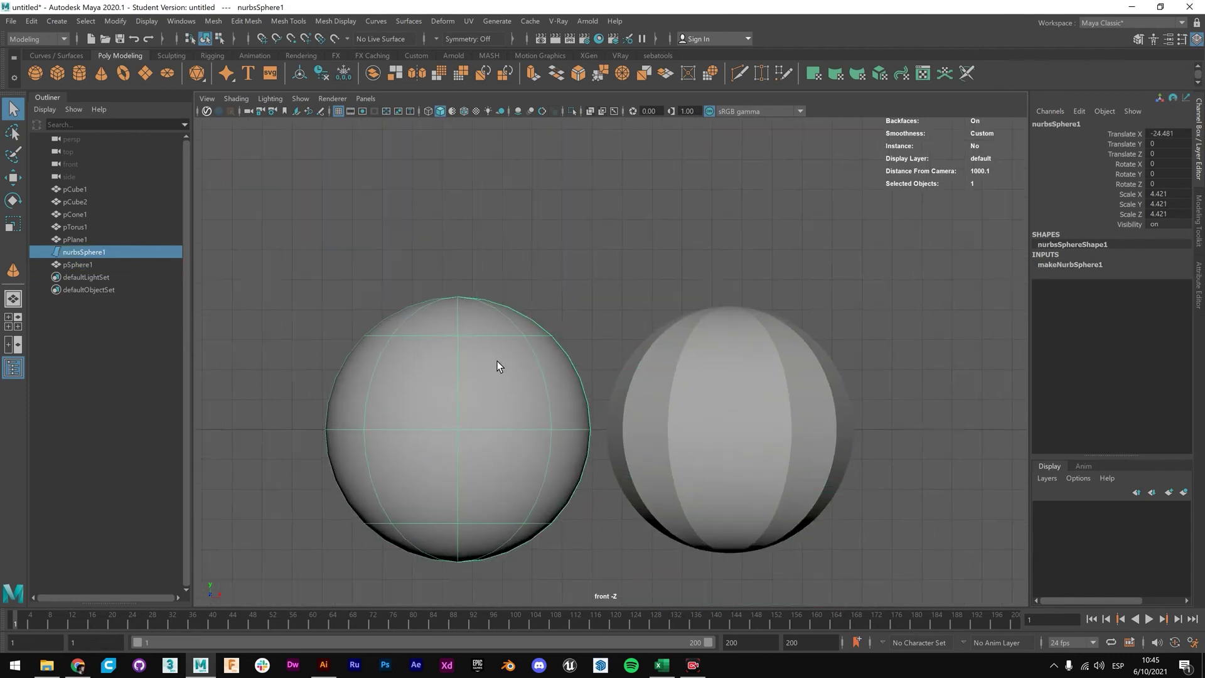
{"action": "scroll", "coordinate": [498, 360], "scroll_direction": "up", "scroll_amount": 5}
{"action": "middle_click_drag", "start_coordinate": [499, 360], "coordinate": [723, 296], "text": "alt"}
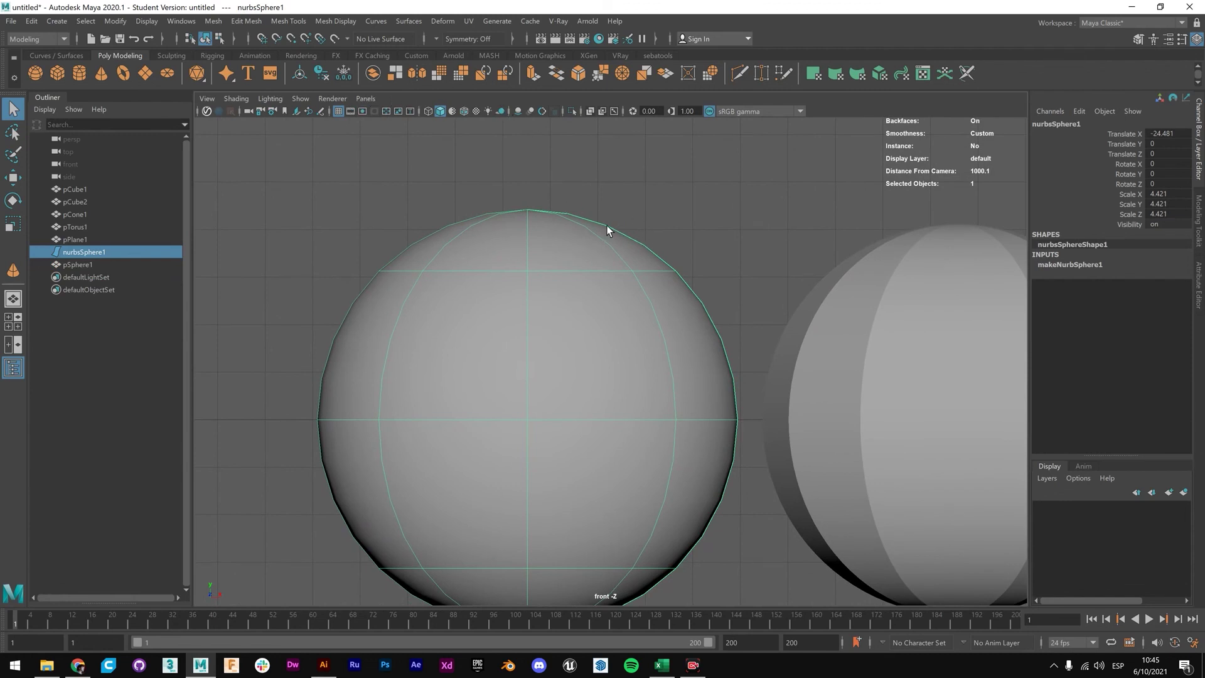
{"action": "scroll", "coordinate": [663, 286], "scroll_direction": "up", "scroll_amount": 2}
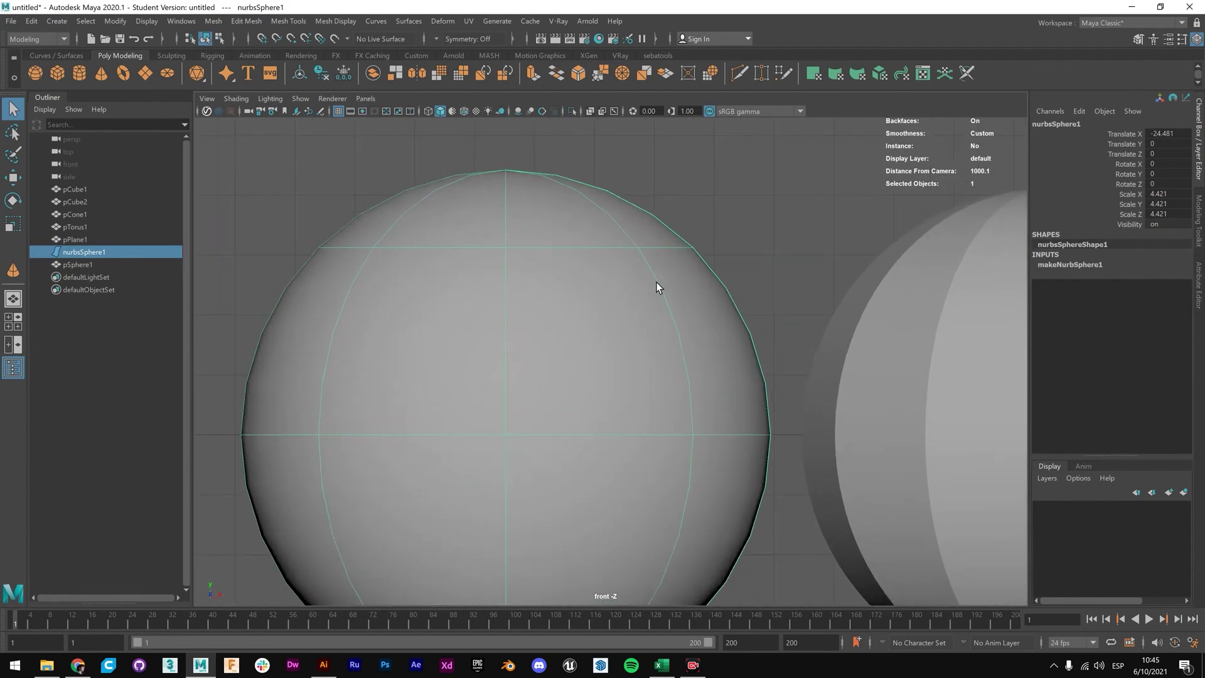
{"action": "scroll", "coordinate": [656, 287], "scroll_direction": "down", "scroll_amount": 4}
{"action": "scroll", "coordinate": [659, 293], "scroll_direction": "up", "scroll_amount": 2}
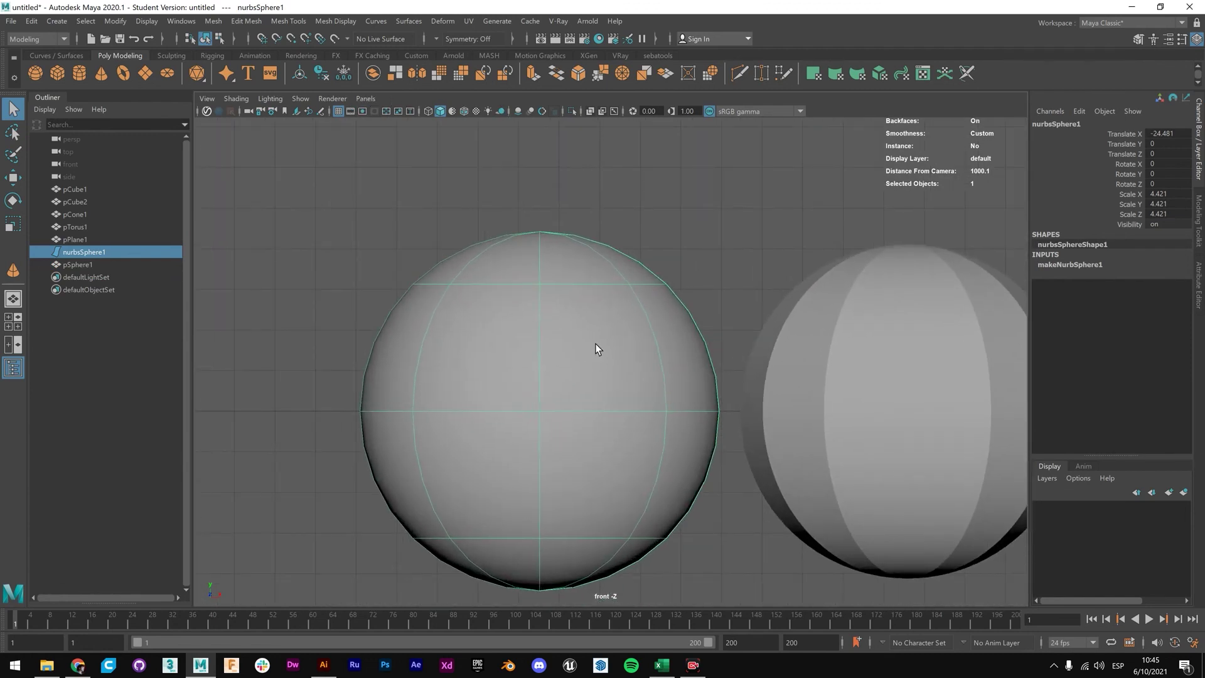
Return to the full-size perspective view, frame the NURBS sphere and show its control vertices for editing.
{"action": "key", "text": "space"}
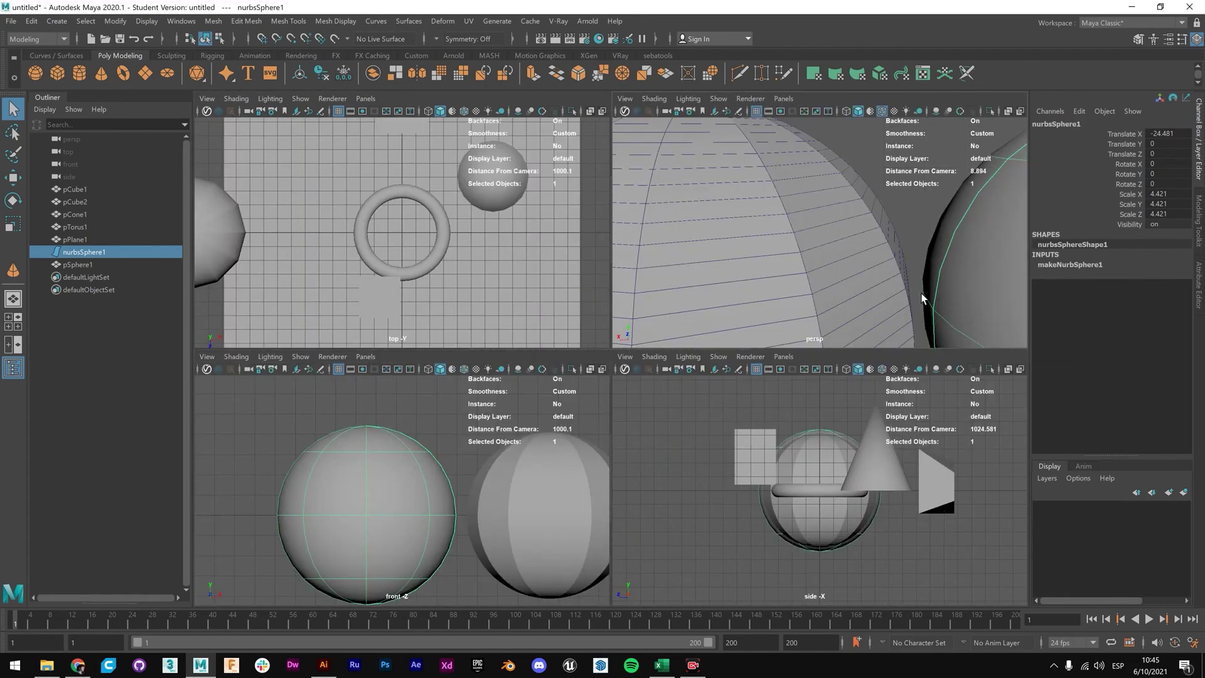
{"action": "key", "text": "space"}
{"action": "scroll", "coordinate": [619, 321], "scroll_direction": "down", "scroll_amount": 5}
{"action": "left_click_drag", "start_coordinate": [732, 334], "coordinate": [707, 234], "text": "alt"}
{"action": "middle_click_drag", "start_coordinate": [707, 234], "coordinate": [635, 424], "text": "alt"}
{"action": "left_click_drag", "start_coordinate": [635, 425], "coordinate": [587, 364], "text": "alt"}
{"action": "right_click_drag", "start_coordinate": [592, 372], "coordinate": [512, 353]}
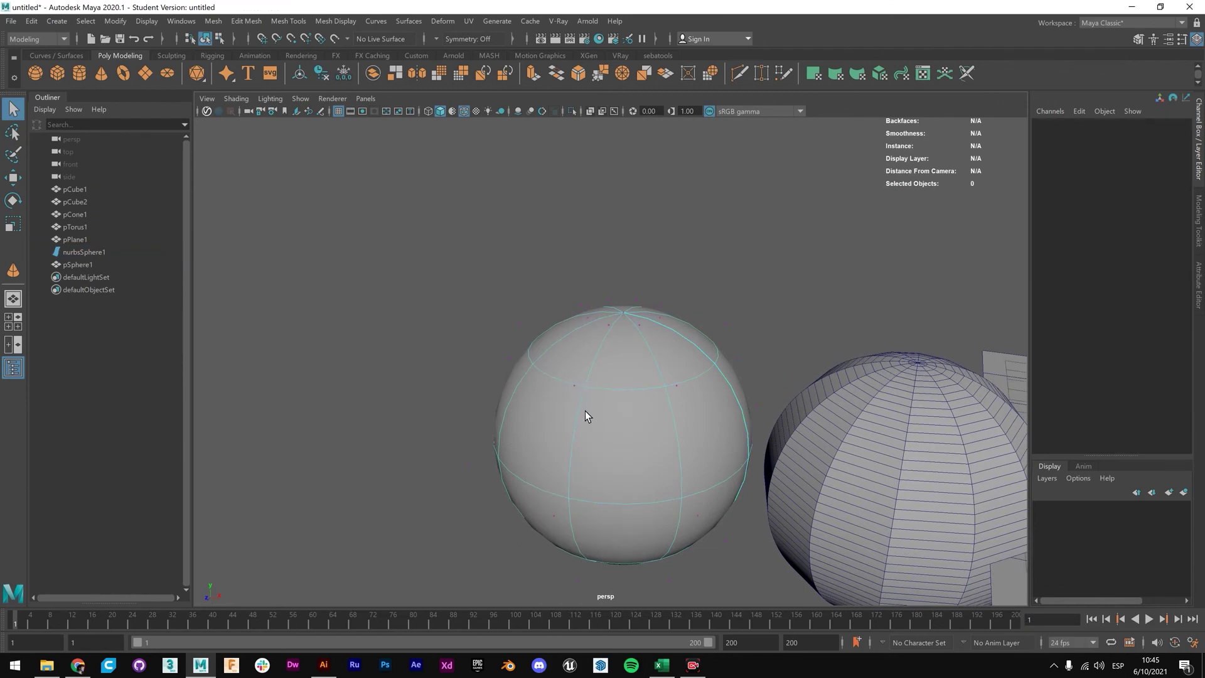
Move one control vertex on the NURBS sphere's upper side inward to dent the surface.
{"action": "left_click_drag", "start_coordinate": [586, 386], "coordinate": [501, 443], "text": "alt"}
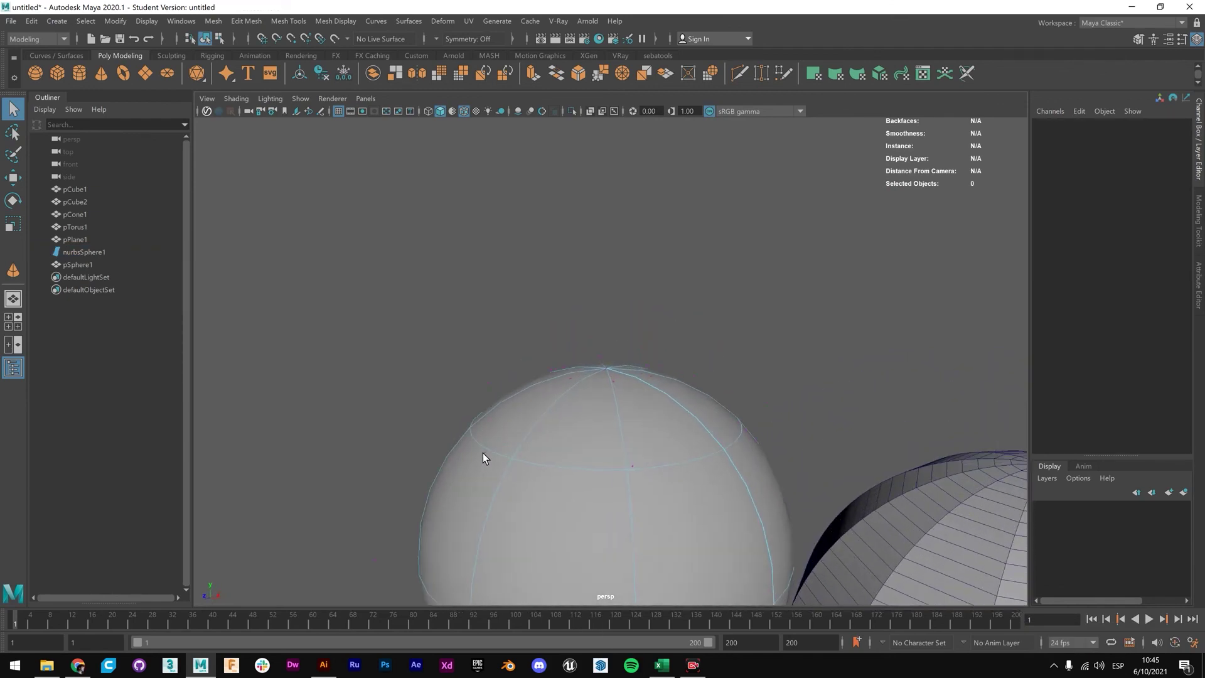
{"action": "left_click", "coordinate": [483, 453]}
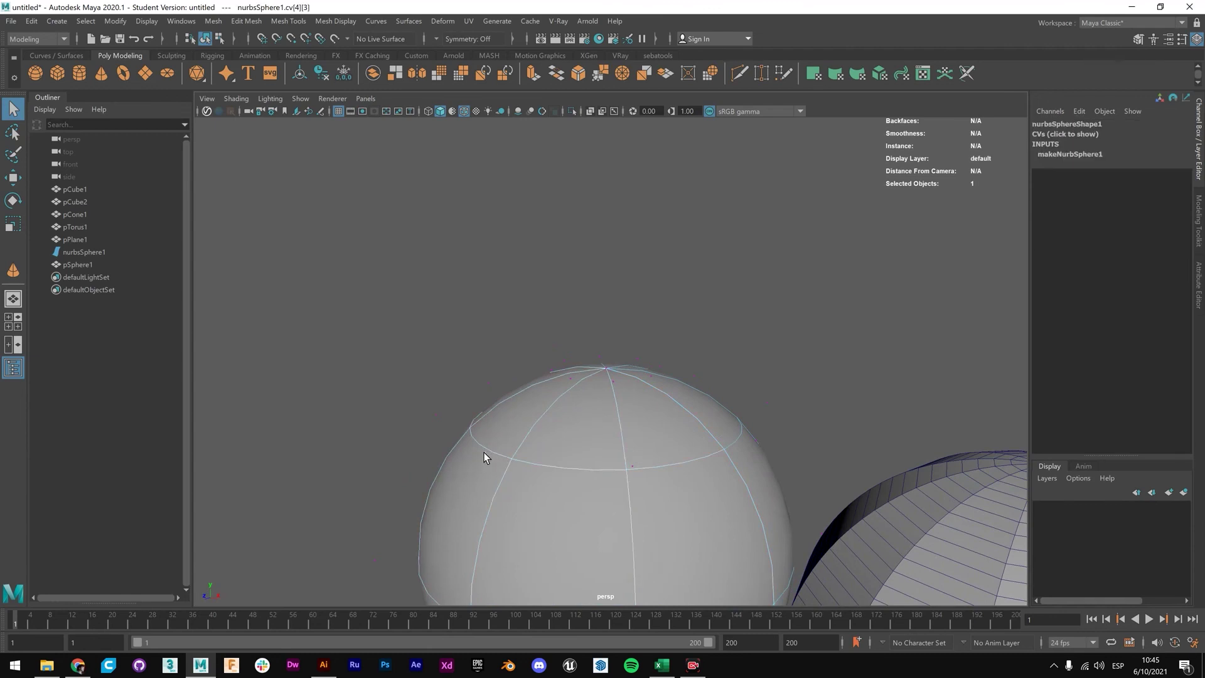
{"action": "left_click_drag", "start_coordinate": [546, 416], "coordinate": [573, 452], "text": "alt"}
{"action": "key", "text": "w"}
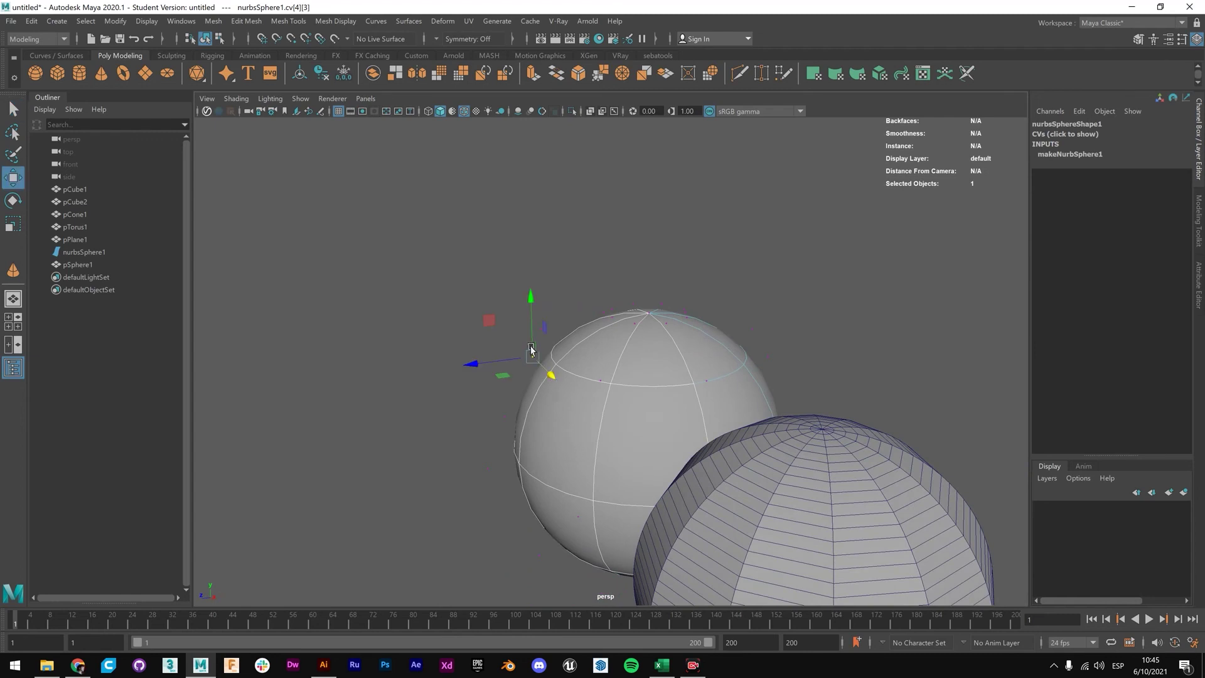
{"action": "scroll", "coordinate": [531, 350], "scroll_direction": "up", "scroll_amount": 5}
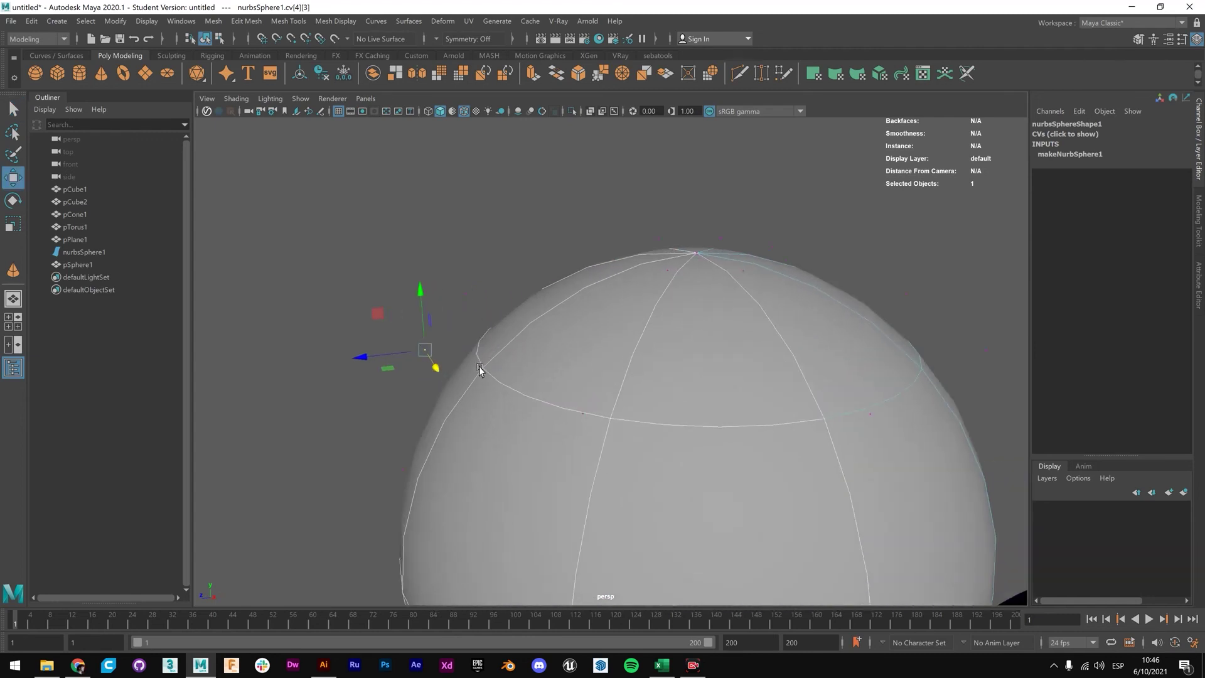
{"action": "right_click_drag", "start_coordinate": [480, 370], "coordinate": [438, 358]}
{"action": "left_click_drag", "start_coordinate": [365, 357], "coordinate": [572, 336]}
{"action": "scroll", "coordinate": [590, 345], "scroll_direction": "down", "scroll_amount": 4}
{"action": "left_click_drag", "start_coordinate": [633, 369], "coordinate": [577, 370], "text": "alt"}
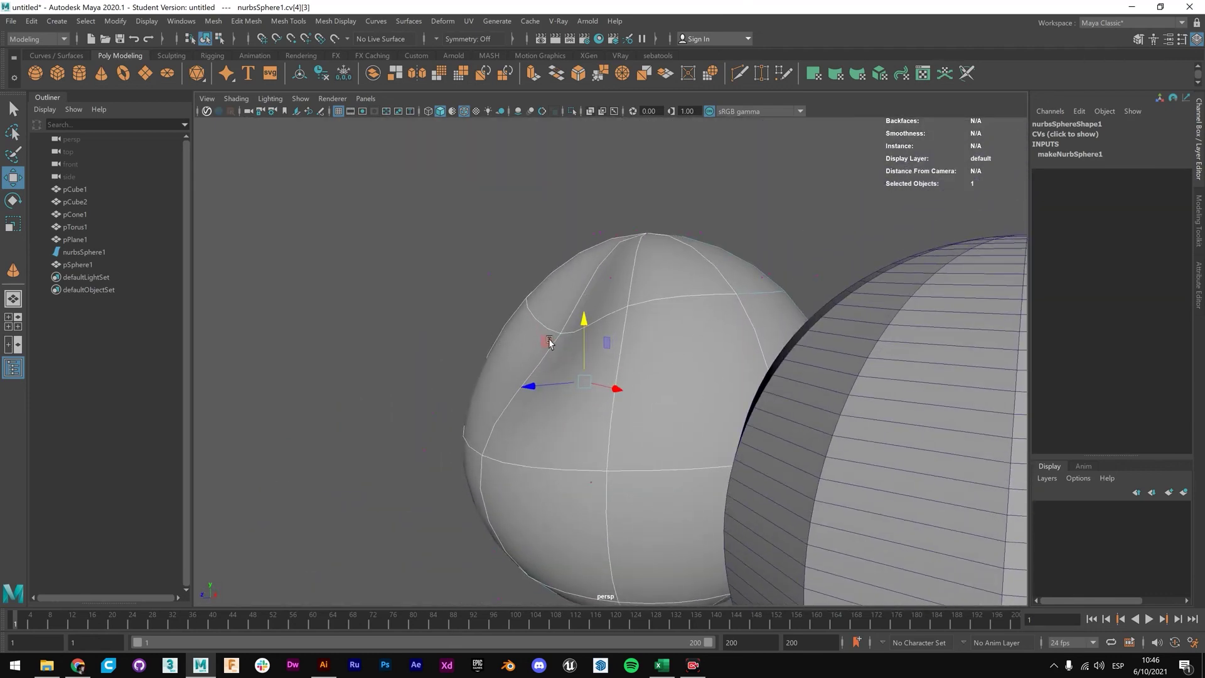
{"action": "scroll", "coordinate": [510, 318], "scroll_direction": "down", "scroll_amount": 3}
{"action": "left_click_drag", "start_coordinate": [659, 349], "coordinate": [640, 390], "text": "alt"}
{"action": "key", "text": "q"}
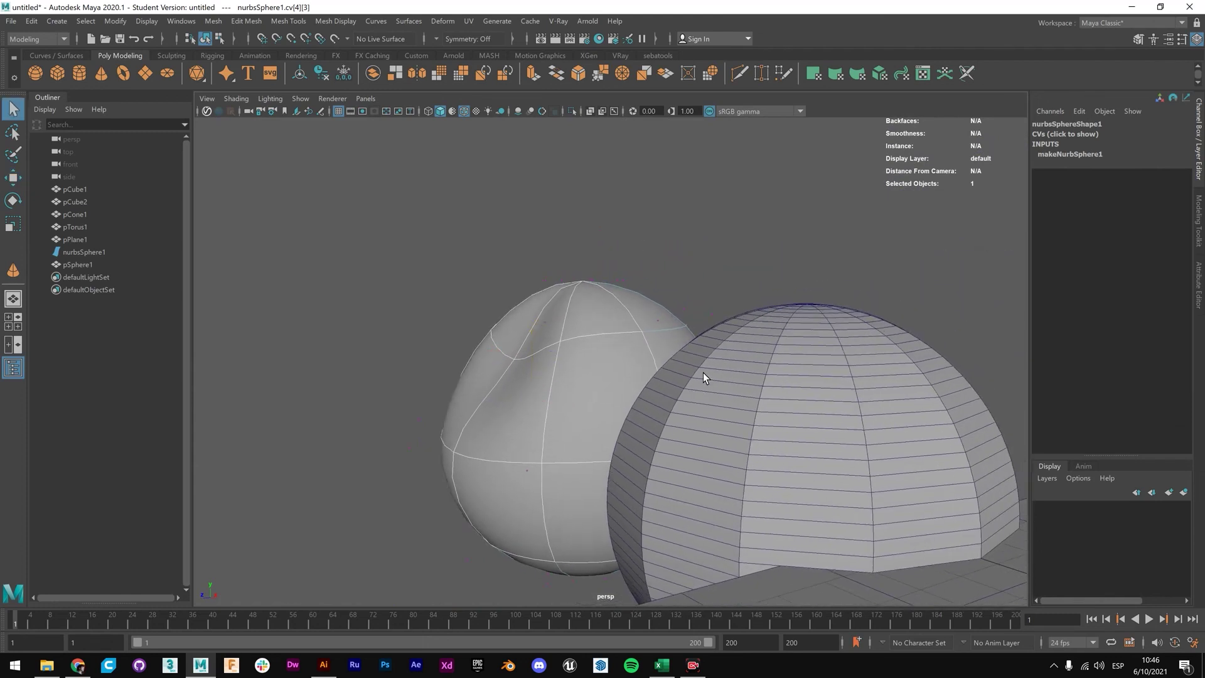
Switch the polygon sphere to vertex mode and push a single vertex on its upper side into the sphere.
{"action": "right_click", "coordinate": [702, 371]}
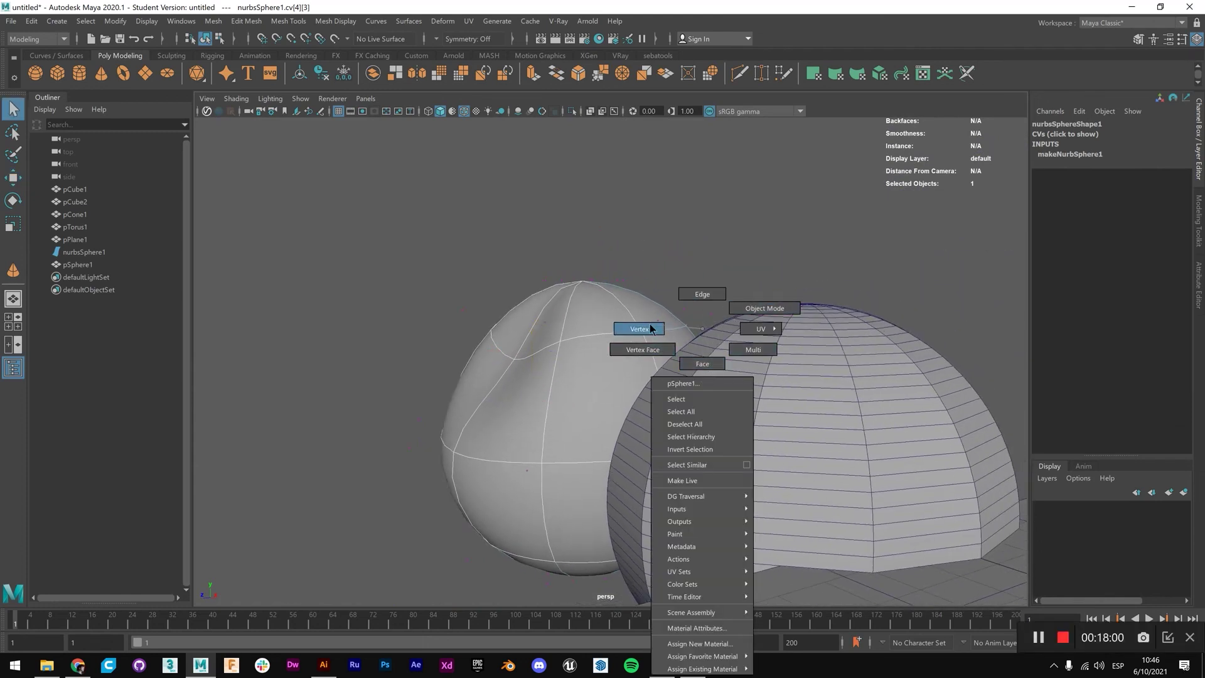
{"action": "left_click", "coordinate": [639, 329]}
{"action": "left_click", "coordinate": [699, 369]}
{"action": "key", "text": "w"}
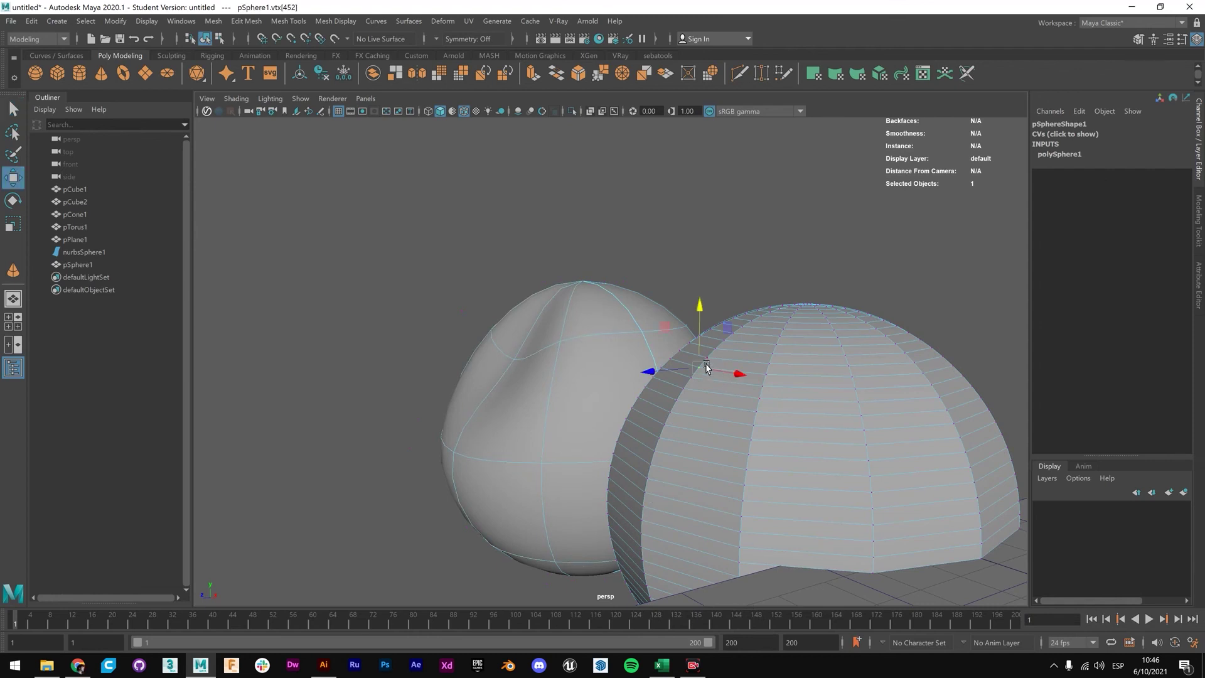
{"action": "scroll", "coordinate": [744, 314], "scroll_direction": "up", "scroll_amount": 1}
{"action": "left_click_drag", "start_coordinate": [730, 314], "coordinate": [811, 372]}
{"action": "scroll", "coordinate": [478, 334], "scroll_direction": "up", "scroll_amount": 3}
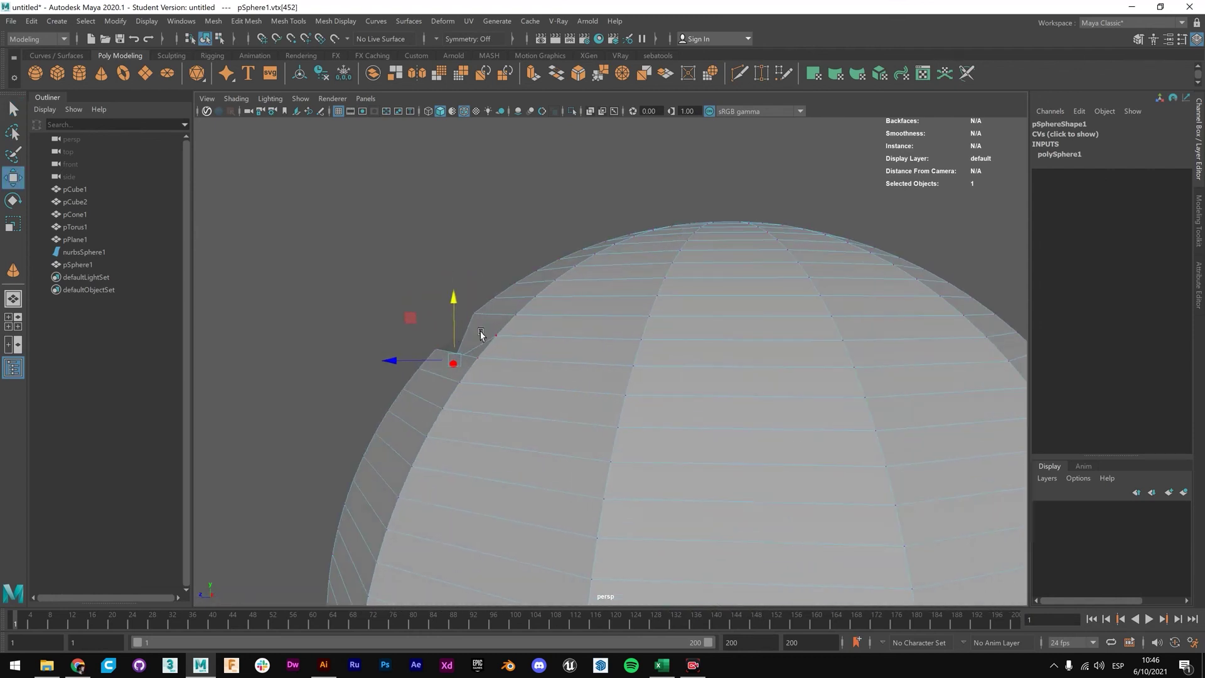
{"action": "left_click_drag", "start_coordinate": [513, 334], "coordinate": [573, 370], "text": "alt"}
{"action": "left_click_drag", "start_coordinate": [533, 425], "coordinate": [552, 414]}
{"action": "left_click_drag", "start_coordinate": [585, 359], "coordinate": [608, 355]}
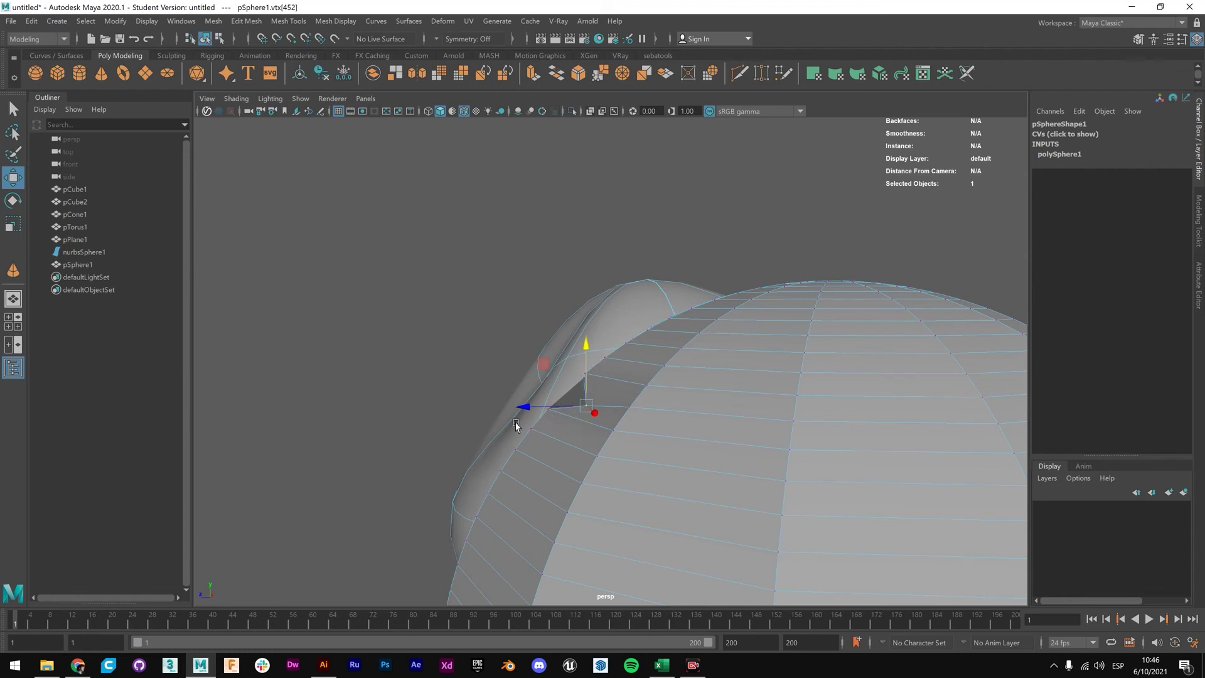
{"action": "left_click_drag", "start_coordinate": [540, 416], "coordinate": [565, 411], "text": "alt"}
{"action": "key", "text": "q"}
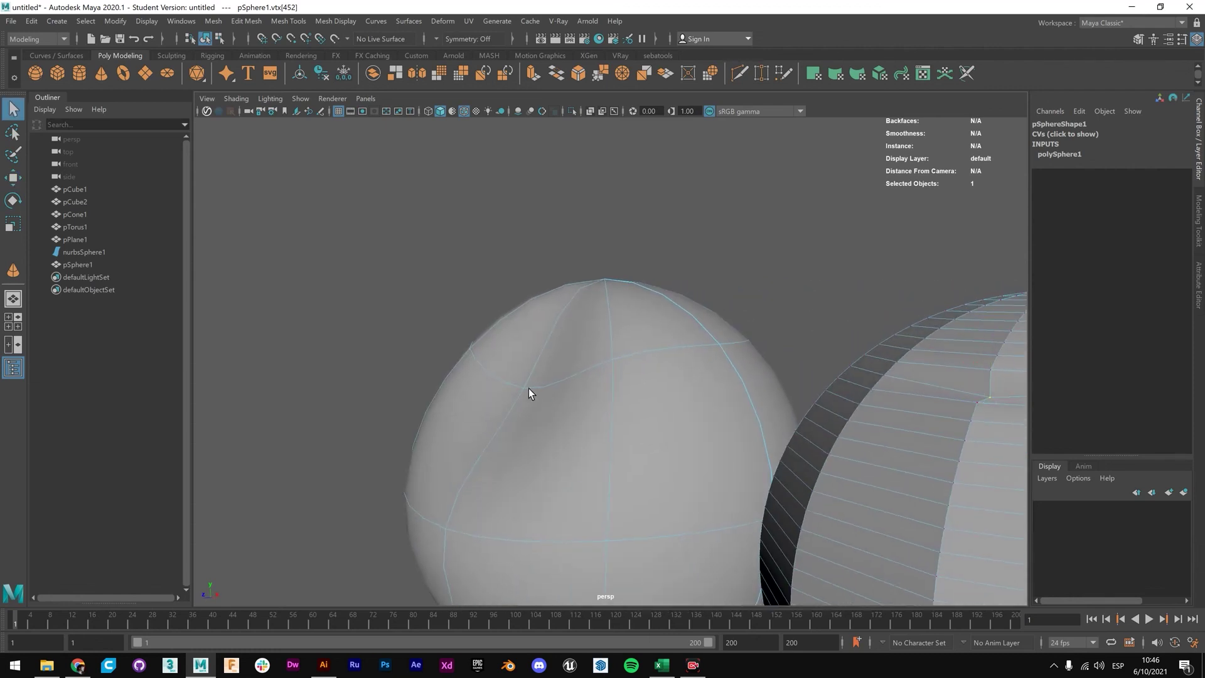
Pick another upper control vertex of the NURBS sphere, beside the dent, and pull it down to deform the surface further.
{"action": "left_click", "coordinate": [525, 384]}
{"action": "right_click", "coordinate": [525, 384]}
{"action": "right_click_drag", "start_coordinate": [526, 387], "coordinate": [470, 355]}
{"action": "left_click", "coordinate": [603, 328]}
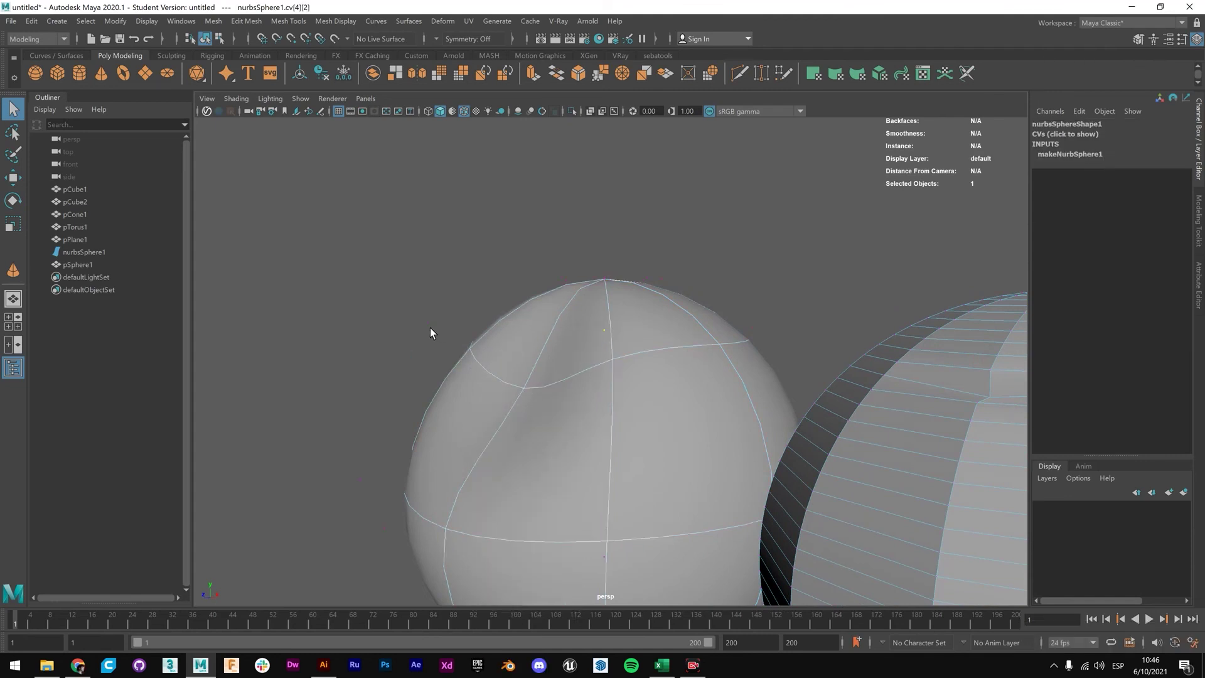
{"action": "left_click", "coordinate": [427, 322]}
{"action": "middle_click_drag", "start_coordinate": [633, 377], "coordinate": [693, 381], "text": "alt"}
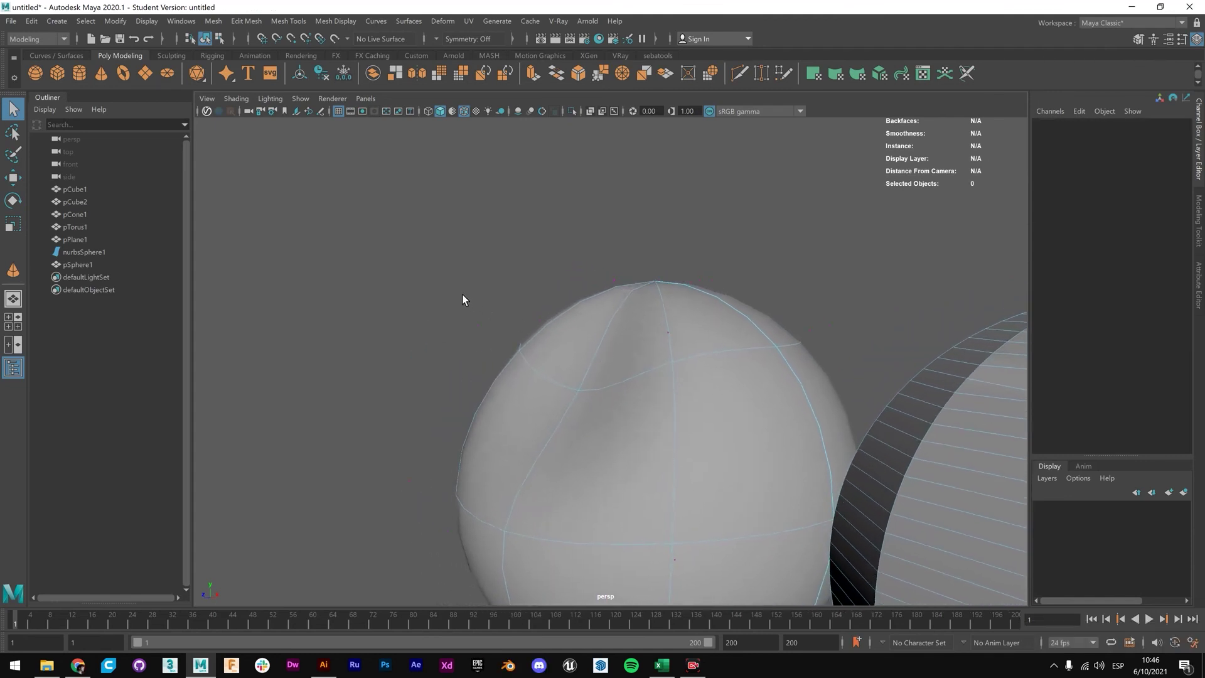
{"action": "left_click", "coordinate": [479, 324]}
{"action": "key", "text": "w"}
{"action": "left_click_drag", "start_coordinate": [475, 276], "coordinate": [527, 382]}
Compare the deformed NURBS surface with the polygon sphere's faceted mesh from close up and from several angles.
{"action": "scroll", "coordinate": [539, 339], "scroll_direction": "down", "scroll_amount": 3}
{"action": "scroll", "coordinate": [538, 331], "scroll_direction": "up", "scroll_amount": 5}
{"action": "scroll", "coordinate": [536, 330], "scroll_direction": "down", "scroll_amount": 2}
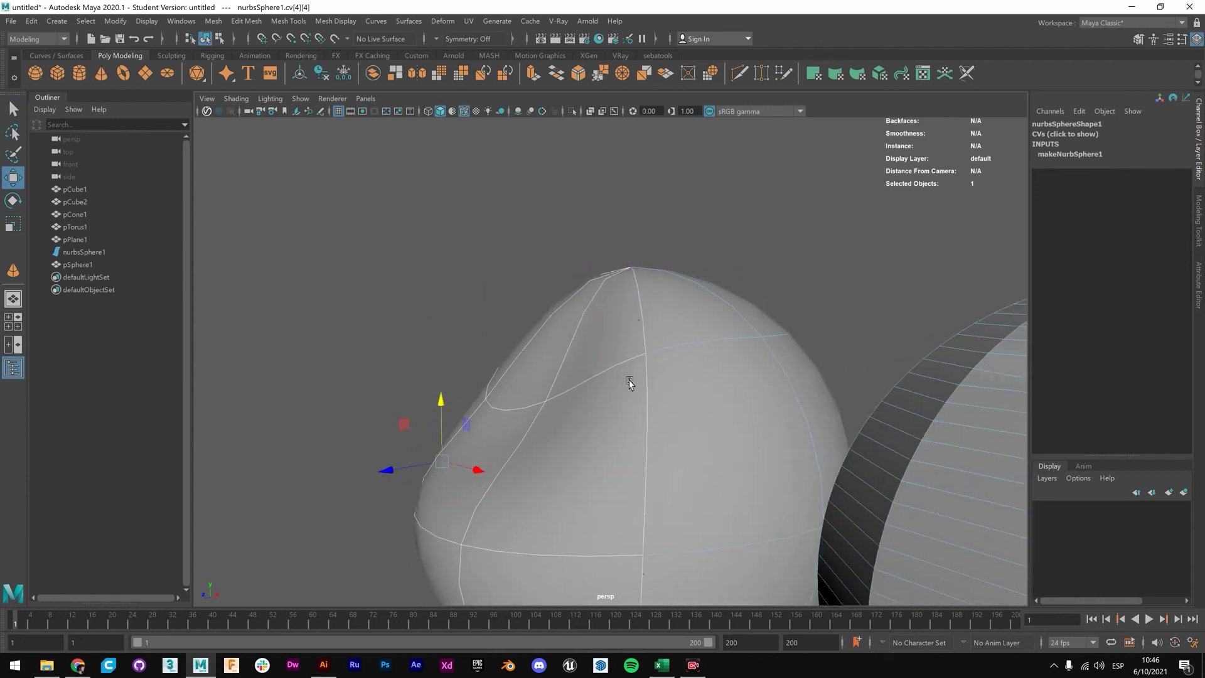
{"action": "scroll", "coordinate": [471, 379], "scroll_direction": "up", "scroll_amount": 3}
{"action": "scroll", "coordinate": [711, 340], "scroll_direction": "up", "scroll_amount": 3}
{"action": "left_click_drag", "start_coordinate": [624, 360], "coordinate": [626, 361], "text": "alt"}
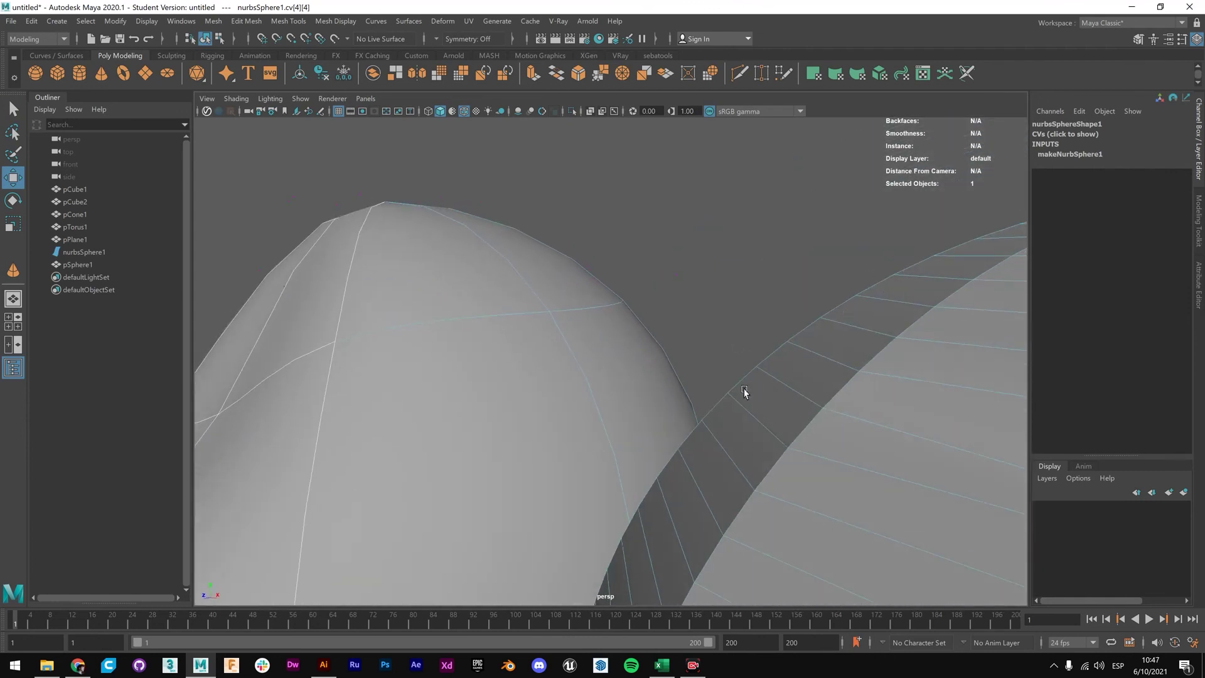
{"action": "scroll", "coordinate": [732, 370], "scroll_direction": "down", "scroll_amount": 8}
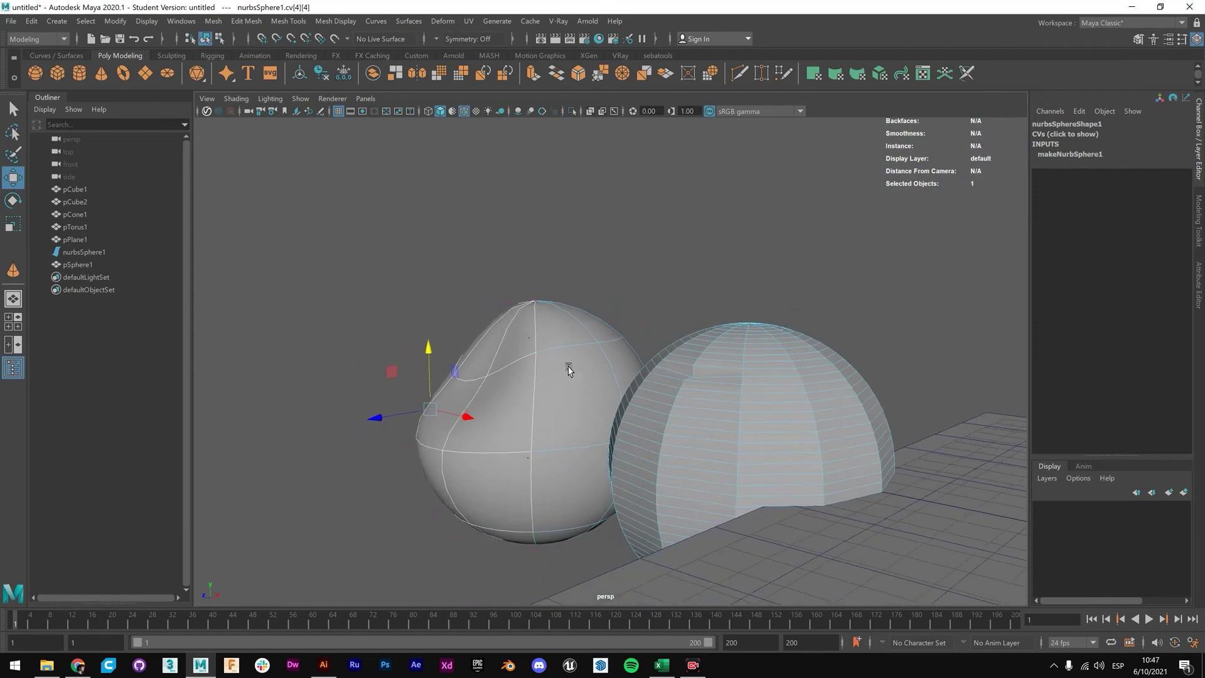
{"action": "mouse_move", "coordinate": [613, 358]}
{"action": "left_mouse_down", "text": "alt"}
{"action": "mouse_move", "coordinate": [572, 357]}
{"action": "mouse_move", "coordinate": [619, 357]}
{"action": "mouse_move", "coordinate": [605, 358]}
{"action": "left_mouse_up", "text": "alt"}
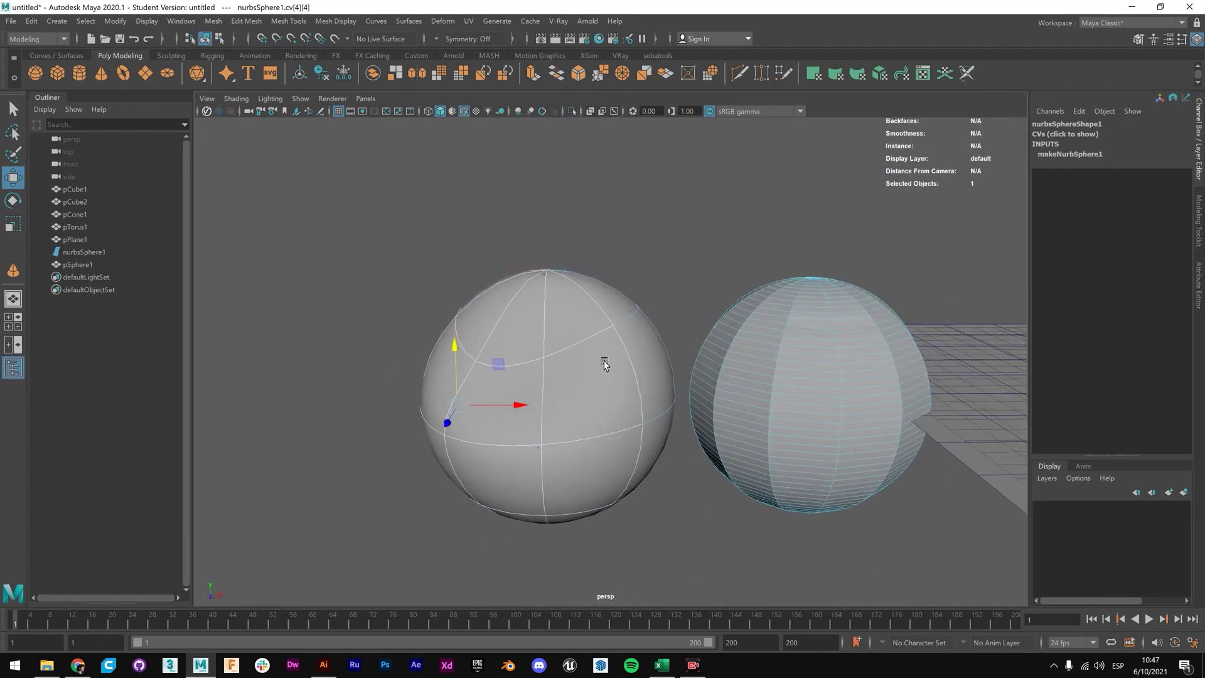
Return the NURBS and polygon spheres to object mode and select the NURBS sphere.
{"action": "key", "text": "q"}
{"action": "right_click_drag", "start_coordinate": [549, 311], "coordinate": [496, 314]}
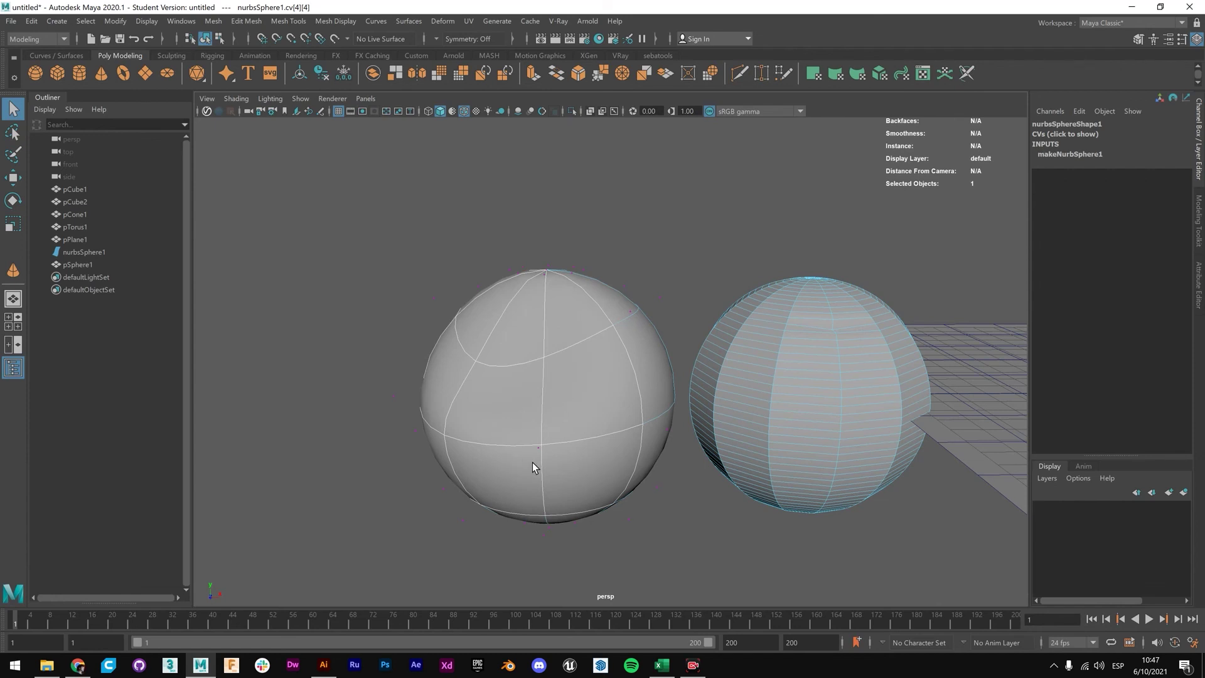
{"action": "scroll", "coordinate": [548, 339], "scroll_direction": "up", "scroll_amount": 3}
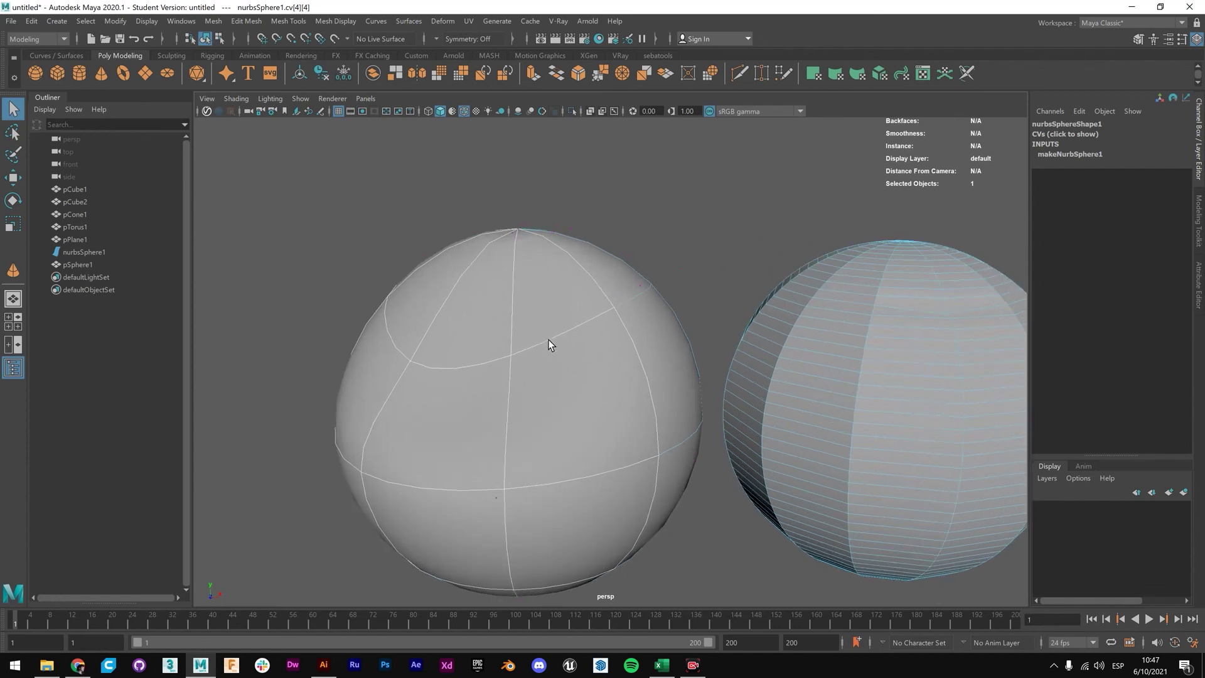
{"action": "left_click", "coordinate": [679, 235]}
{"action": "right_click", "coordinate": [618, 283]}
{"action": "right_click_drag", "start_coordinate": [617, 285], "coordinate": [671, 251]}
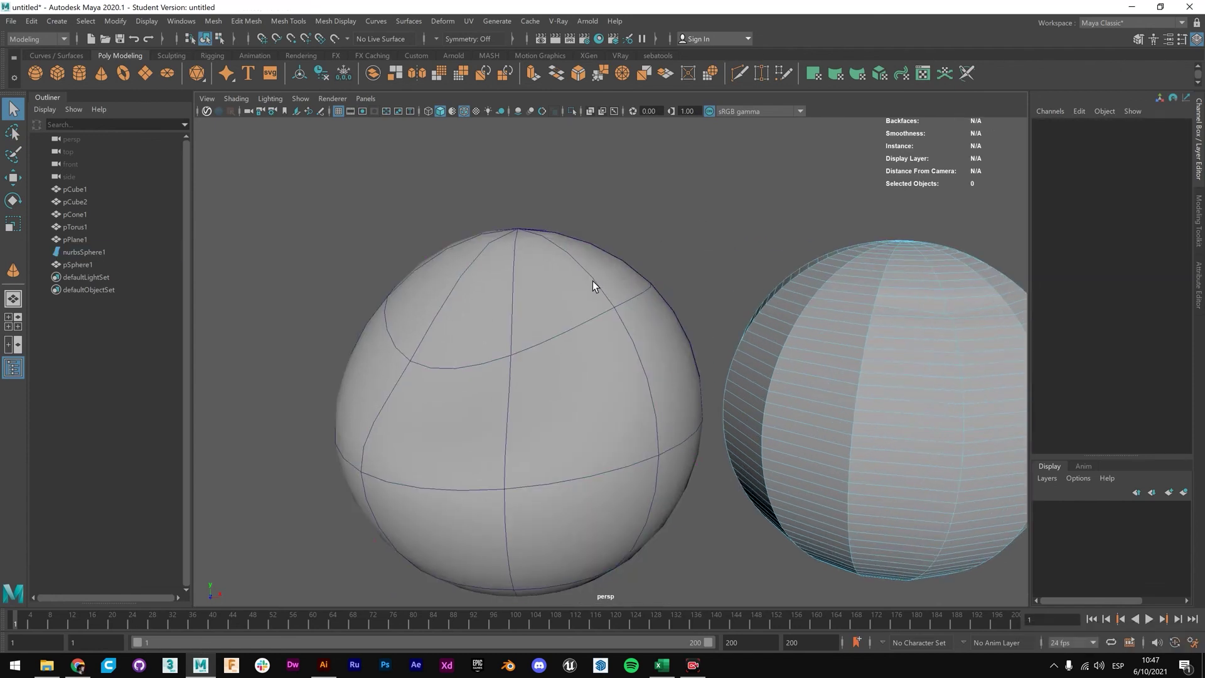
{"action": "left_click_drag", "start_coordinate": [531, 329], "coordinate": [552, 305], "text": "alt"}
{"action": "left_click_drag", "start_coordinate": [534, 458], "coordinate": [572, 453], "text": "alt"}
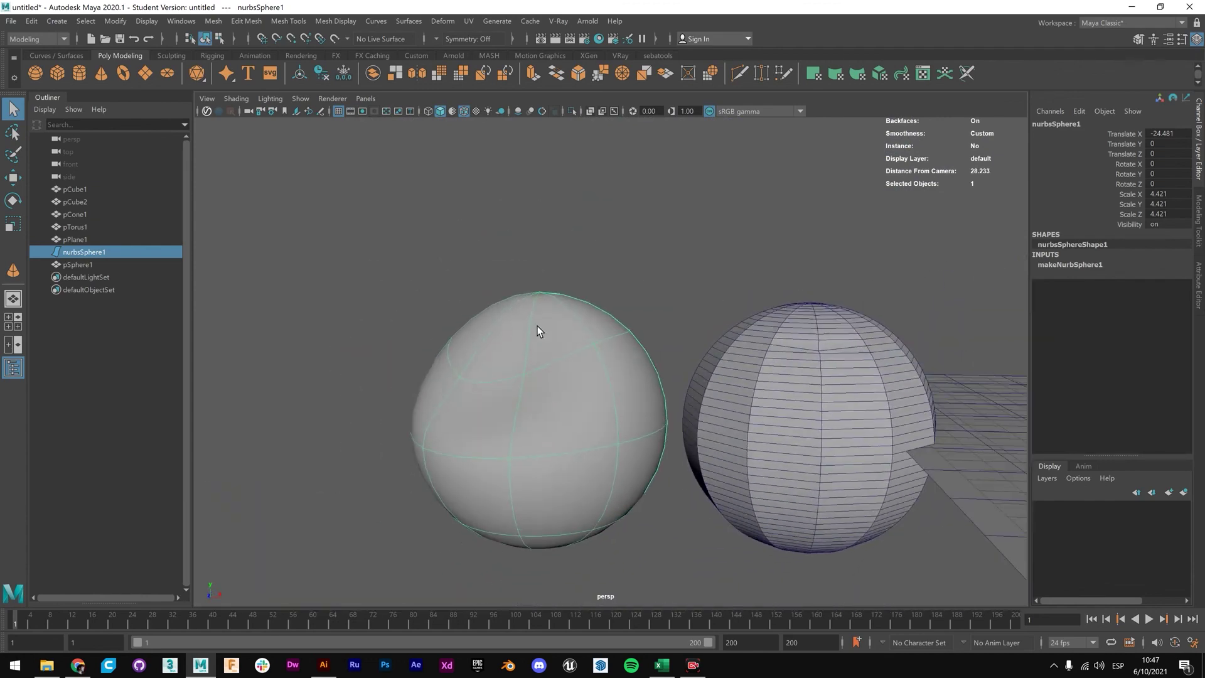
Select each sphere in turn and examine the NURBS curves and the polygon mesh from all around.
{"action": "left_click_drag", "start_coordinate": [566, 383], "coordinate": [354, 345], "text": "alt"}
{"action": "left_click_drag", "start_coordinate": [408, 447], "coordinate": [543, 414], "text": "alt"}
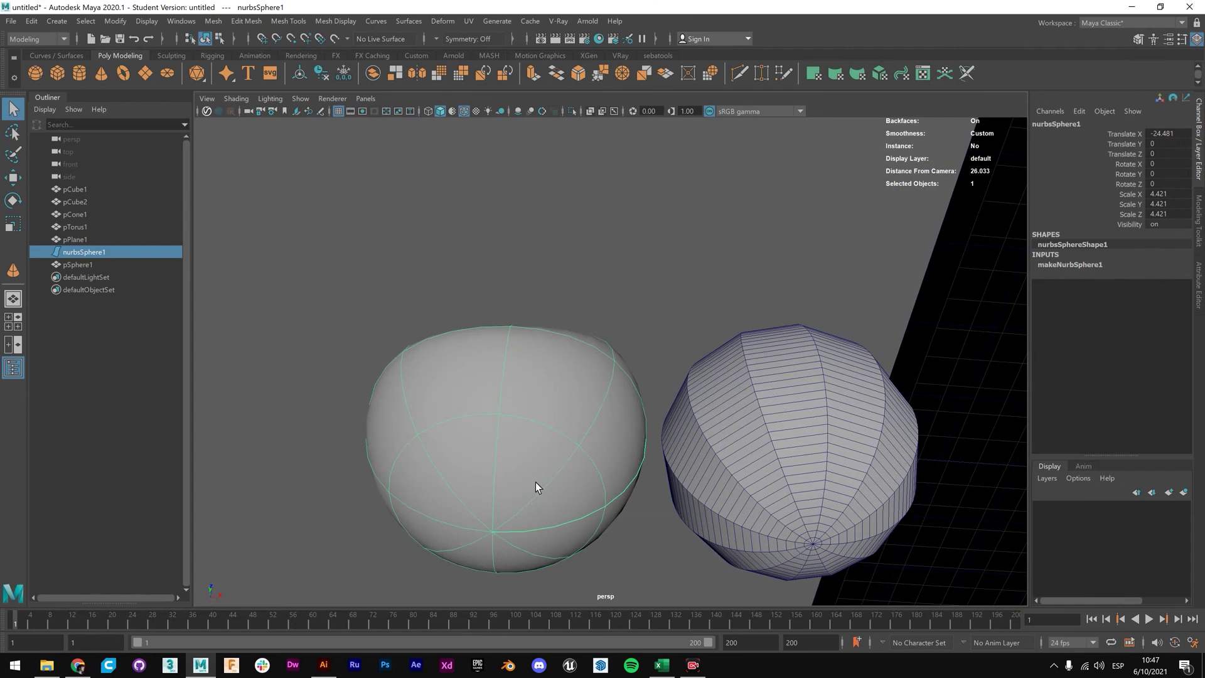
{"action": "left_click_drag", "start_coordinate": [536, 487], "coordinate": [721, 352], "text": "alt"}
{"action": "left_click", "coordinate": [625, 273]}
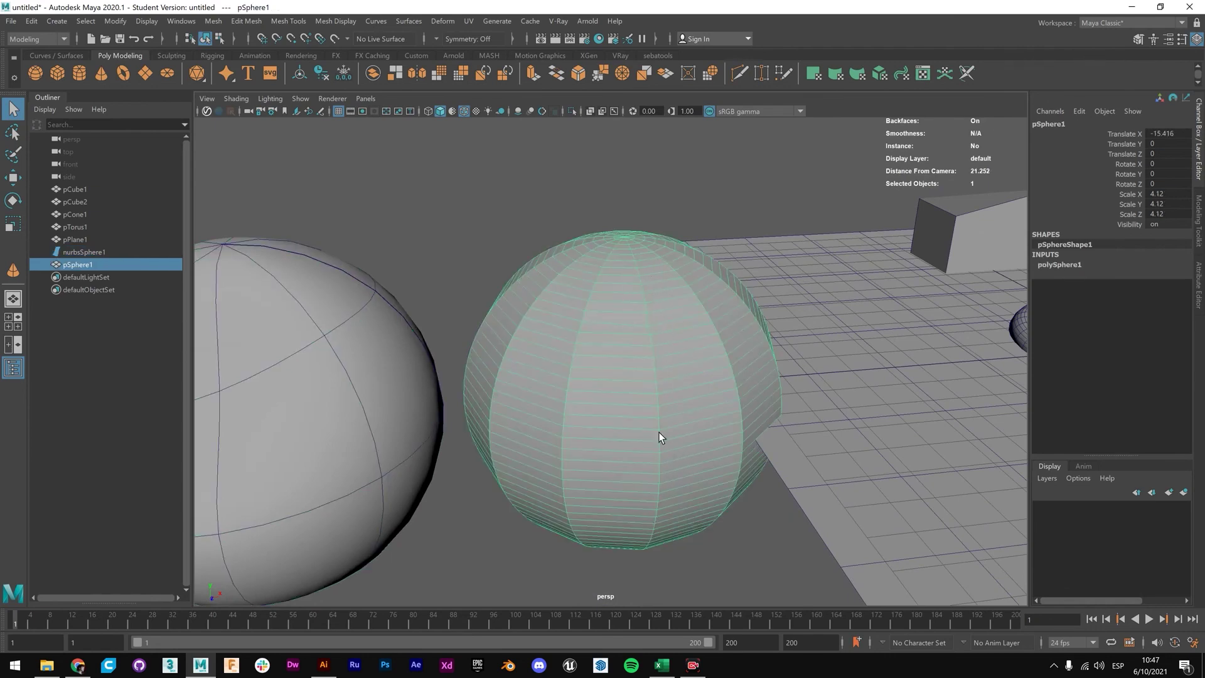
{"action": "scroll", "coordinate": [657, 432], "scroll_direction": "up", "scroll_amount": 1}
{"action": "left_click_drag", "start_coordinate": [619, 443], "coordinate": [576, 359], "text": "alt"}
{"action": "left_click", "coordinate": [551, 346]}
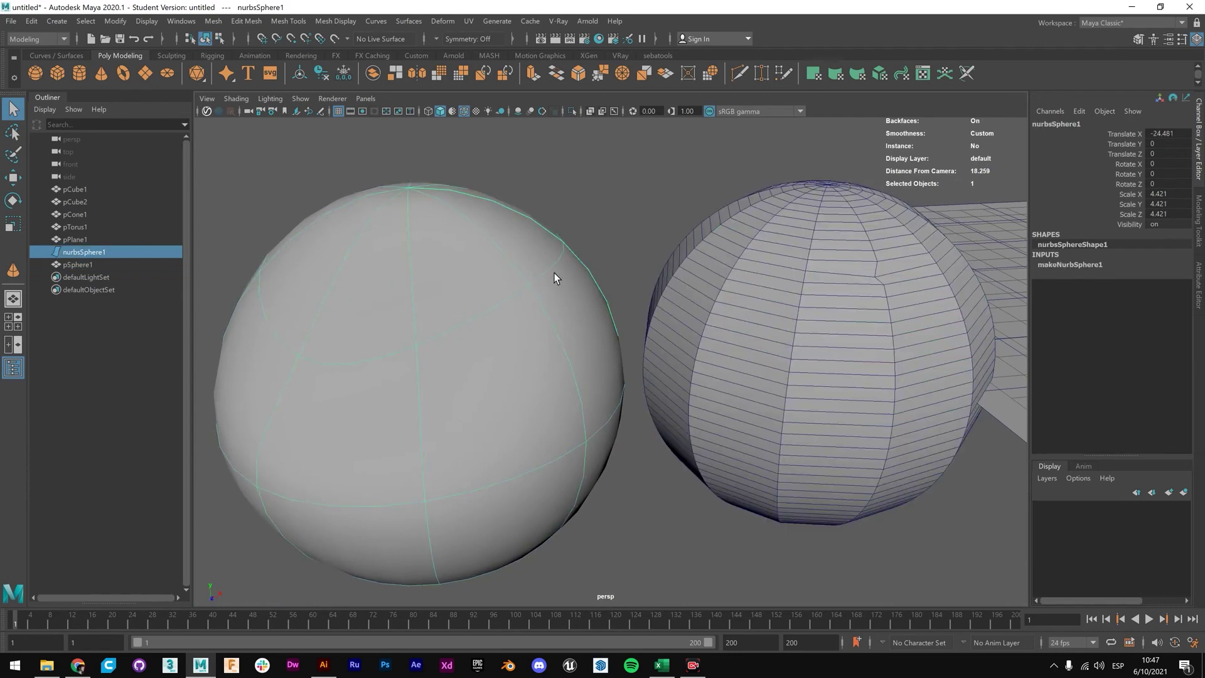
{"action": "scroll", "coordinate": [466, 322], "scroll_direction": "down", "scroll_amount": 2}
{"action": "left_click_drag", "start_coordinate": [466, 324], "coordinate": [657, 357], "text": "alt"}
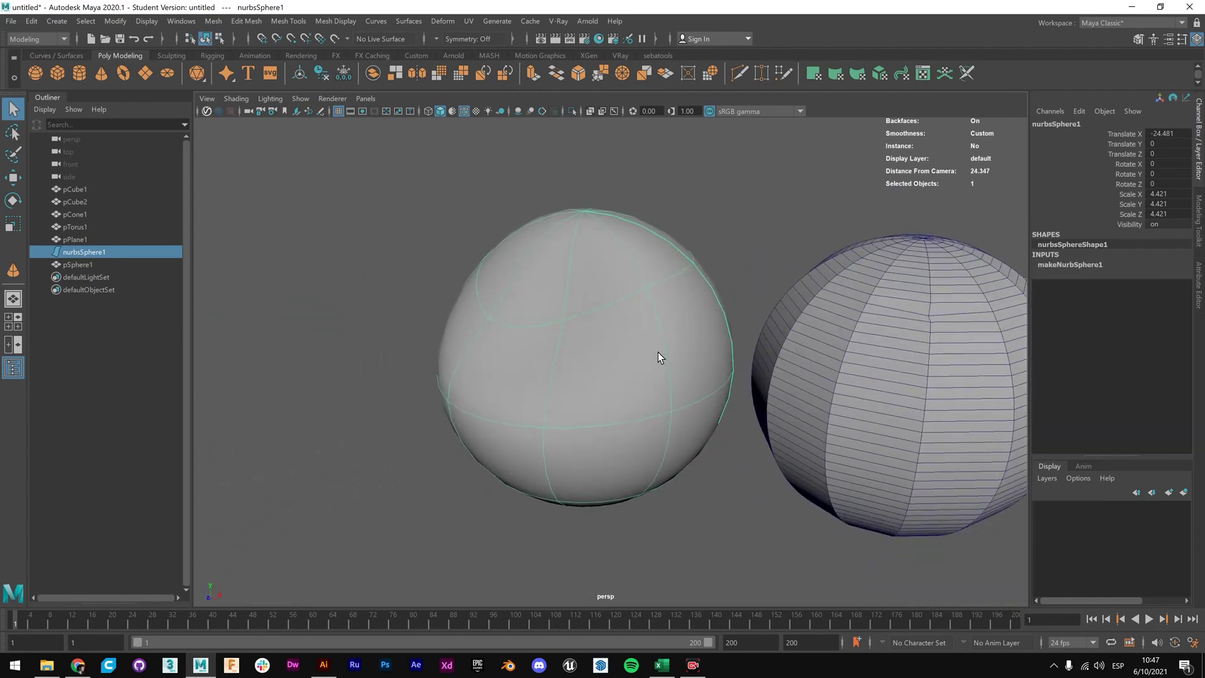
{"action": "left_click_drag", "start_coordinate": [573, 261], "coordinate": [599, 367], "text": "alt"}
{"action": "scroll", "coordinate": [596, 373], "scroll_direction": "down", "scroll_amount": 4}
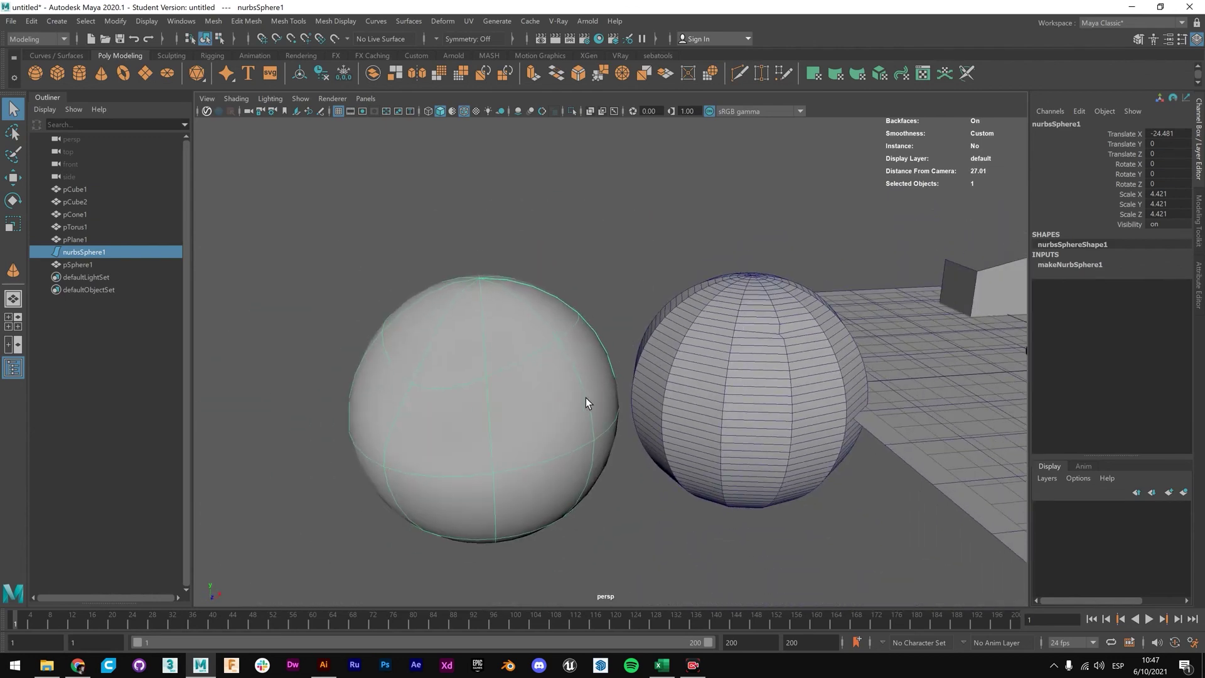
{"action": "middle_click_drag", "start_coordinate": [586, 398], "coordinate": [599, 356], "text": "alt"}
{"action": "left_click_drag", "start_coordinate": [598, 355], "coordinate": [685, 323], "text": "alt"}
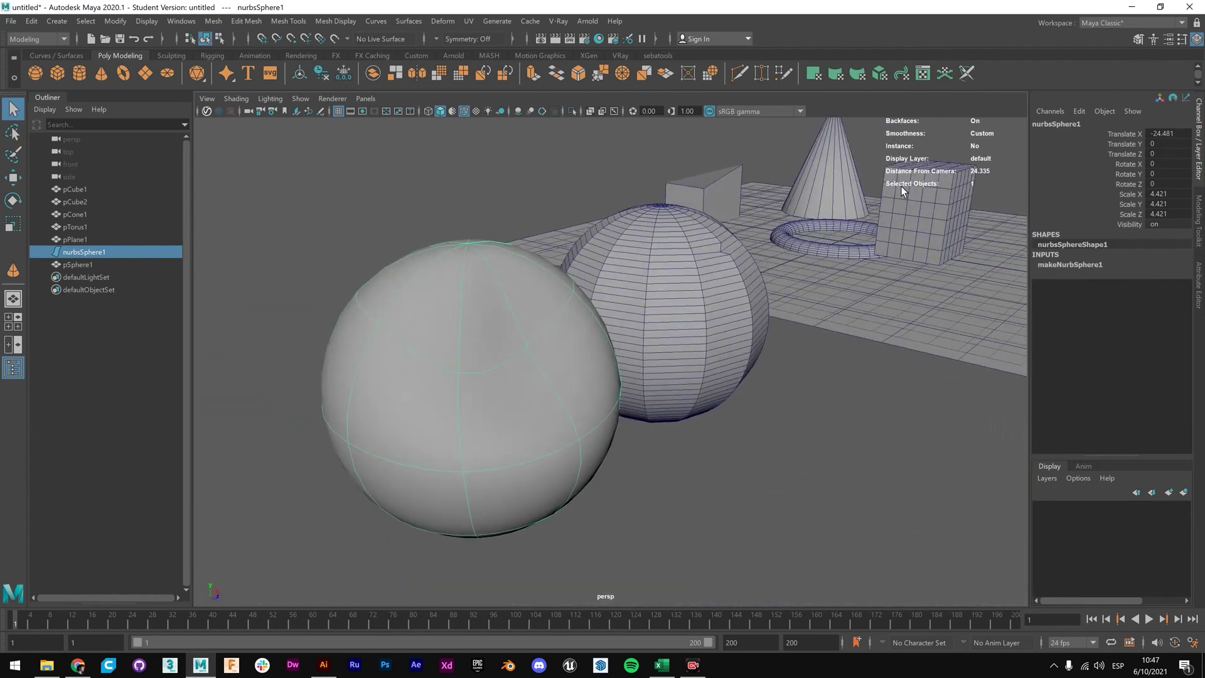
Switch to the Lectura 3 MOD1 GEN I document in Chrome and show the Figura 2 image of combined modelling techniques.
{"action": "left_click", "coordinate": [78, 665]}
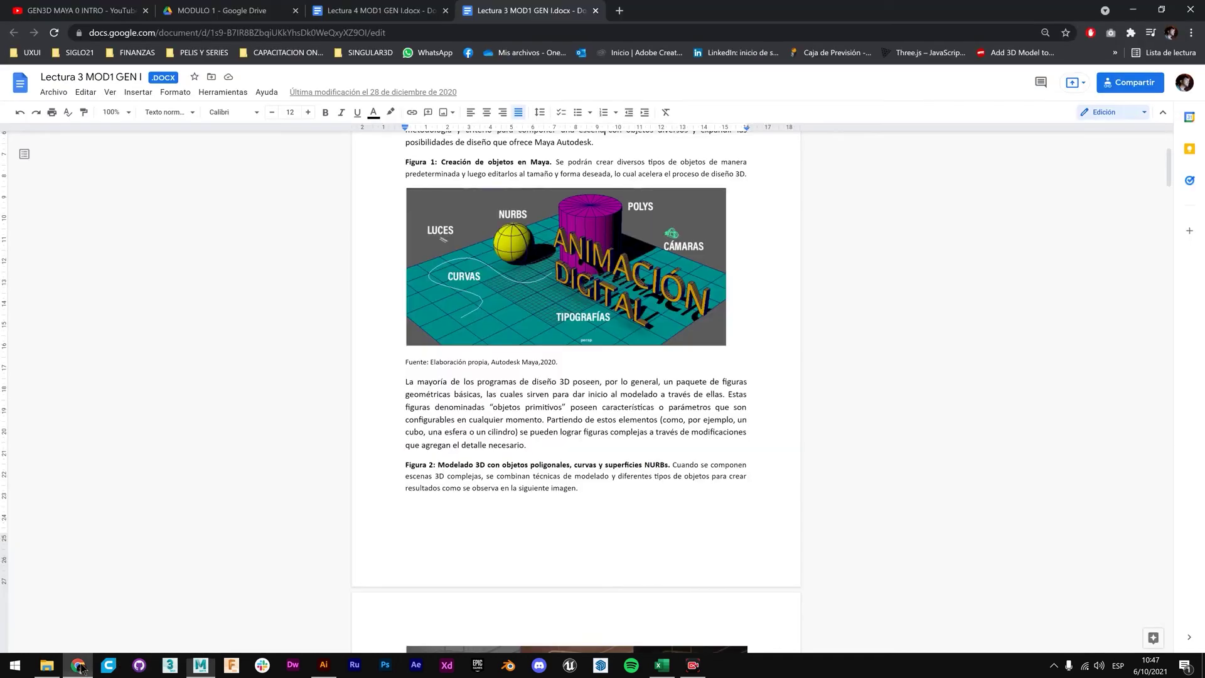
{"action": "scroll", "coordinate": [611, 278], "scroll_direction": "down", "scroll_amount": 6}
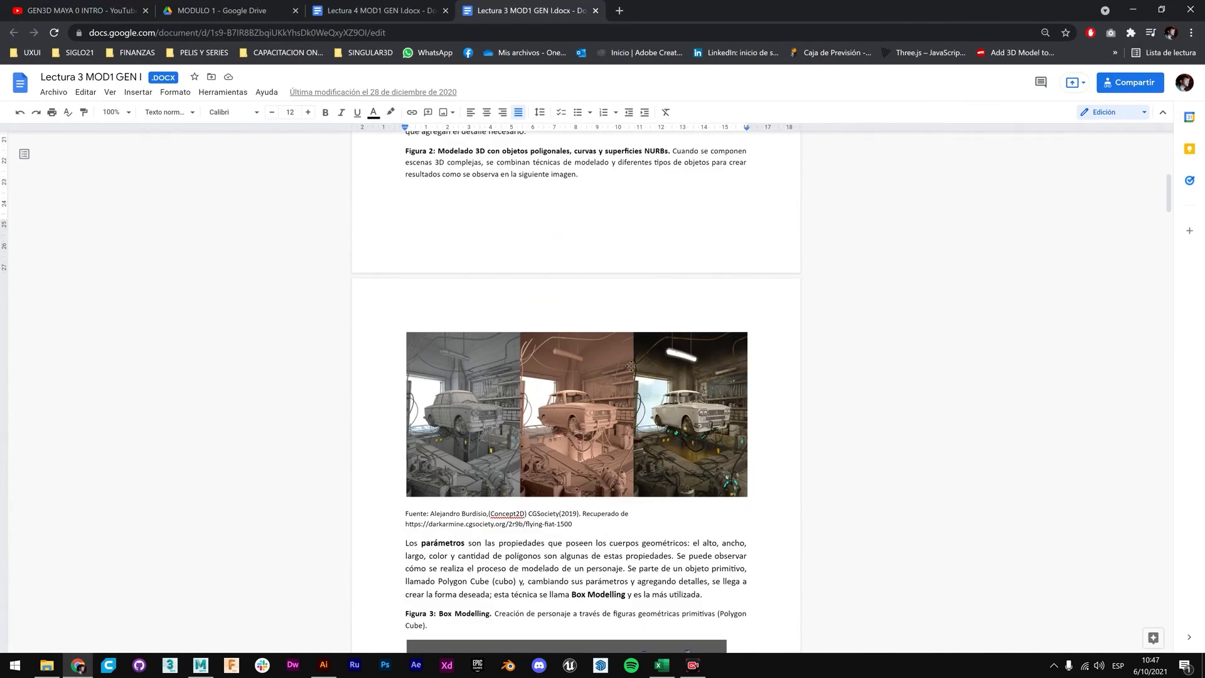
Review the reading from Figura 3 on Box Modelling through the universal object properties to Figura 8 on polygon subdivision.
{"action": "scroll", "coordinate": [638, 436], "scroll_direction": "down", "scroll_amount": 2}
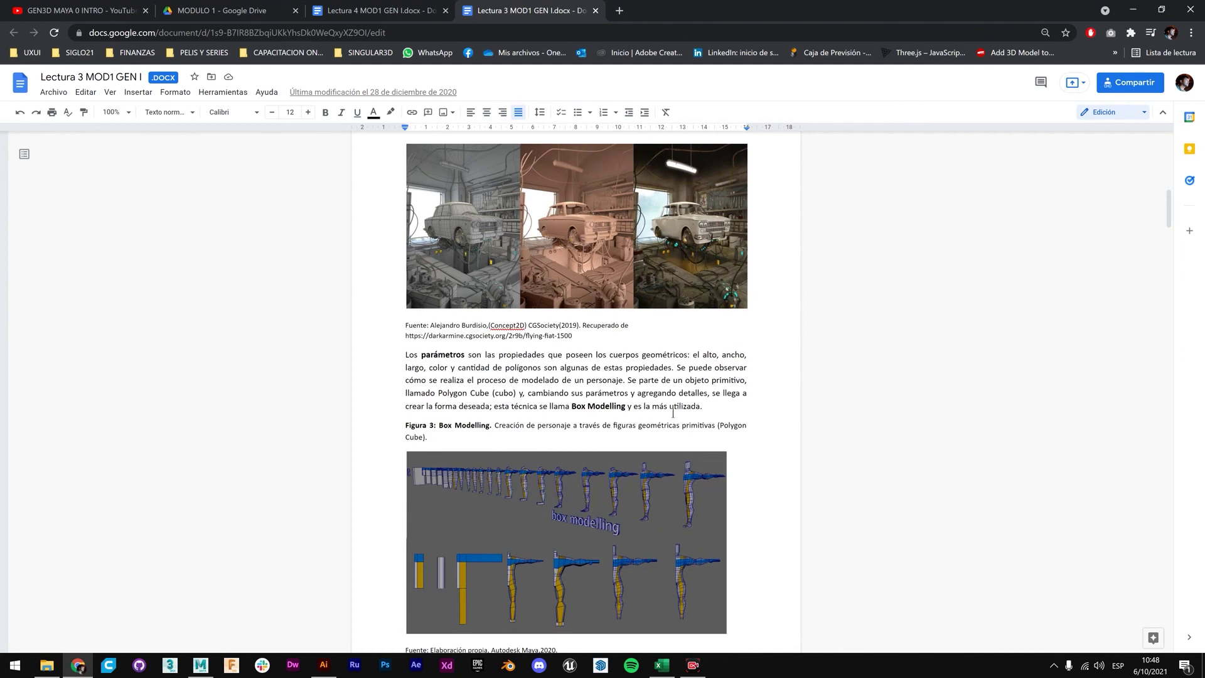
{"action": "scroll", "coordinate": [673, 413], "scroll_direction": "down", "scroll_amount": 12}
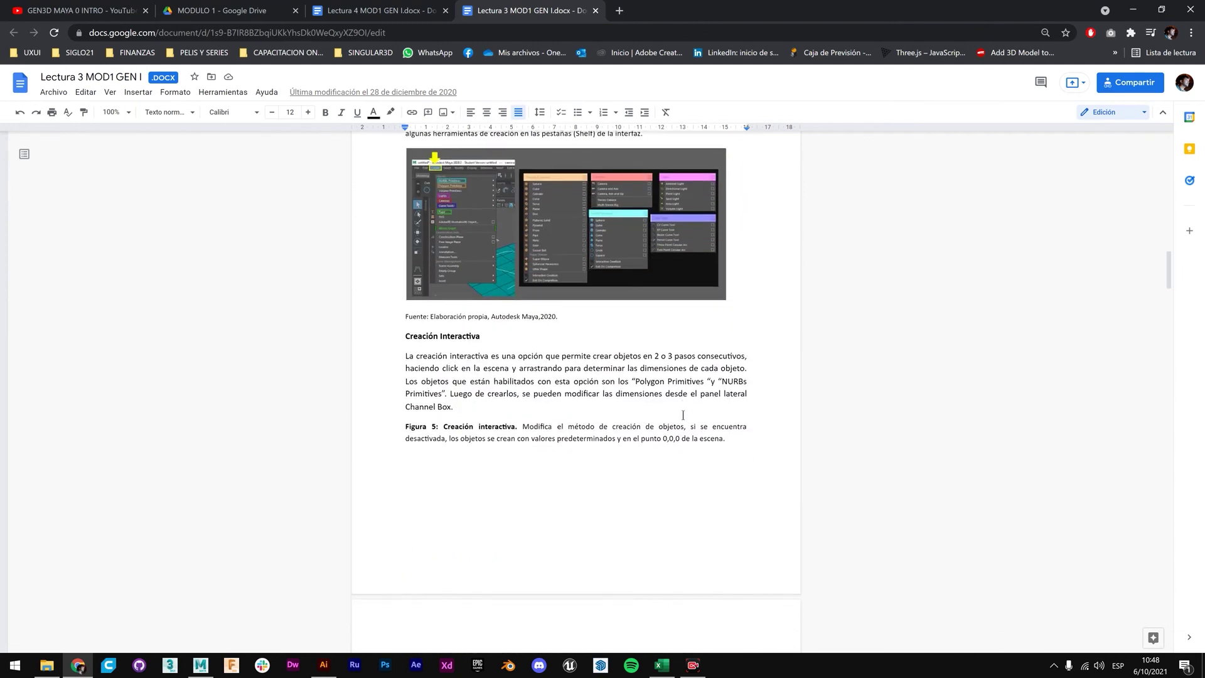
{"action": "scroll", "coordinate": [683, 414], "scroll_direction": "down", "scroll_amount": 17}
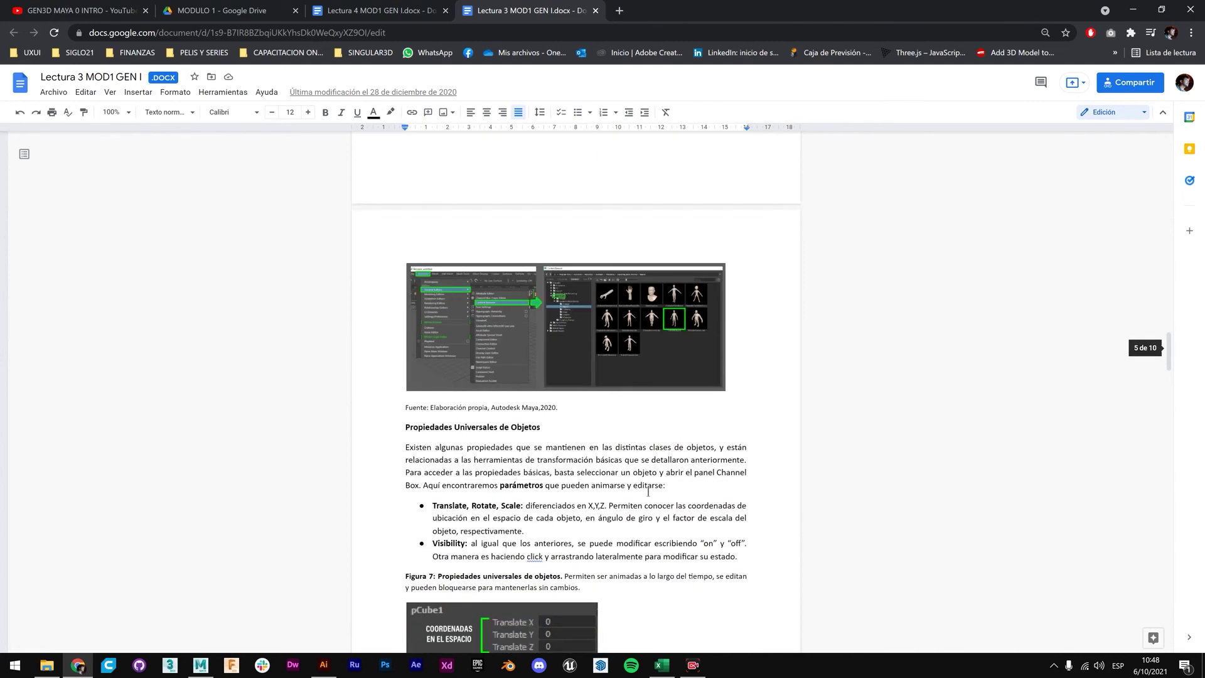
{"action": "scroll", "coordinate": [647, 491], "scroll_direction": "down", "scroll_amount": 15}
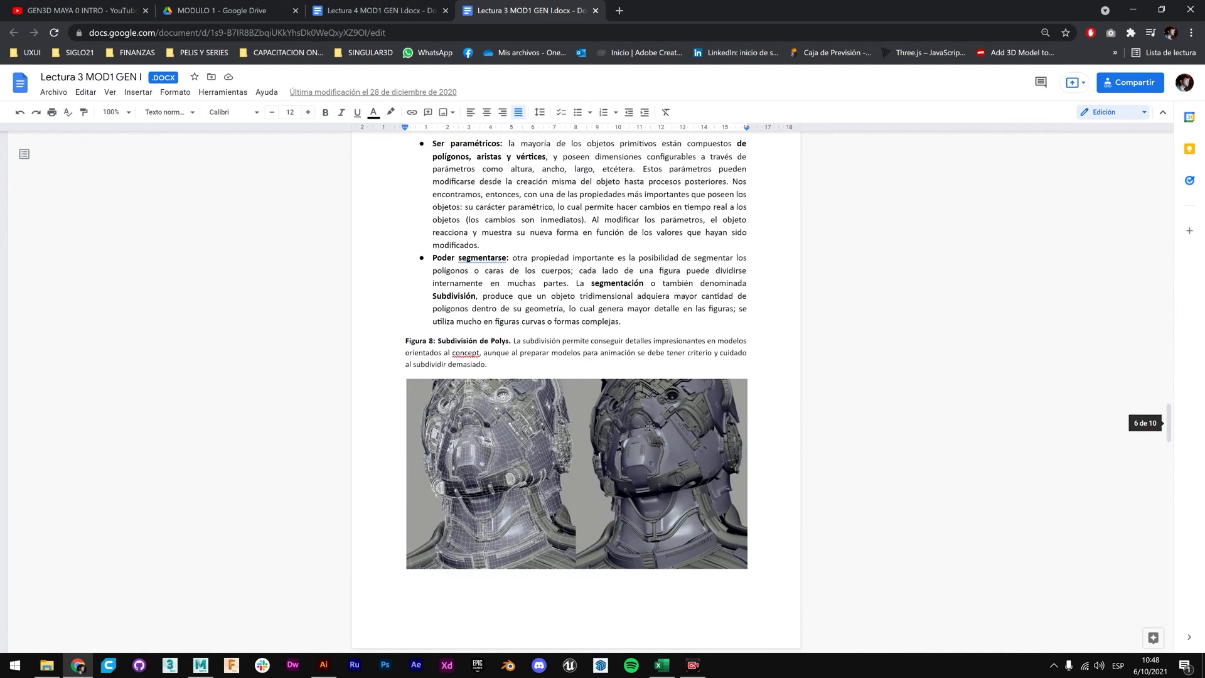
{"action": "scroll", "coordinate": [684, 479], "scroll_direction": "down", "scroll_amount": 1}
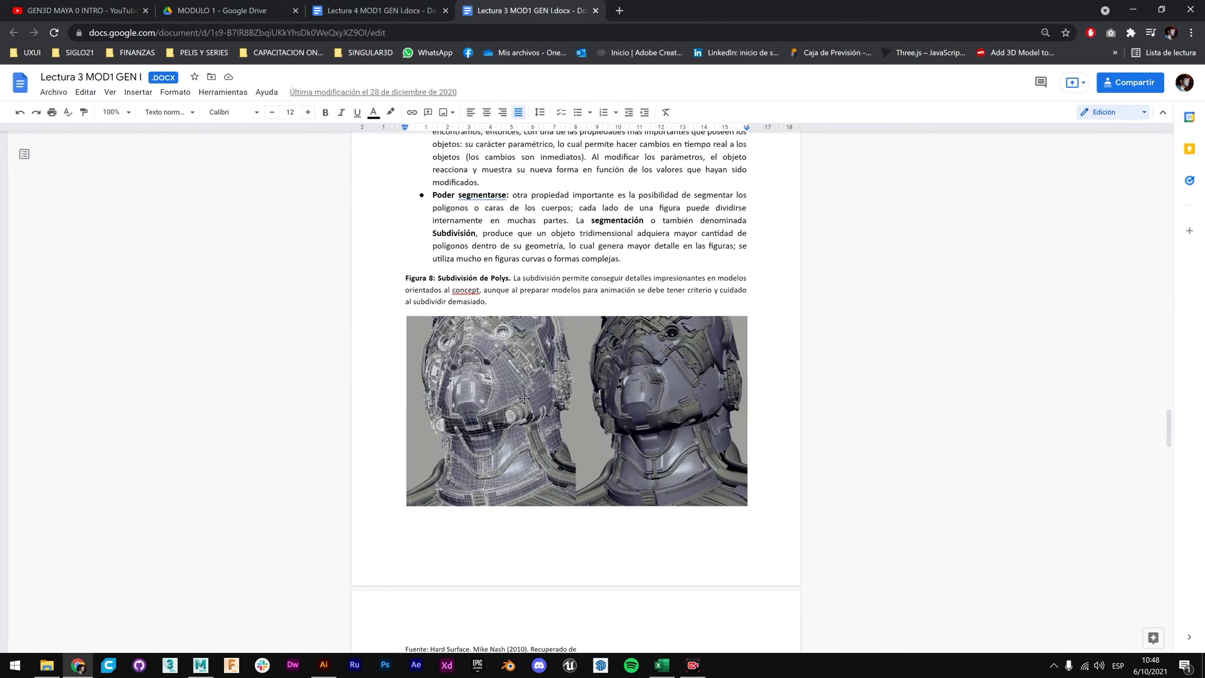
{"action": "scroll", "coordinate": [562, 355], "scroll_direction": "down", "scroll_amount": 2}
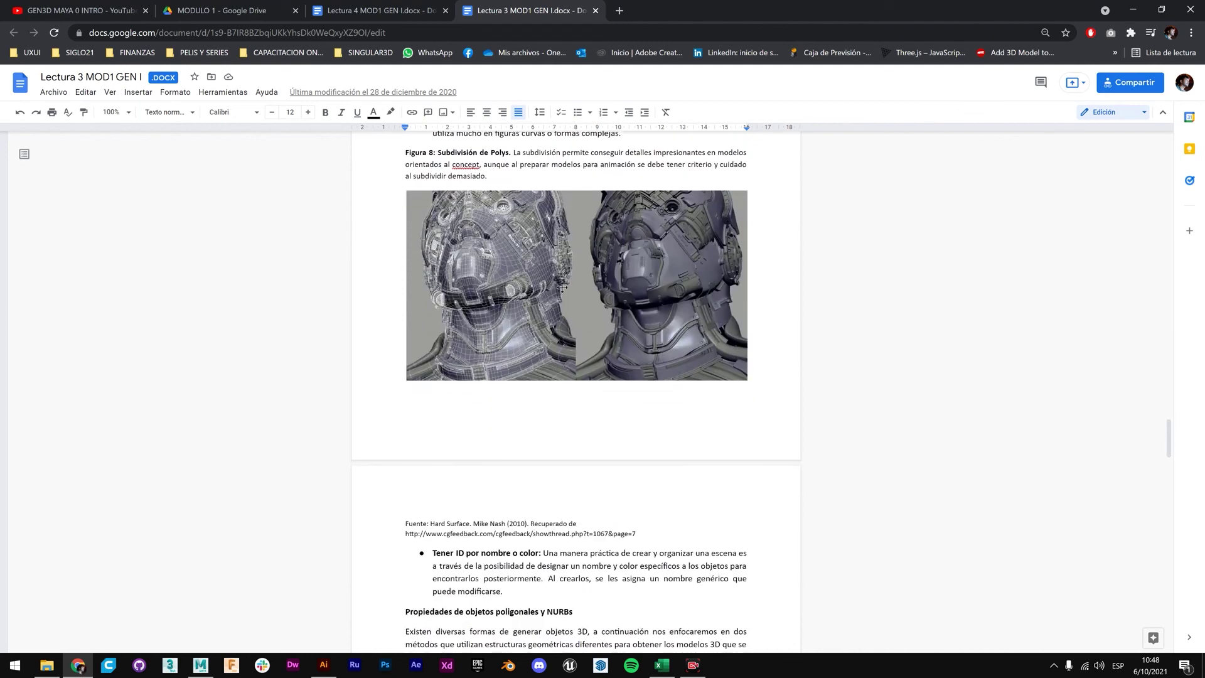
{"action": "scroll", "coordinate": [565, 288], "scroll_direction": "down", "scroll_amount": 5}
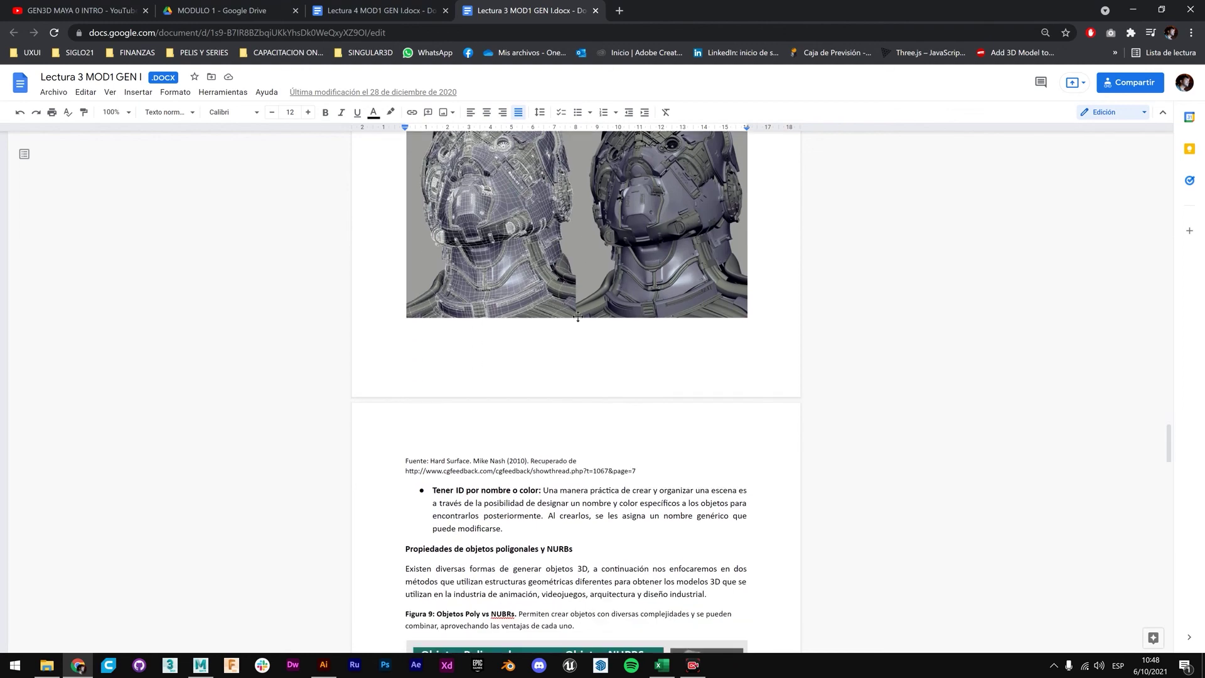
{"action": "scroll", "coordinate": [565, 287], "scroll_direction": "up", "scroll_amount": 4}
Examine the comparison of polygon and NURBS objects in Figura 9 and the polygon sub-objects in Figura 10.
{"action": "scroll", "coordinate": [659, 452], "scroll_direction": "down", "scroll_amount": 4}
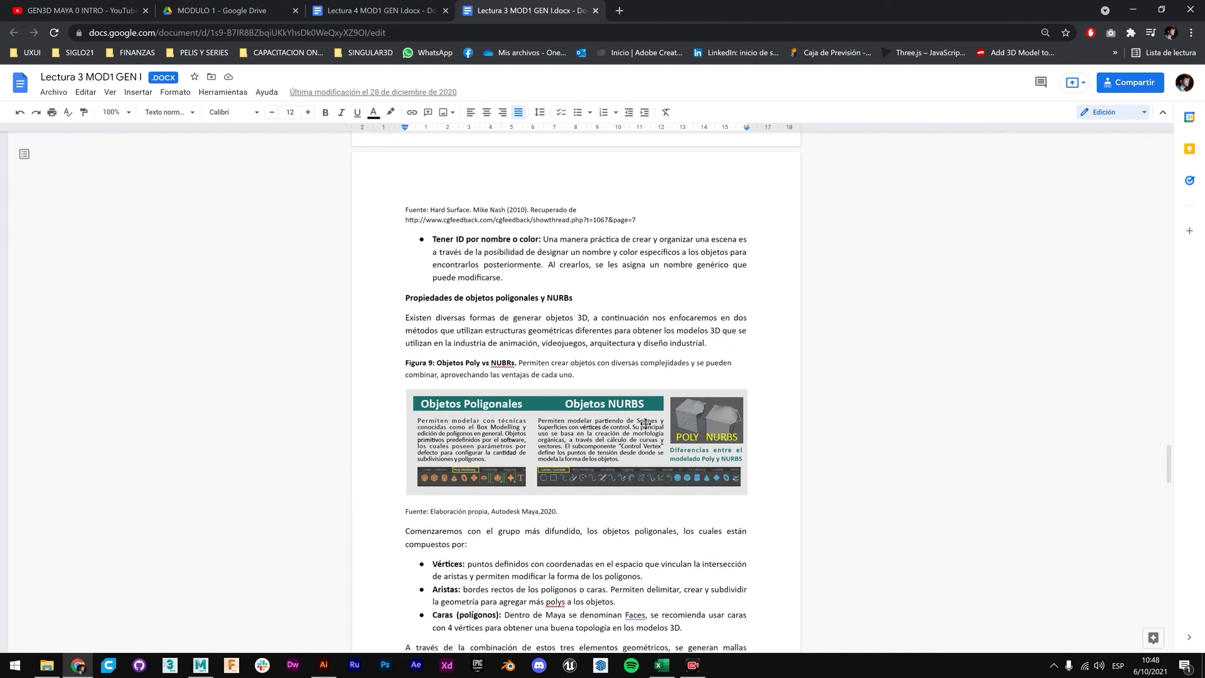
{"action": "scroll", "coordinate": [644, 426], "scroll_direction": "down", "scroll_amount": 3}
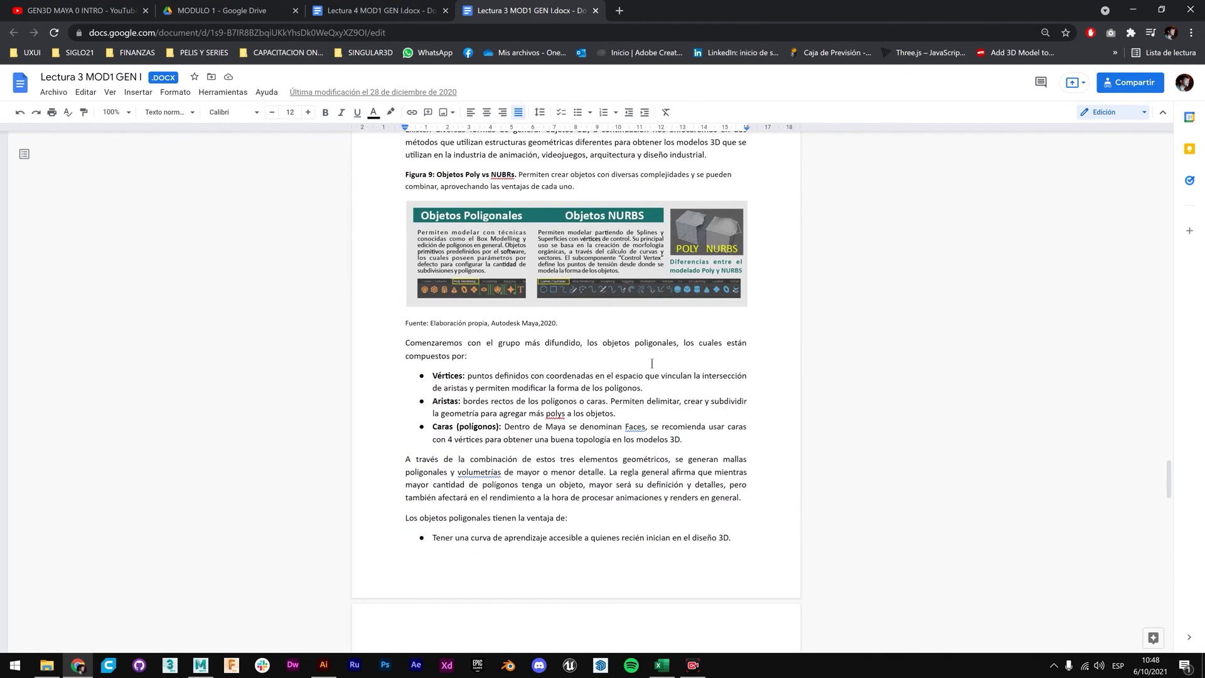
{"action": "scroll", "coordinate": [627, 301], "scroll_direction": "up", "scroll_amount": 1}
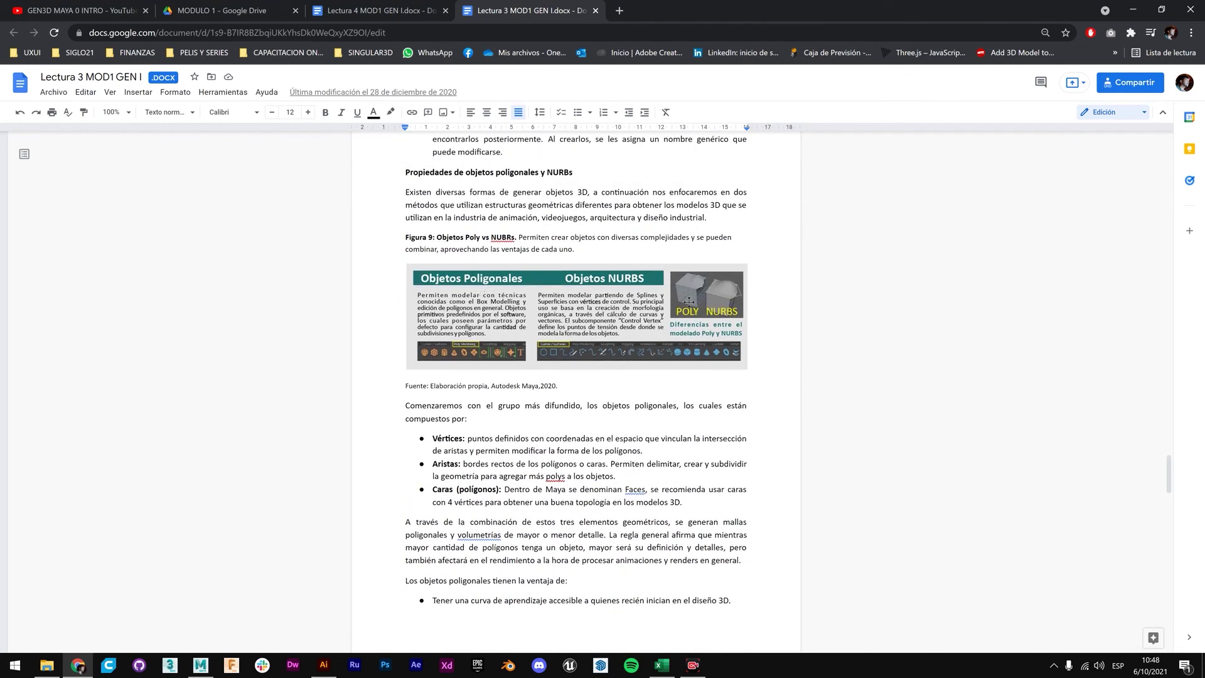
{"action": "scroll", "coordinate": [672, 326], "scroll_direction": "down", "scroll_amount": 8}
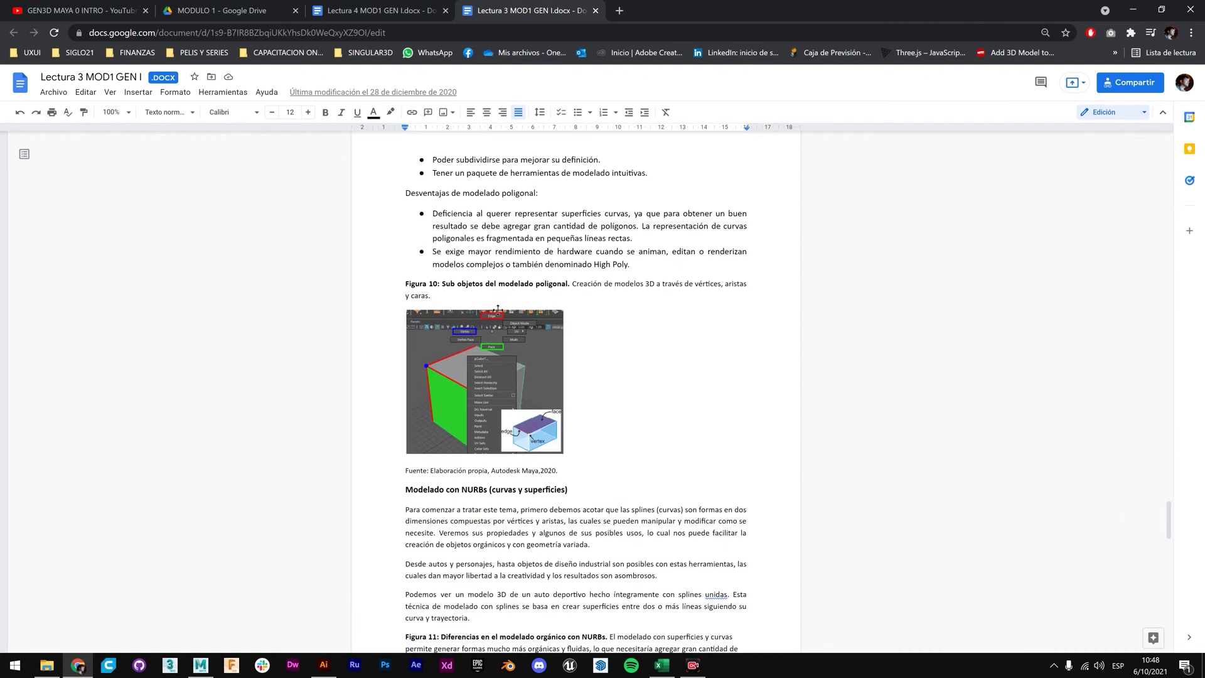
Examine the poly versus NURBS car modelling in Figura 11 and the NURBS creation tools in Figura 12.
{"action": "scroll", "coordinate": [586, 378], "scroll_direction": "down", "scroll_amount": 7}
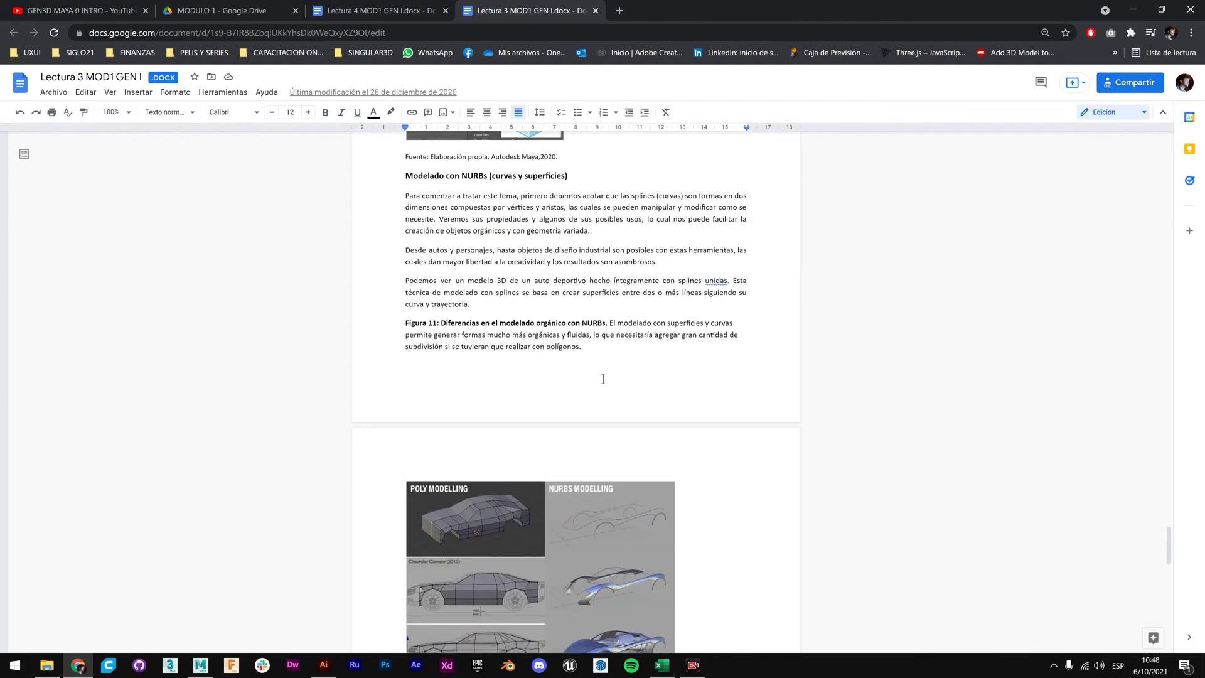
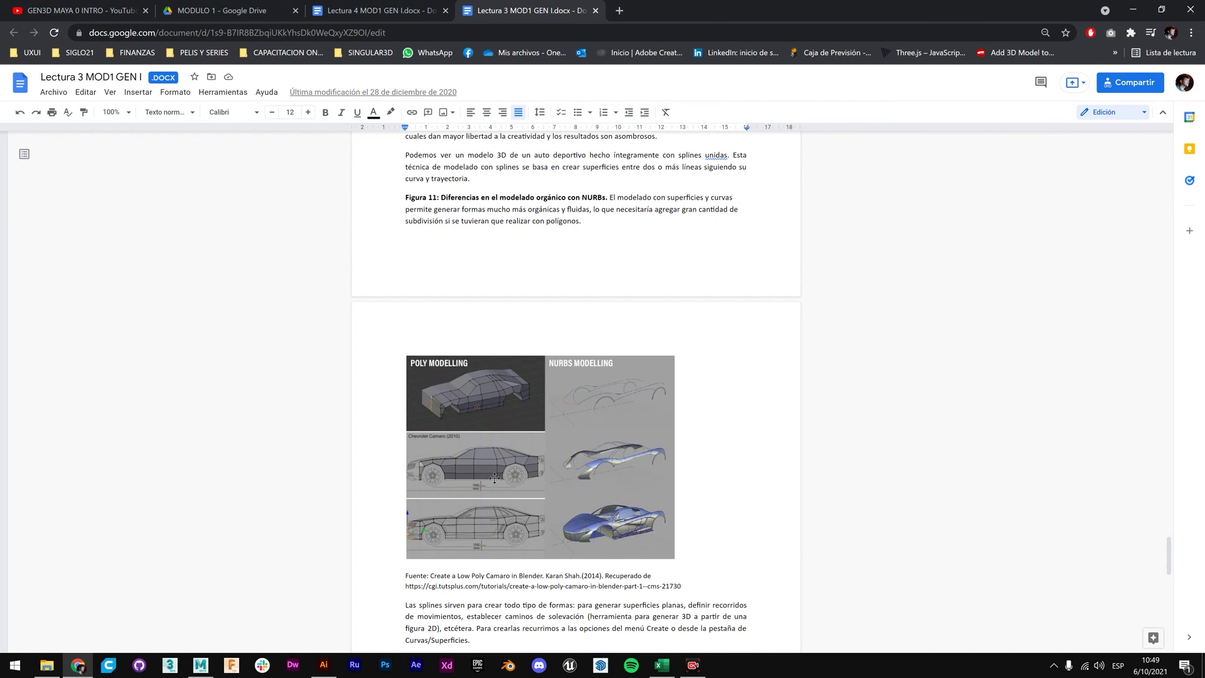
{"action": "scroll", "coordinate": [699, 450], "scroll_direction": "down", "scroll_amount": 3}
{"action": "scroll", "coordinate": [694, 402], "scroll_direction": "up", "scroll_amount": 1}
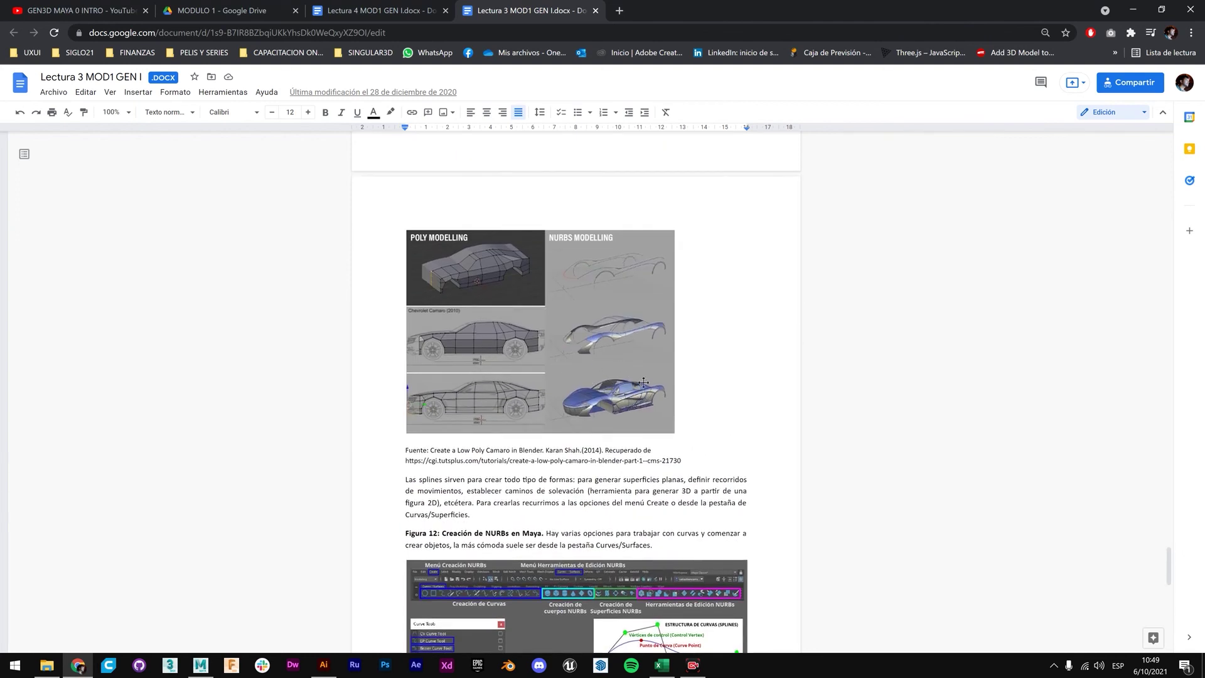
{"action": "scroll", "coordinate": [663, 433], "scroll_direction": "down", "scroll_amount": 3}
{"action": "scroll", "coordinate": [656, 277], "scroll_direction": "up", "scroll_amount": 1}
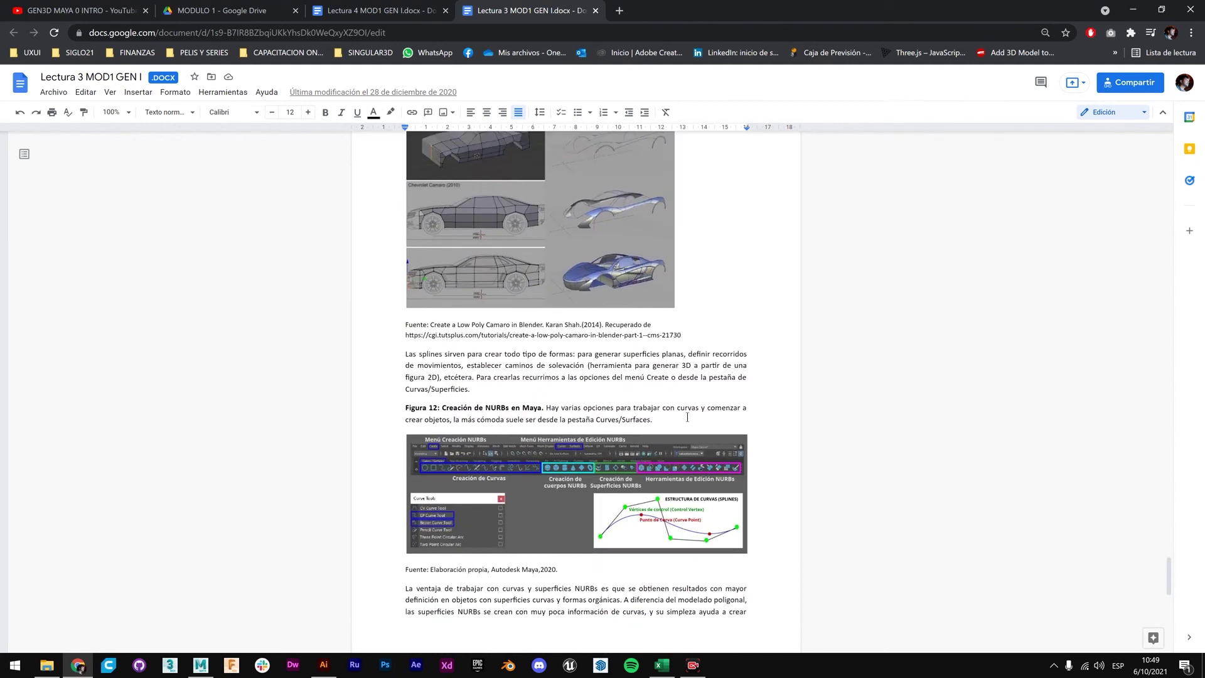
{"action": "scroll", "coordinate": [687, 417], "scroll_direction": "down", "scroll_amount": 2}
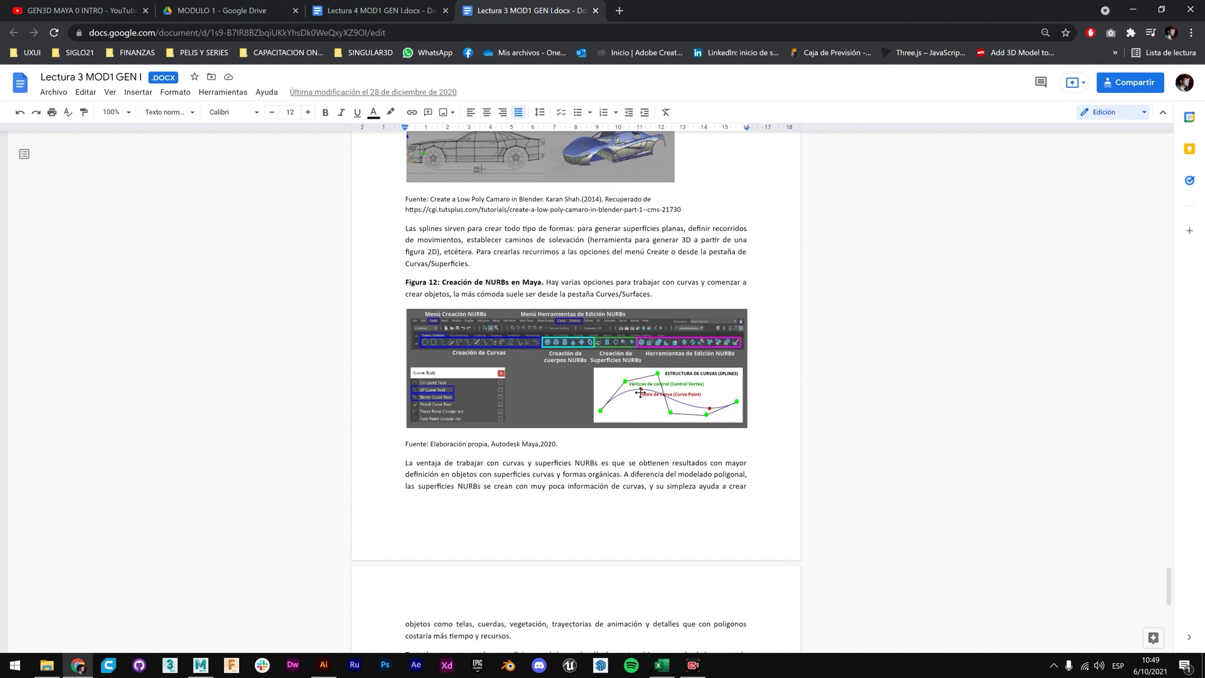
{"action": "scroll", "coordinate": [653, 401], "scroll_direction": "up", "scroll_amount": 3}
{"action": "scroll", "coordinate": [677, 433], "scroll_direction": "down", "scroll_amount": 4}
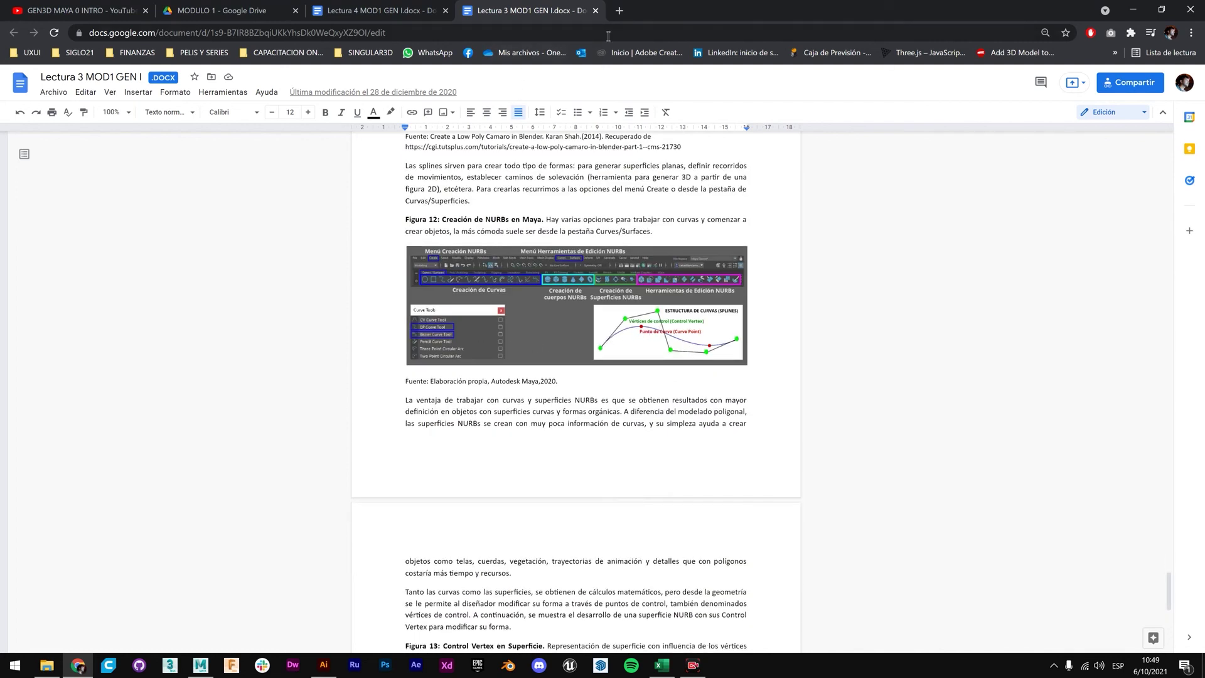
Switch back to Maya and draw a winding EP curve on the ground beside the polygon plane.
{"action": "left_click", "coordinate": [1133, 10]}
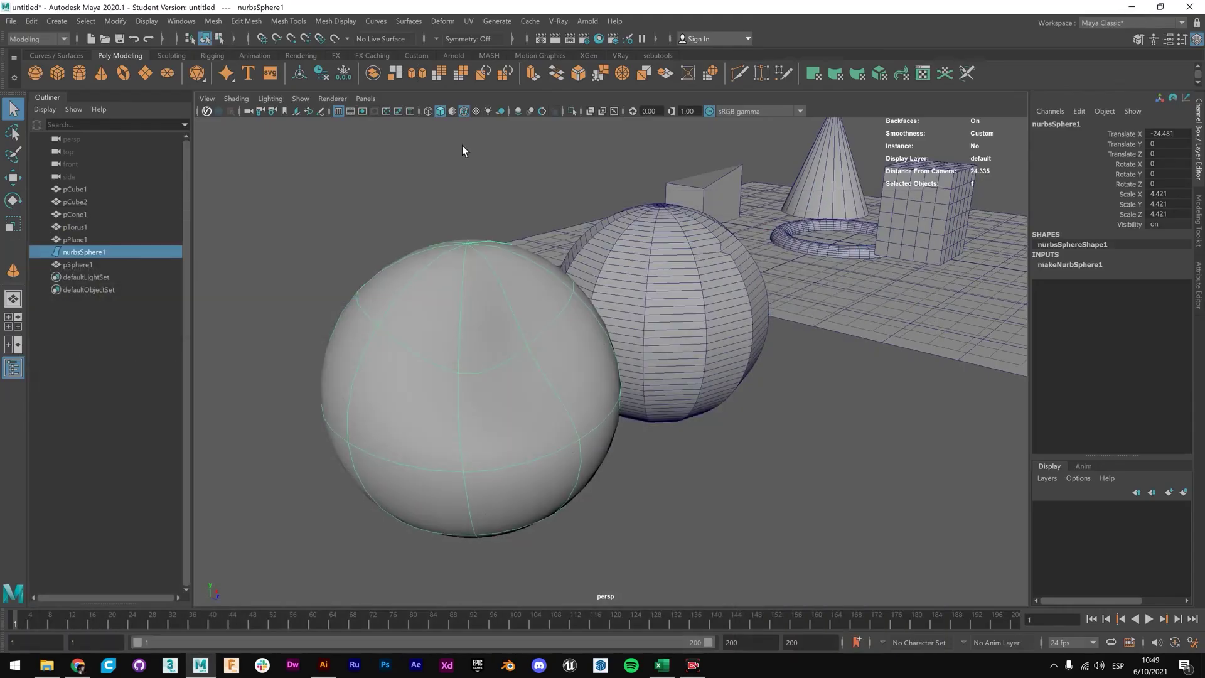
{"action": "left_click", "coordinate": [55, 56]}
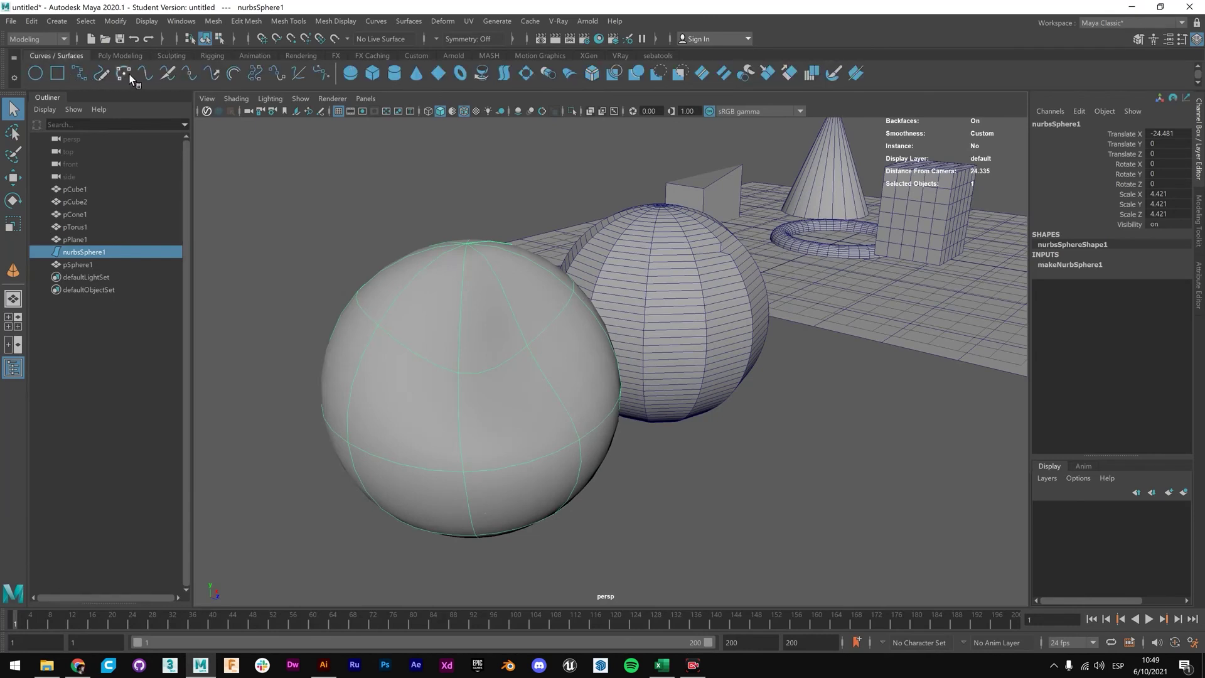
{"action": "left_click", "coordinate": [80, 75]}
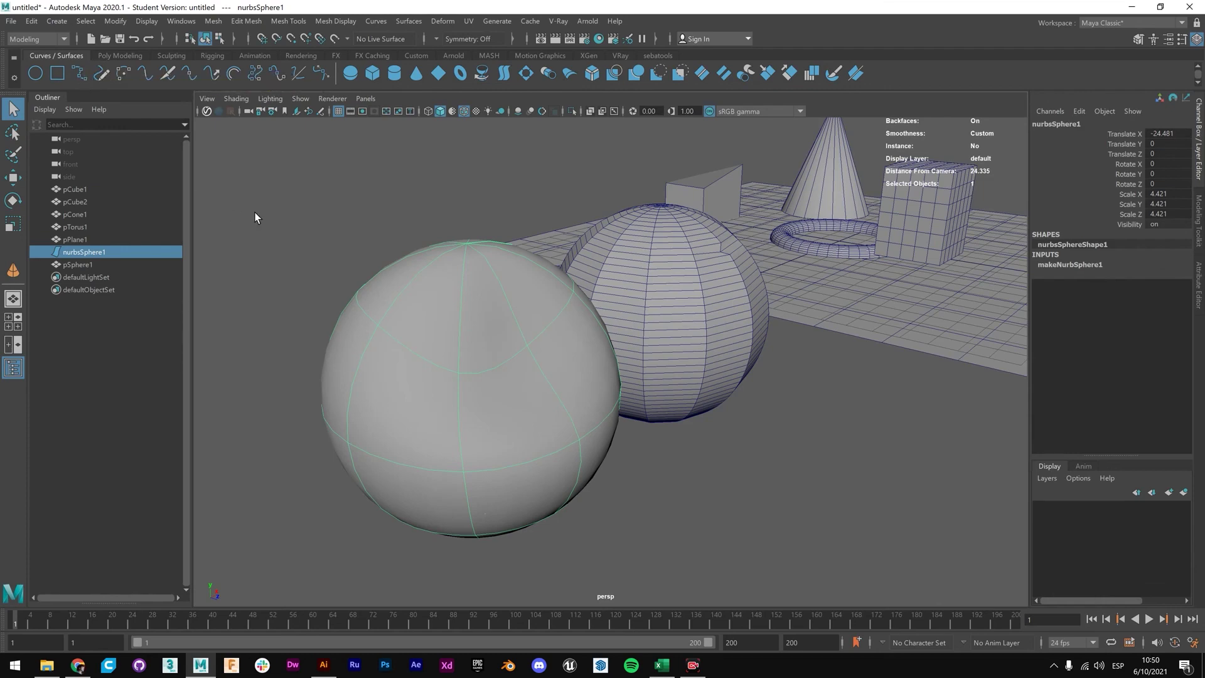
{"action": "scroll", "coordinate": [710, 317], "scroll_direction": "down", "scroll_amount": 4}
{"action": "left_click_drag", "start_coordinate": [711, 316], "coordinate": [533, 433], "text": "alt"}
{"action": "left_click", "coordinate": [541, 441]}
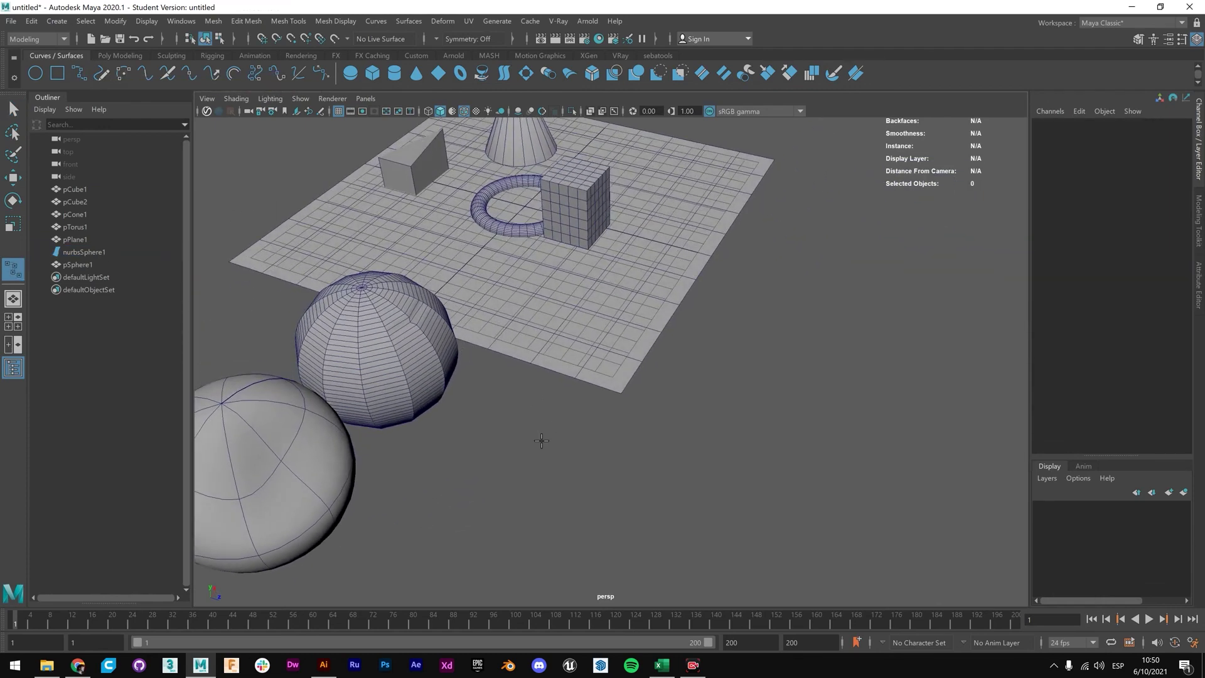
{"action": "left_click", "coordinate": [720, 368]}
{"action": "left_click", "coordinate": [740, 299]}
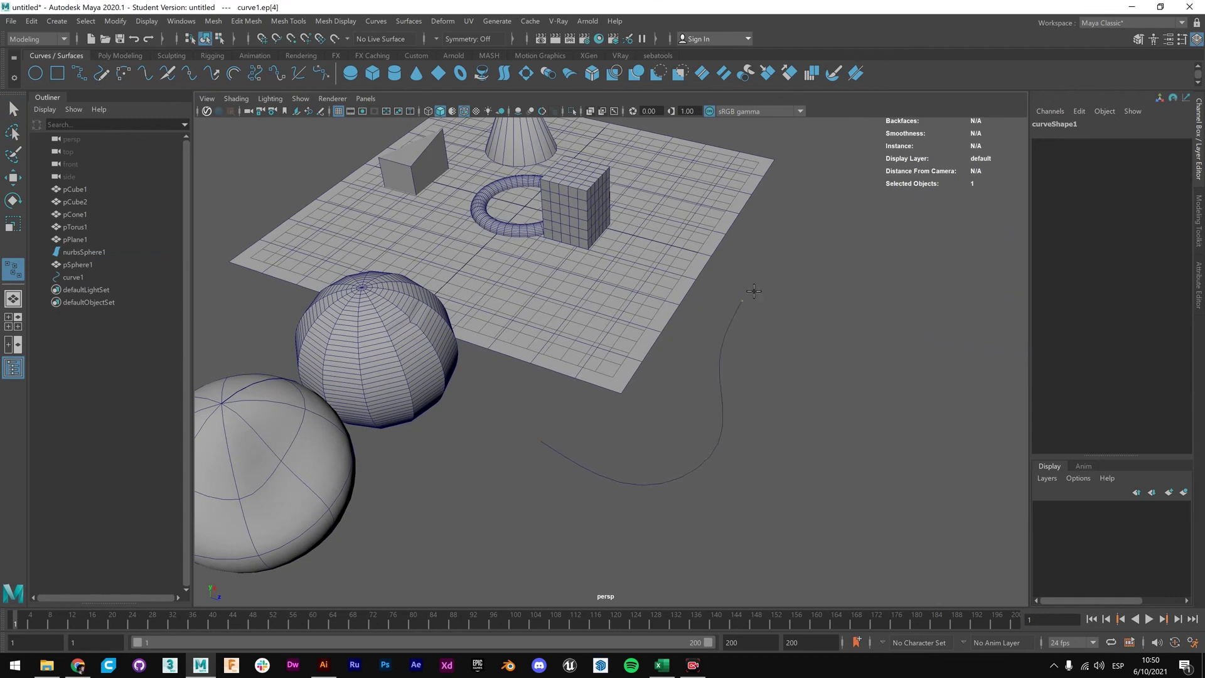
{"action": "left_click", "coordinate": [806, 288]}
{"action": "left_click", "coordinate": [881, 281]}
{"action": "left_click", "coordinate": [867, 233]}
{"action": "key", "text": "Return"}
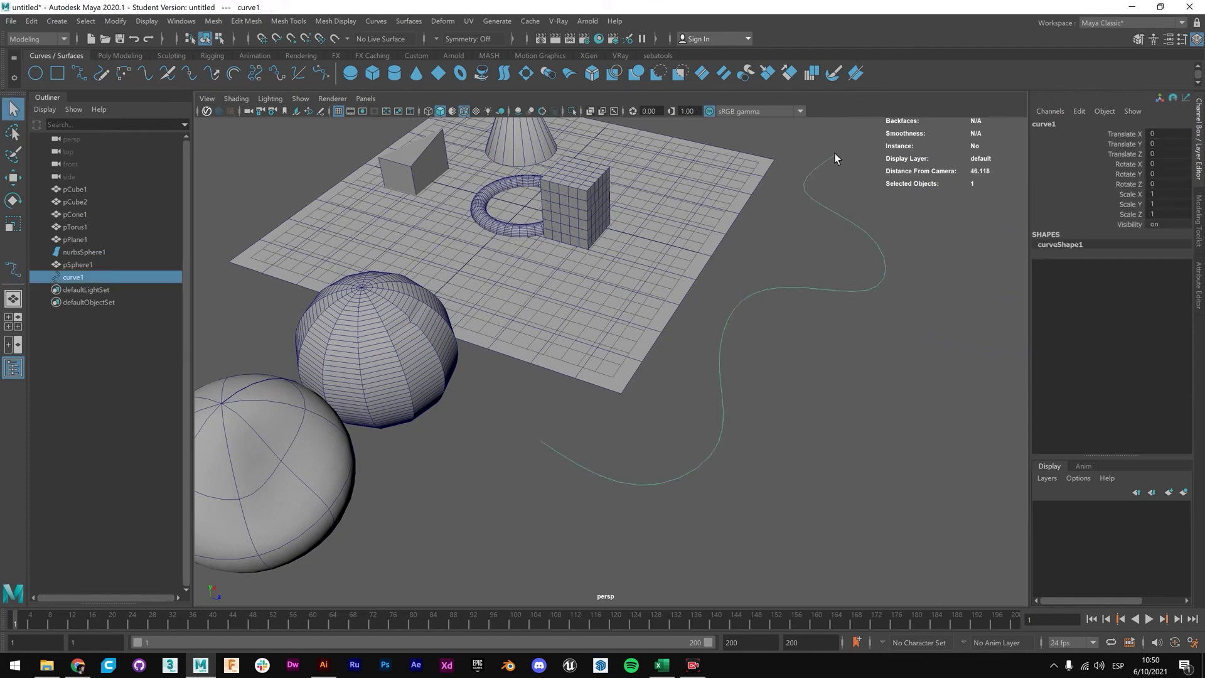
Duplicate the curve in place and raise the original straight up to a Translate Y of about 14.3.
{"action": "left_click_drag", "start_coordinate": [822, 280], "coordinate": [648, 437], "text": "alt"}
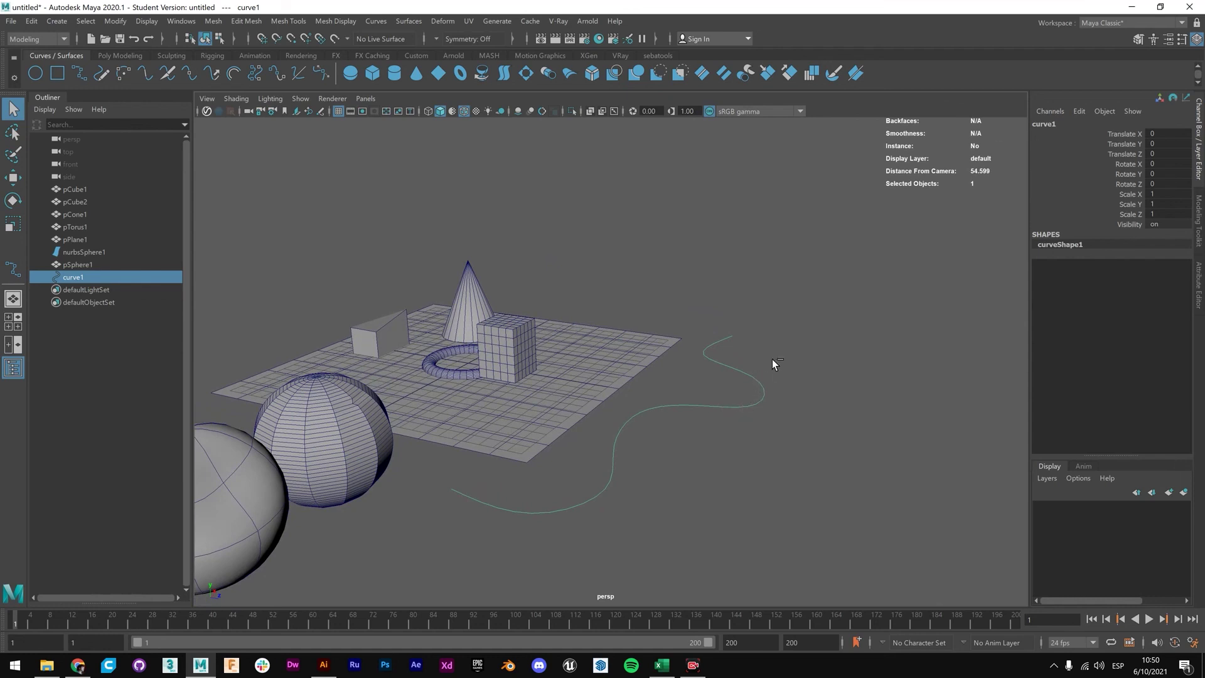
{"action": "key", "text": "ctrl+d"}
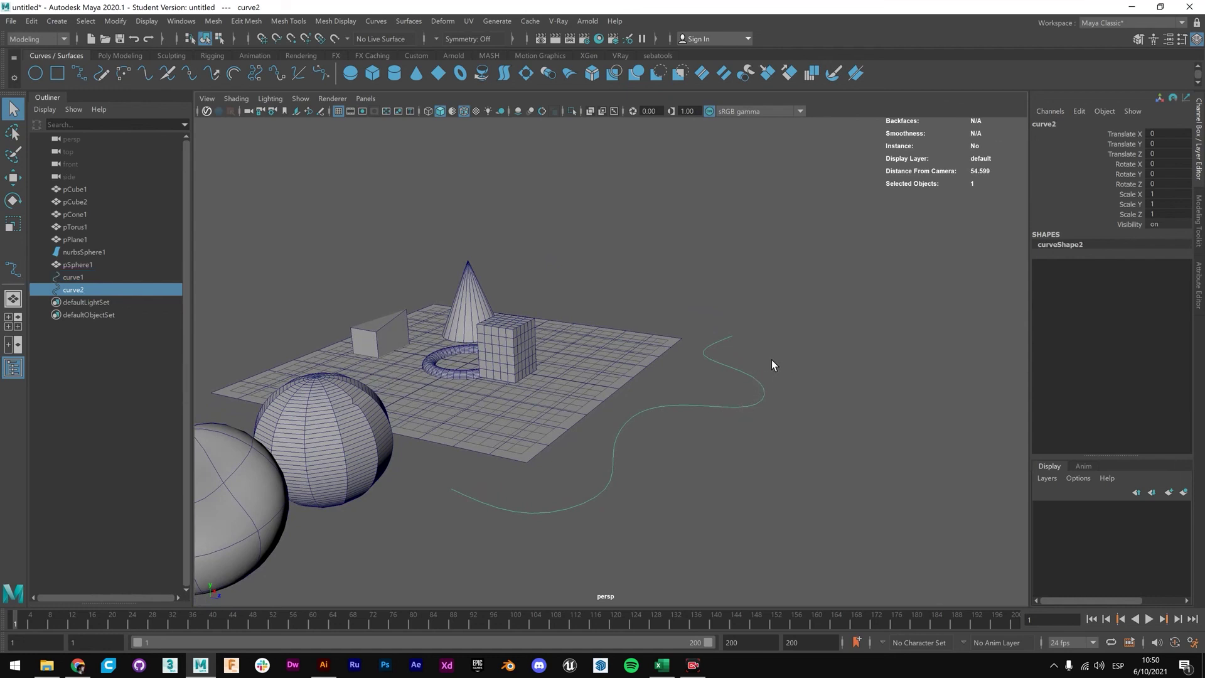
{"action": "left_click", "coordinate": [67, 276]}
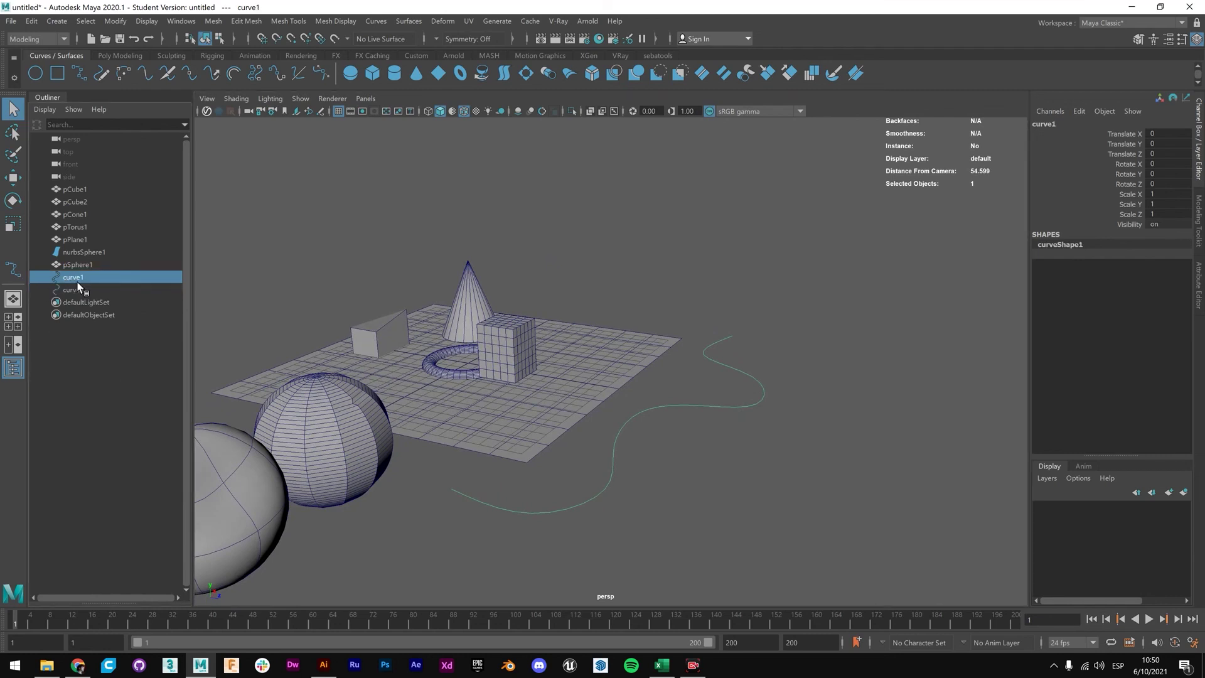
{"action": "left_click", "coordinate": [88, 291]}
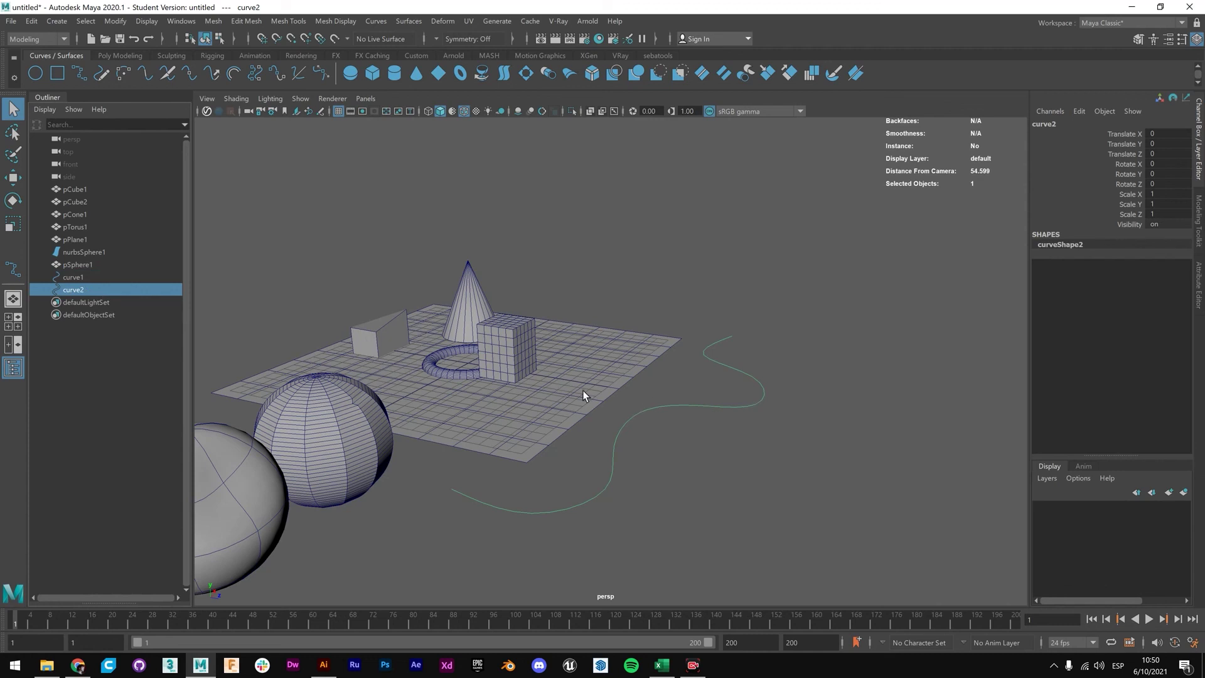
{"action": "left_click", "coordinate": [668, 407]}
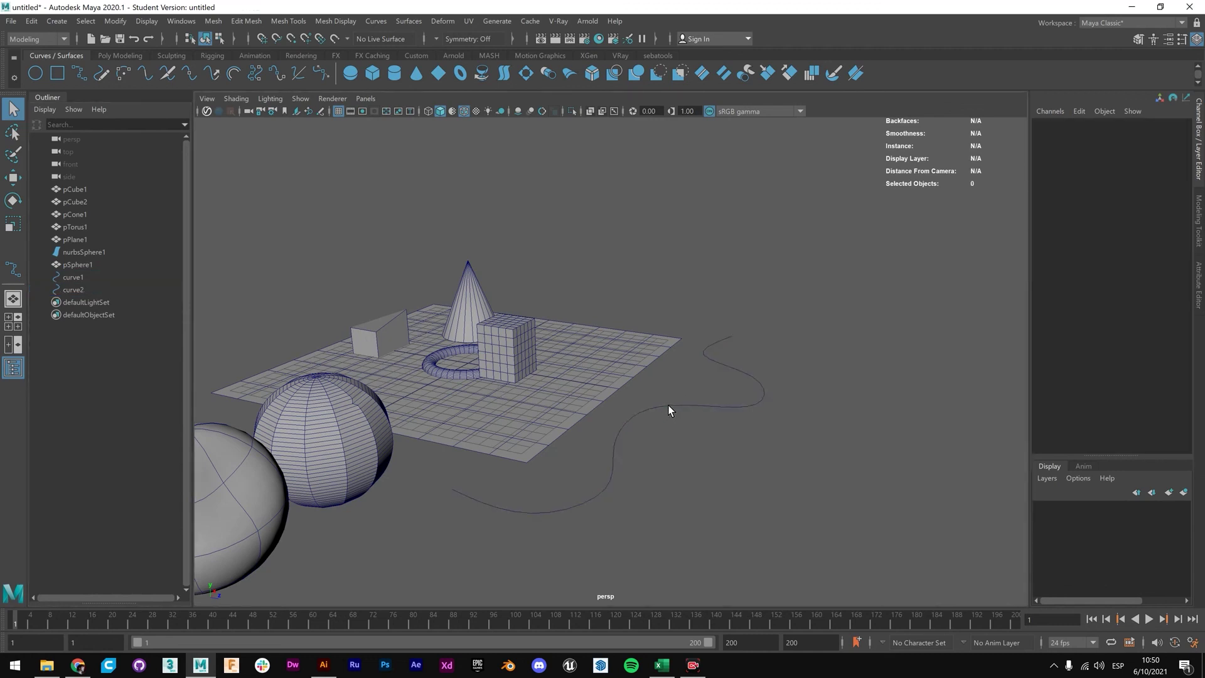
{"action": "left_click", "coordinate": [667, 406]}
{"action": "key", "text": "w"}
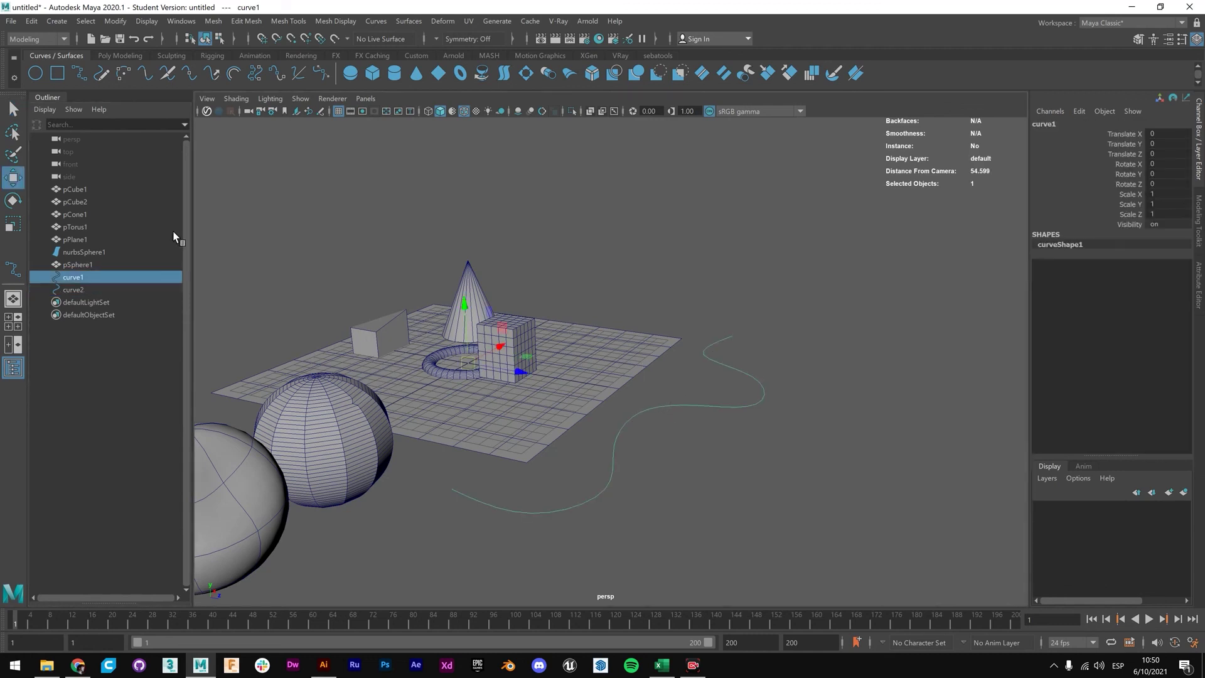
{"action": "left_click_drag", "start_coordinate": [464, 310], "coordinate": [461, 141]}
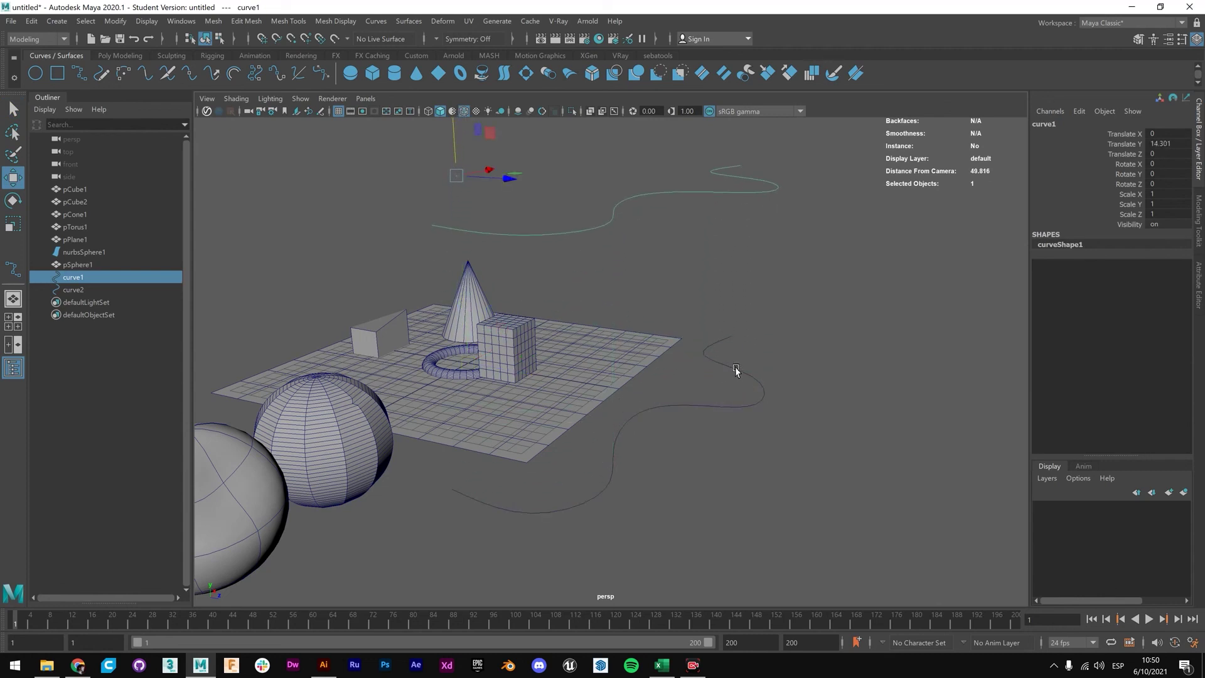
Lower the raised curve to a Translate Y of about 9.5 above its duplicate and clear the selection.
{"action": "left_click", "coordinate": [734, 373], "text": "shift"}
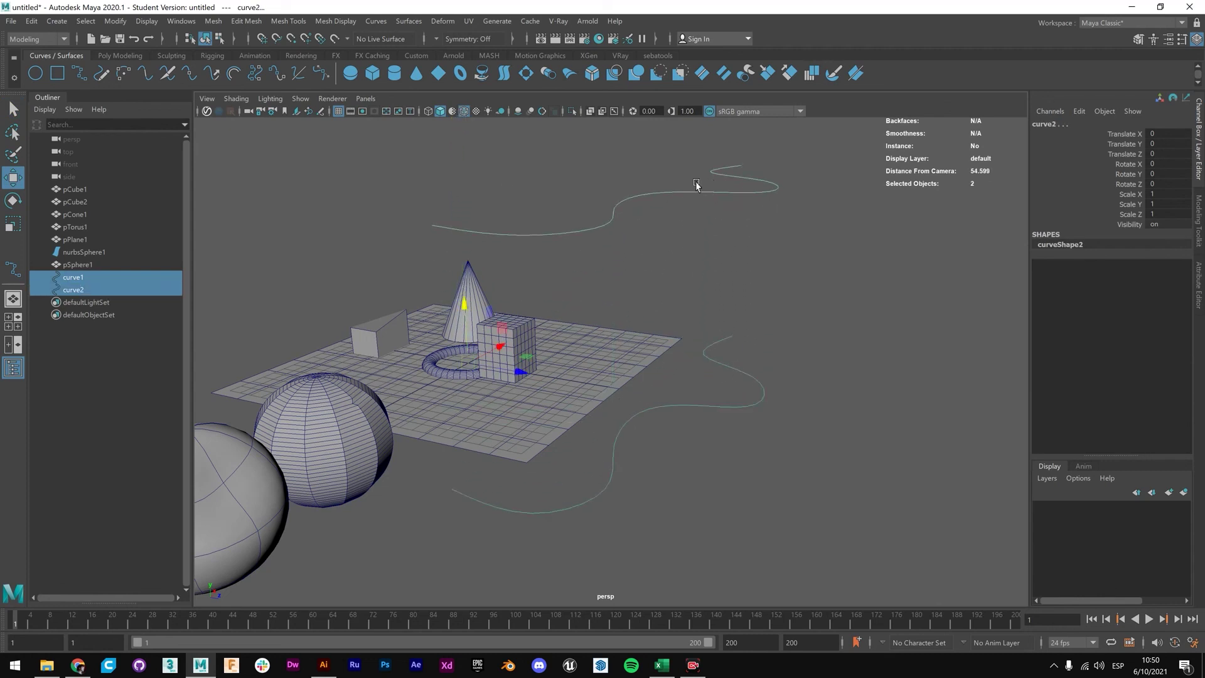
{"action": "middle_click_drag", "start_coordinate": [761, 271], "coordinate": [722, 288], "text": "alt"}
{"action": "left_click_drag", "start_coordinate": [722, 288], "coordinate": [646, 292], "text": "alt"}
{"action": "key", "text": "q"}
{"action": "left_click", "coordinate": [553, 222]}
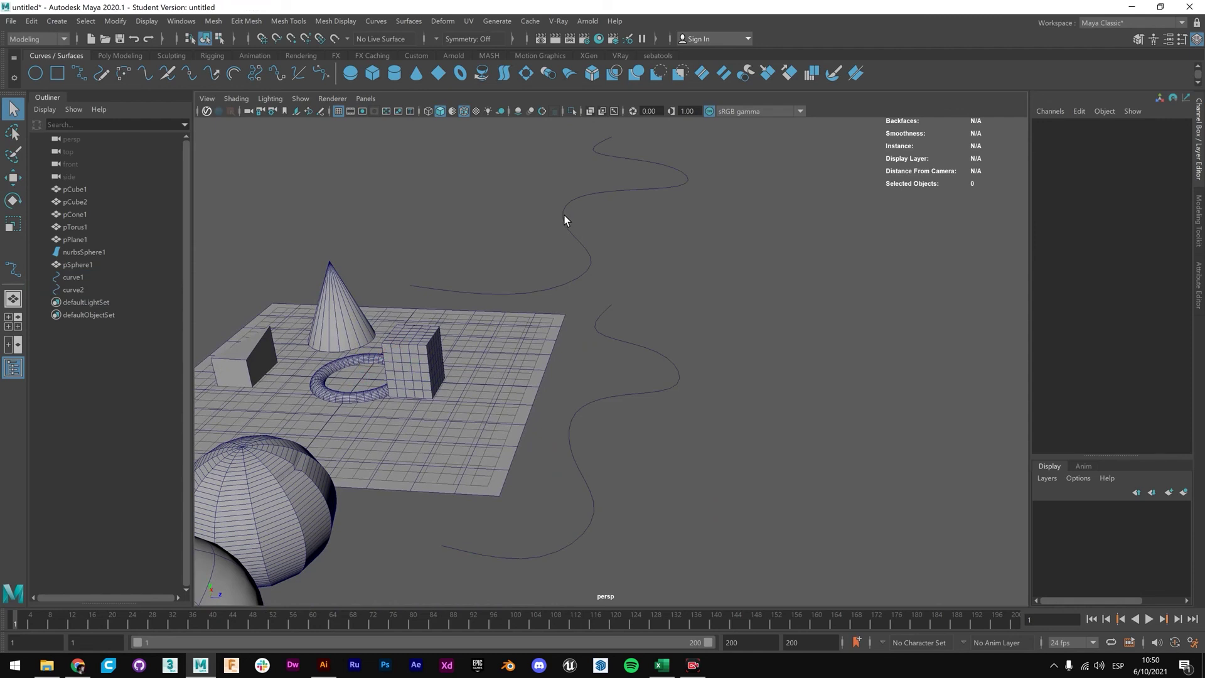
{"action": "left_click", "coordinate": [562, 215]}
{"action": "key", "text": "w"}
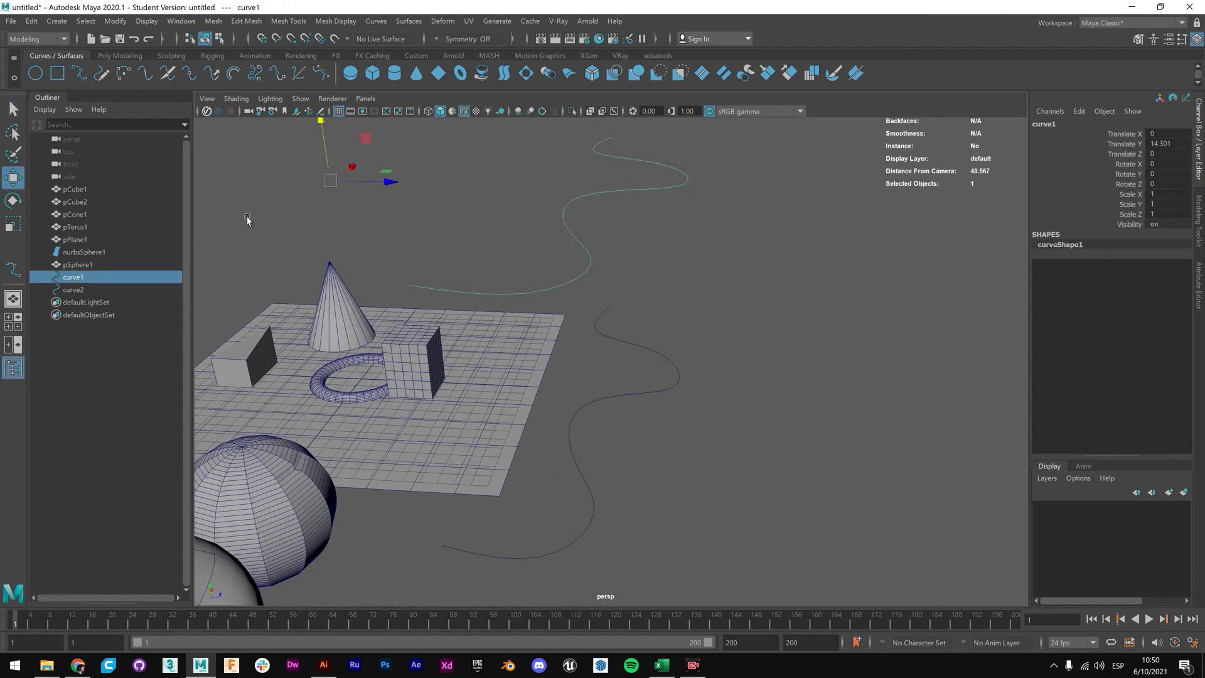
{"action": "left_click_drag", "start_coordinate": [322, 126], "coordinate": [364, 233]}
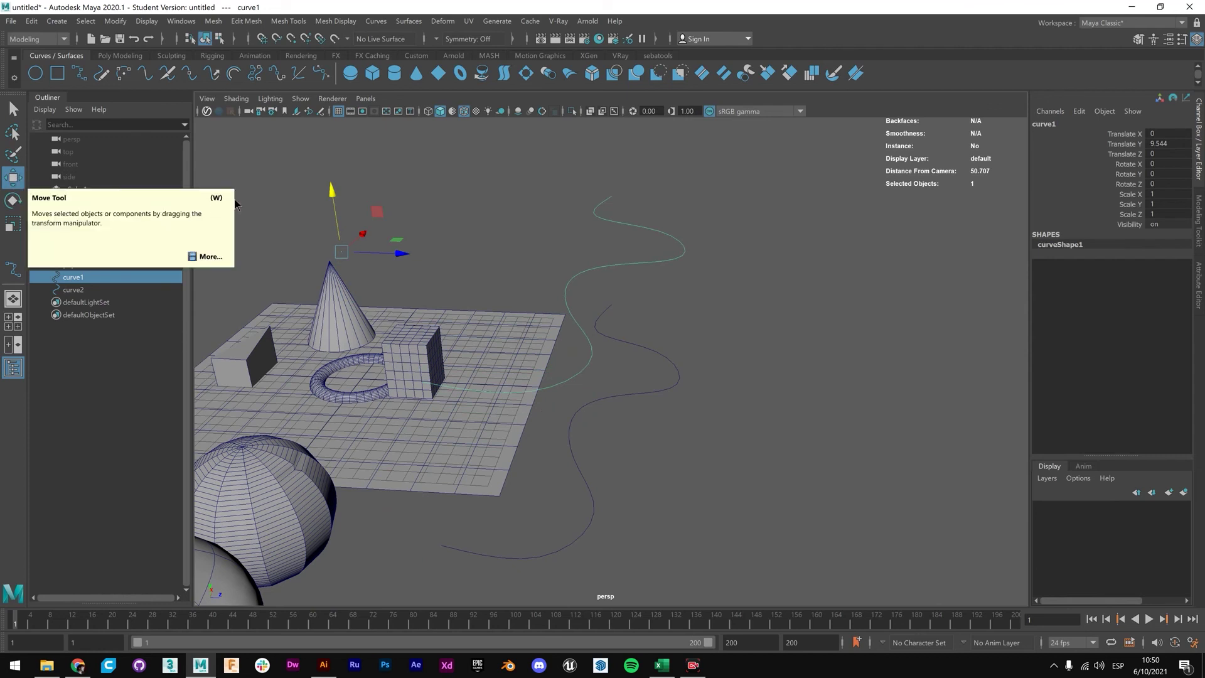
{"action": "left_click", "coordinate": [541, 209]}
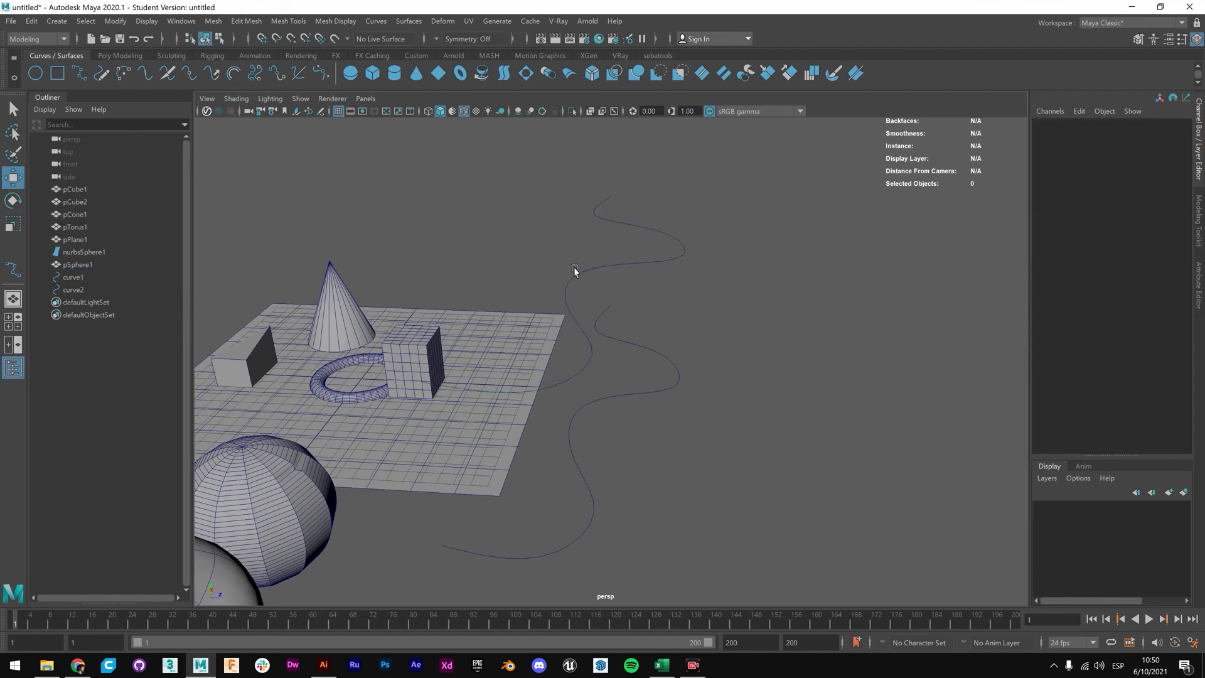
Select both winding curves and shift them together on the ground plane by about 1.56 in X and 2.13 in Z.
{"action": "left_click", "coordinate": [581, 271]}
{"action": "left_click", "coordinate": [622, 344], "text": "shift"}
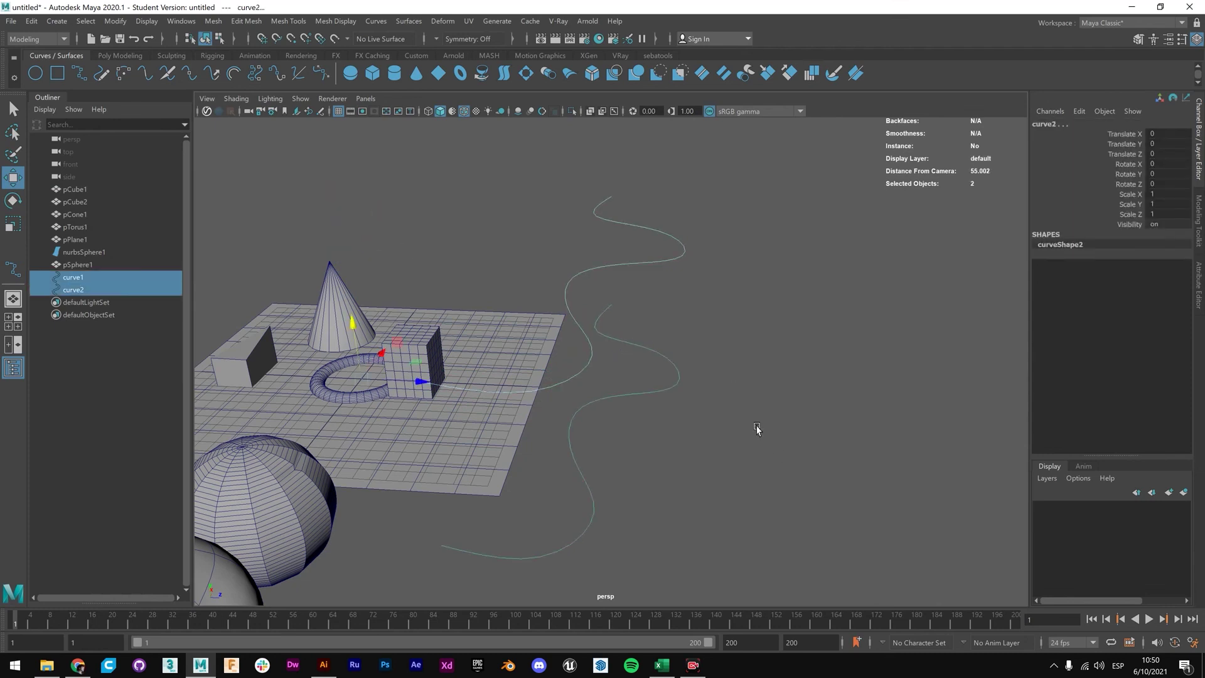
{"action": "middle_click_drag", "start_coordinate": [758, 425], "coordinate": [727, 417], "text": "alt"}
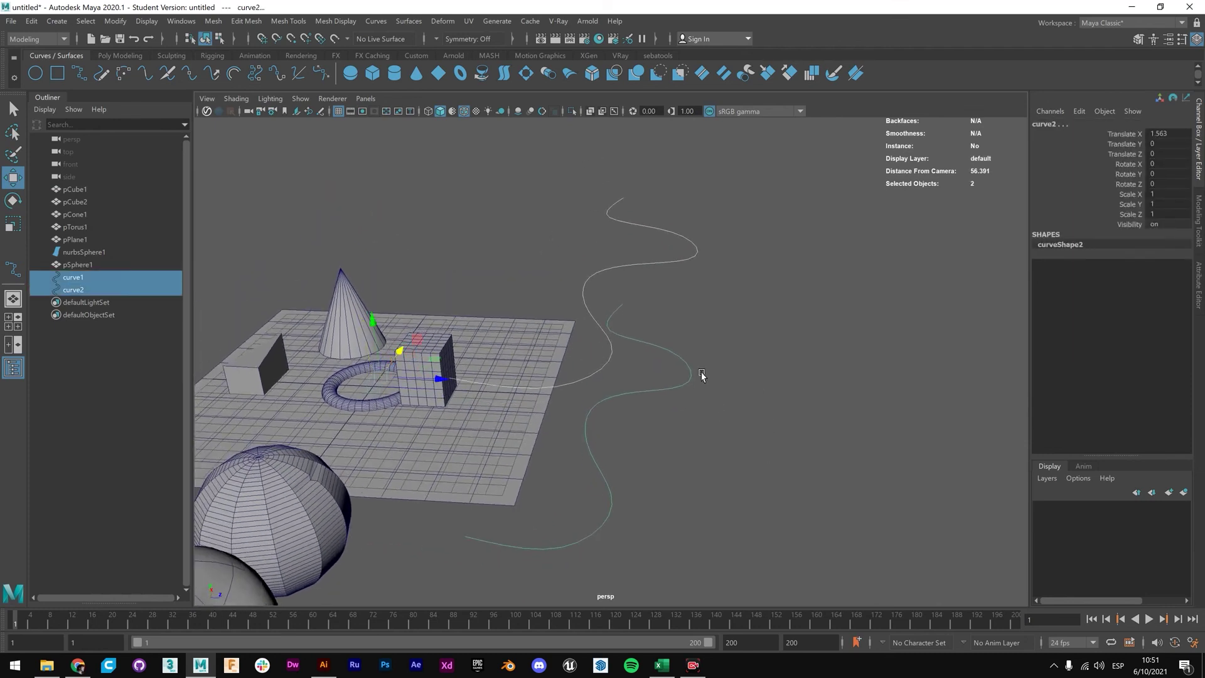
{"action": "middle_click_drag", "start_coordinate": [761, 340], "coordinate": [783, 314], "text": "shift"}
Loft a NURBS surface between the ground curve and the raised curve.
{"action": "scroll", "coordinate": [678, 327], "scroll_direction": "down", "scroll_amount": 2}
{"action": "left_click_drag", "start_coordinate": [640, 335], "coordinate": [602, 365], "text": "alt"}
{"action": "scroll", "coordinate": [511, 354], "scroll_direction": "up", "scroll_amount": 3}
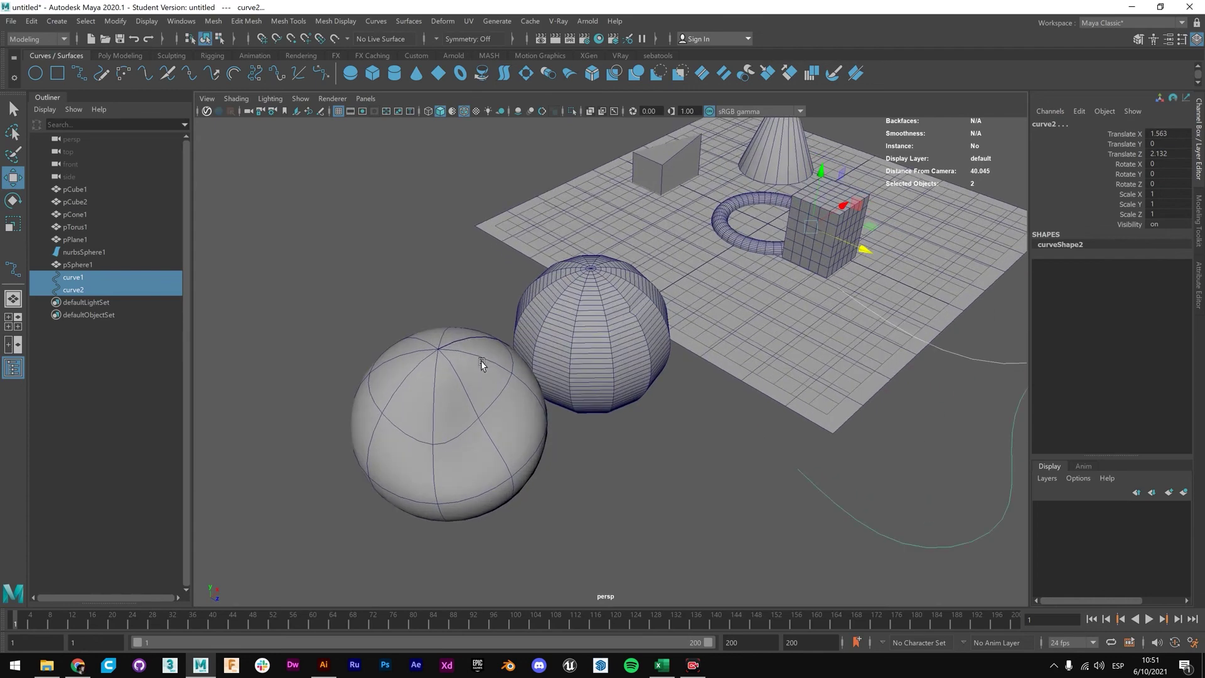
{"action": "scroll", "coordinate": [784, 340], "scroll_direction": "down", "scroll_amount": 3}
{"action": "left_click_drag", "start_coordinate": [784, 340], "coordinate": [476, 408], "text": "alt"}
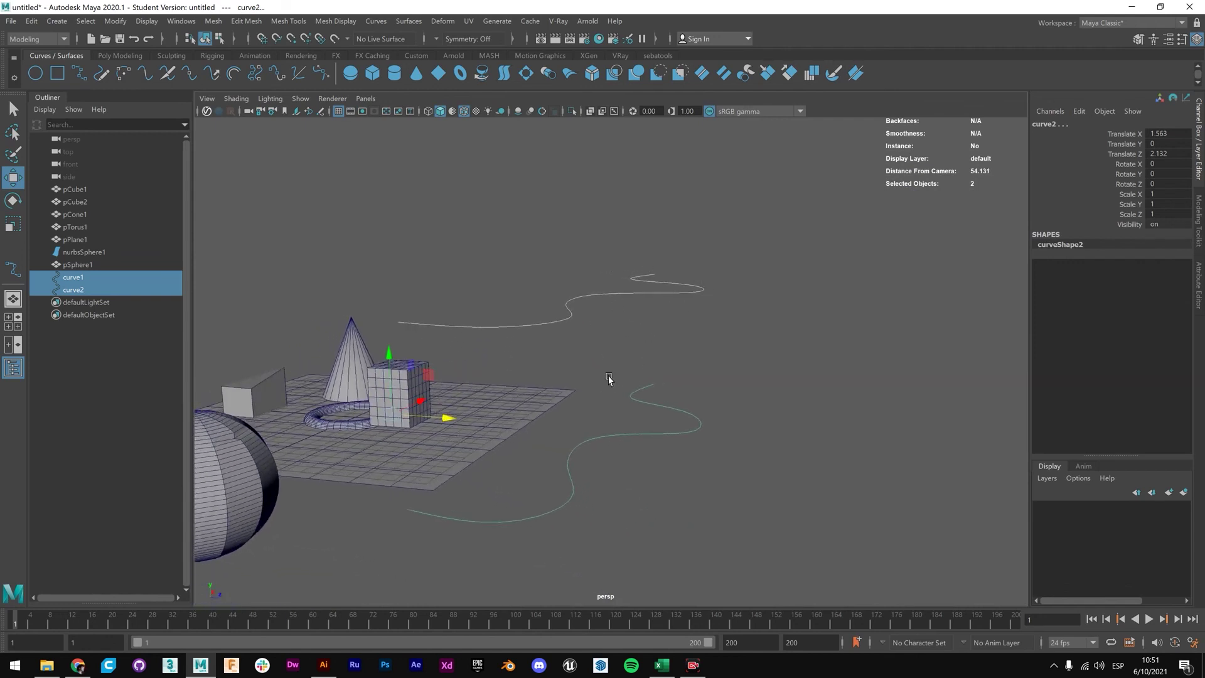
{"action": "left_click", "coordinate": [646, 406]}
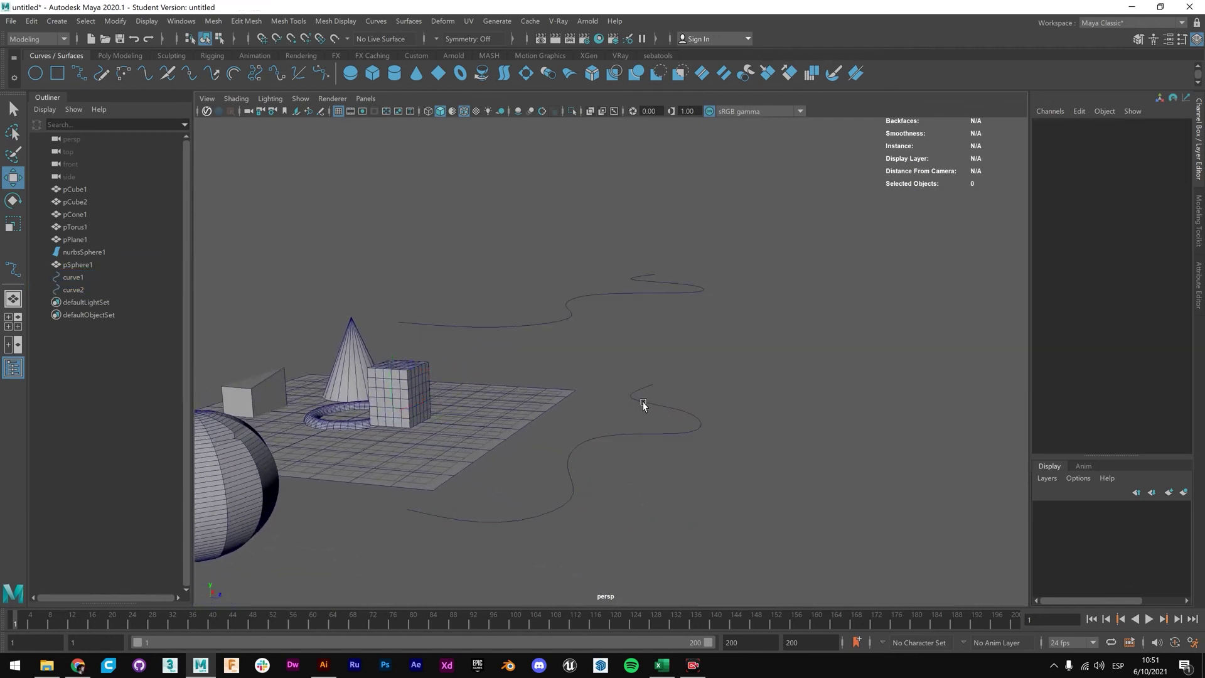
{"action": "left_click", "coordinate": [646, 405]}
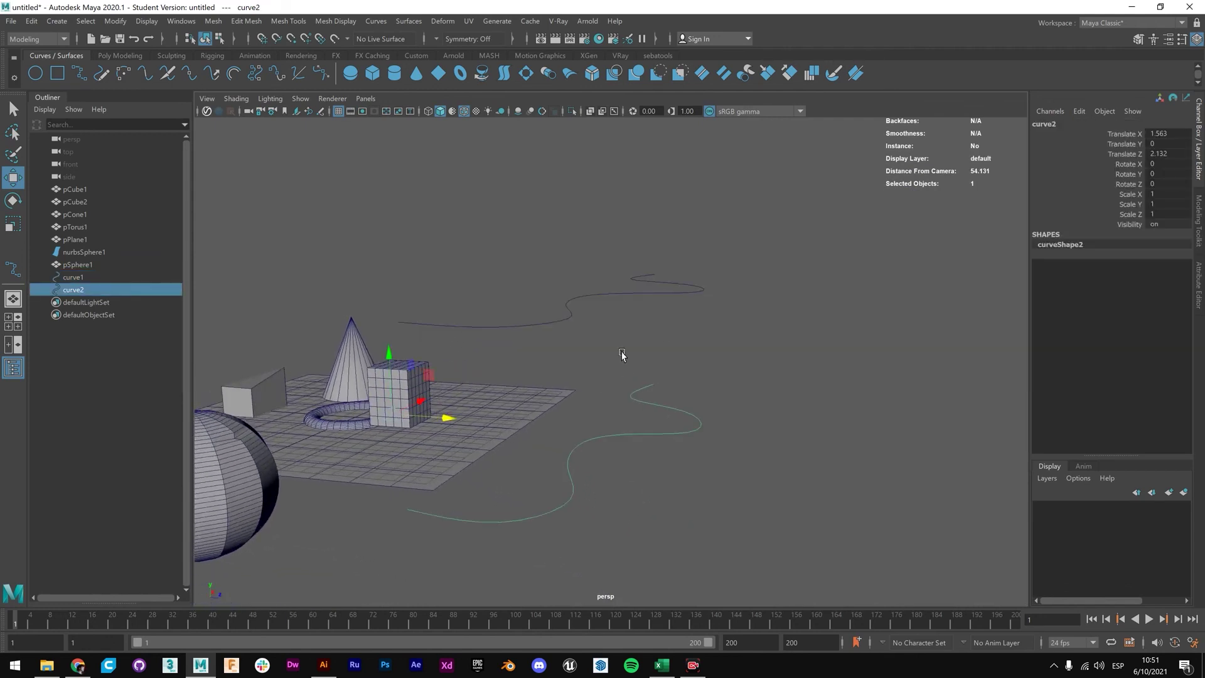
{"action": "left_click", "coordinate": [627, 294], "text": "shift"}
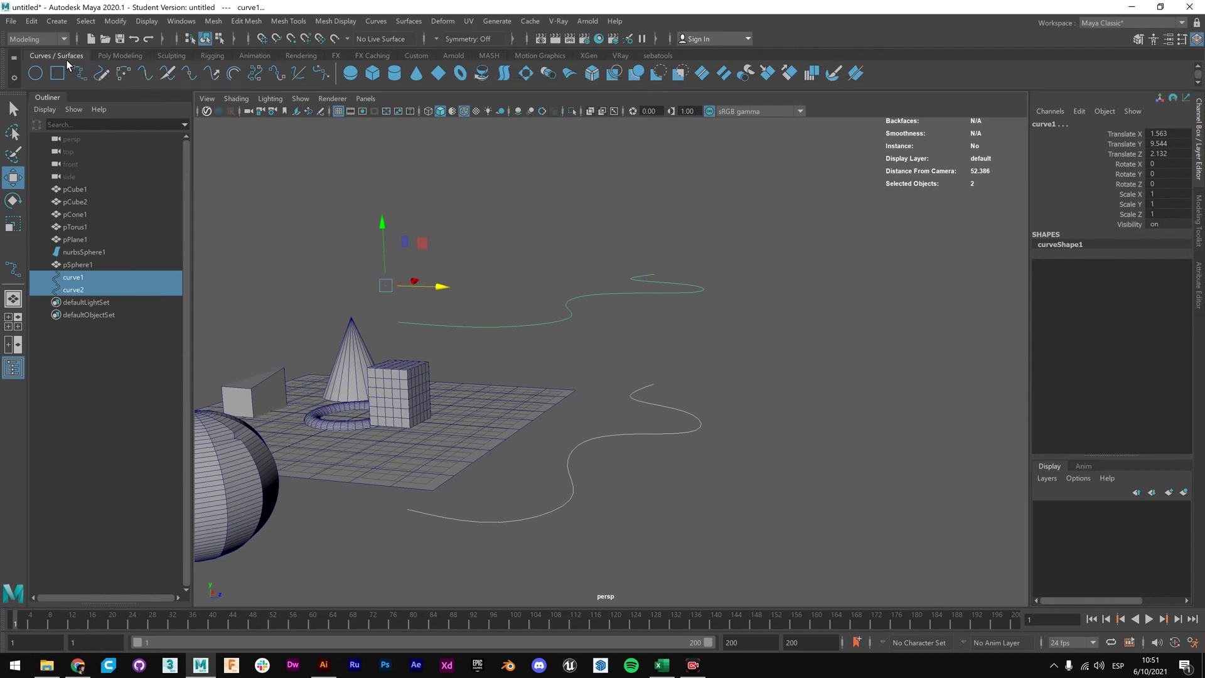
{"action": "left_click", "coordinate": [504, 74]}
Examine the lofted surface from several angles.
{"action": "left_click_drag", "start_coordinate": [670, 287], "coordinate": [729, 393], "text": "alt"}
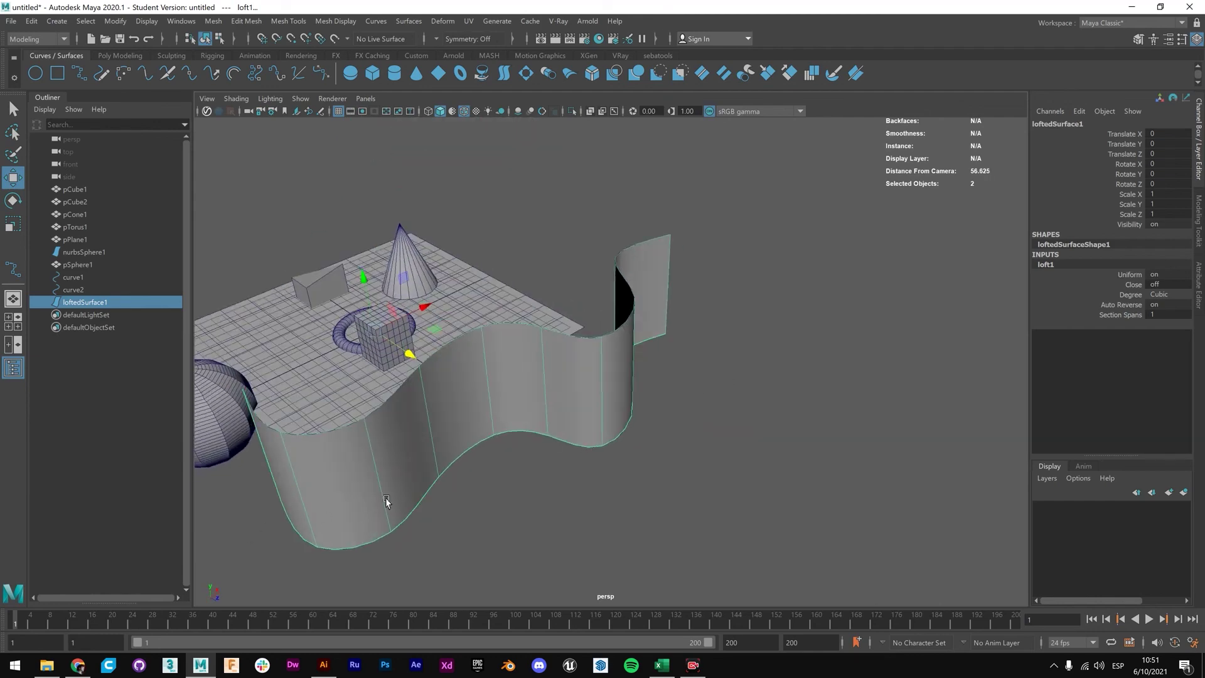
{"action": "left_click_drag", "start_coordinate": [586, 375], "coordinate": [582, 424], "text": "alt"}
{"action": "left_click_drag", "start_coordinate": [426, 422], "coordinate": [551, 415], "text": "alt"}
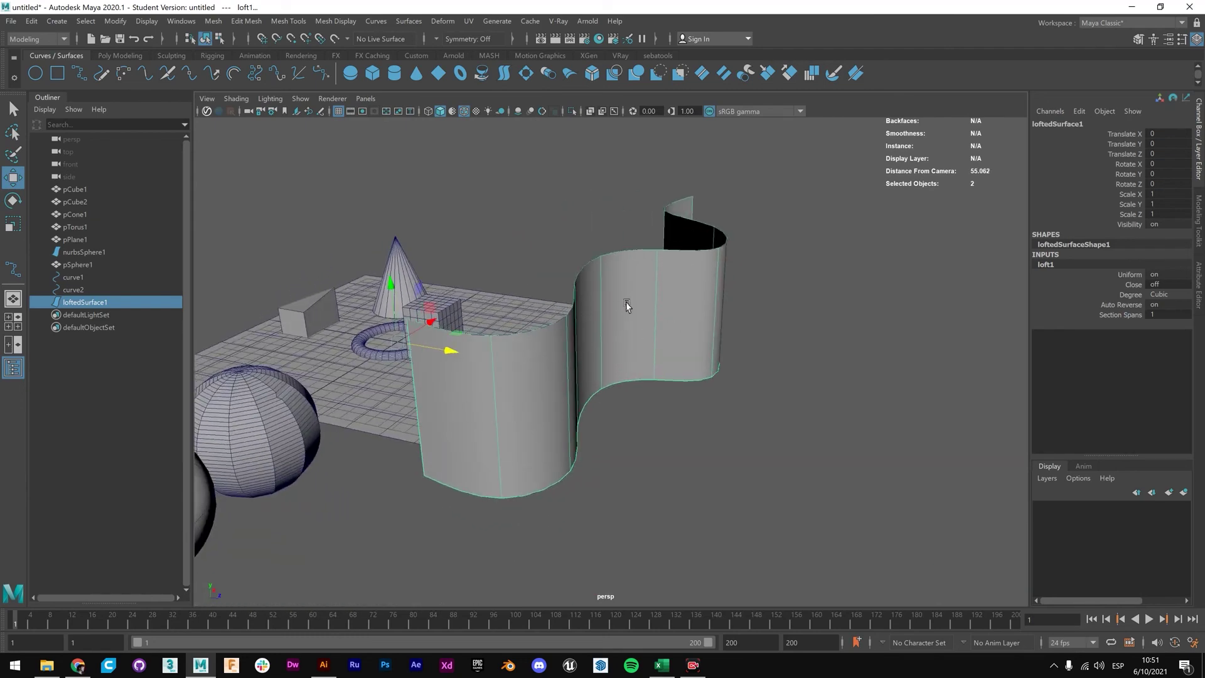
{"action": "left_click_drag", "start_coordinate": [683, 371], "coordinate": [635, 463], "text": "alt"}
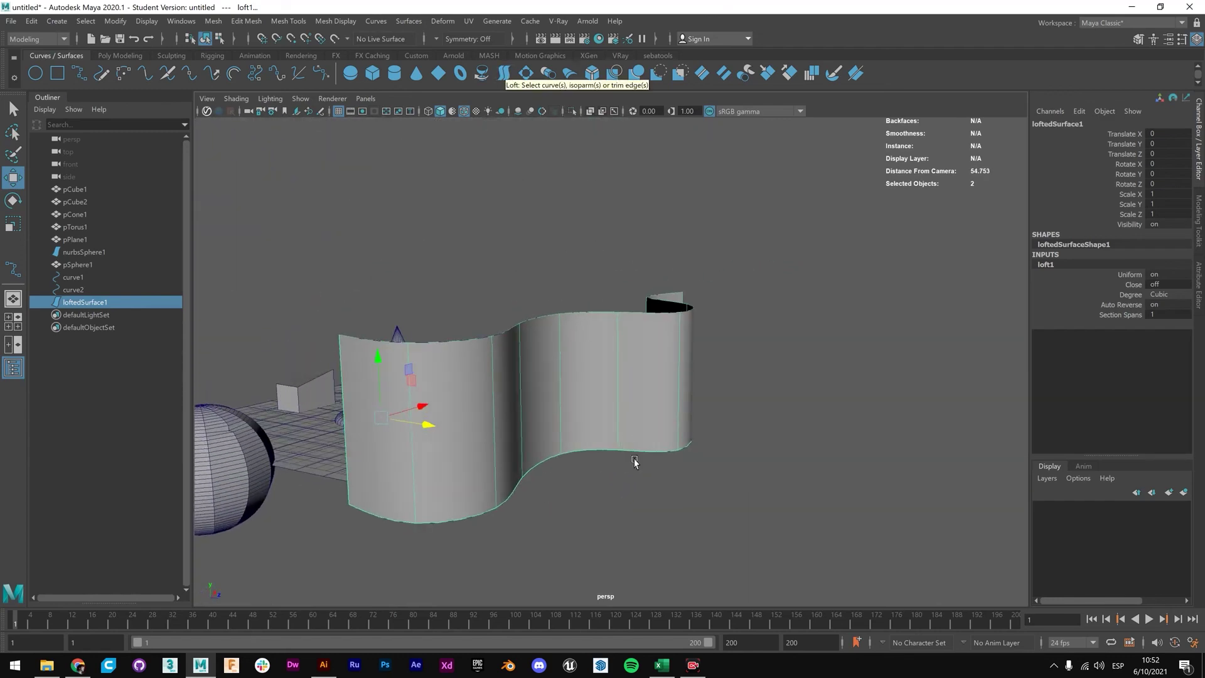
{"action": "left_click_drag", "start_coordinate": [635, 460], "coordinate": [589, 361], "text": "alt"}
{"action": "left_click_drag", "start_coordinate": [763, 433], "coordinate": [735, 430], "text": "alt"}
{"action": "scroll", "coordinate": [734, 430], "scroll_direction": "down", "scroll_amount": 3}
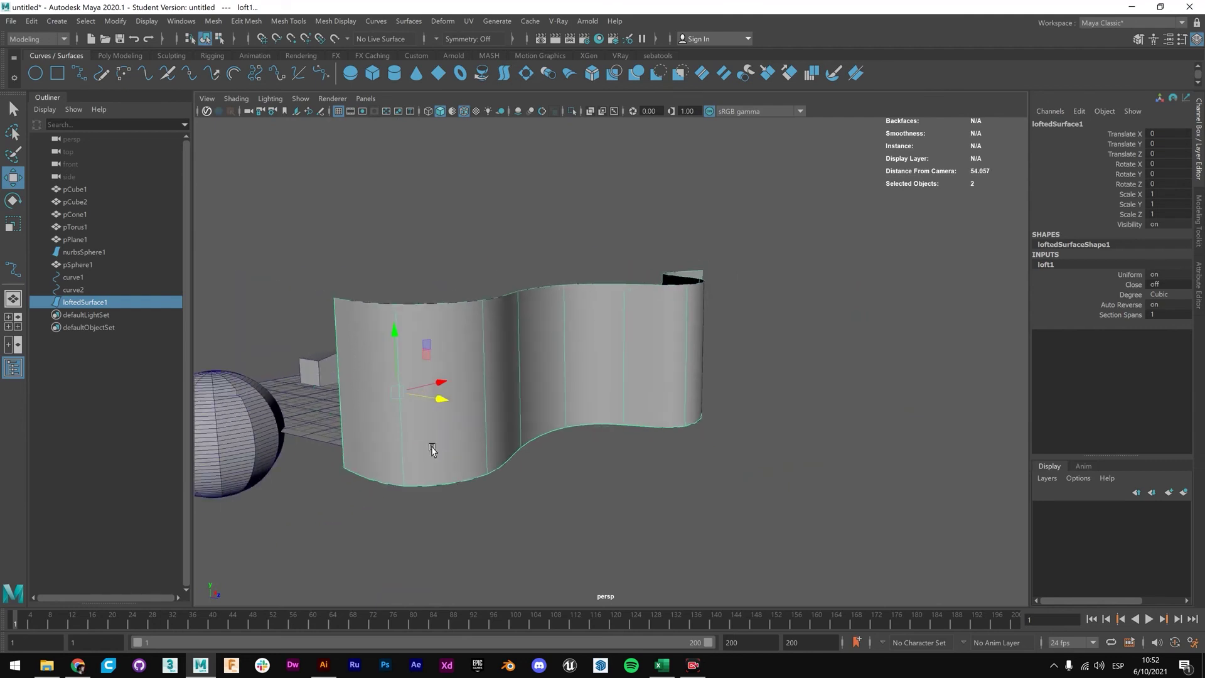
{"action": "left_click_drag", "start_coordinate": [694, 357], "coordinate": [577, 408], "text": "alt"}
{"action": "scroll", "coordinate": [637, 431], "scroll_direction": "down", "scroll_amount": 3}
Select the lofted surface and curve2 in turn to compare how each object type is listed in the scene.
{"action": "key", "text": "q"}
{"action": "left_click", "coordinate": [576, 402]}
{"action": "left_click_drag", "start_coordinate": [573, 521], "coordinate": [602, 489], "text": "alt"}
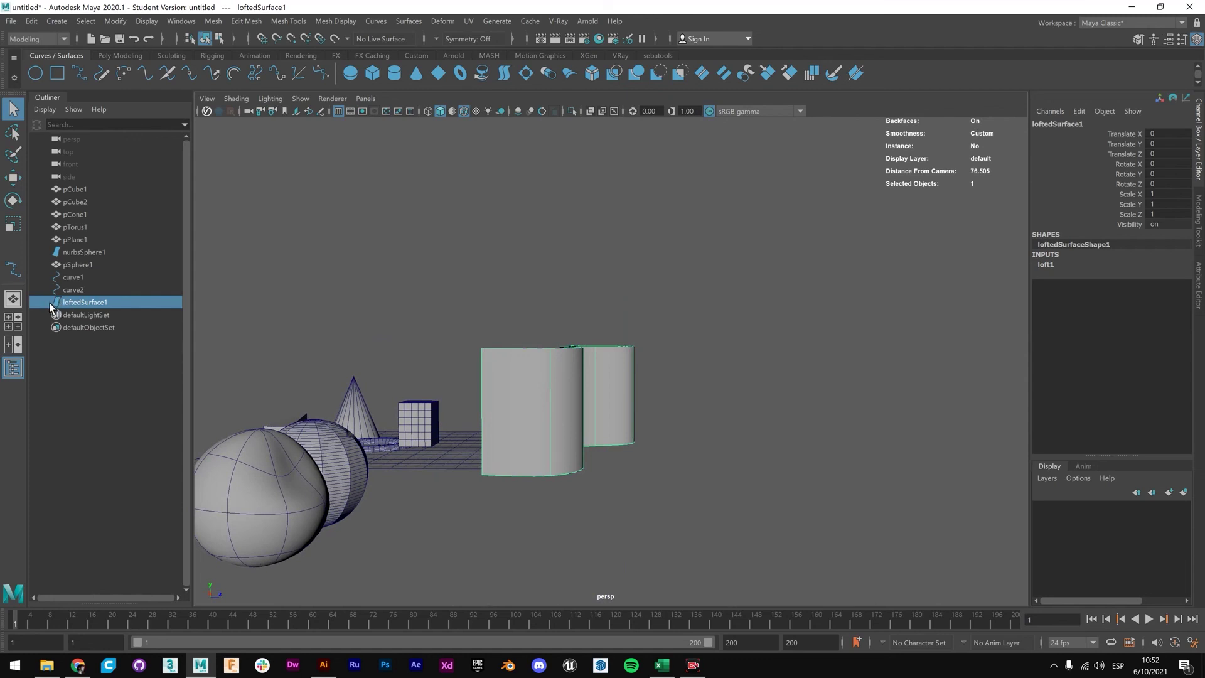
{"action": "left_click", "coordinate": [69, 290]}
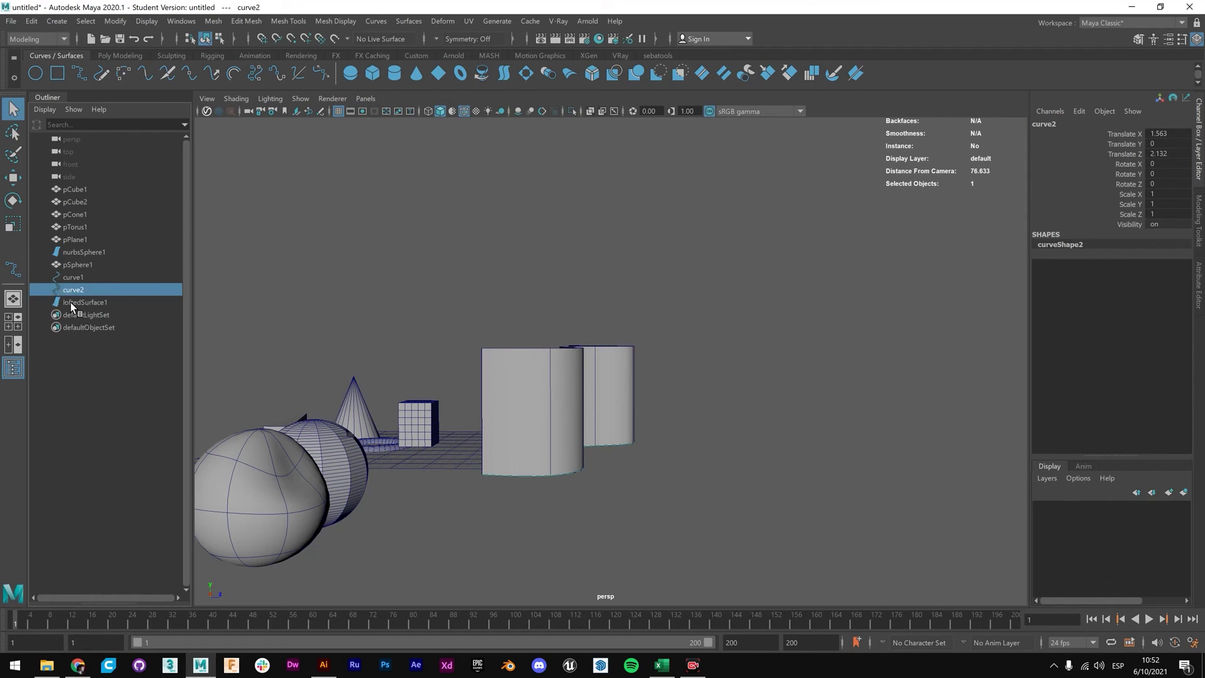
{"action": "left_click", "coordinate": [61, 301]}
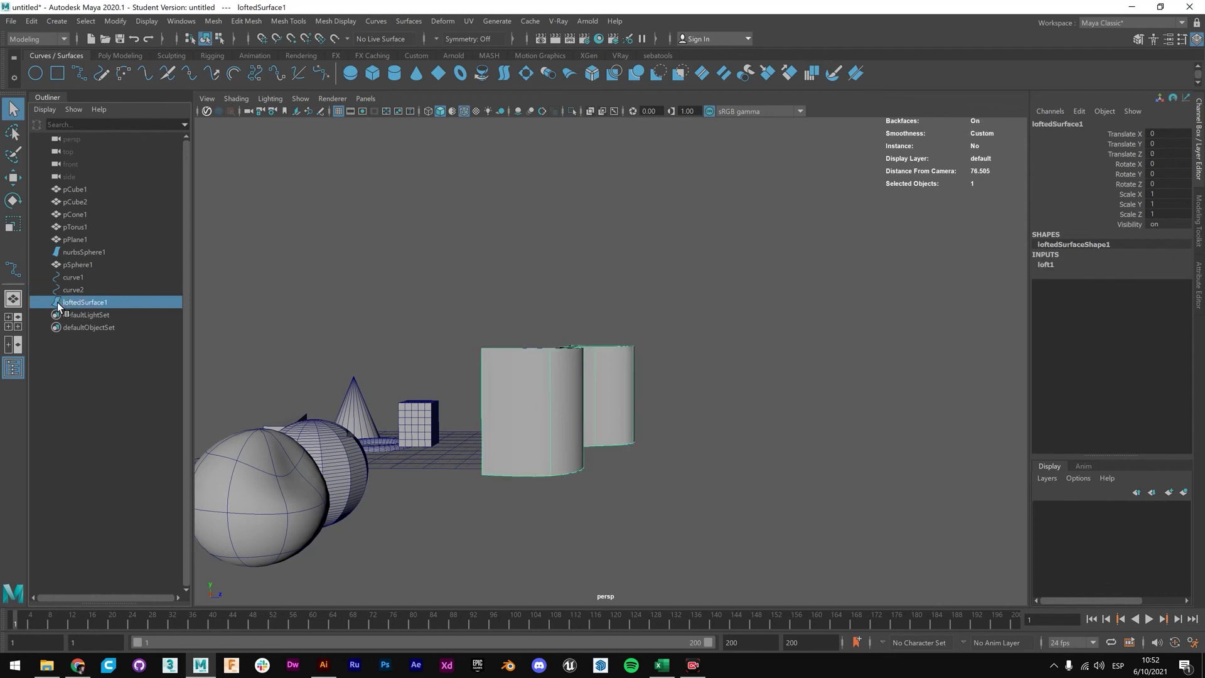
{"action": "scroll", "coordinate": [553, 370], "scroll_direction": "up", "scroll_amount": 2}
{"action": "left_click_drag", "start_coordinate": [553, 370], "coordinate": [718, 368], "text": "alt"}
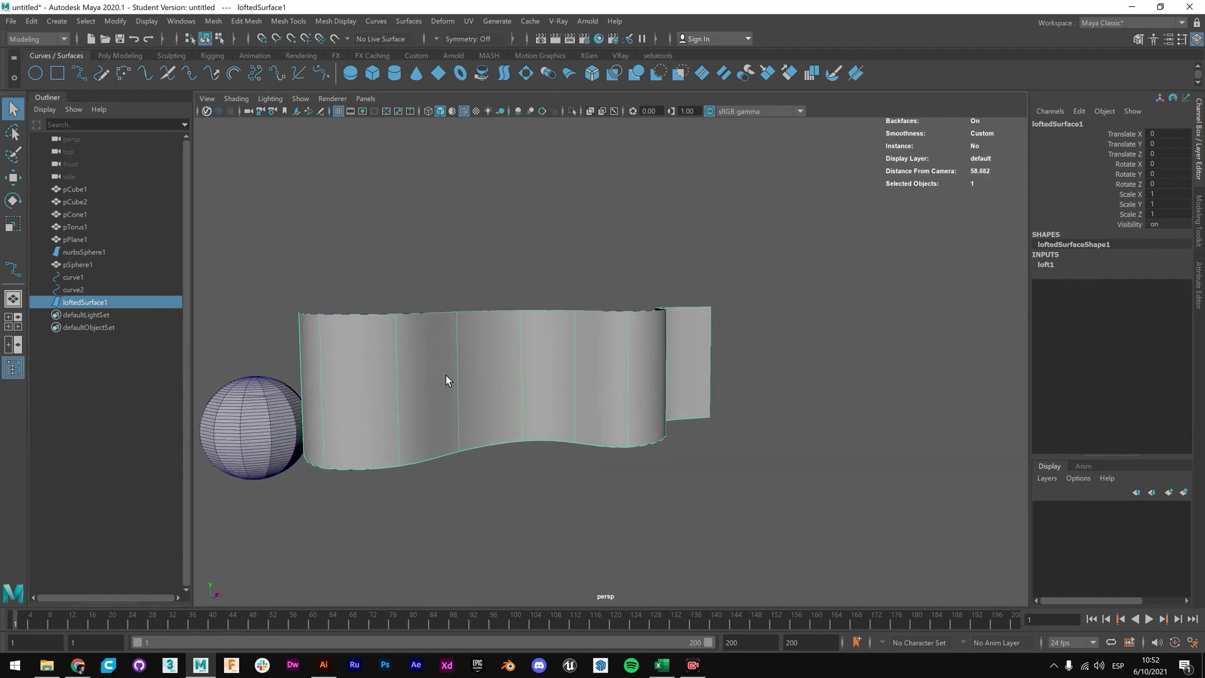
{"action": "left_click_drag", "start_coordinate": [585, 372], "coordinate": [665, 390], "text": "alt"}
{"action": "left_click_drag", "start_coordinate": [581, 415], "coordinate": [477, 370], "text": "alt"}
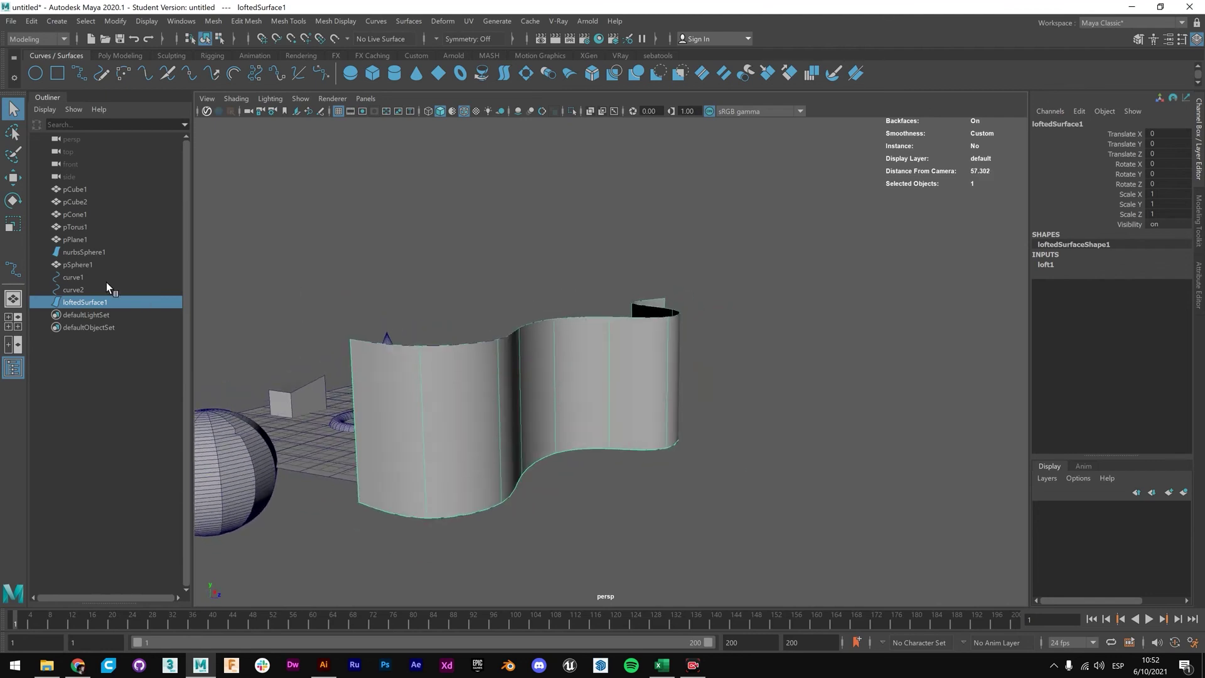
Select the NURBS sphere and the polygon sphere in turn to compare their object types.
{"action": "left_click", "coordinate": [84, 251]}
{"action": "left_click_drag", "start_coordinate": [358, 329], "coordinate": [419, 397], "text": "alt"}
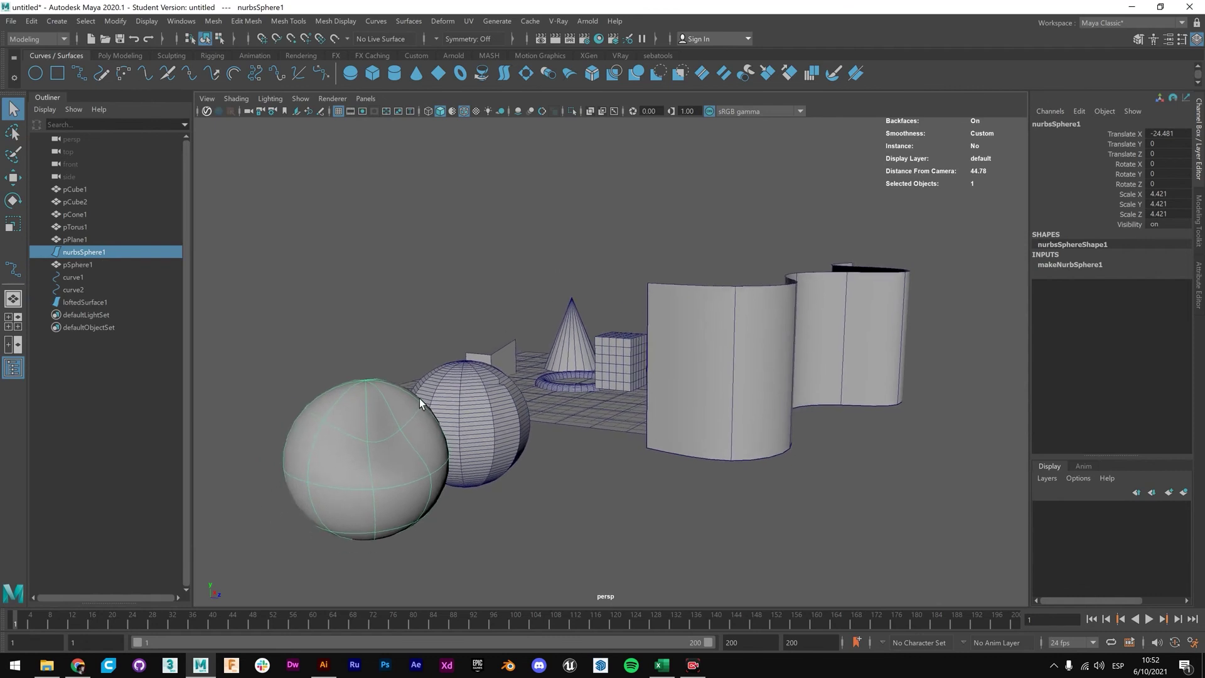
{"action": "scroll", "coordinate": [365, 461], "scroll_direction": "down", "scroll_amount": 3}
{"action": "left_click_drag", "start_coordinate": [372, 461], "coordinate": [417, 381], "text": "alt"}
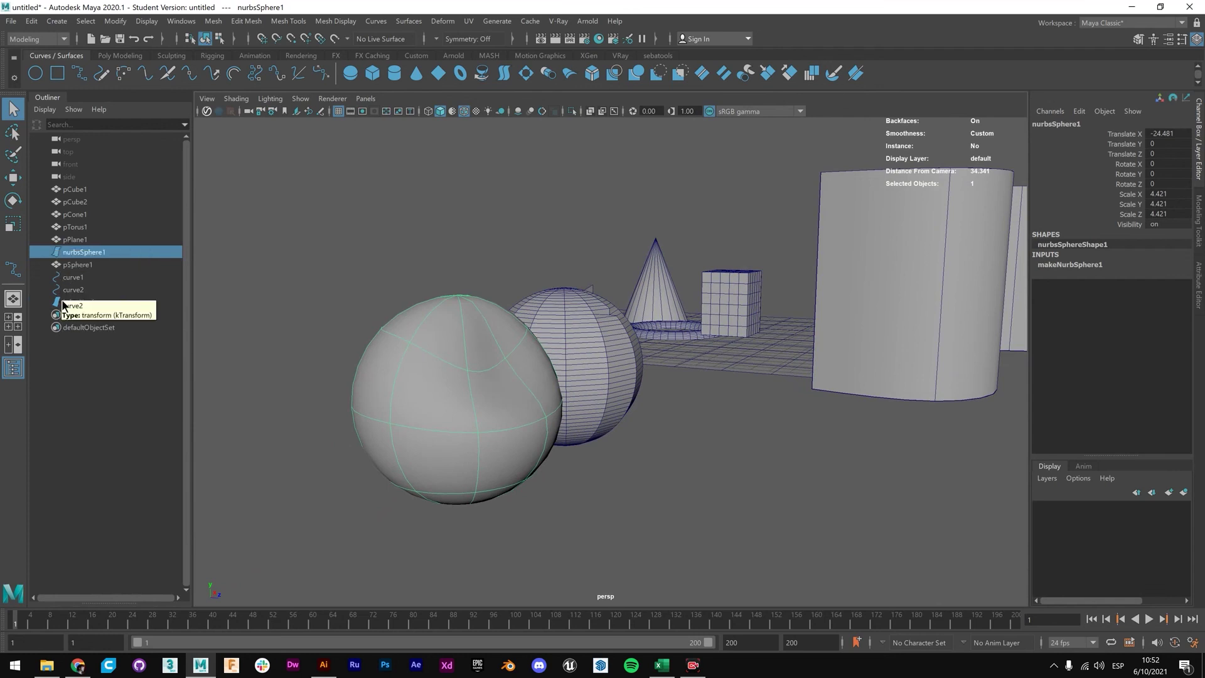
{"action": "left_click", "coordinate": [84, 264]}
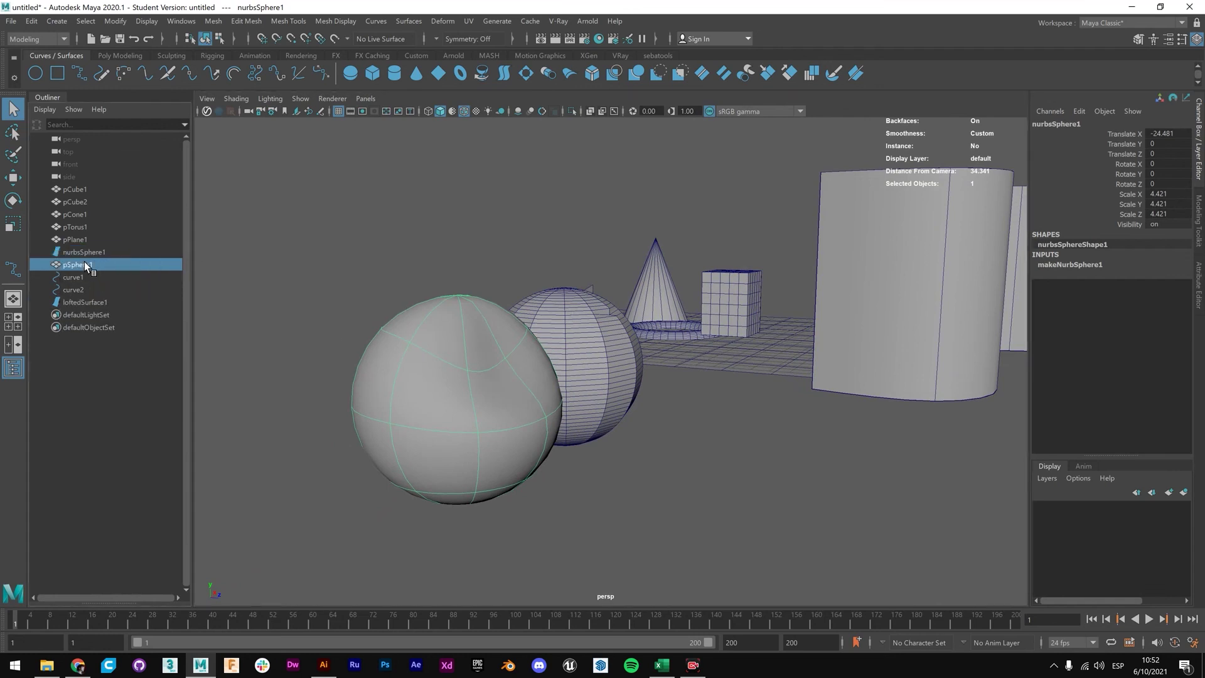
{"action": "left_click_drag", "start_coordinate": [645, 382], "coordinate": [555, 408], "text": "alt"}
{"action": "scroll", "coordinate": [473, 364], "scroll_direction": "up", "scroll_amount": 3}
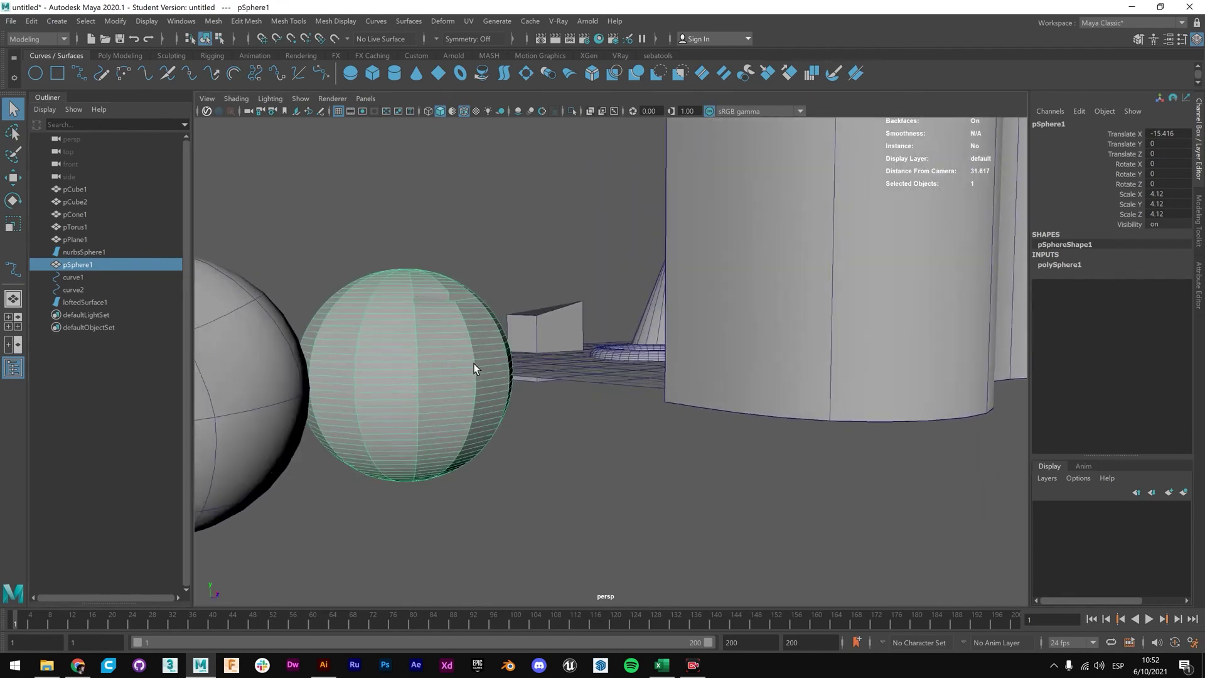
{"action": "middle_click_drag", "start_coordinate": [473, 363], "coordinate": [509, 345], "text": "alt"}
{"action": "left_click_drag", "start_coordinate": [509, 345], "coordinate": [489, 364], "text": "alt"}
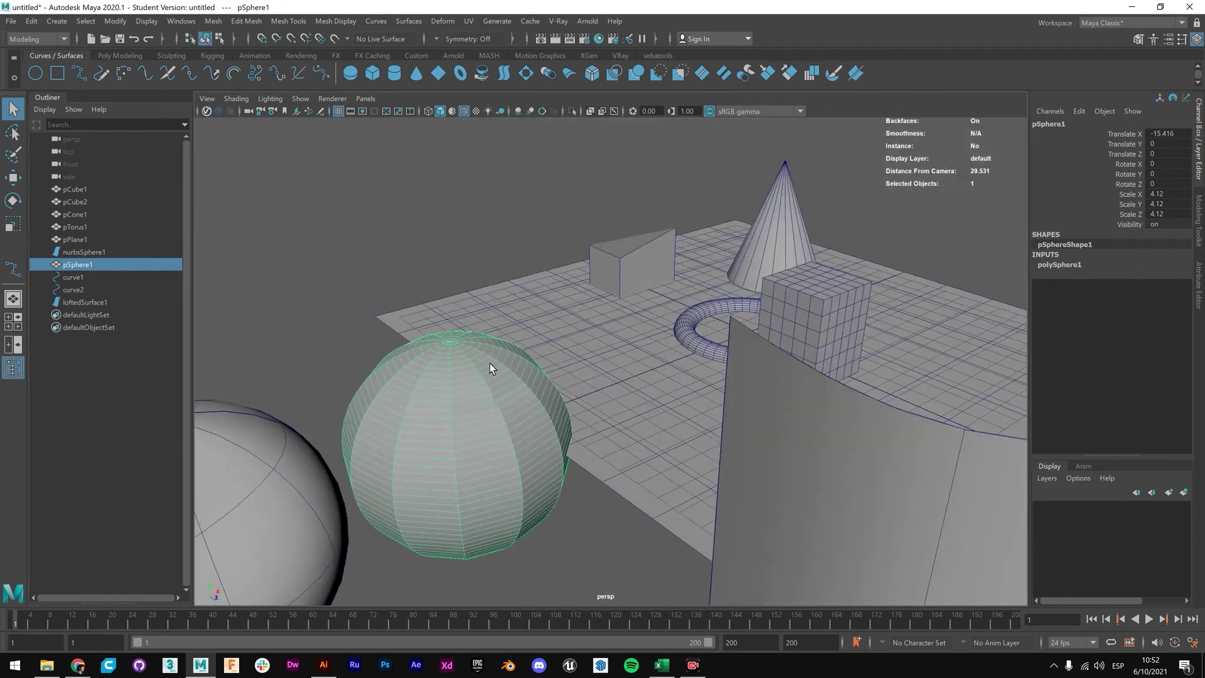
Select the two polygon cubes, the cone and the polygon sphere together to identify polygon objects, and clear the selection.
{"action": "scroll", "coordinate": [489, 364], "scroll_direction": "down", "scroll_amount": 3}
{"action": "left_click_drag", "start_coordinate": [618, 390], "coordinate": [608, 321], "text": "alt"}
{"action": "scroll", "coordinate": [637, 334], "scroll_direction": "down", "scroll_amount": 3}
{"action": "left_click", "coordinate": [608, 322]}
{"action": "left_click", "coordinate": [608, 319]}
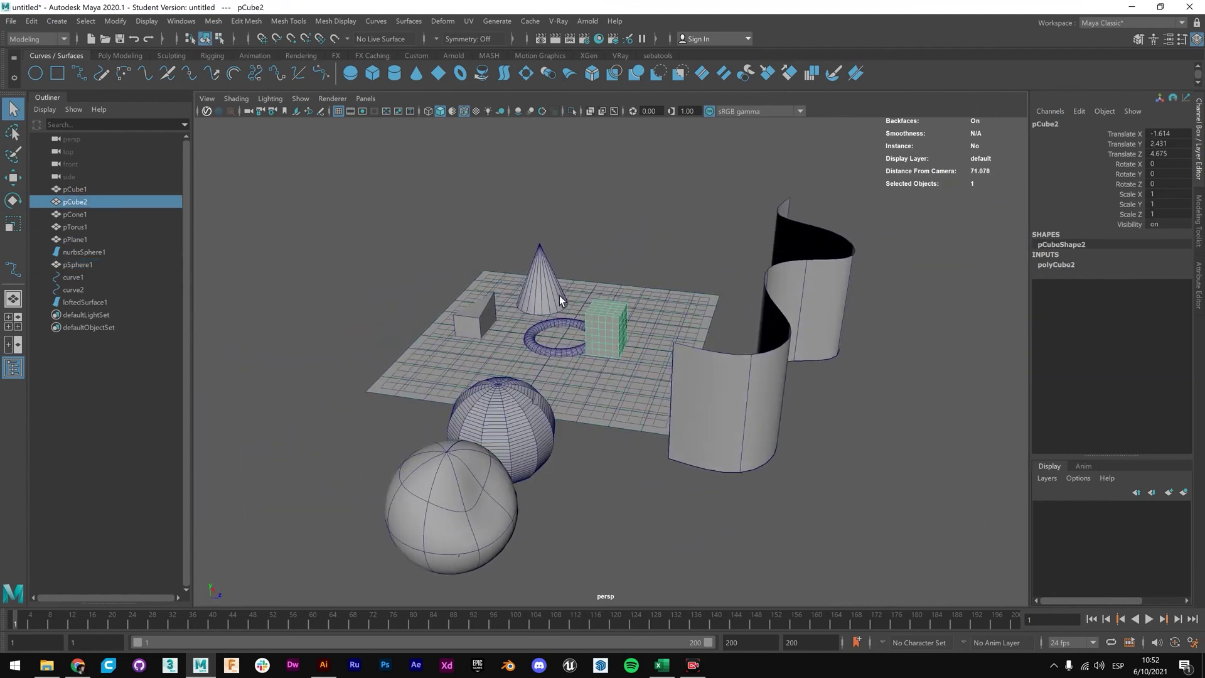
{"action": "left_click", "coordinate": [548, 295]}
{"action": "left_click", "coordinate": [481, 317], "text": "shift"}
{"action": "left_click", "coordinate": [613, 339], "text": "shift"}
{"action": "left_click", "coordinate": [540, 403], "text": "shift"}
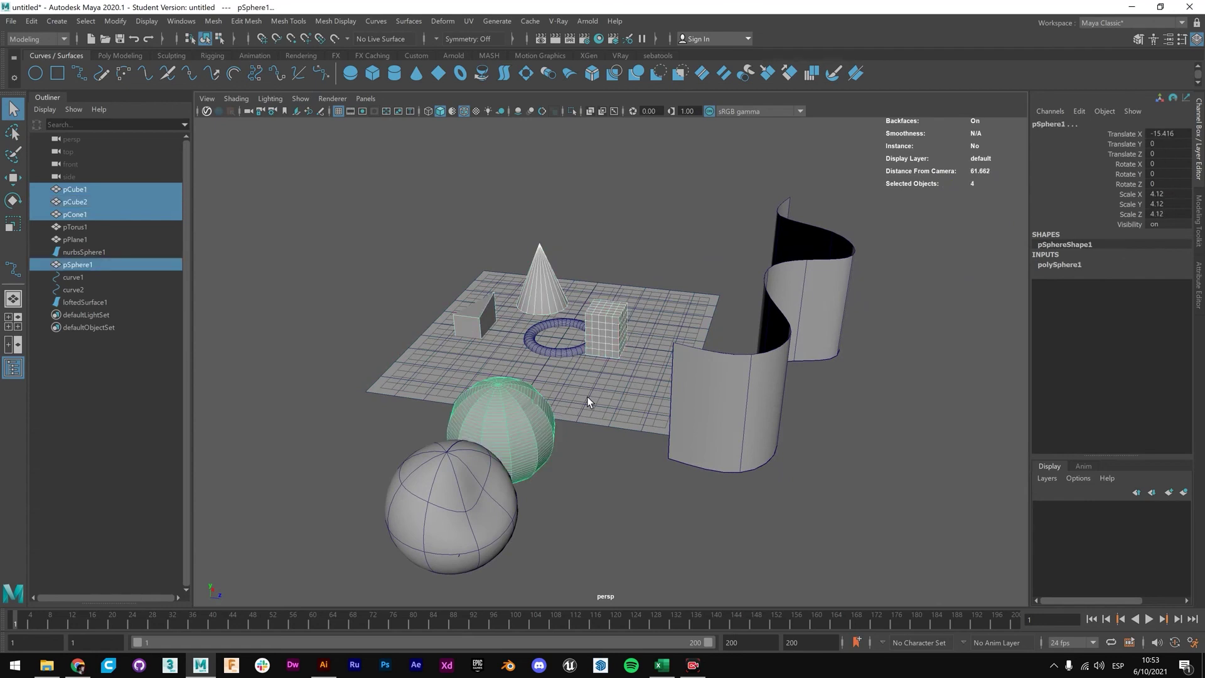
{"action": "left_click", "coordinate": [628, 408]}
Select the NURBS sphere and the lofted surface in turn to identify the NURBS objects, and clear the selection.
{"action": "left_click", "coordinate": [475, 516]}
{"action": "left_click_drag", "start_coordinate": [559, 519], "coordinate": [520, 490], "text": "alt"}
{"action": "scroll", "coordinate": [369, 459], "scroll_direction": "up", "scroll_amount": 3}
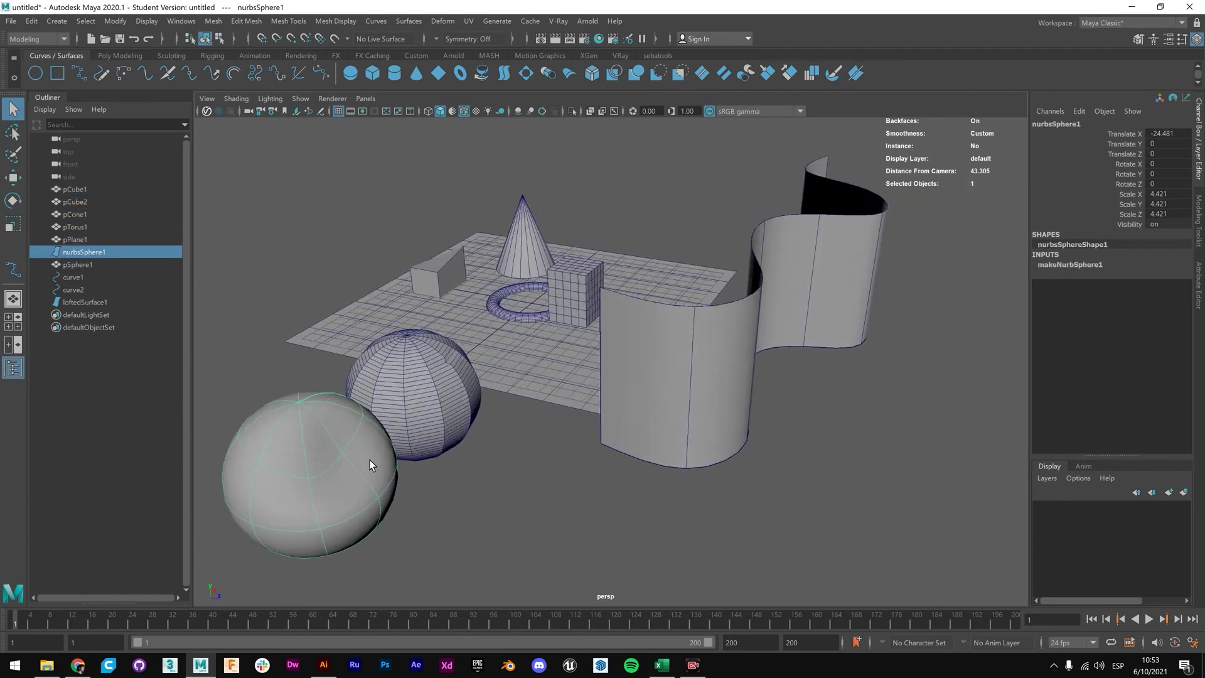
{"action": "left_click", "coordinate": [609, 424]}
{"action": "left_click", "coordinate": [321, 477]}
{"action": "left_click", "coordinate": [638, 392]}
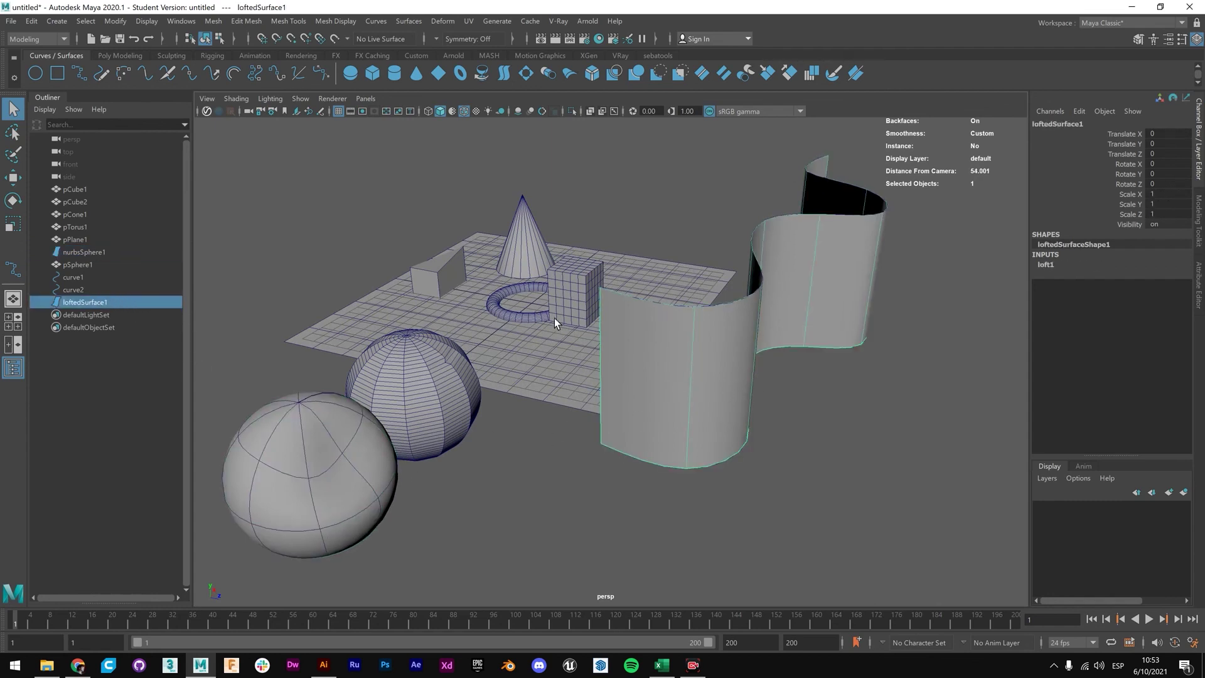
{"action": "left_click", "coordinate": [894, 459]}
Switch to the Lectura 3 document in Chrome and review it from Figura 13 through the creation menu in Figura 4 back to its start.
{"action": "left_click", "coordinate": [59, 24]}
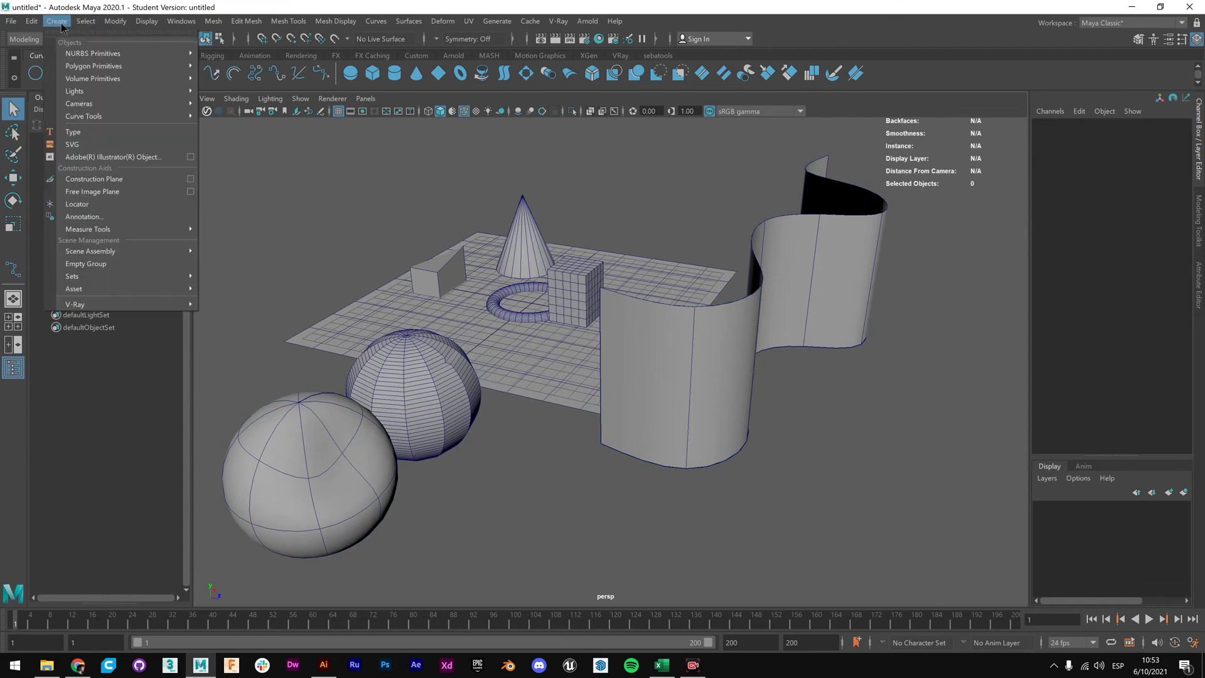
{"action": "left_click", "coordinate": [616, 527]}
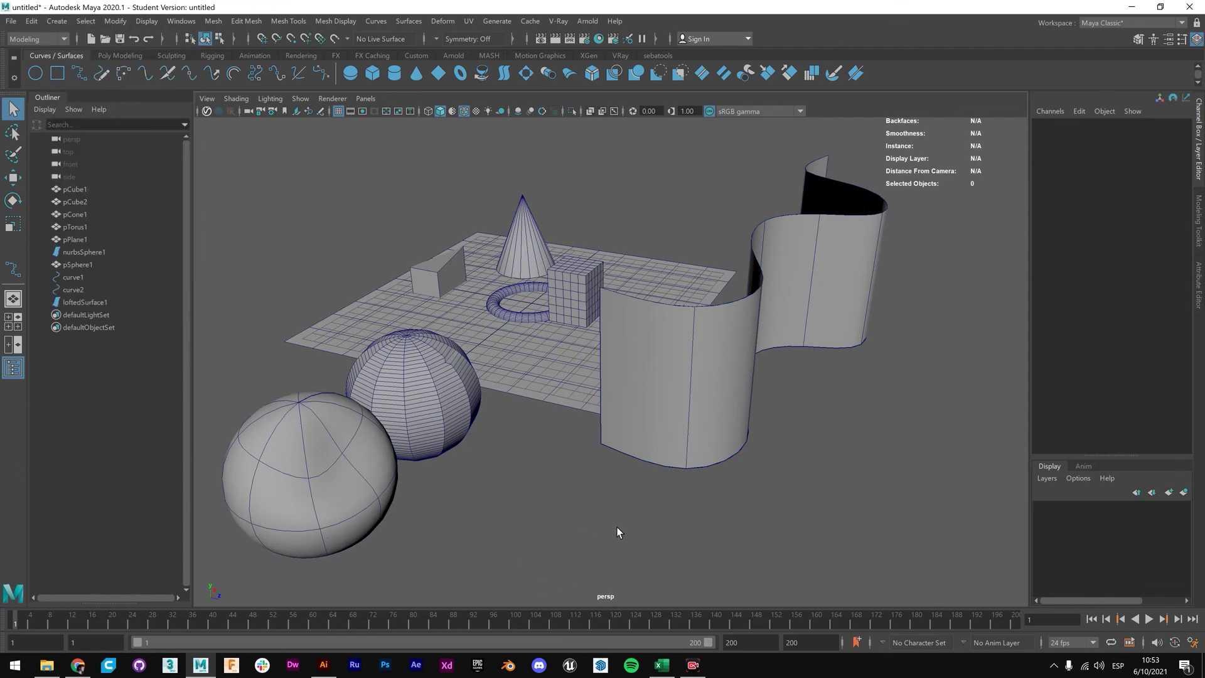
{"action": "left_click", "coordinate": [87, 666]}
{"action": "scroll", "coordinate": [565, 359], "scroll_direction": "down", "scroll_amount": 7}
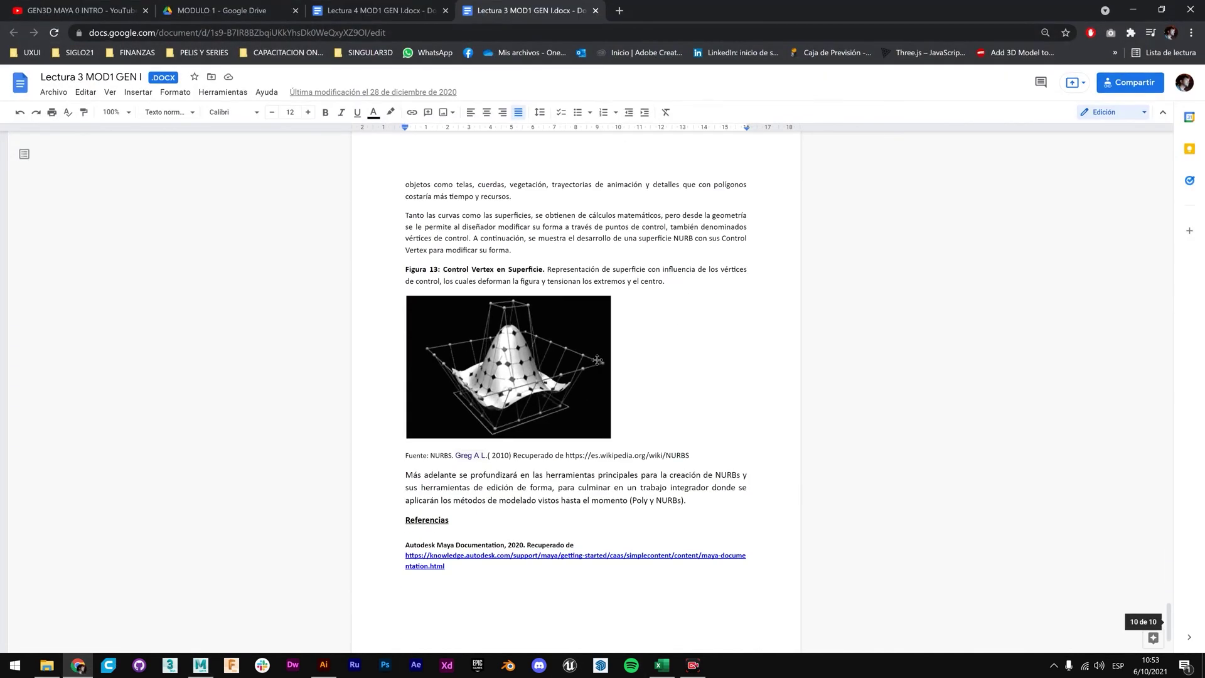
{"action": "scroll", "coordinate": [597, 360], "scroll_direction": "up", "scroll_amount": 4}
{"action": "scroll", "coordinate": [597, 359], "scroll_direction": "down", "scroll_amount": 3}
{"action": "scroll", "coordinate": [596, 361], "scroll_direction": "up", "scroll_amount": 10}
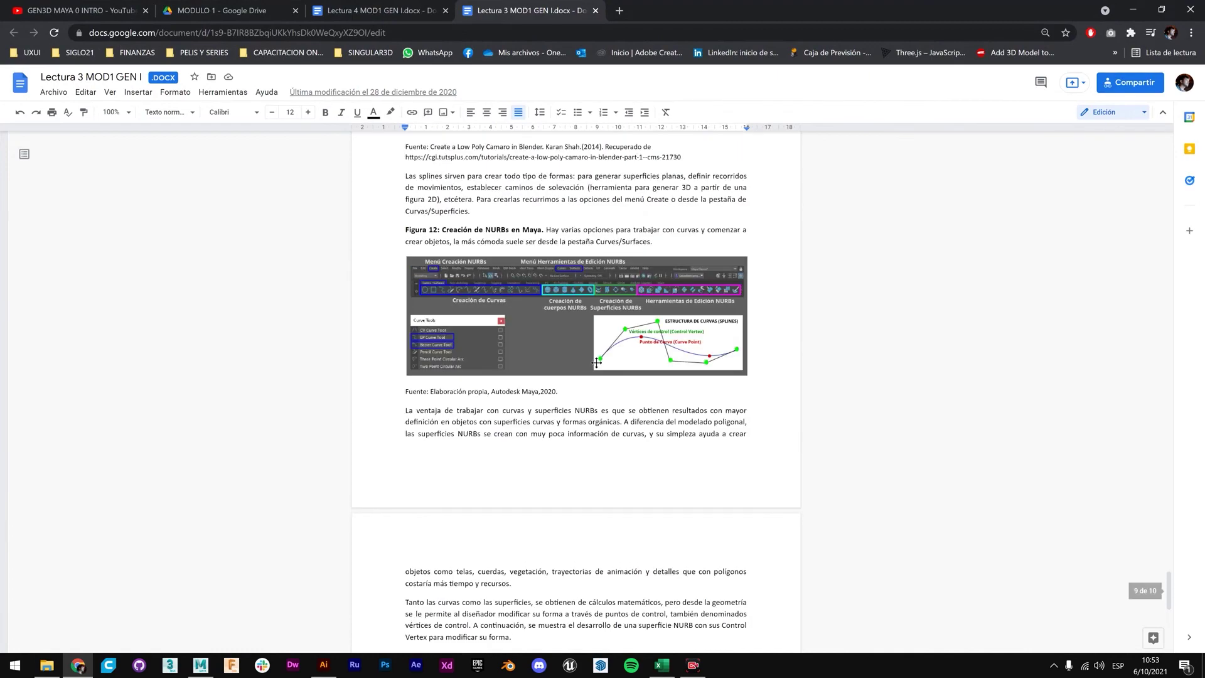
{"action": "scroll", "coordinate": [596, 363], "scroll_direction": "down", "scroll_amount": 1}
{"action": "scroll", "coordinate": [597, 362], "scroll_direction": "up", "scroll_amount": 12}
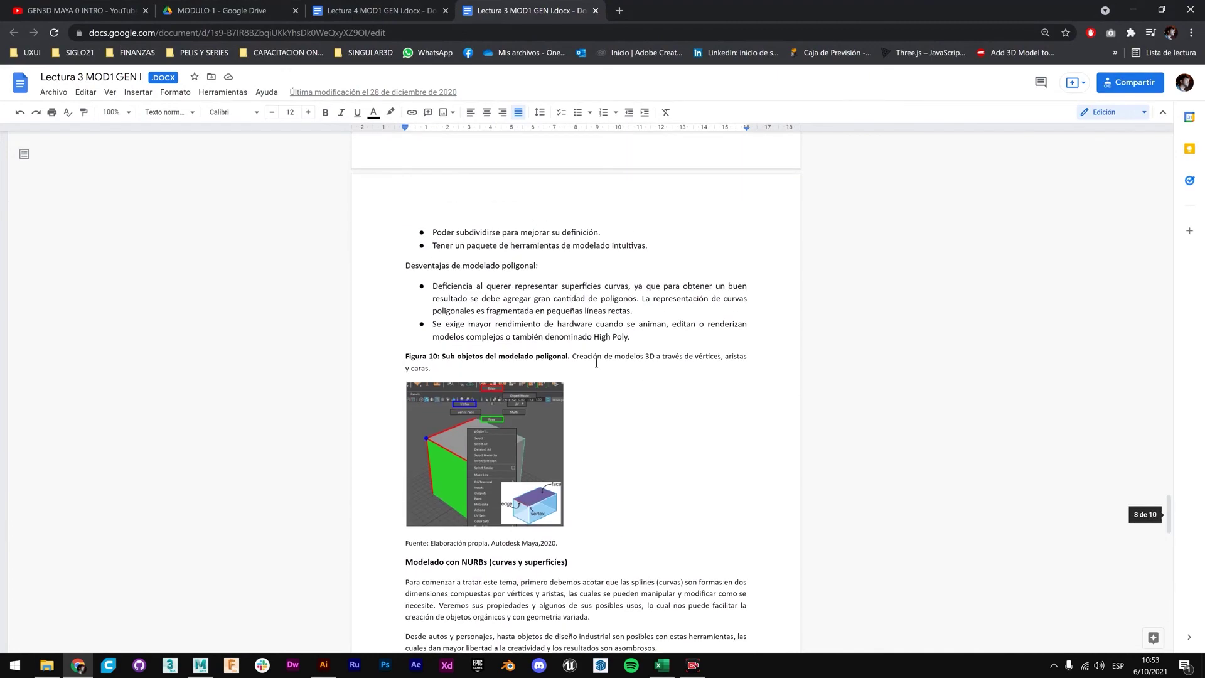
{"action": "scroll", "coordinate": [597, 363], "scroll_direction": "up", "scroll_amount": 20}
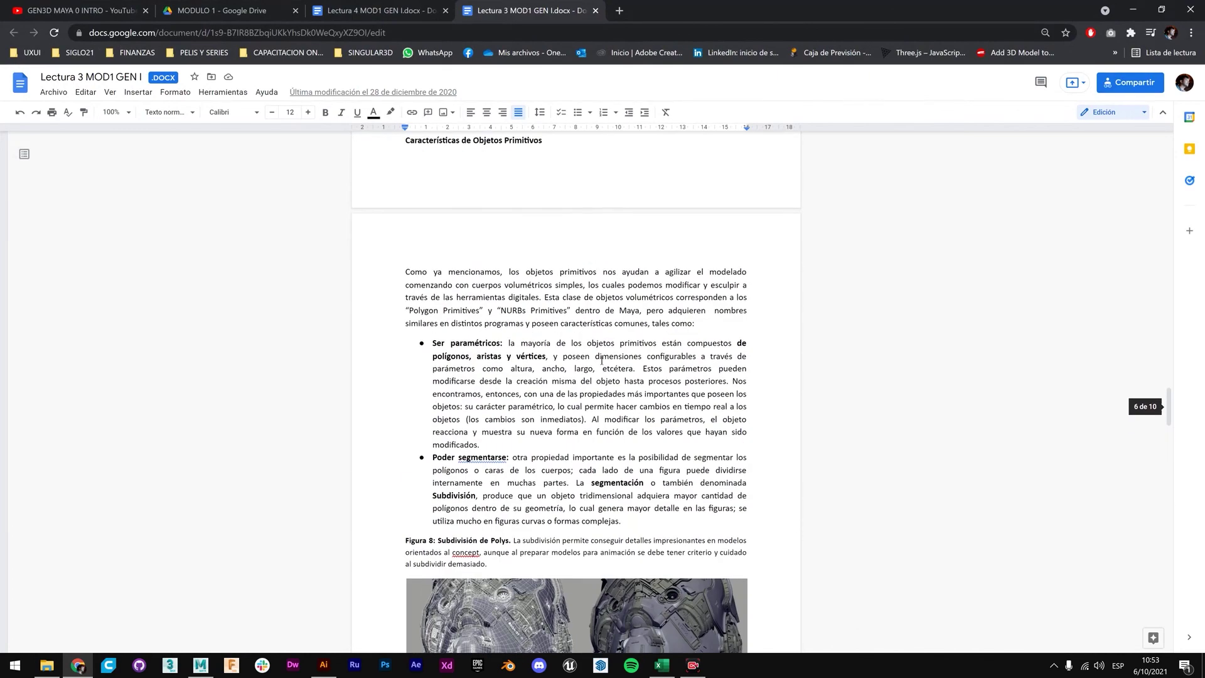
{"action": "scroll", "coordinate": [603, 359], "scroll_direction": "up", "scroll_amount": 20}
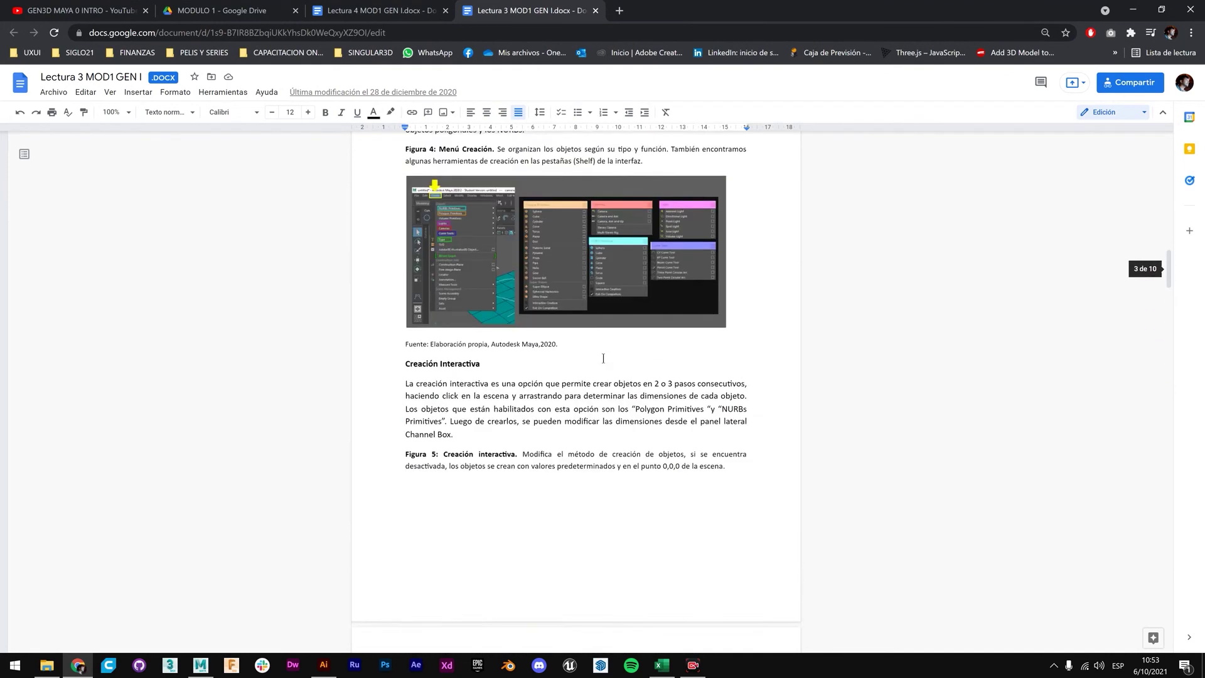
{"action": "scroll", "coordinate": [603, 358], "scroll_direction": "down", "scroll_amount": 3}
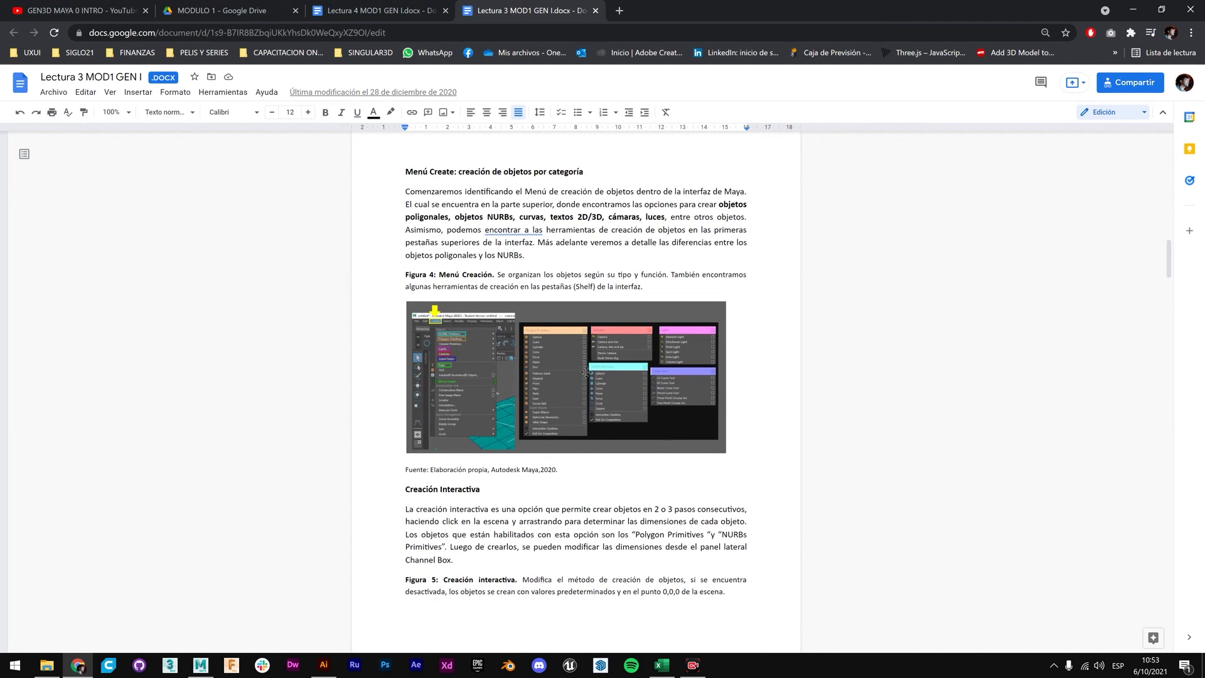
{"action": "scroll", "coordinate": [586, 372], "scroll_direction": "up", "scroll_amount": 20}
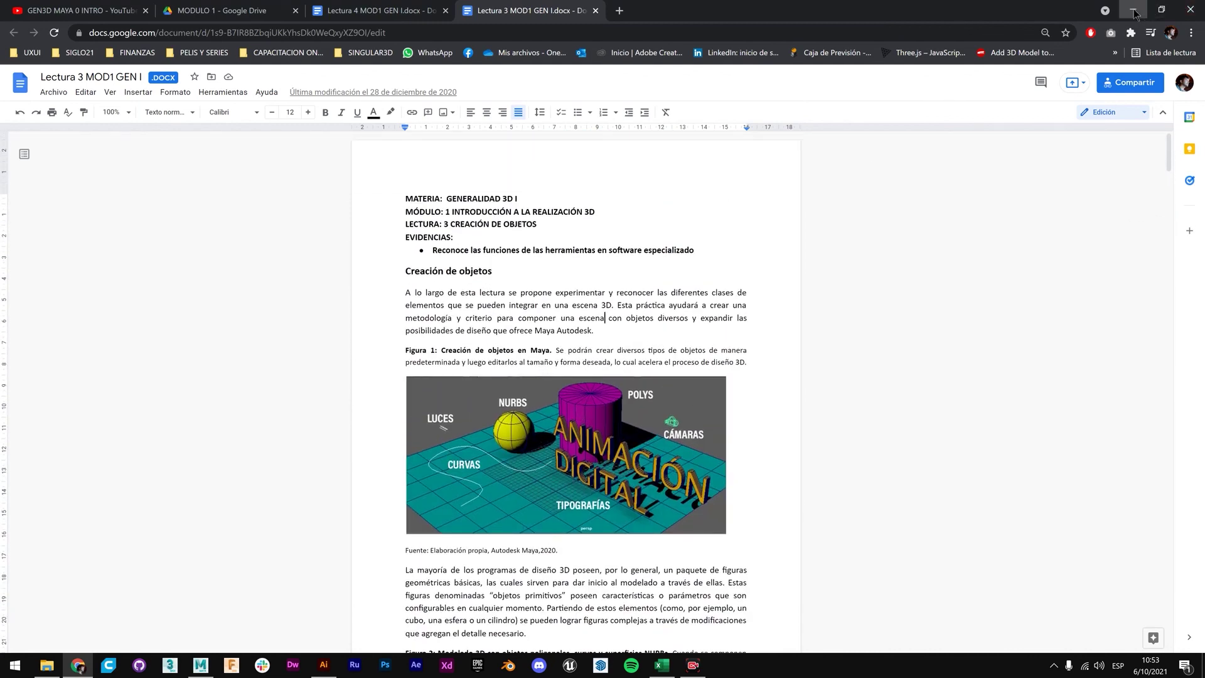
Switch back to Maya, review the object creation categories, and add a directional light to the scene.
{"action": "left_click", "coordinate": [1135, 12]}
{"action": "left_click", "coordinate": [57, 21]}
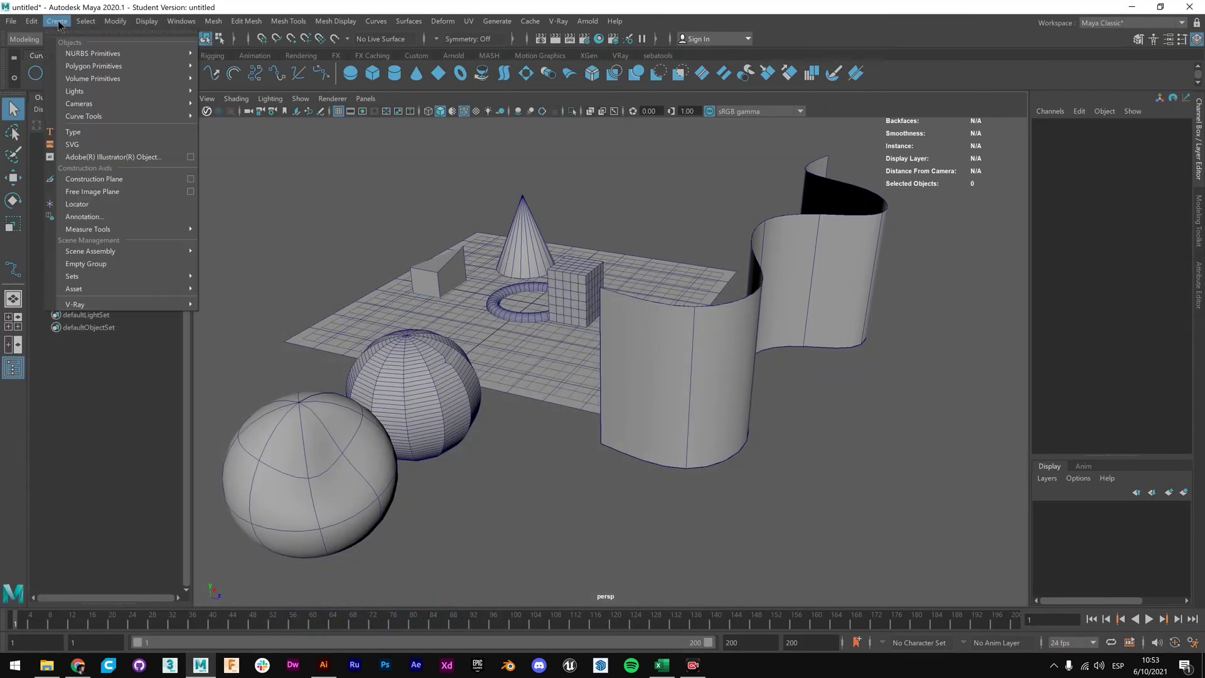
{"action": "mouse_move", "coordinate": [151, 59]}
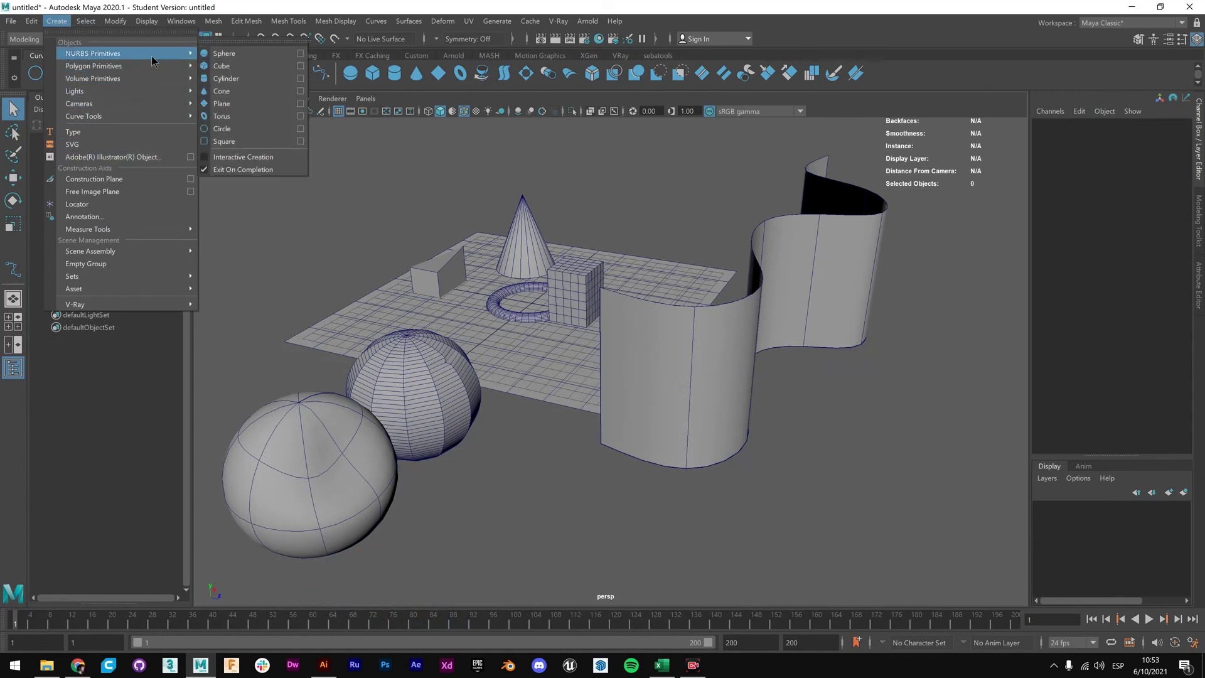
{"action": "mouse_move", "coordinate": [119, 85]}
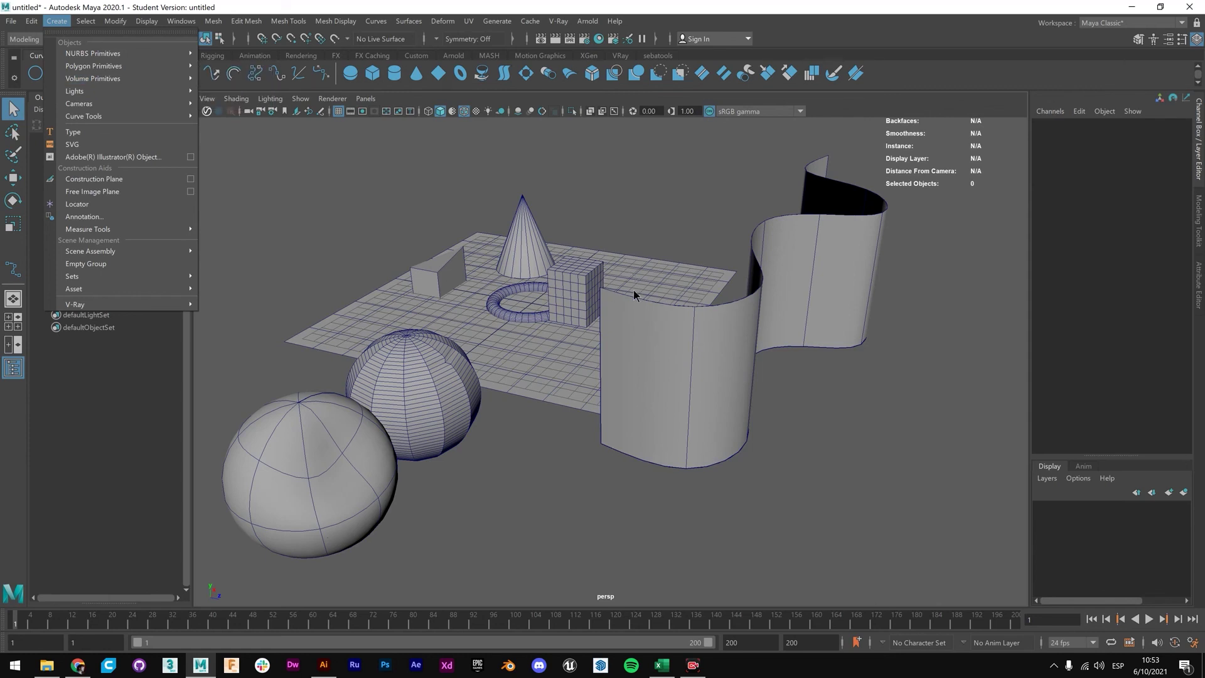
{"action": "mouse_move", "coordinate": [195, 80]}
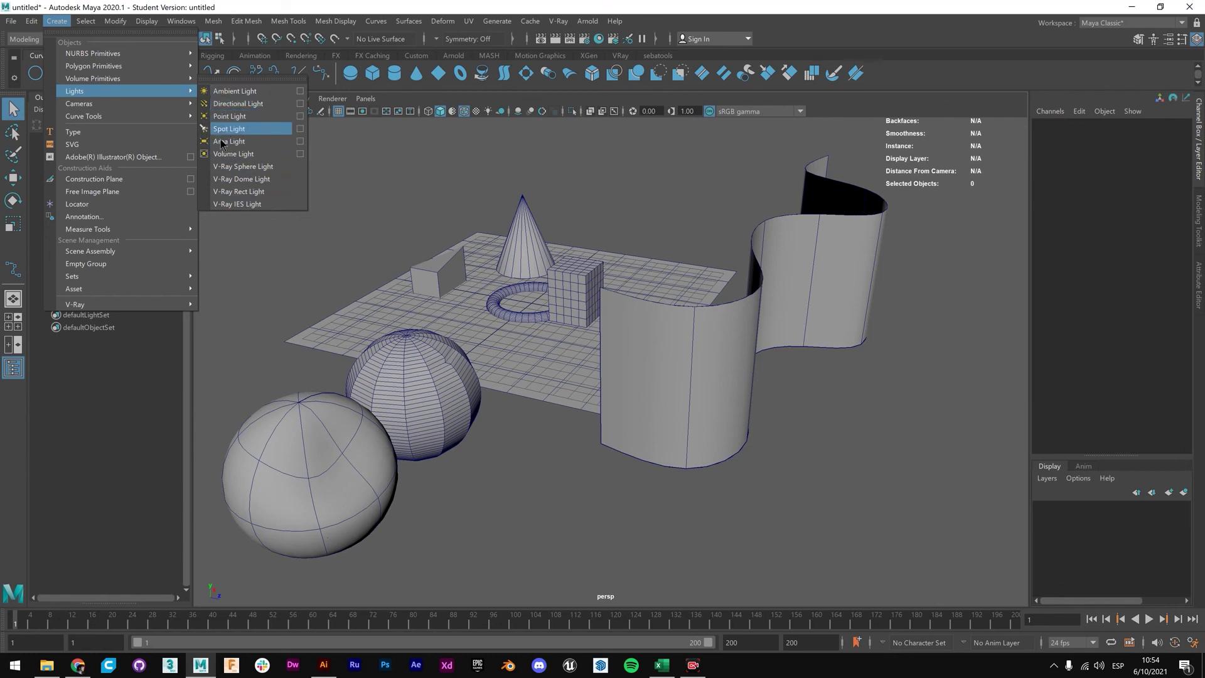
{"action": "left_click", "coordinate": [240, 108]}
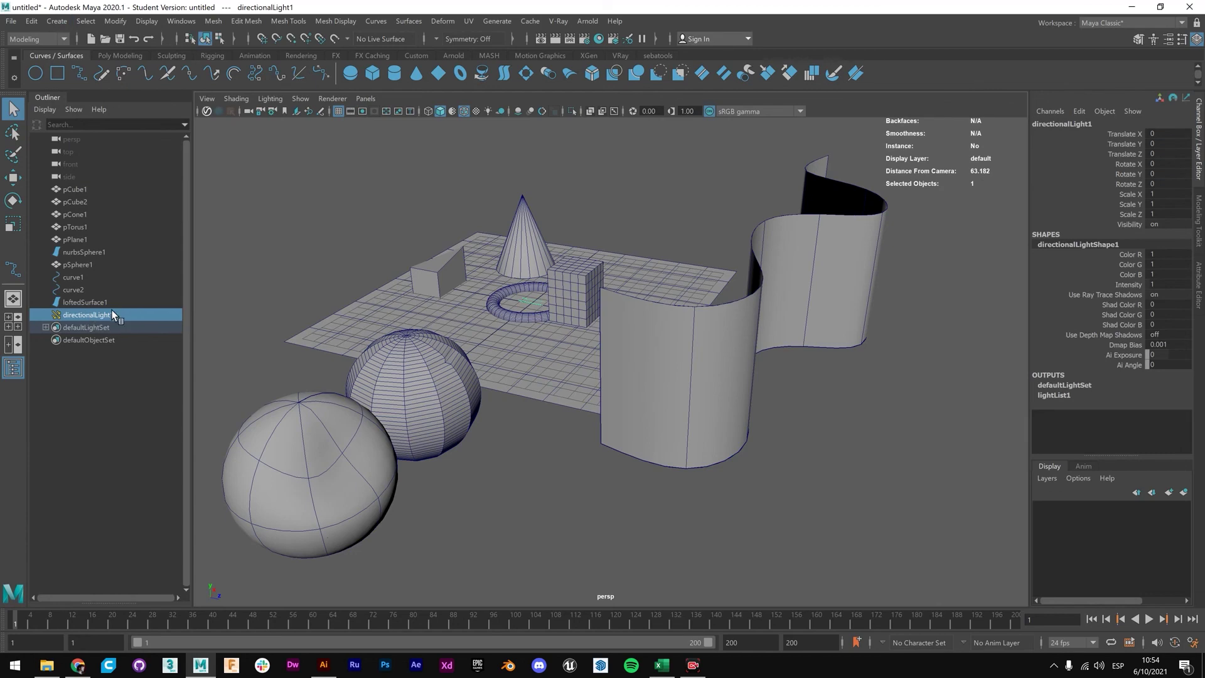
Raise the directional light straight up above the torus to about 15.4 units in Y.
{"action": "middle_click_drag", "start_coordinate": [579, 275], "coordinate": [586, 315], "text": "alt"}
{"action": "left_click_drag", "start_coordinate": [461, 287], "coordinate": [500, 296], "text": "alt"}
{"action": "scroll", "coordinate": [520, 356], "scroll_direction": "up", "scroll_amount": 7}
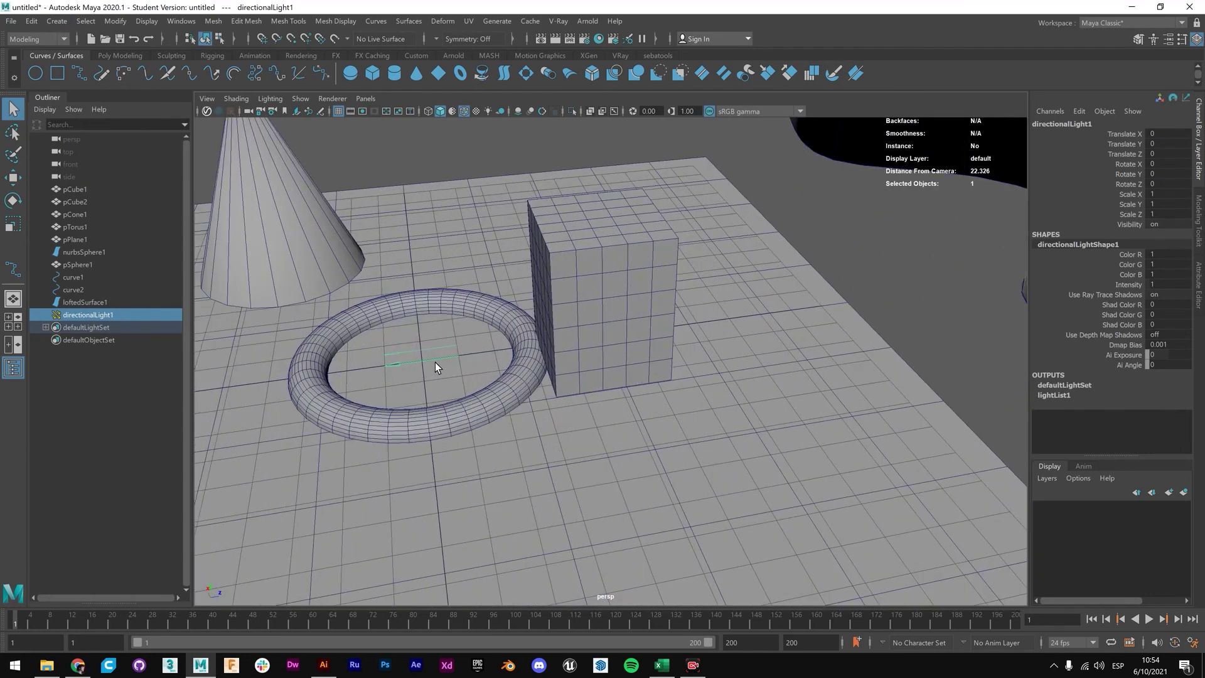
{"action": "scroll", "coordinate": [438, 362], "scroll_direction": "down", "scroll_amount": 8}
{"action": "middle_click_drag", "start_coordinate": [616, 340], "coordinate": [615, 374], "text": "alt"}
{"action": "key", "text": "w"}
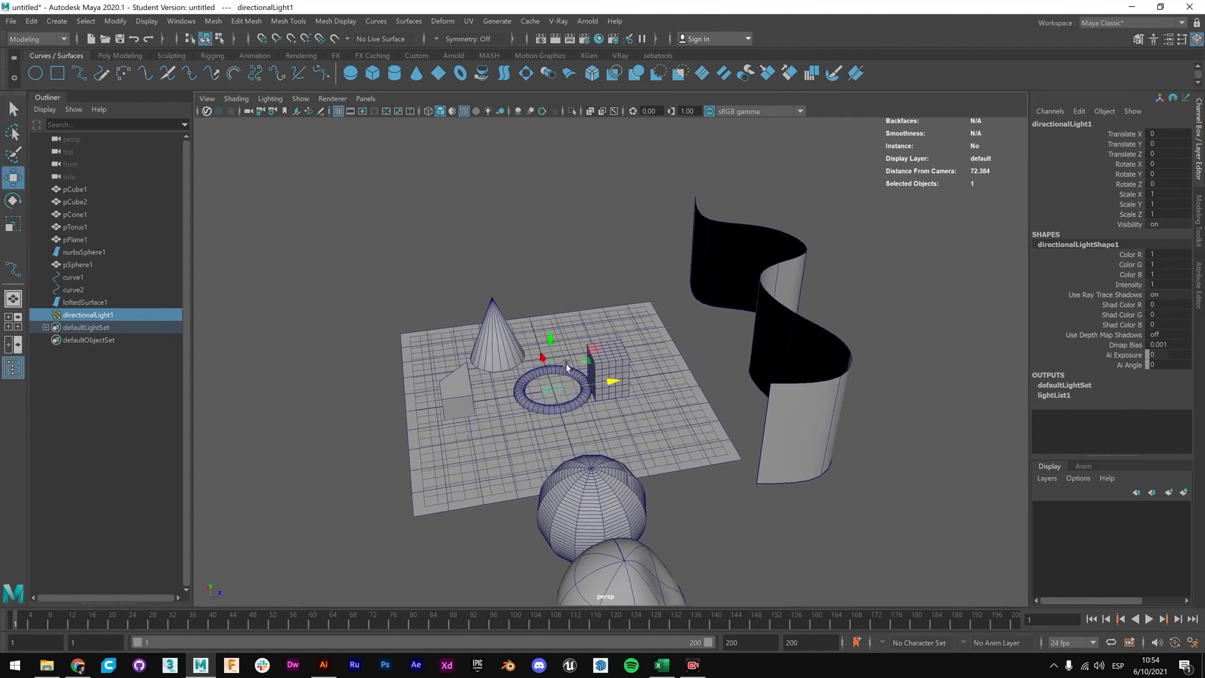
{"action": "left_click_drag", "start_coordinate": [550, 339], "coordinate": [259, 175]}
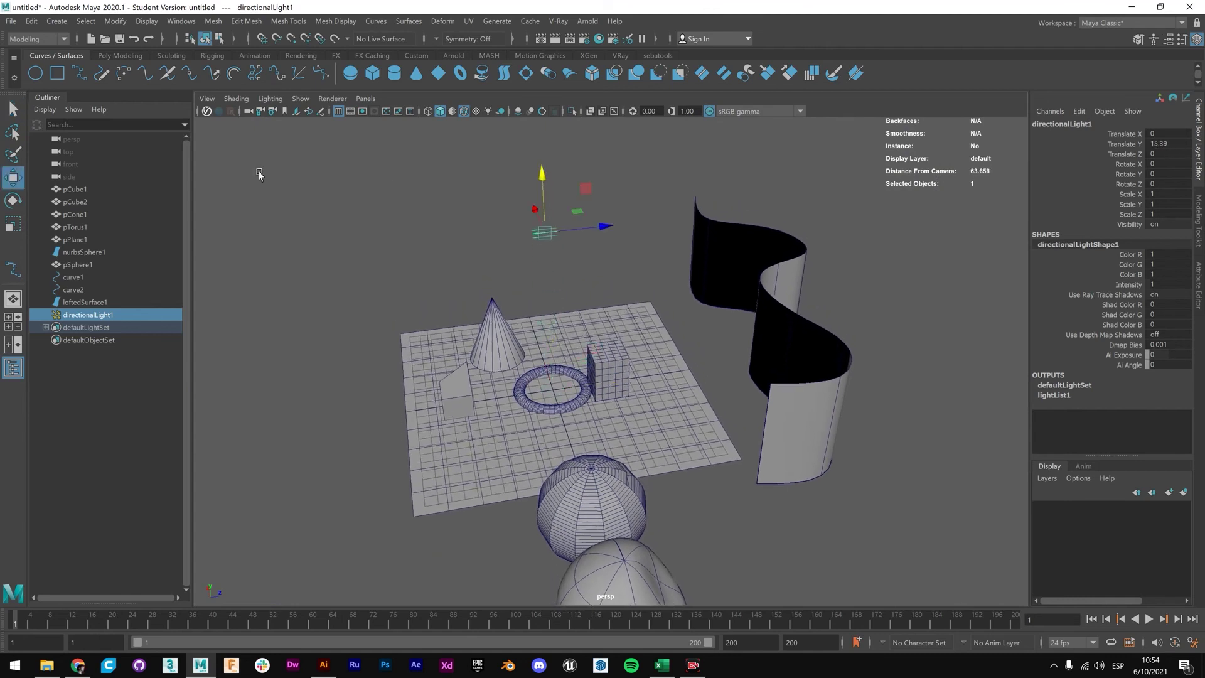
Rotate the directional light to aim diagonally down, at about -53.7° in X, -25.3° in Y and -1° in Z.
{"action": "key", "text": "e"}
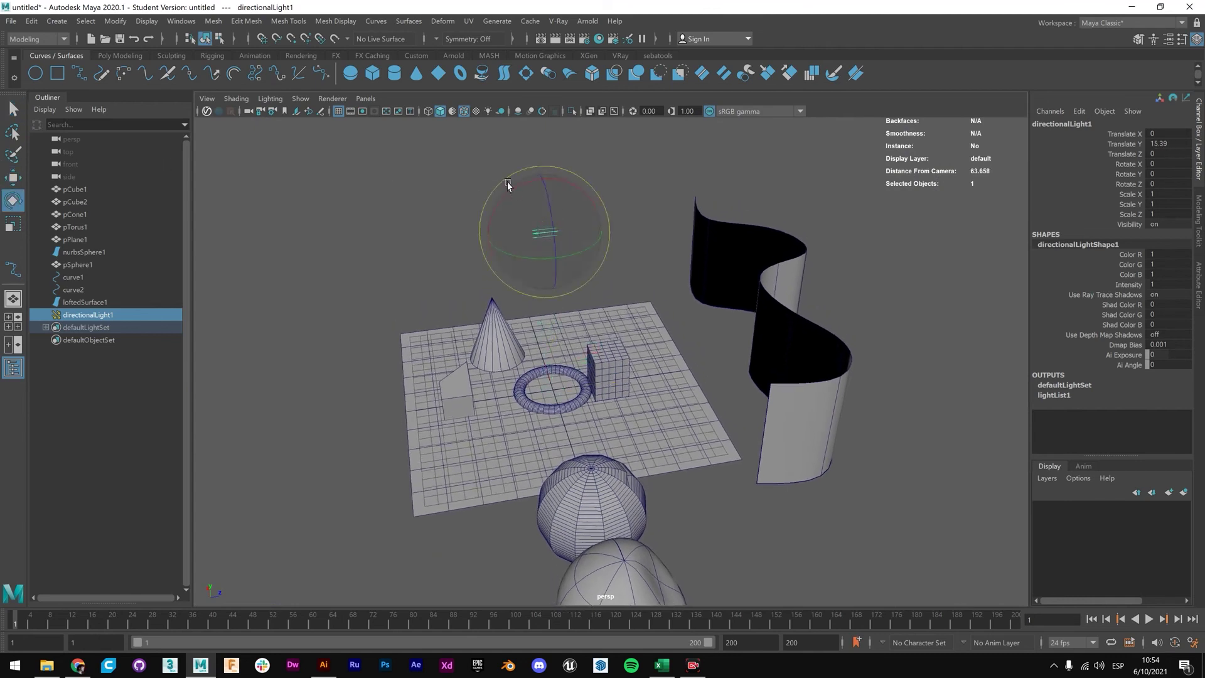
{"action": "left_click_drag", "start_coordinate": [525, 188], "coordinate": [564, 269]}
{"action": "key", "text": "q"}
{"action": "scroll", "coordinate": [525, 330], "scroll_direction": "up", "scroll_amount": 6}
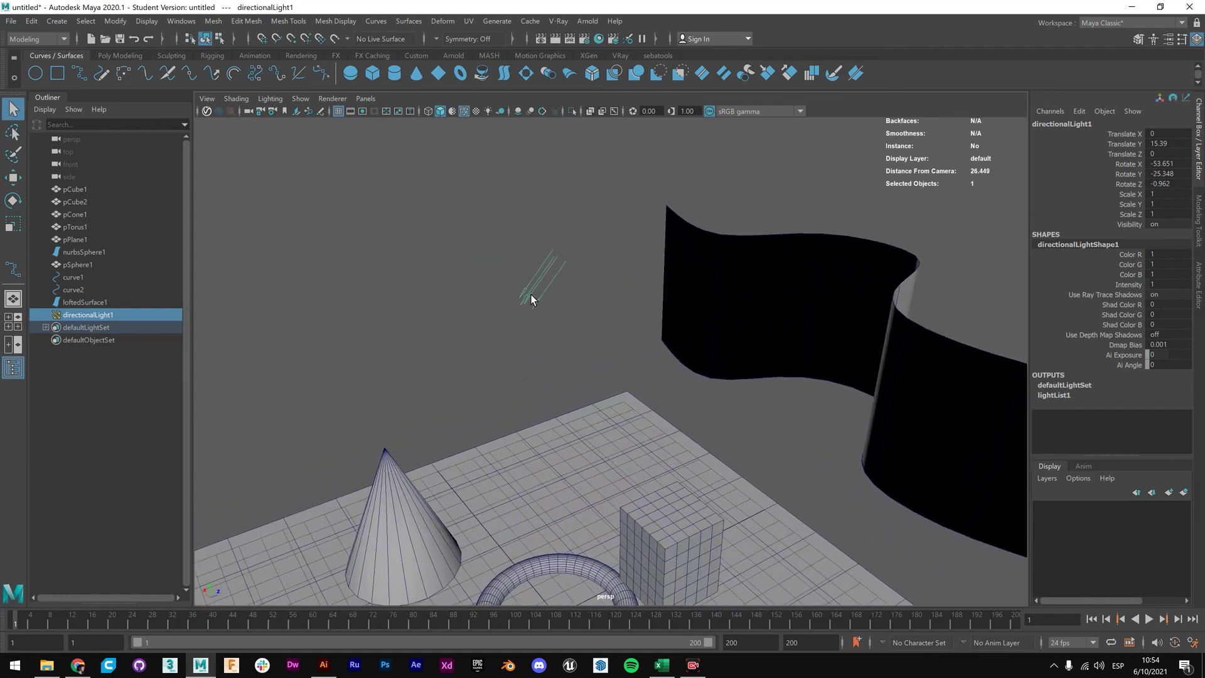
{"action": "scroll", "coordinate": [531, 295], "scroll_direction": "down", "scroll_amount": 5}
{"action": "scroll", "coordinate": [564, 317], "scroll_direction": "up", "scroll_amount": 2}
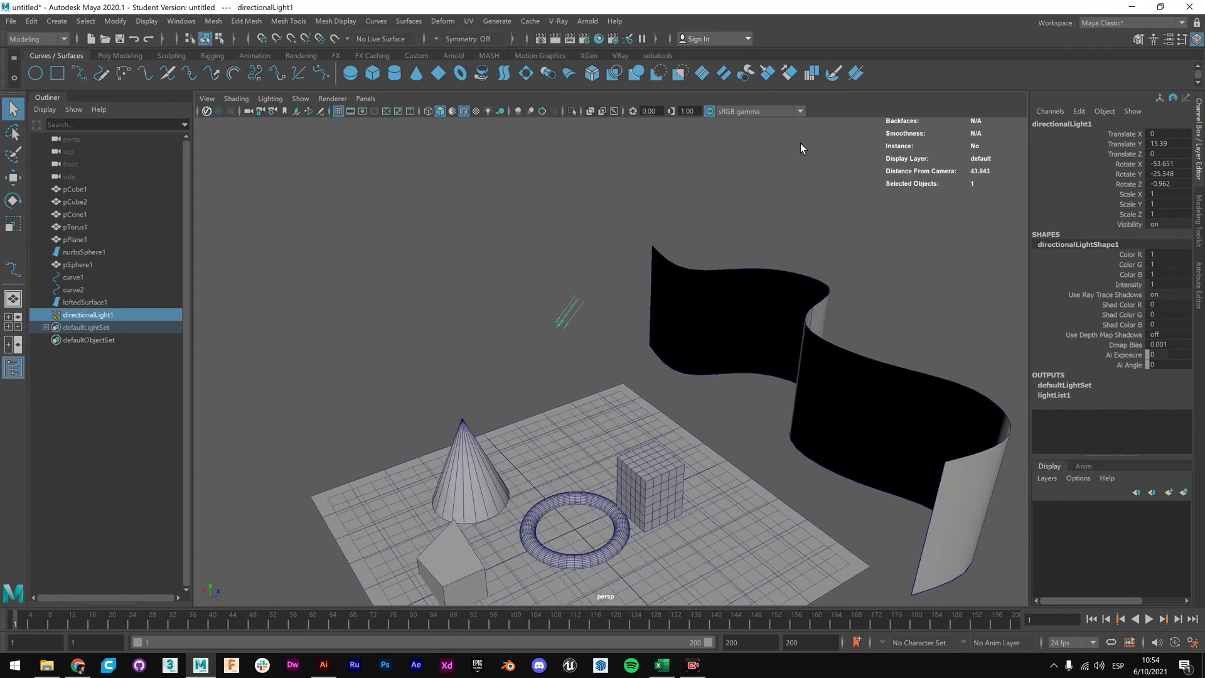
{"action": "left_click_drag", "start_coordinate": [581, 324], "coordinate": [670, 271], "text": "alt"}
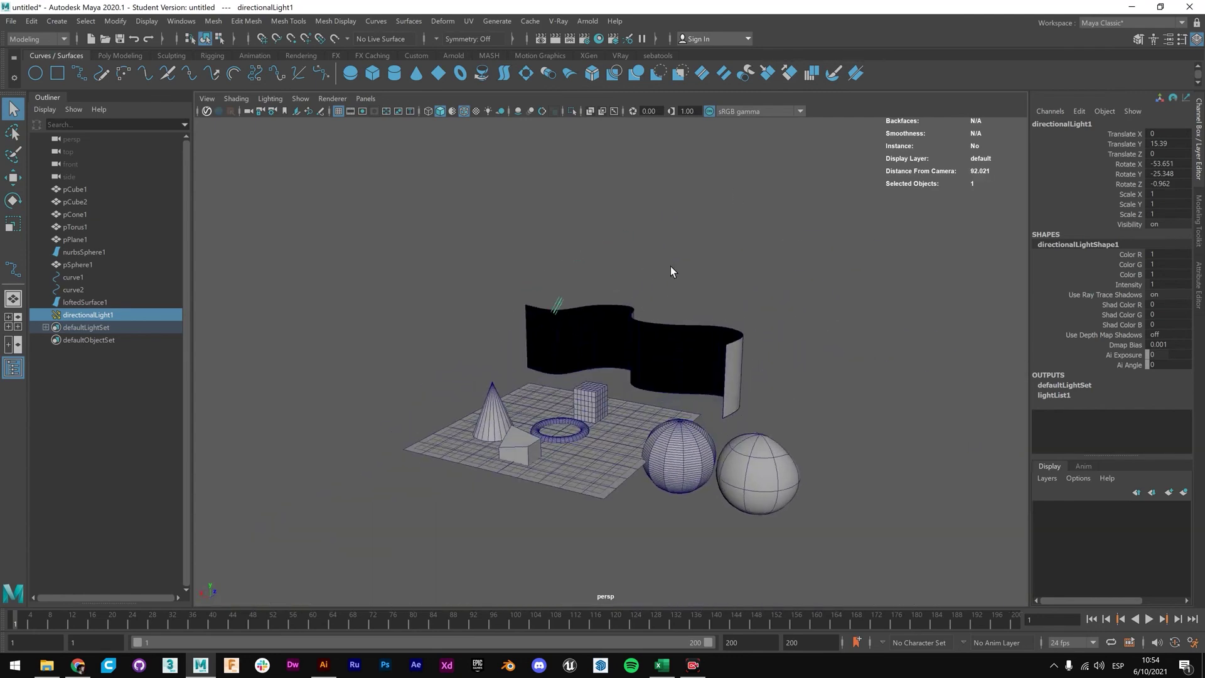
{"action": "scroll", "coordinate": [586, 314], "scroll_direction": "up", "scroll_amount": 3}
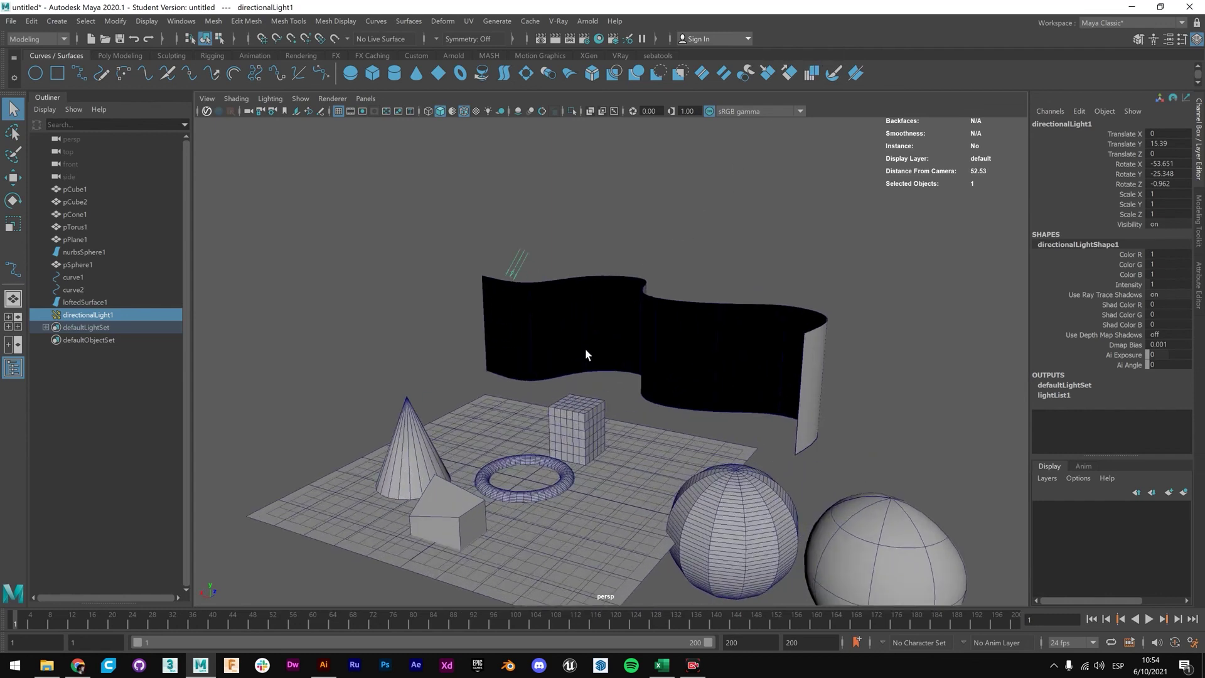
Create a point light in the scene.
{"action": "scroll", "coordinate": [525, 265], "scroll_direction": "up", "scroll_amount": 5}
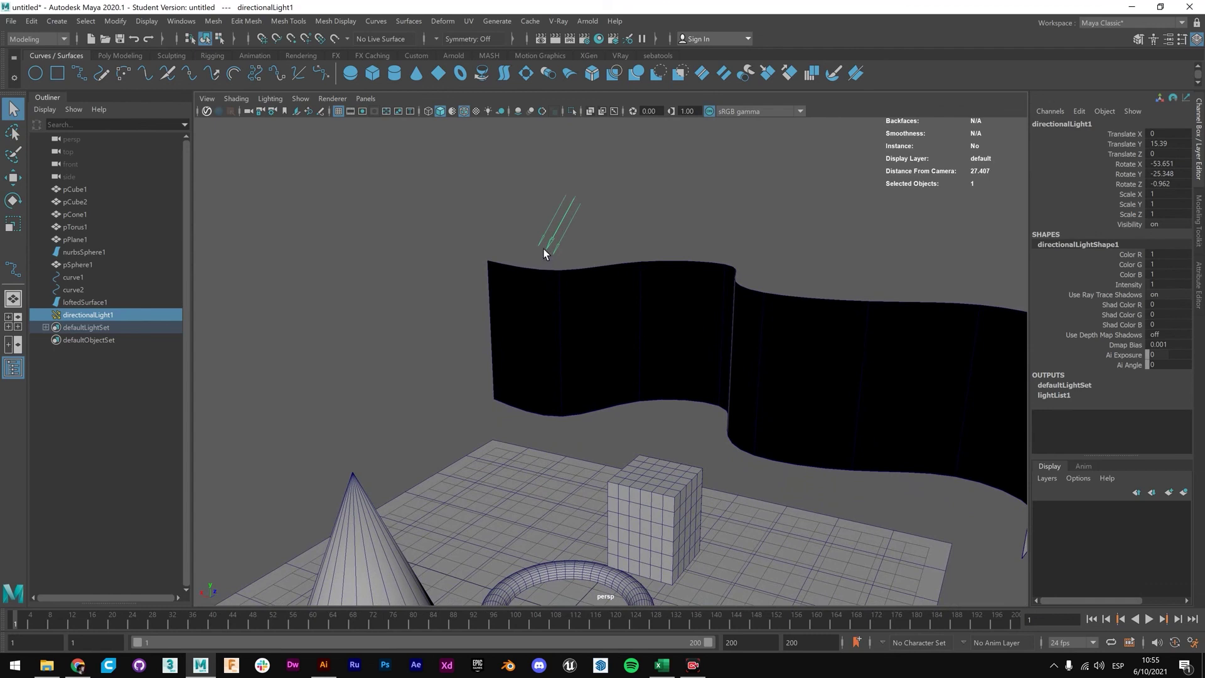
{"action": "left_click", "coordinate": [60, 23]}
{"action": "mouse_move", "coordinate": [98, 93]}
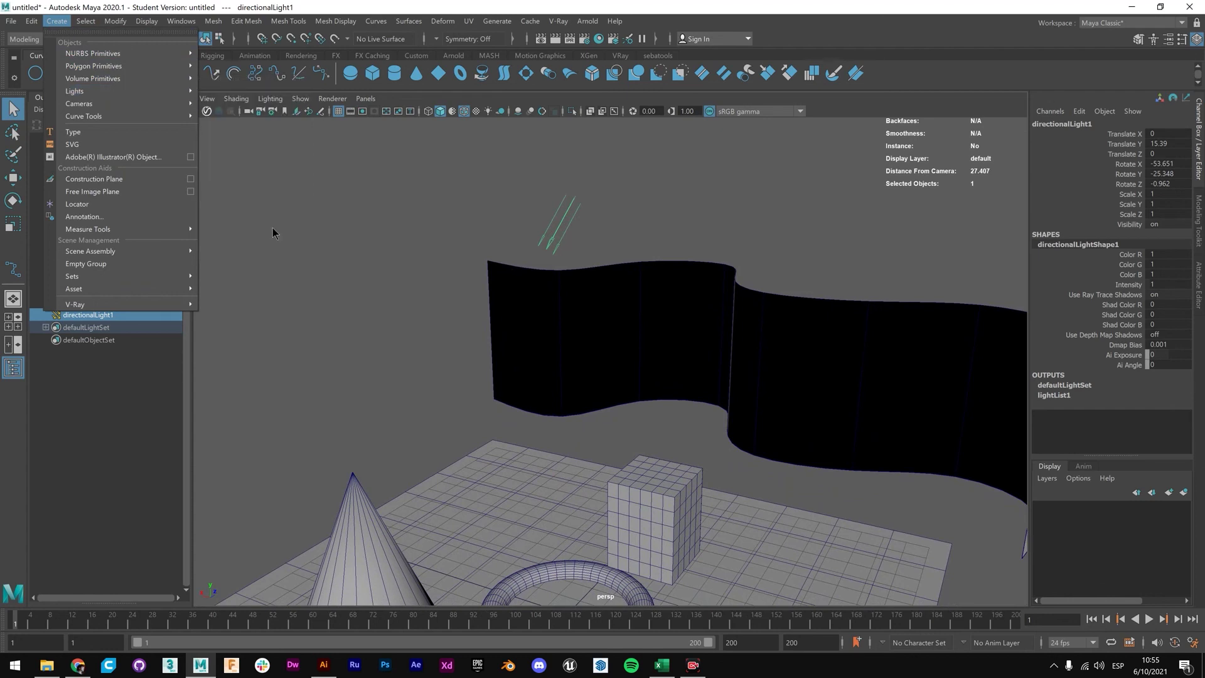
{"action": "mouse_move", "coordinate": [151, 106]}
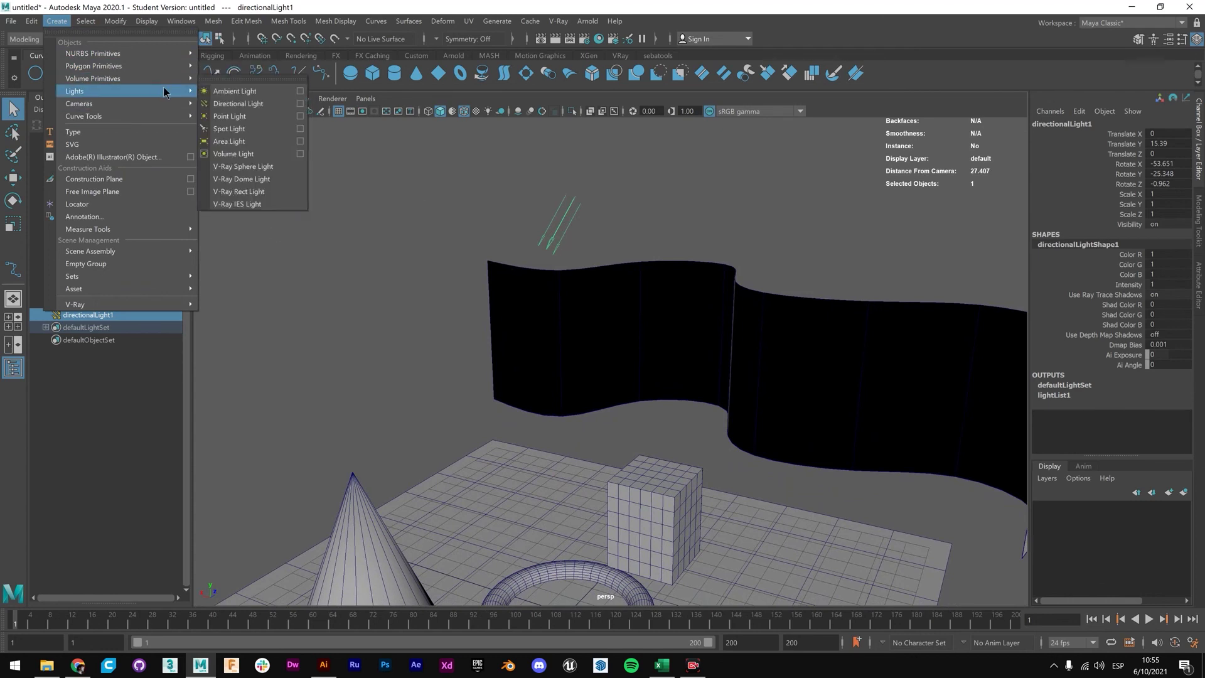
{"action": "left_click", "coordinate": [260, 124]}
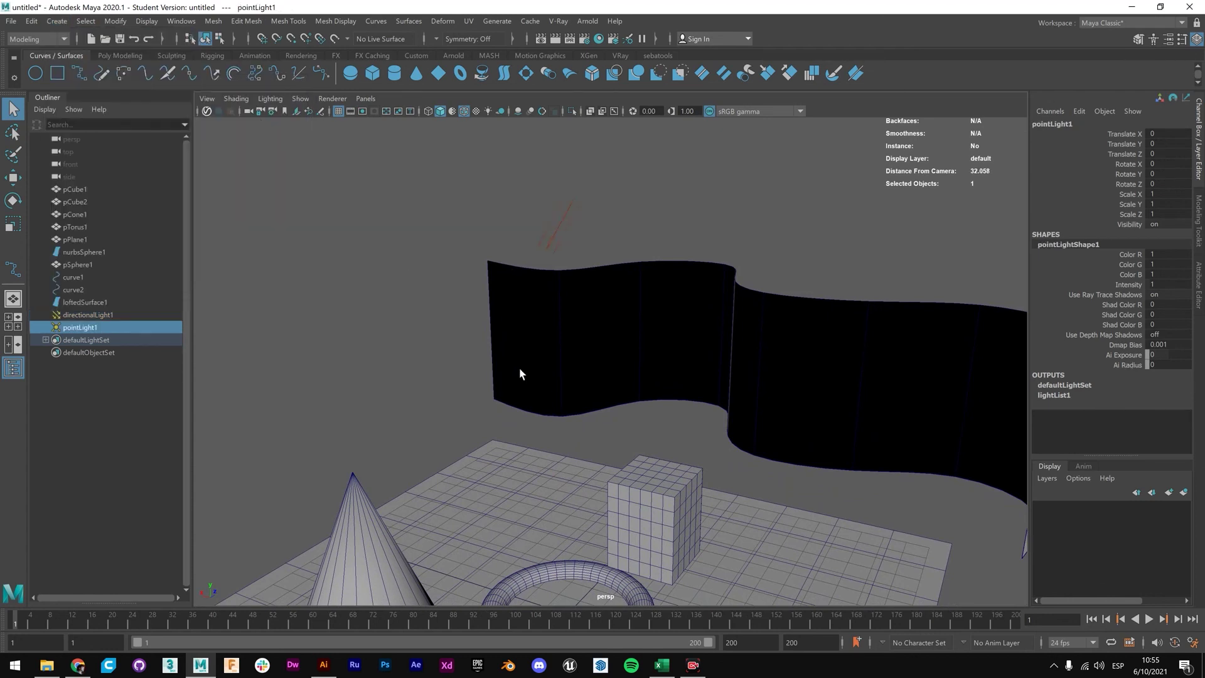
Move the point light to about X -9.8 and Y 8.9, above the plane.
{"action": "scroll", "coordinate": [627, 410], "scroll_direction": "down", "scroll_amount": 5}
{"action": "scroll", "coordinate": [628, 483], "scroll_direction": "up", "scroll_amount": 3}
{"action": "key", "text": "w"}
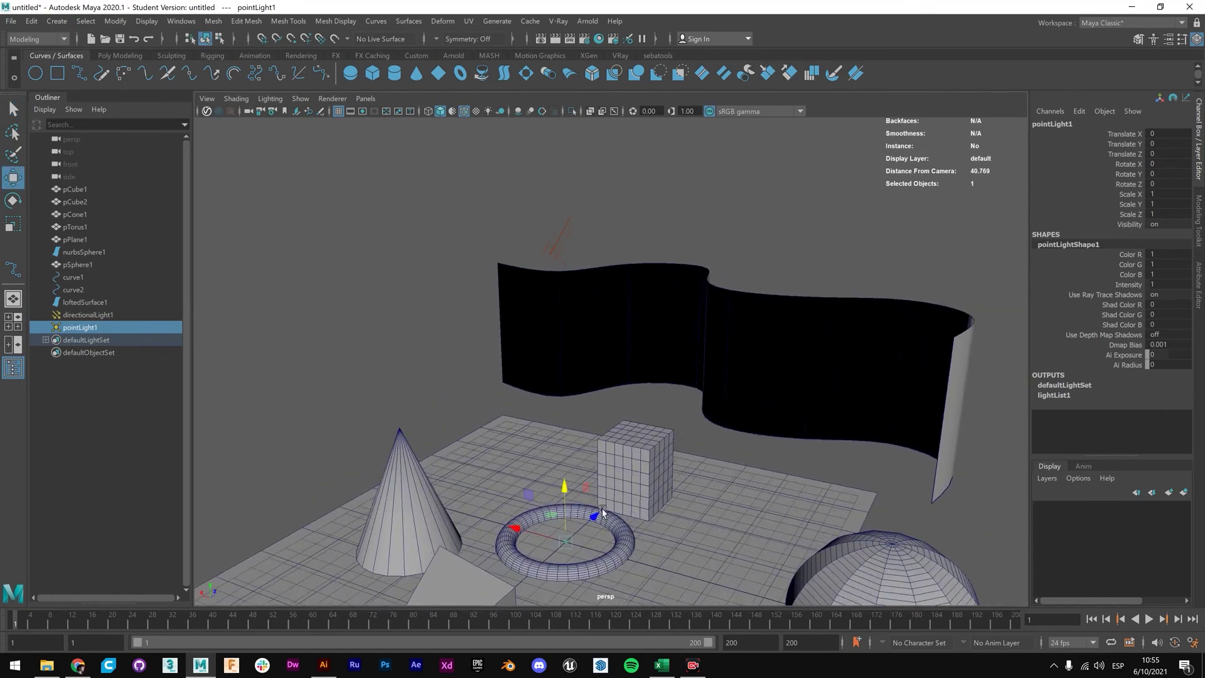
{"action": "left_click_drag", "start_coordinate": [562, 495], "coordinate": [737, 404]}
{"action": "left_click_drag", "start_coordinate": [595, 386], "coordinate": [772, 349], "text": "alt"}
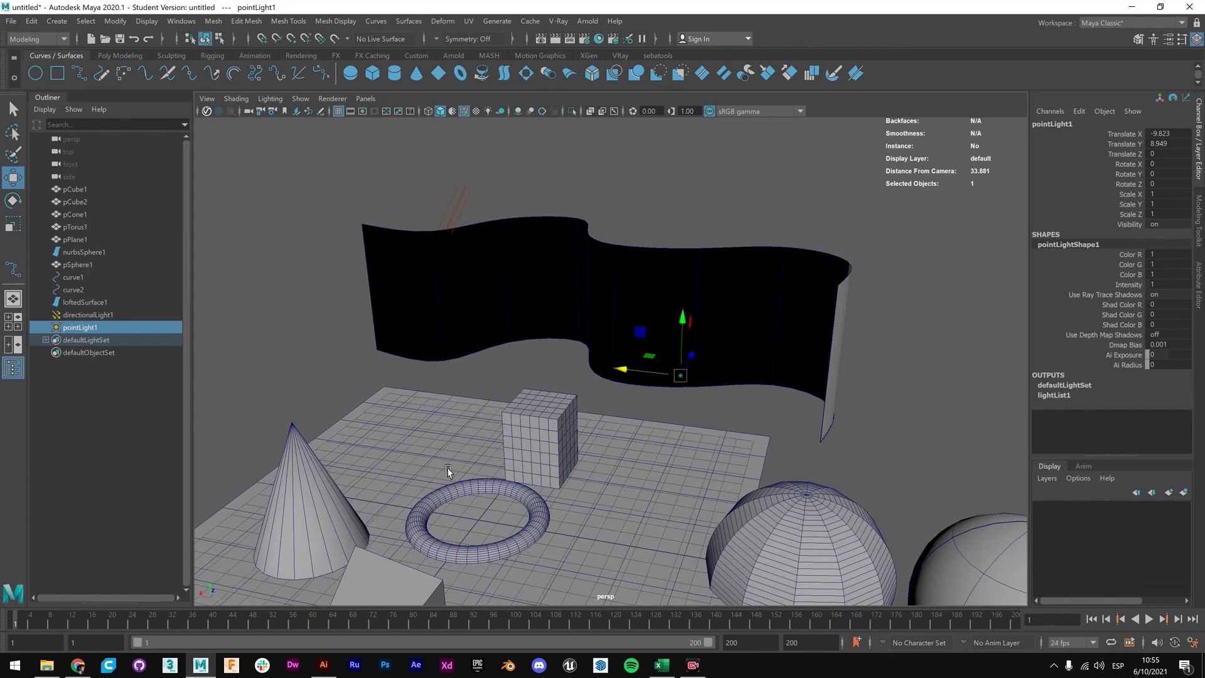
{"action": "scroll", "coordinate": [646, 374], "scroll_direction": "down", "scroll_amount": 4}
{"action": "left_click_drag", "start_coordinate": [713, 432], "coordinate": [683, 413], "text": "alt"}
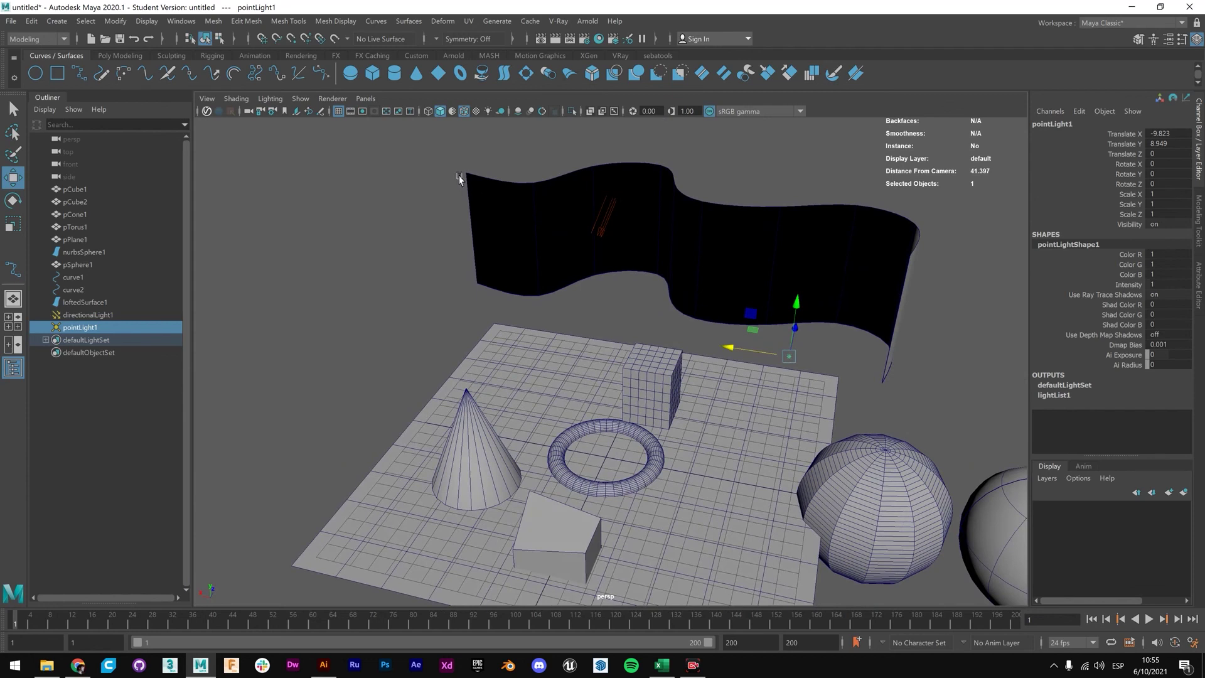
Turn on scene lighting and shadows in the perspective view.
{"action": "left_click", "coordinate": [488, 112]}
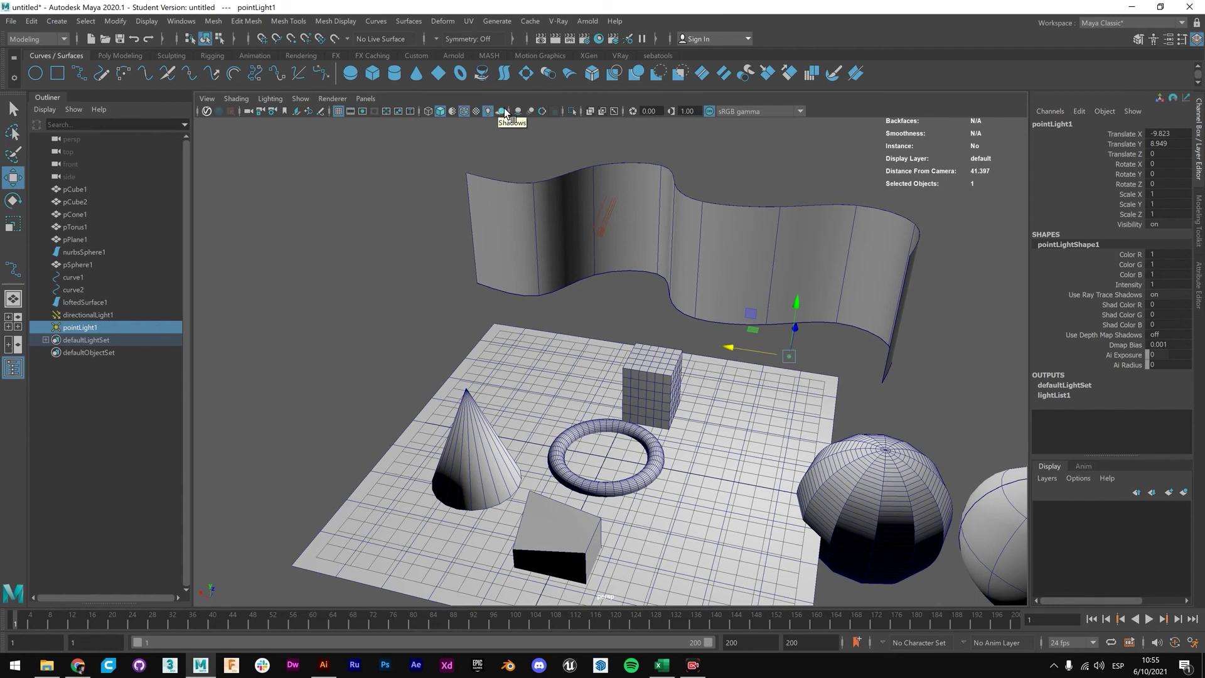
{"action": "left_click", "coordinate": [503, 111]}
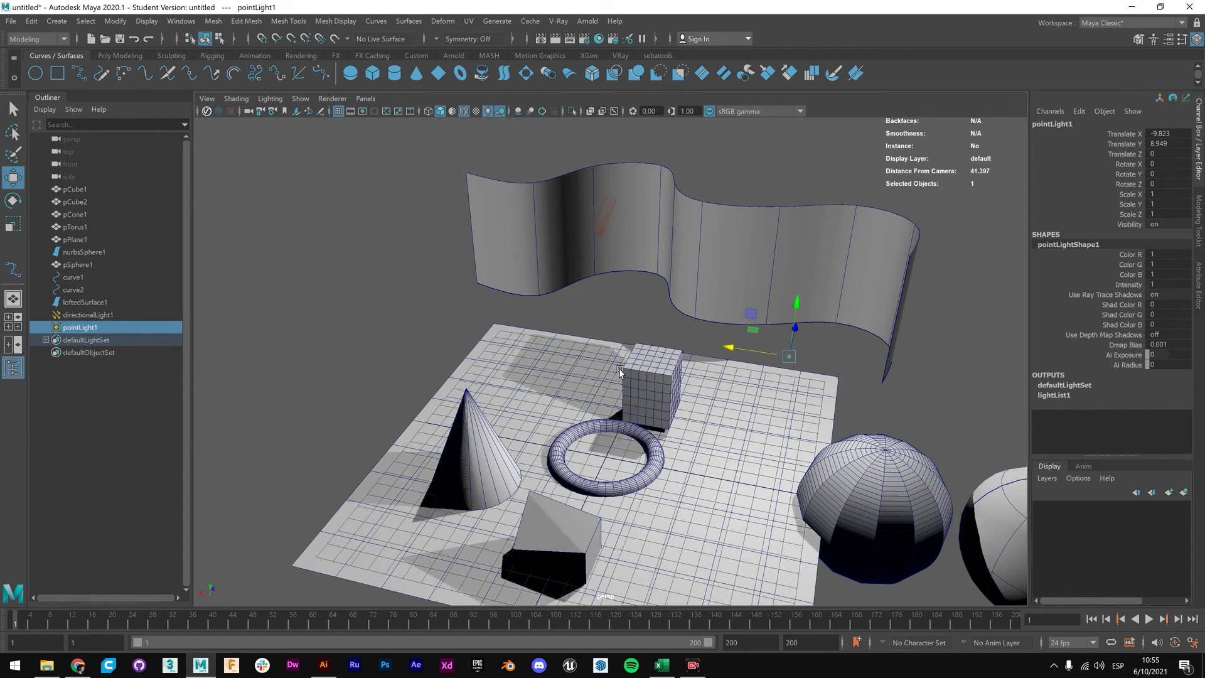
{"action": "scroll", "coordinate": [723, 453], "scroll_direction": "down", "scroll_amount": 5}
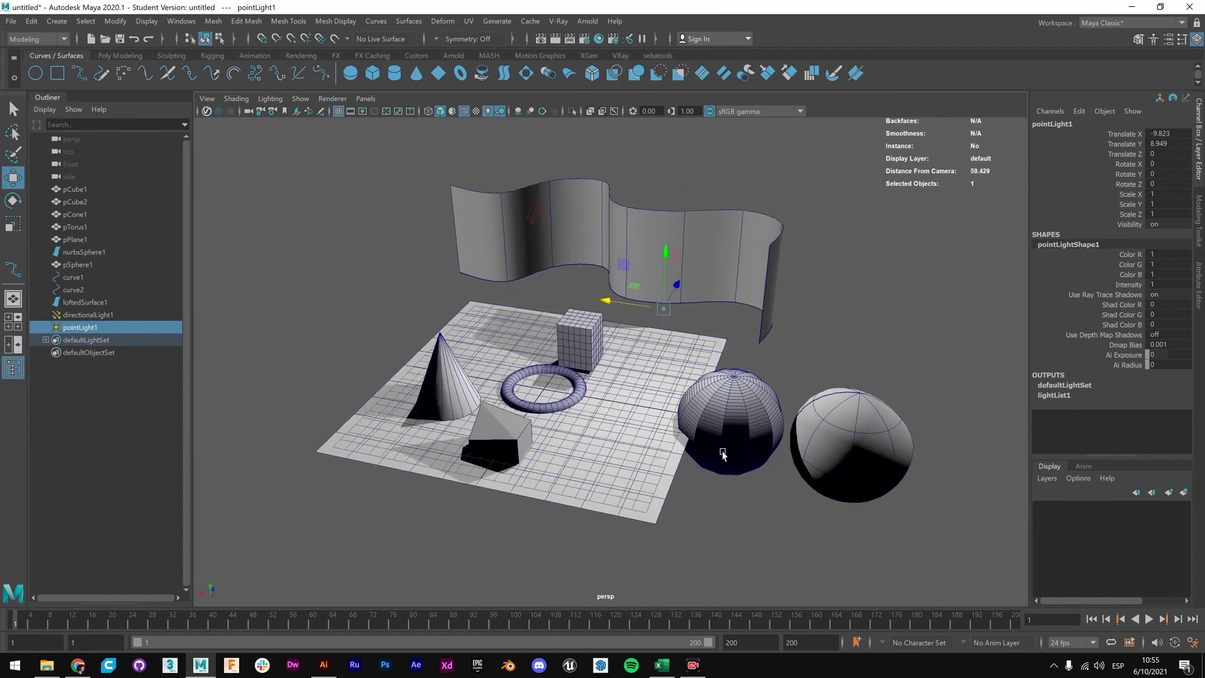
{"action": "scroll", "coordinate": [697, 439], "scroll_direction": "up", "scroll_amount": 5}
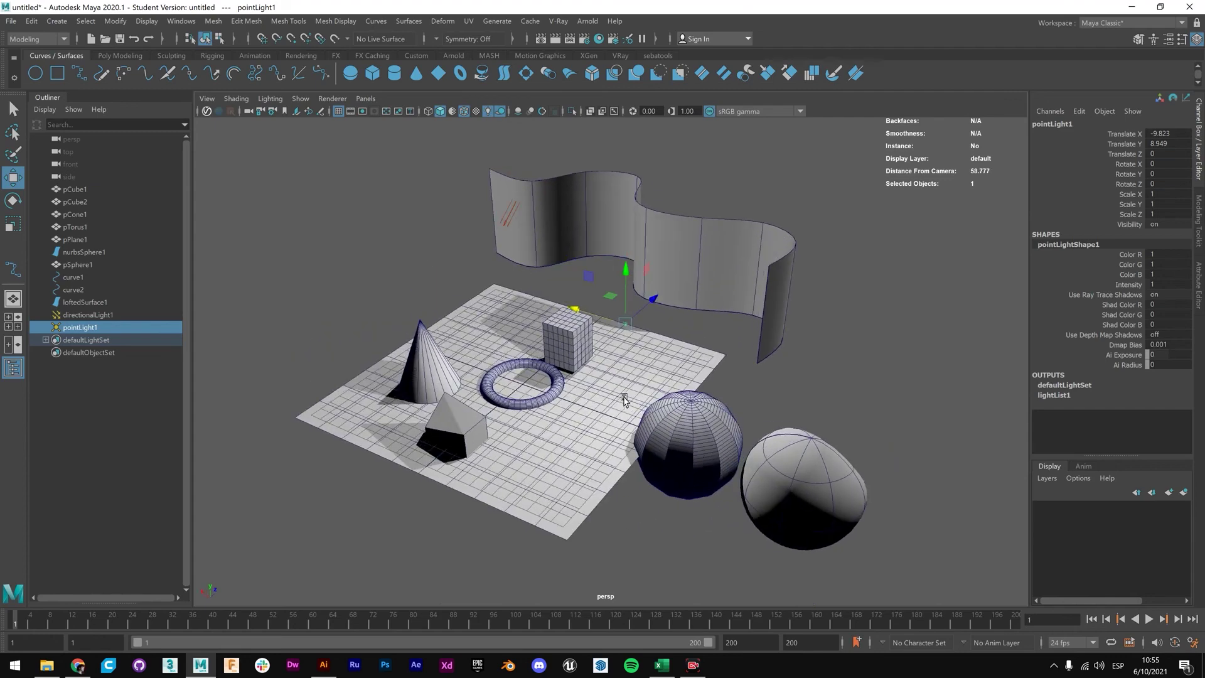
Move the directional light to about X 1.5 and Z -8.0, away from the lofted surface.
{"action": "key", "text": "q"}
{"action": "left_click", "coordinate": [519, 211]}
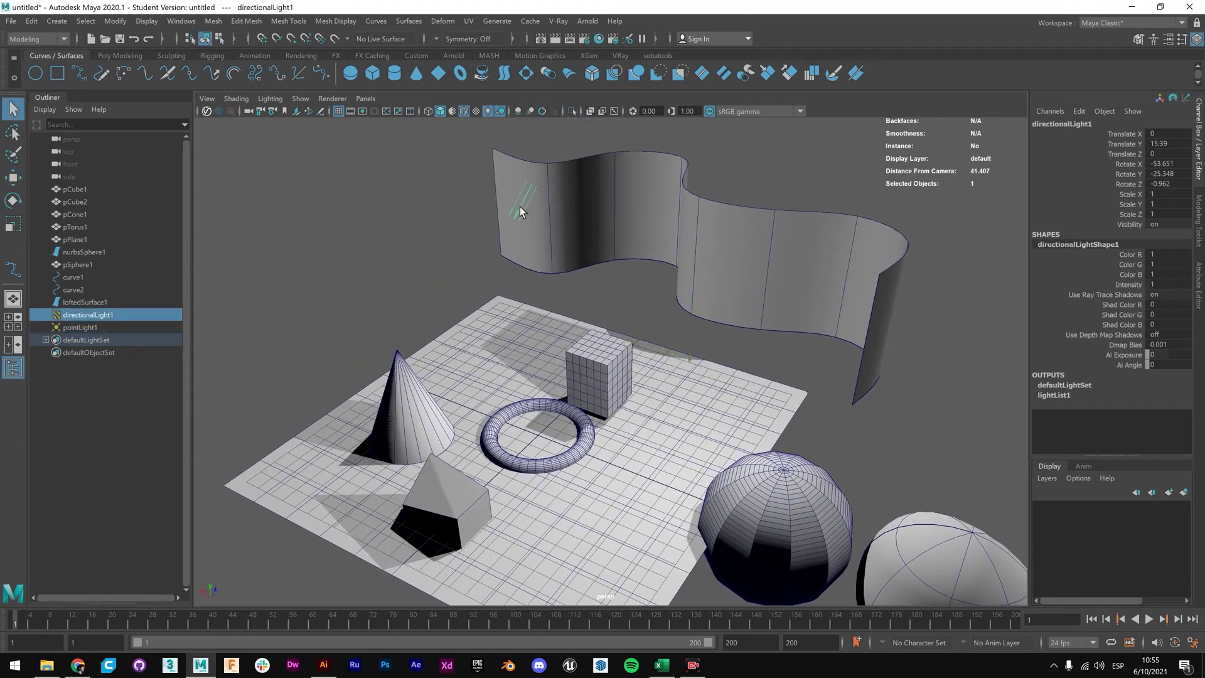
{"action": "key", "text": "w"}
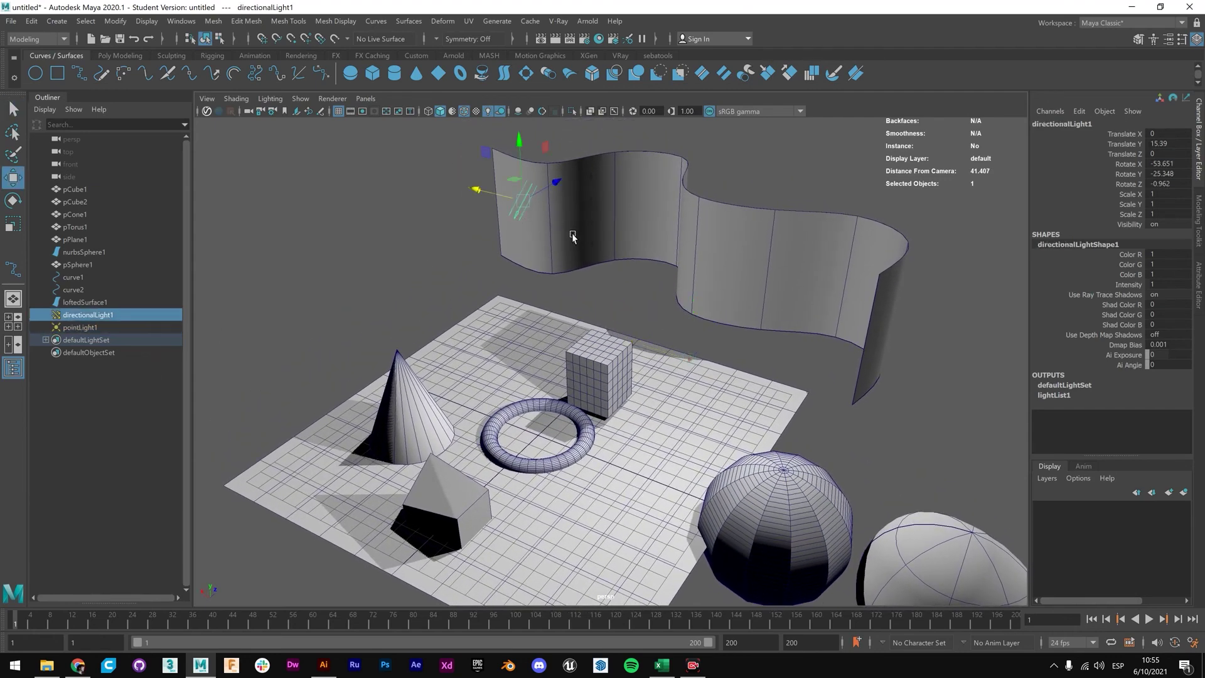
{"action": "left_click_drag", "start_coordinate": [484, 192], "coordinate": [366, 214]}
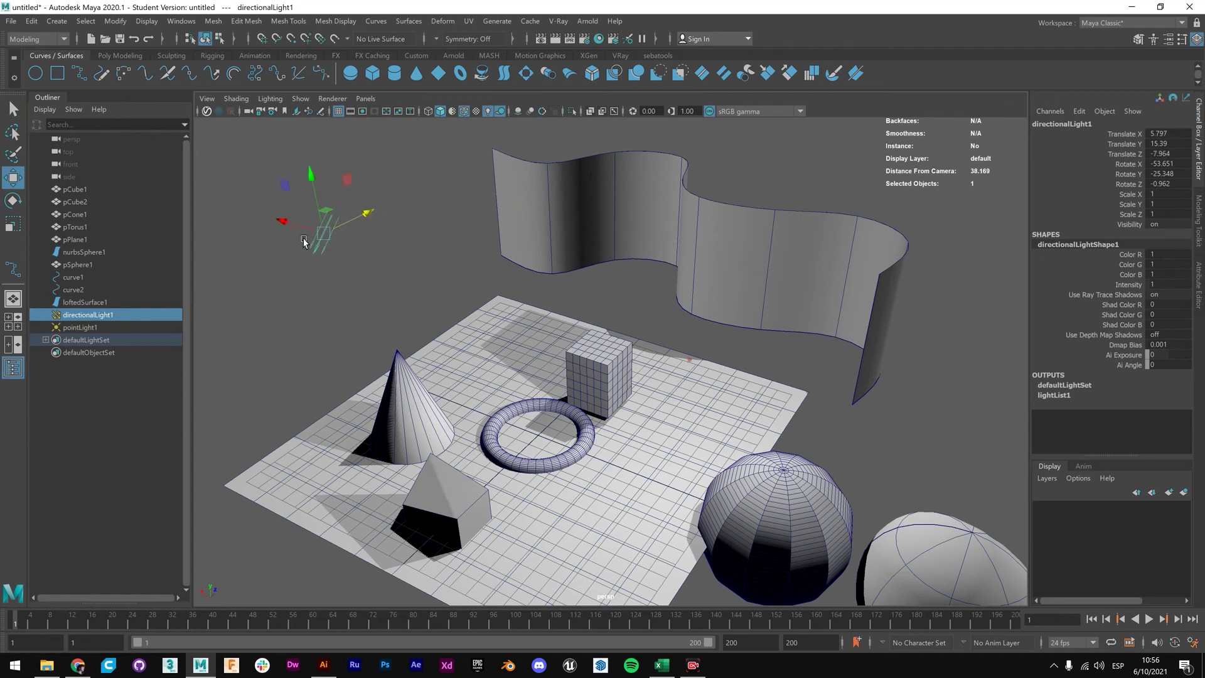
{"action": "left_click_drag", "start_coordinate": [292, 226], "coordinate": [407, 264]}
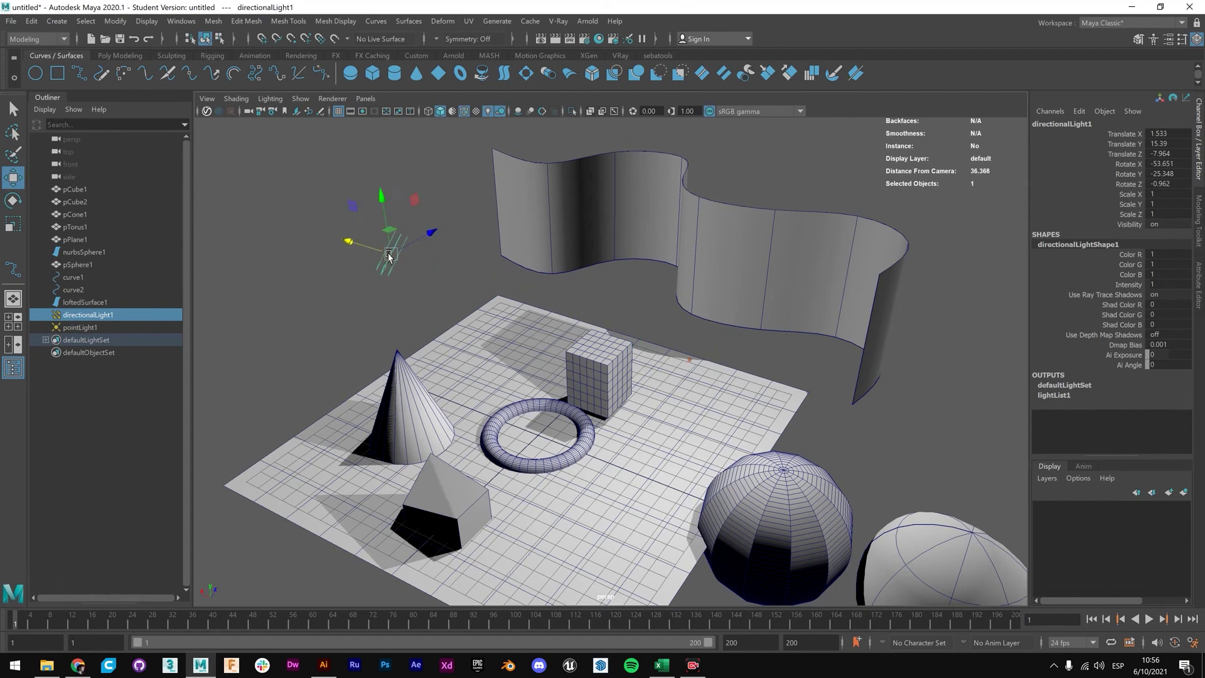
Rotate the directional light to about X -45, Y -12.3 and Z 28.5.
{"action": "key", "text": "e"}
{"action": "mouse_move", "coordinate": [348, 221]}
{"action": "left_mouse_down"}
{"action": "mouse_move", "coordinate": [365, 216]}
{"action": "mouse_move", "coordinate": [368, 227]}
{"action": "left_mouse_up"}
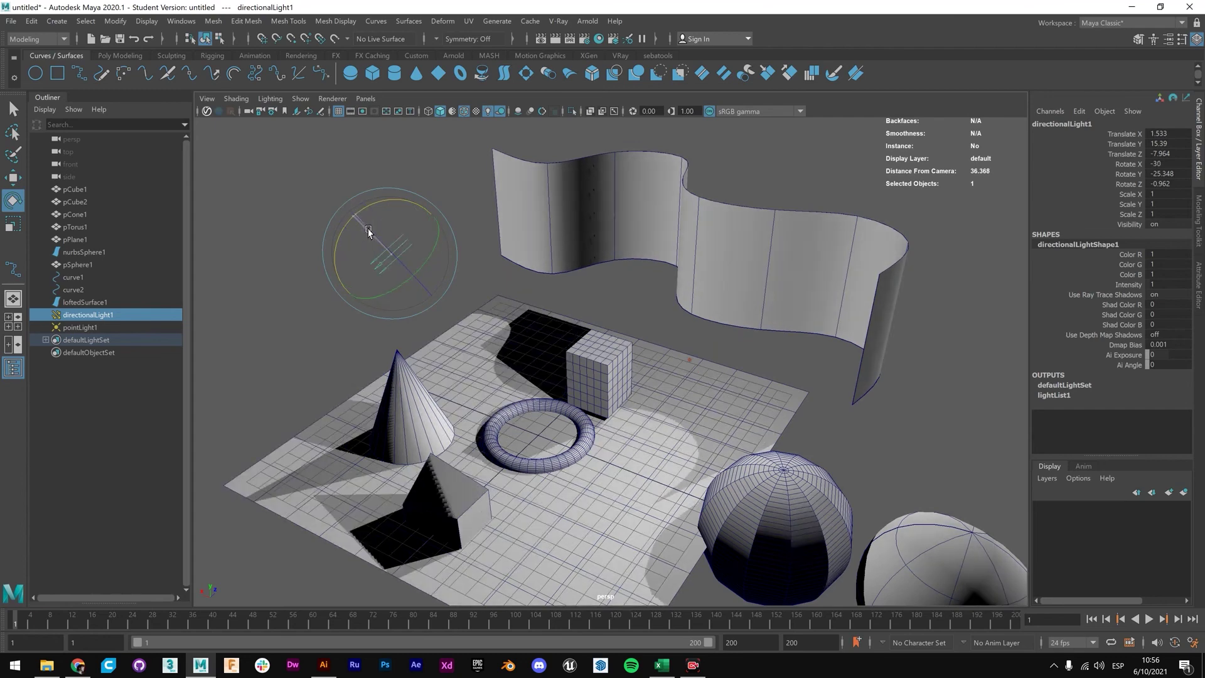
{"action": "left_click_drag", "start_coordinate": [377, 280], "coordinate": [378, 290]}
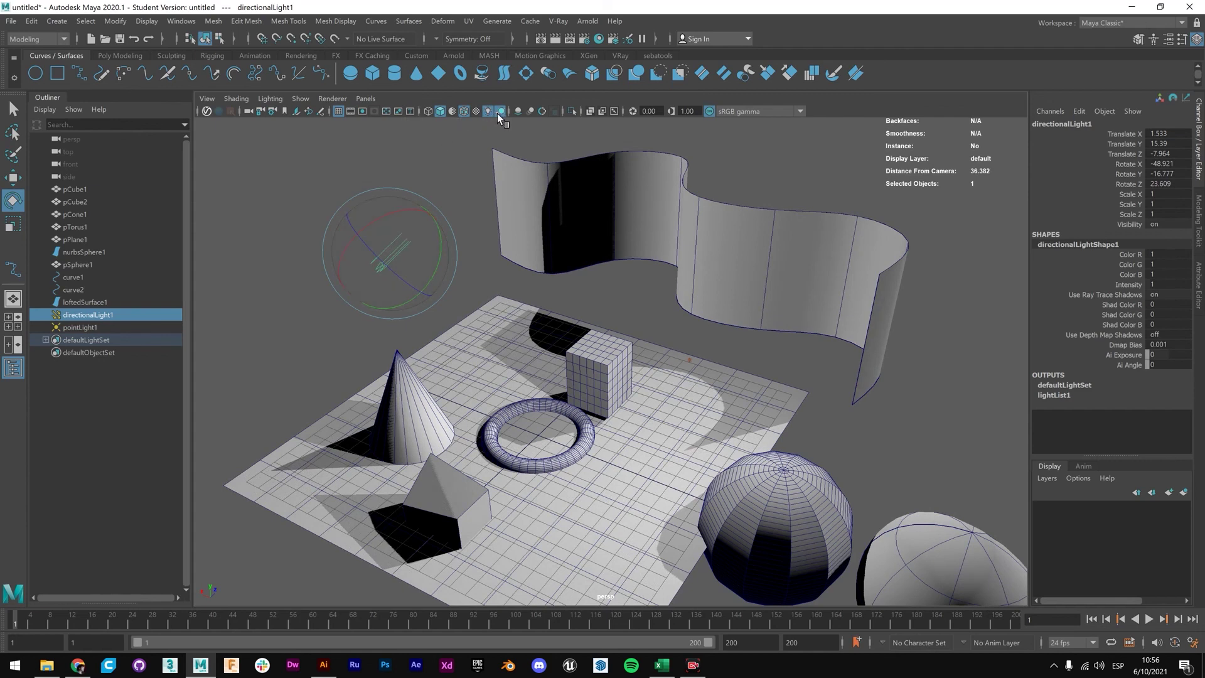
{"action": "left_click_drag", "start_coordinate": [416, 254], "coordinate": [413, 252]}
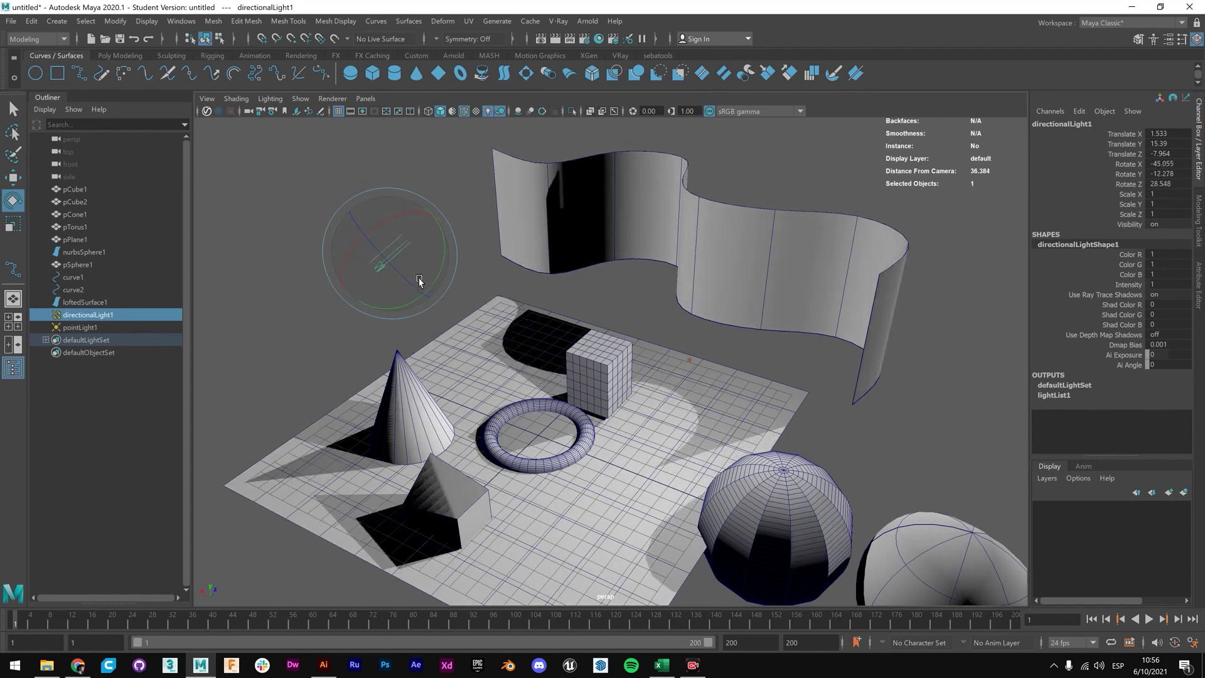
Move the point light across the plane to about X 4.8, toward the directional light.
{"action": "key", "text": "q"}
{"action": "left_click", "coordinate": [89, 328]}
{"action": "key", "text": "w"}
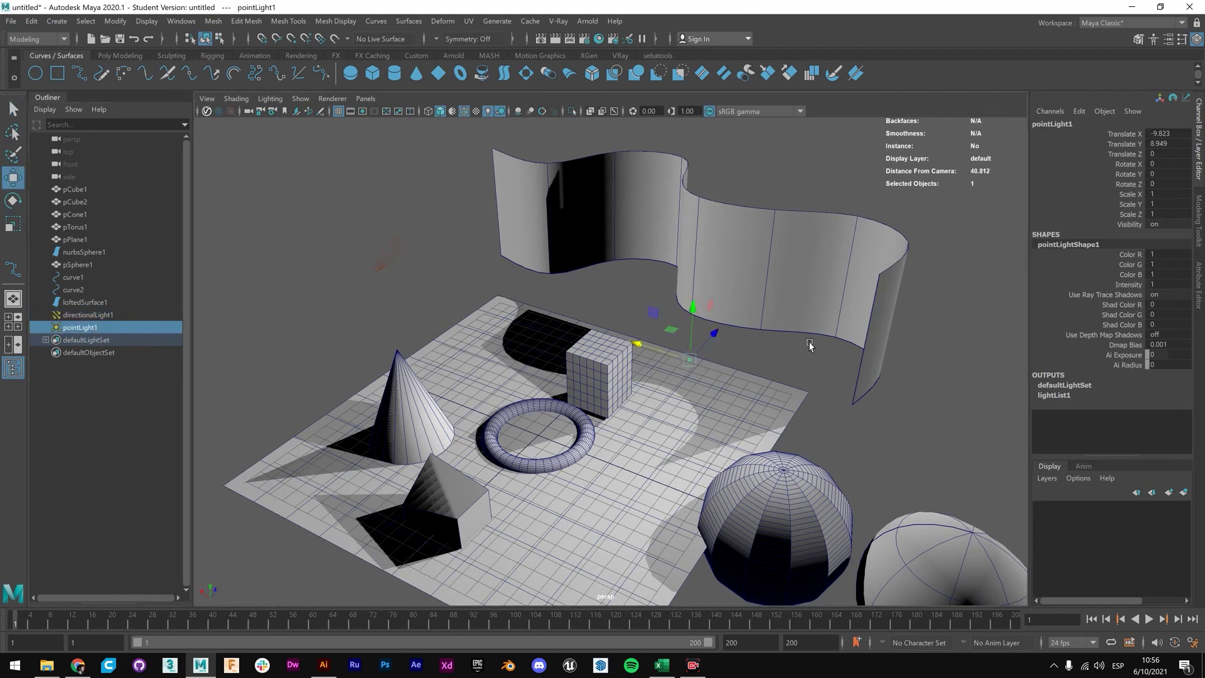
{"action": "left_click_drag", "start_coordinate": [655, 354], "coordinate": [485, 295]}
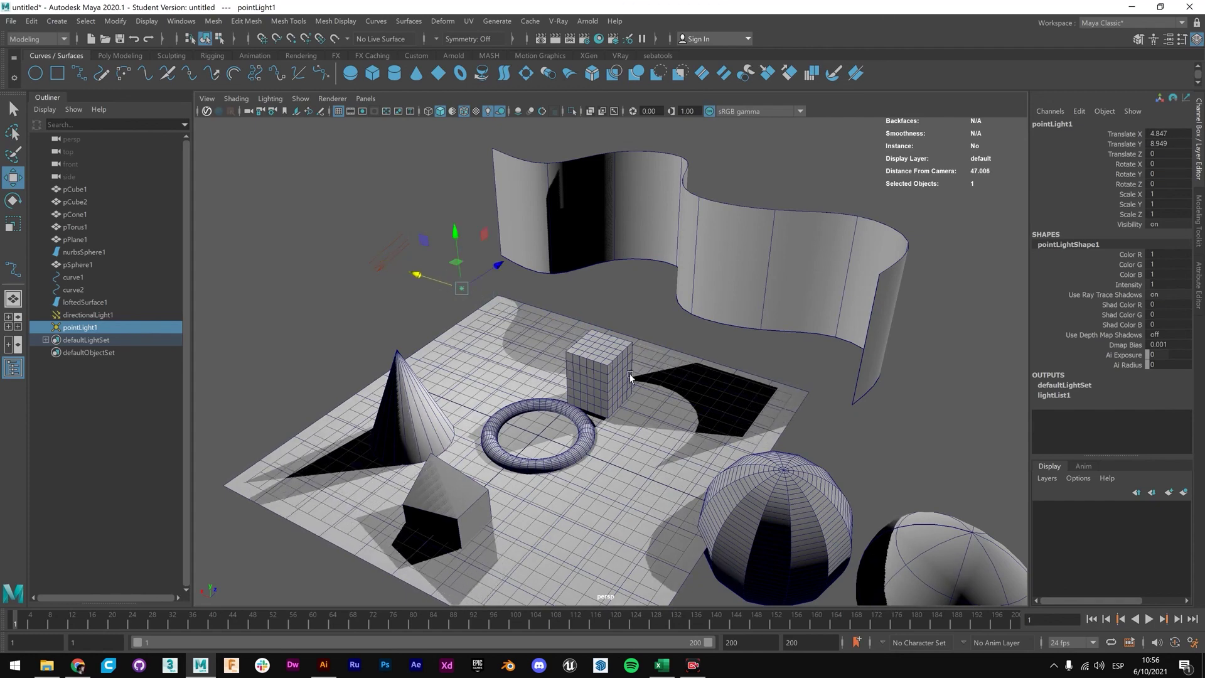
{"action": "left_click_drag", "start_coordinate": [458, 246], "coordinate": [646, 342]}
Practise selecting the directional light in the scene and the light, NURBS sphere and plane by name in the object list, leaving nothing selected.
{"action": "key", "text": "q"}
{"action": "left_click", "coordinate": [408, 169]}
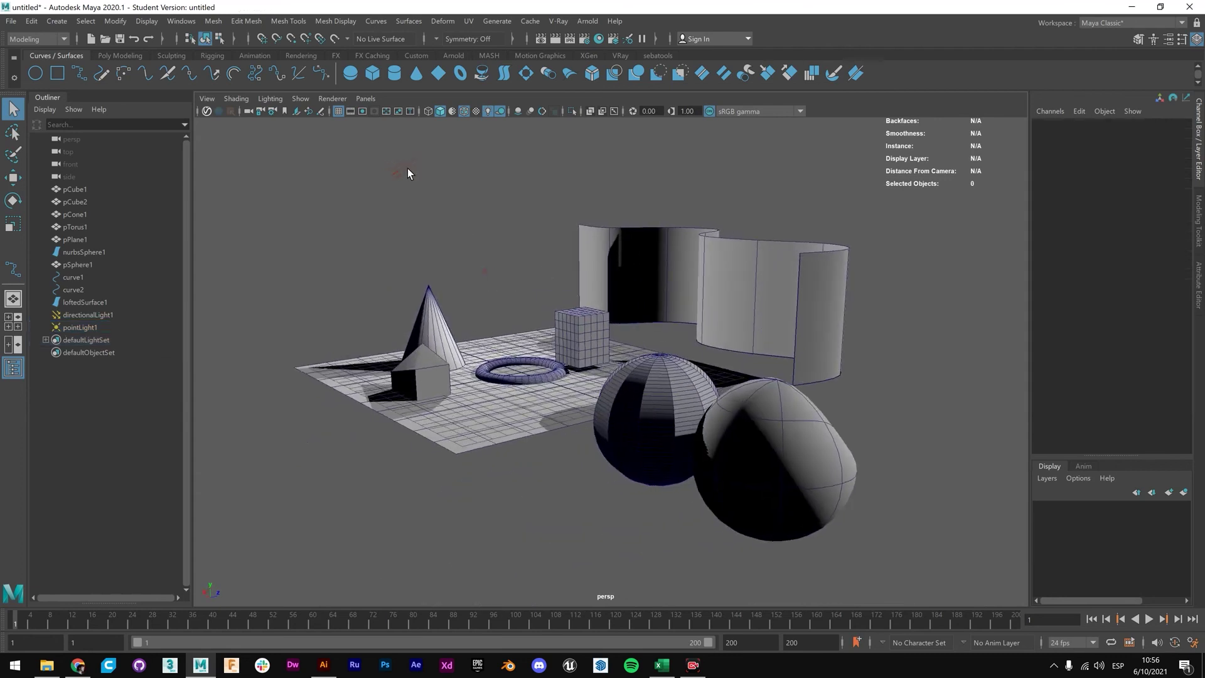
{"action": "left_click", "coordinate": [400, 169]}
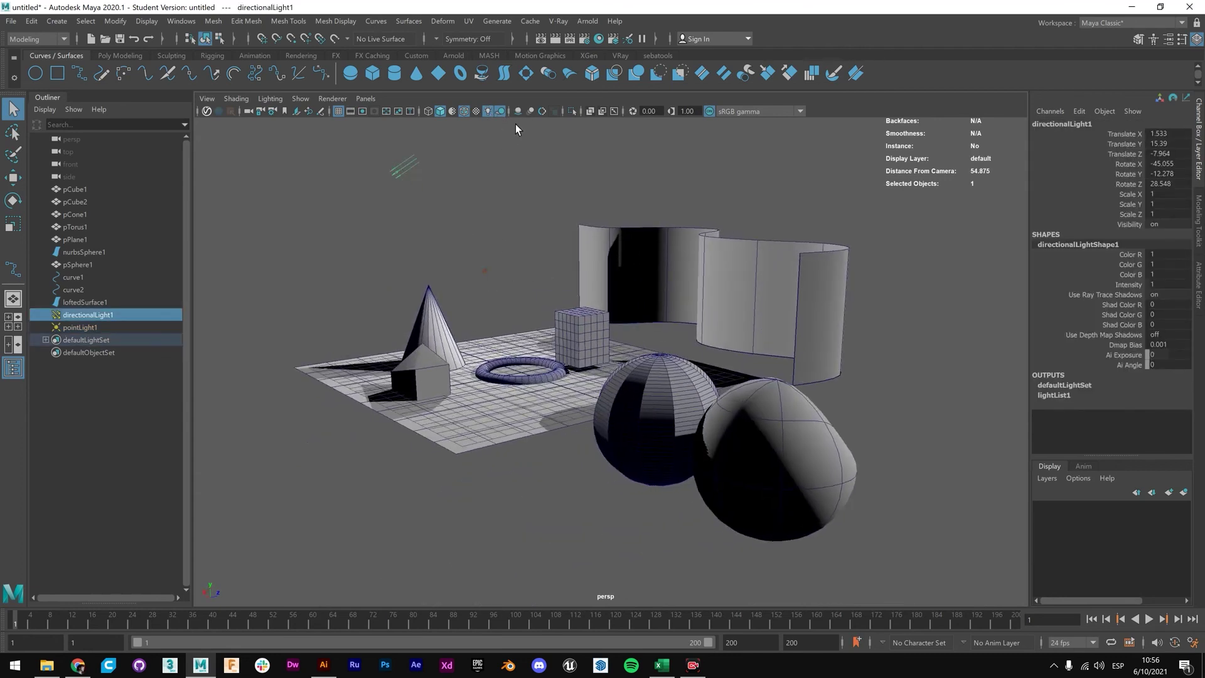
{"action": "left_click_drag", "start_coordinate": [564, 326], "coordinate": [597, 356], "text": "alt"}
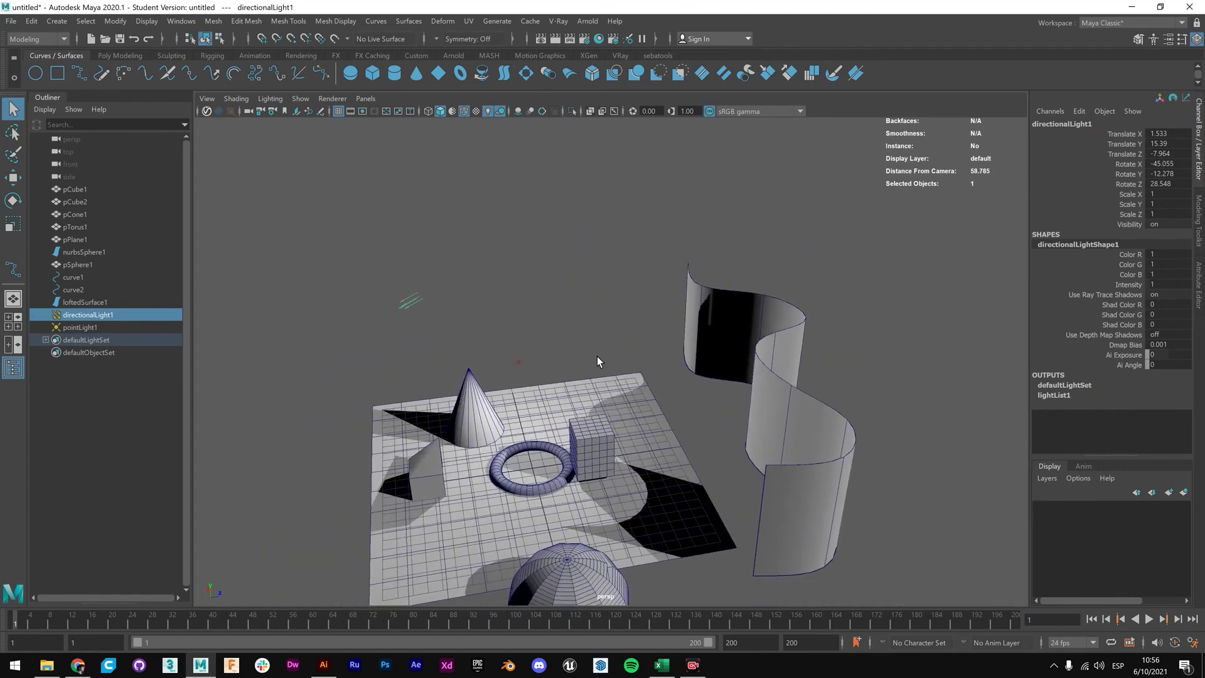
{"action": "left_click", "coordinate": [520, 364]}
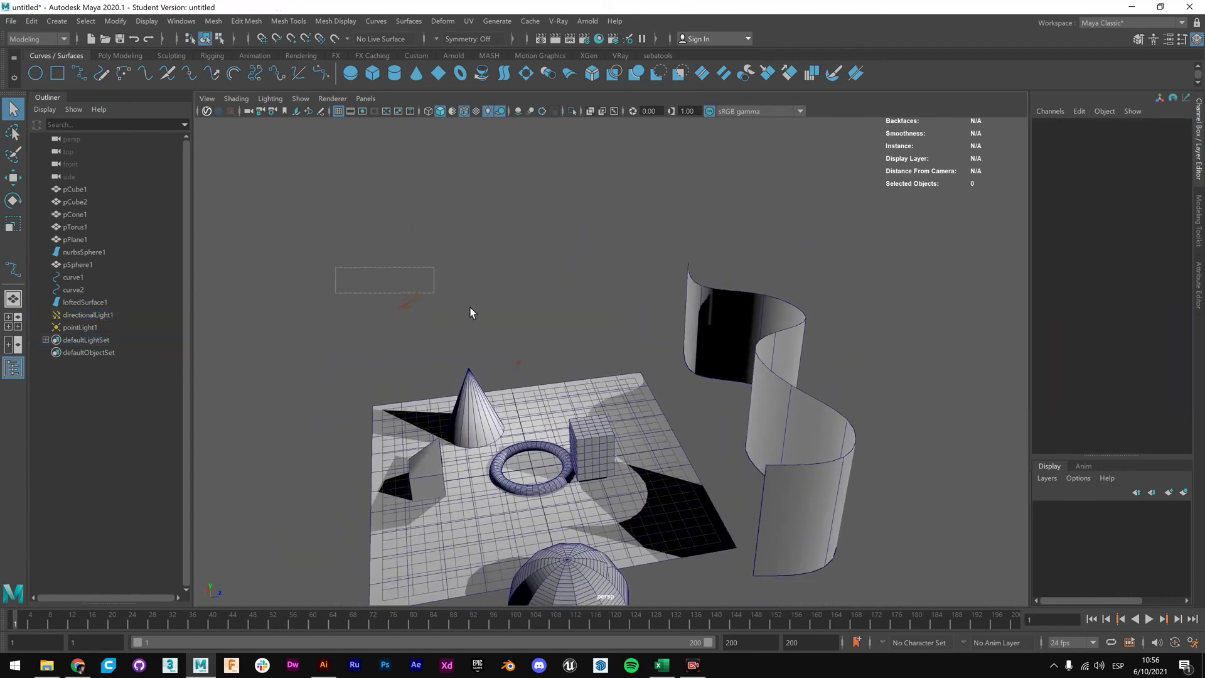
{"action": "left_click_drag", "start_coordinate": [472, 313], "coordinate": [527, 377]}
{"action": "left_click", "coordinate": [94, 313]}
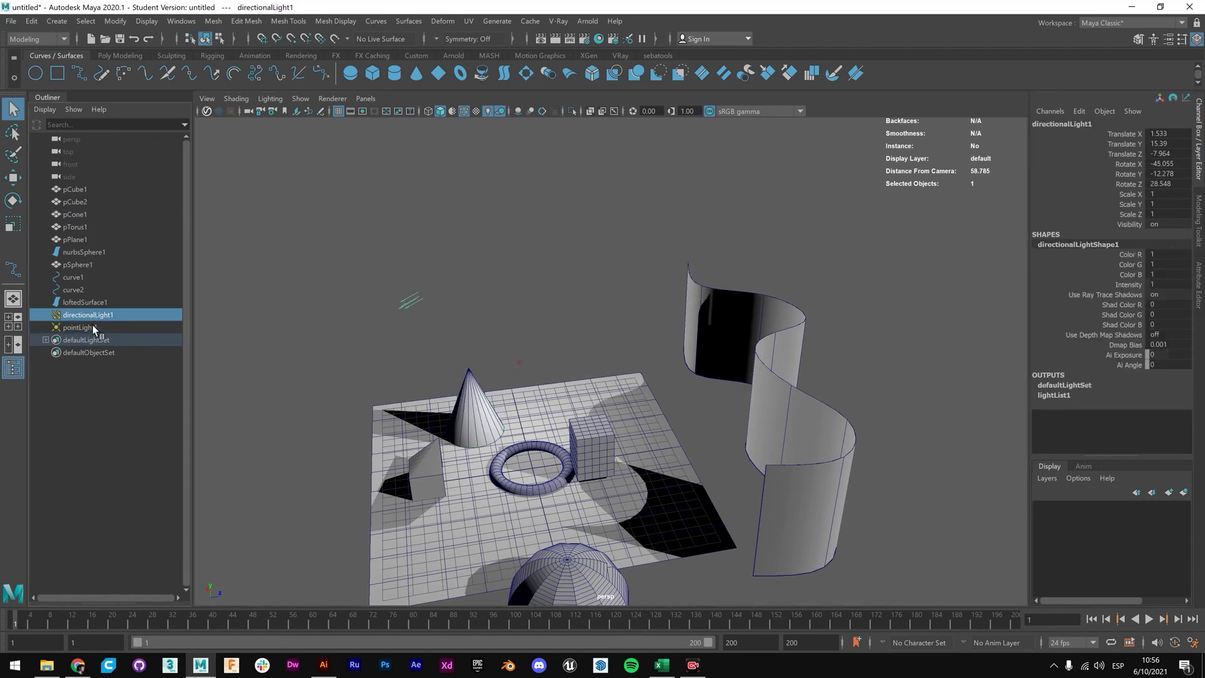
{"action": "left_click", "coordinate": [81, 252]}
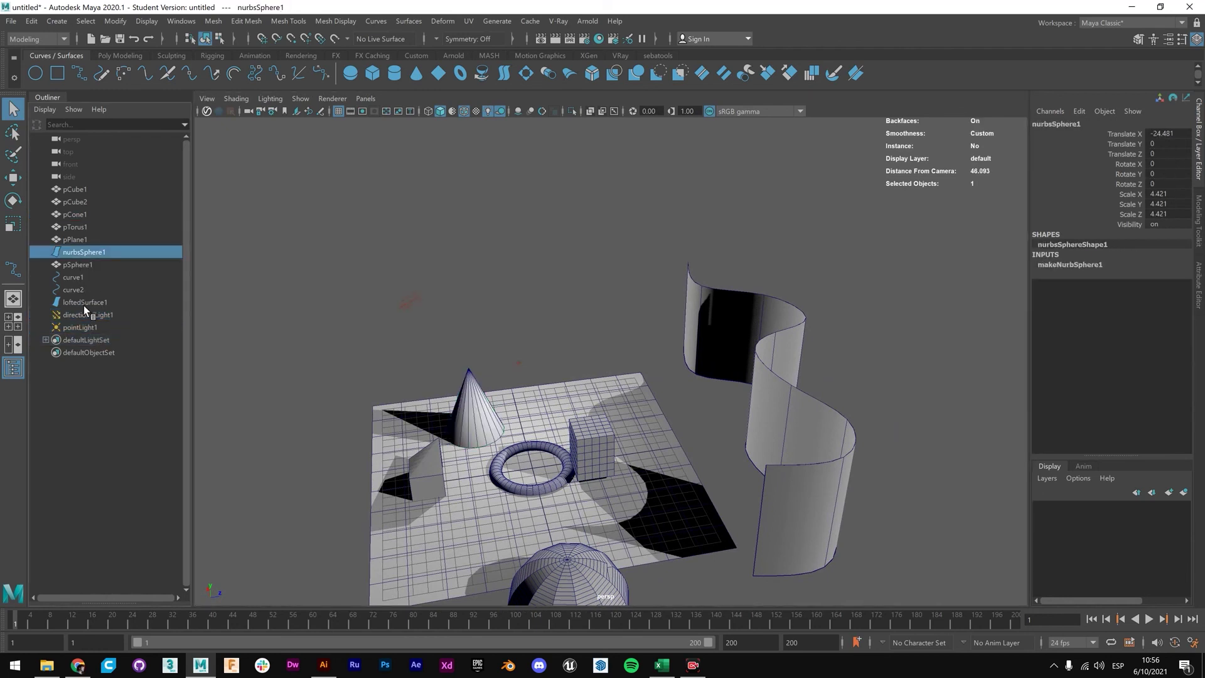
{"action": "left_click", "coordinate": [84, 301], "text": "shift"}
{"action": "left_click", "coordinate": [82, 239]}
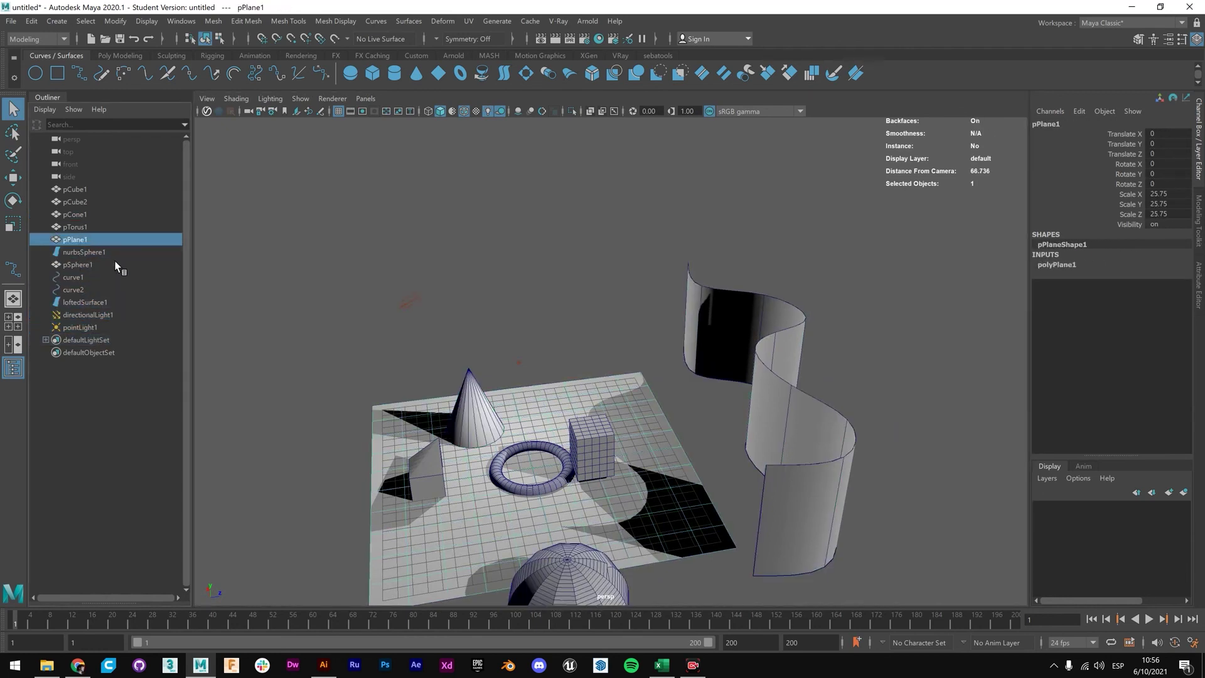
{"action": "left_click", "coordinate": [346, 303]}
Create a camera and move it to about Y 14.3 and Z -15.6, beside the directional light.
{"action": "left_click", "coordinate": [56, 21]}
{"action": "mouse_move", "coordinate": [118, 118]}
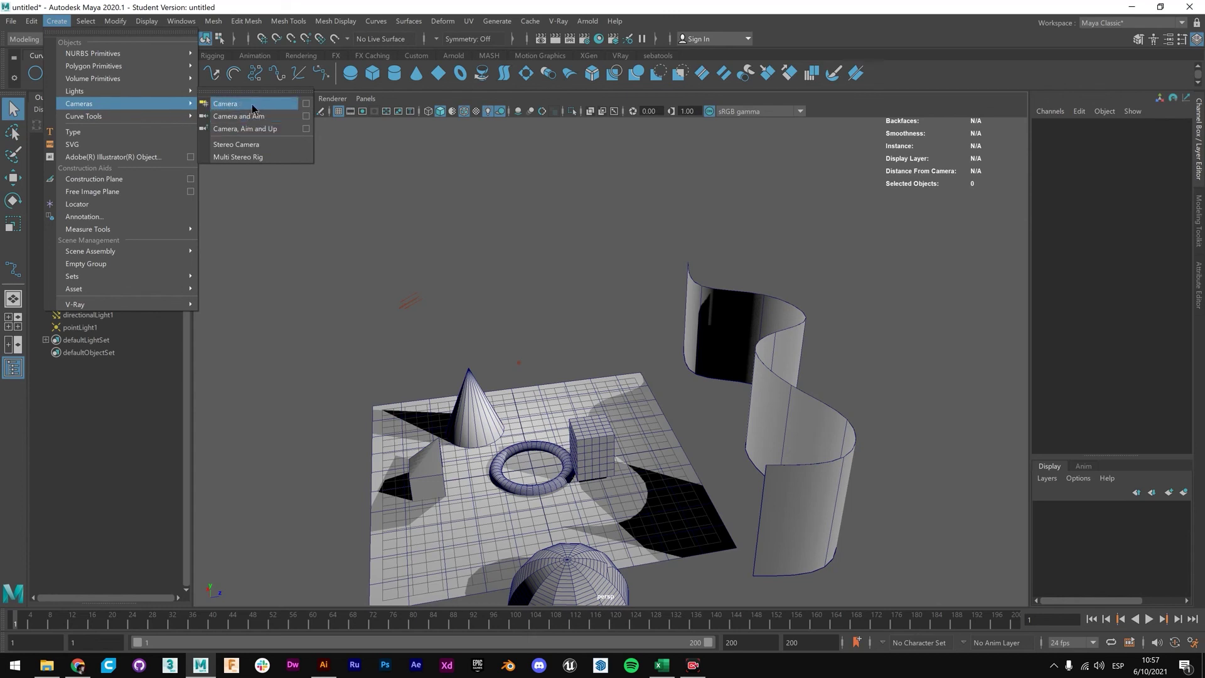
{"action": "left_click", "coordinate": [220, 105]}
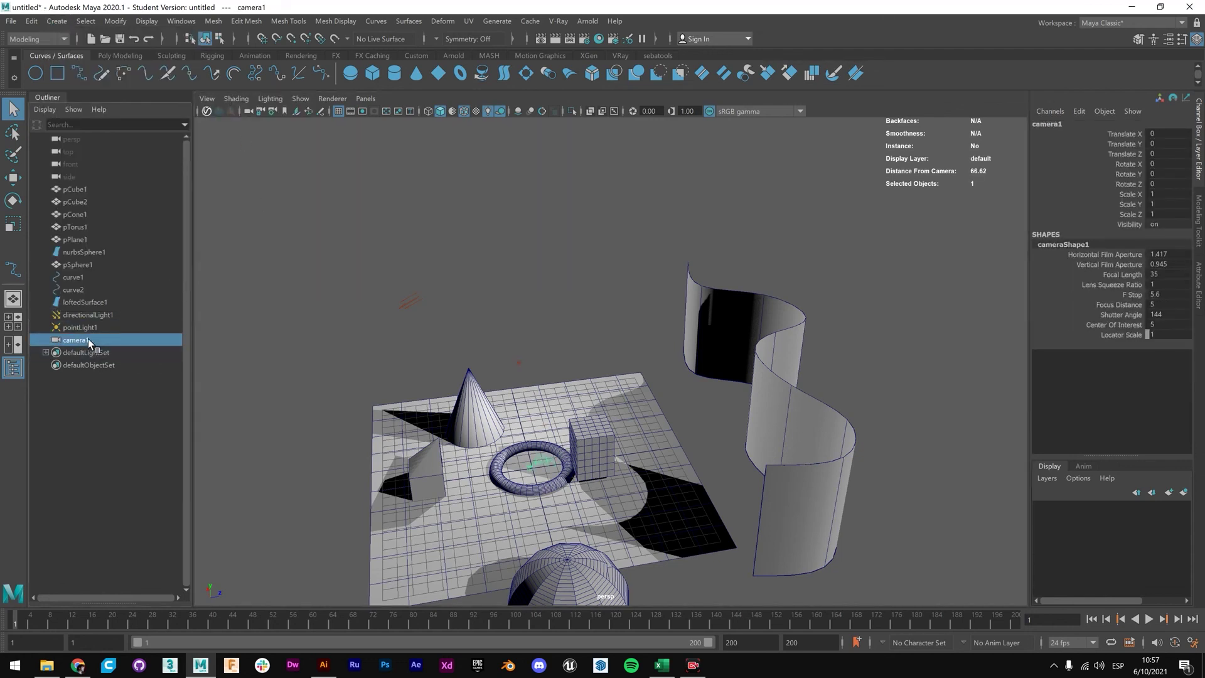
{"action": "key", "text": "w"}
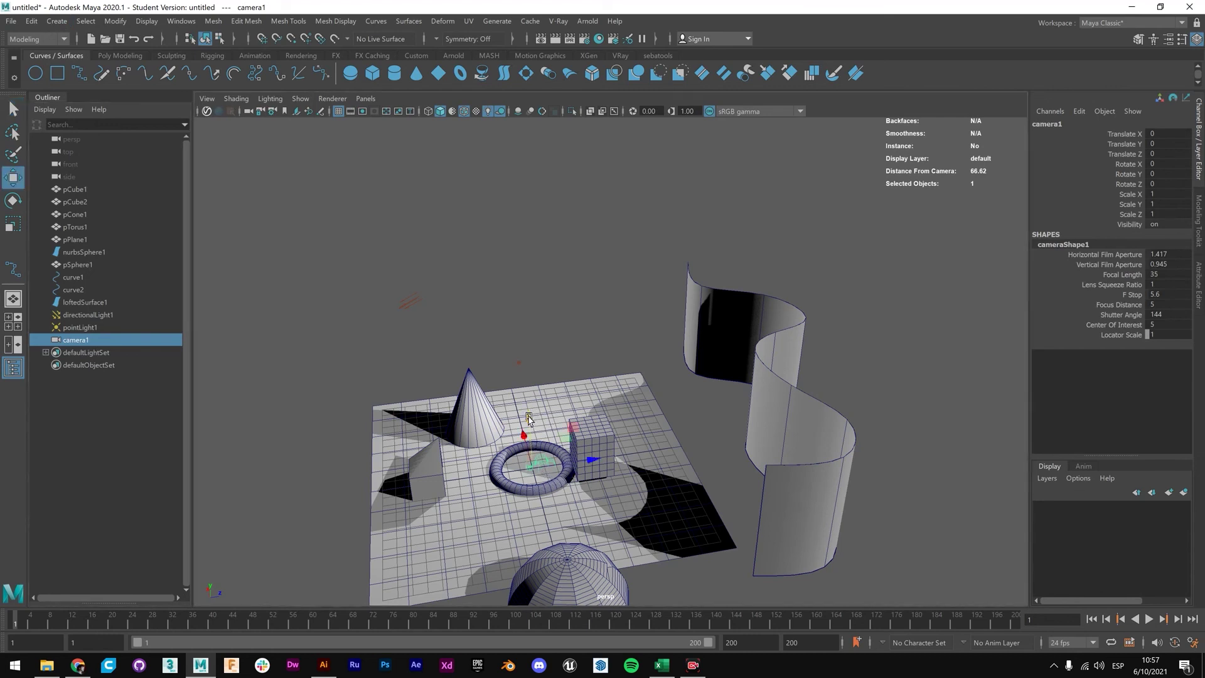
{"action": "left_click_drag", "start_coordinate": [529, 419], "coordinate": [529, 271]}
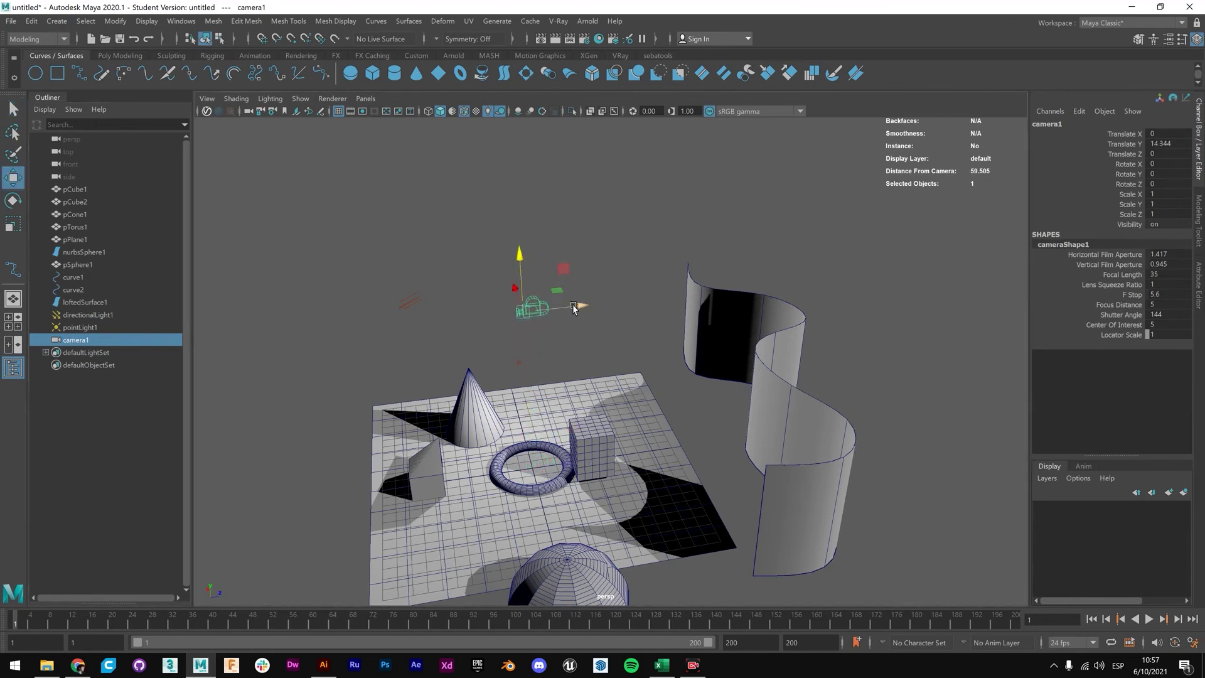
{"action": "left_click_drag", "start_coordinate": [573, 307], "coordinate": [242, 362]}
Rotate the camera to X -15 and Y -195 so it faces down toward the objects.
{"action": "key", "text": "e"}
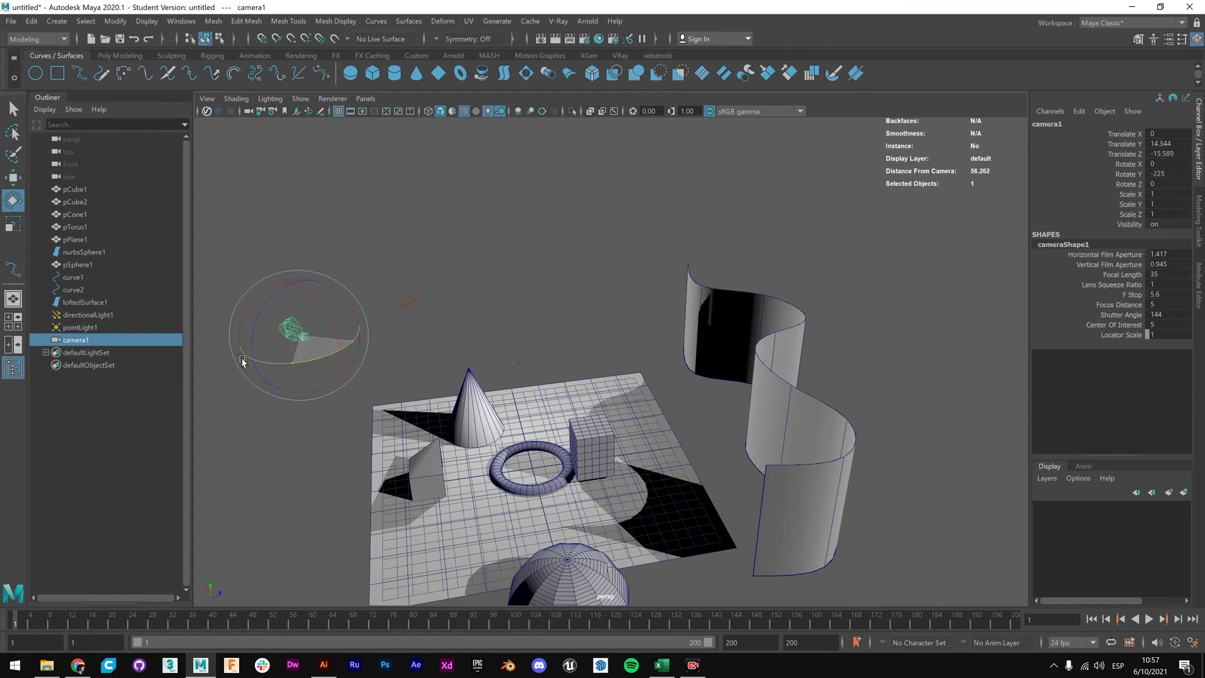
{"action": "left_click", "coordinate": [244, 360]}
{"action": "key", "text": "w"}
{"action": "left_click", "coordinate": [305, 339]}
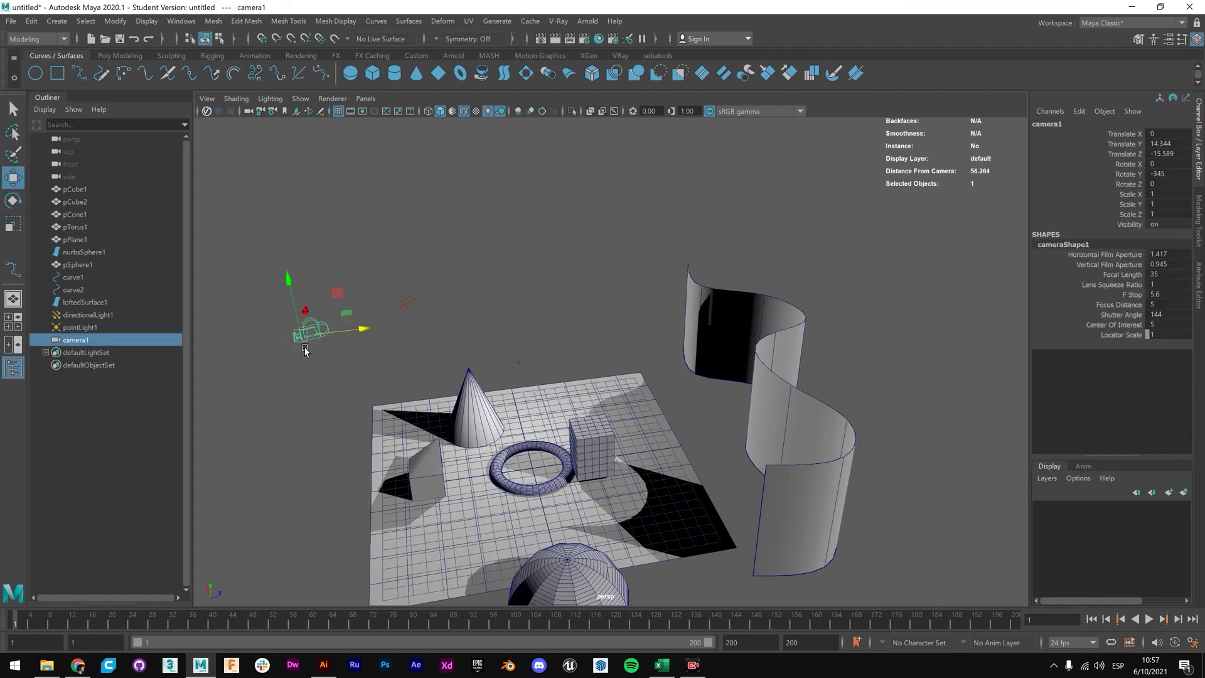
{"action": "key", "text": "e"}
{"action": "left_click_drag", "start_coordinate": [286, 363], "coordinate": [339, 349]}
{"action": "mouse_move", "coordinate": [328, 294]}
{"action": "left_mouse_down"}
{"action": "mouse_move", "coordinate": [341, 312]}
{"action": "mouse_move", "coordinate": [327, 288]}
{"action": "mouse_move", "coordinate": [335, 295]}
{"action": "left_mouse_up"}
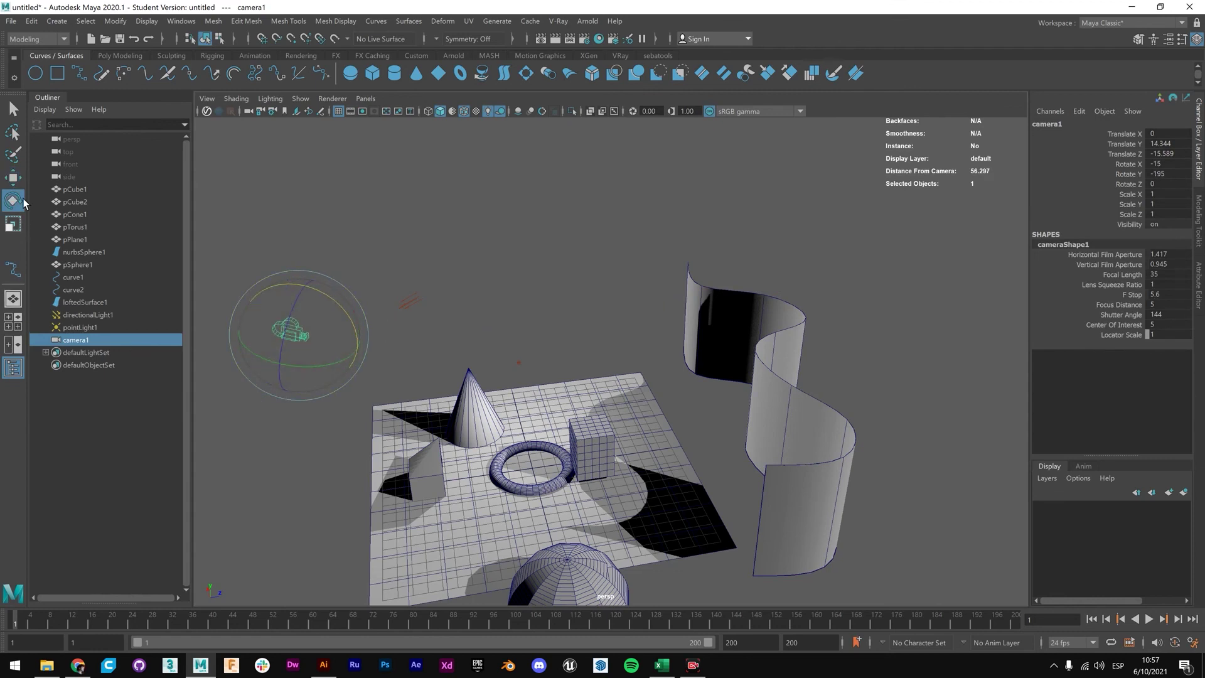
{"action": "left_click", "coordinate": [13, 177]}
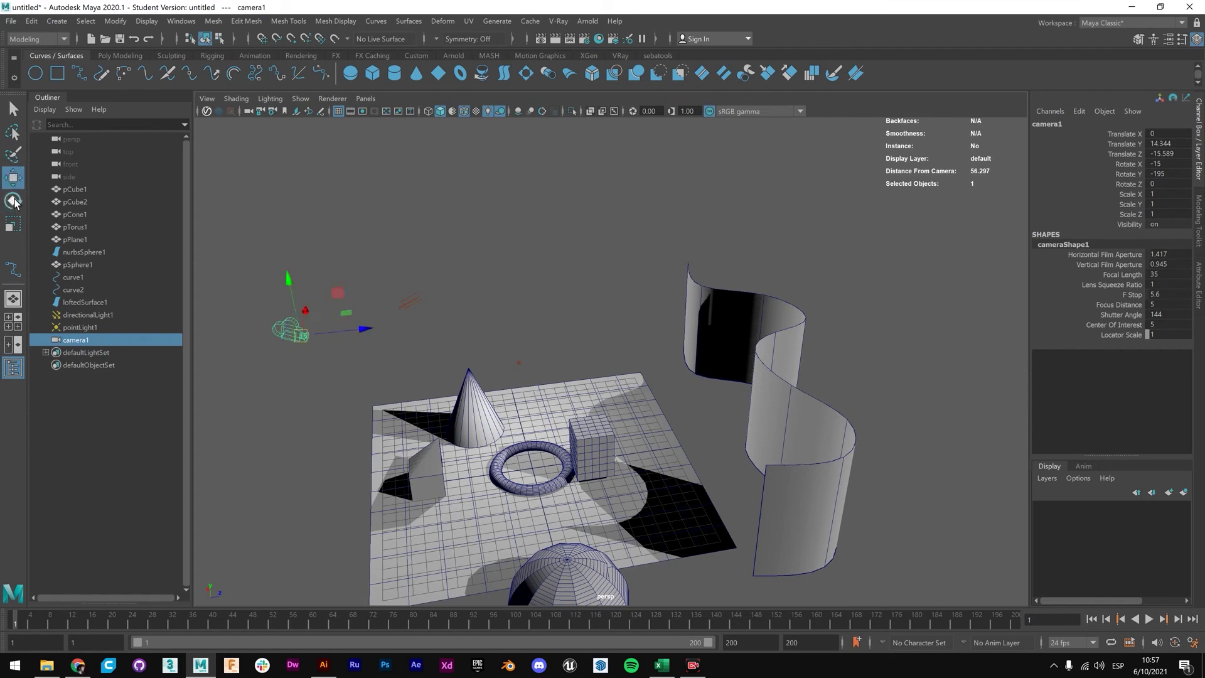
Scale the camera uniformly to about 1.59 and clear the selection.
{"action": "left_click", "coordinate": [12, 200]}
{"action": "left_click", "coordinate": [12, 224]}
{"action": "left_click_drag", "start_coordinate": [306, 333], "coordinate": [318, 331]}
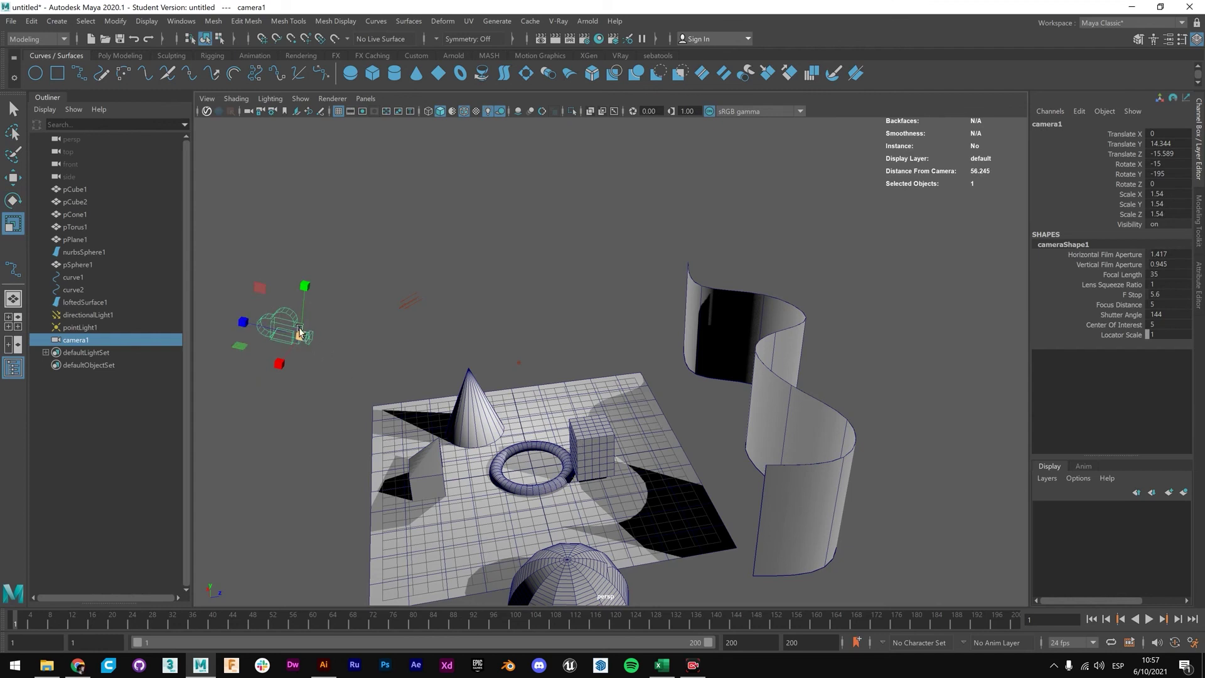
{"action": "left_click_drag", "start_coordinate": [299, 331], "coordinate": [220, 317]}
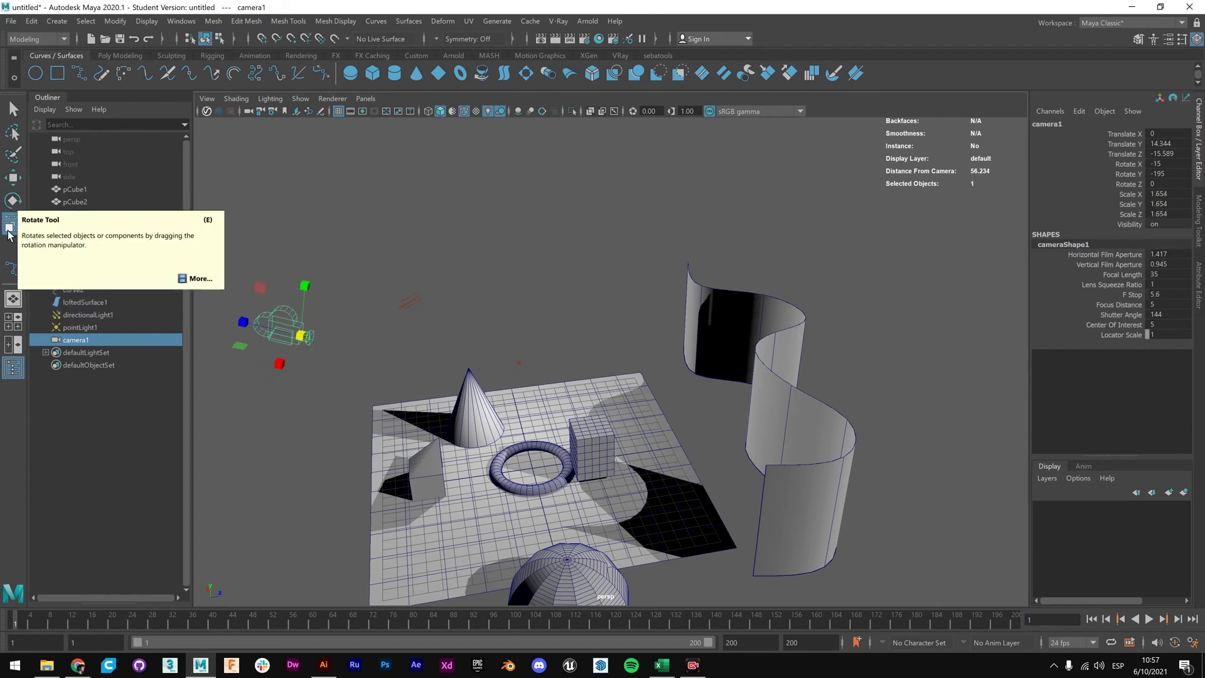
{"action": "left_click_drag", "start_coordinate": [299, 337], "coordinate": [268, 317]}
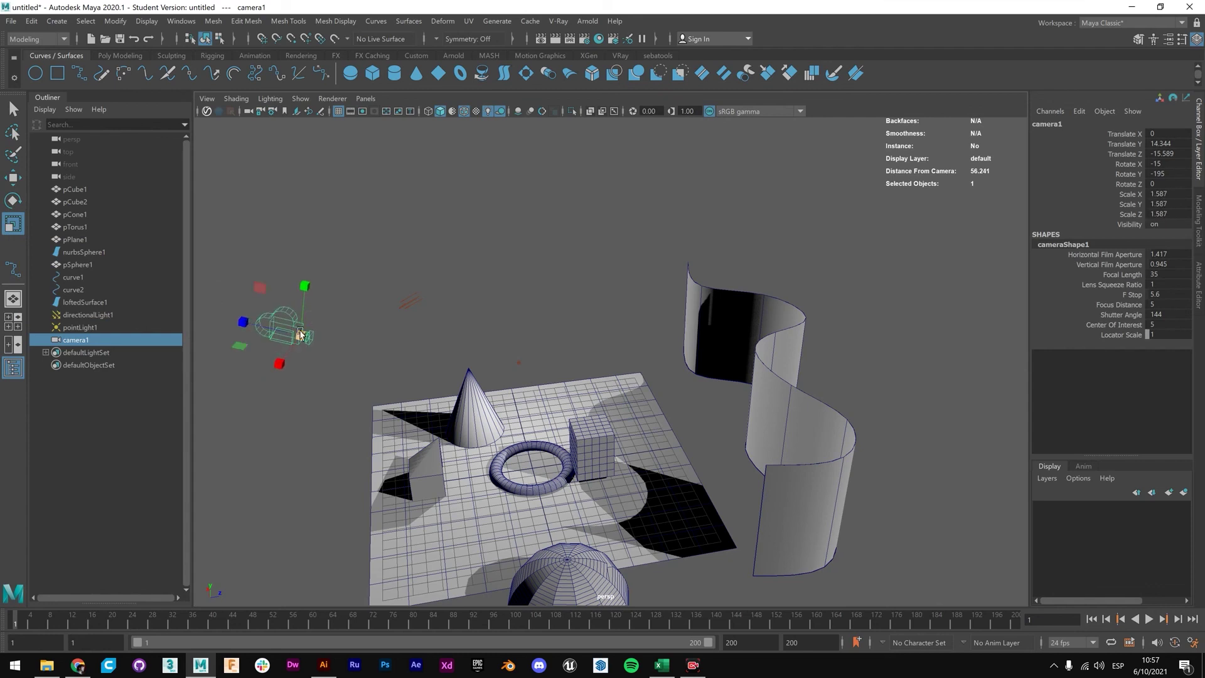
{"action": "left_click", "coordinate": [325, 322]}
{"action": "scroll", "coordinate": [552, 345], "scroll_direction": "down", "scroll_amount": 10}
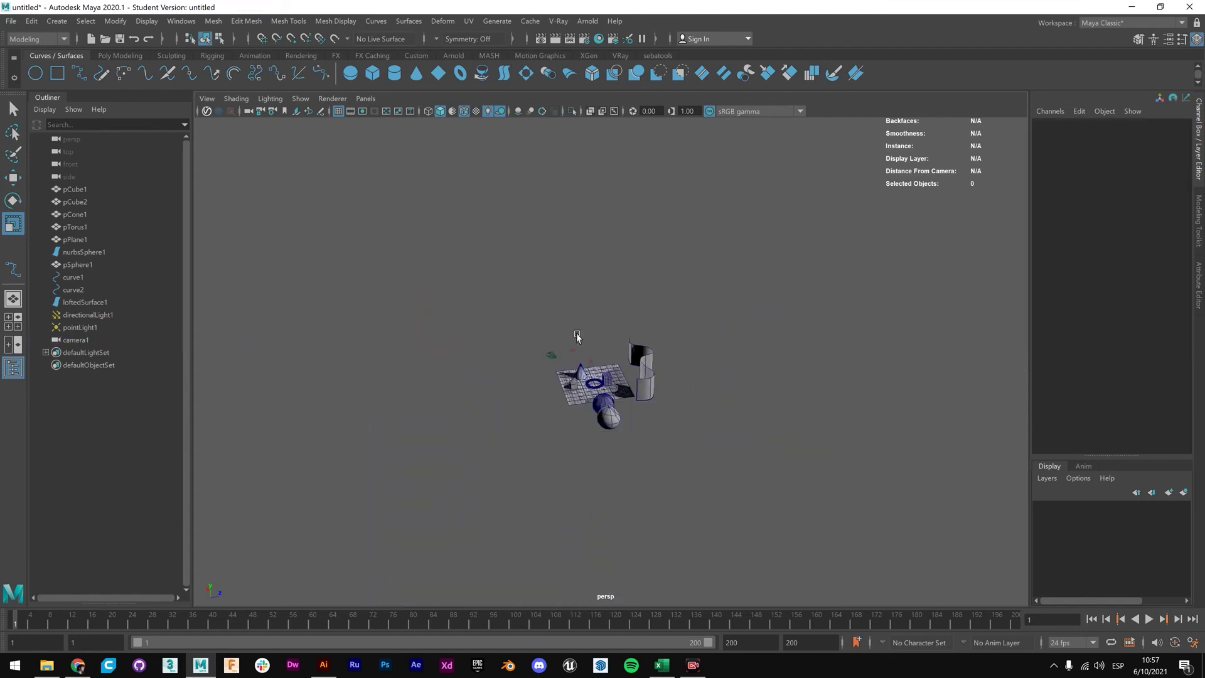
{"action": "scroll", "coordinate": [602, 355], "scroll_direction": "up", "scroll_amount": 10}
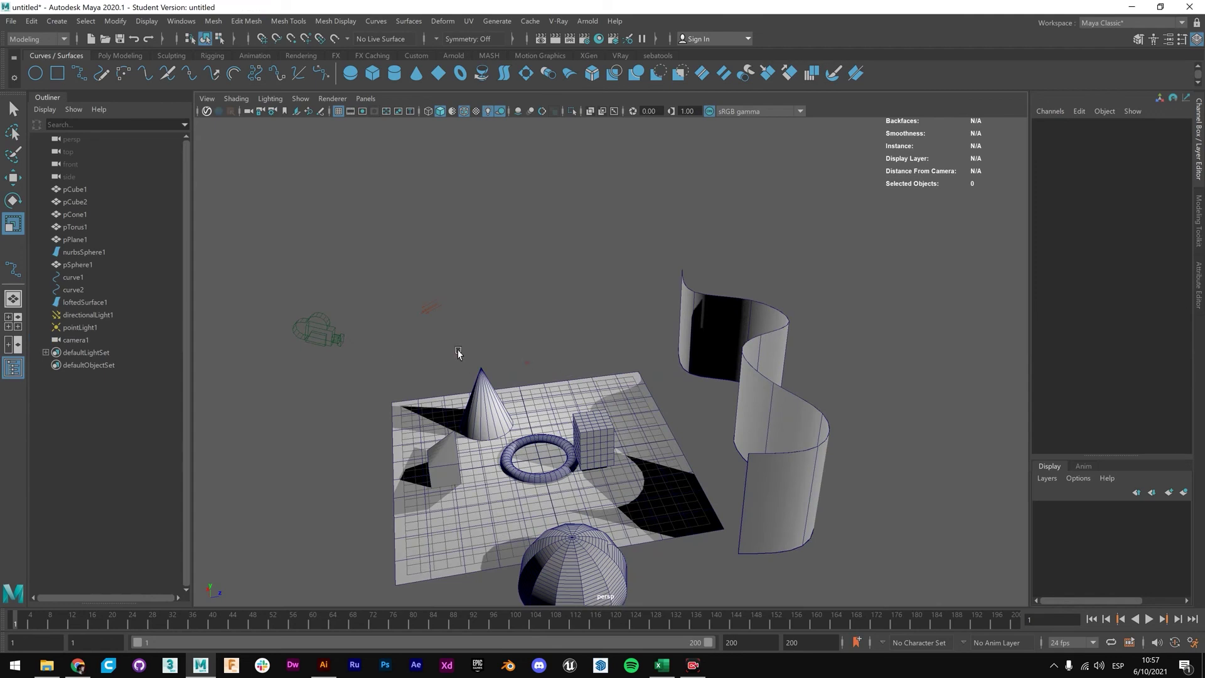
With the camera selected, show the four-view layout and make the perspective view look through camera1.
{"action": "left_click", "coordinate": [320, 338]}
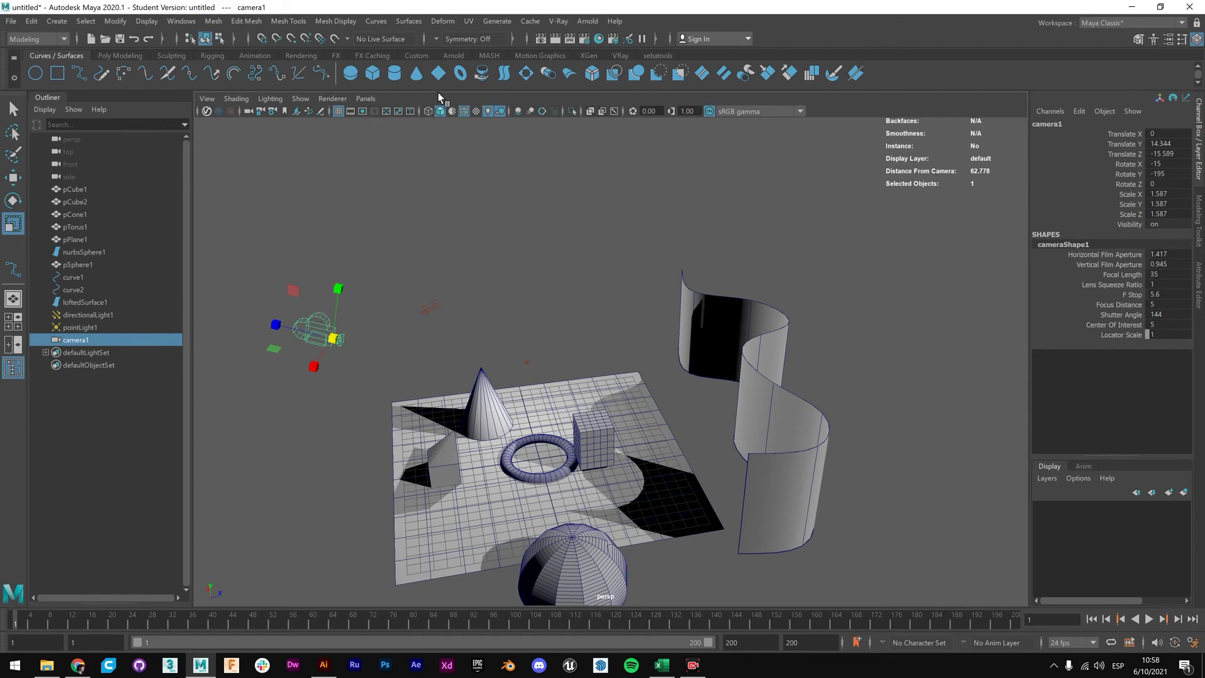
{"action": "key", "text": "space"}
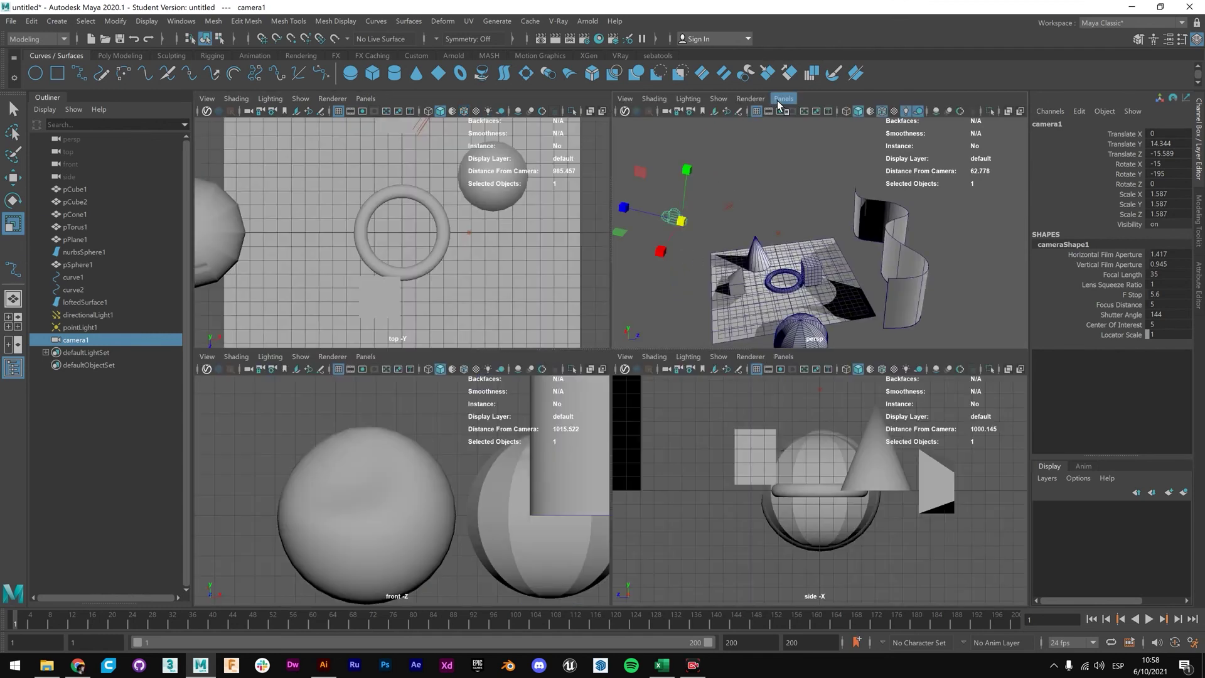
{"action": "left_click", "coordinate": [783, 99]}
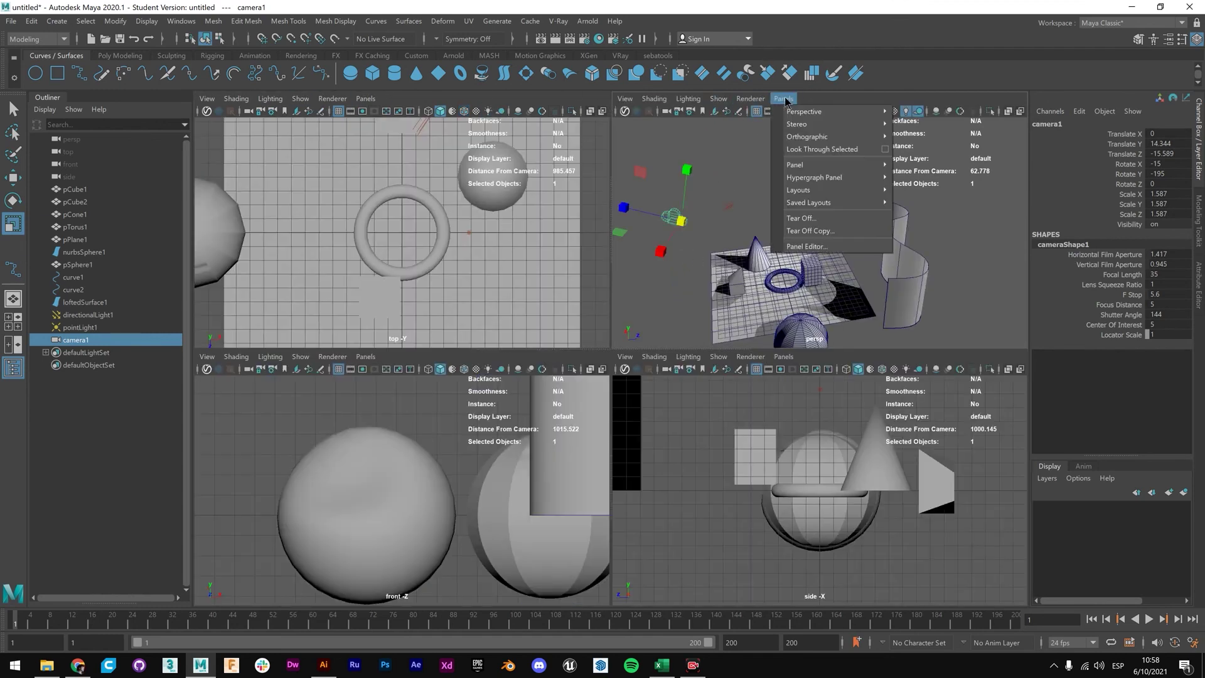
{"action": "mouse_move", "coordinate": [802, 114]}
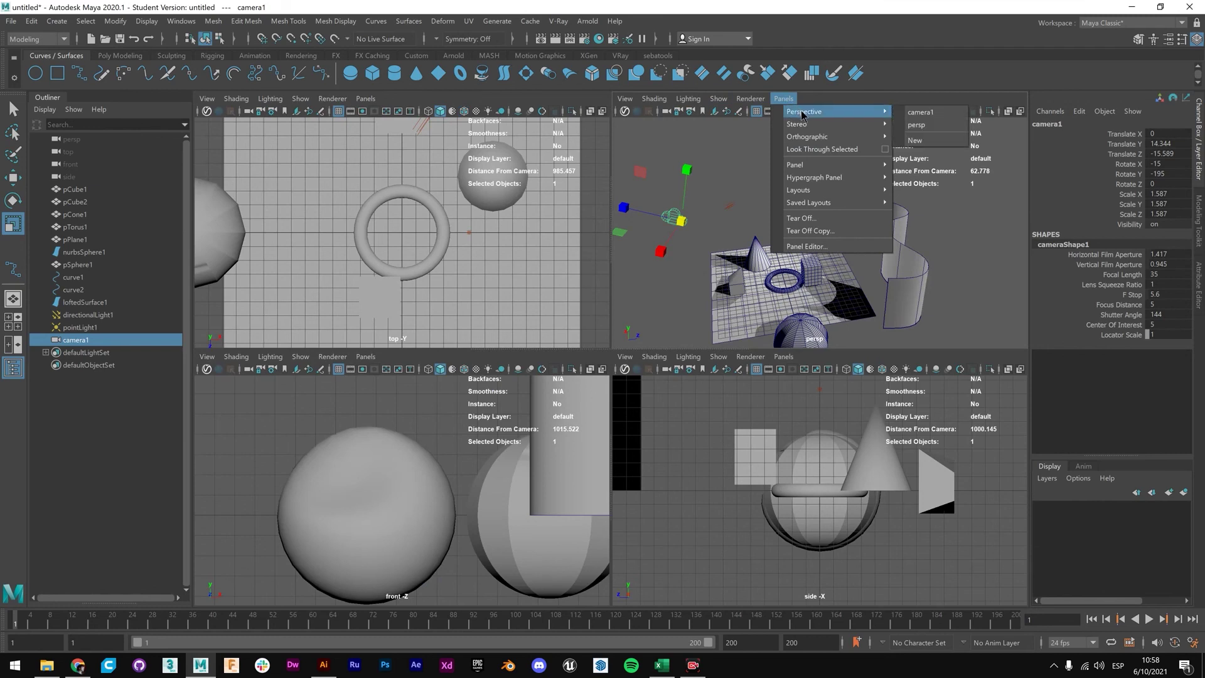
{"action": "left_click", "coordinate": [785, 99]}
{"action": "left_click", "coordinate": [785, 100]}
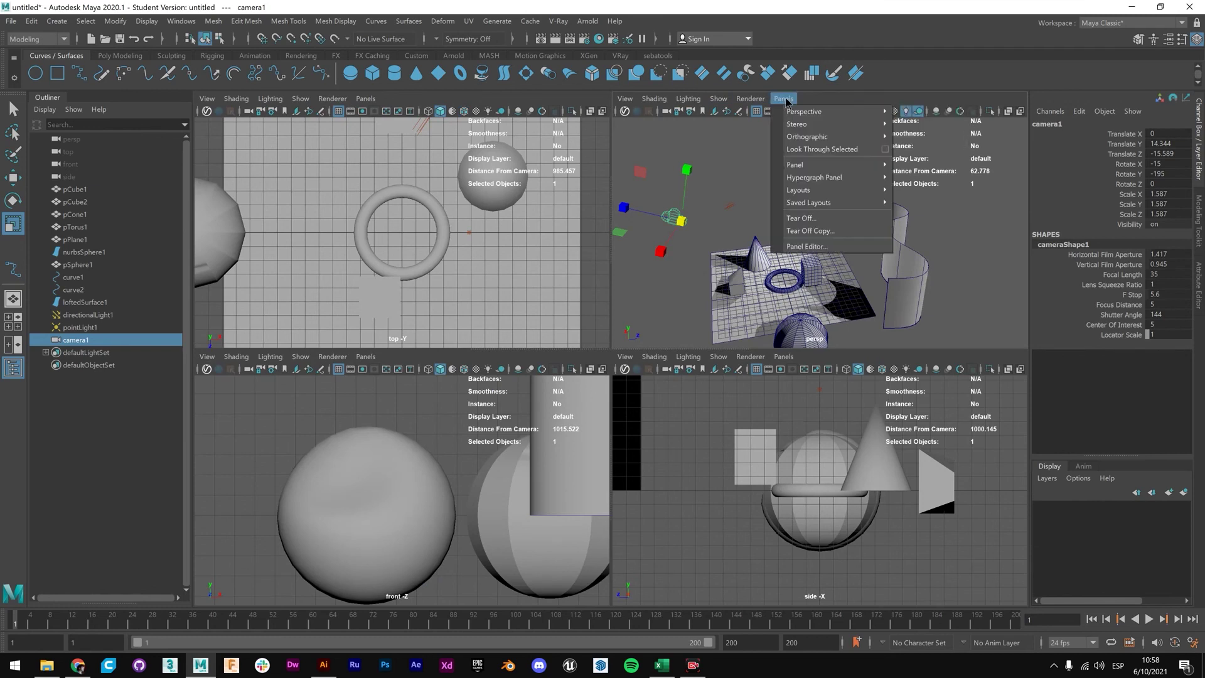
{"action": "mouse_move", "coordinate": [816, 112]}
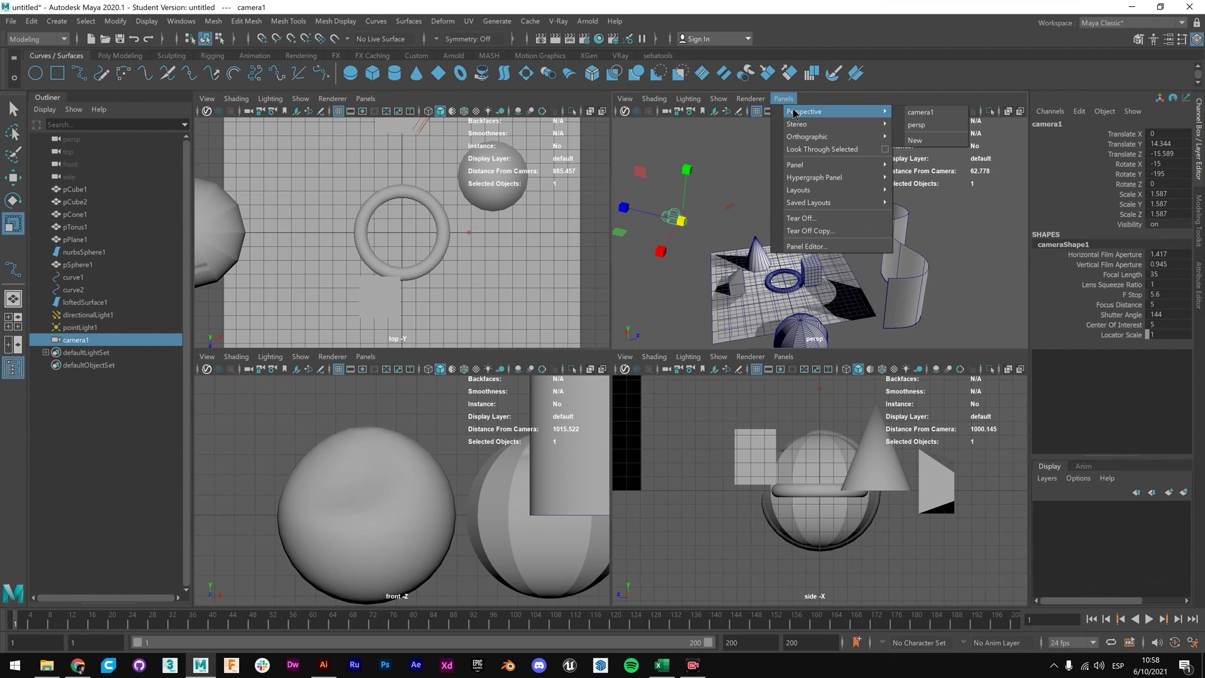
{"action": "left_click", "coordinate": [931, 115]}
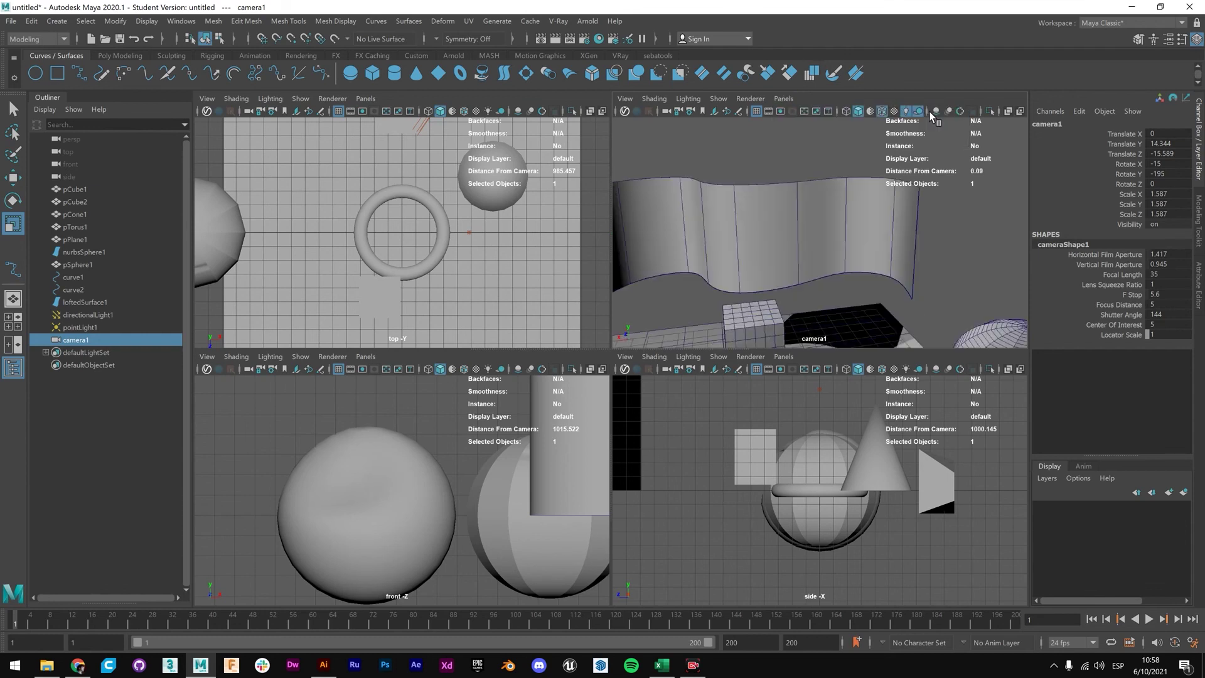
Adjust camera1 through its own view to about X 0.46, Y 14.38, Z -15.45, rotated to X -16.2 and Y -193.4.
{"action": "right_click", "coordinate": [815, 212]}
{"action": "left_click_drag", "start_coordinate": [838, 214], "coordinate": [908, 232], "text": "alt"}
{"action": "middle_click_drag", "start_coordinate": [908, 232], "coordinate": [859, 218], "text": "alt"}
{"action": "left_click_drag", "start_coordinate": [859, 218], "coordinate": [885, 213], "text": "alt"}
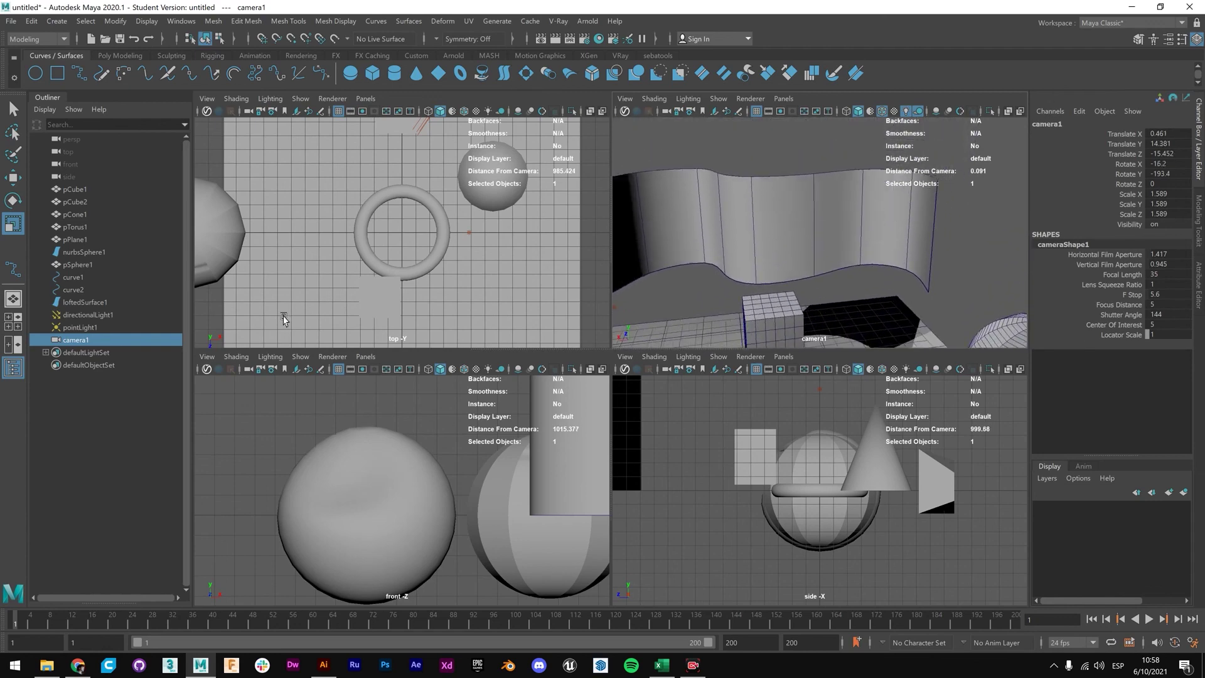
Change to a side-by-side two-view layout, with persp in the first view and camera1 in the second.
{"action": "left_click", "coordinate": [19, 344]}
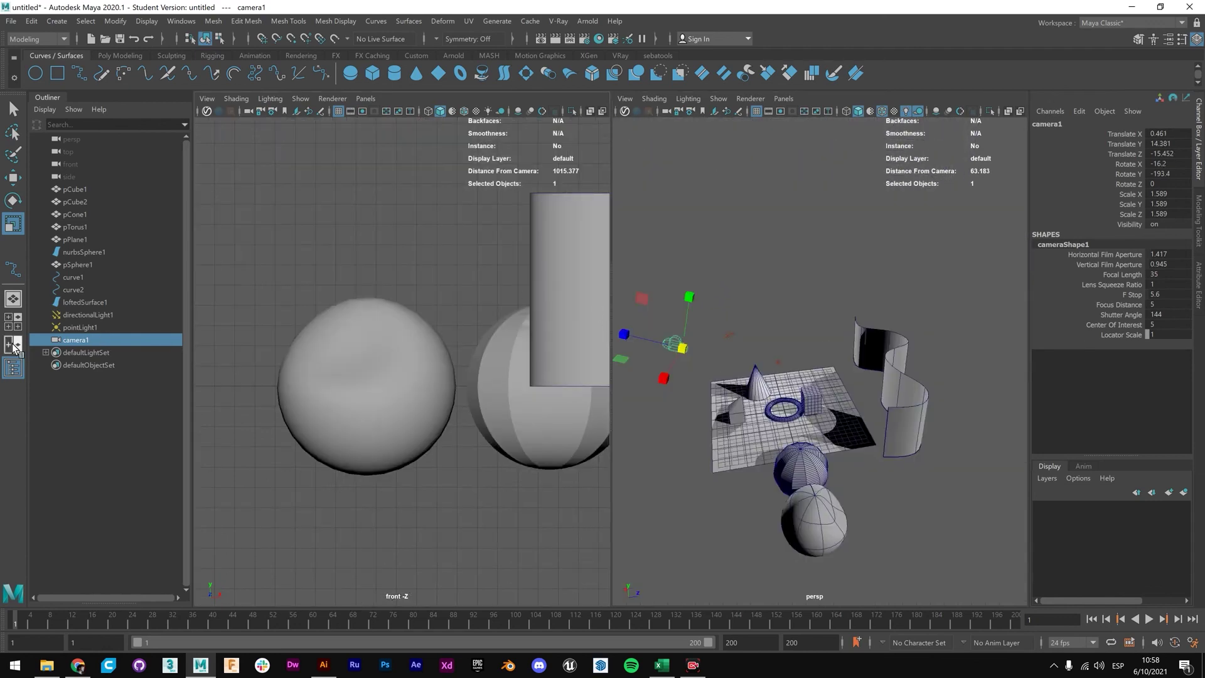
{"action": "left_click", "coordinate": [365, 99]}
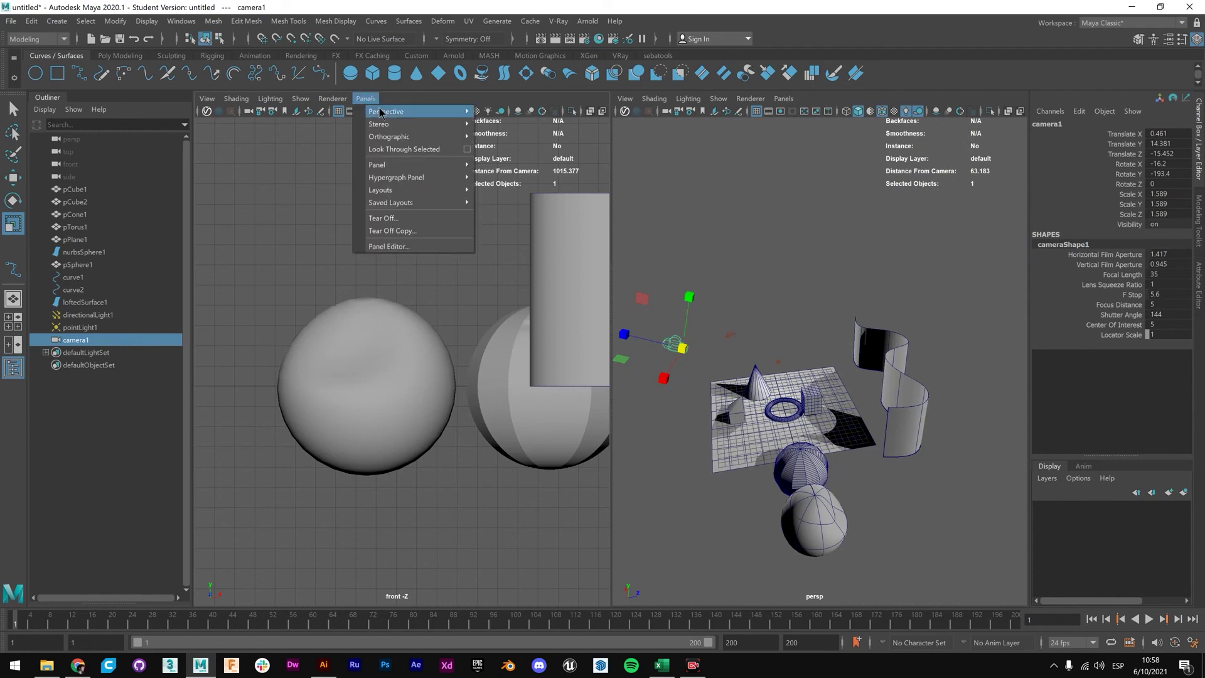
{"action": "mouse_move", "coordinate": [439, 111]}
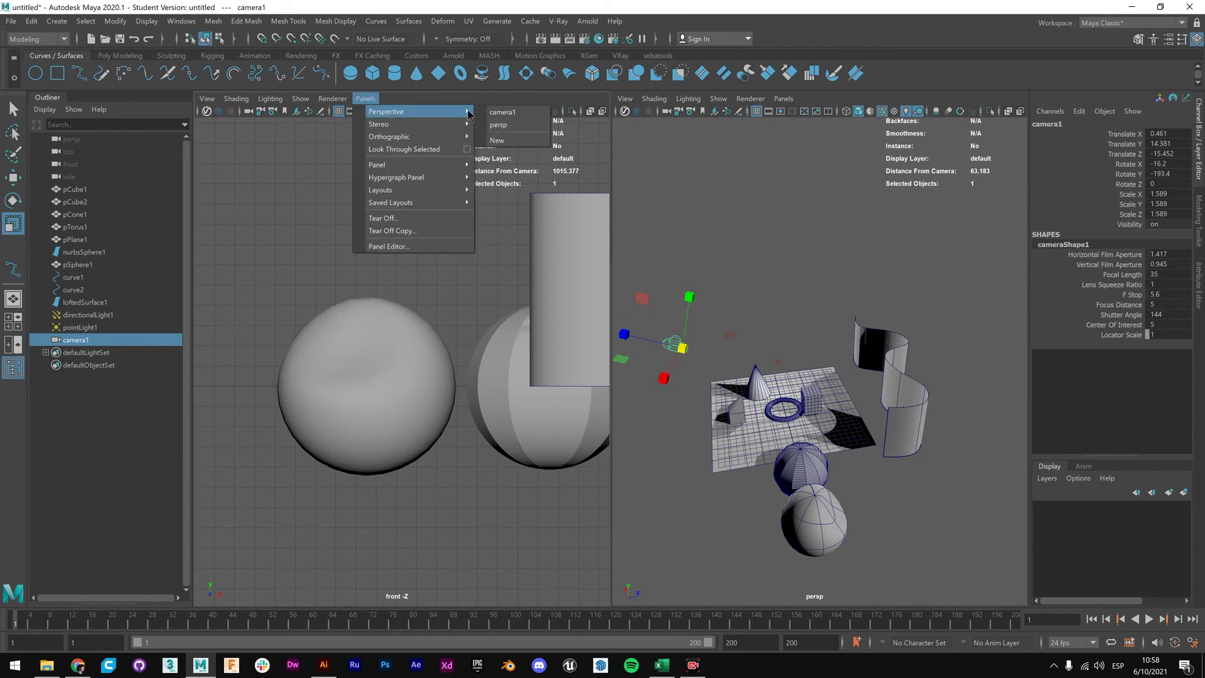
{"action": "left_click", "coordinate": [505, 126]}
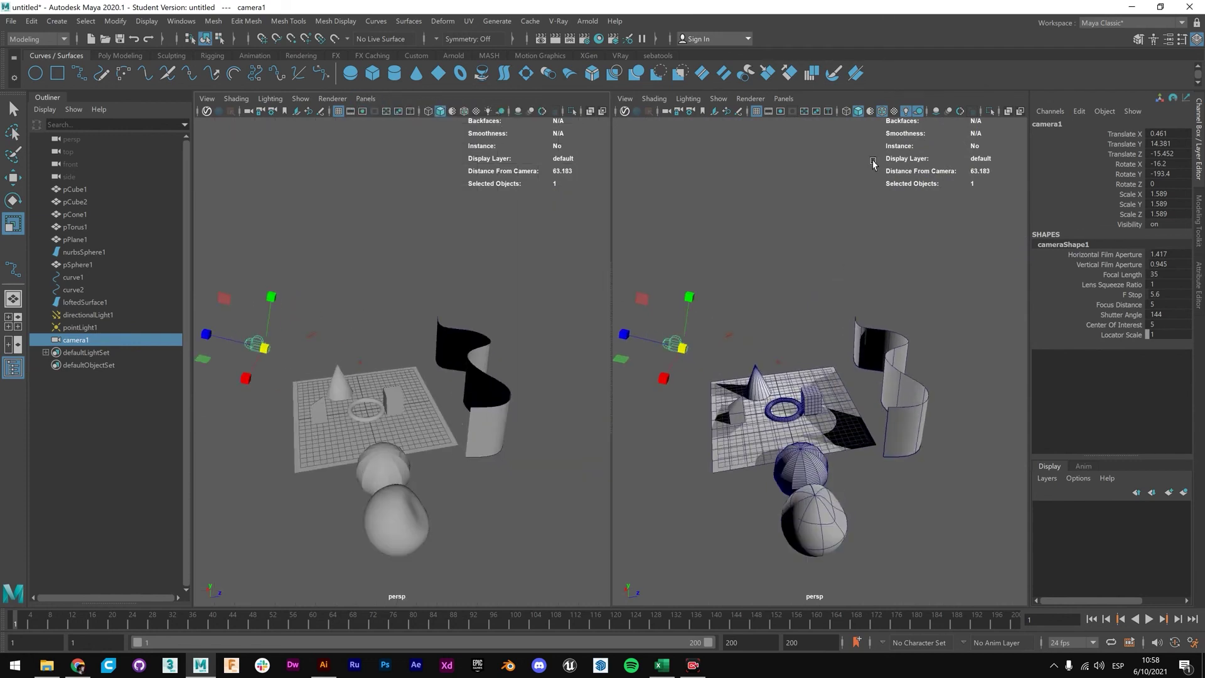
{"action": "left_click", "coordinate": [783, 98]}
{"action": "mouse_move", "coordinate": [834, 111]}
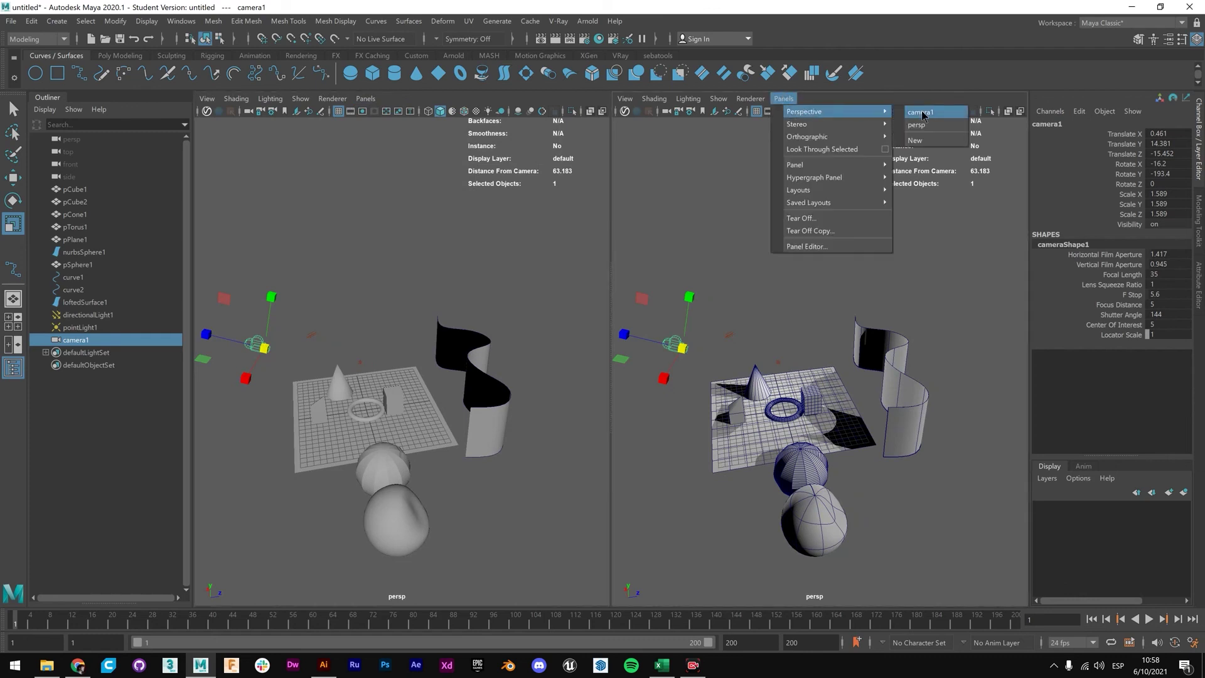
{"action": "left_click", "coordinate": [930, 118]}
Reframe camera1 through its view to about X -0.9, Y 15.4, Z -14.1, rotated to X -34.8 and Y -160.6, toward the plane.
{"action": "scroll", "coordinate": [809, 349], "scroll_direction": "down", "scroll_amount": 4}
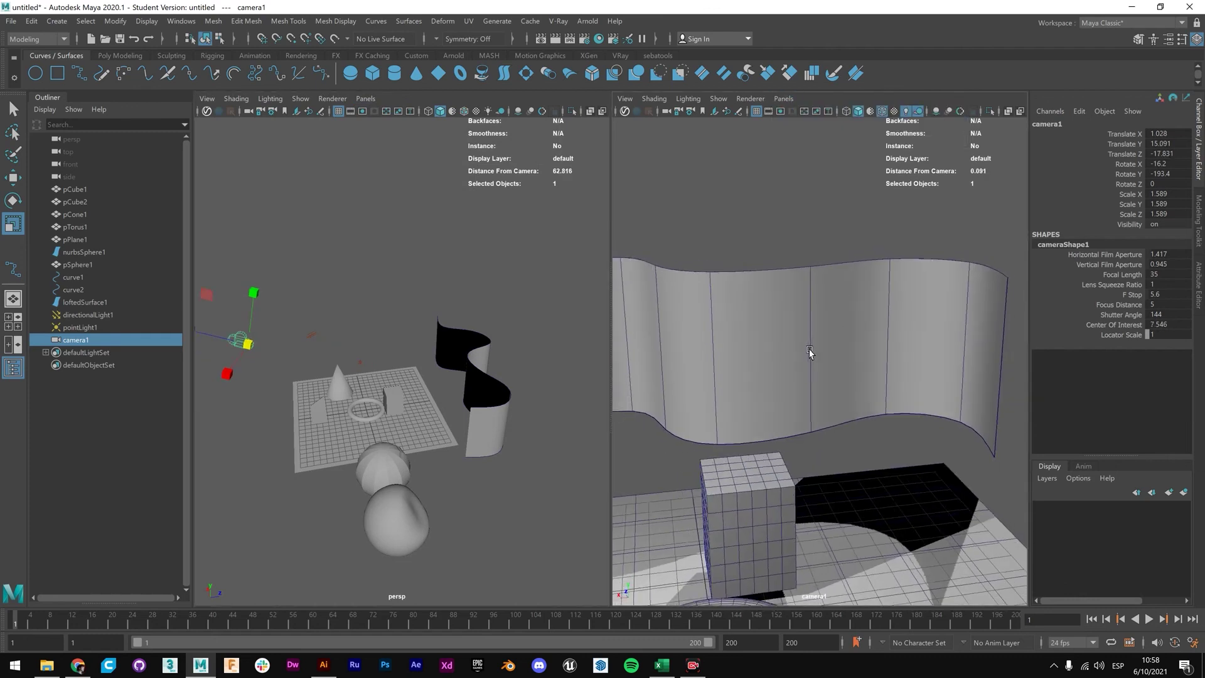
{"action": "scroll", "coordinate": [810, 349], "scroll_direction": "up", "scroll_amount": 3}
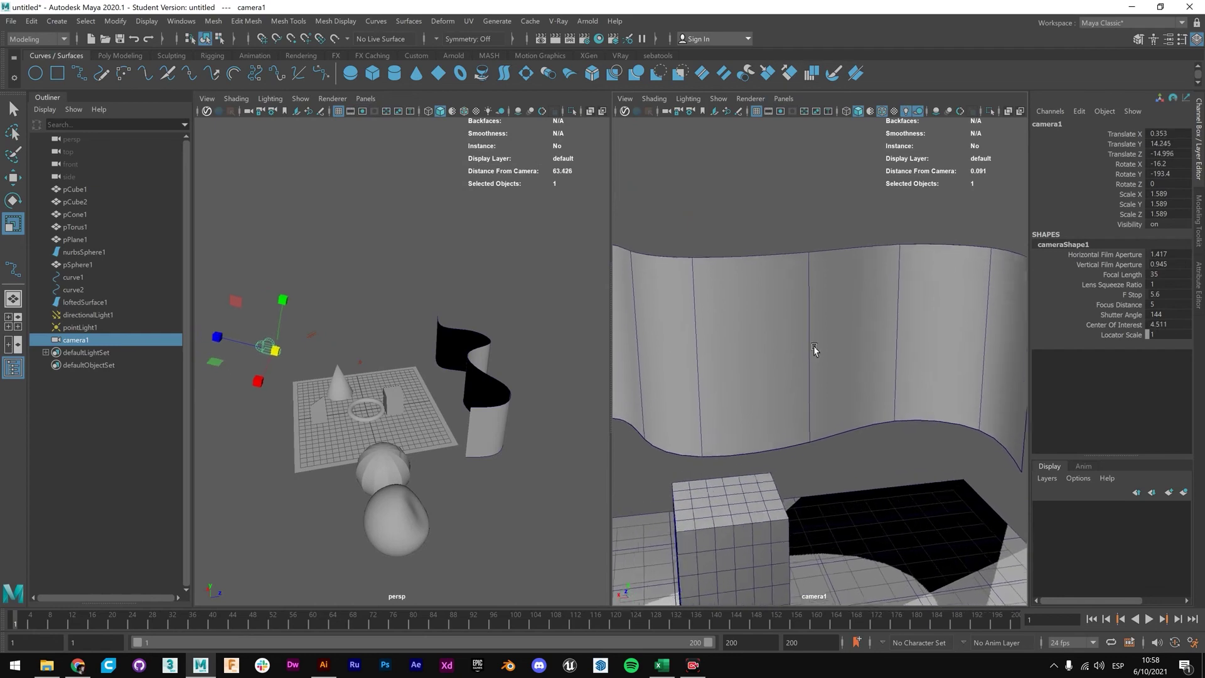
{"action": "left_click_drag", "start_coordinate": [821, 350], "coordinate": [911, 340], "text": "alt"}
{"action": "left_click_drag", "start_coordinate": [926, 386], "coordinate": [772, 381], "text": "alt"}
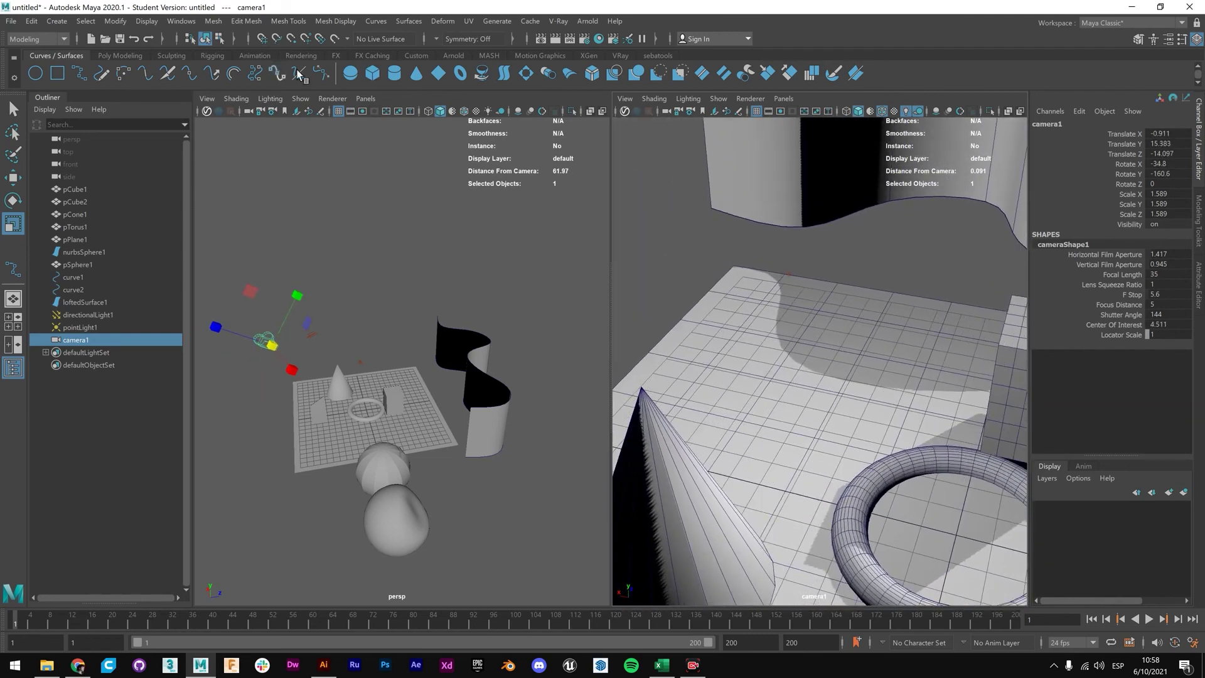
Create a second camera and raise it above the torus to about Y 11.9.
{"action": "left_click", "coordinate": [63, 23]}
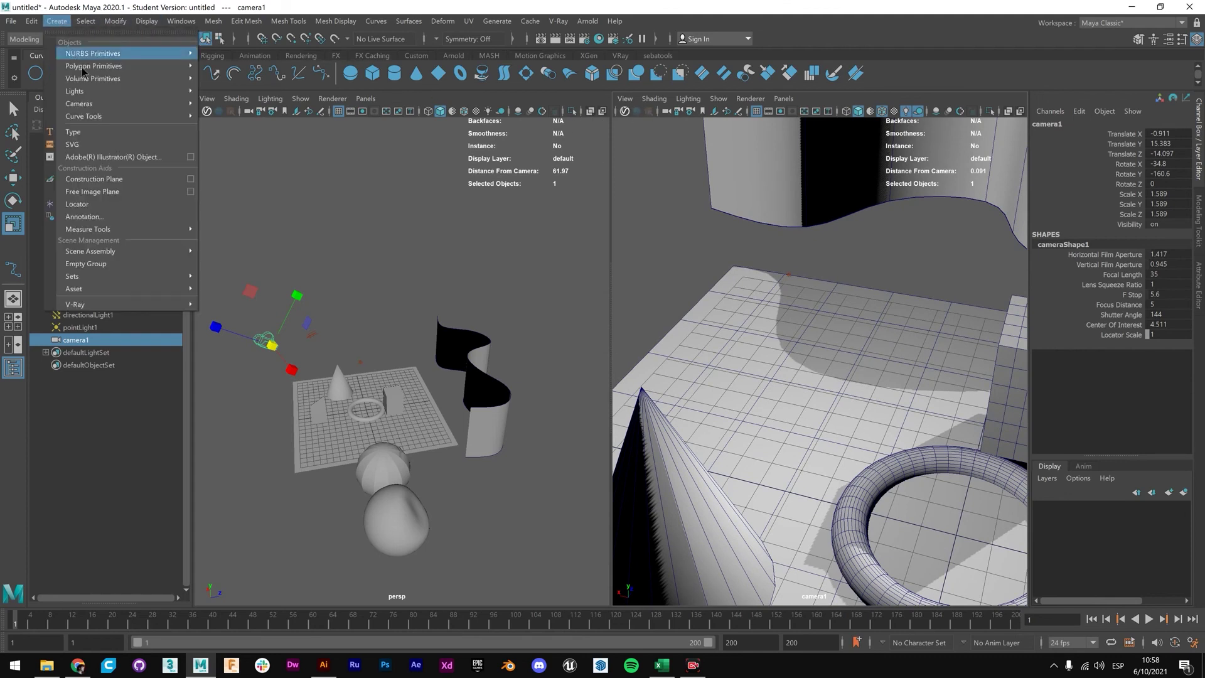
{"action": "mouse_move", "coordinate": [153, 103]}
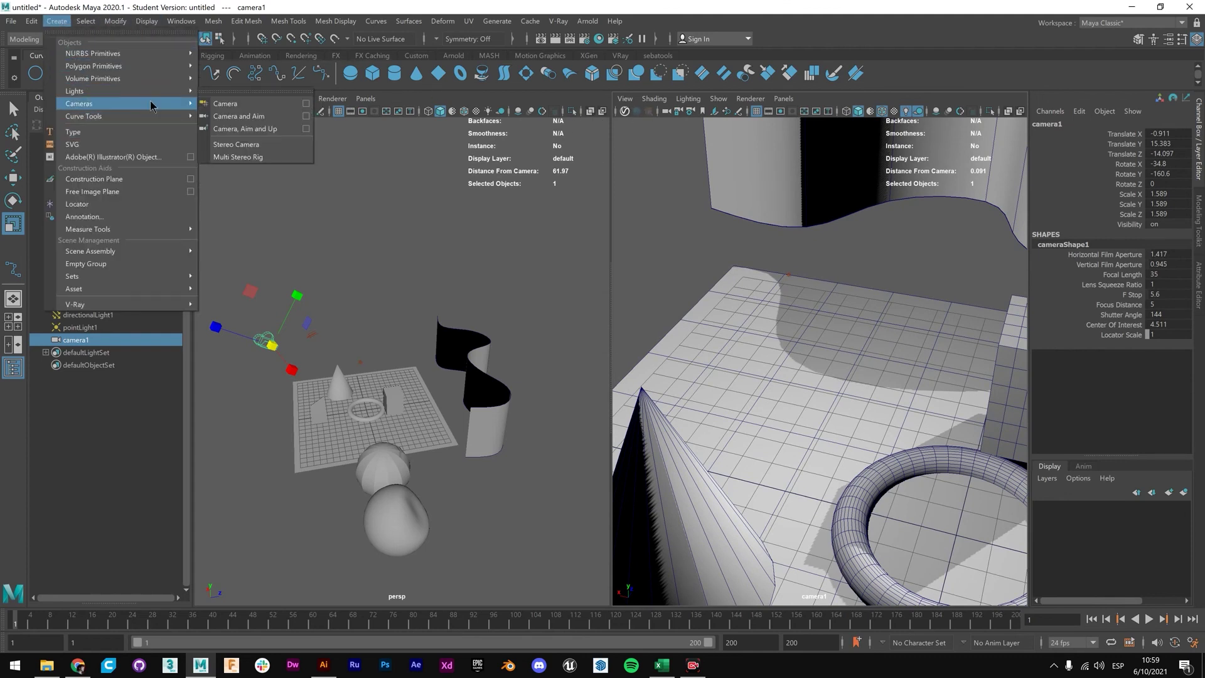
{"action": "left_click", "coordinate": [255, 104]}
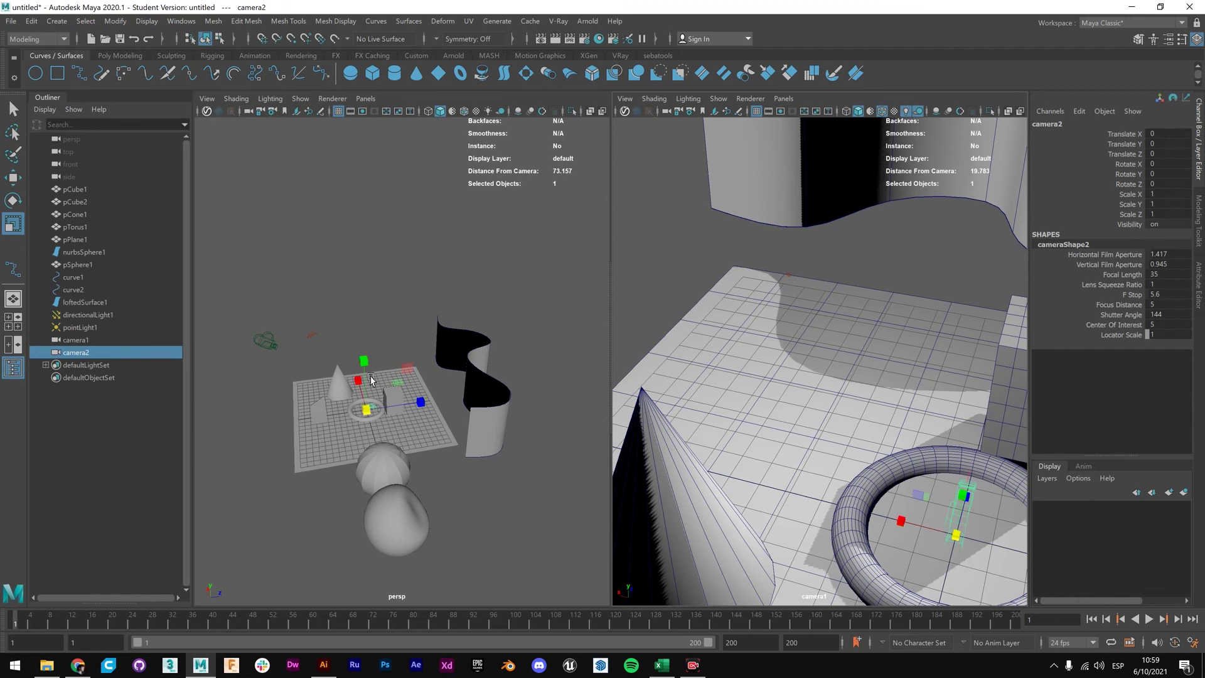
{"action": "key", "text": "w"}
{"action": "left_click_drag", "start_coordinate": [370, 378], "coordinate": [360, 292]}
Replace the persp view with camera2 and orbit that camera to about X 21.6 and Y 6 rotation.
{"action": "left_click", "coordinate": [366, 98]}
{"action": "mouse_move", "coordinate": [383, 123]}
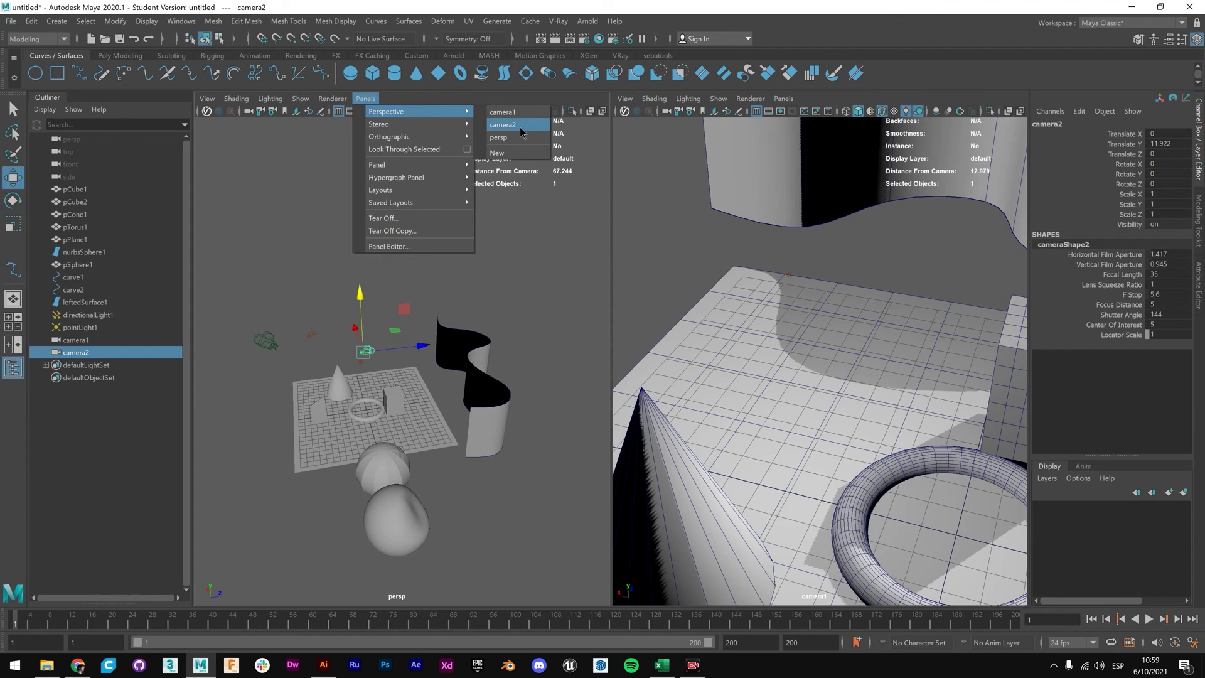
{"action": "left_click", "coordinate": [521, 125]}
{"action": "mouse_move", "coordinate": [461, 292]}
{"action": "left_mouse_down", "text": "alt"}
{"action": "mouse_move", "coordinate": [481, 255]}
{"action": "mouse_move", "coordinate": [429, 304]}
{"action": "mouse_move", "coordinate": [462, 315]}
{"action": "left_mouse_up", "text": "alt"}
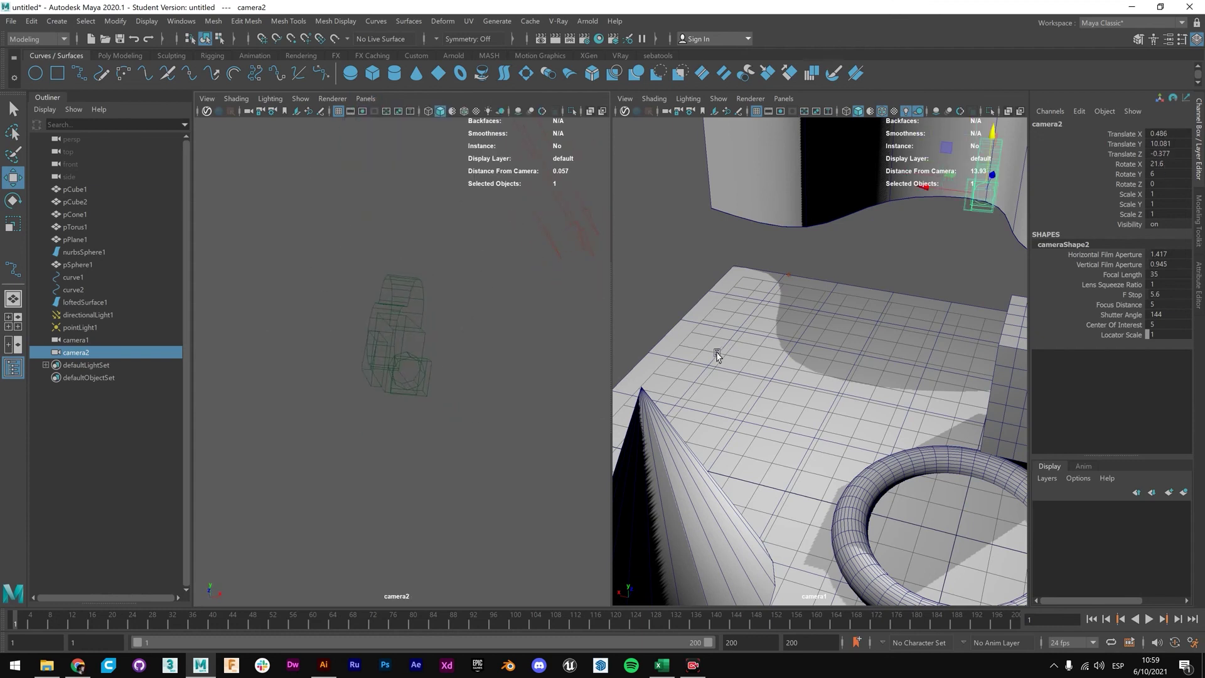
Orbit camera1 to face the lofted surface, and turn and dolly camera2 through its own view.
{"action": "left_click", "coordinate": [805, 261]}
{"action": "left_click_drag", "start_coordinate": [750, 263], "coordinate": [781, 350], "text": "alt"}
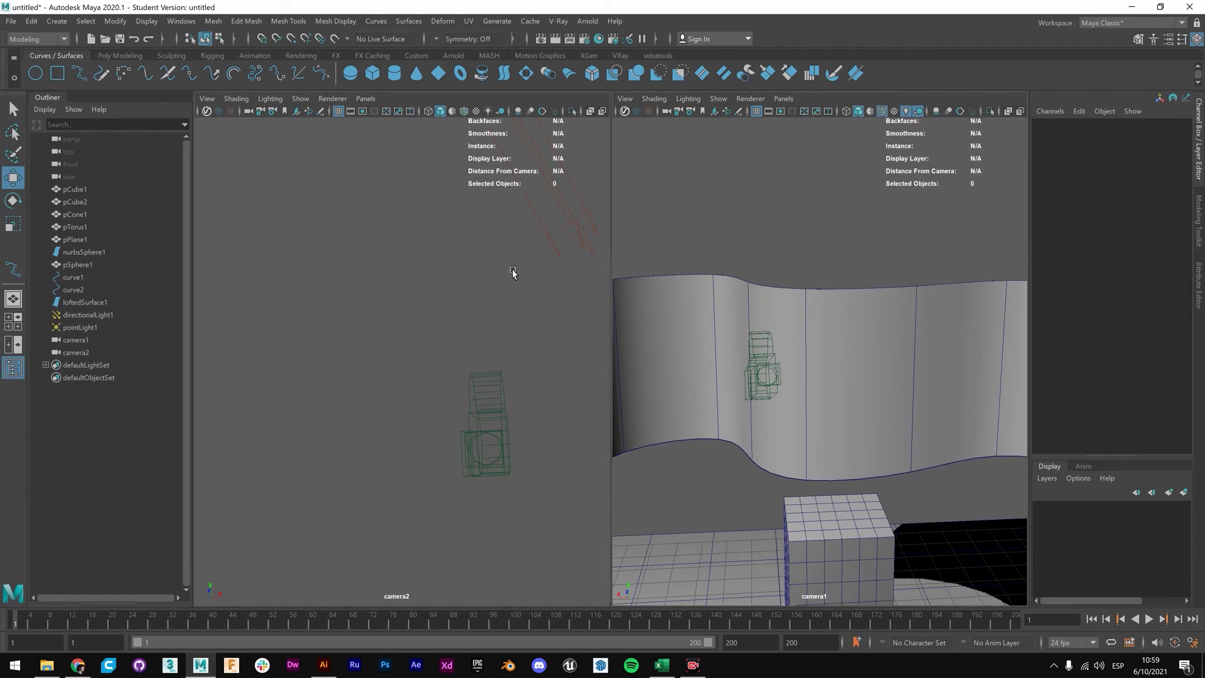
{"action": "left_click", "coordinate": [754, 245]}
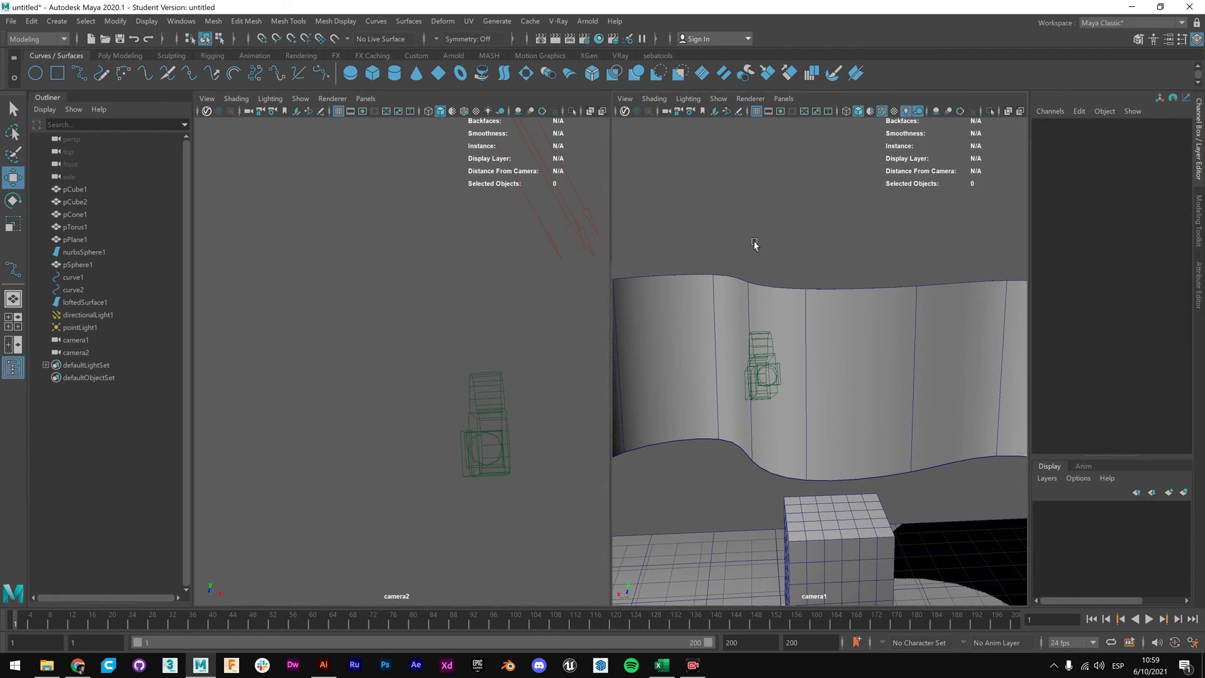
{"action": "left_click", "coordinate": [461, 282]}
{"action": "left_click_drag", "start_coordinate": [511, 312], "coordinate": [492, 330], "text": "alt"}
{"action": "scroll", "coordinate": [419, 349], "scroll_direction": "down", "scroll_amount": 6}
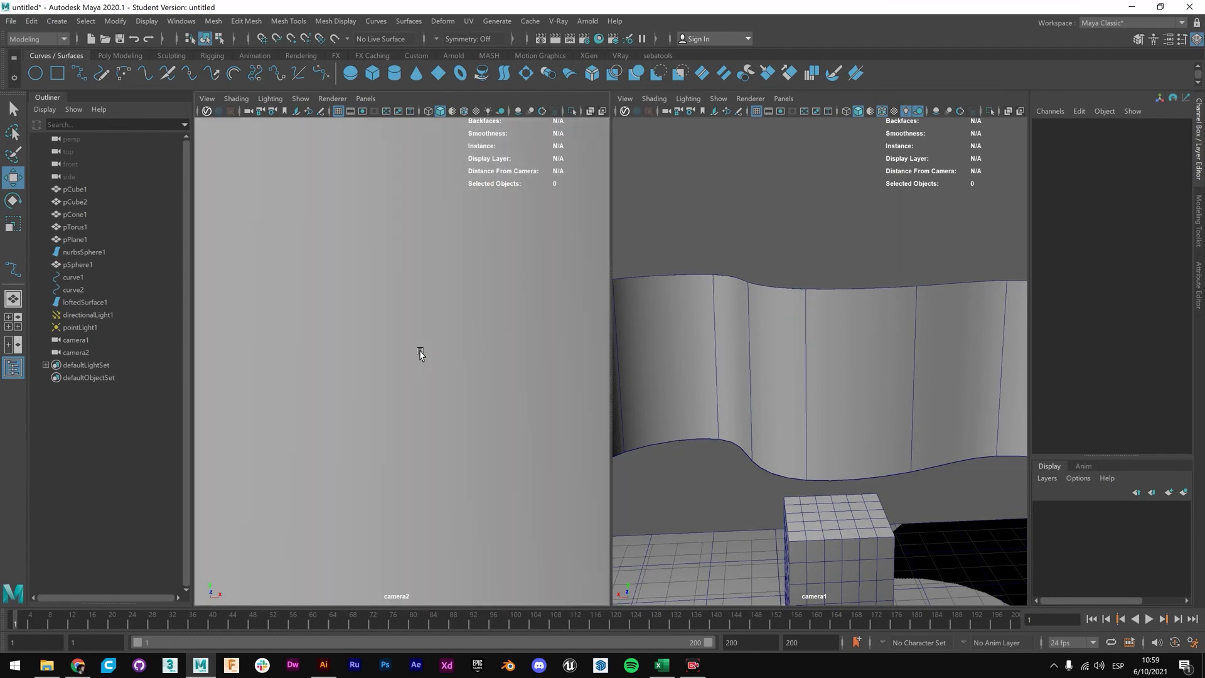
{"action": "scroll", "coordinate": [419, 350], "scroll_direction": "up", "scroll_amount": 3}
Reframe camera1 down onto the torus and cube, and fine-tune the distance of both cameras.
{"action": "left_click", "coordinate": [722, 227]}
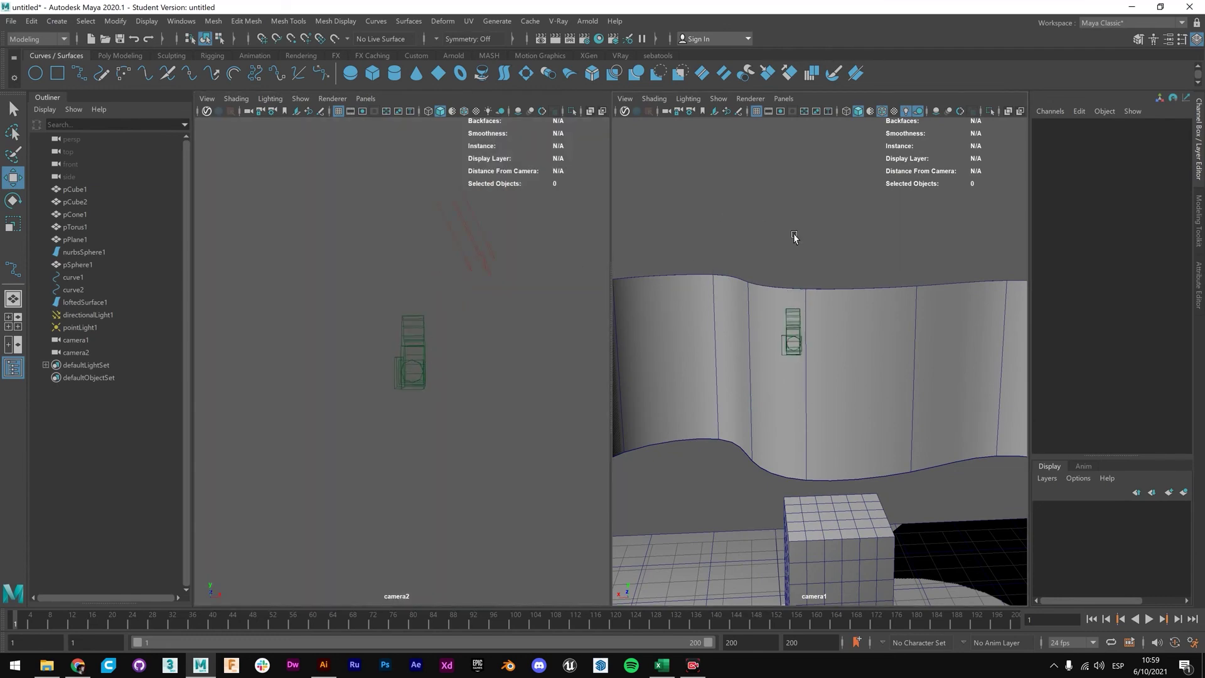
{"action": "left_click_drag", "start_coordinate": [795, 237], "coordinate": [788, 258], "text": "alt"}
{"action": "middle_click_drag", "start_coordinate": [788, 258], "coordinate": [767, 303], "text": "alt"}
{"action": "scroll", "coordinate": [767, 304], "scroll_direction": "down", "scroll_amount": 3}
{"action": "scroll", "coordinate": [769, 305], "scroll_direction": "up", "scroll_amount": 2}
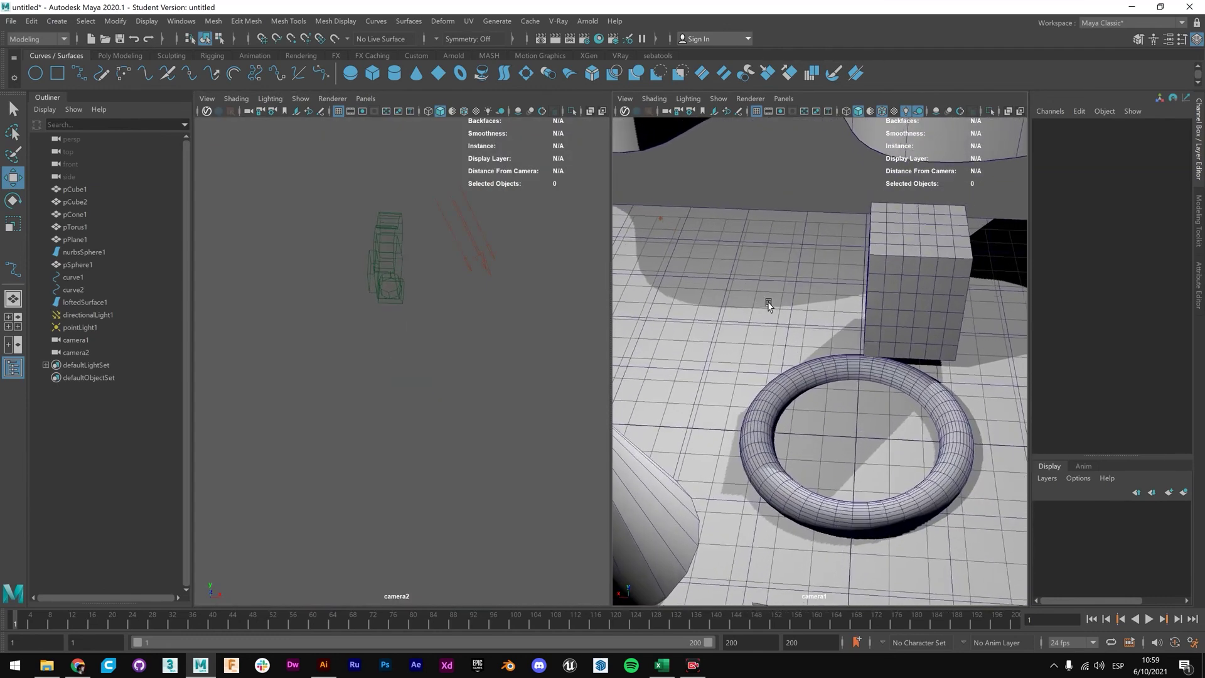
{"action": "scroll", "coordinate": [769, 305], "scroll_direction": "down", "scroll_amount": 2}
{"action": "scroll", "coordinate": [769, 305], "scroll_direction": "up", "scroll_amount": 3}
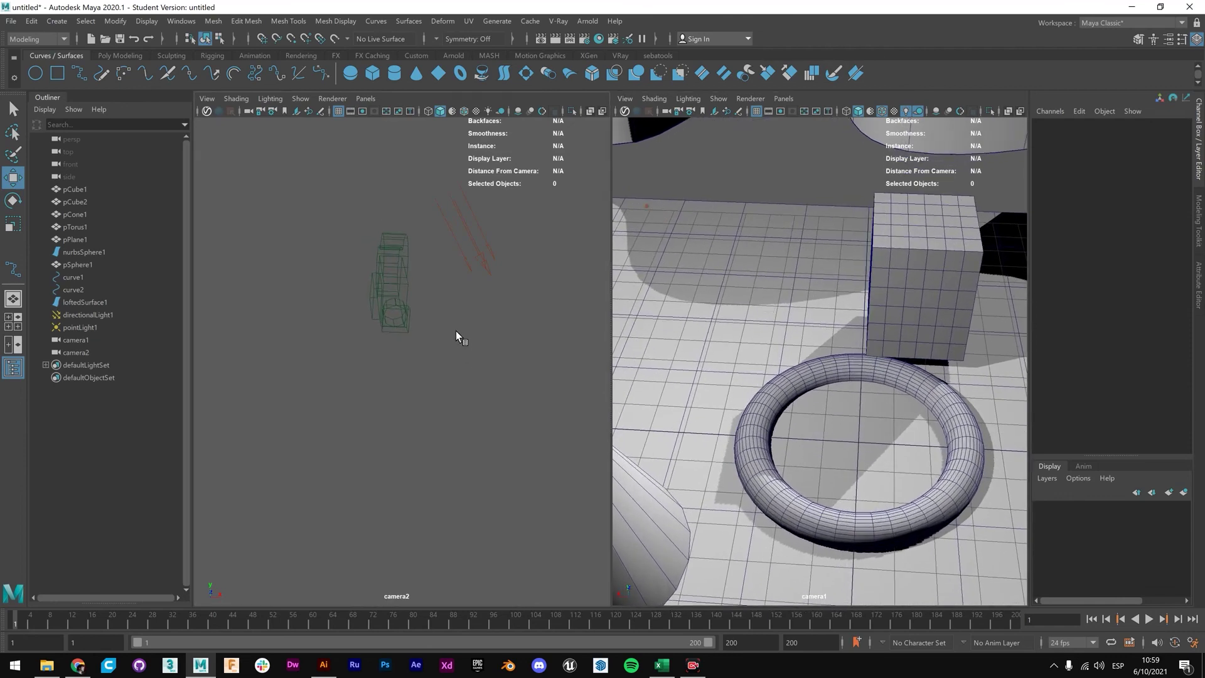
{"action": "scroll", "coordinate": [487, 358], "scroll_direction": "down", "scroll_amount": 3}
{"action": "scroll", "coordinate": [709, 330], "scroll_direction": "down", "scroll_amount": 1}
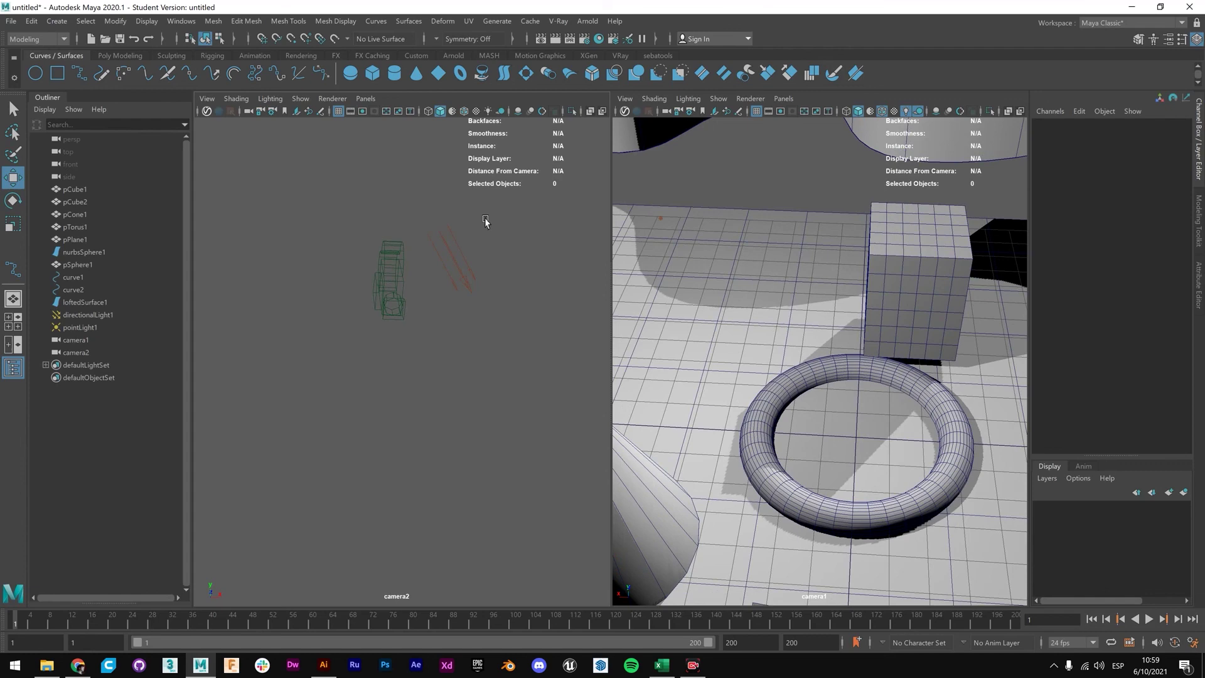
Return to a single large view showing the persp camera.
{"action": "left_click", "coordinate": [13, 298]}
{"action": "left_click", "coordinate": [365, 98]}
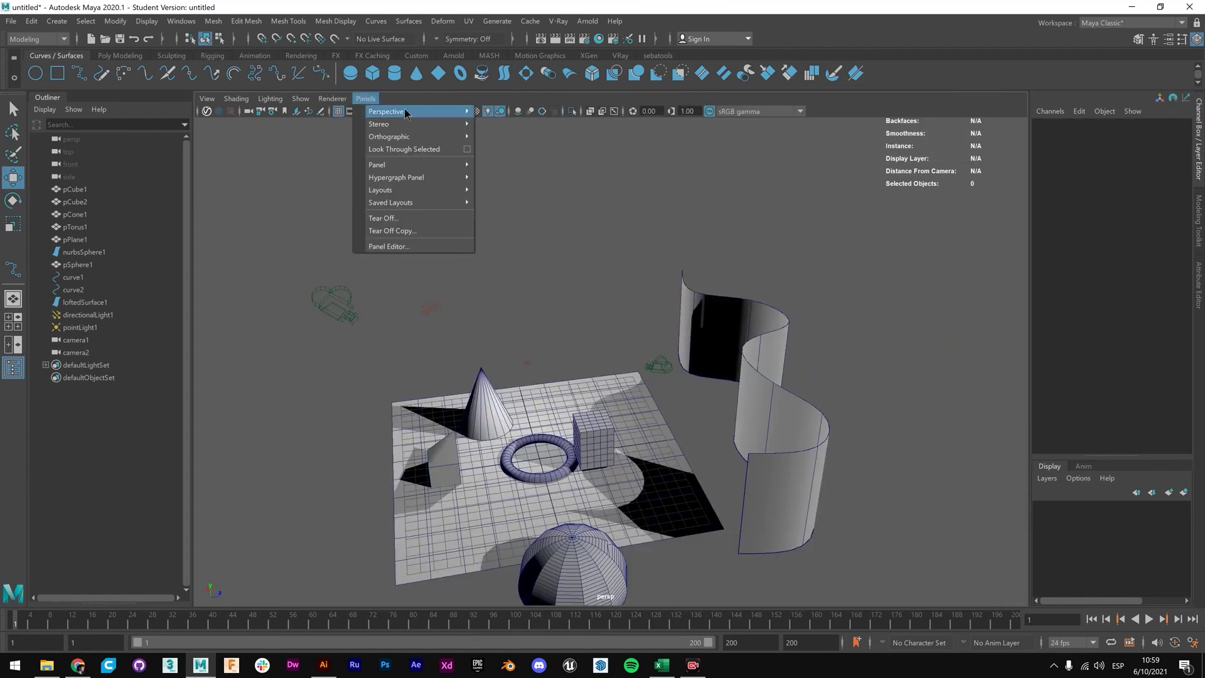
{"action": "mouse_move", "coordinate": [408, 113]}
{"action": "left_click", "coordinate": [511, 142]}
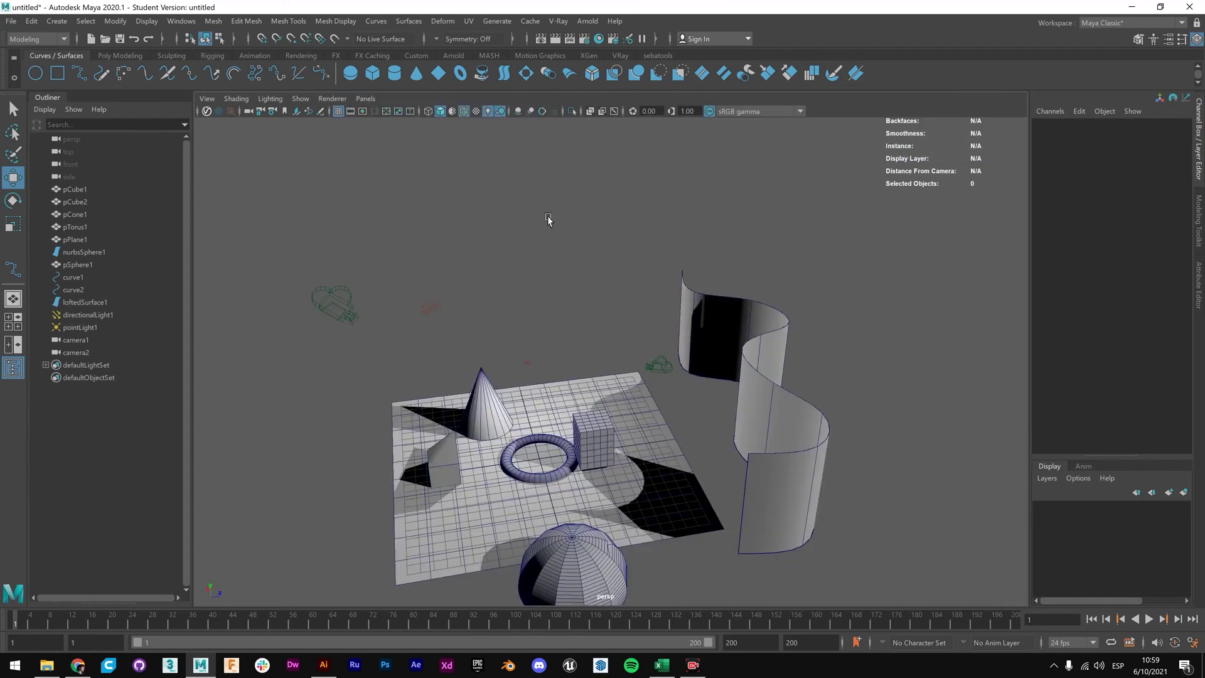
Select all objects, lights and cameras in the scene together, and clear the selection.
{"action": "scroll", "coordinate": [663, 309], "scroll_direction": "down", "scroll_amount": 4}
{"action": "scroll", "coordinate": [663, 315], "scroll_direction": "up", "scroll_amount": 3}
{"action": "middle_click_drag", "start_coordinate": [551, 305], "coordinate": [588, 250], "text": "alt"}
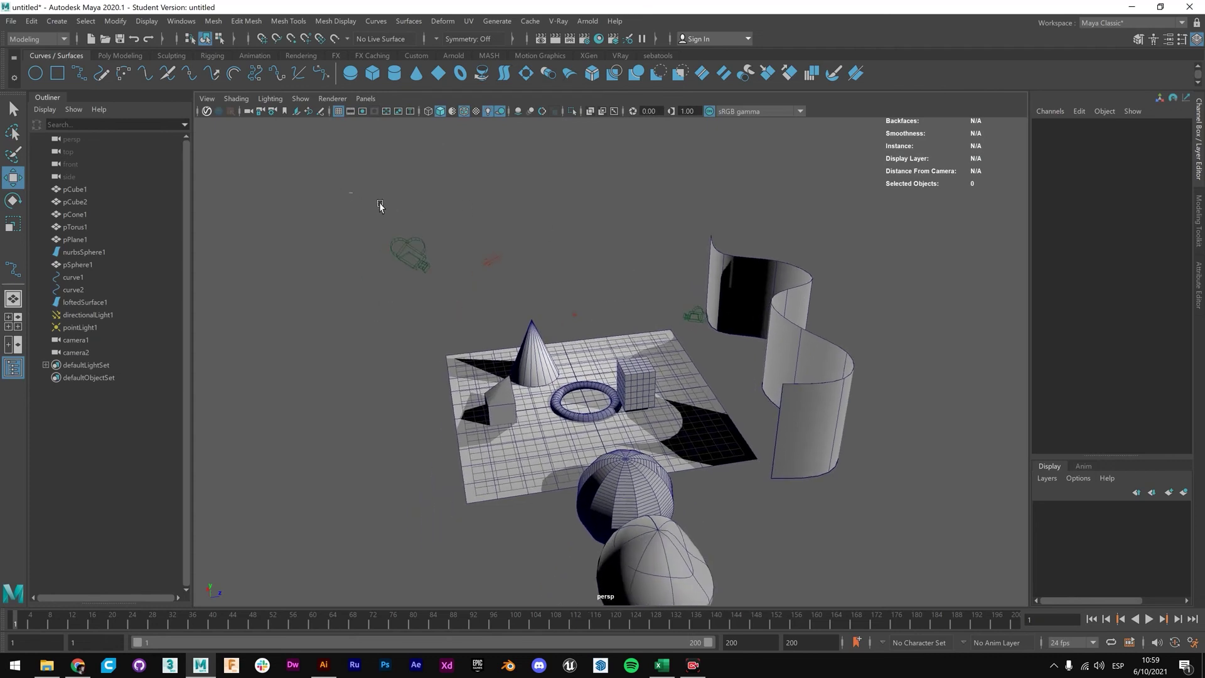
{"action": "left_click_drag", "start_coordinate": [379, 205], "coordinate": [815, 523]}
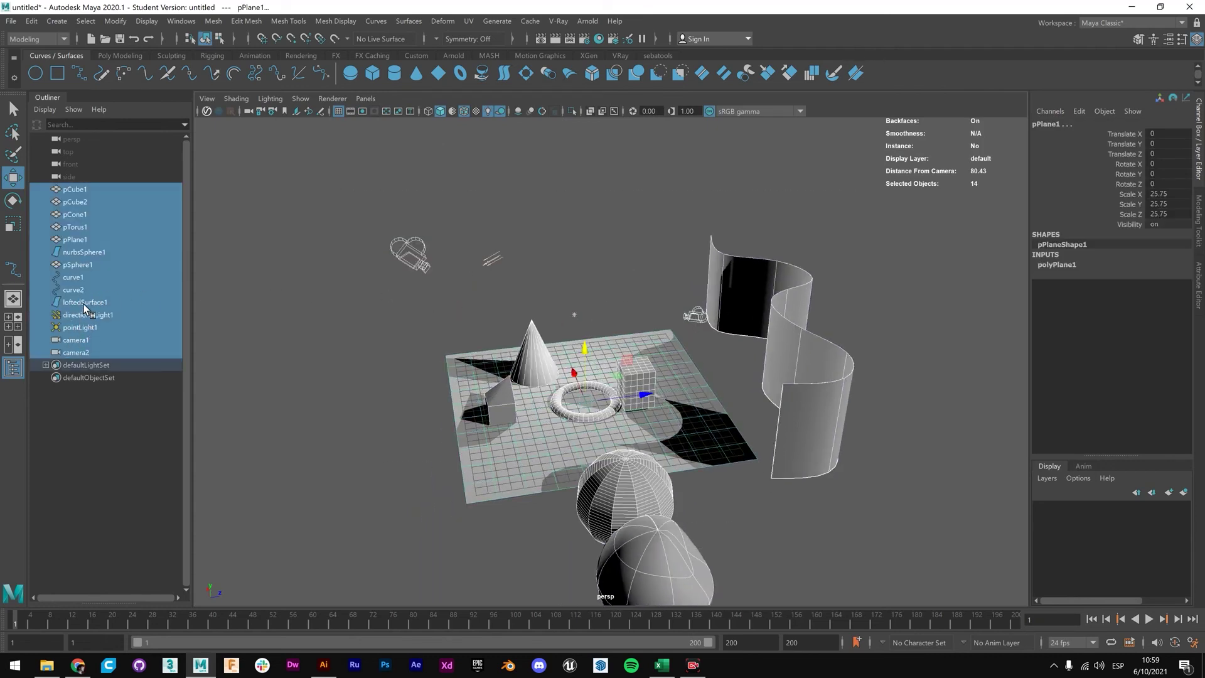
{"action": "left_click", "coordinate": [231, 123]}
Create a 3D type object in the scene and view its lettering from the front.
{"action": "left_click", "coordinate": [56, 21]}
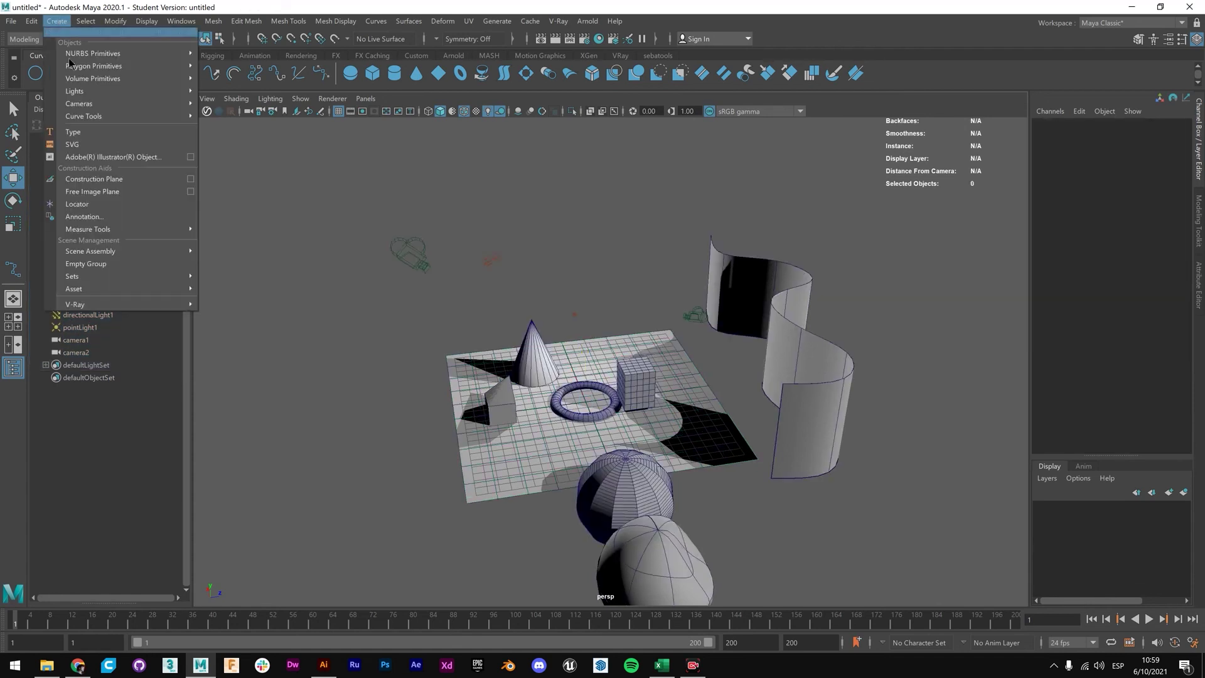
{"action": "left_click", "coordinate": [96, 133]}
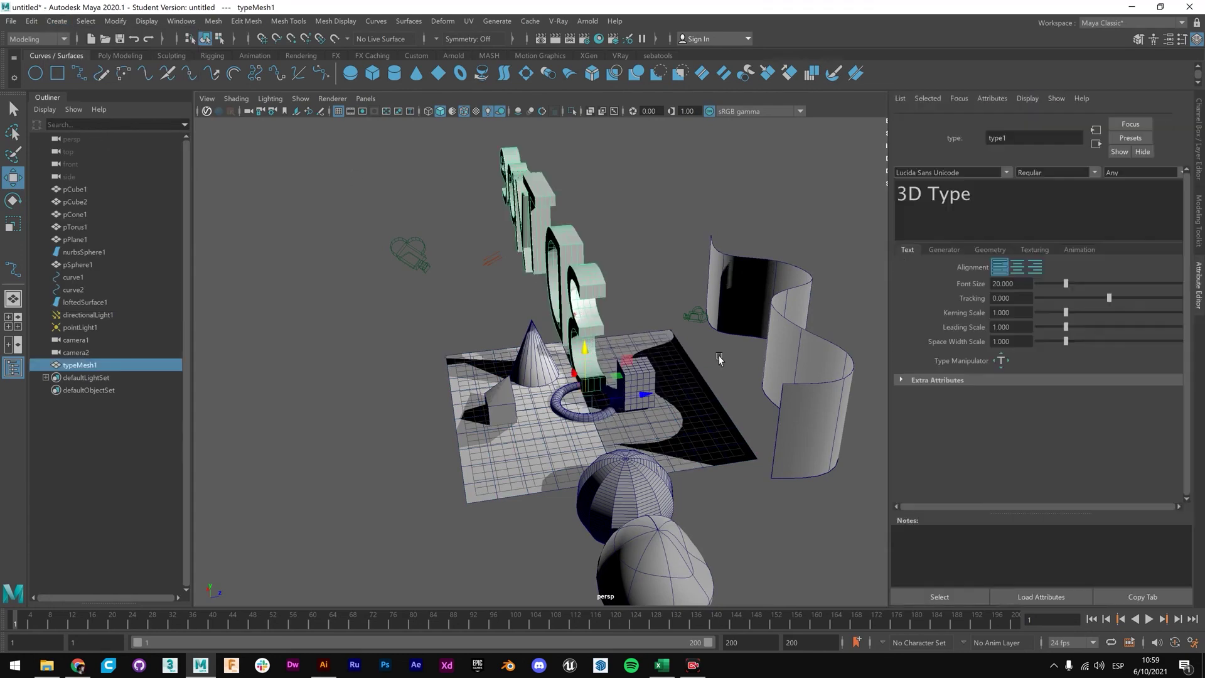
{"action": "left_click_drag", "start_coordinate": [719, 359], "coordinate": [611, 409], "text": "alt"}
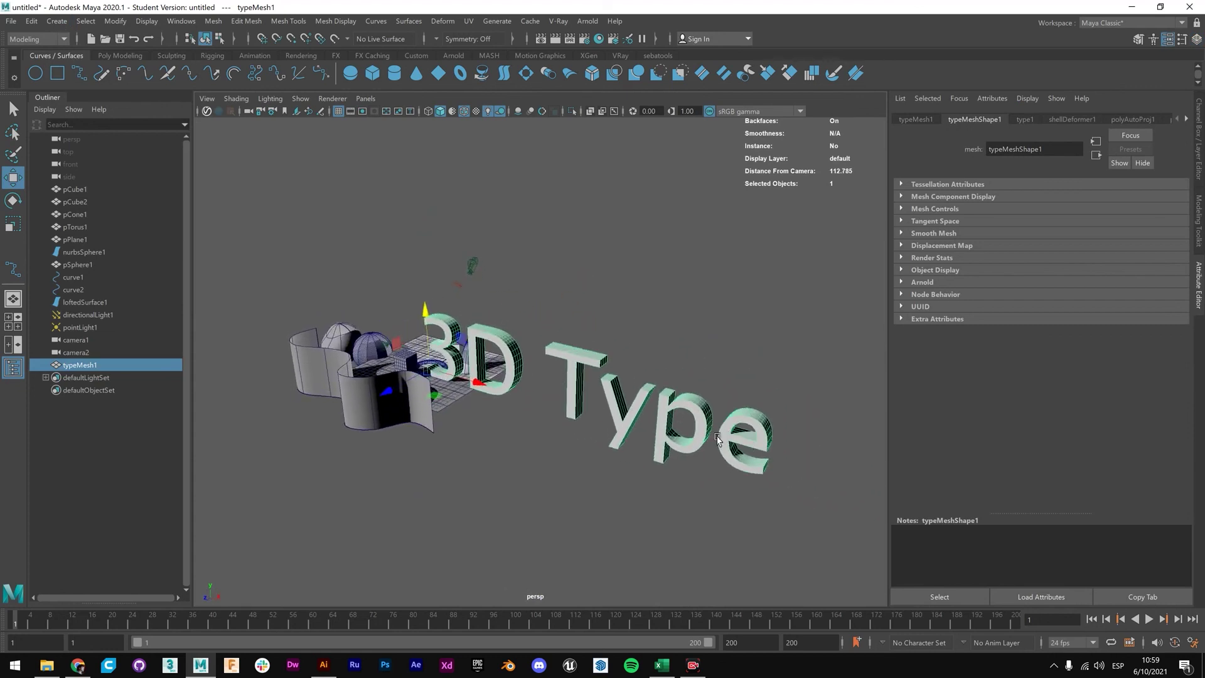
{"action": "scroll", "coordinate": [565, 395], "scroll_direction": "up", "scroll_amount": 5}
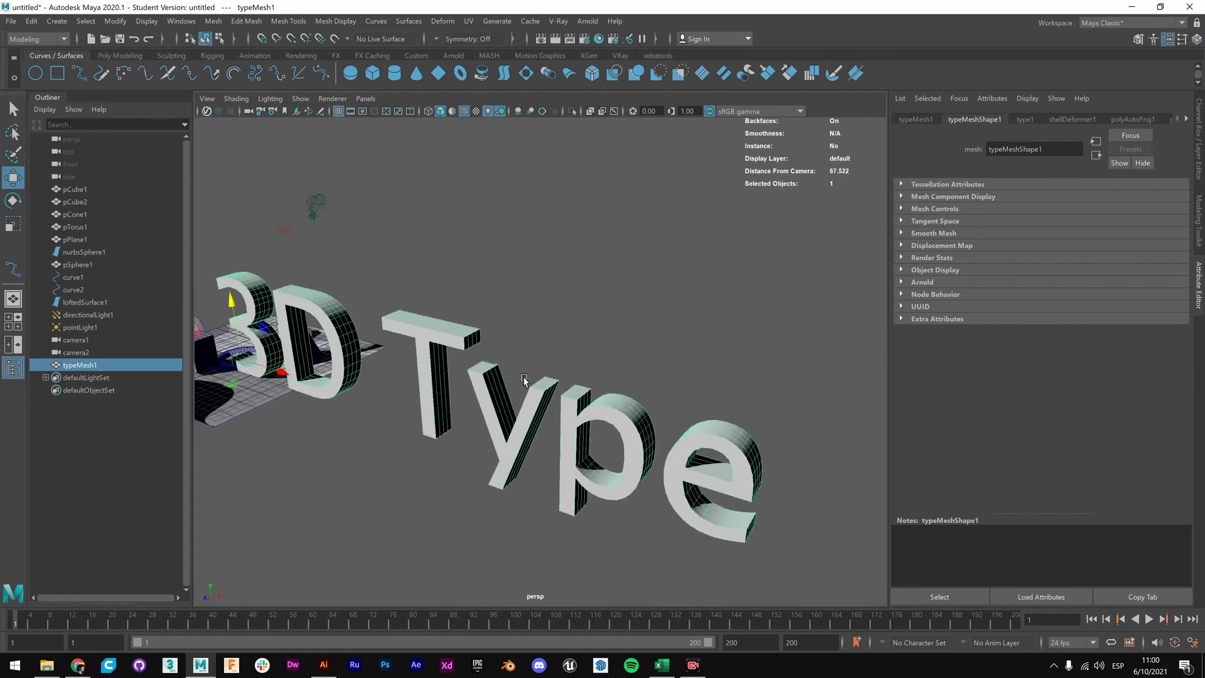
{"action": "scroll", "coordinate": [508, 396], "scroll_direction": "down", "scroll_amount": 3}
{"action": "scroll", "coordinate": [565, 349], "scroll_direction": "down", "scroll_amount": 2}
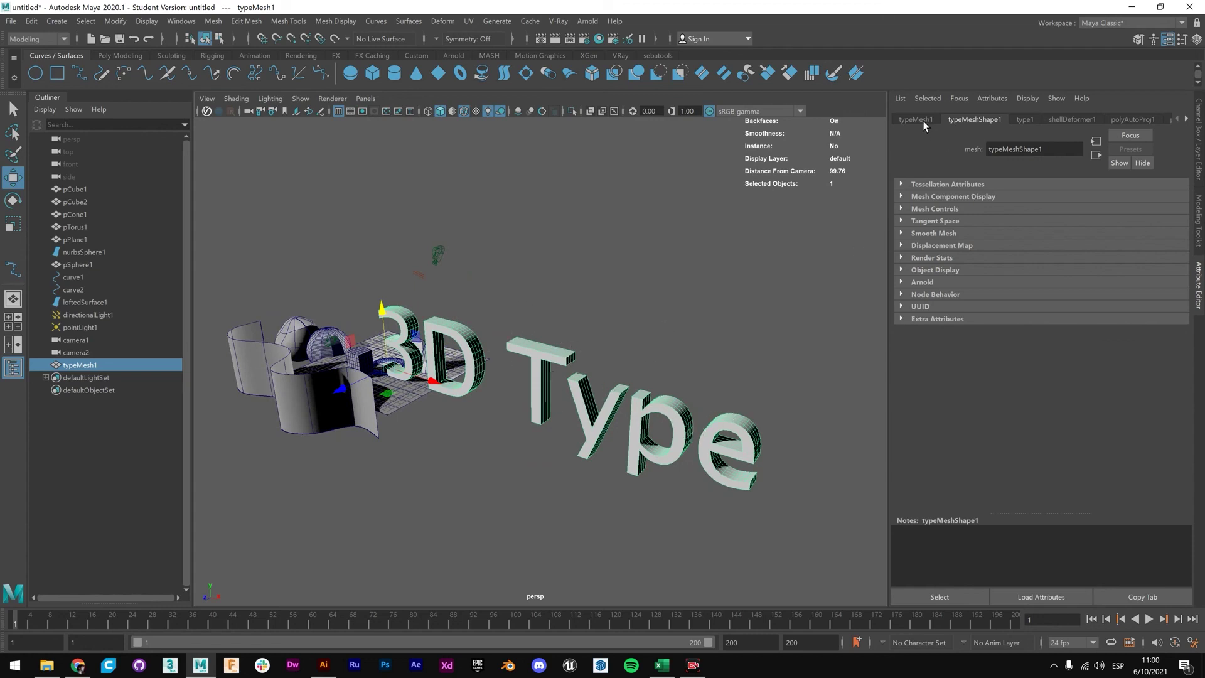
Replace the type object's default text with "ANIMACION".
{"action": "left_click", "coordinate": [1025, 121]}
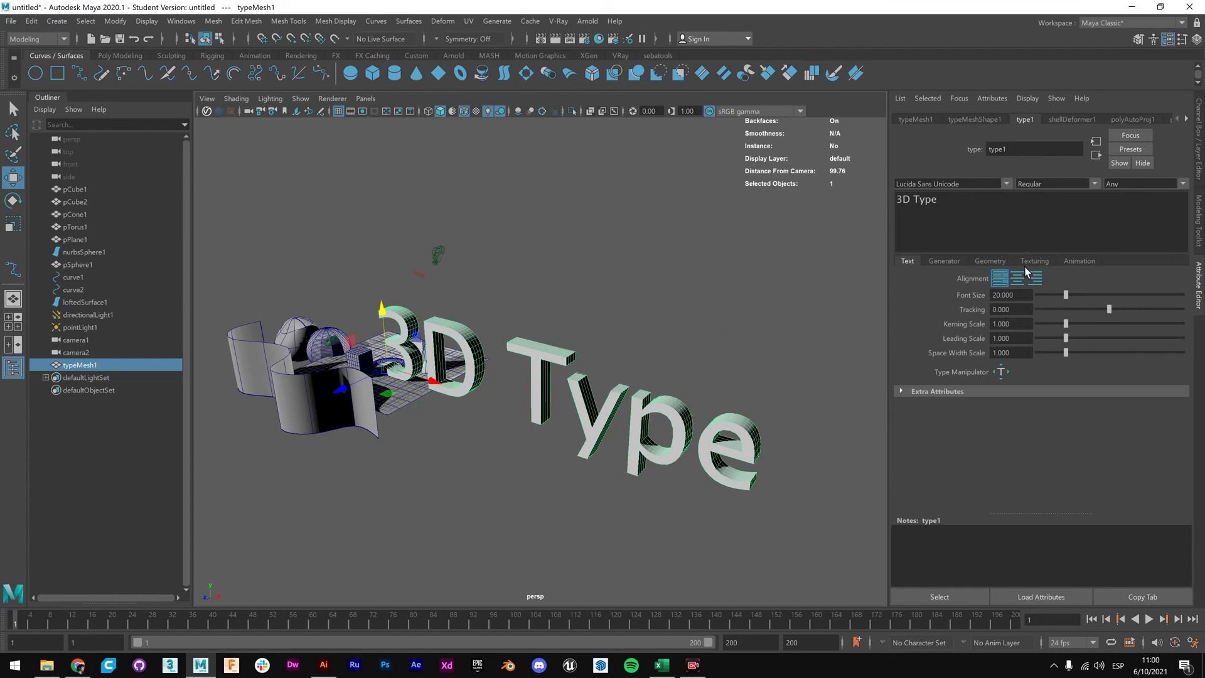
{"action": "left_click", "coordinate": [955, 261]}
{"action": "left_click", "coordinate": [981, 265]}
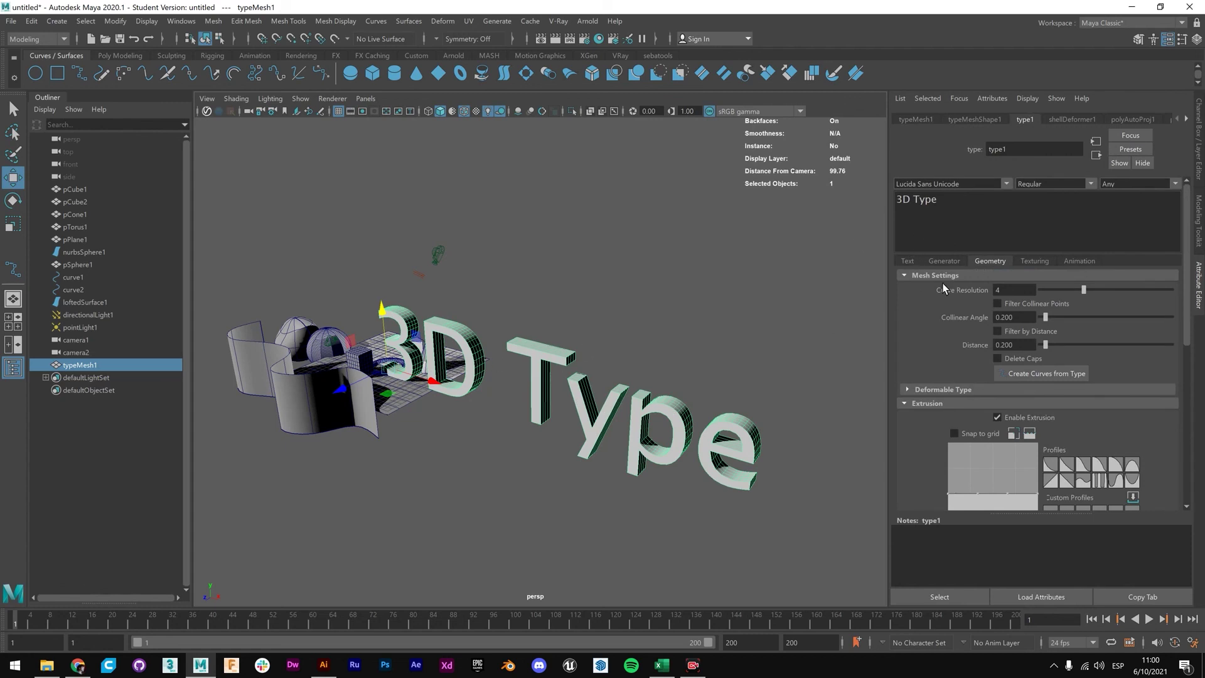
{"action": "left_click", "coordinate": [944, 262]}
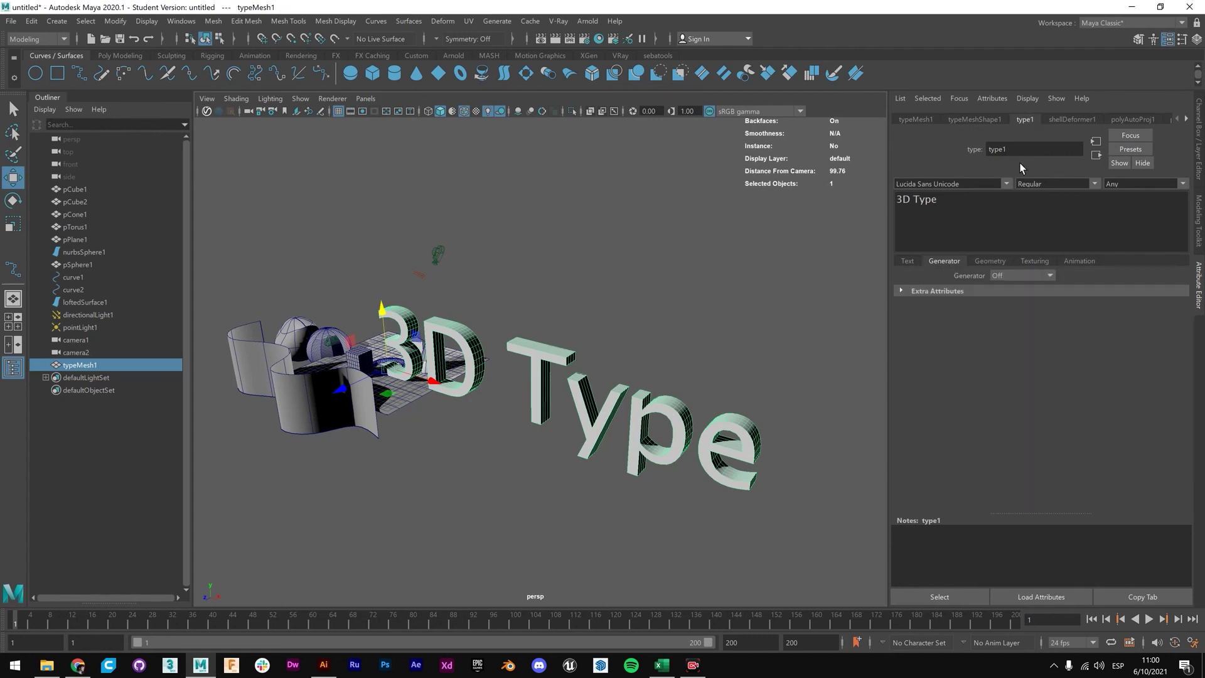
{"action": "left_click", "coordinate": [953, 202]}
{"action": "key", "text": "BackSpace"}
{"action": "key", "text": "BackSpace"}
{"action": "key", "text": "BackSpace"}
{"action": "key", "text": "BackSpace"}
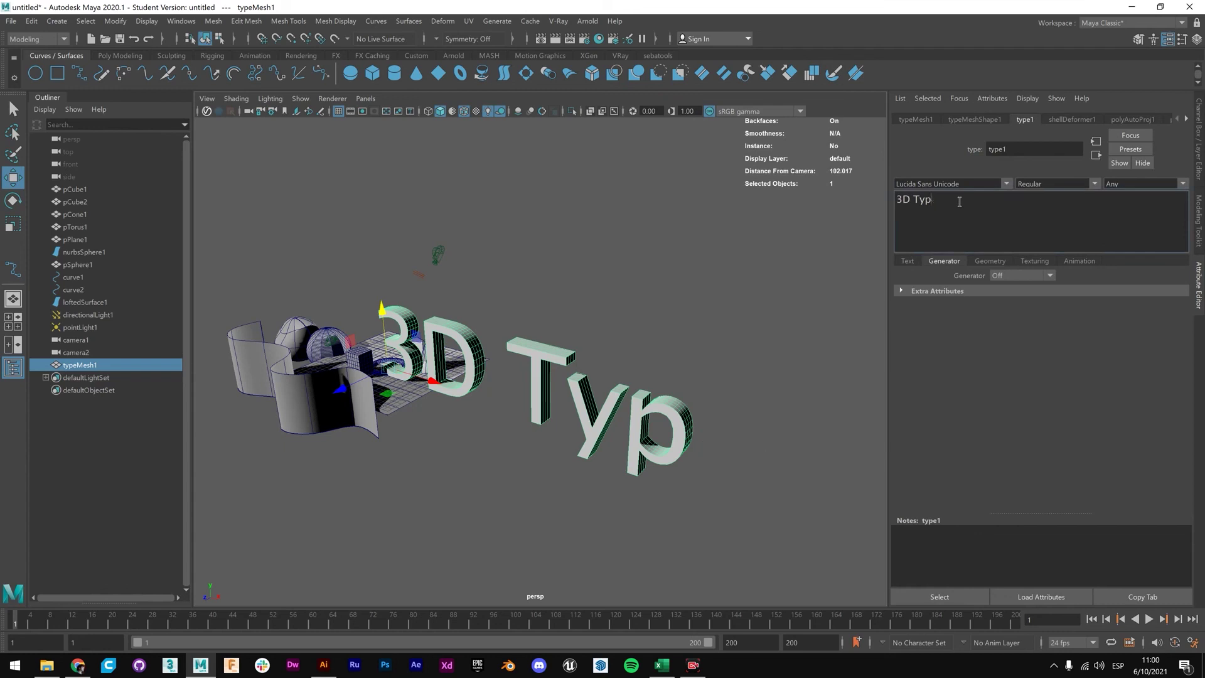
{"action": "key", "text": "BackSpace"}
{"action": "key", "text": "BackSpace"}
{"action": "key", "text": "BackSpace"}
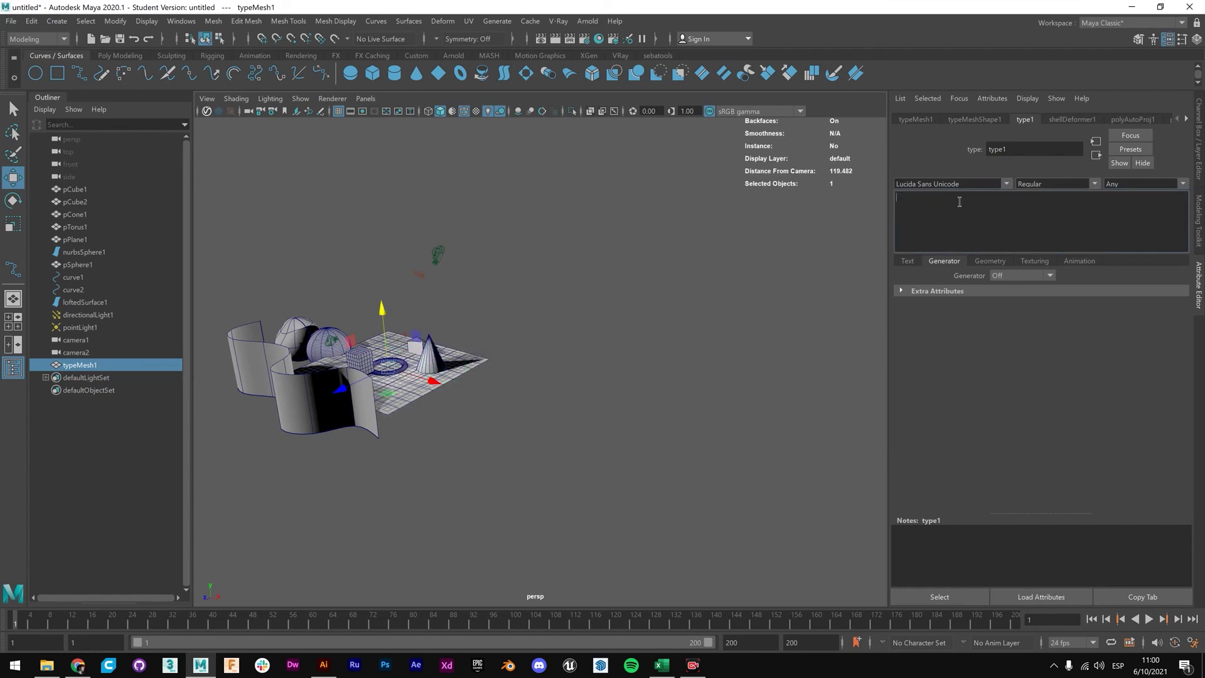
{"action": "key", "text": "Caps_Lock"}
{"action": "type", "text": "A"}
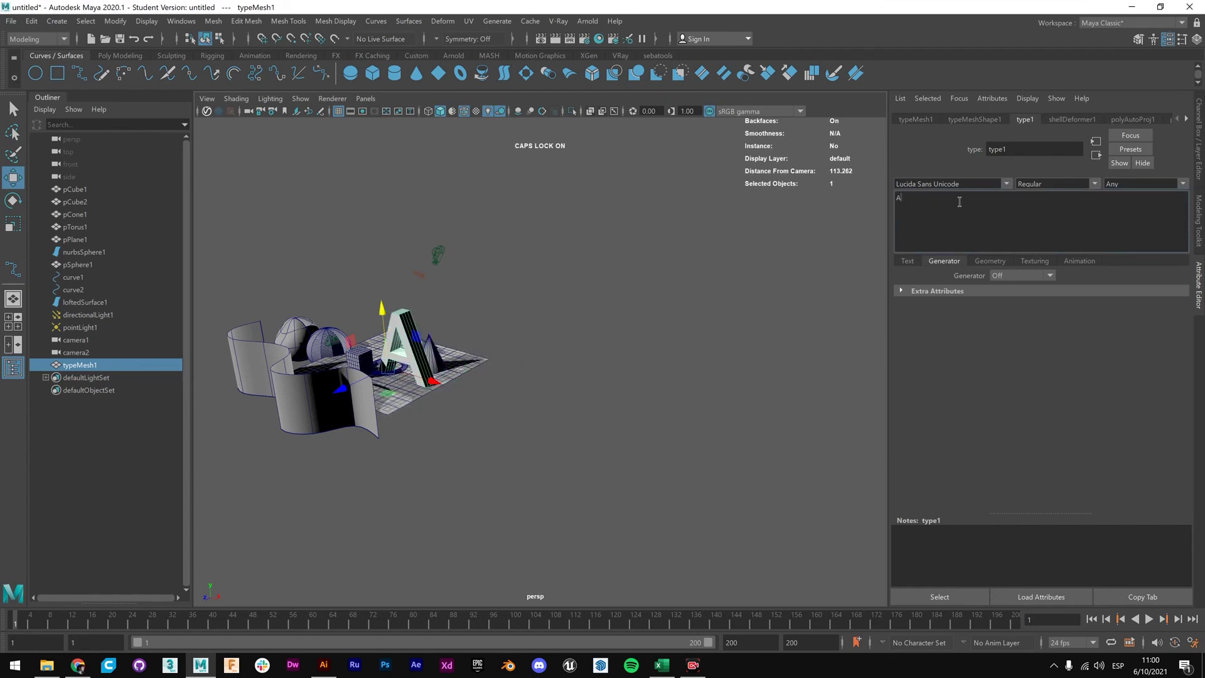
{"action": "type", "text": "NIMACION"}
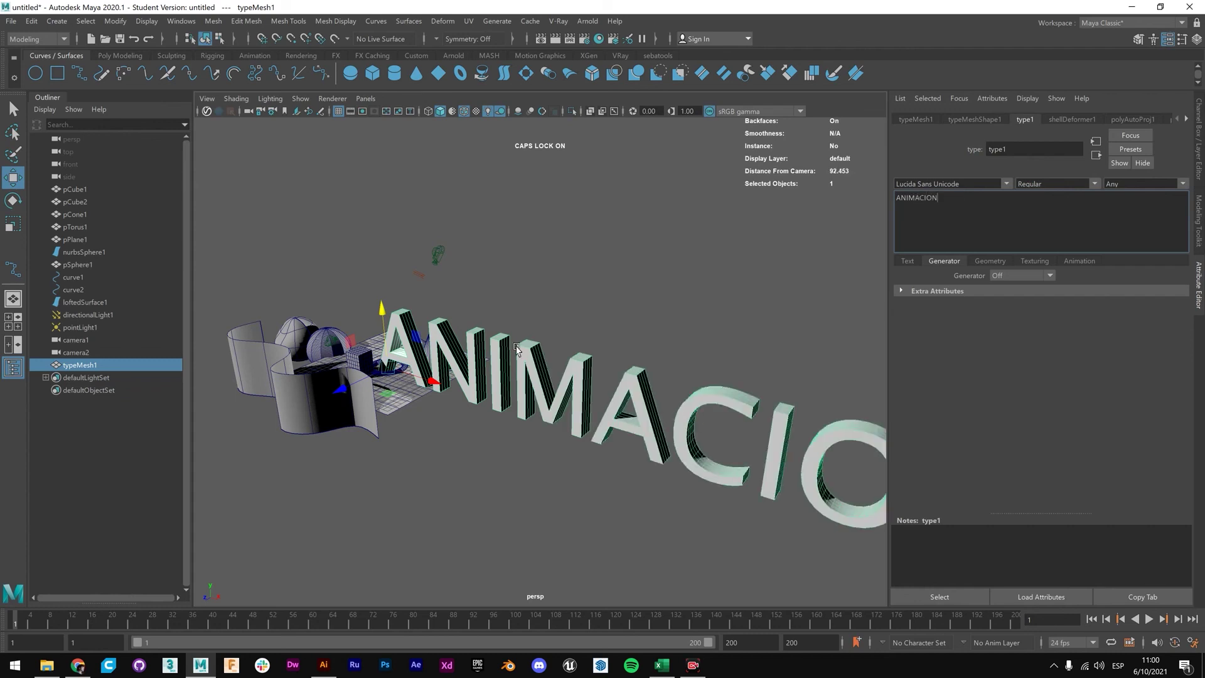
Set the lettering's extrude distance to about 5.6 and its extrude divisions to 5.
{"action": "scroll", "coordinate": [516, 350], "scroll_direction": "down", "scroll_amount": 3}
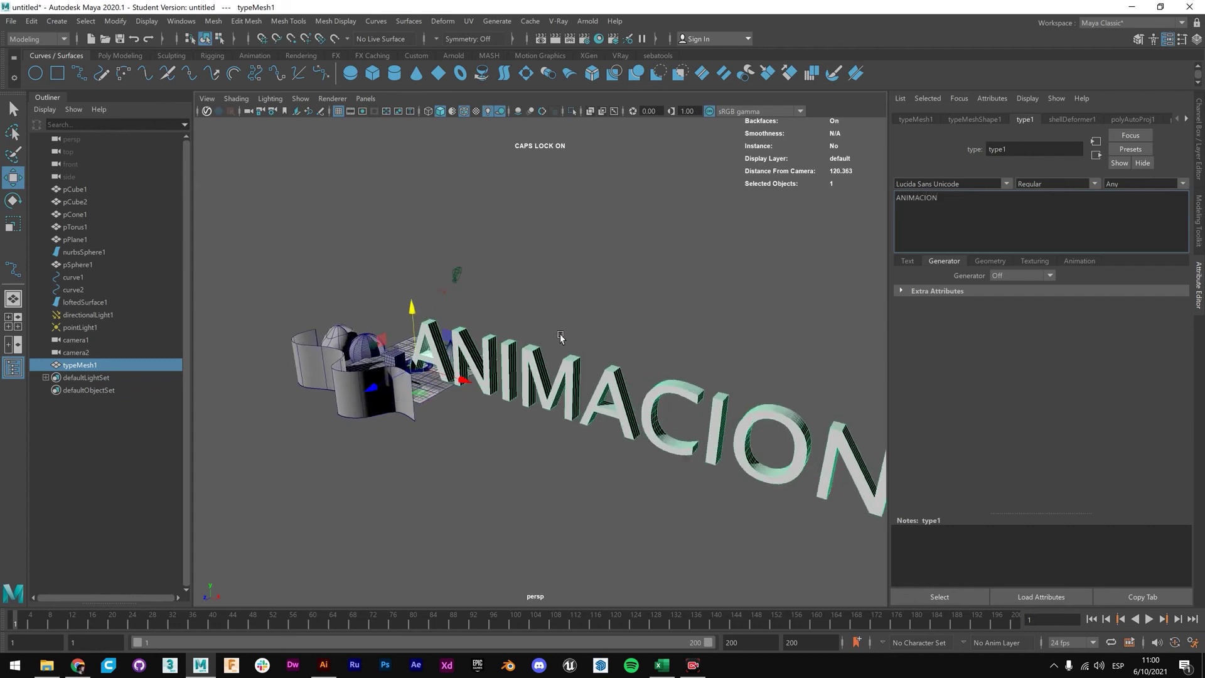
{"action": "middle_click_drag", "start_coordinate": [682, 330], "coordinate": [596, 310], "text": "alt"}
{"action": "left_click", "coordinate": [980, 263]}
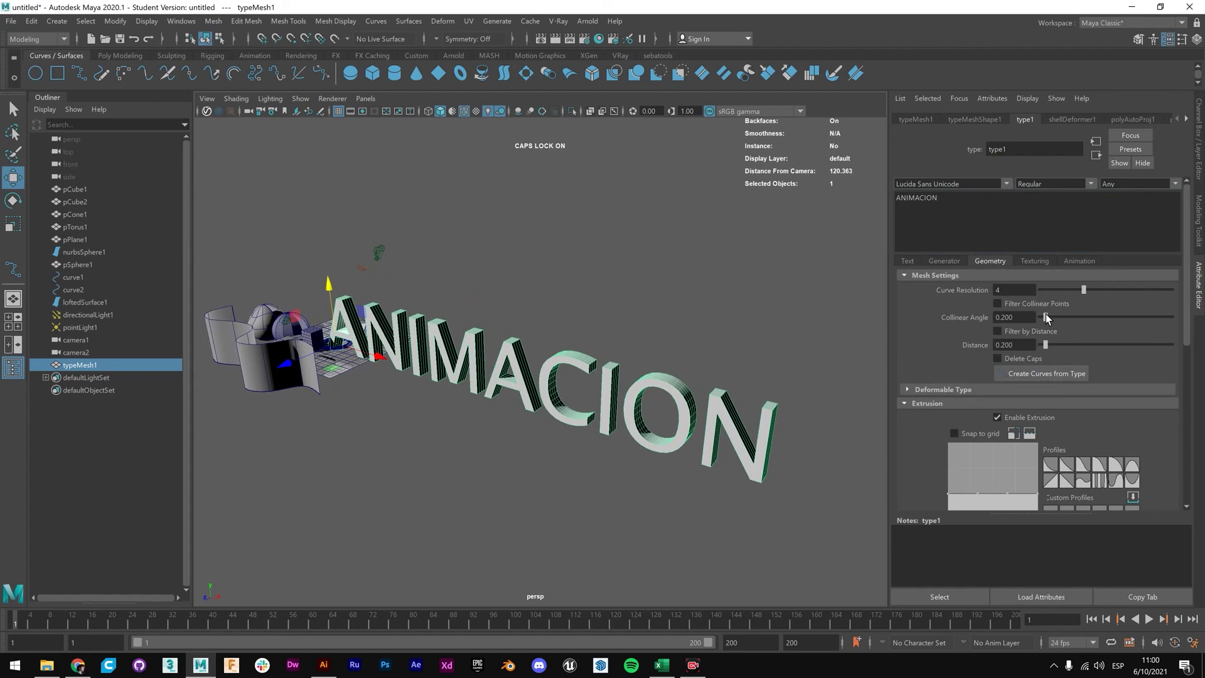
{"action": "scroll", "coordinate": [1021, 390], "scroll_direction": "down", "scroll_amount": 5}
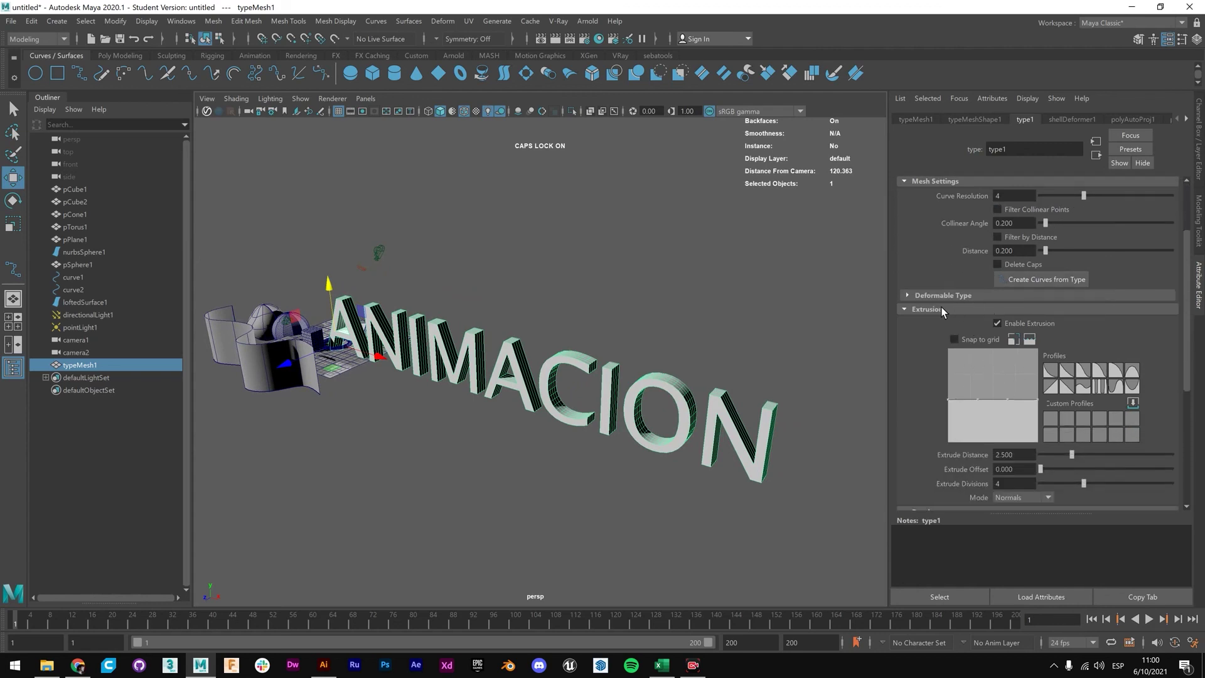
{"action": "left_click_drag", "start_coordinate": [1073, 453], "coordinate": [1095, 484]}
{"action": "scroll", "coordinate": [1048, 344], "scroll_direction": "down", "scroll_amount": 3}
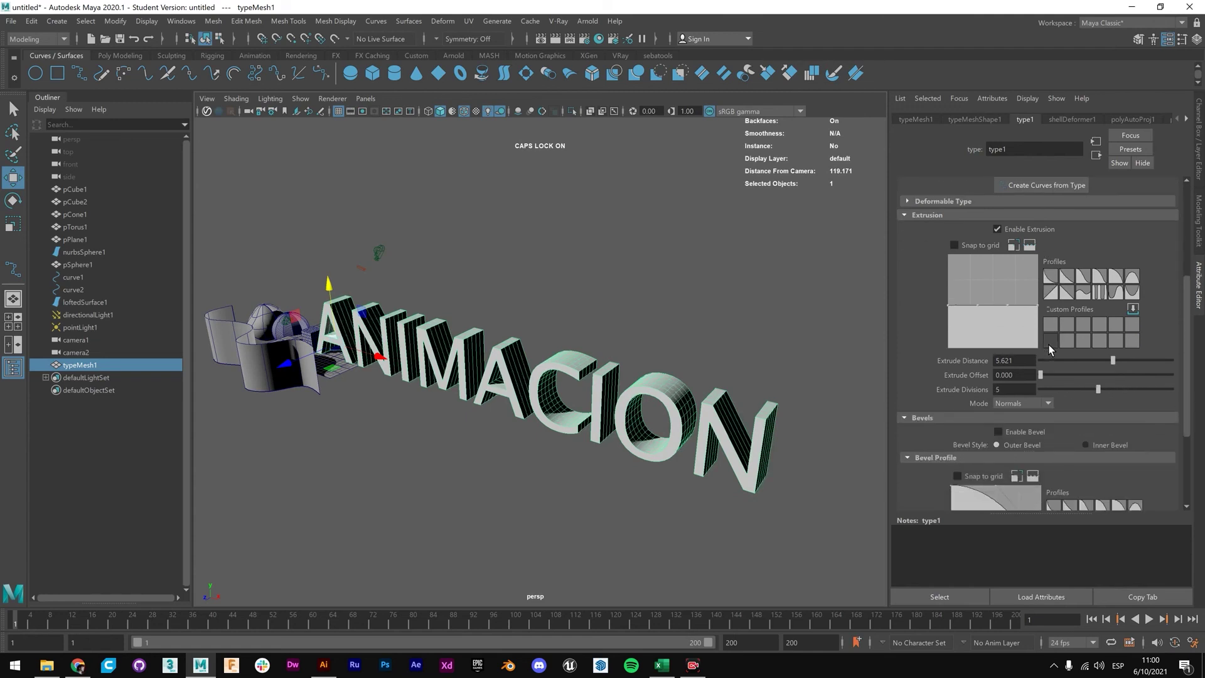
Enable the bevel on the lettering, with a bevel distance of about 0.68 and a bevel offset of about 0.45.
{"action": "scroll", "coordinate": [1048, 345], "scroll_direction": "down", "scroll_amount": 1}
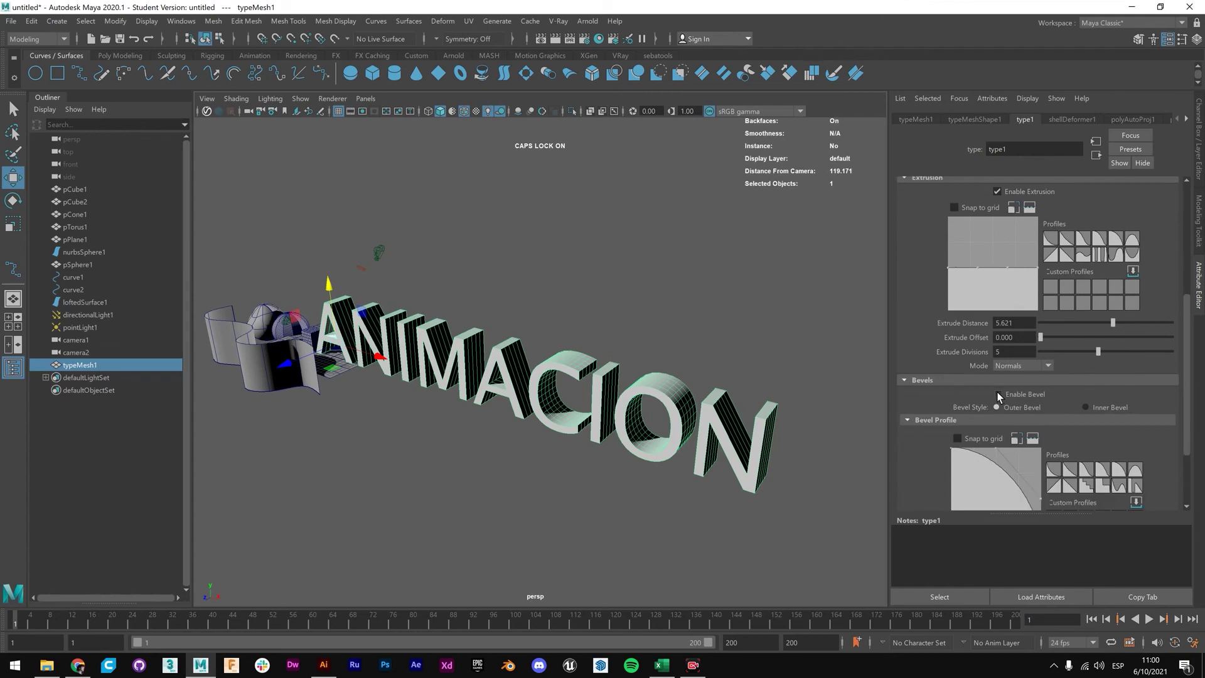
{"action": "left_click", "coordinate": [1000, 394]}
{"action": "scroll", "coordinate": [649, 392], "scroll_direction": "up", "scroll_amount": 8}
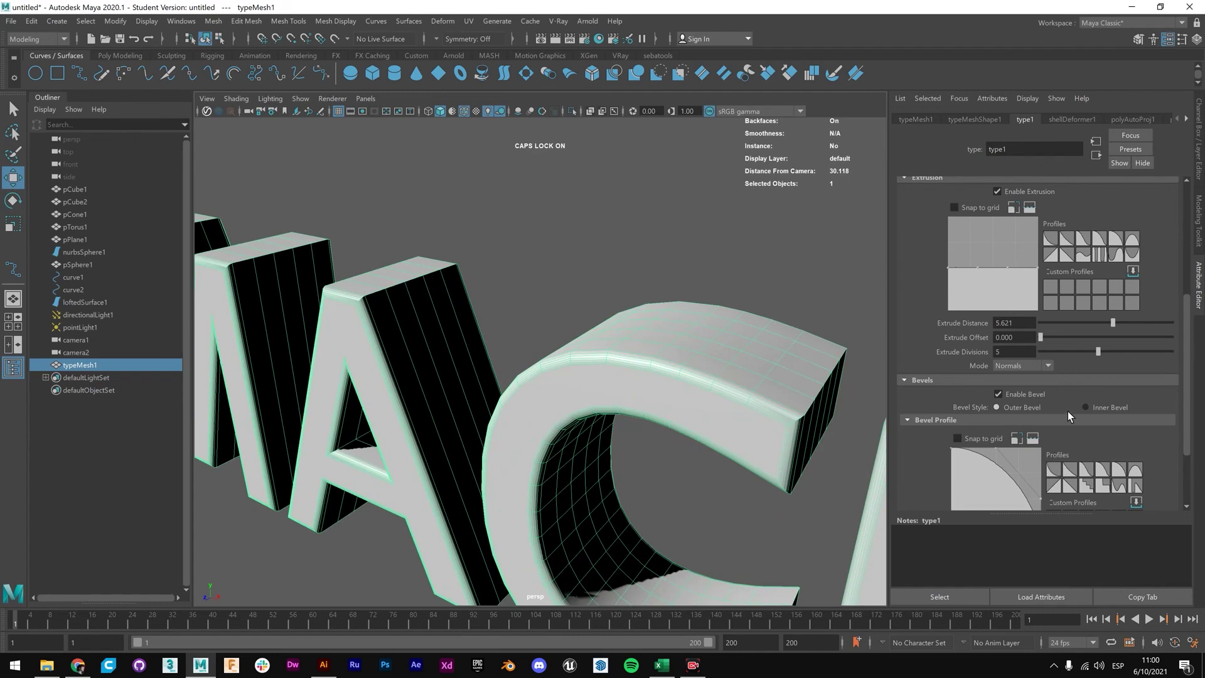
{"action": "scroll", "coordinate": [1067, 411], "scroll_direction": "down", "scroll_amount": 3}
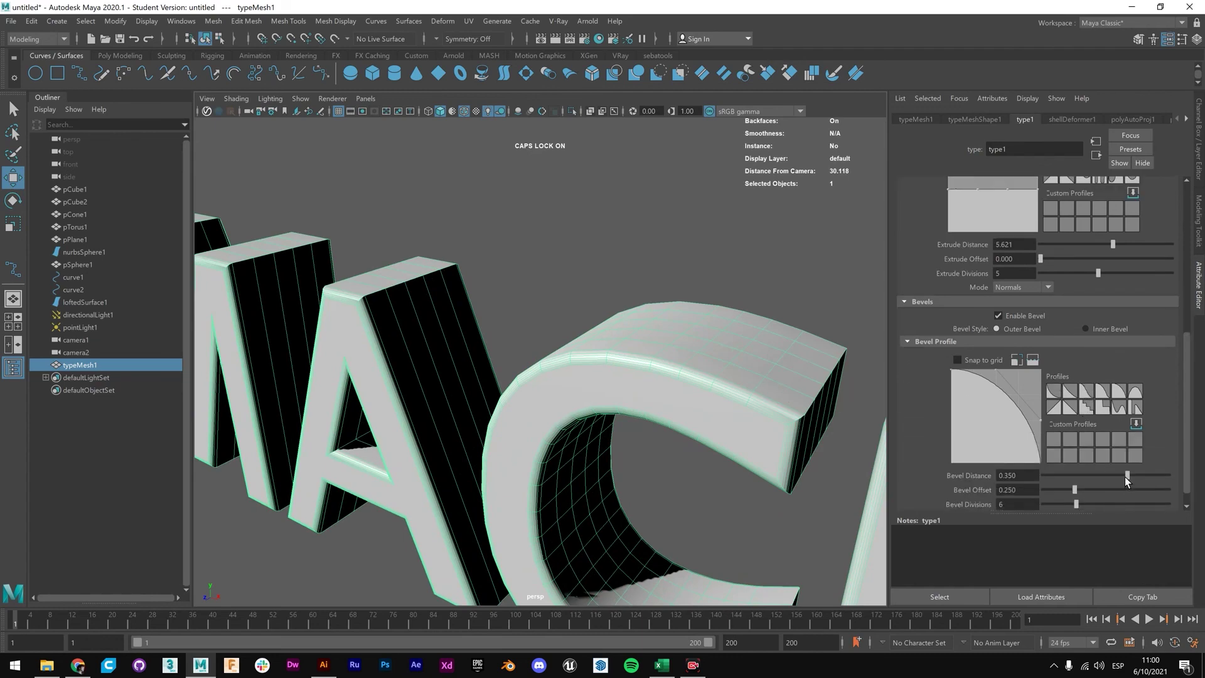
{"action": "mouse_move", "coordinate": [1125, 477]}
{"action": "left_mouse_down"}
{"action": "mouse_move", "coordinate": [1110, 478]}
{"action": "mouse_move", "coordinate": [1147, 482]}
{"action": "left_mouse_up"}
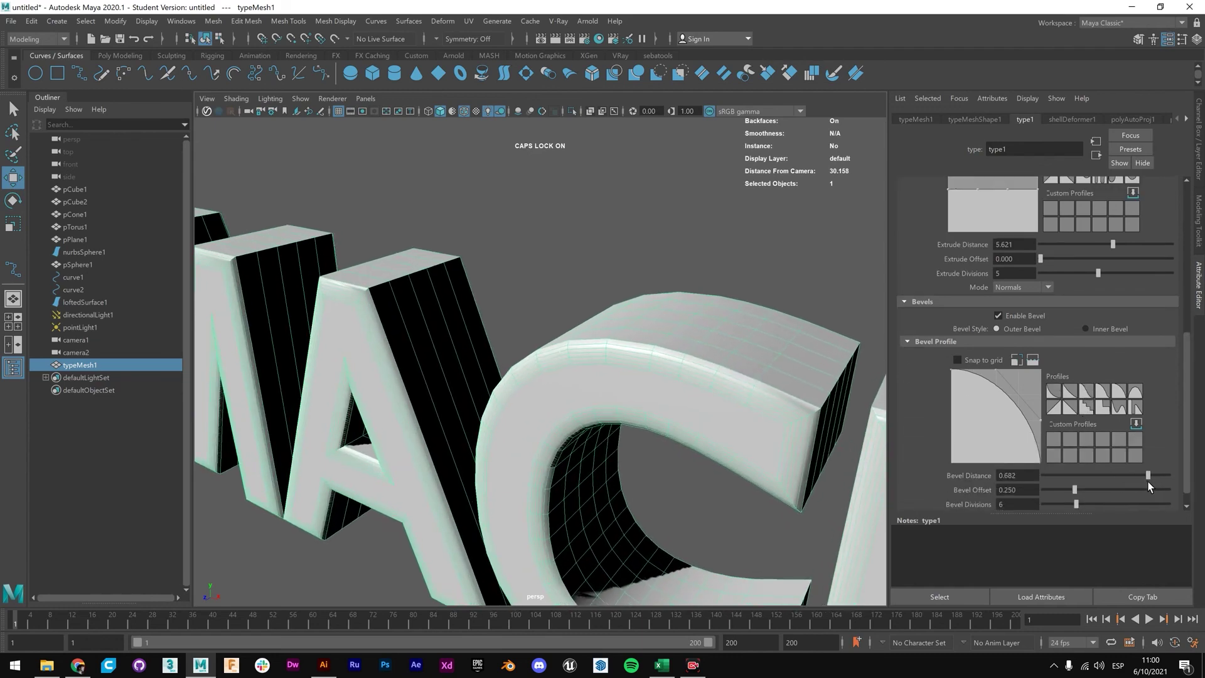
{"action": "mouse_move", "coordinate": [1072, 488]}
{"action": "left_mouse_down"}
{"action": "mouse_move", "coordinate": [1203, 483]}
{"action": "mouse_move", "coordinate": [1098, 490]}
{"action": "mouse_move", "coordinate": [1071, 506]}
{"action": "left_mouse_up"}
{"action": "scroll", "coordinate": [530, 341], "scroll_direction": "down", "scroll_amount": 5}
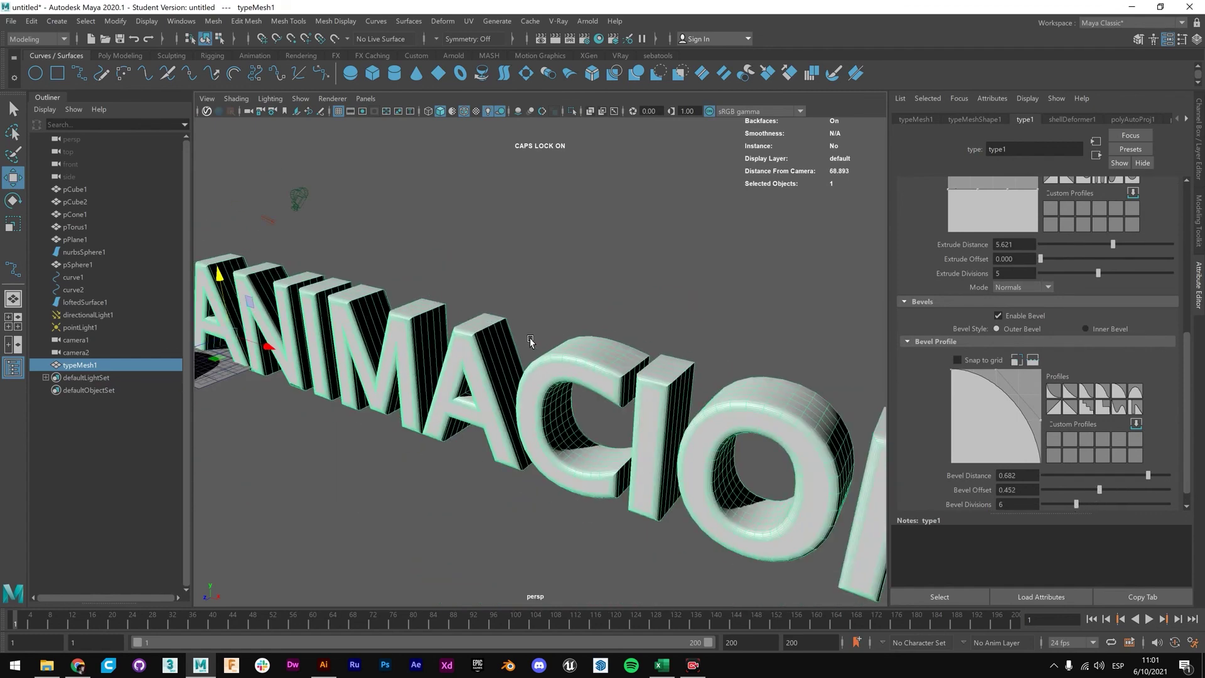
Raise the ANIMACION text vertically above the other objects in the scene.
{"action": "scroll", "coordinate": [530, 340], "scroll_direction": "down", "scroll_amount": 4}
{"action": "left_click_drag", "start_coordinate": [588, 362], "coordinate": [640, 351], "text": "alt"}
{"action": "scroll", "coordinate": [982, 322], "scroll_direction": "up", "scroll_amount": 10}
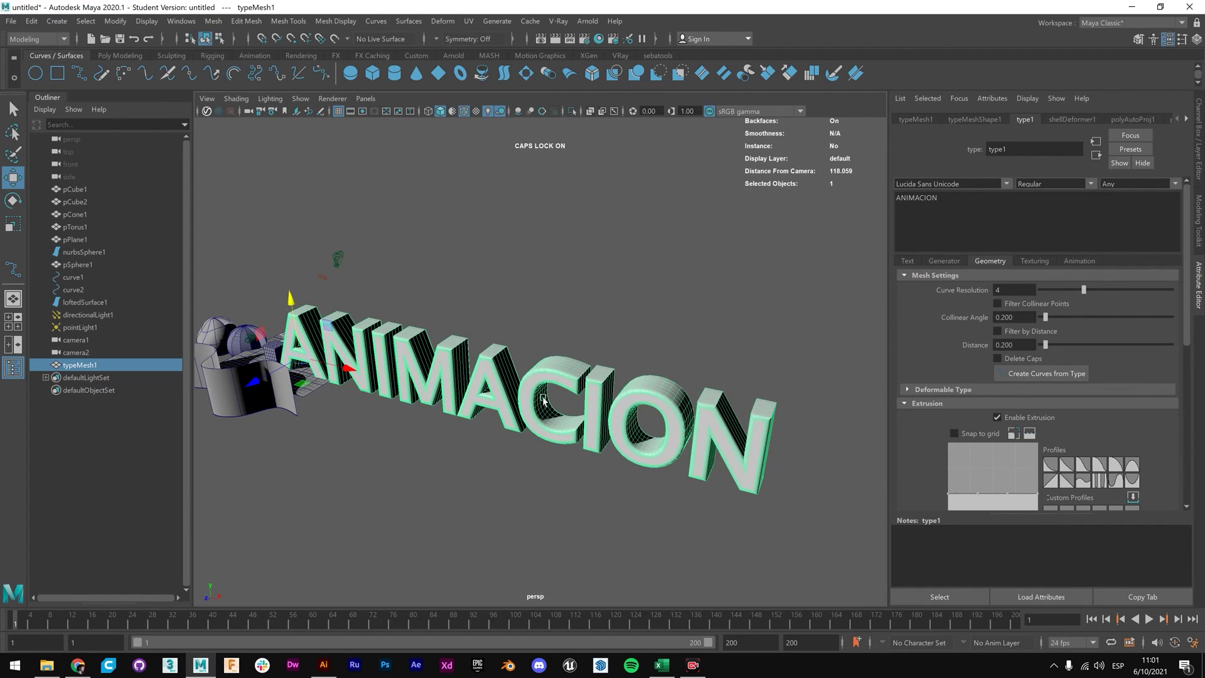
{"action": "left_click_drag", "start_coordinate": [639, 397], "coordinate": [572, 396], "text": "alt"}
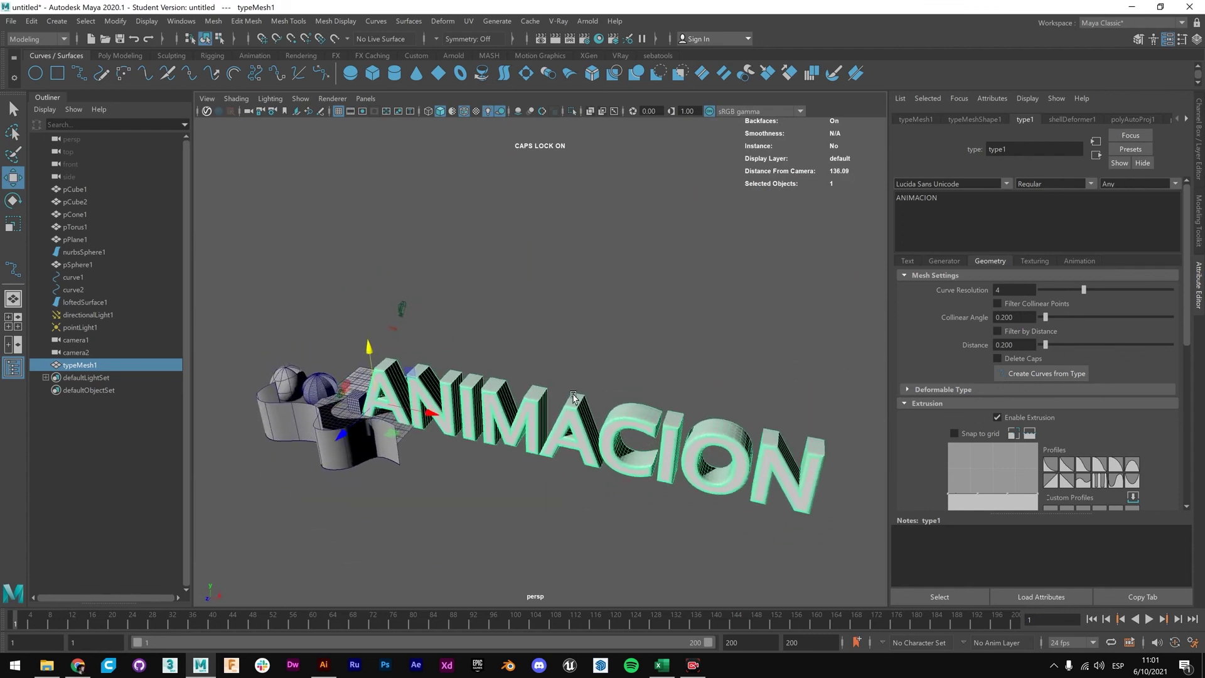
{"action": "left_click", "coordinate": [13, 106]}
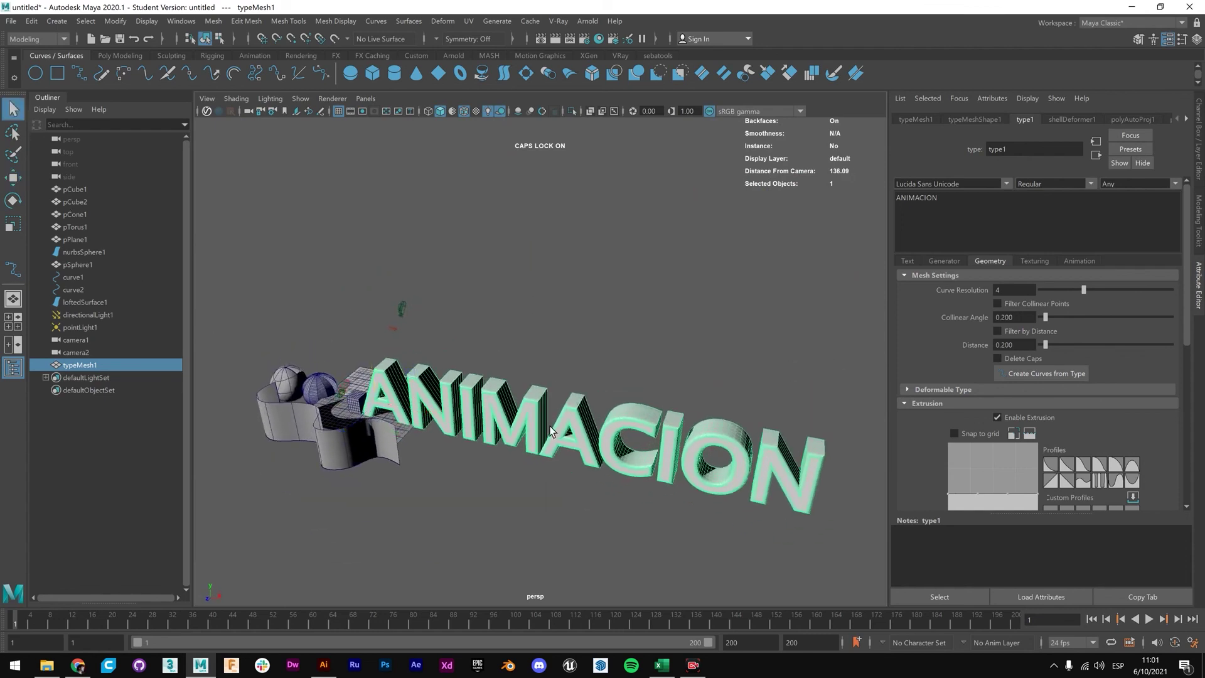
{"action": "key", "text": "w"}
{"action": "left_click_drag", "start_coordinate": [368, 351], "coordinate": [315, 307]}
{"action": "left_click_drag", "start_coordinate": [468, 282], "coordinate": [593, 440], "text": "alt"}
{"action": "scroll", "coordinate": [593, 440], "scroll_direction": "down", "scroll_amount": 3}
{"action": "scroll", "coordinate": [601, 441], "scroll_direction": "up", "scroll_amount": 5}
{"action": "scroll", "coordinate": [601, 441], "scroll_direction": "up", "scroll_amount": 3}
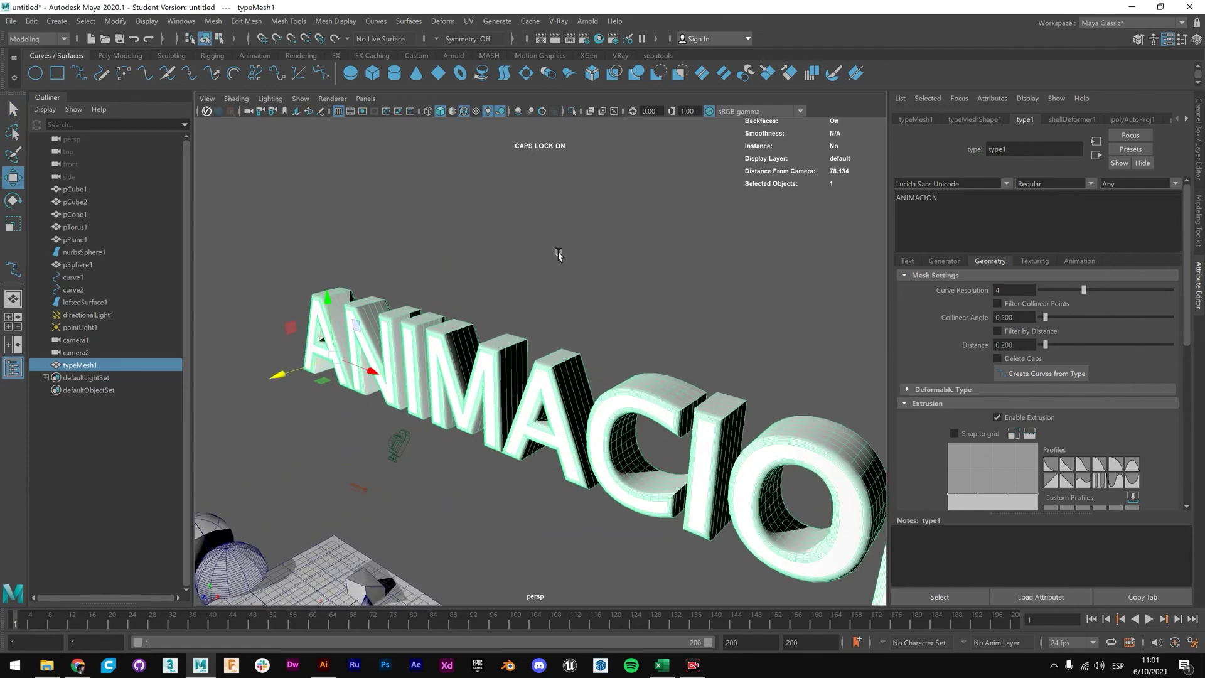
{"action": "scroll", "coordinate": [401, 527], "scroll_direction": "down", "scroll_amount": 3}
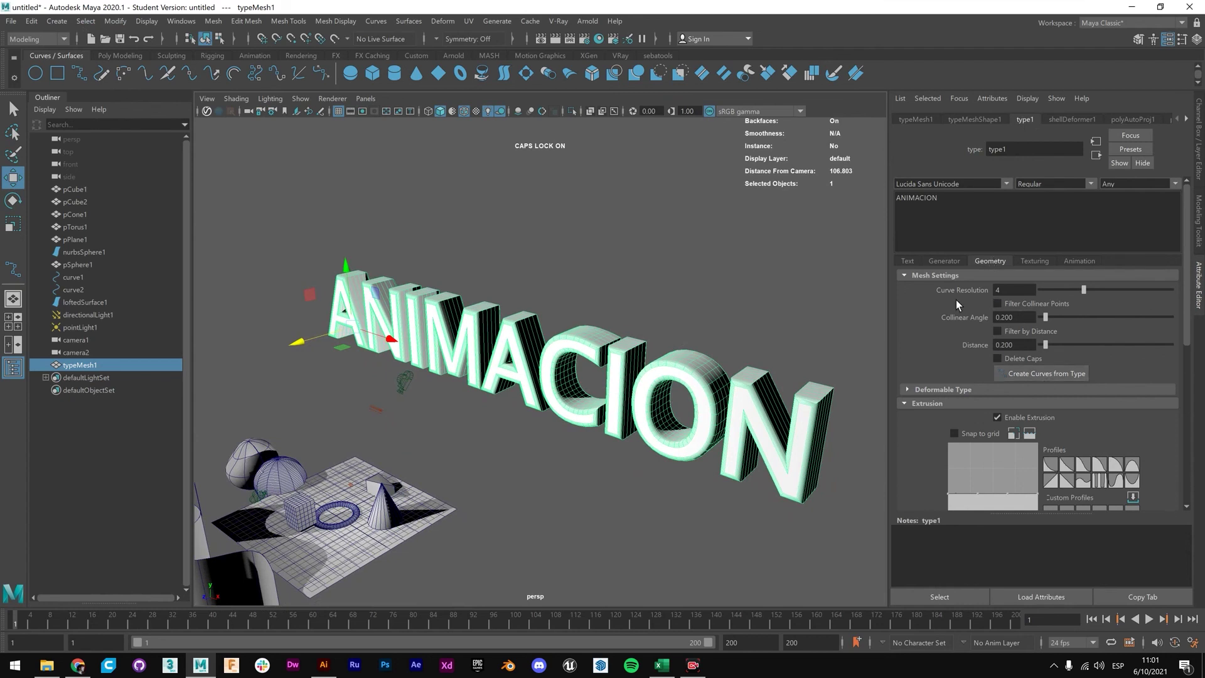
Toggle the text's extrusion off and on to compare flat and extruded lettering, leaving the extrusion enabled.
{"action": "scroll", "coordinate": [1004, 335], "scroll_direction": "down", "scroll_amount": 3}
{"action": "left_click", "coordinate": [997, 342]}
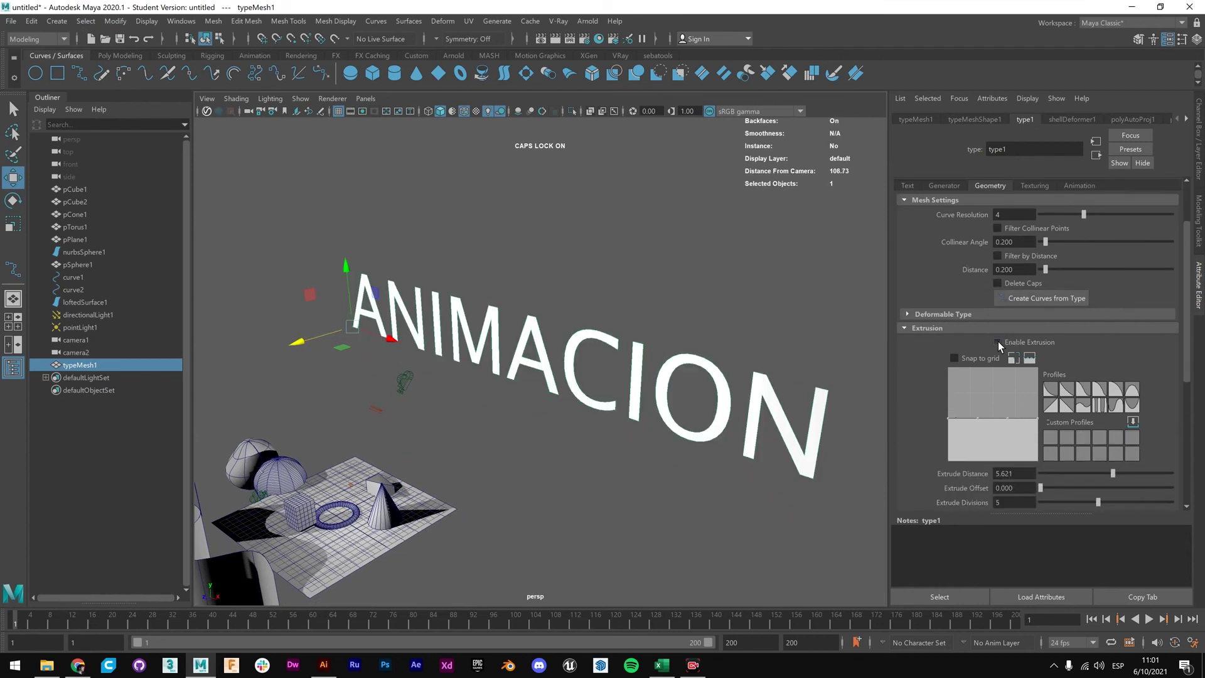
{"action": "left_click", "coordinate": [997, 341]}
{"action": "left_click", "coordinate": [997, 341]}
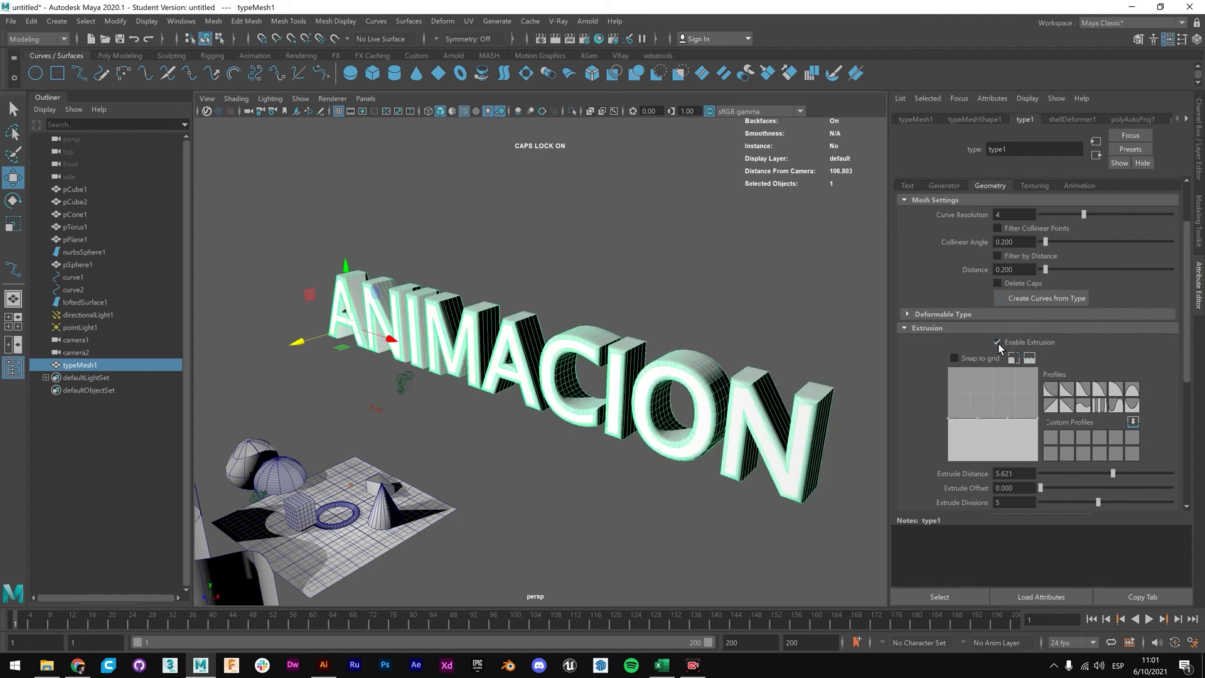
{"action": "left_click", "coordinate": [997, 342]}
{"action": "left_click", "coordinate": [998, 342]}
{"action": "left_click", "coordinate": [998, 343]}
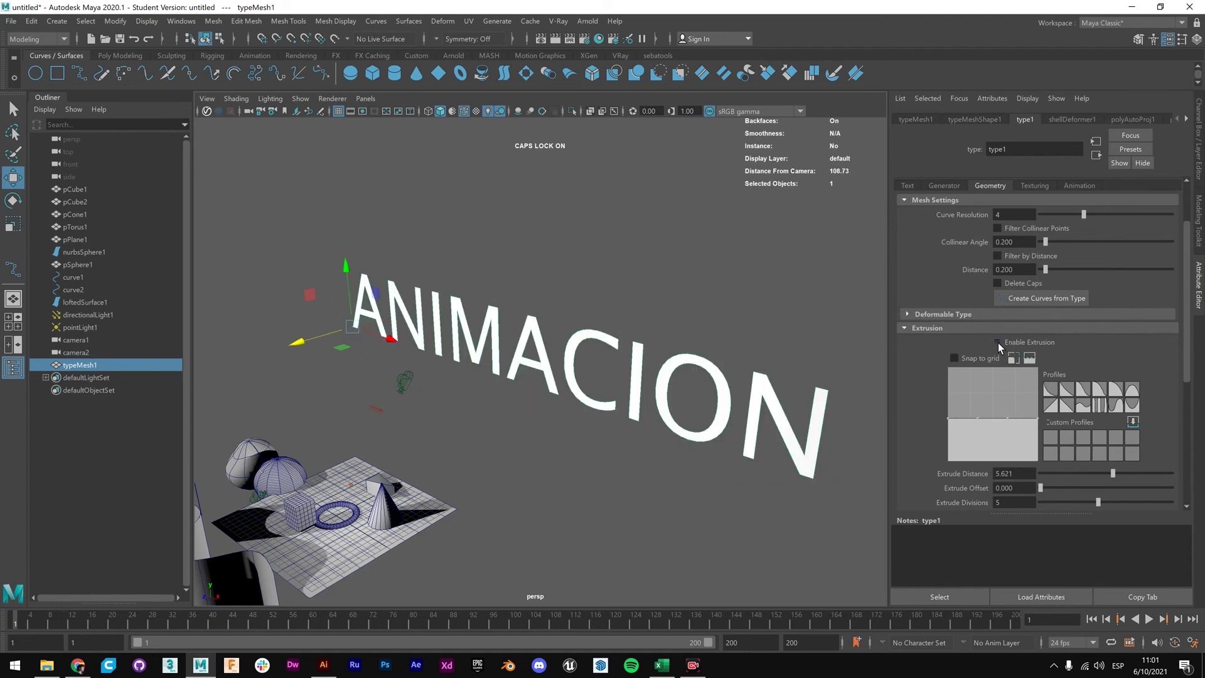
{"action": "left_click", "coordinate": [998, 342]}
Toggle the text's bevel off and on to compare the letter edges, leaving the bevel disabled.
{"action": "scroll", "coordinate": [942, 380], "scroll_direction": "down", "scroll_amount": 2}
{"action": "scroll", "coordinate": [941, 379], "scroll_direction": "down", "scroll_amount": 5}
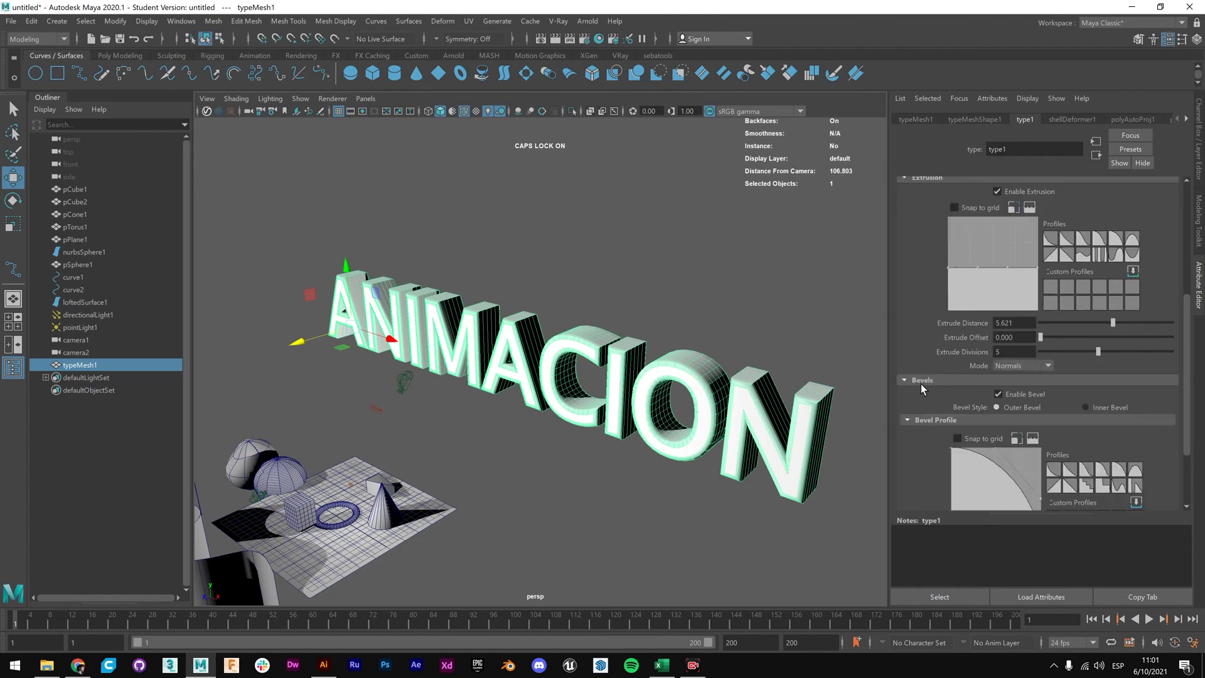
{"action": "left_click", "coordinate": [998, 395]}
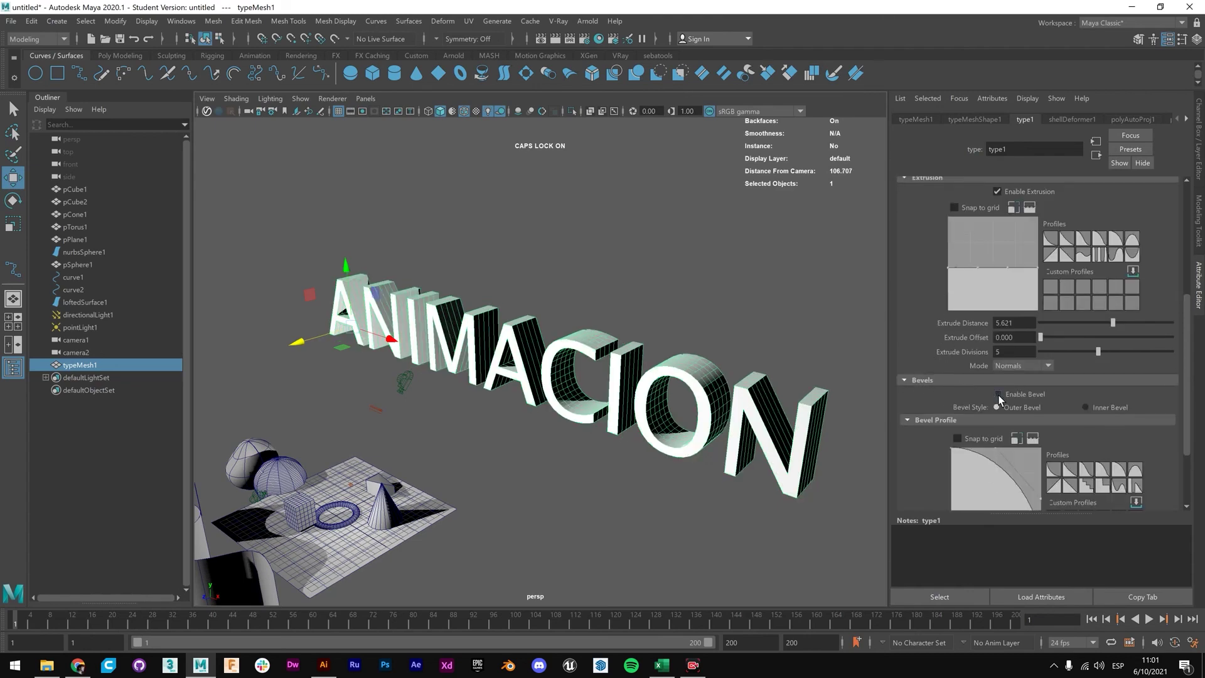
{"action": "left_click", "coordinate": [998, 395]}
{"action": "left_click", "coordinate": [998, 395]}
{"action": "left_click", "coordinate": [998, 395]}
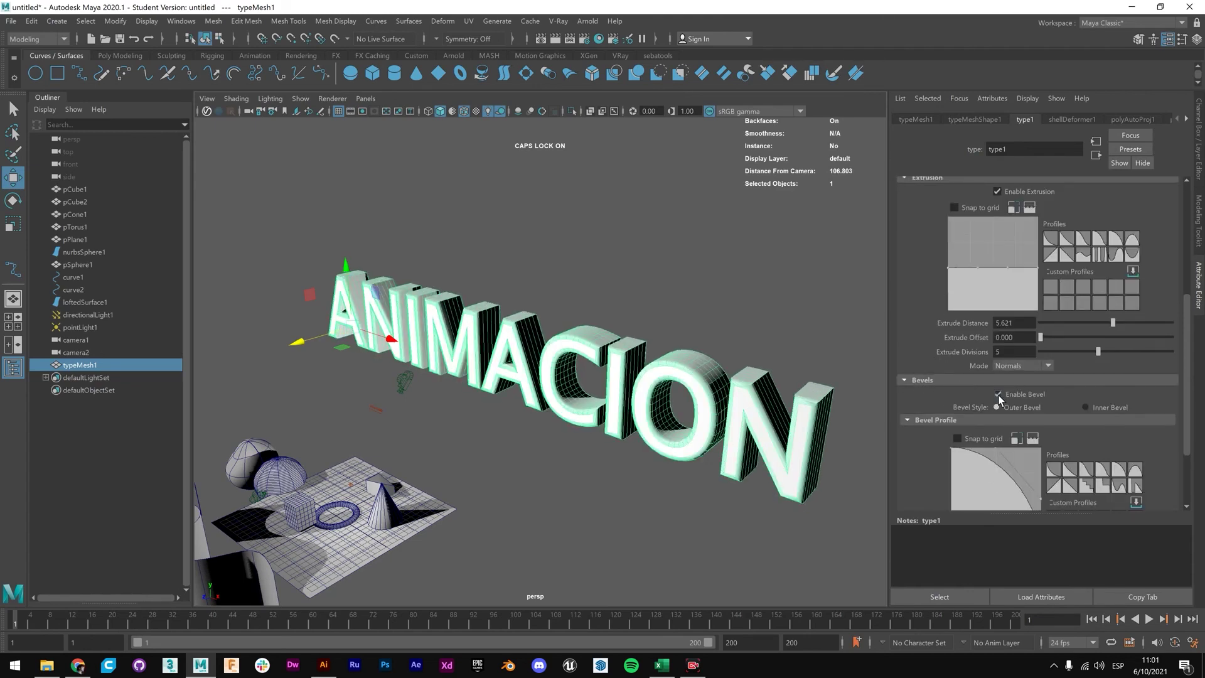
{"action": "left_click", "coordinate": [998, 395]}
{"action": "scroll", "coordinate": [926, 320], "scroll_direction": "up", "scroll_amount": 2}
{"action": "scroll", "coordinate": [998, 383], "scroll_direction": "down", "scroll_amount": 4}
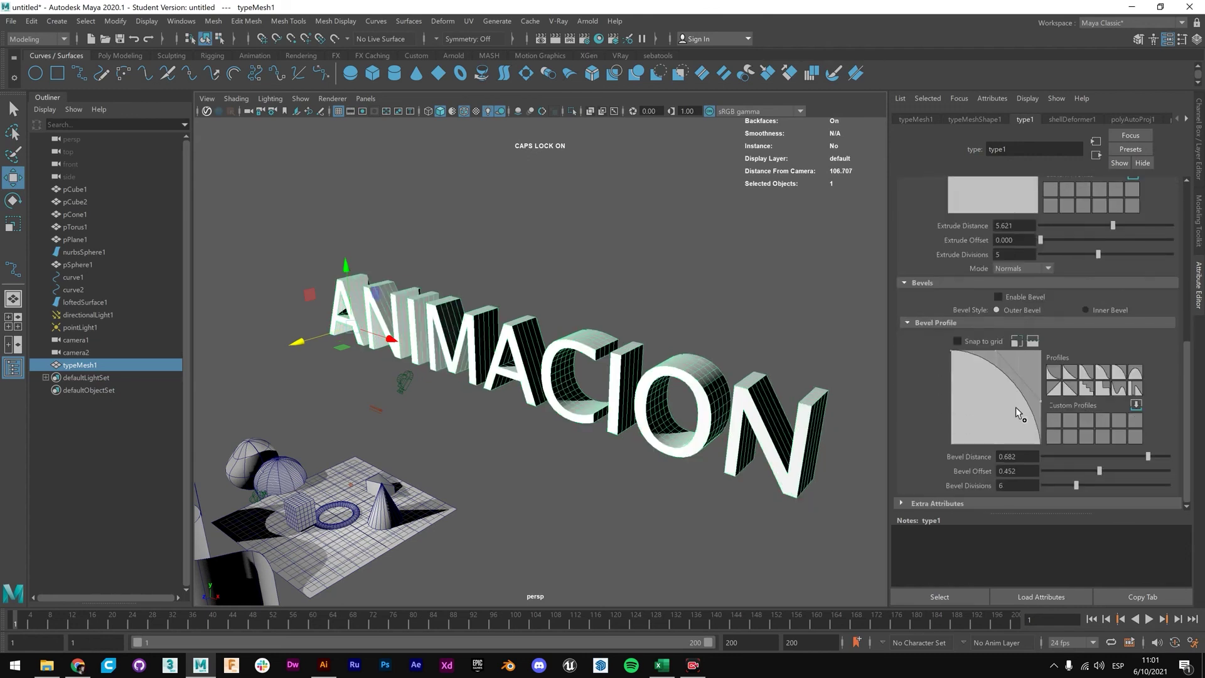
Transform the ANIMACION text with the move, rotate and scale tools so it sits smaller above the scene objects, and deselect it.
{"action": "scroll", "coordinate": [979, 402], "scroll_direction": "up", "scroll_amount": 1}
{"action": "scroll", "coordinate": [993, 313], "scroll_direction": "up", "scroll_amount": 6}
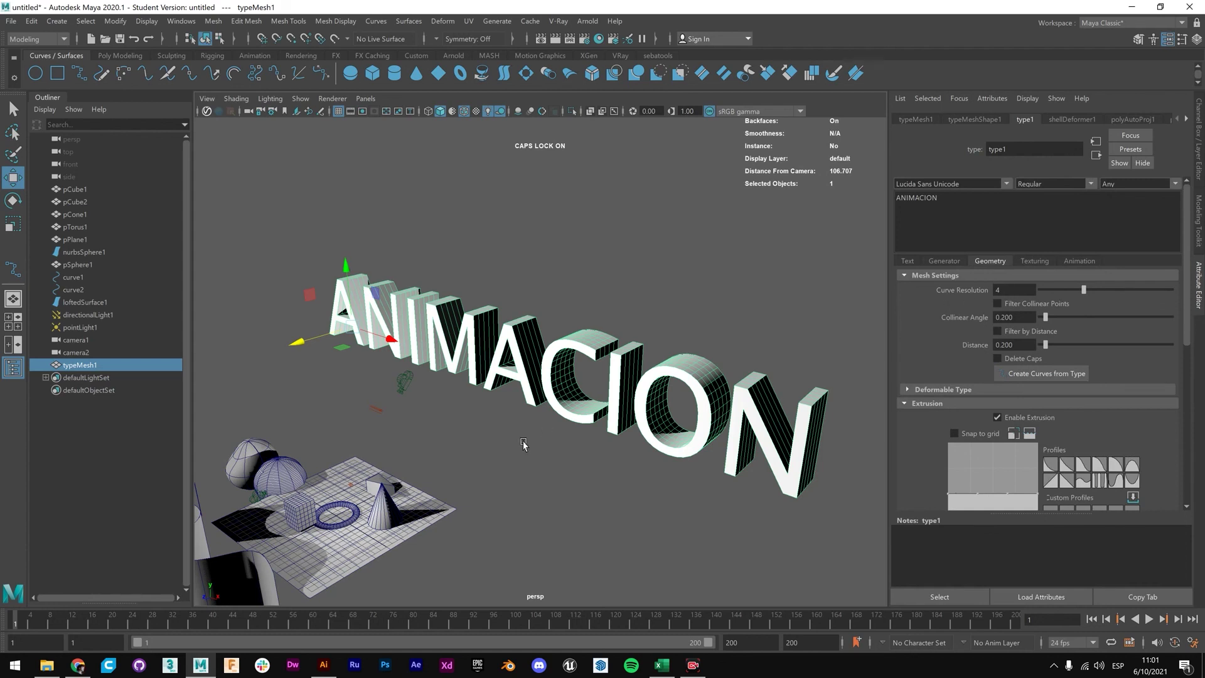
{"action": "scroll", "coordinate": [665, 377], "scroll_direction": "down", "scroll_amount": 4}
{"action": "scroll", "coordinate": [610, 359], "scroll_direction": "up", "scroll_amount": 3}
{"action": "key", "text": "q"}
{"action": "key", "text": "w"}
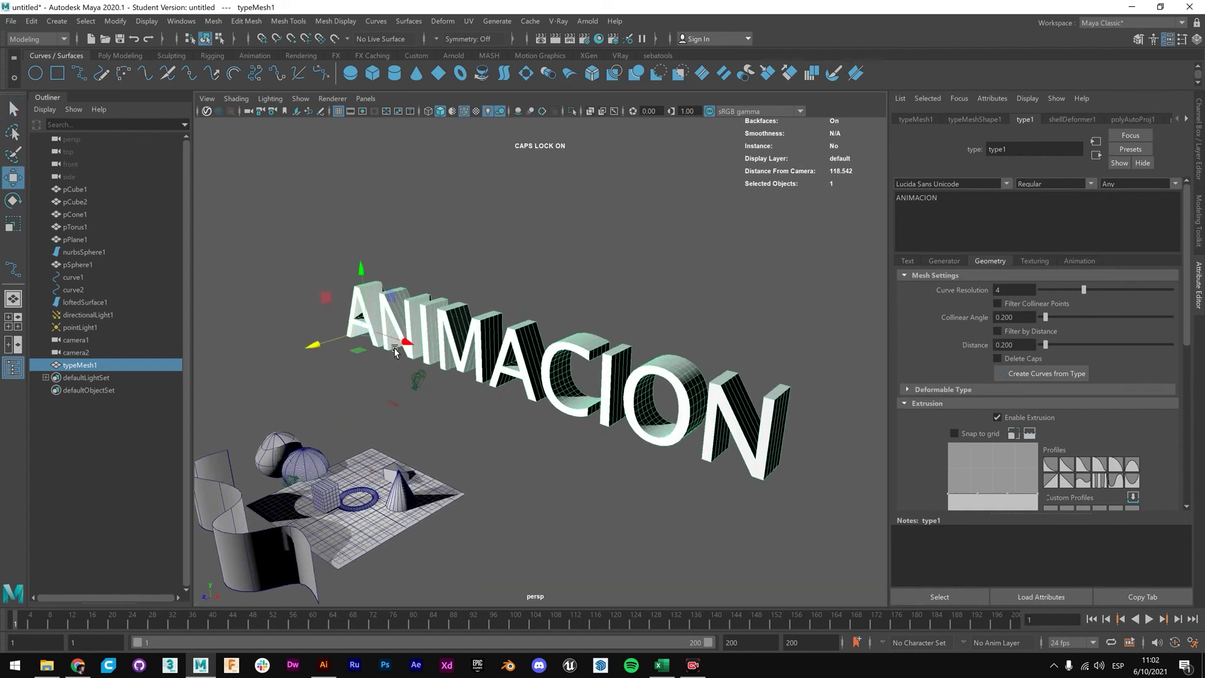
{"action": "key", "text": "e"}
{"action": "key", "text": "r"}
{"action": "left_click_drag", "start_coordinate": [366, 330], "coordinate": [527, 271]}
{"action": "key", "text": "w"}
{"action": "key", "text": "e"}
{"action": "key", "text": "q"}
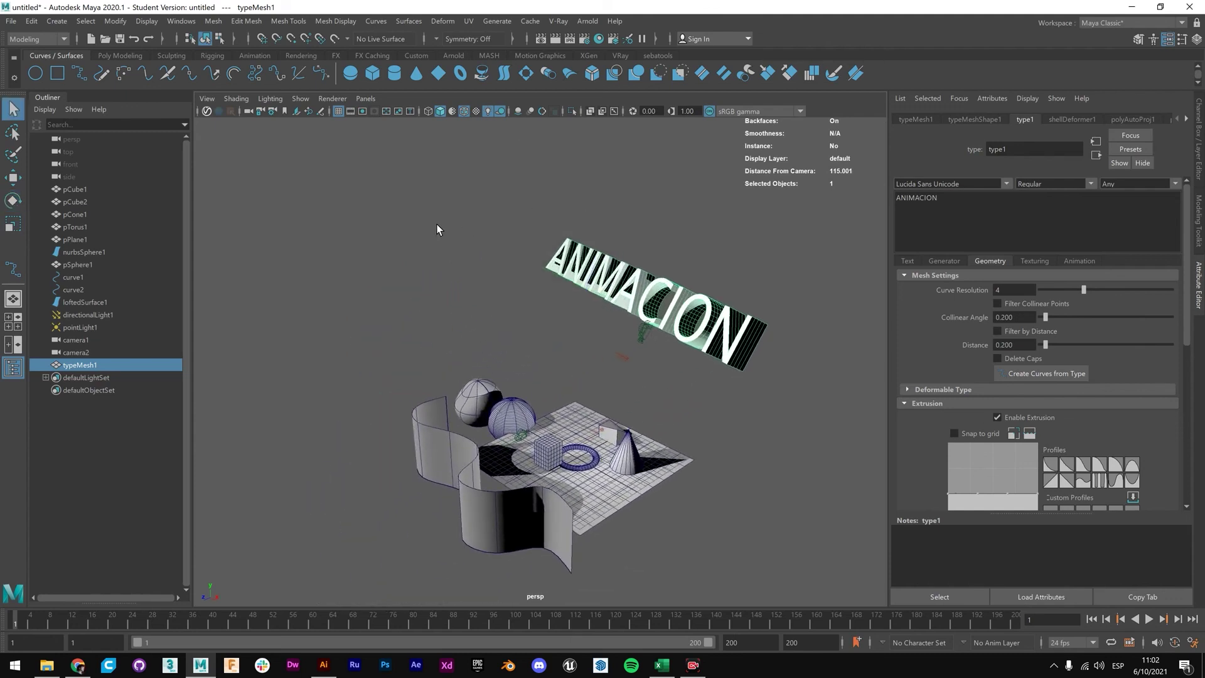
{"action": "left_click", "coordinate": [437, 229]}
{"action": "left_click", "coordinate": [57, 21]}
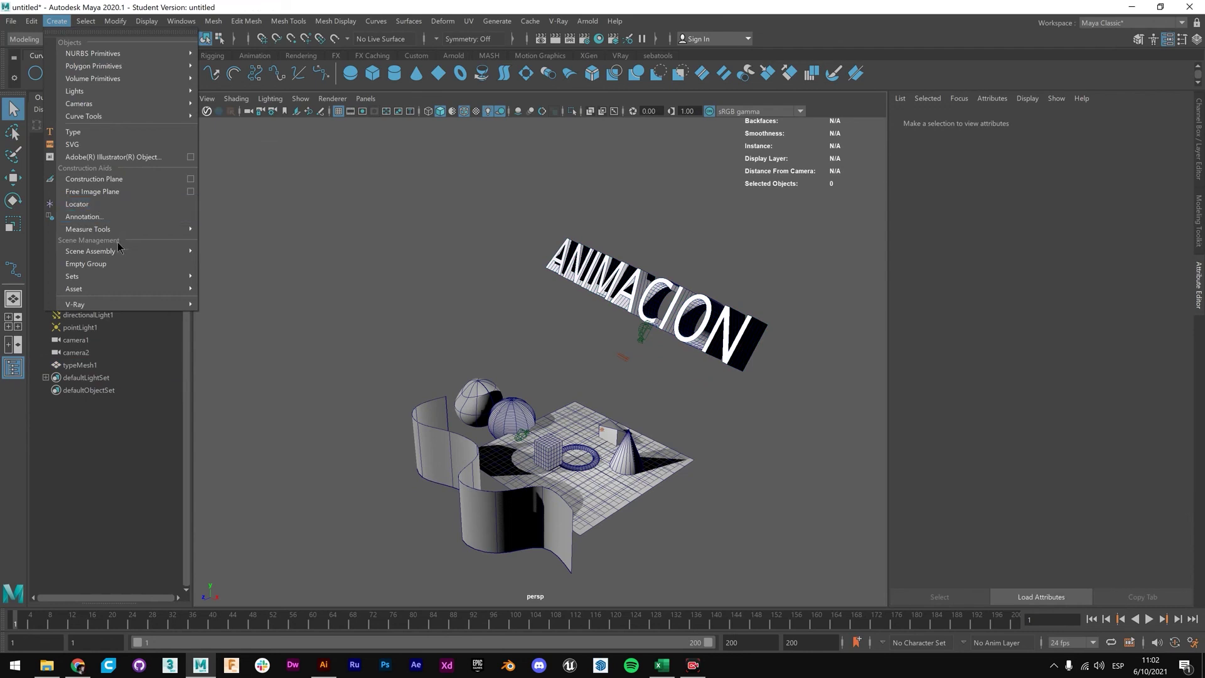
{"action": "mouse_move", "coordinate": [101, 65]}
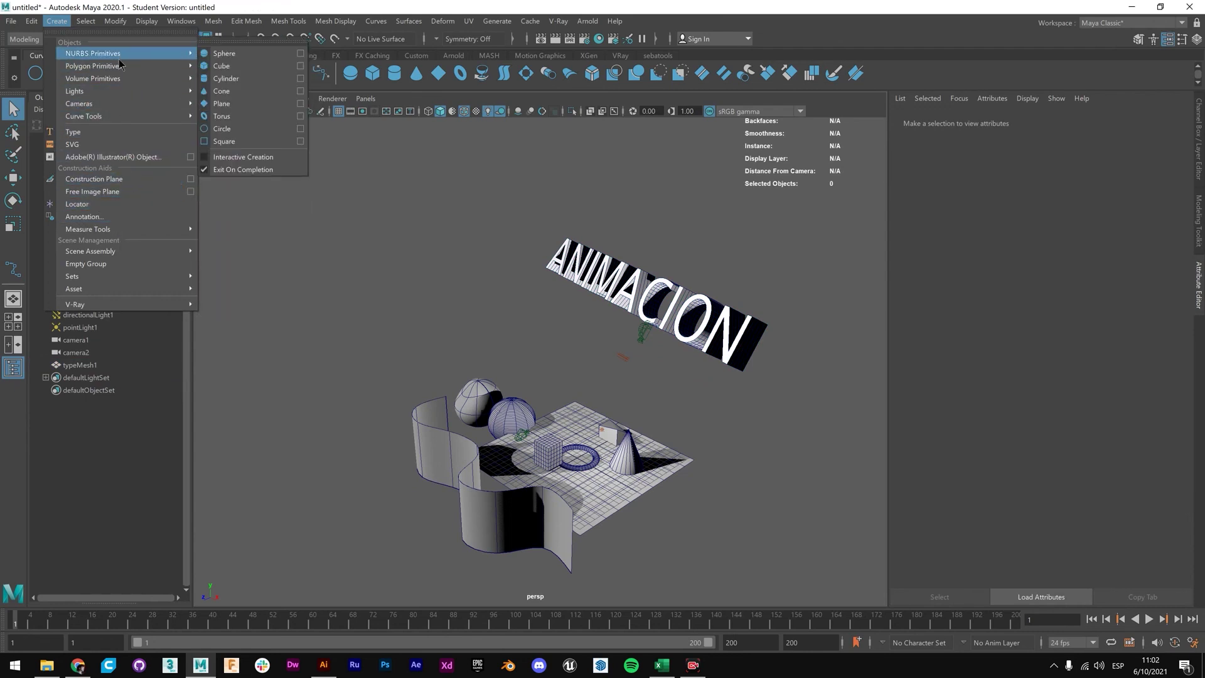
{"action": "mouse_move", "coordinate": [144, 82]}
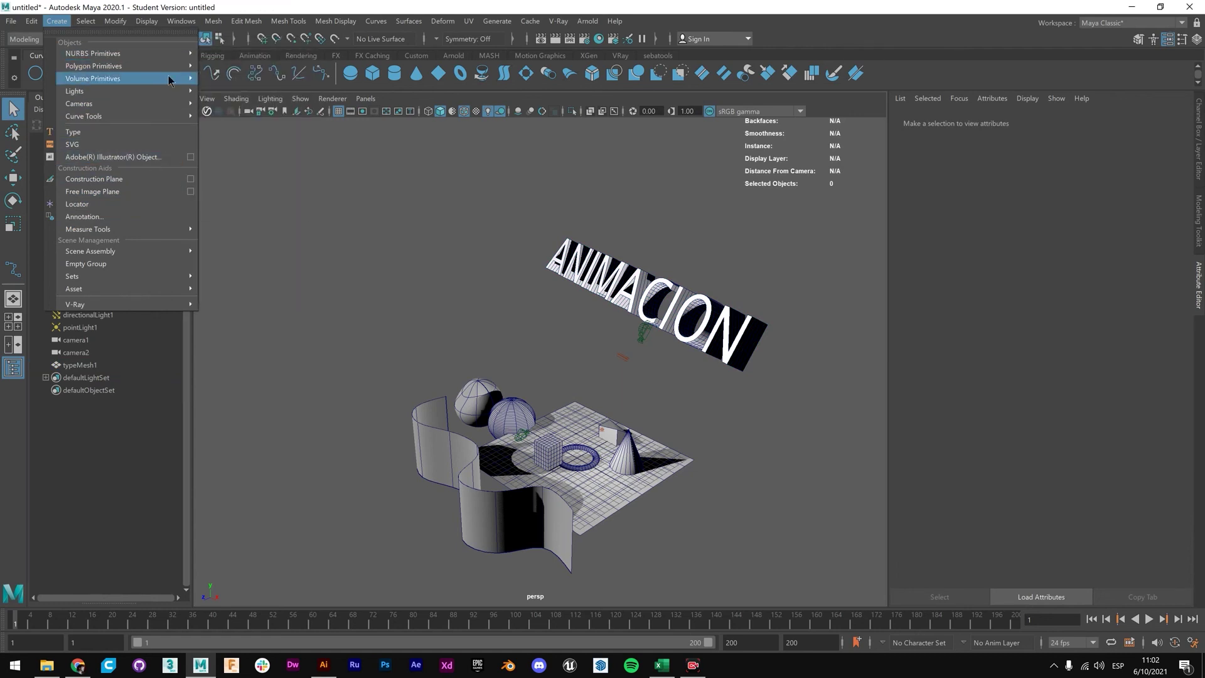
{"action": "middle_click_drag", "start_coordinate": [612, 376], "coordinate": [577, 380], "text": "alt"}
{"action": "mouse_move", "coordinate": [577, 379]}
{"action": "left_mouse_down", "text": "alt"}
{"action": "mouse_move", "coordinate": [561, 367]}
{"action": "mouse_move", "coordinate": [583, 354]}
{"action": "mouse_move", "coordinate": [571, 370]}
{"action": "left_mouse_up", "text": "alt"}
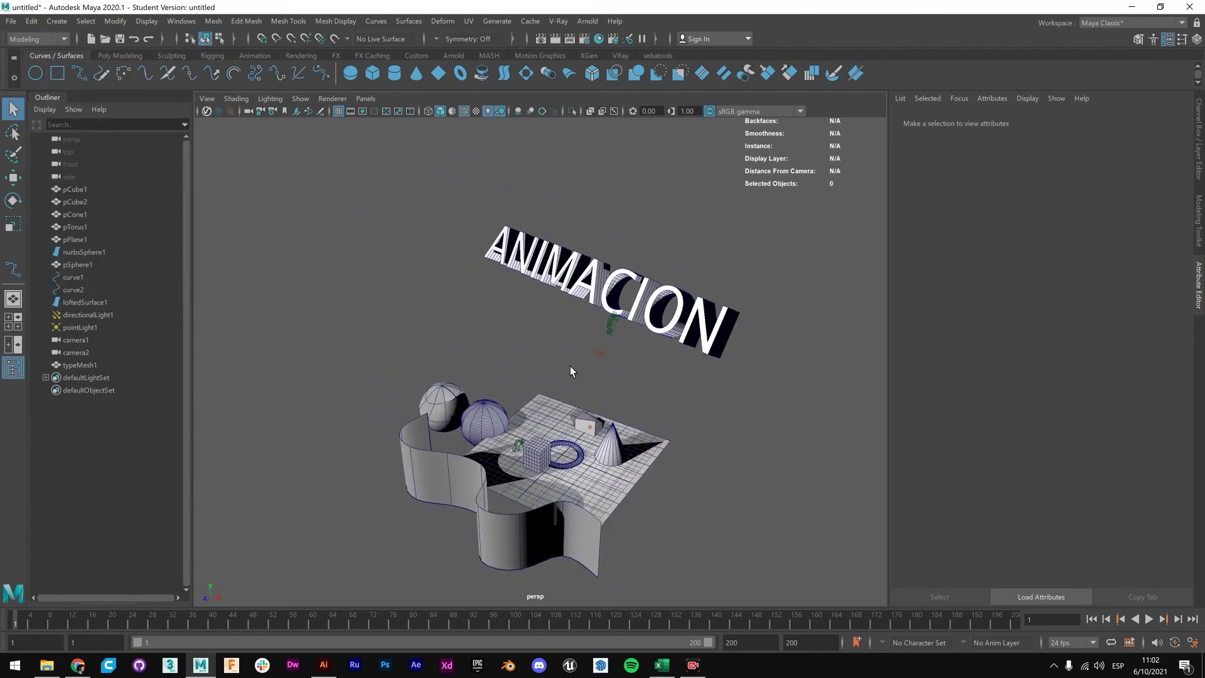
Switch to the Excel course outline, check the object creation topics under section 1.3, and return to Maya.
{"action": "left_click", "coordinate": [662, 665]}
{"action": "left_click", "coordinate": [621, 371]}
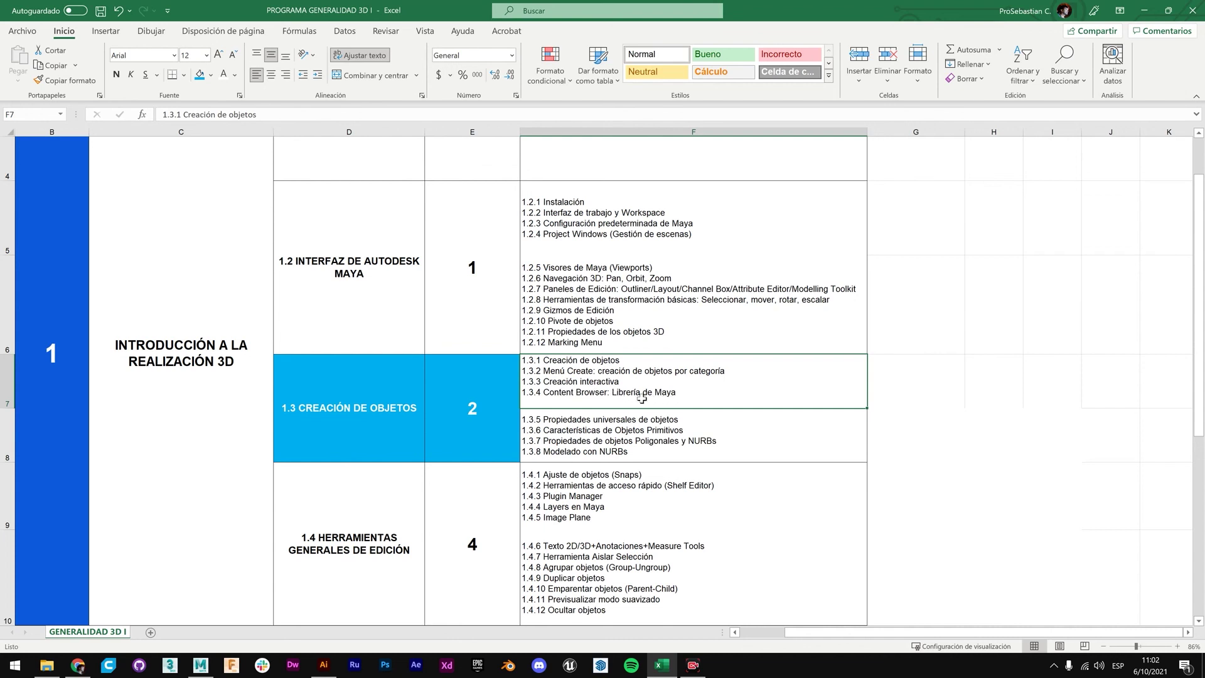
{"action": "left_click", "coordinate": [1143, 11]}
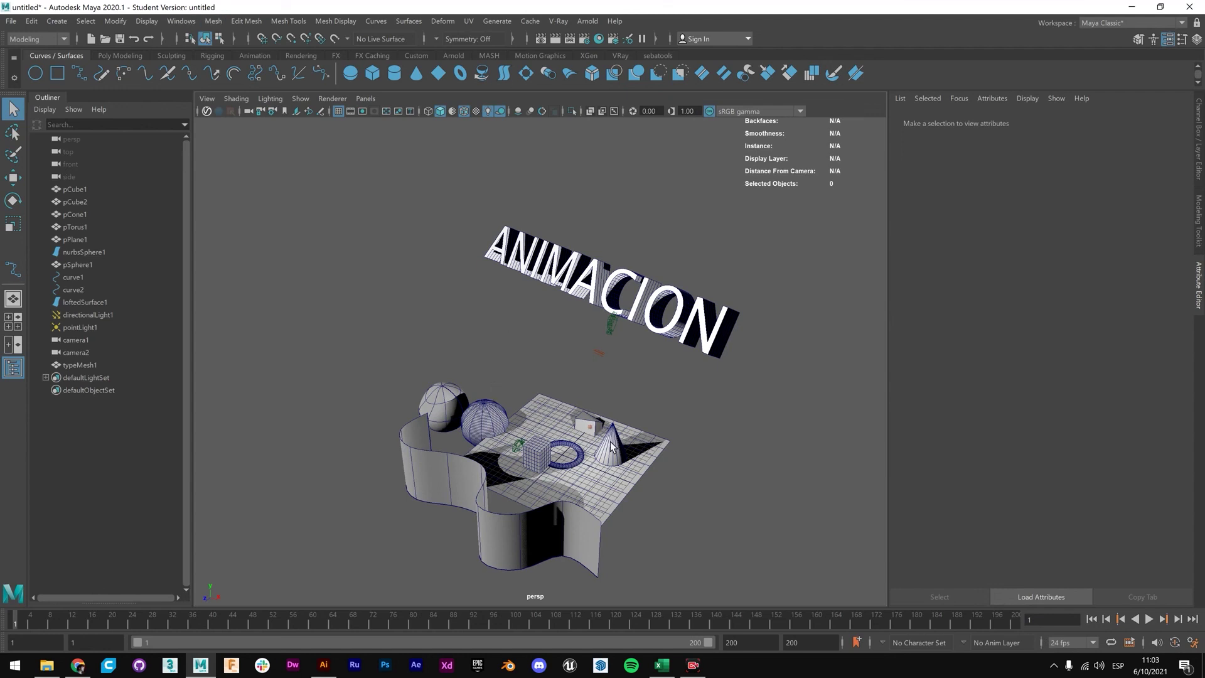
Open the Content Browser from the general editors and move its window higher over the viewport.
{"action": "middle_click_drag", "start_coordinate": [623, 466], "coordinate": [613, 414], "text": "alt"}
{"action": "left_click_drag", "start_coordinate": [614, 414], "coordinate": [565, 404], "text": "alt"}
{"action": "right_click_drag", "start_coordinate": [565, 405], "coordinate": [616, 440], "text": "alt"}
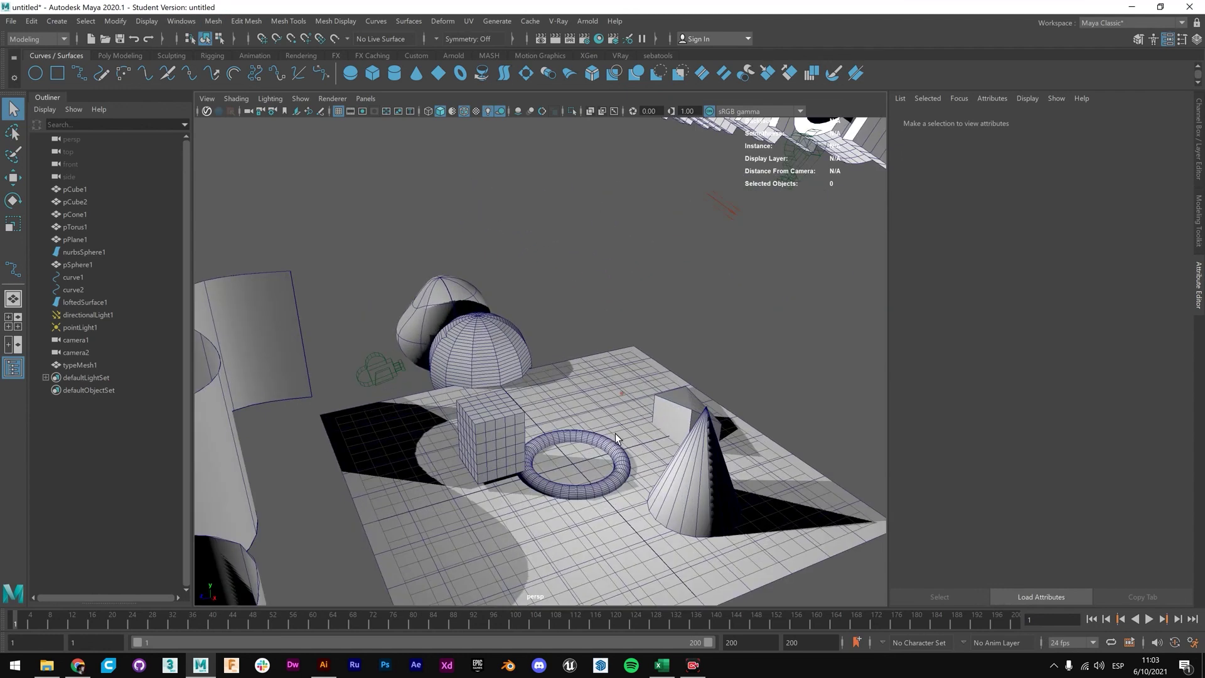
{"action": "middle_click_drag", "start_coordinate": [616, 437], "coordinate": [652, 401], "text": "alt"}
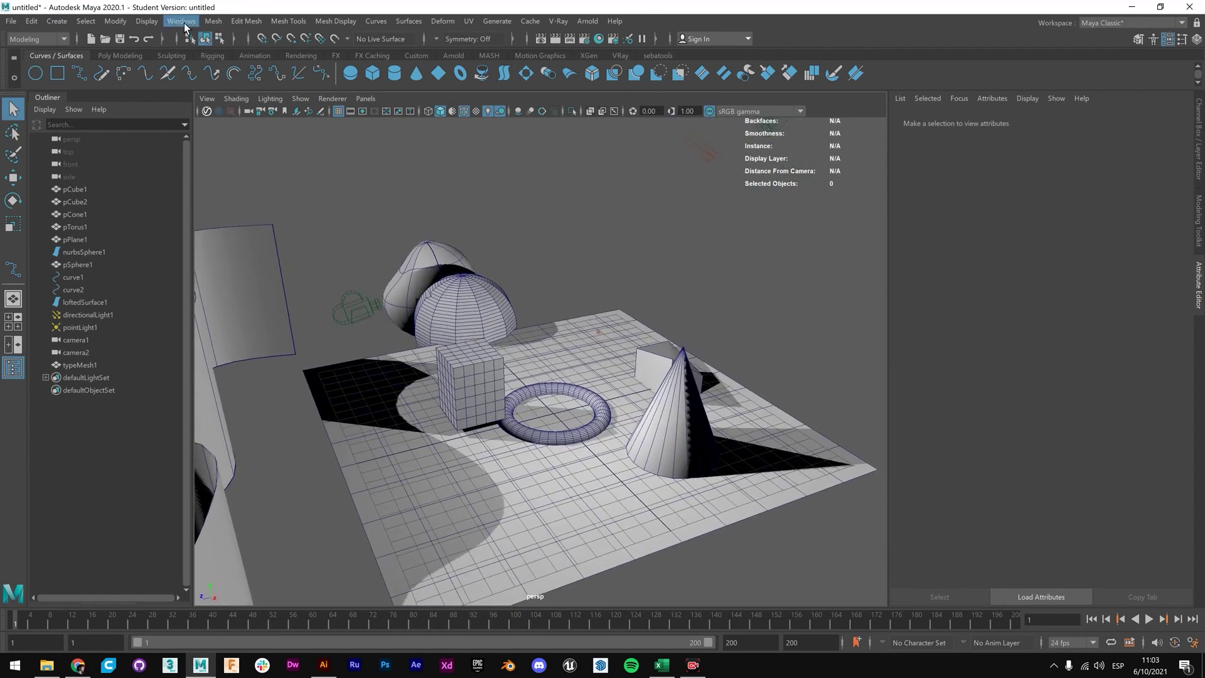
{"action": "left_click", "coordinate": [183, 23]}
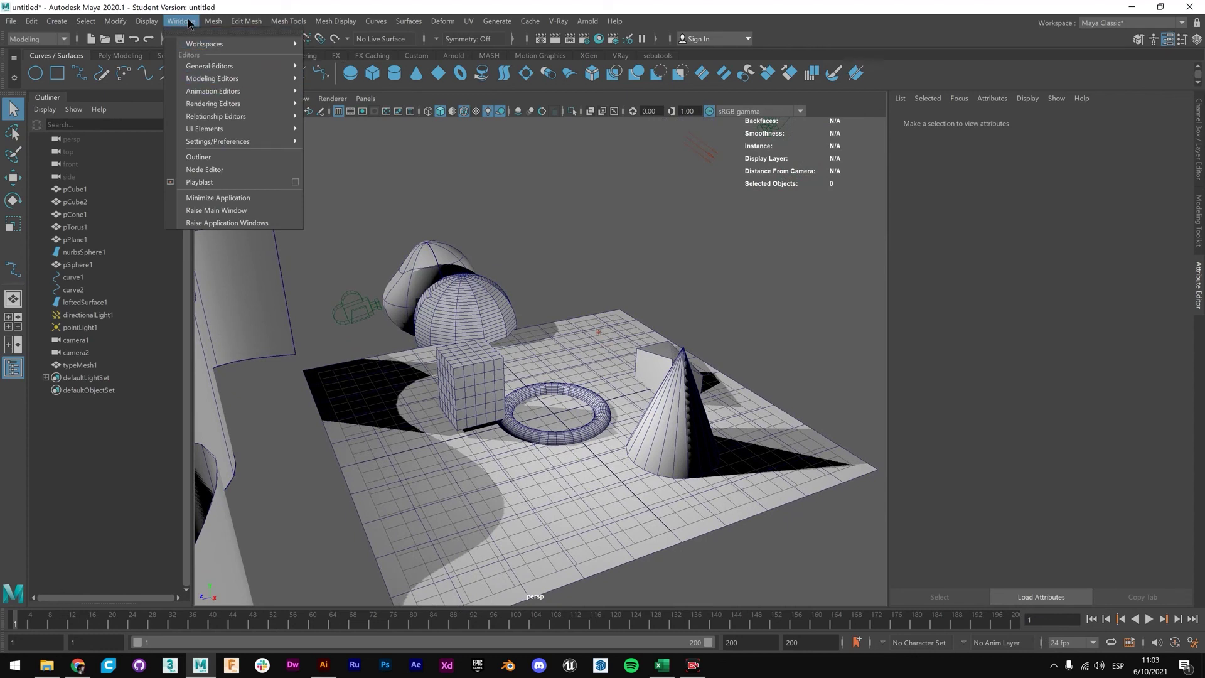
{"action": "mouse_move", "coordinate": [239, 72]}
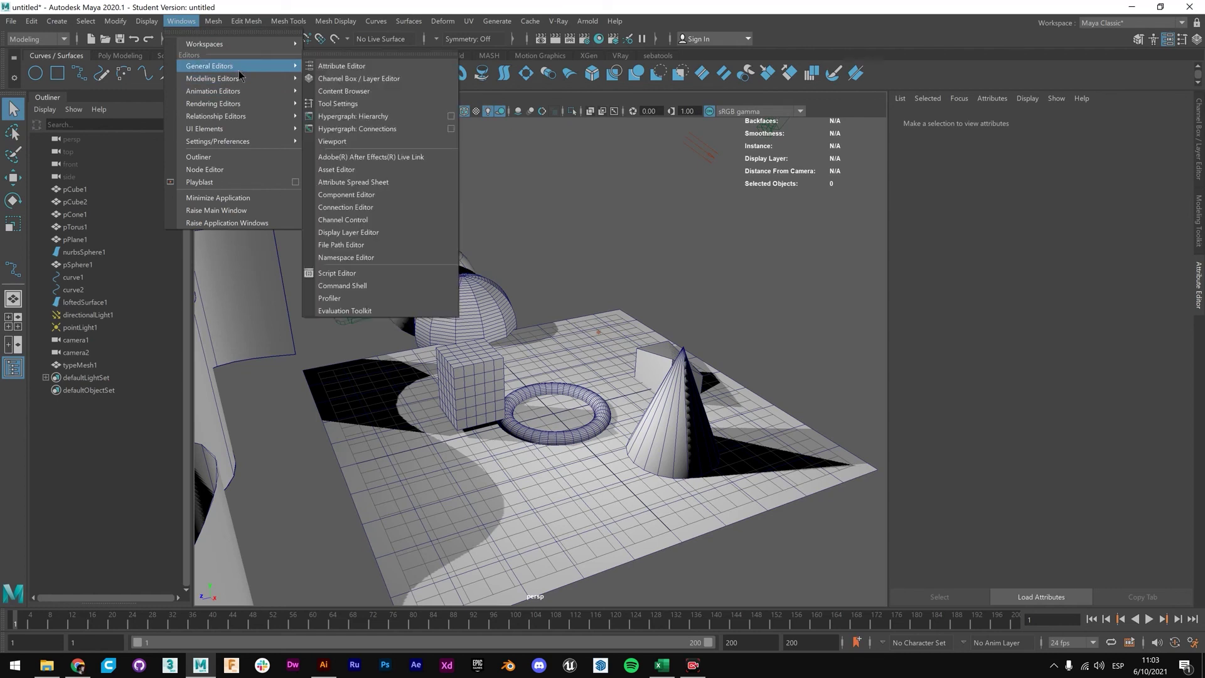
{"action": "left_click", "coordinate": [348, 93]}
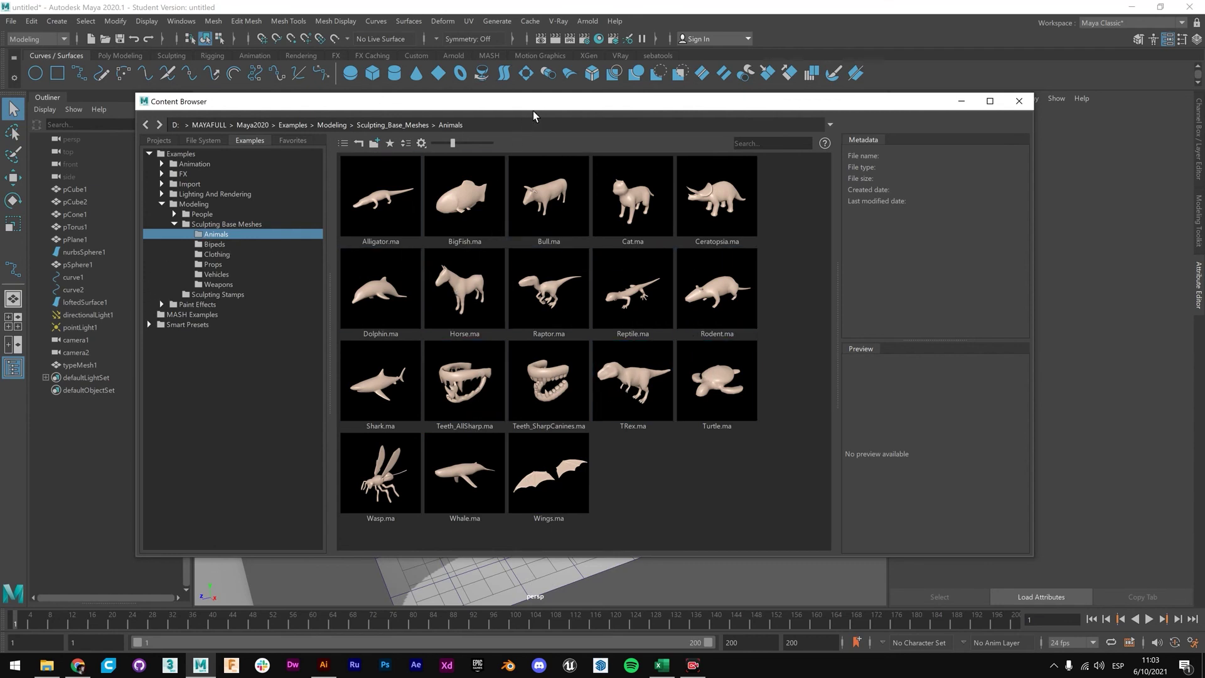
{"action": "left_click_drag", "start_coordinate": [539, 105], "coordinate": [518, 58]}
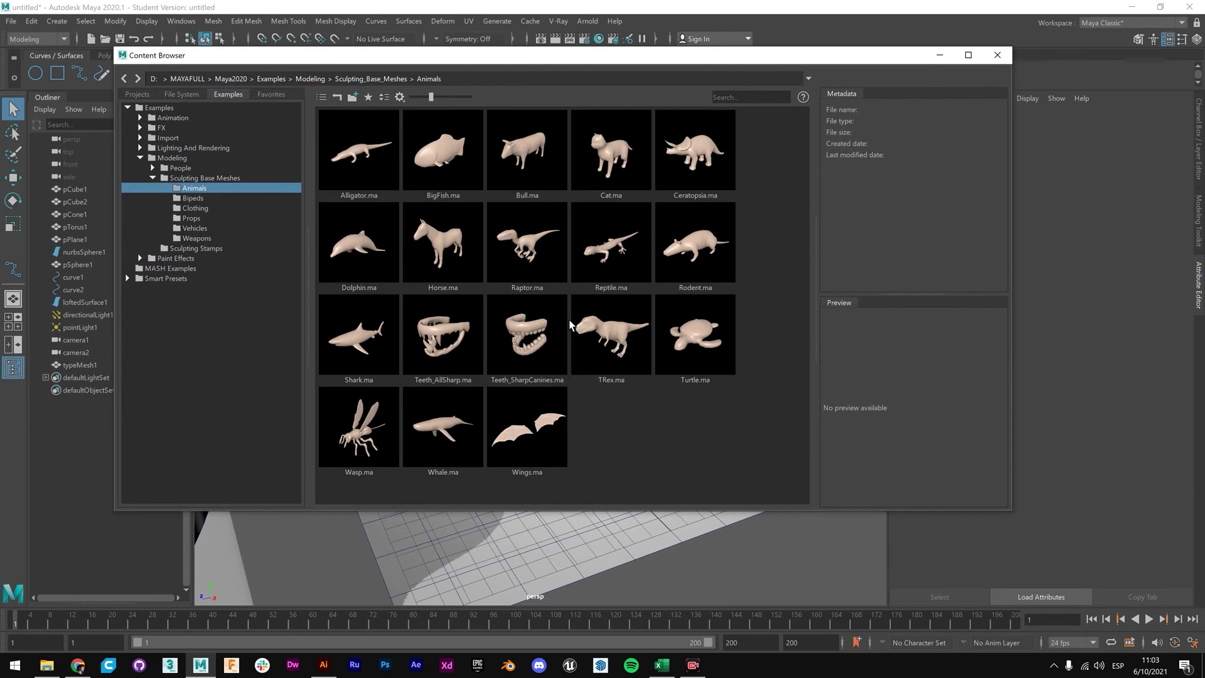
Look through the Sculpting Base Meshes library: Bipeds, Clothing, Vehicles, Props, Weapons and Animals.
{"action": "left_click", "coordinate": [193, 198]}
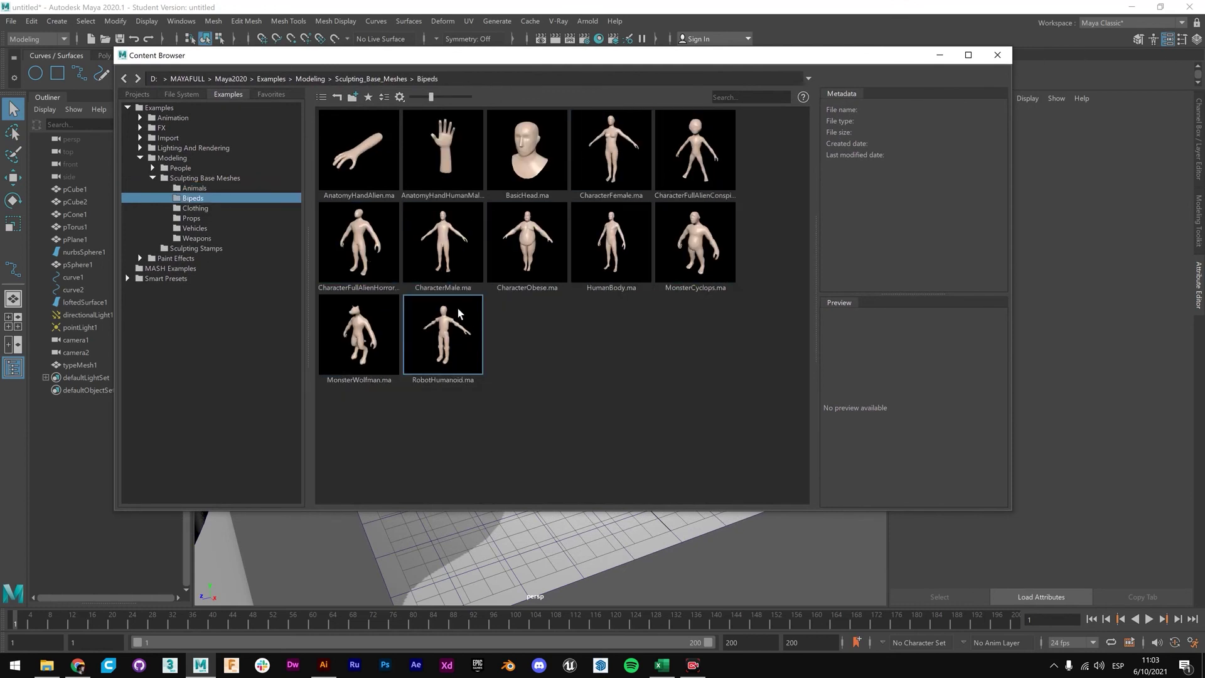
{"action": "left_click", "coordinate": [200, 214]}
{"action": "scroll", "coordinate": [473, 422], "scroll_direction": "down", "scroll_amount": 2}
{"action": "scroll", "coordinate": [486, 358], "scroll_direction": "up", "scroll_amount": 2}
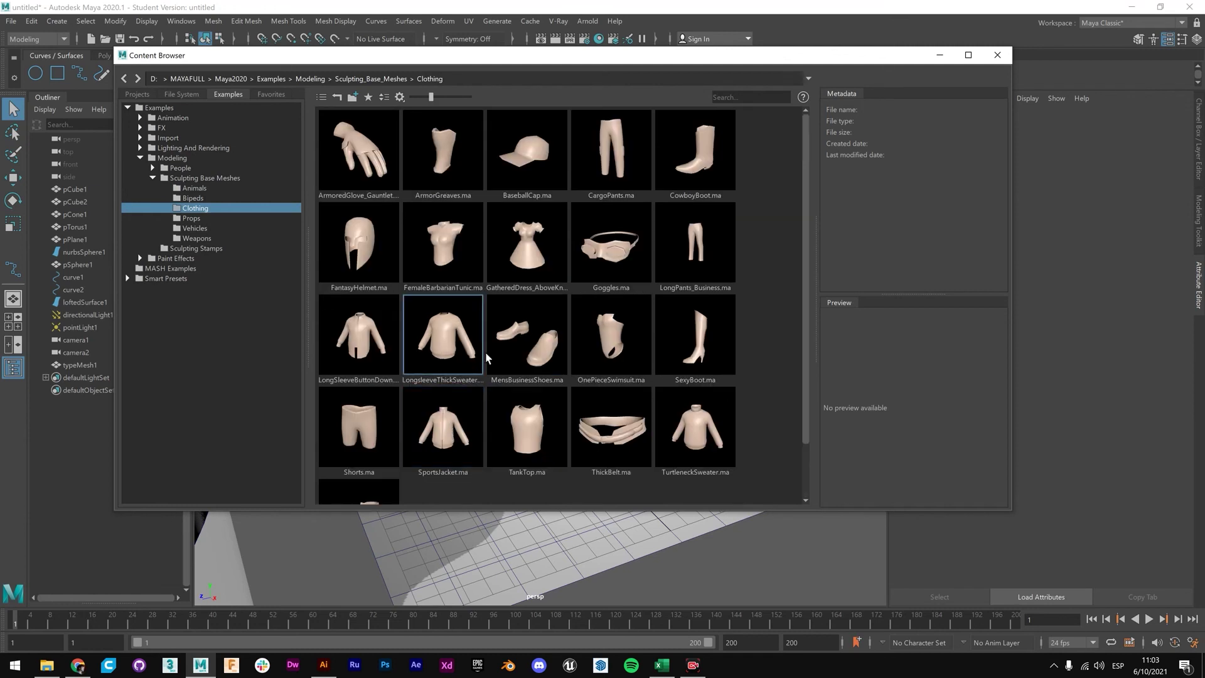
{"action": "left_click", "coordinate": [193, 229]}
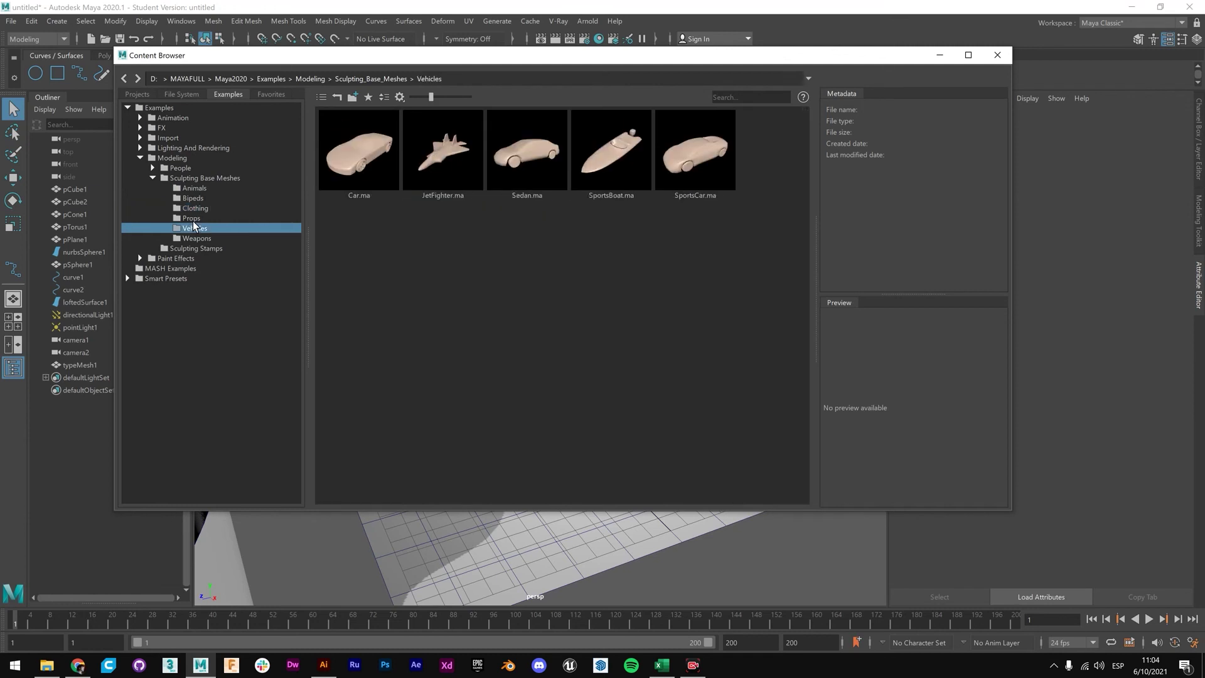
{"action": "left_click", "coordinate": [193, 219]}
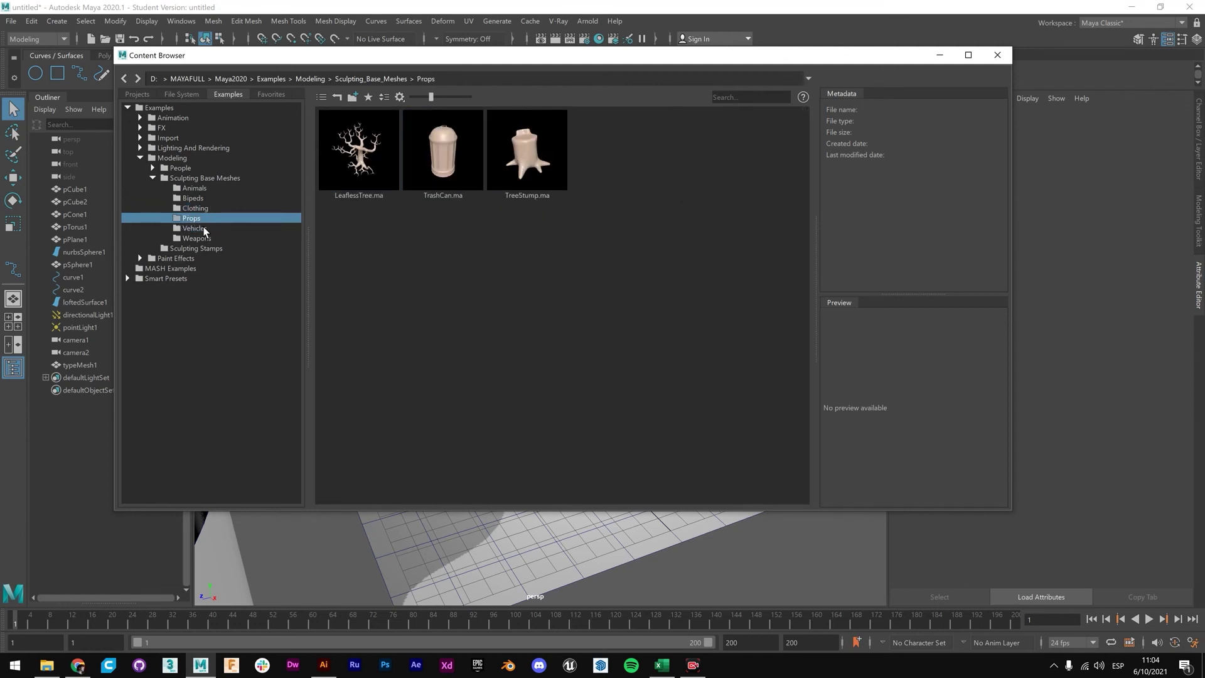
{"action": "left_click", "coordinate": [203, 228]}
{"action": "left_click", "coordinate": [195, 239]}
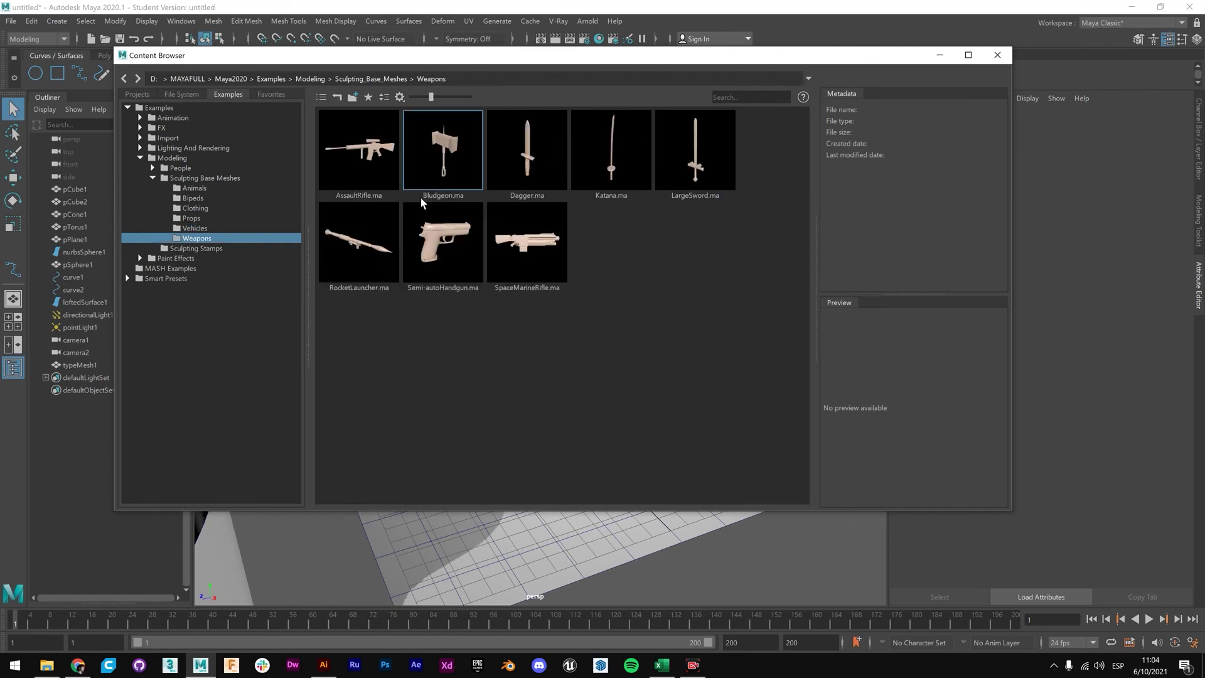
{"action": "left_click", "coordinate": [192, 189]}
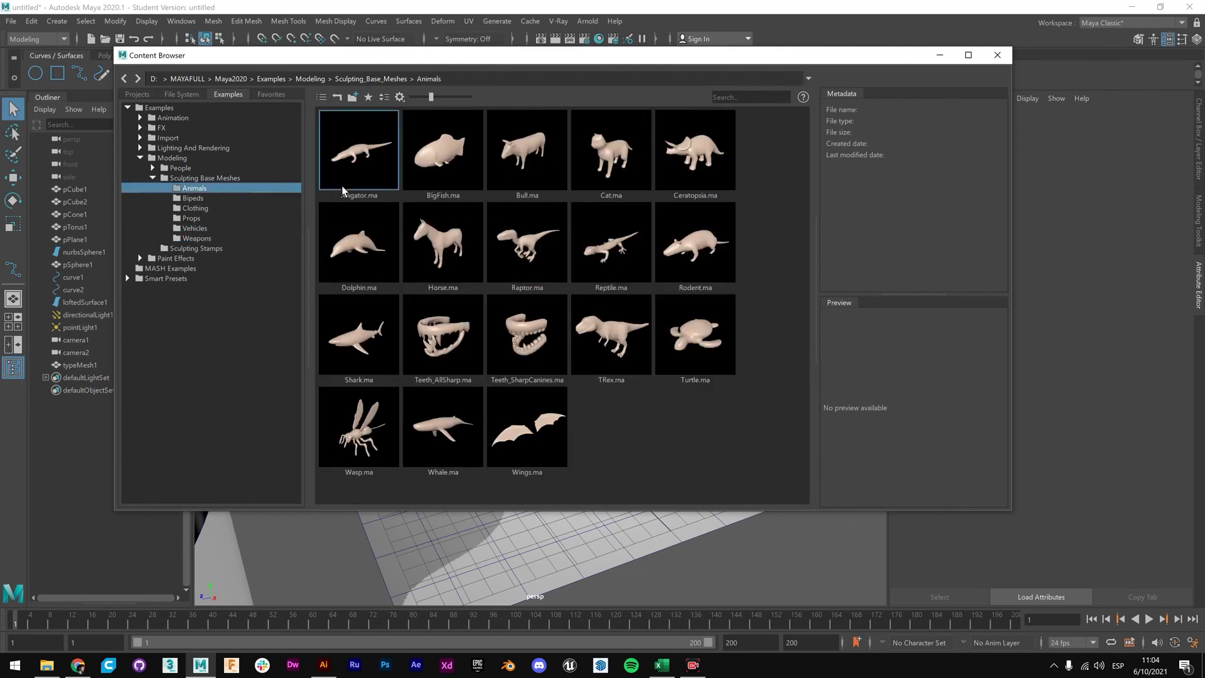
Collapse the Modeling examples and examine the Toon examples under Lighting And Rendering.
{"action": "left_click", "coordinate": [153, 179]}
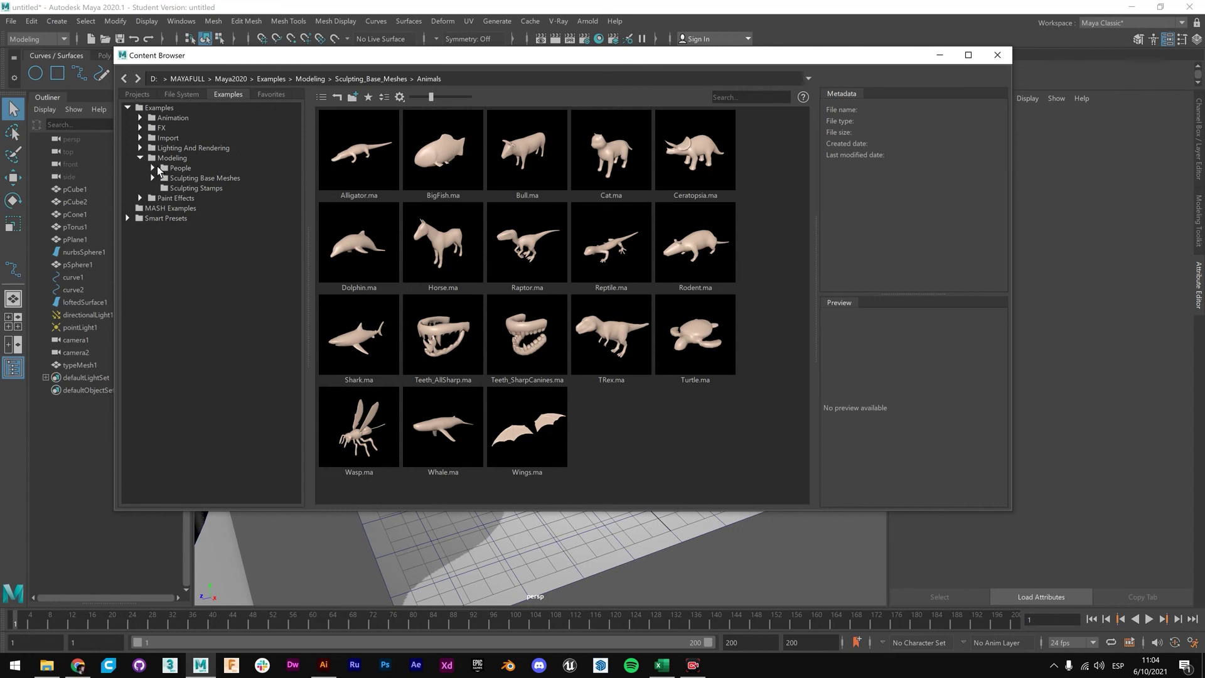
{"action": "left_click", "coordinate": [182, 159]}
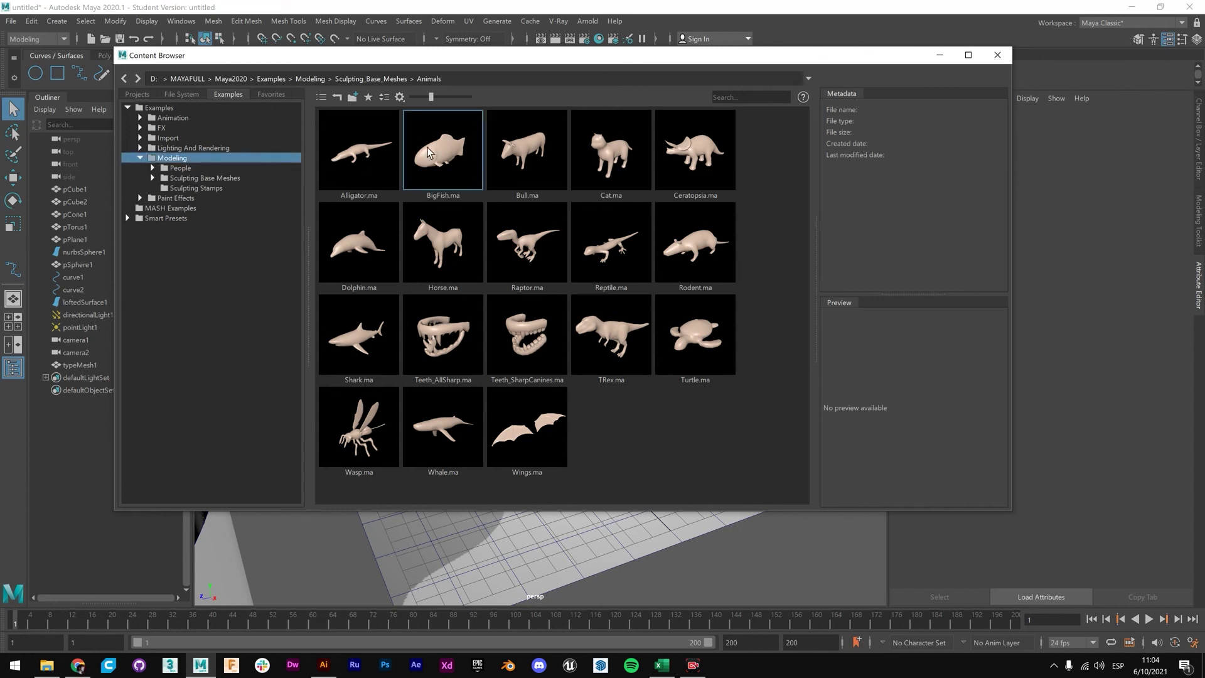
{"action": "left_click", "coordinate": [140, 158]}
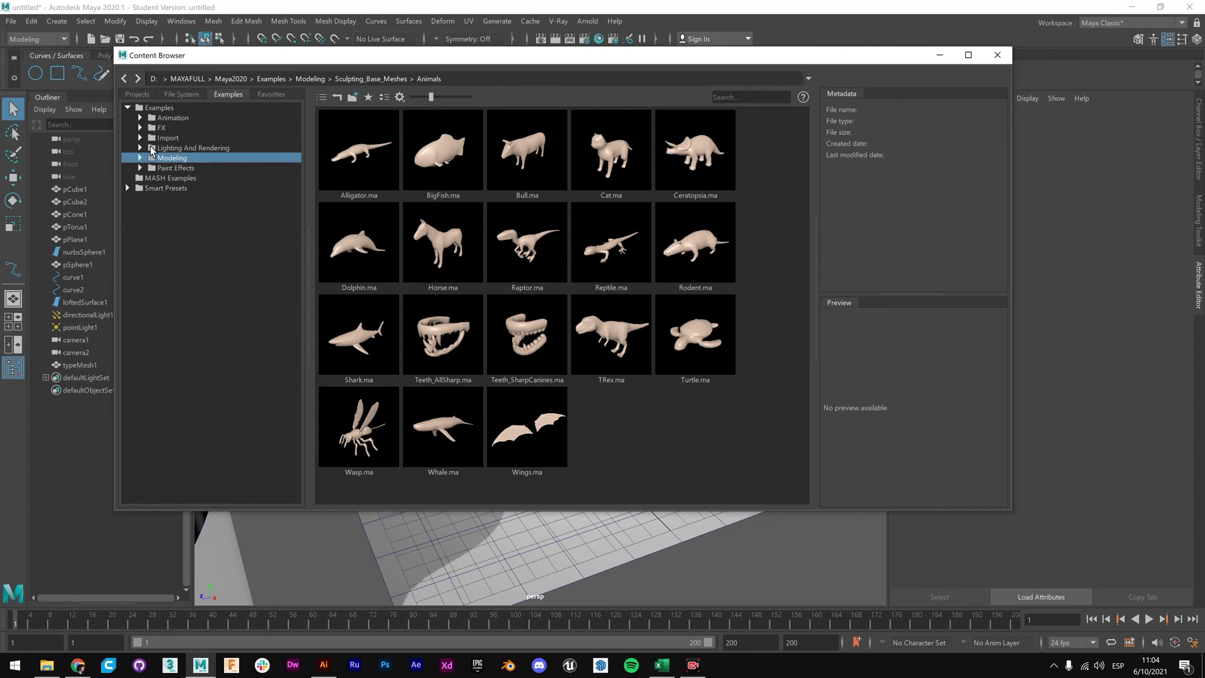
{"action": "left_click", "coordinate": [140, 148]}
{"action": "left_click", "coordinate": [178, 157]}
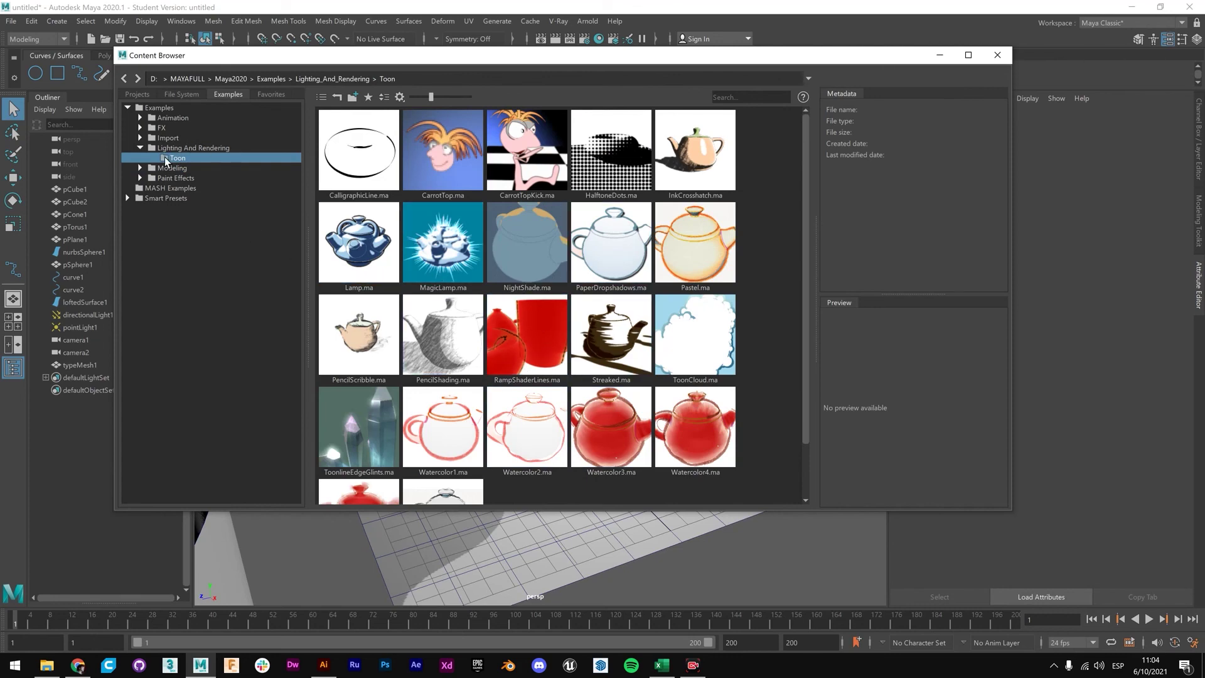
{"action": "scroll", "coordinate": [443, 332], "scroll_direction": "down", "scroll_amount": 1}
{"action": "scroll", "coordinate": [442, 333], "scroll_direction": "up", "scroll_amount": 1}
Examine the FBX motion capture examples in the Animation category.
{"action": "left_click", "coordinate": [141, 118]}
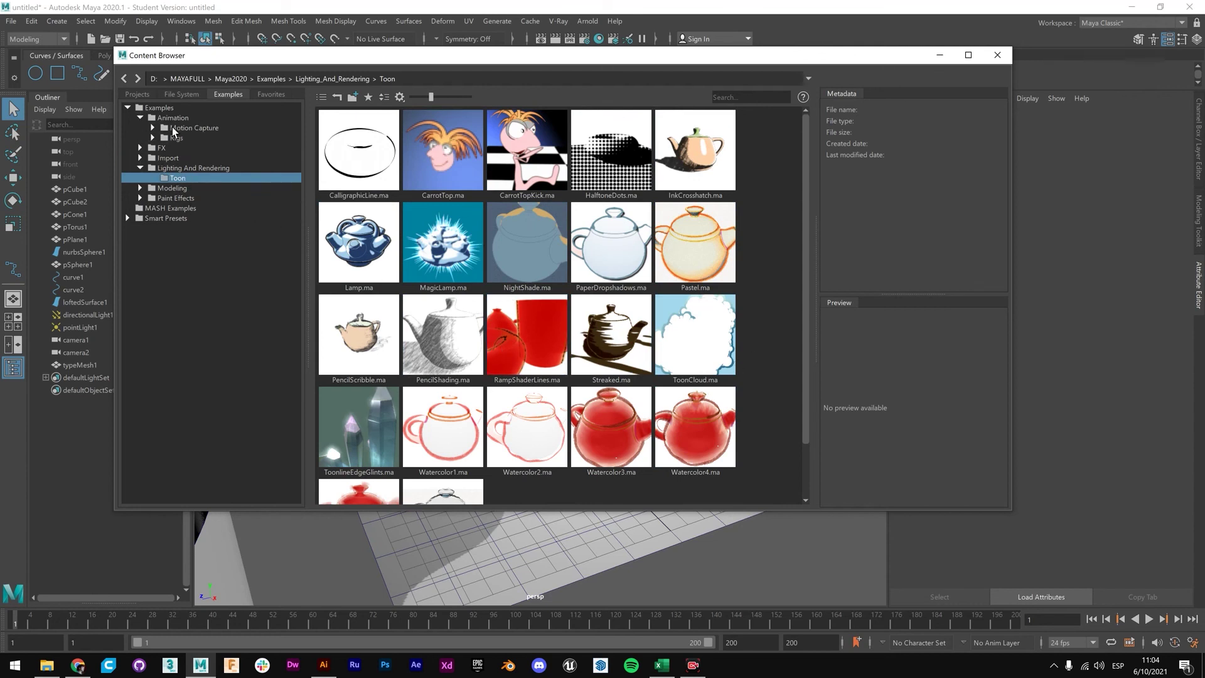
{"action": "left_click", "coordinate": [173, 130]}
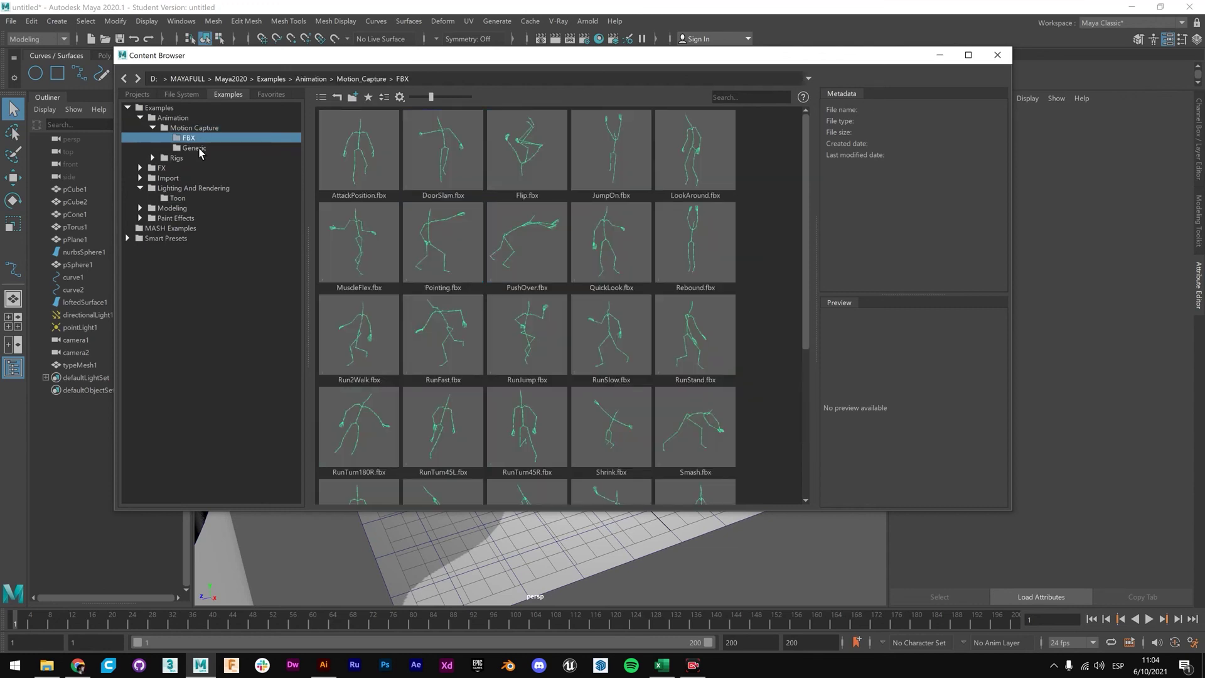
{"action": "scroll", "coordinate": [557, 308], "scroll_direction": "down", "scroll_amount": 4}
{"action": "scroll", "coordinate": [567, 317], "scroll_direction": "up", "scroll_amount": 4}
{"action": "scroll", "coordinate": [545, 385], "scroll_direction": "down", "scroll_amount": 4}
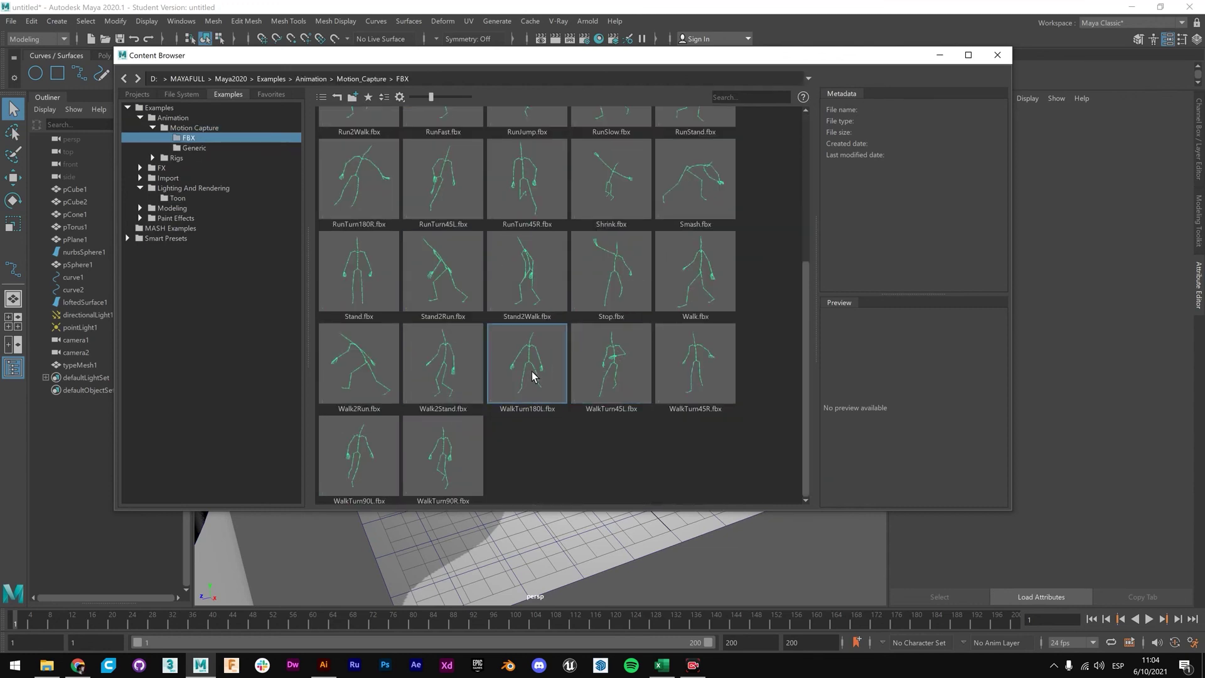
{"action": "scroll", "coordinate": [533, 377], "scroll_direction": "up", "scroll_amount": 4}
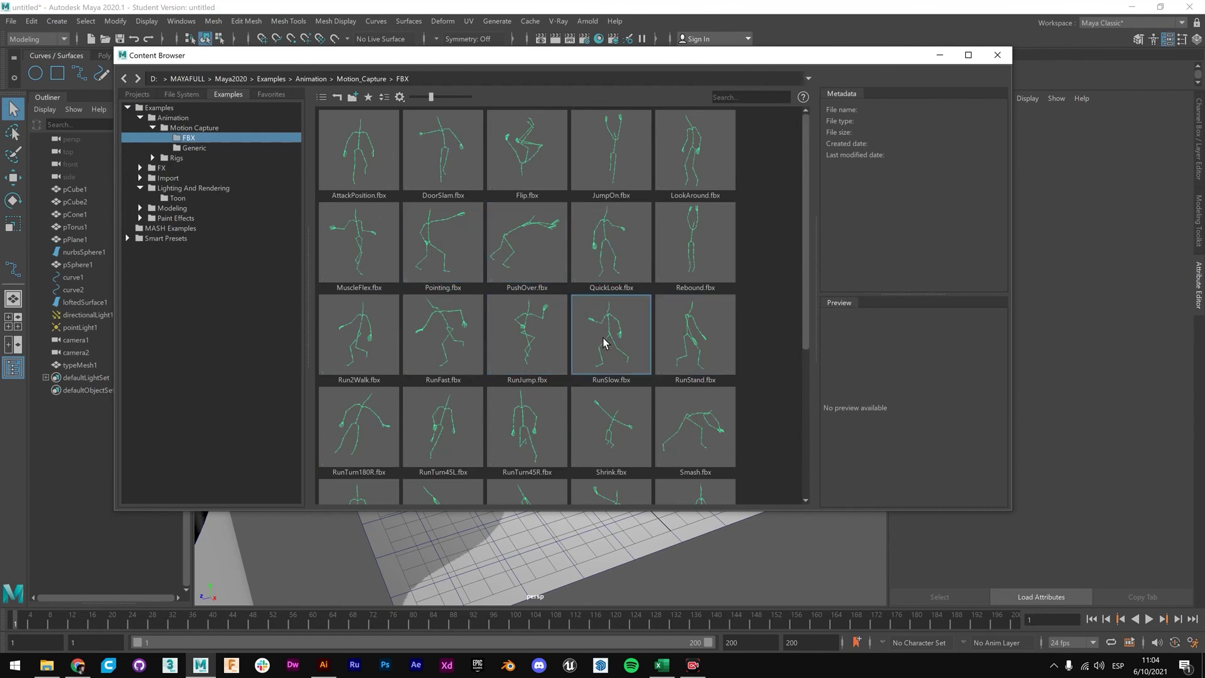
{"action": "left_click_drag", "start_coordinate": [803, 293], "coordinate": [804, 267]}
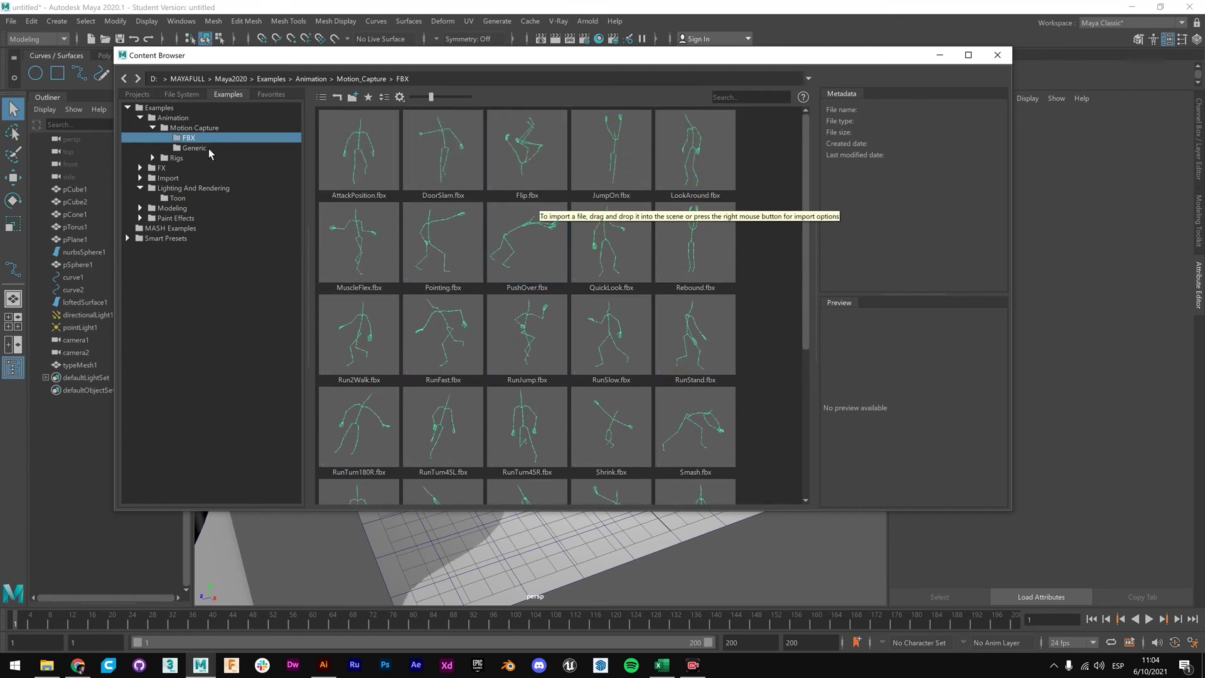
Collapse the Animation and Lighting And Rendering categories and revisit the People and Sculpting Base Meshes folders under Modeling.
{"action": "left_click", "coordinate": [152, 128]}
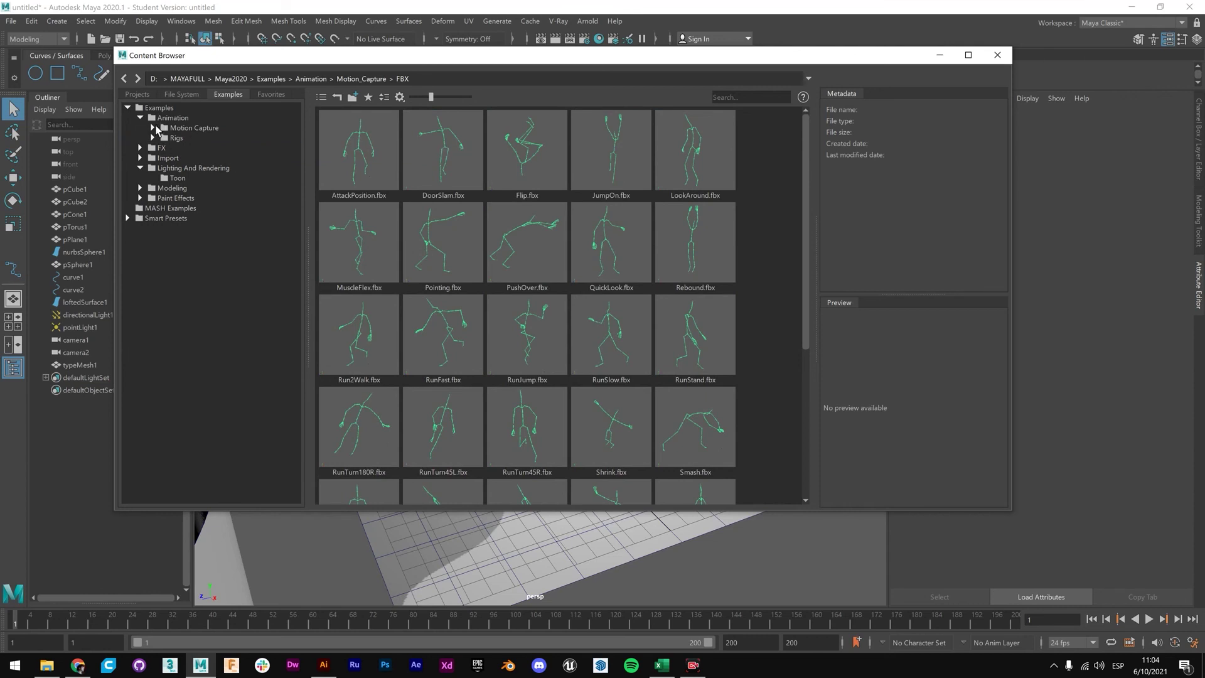
{"action": "left_click", "coordinate": [141, 119]}
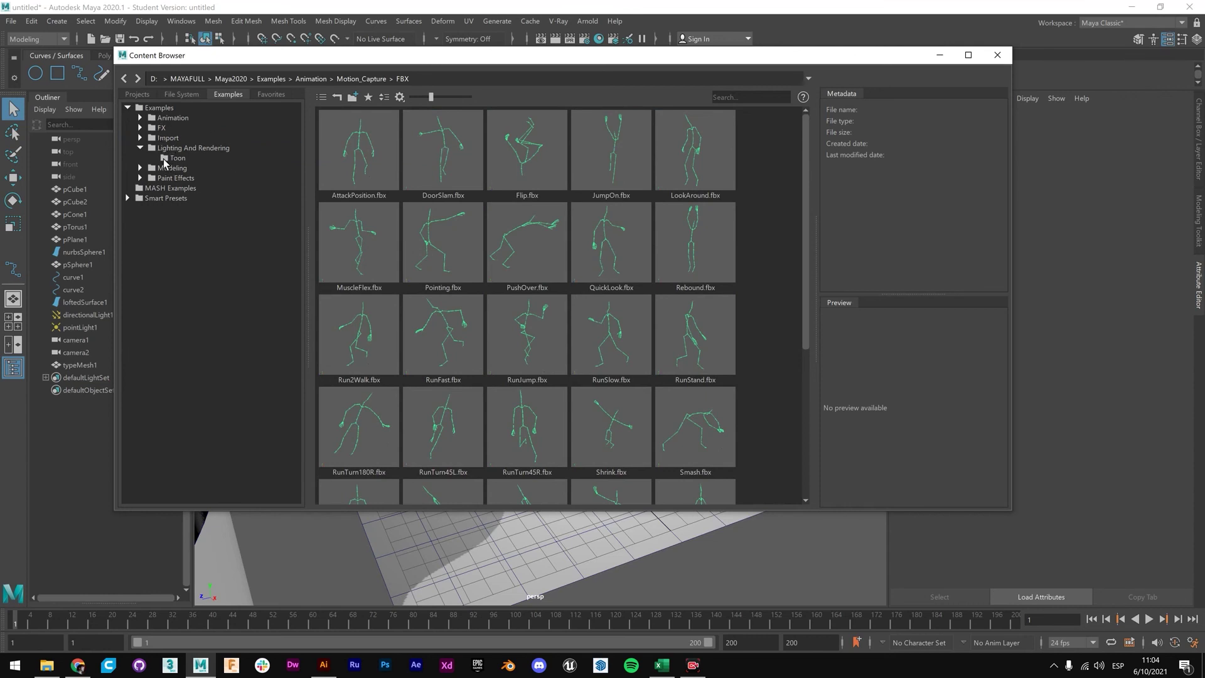
{"action": "left_click", "coordinate": [141, 150]}
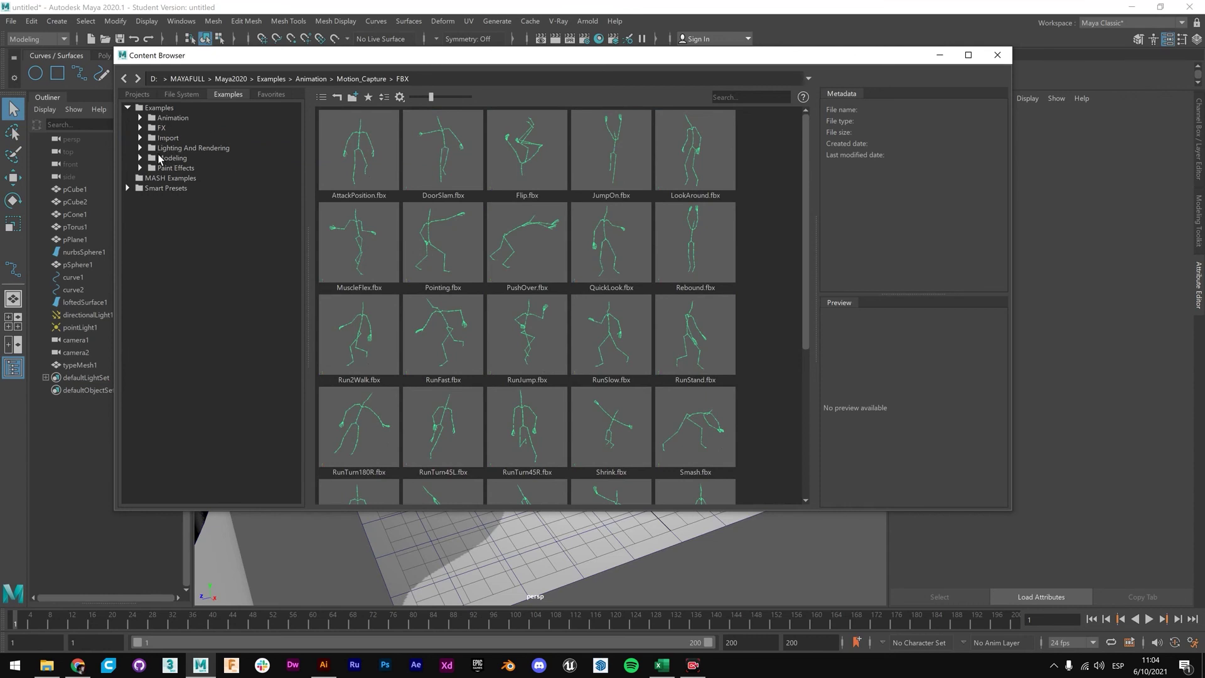
{"action": "double_click", "coordinate": [166, 158]}
{"action": "double_click", "coordinate": [175, 168]}
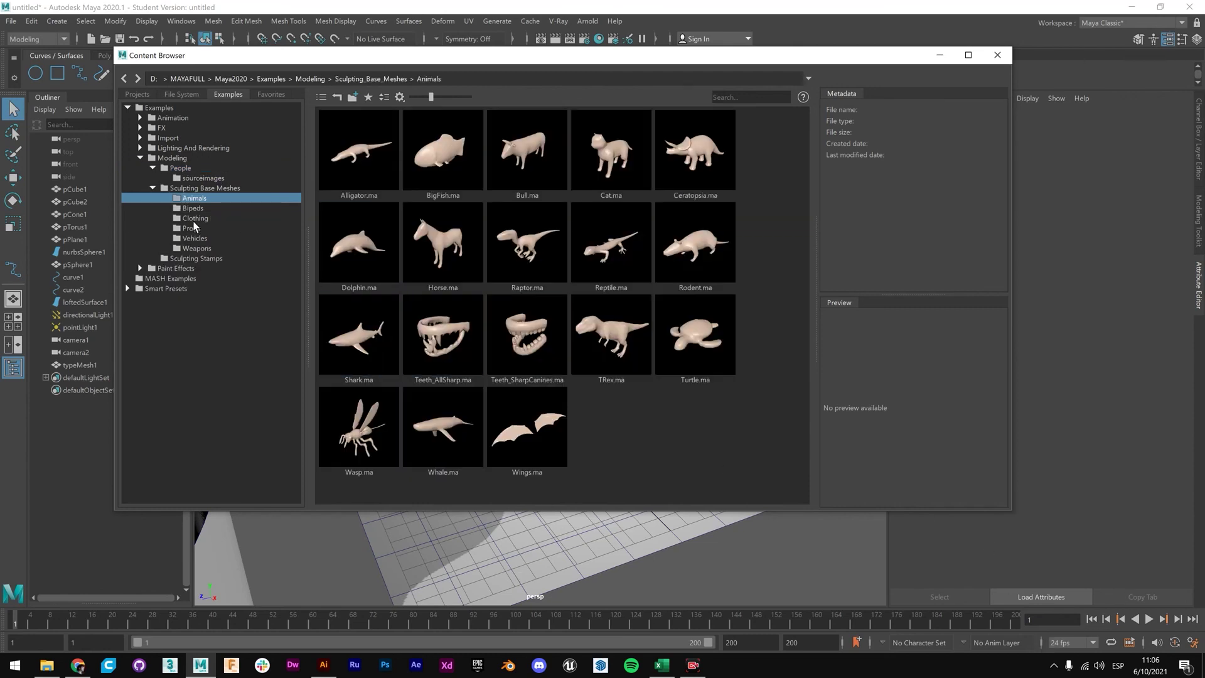
{"action": "double_click", "coordinate": [194, 189]}
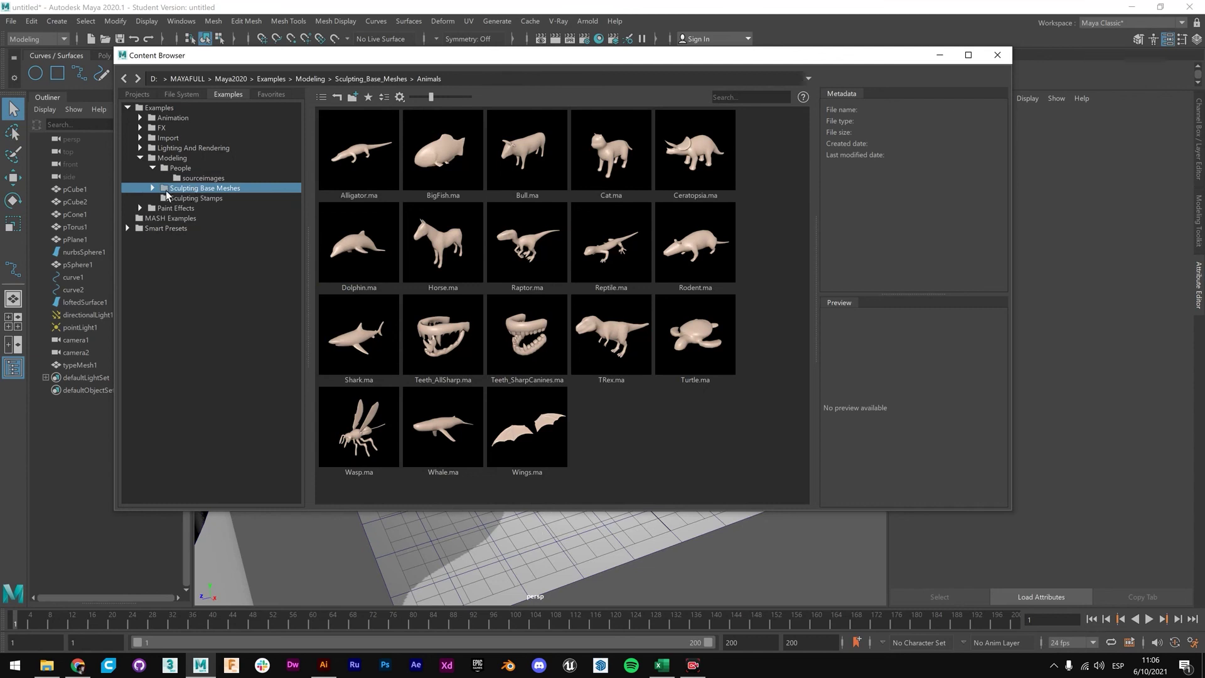
Add the CharacterFullAlienHorrorStyle mesh from the Bipeds folder of Sculpting Base Meshes to the scene.
{"action": "left_click", "coordinate": [153, 188]}
{"action": "left_click", "coordinate": [193, 198]}
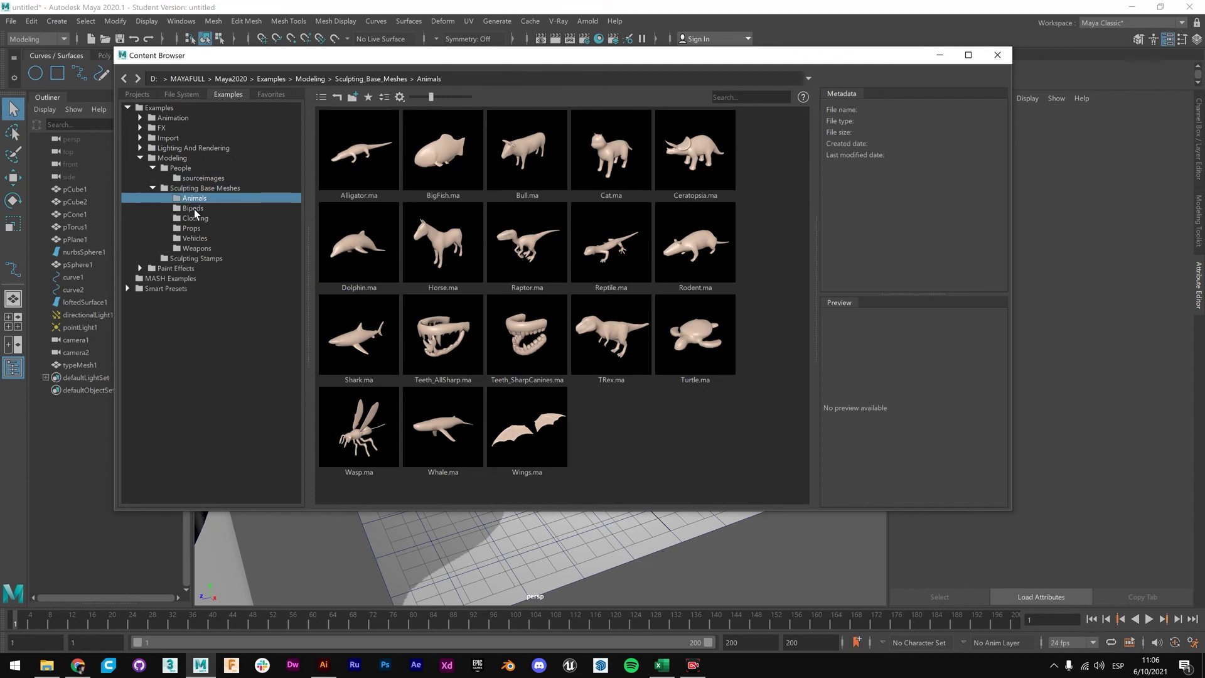
{"action": "left_click", "coordinate": [193, 208]}
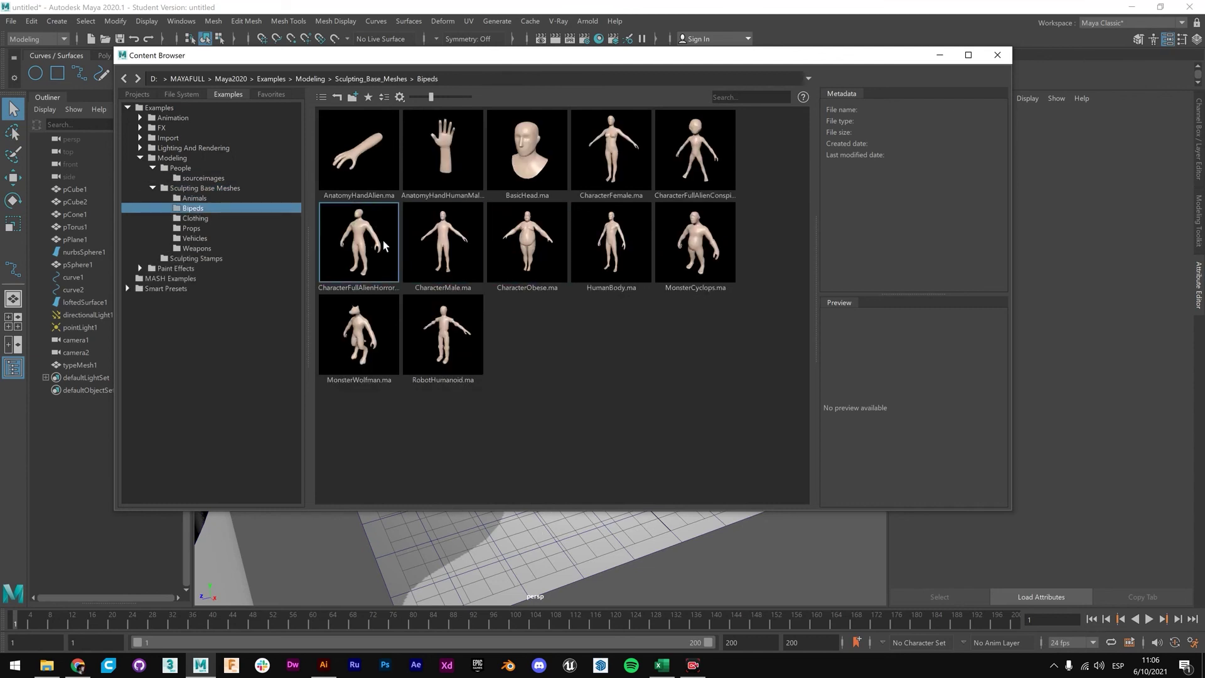
{"action": "left_click_drag", "start_coordinate": [248, 60], "coordinate": [851, 147]}
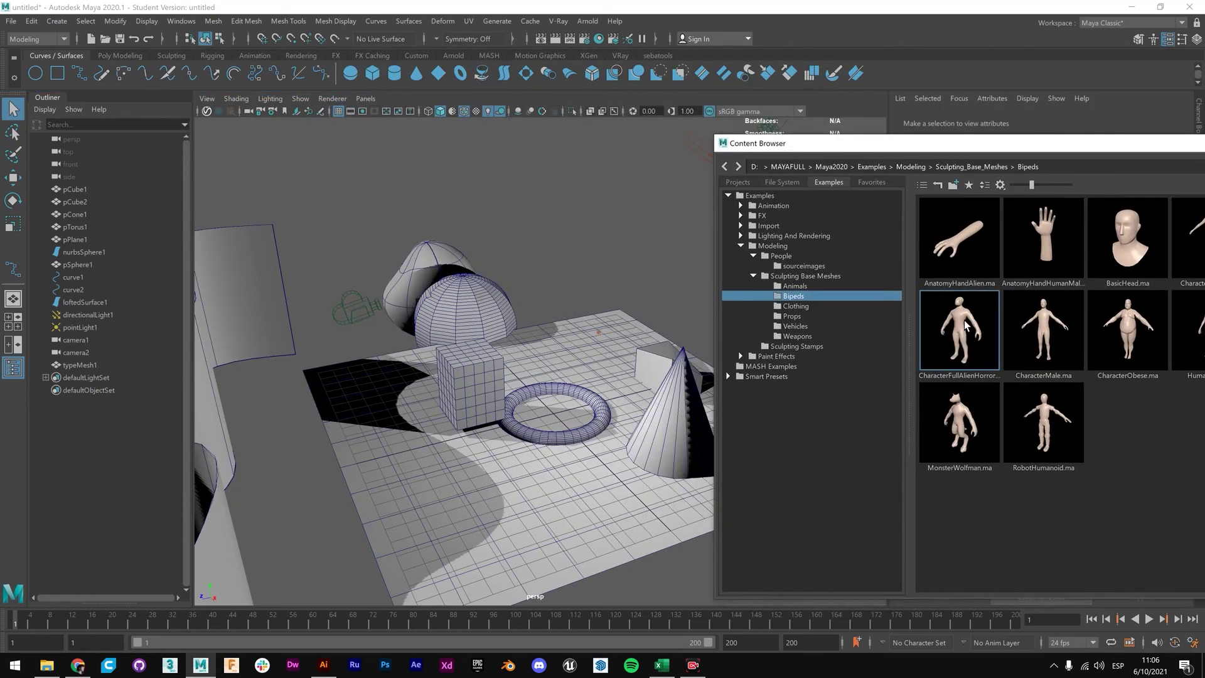
{"action": "left_click_drag", "start_coordinate": [920, 297], "coordinate": [581, 323]}
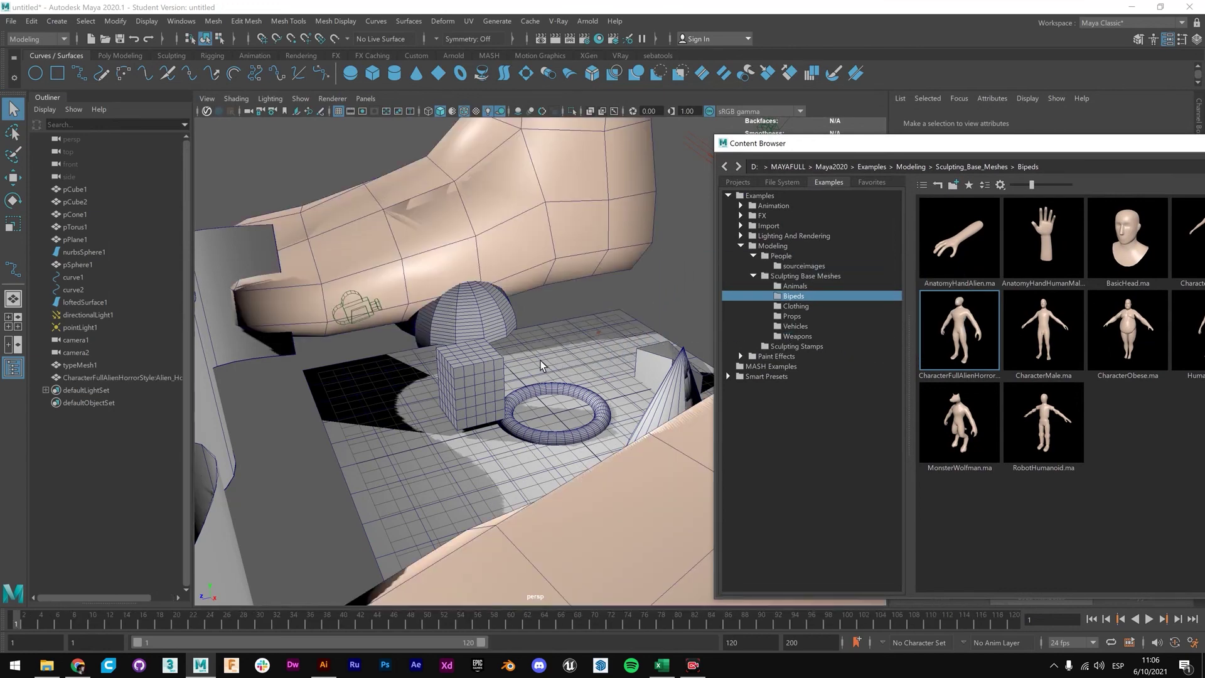
Examine the size of the imported alien's feet against the primitives on the plane.
{"action": "scroll", "coordinate": [500, 408], "scroll_direction": "down", "scroll_amount": 10}
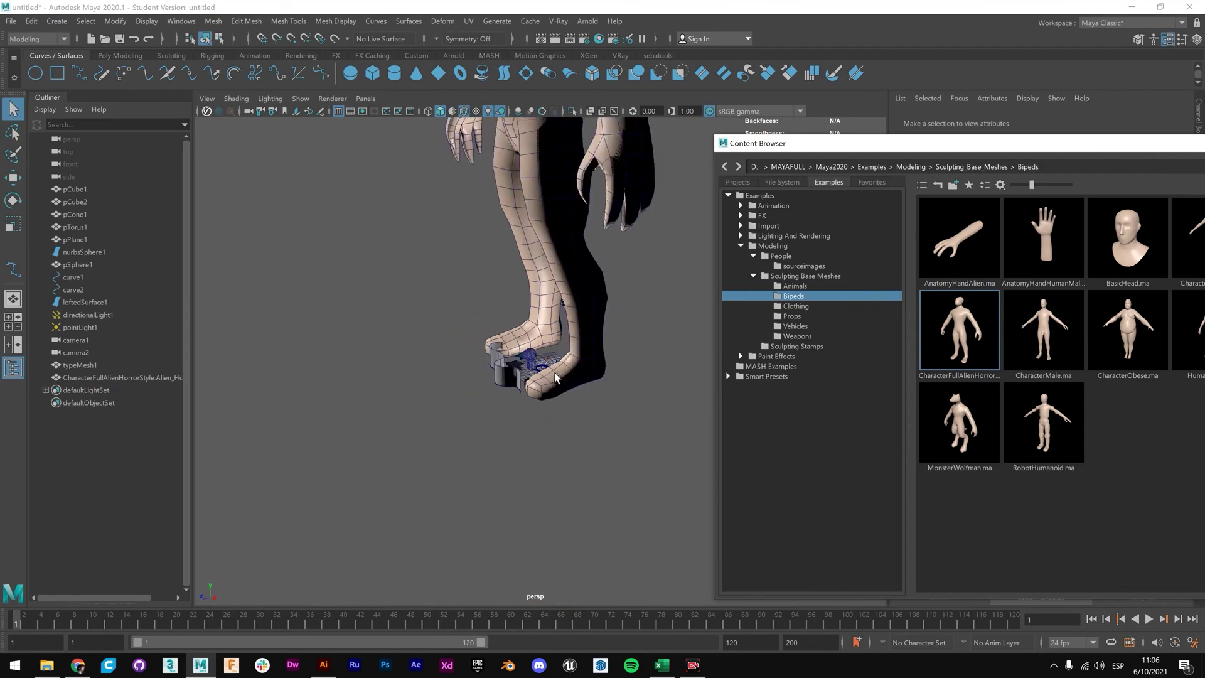
{"action": "left_click_drag", "start_coordinate": [539, 366], "coordinate": [485, 367], "text": "alt"}
{"action": "scroll", "coordinate": [485, 367], "scroll_direction": "up", "scroll_amount": 4}
{"action": "scroll", "coordinate": [492, 371], "scroll_direction": "down", "scroll_amount": 4}
{"action": "scroll", "coordinate": [492, 371], "scroll_direction": "up", "scroll_amount": 5}
{"action": "middle_click_drag", "start_coordinate": [460, 389], "coordinate": [672, 328], "text": "alt"}
{"action": "mouse_move", "coordinate": [671, 327]}
{"action": "left_mouse_down", "text": "alt"}
{"action": "mouse_move", "coordinate": [664, 301]}
{"action": "mouse_move", "coordinate": [655, 328]}
{"action": "left_mouse_up", "text": "alt"}
{"action": "scroll", "coordinate": [656, 328], "scroll_direction": "up", "scroll_amount": 10}
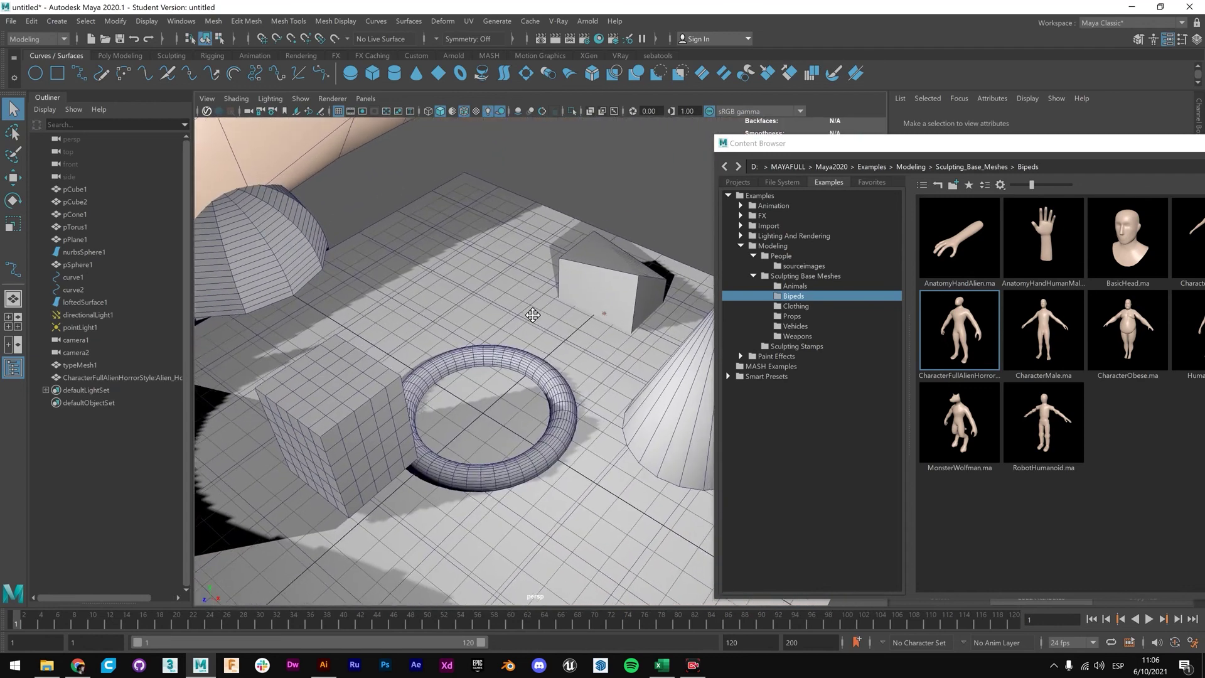
{"action": "scroll", "coordinate": [471, 408], "scroll_direction": "down", "scroll_amount": 5}
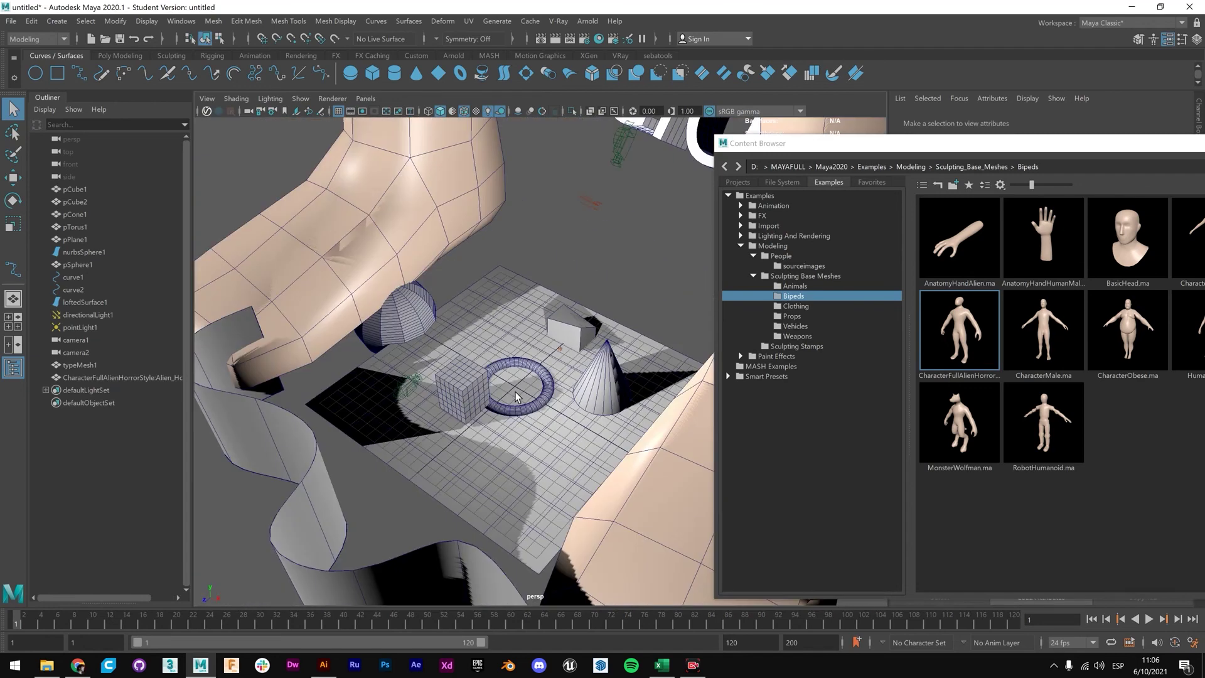
{"action": "scroll", "coordinate": [515, 397], "scroll_direction": "down", "scroll_amount": 3}
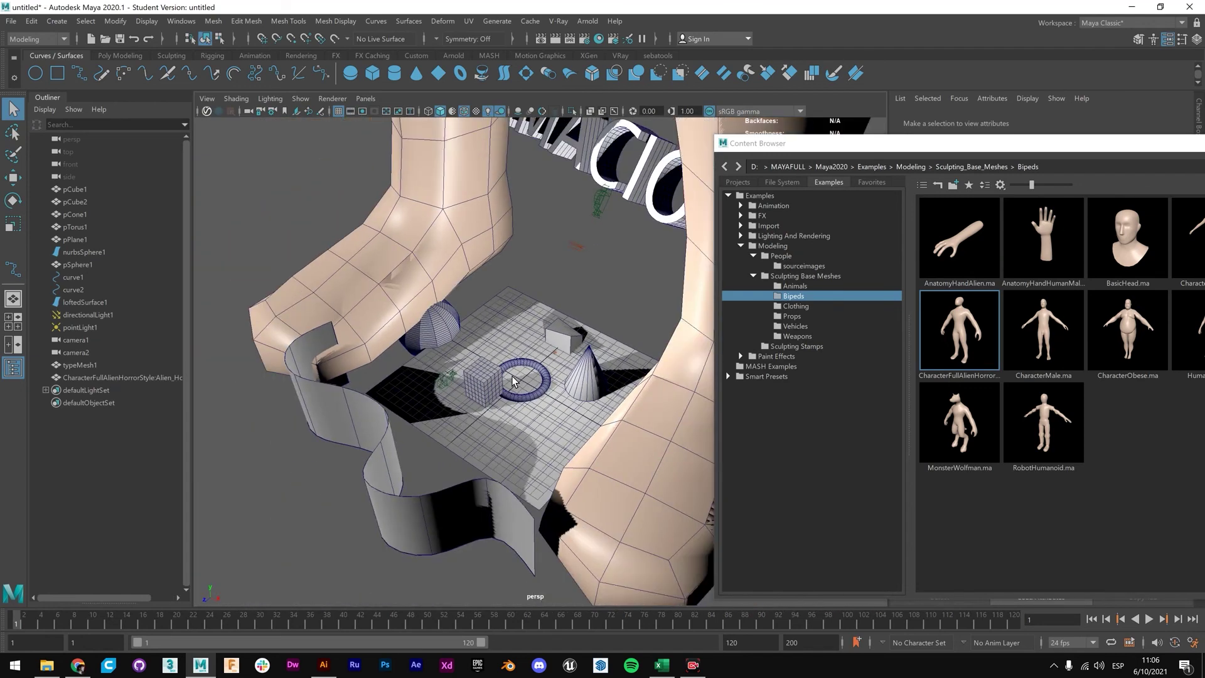
{"action": "scroll", "coordinate": [509, 375], "scroll_direction": "up", "scroll_amount": 5}
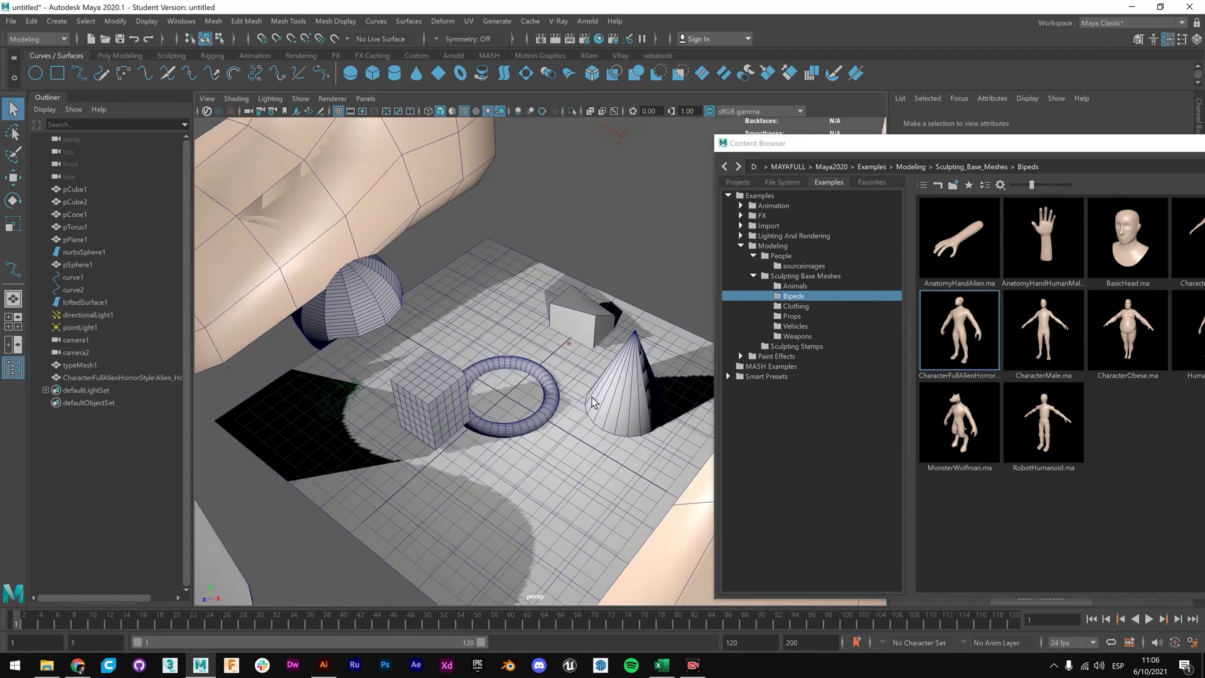
Examine the alien's full body from the front and the side.
{"action": "scroll", "coordinate": [592, 401], "scroll_direction": "down", "scroll_amount": 3}
{"action": "left_click_drag", "start_coordinate": [465, 507], "coordinate": [500, 443], "text": "alt"}
{"action": "scroll", "coordinate": [562, 325], "scroll_direction": "down", "scroll_amount": 3}
{"action": "left_click_drag", "start_coordinate": [562, 325], "coordinate": [537, 387], "text": "alt"}
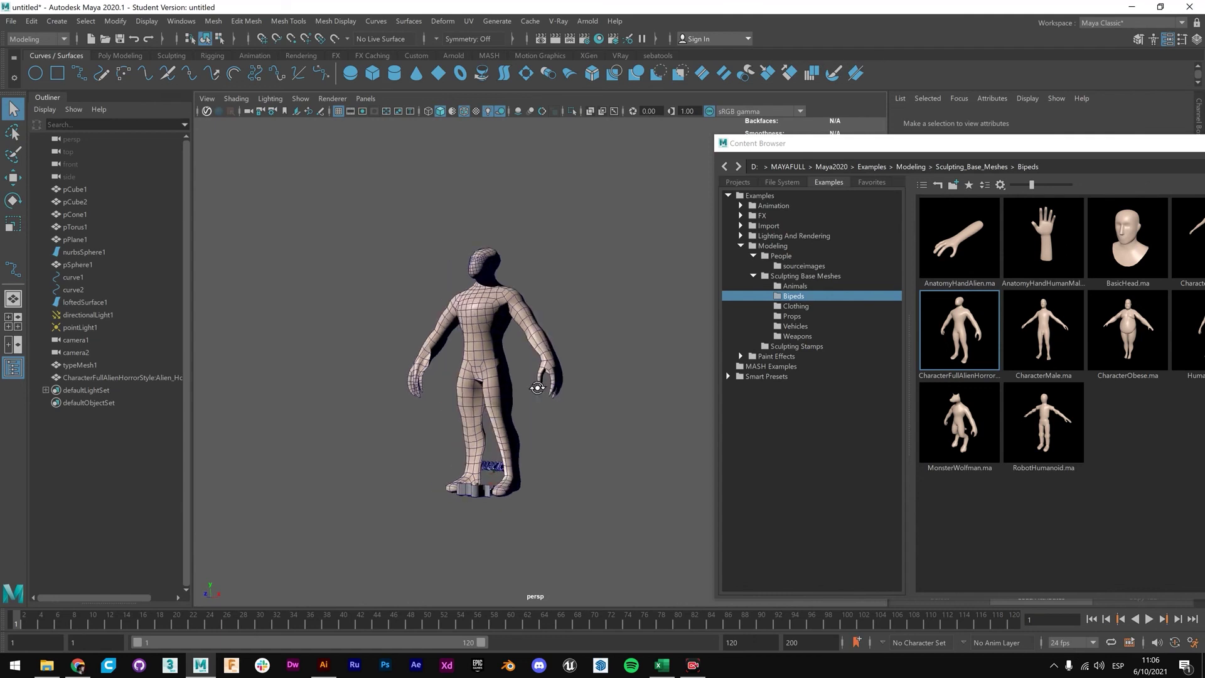
{"action": "scroll", "coordinate": [502, 352], "scroll_direction": "up", "scroll_amount": 6}
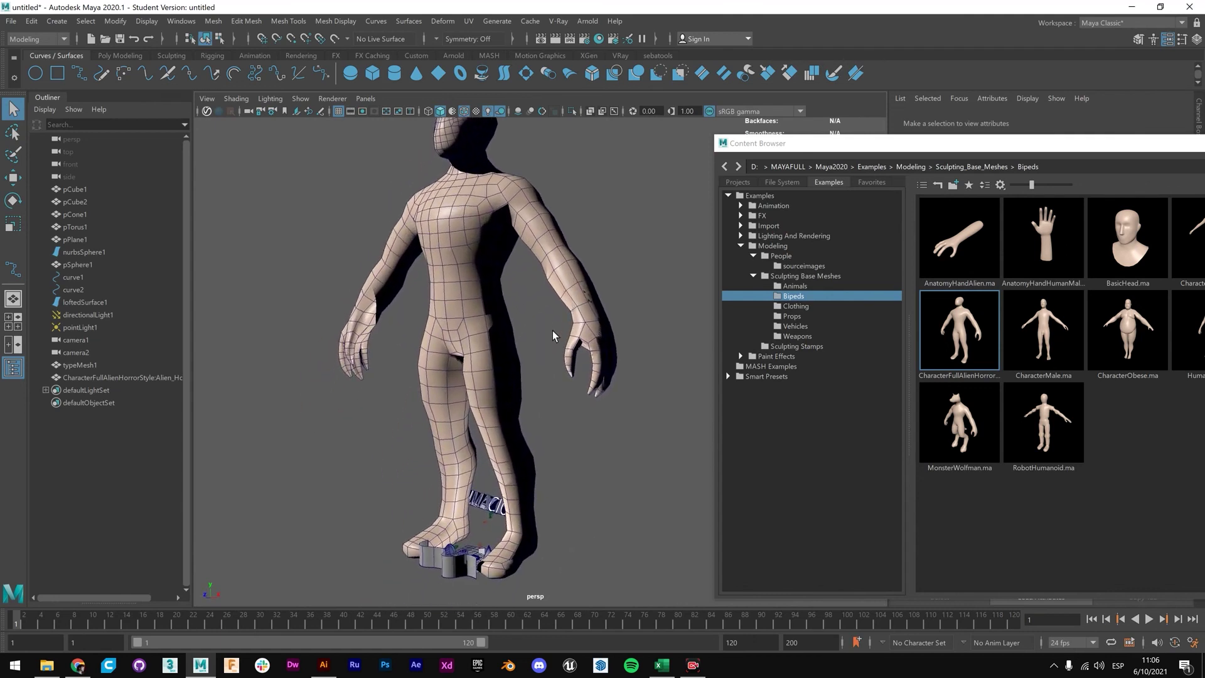
{"action": "scroll", "coordinate": [462, 385], "scroll_direction": "down", "scroll_amount": 3}
{"action": "left_click_drag", "start_coordinate": [462, 384], "coordinate": [538, 497], "text": "alt"}
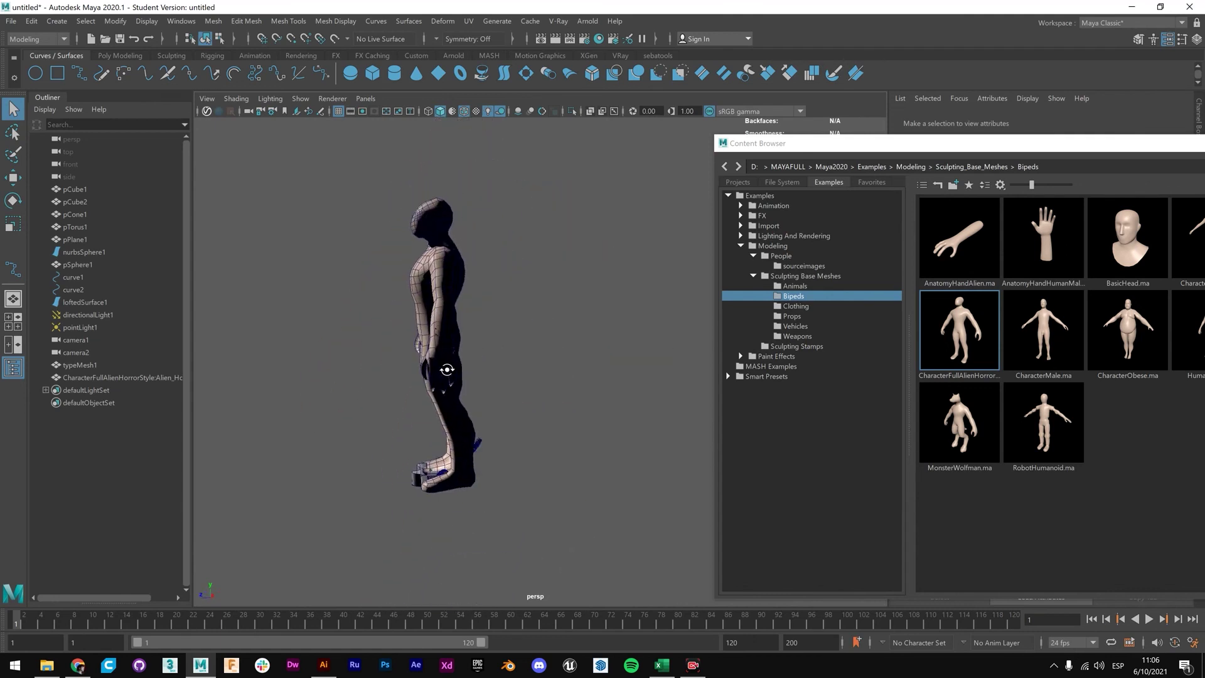
{"action": "left_click_drag", "start_coordinate": [539, 338], "coordinate": [524, 344], "text": "alt"}
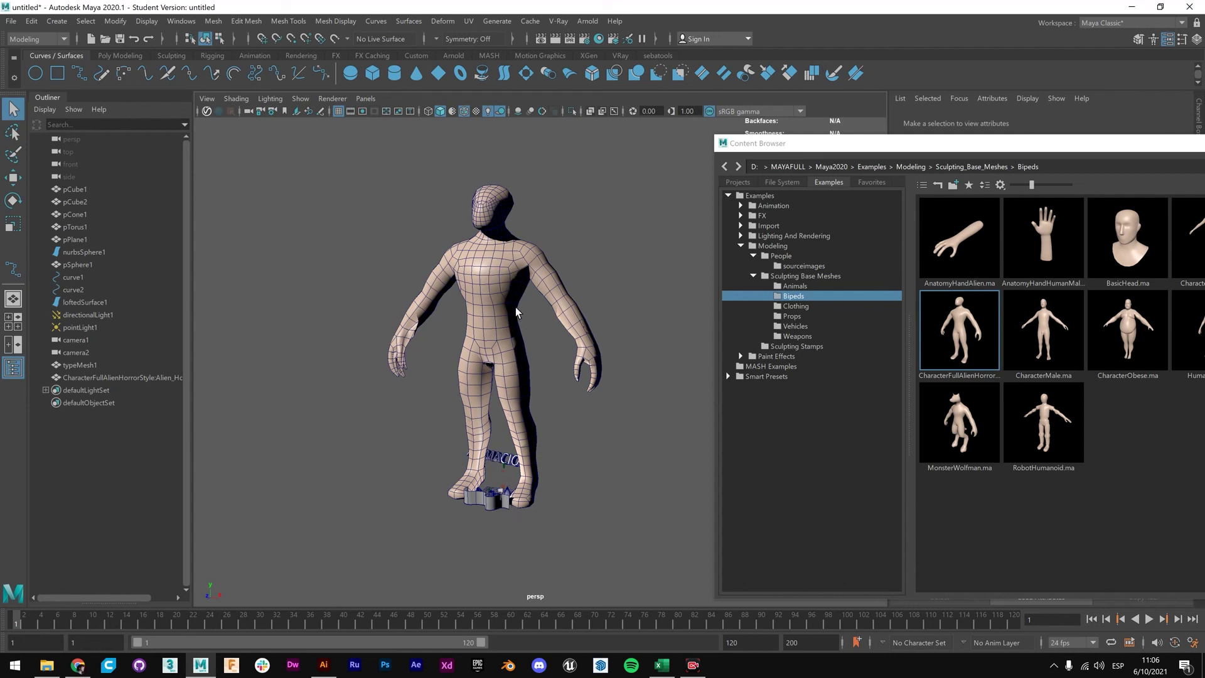
Select the alien mesh and compare its scale with the torus, cube, cone and curved surface at its feet.
{"action": "left_click", "coordinate": [531, 258]}
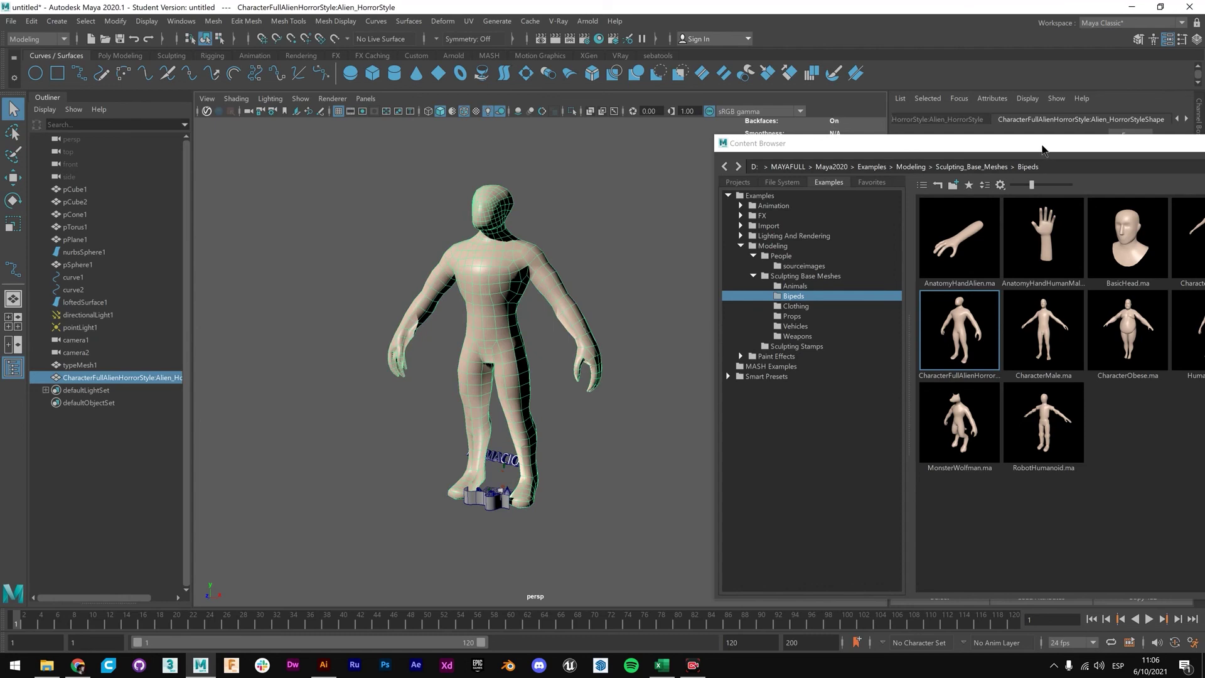
{"action": "scroll", "coordinate": [526, 480], "scroll_direction": "up", "scroll_amount": 5}
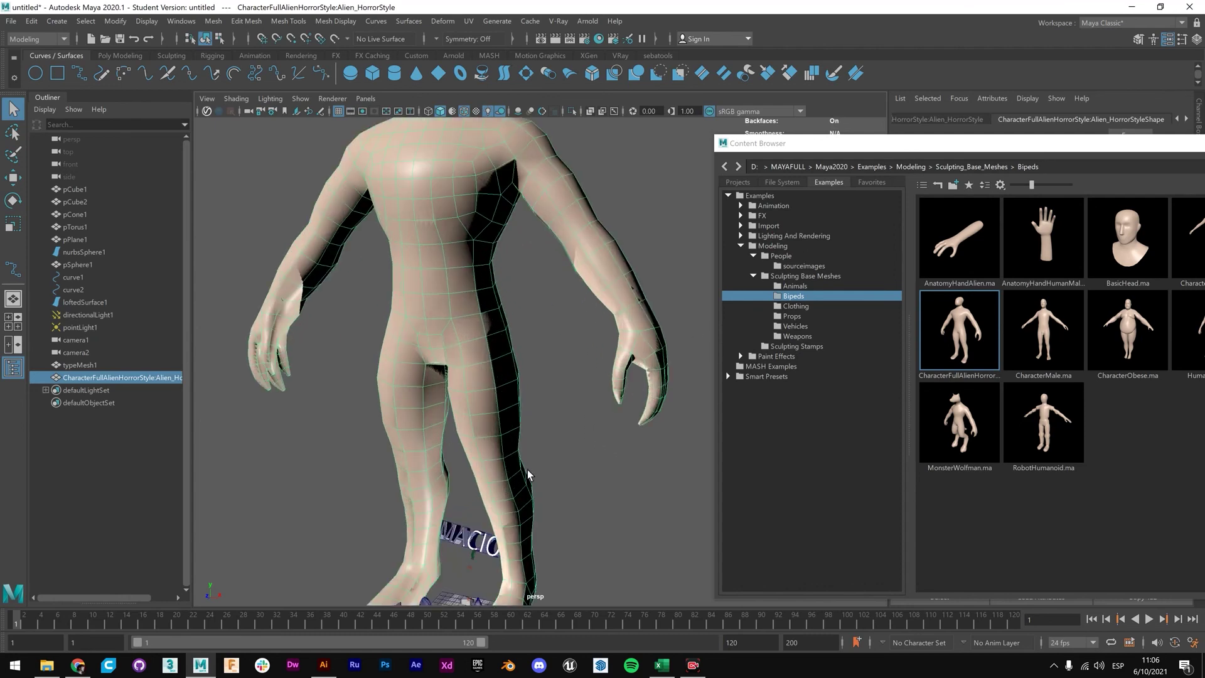
{"action": "left_click_drag", "start_coordinate": [558, 488], "coordinate": [571, 487], "text": "alt"}
{"action": "middle_click_drag", "start_coordinate": [570, 487], "coordinate": [556, 356], "text": "alt"}
{"action": "left_click_drag", "start_coordinate": [557, 356], "coordinate": [514, 409], "text": "alt"}
{"action": "scroll", "coordinate": [514, 409], "scroll_direction": "up", "scroll_amount": 10}
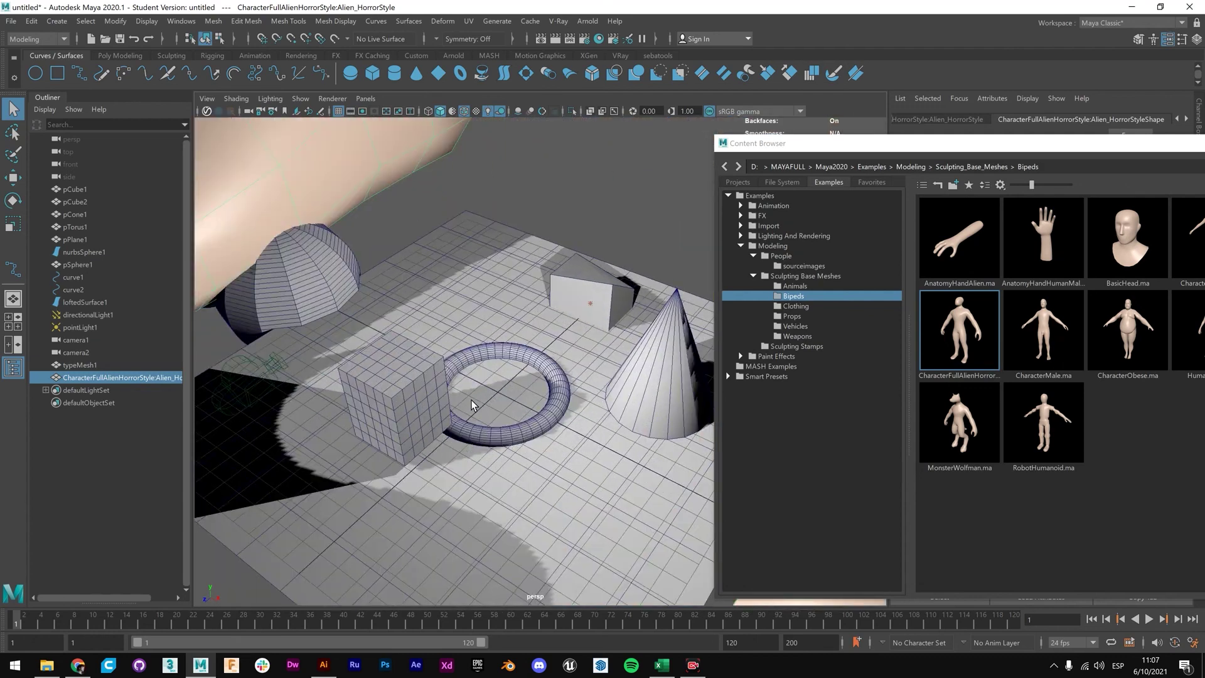
{"action": "scroll", "coordinate": [441, 399], "scroll_direction": "down", "scroll_amount": 10}
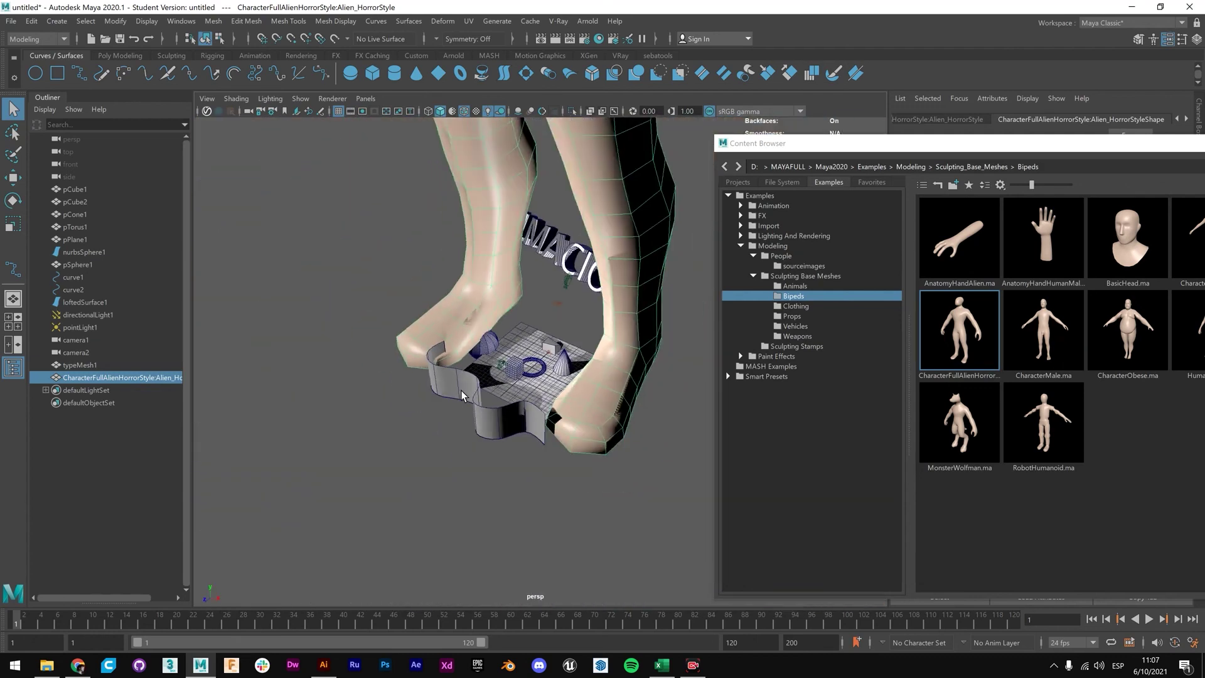
{"action": "scroll", "coordinate": [541, 339], "scroll_direction": "up", "scroll_amount": 8}
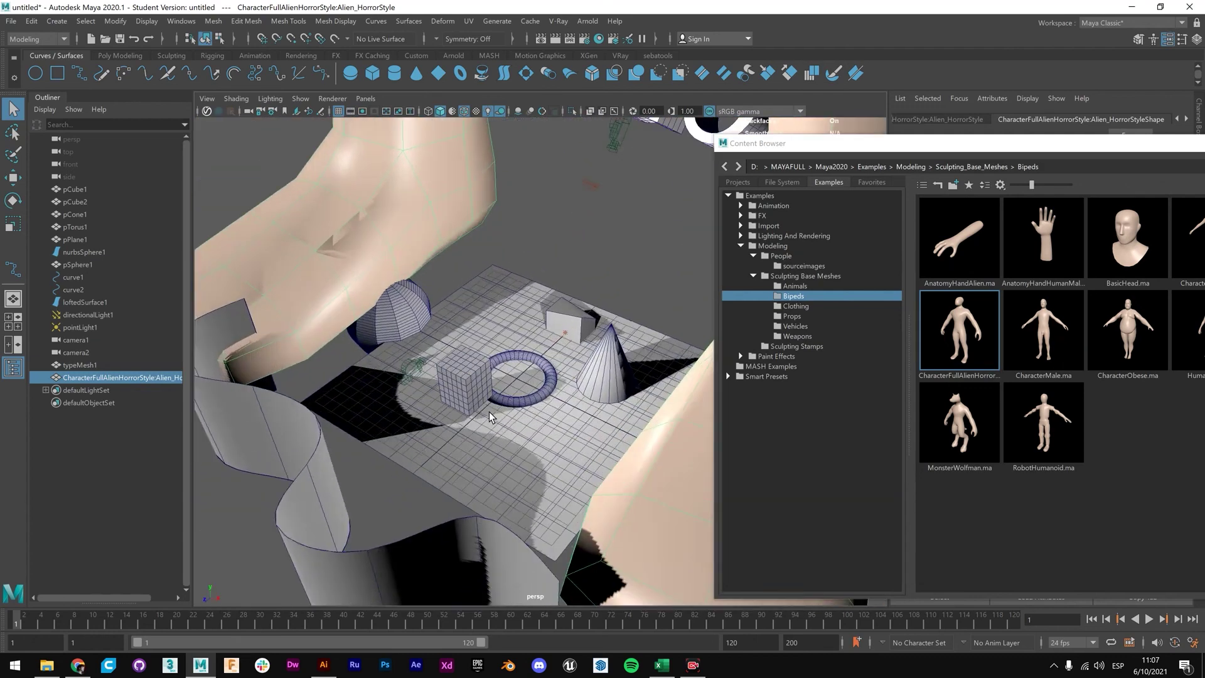
{"action": "scroll", "coordinate": [558, 344], "scroll_direction": "down", "scroll_amount": 8}
{"action": "left_click_drag", "start_coordinate": [559, 343], "coordinate": [478, 500], "text": "alt"}
{"action": "scroll", "coordinate": [471, 455], "scroll_direction": "up", "scroll_amount": 5}
{"action": "scroll", "coordinate": [522, 434], "scroll_direction": "down", "scroll_amount": 5}
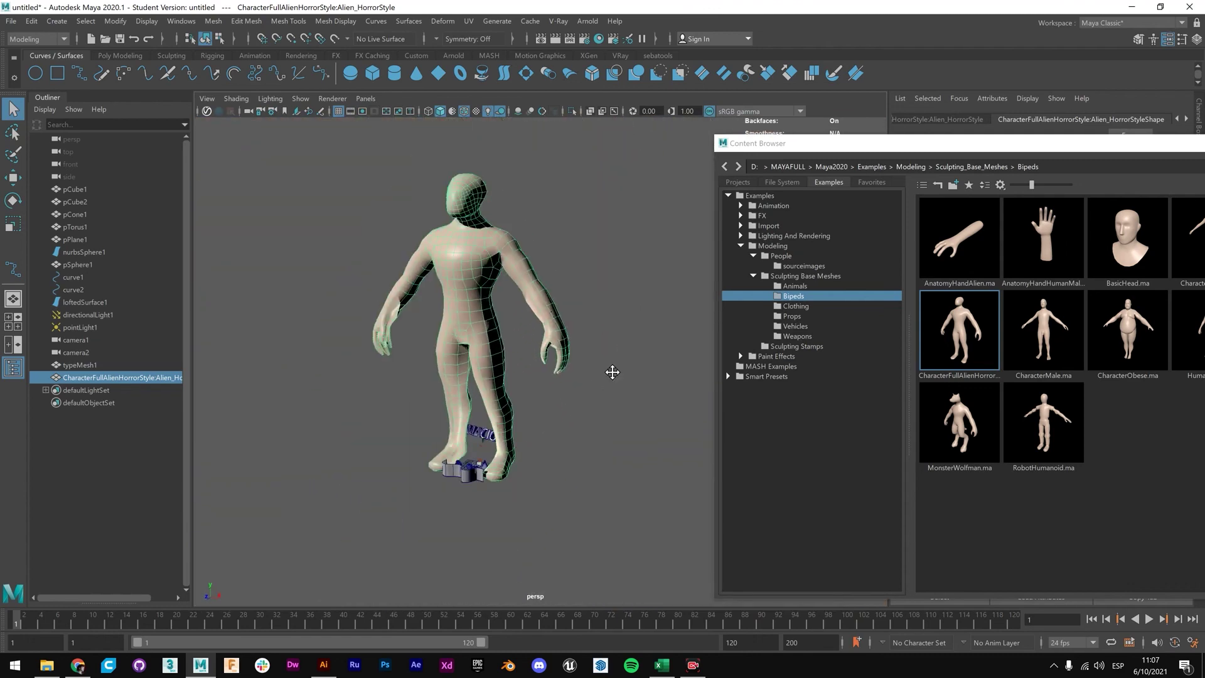
Examine the selected alien's body and legs together with the 3D text between its feet.
{"action": "left_click_drag", "start_coordinate": [613, 372], "coordinate": [555, 450], "text": "alt"}
{"action": "scroll", "coordinate": [555, 449], "scroll_direction": "up", "scroll_amount": 5}
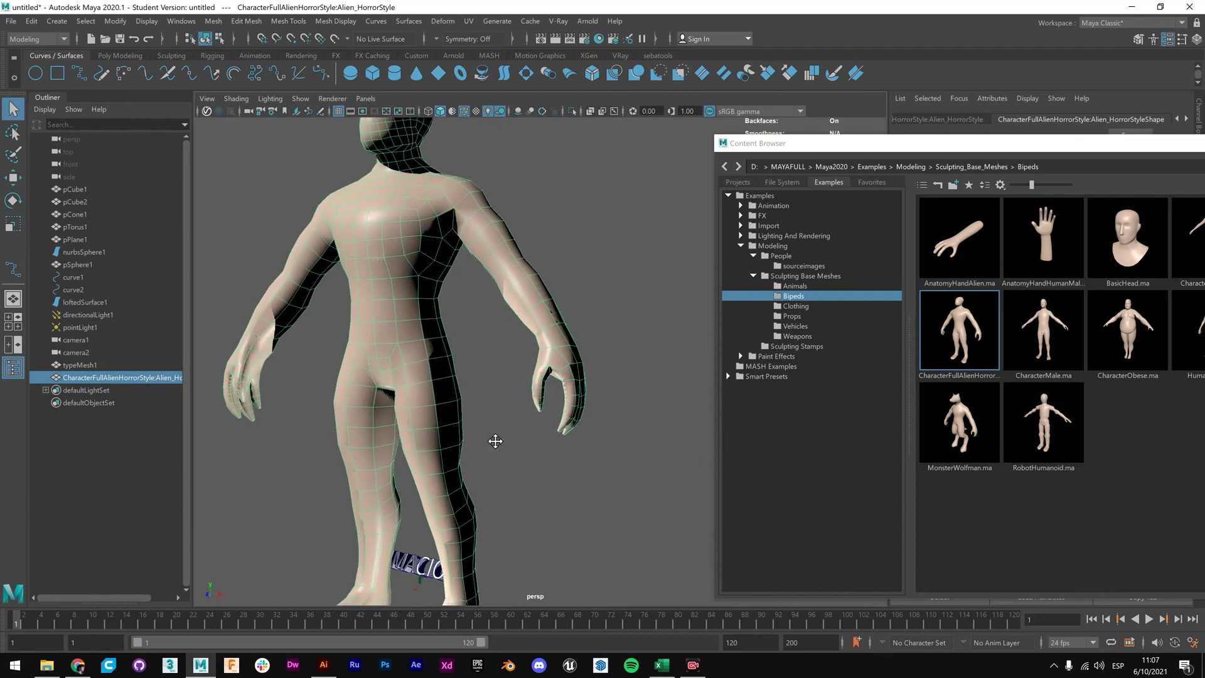
{"action": "scroll", "coordinate": [526, 422], "scroll_direction": "down", "scroll_amount": 2}
{"action": "left_click_drag", "start_coordinate": [650, 381], "coordinate": [662, 375], "text": "alt"}
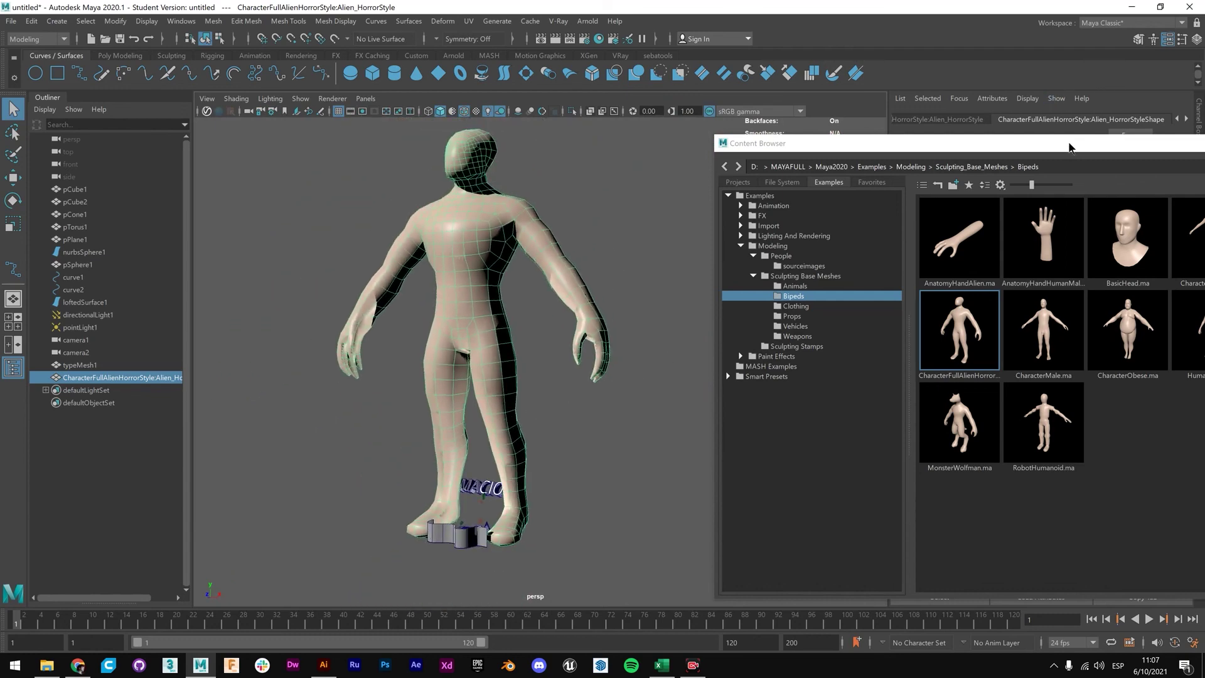
{"action": "left_click_drag", "start_coordinate": [1069, 146], "coordinate": [898, 138]}
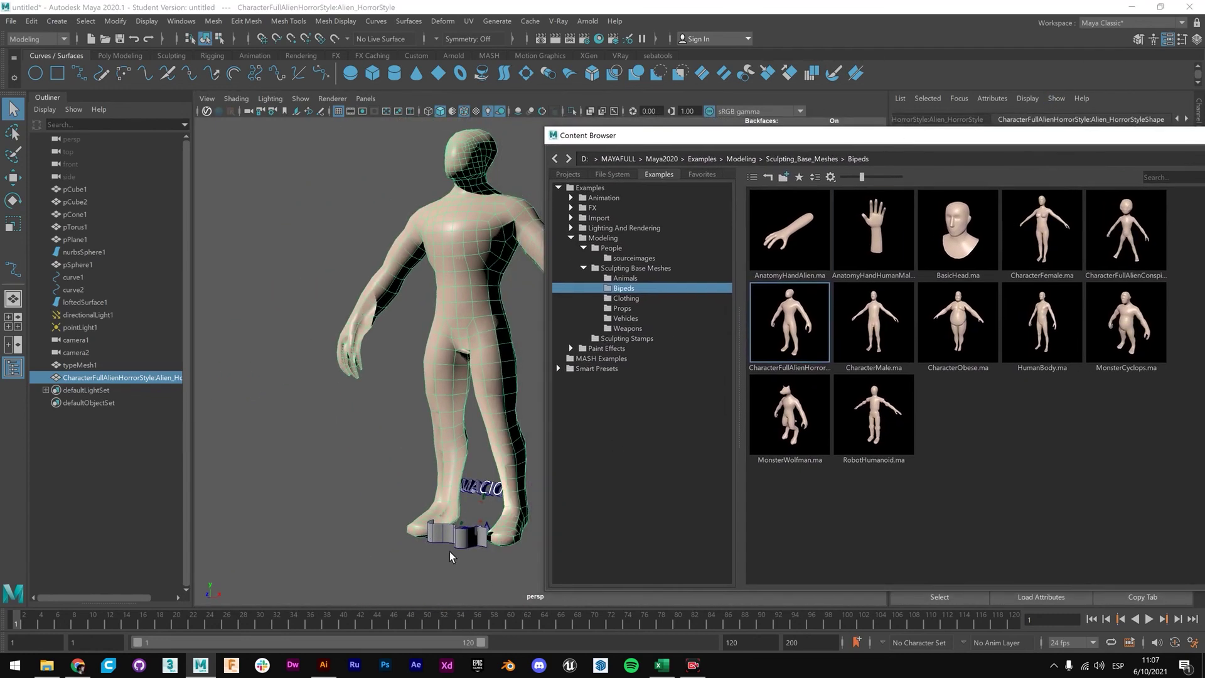
{"action": "scroll", "coordinate": [482, 503], "scroll_direction": "up", "scroll_amount": 4}
{"action": "scroll", "coordinate": [480, 454], "scroll_direction": "down", "scroll_amount": 3}
{"action": "middle_click_drag", "start_coordinate": [489, 456], "coordinate": [475, 326], "text": "alt"}
{"action": "left_click_drag", "start_coordinate": [463, 439], "coordinate": [454, 498], "text": "alt"}
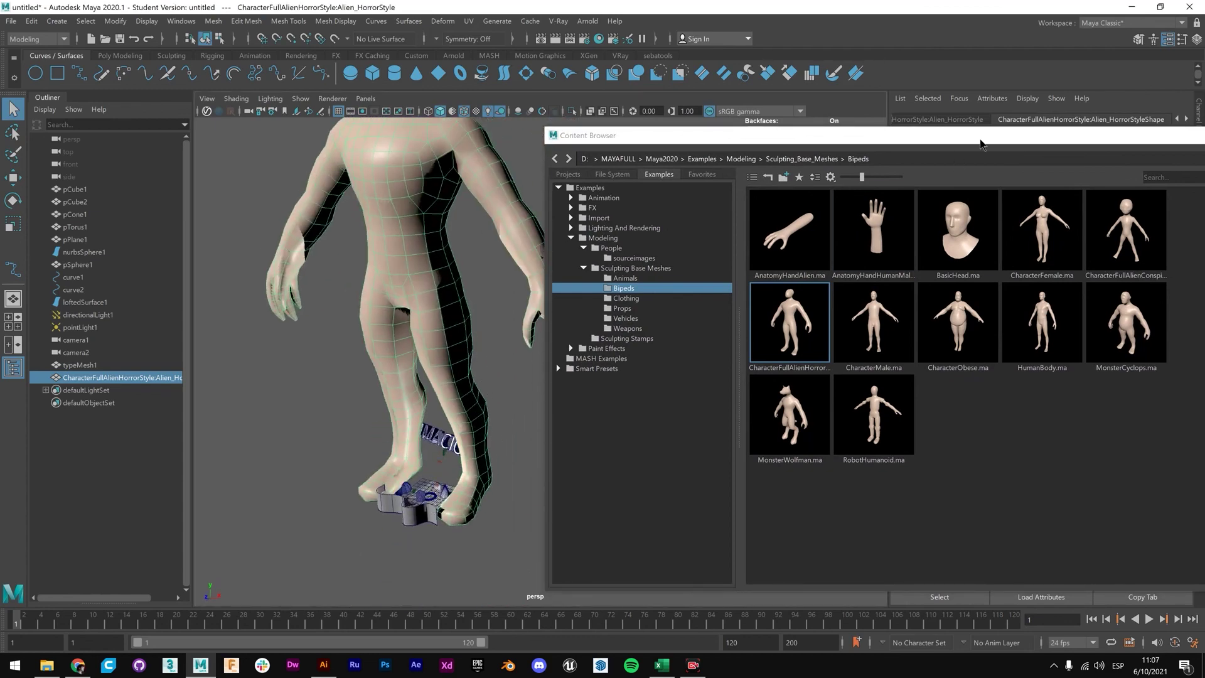
Browse the Animals, Clothing and Bipeds base meshes and add the Raptor mesh from Animals to the scene.
{"action": "left_click_drag", "start_coordinate": [981, 143], "coordinate": [666, 105]}
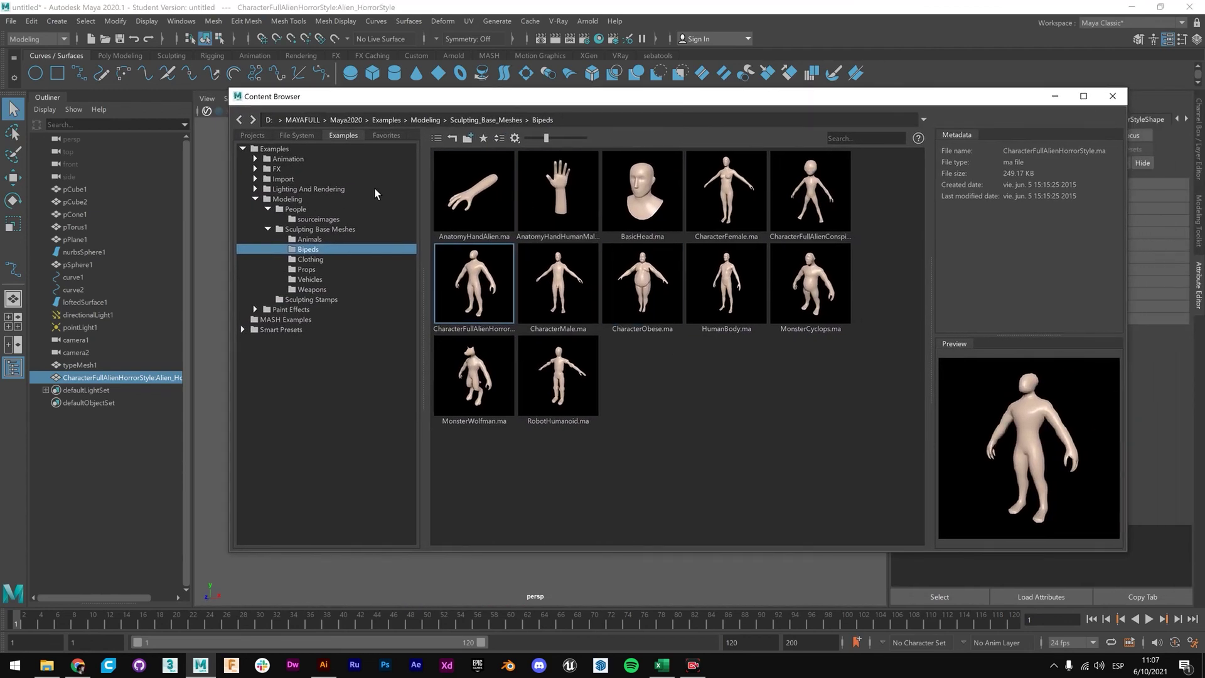
{"action": "left_click", "coordinate": [309, 239]}
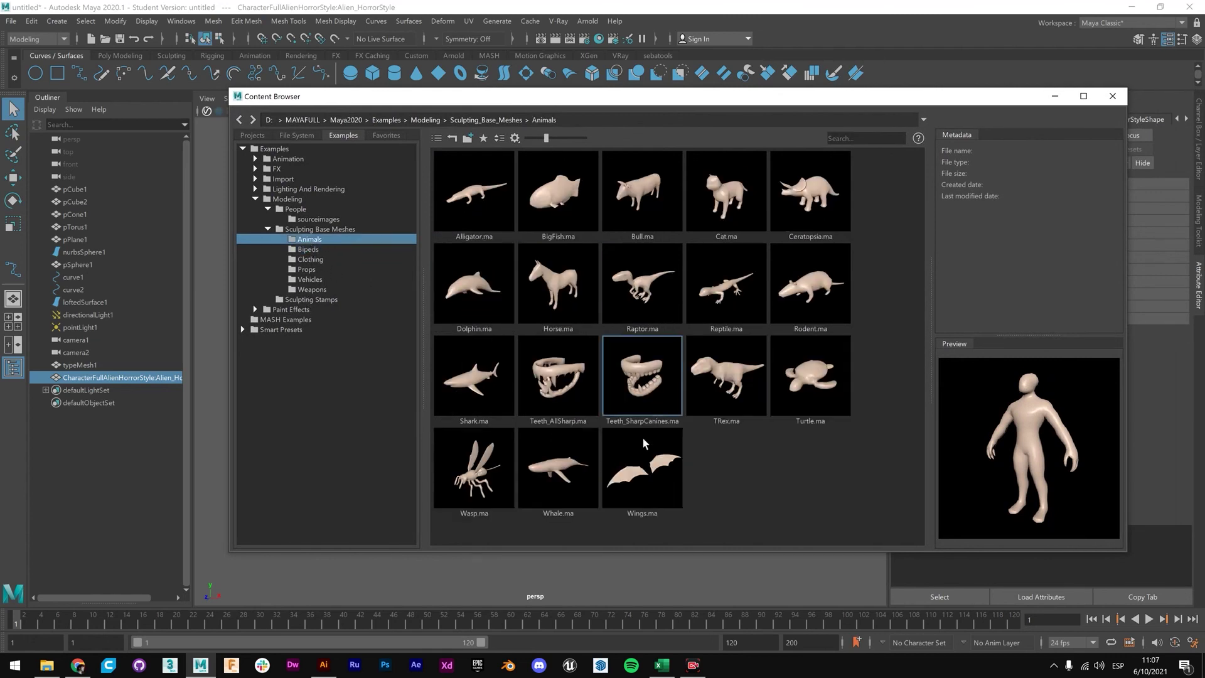
{"action": "left_click", "coordinate": [310, 259]}
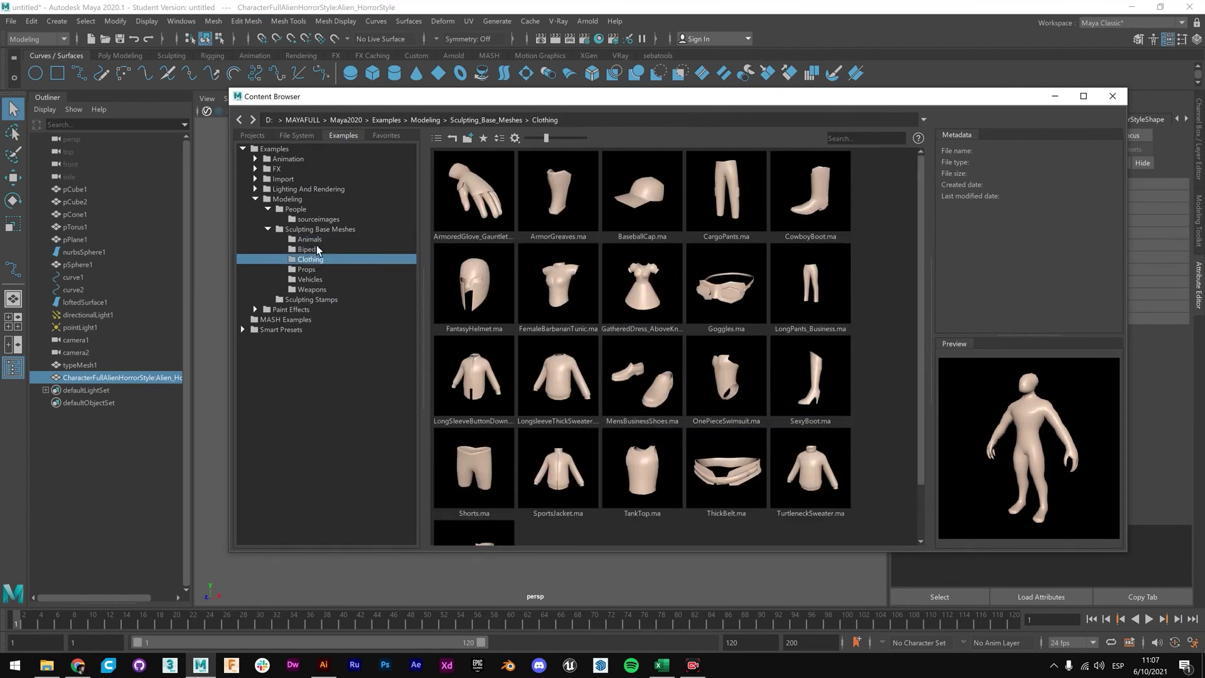
{"action": "left_click", "coordinate": [308, 249]}
{"action": "left_click", "coordinate": [309, 239]}
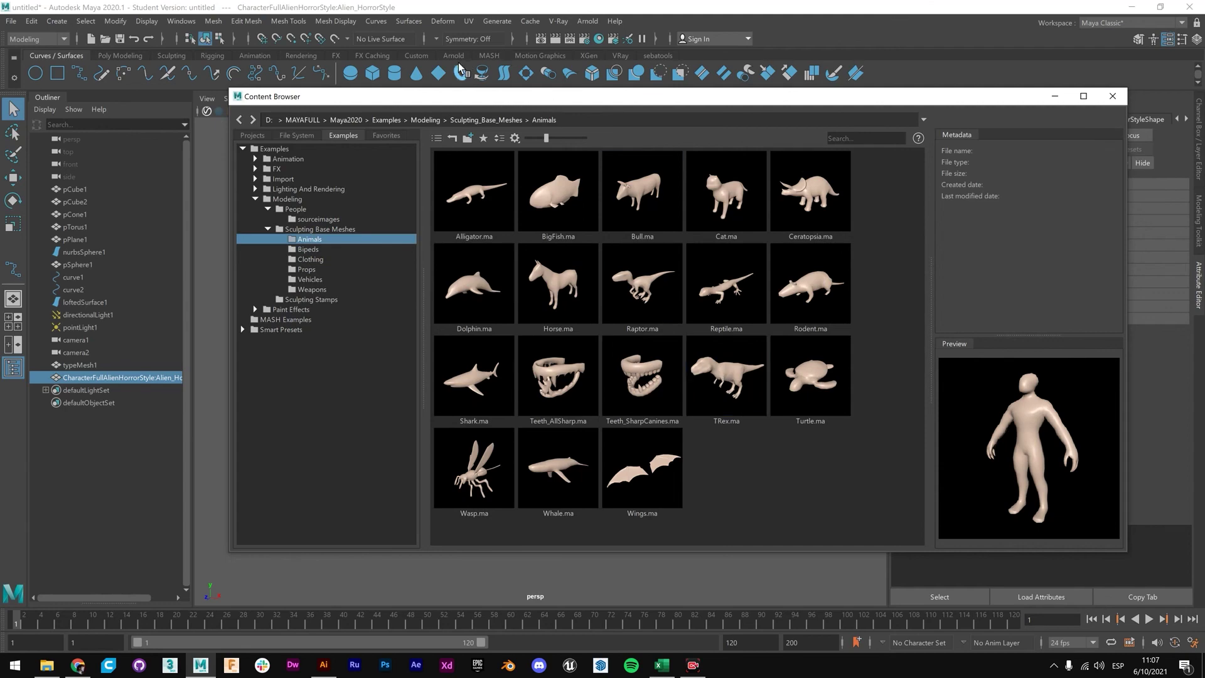
{"action": "left_click_drag", "start_coordinate": [422, 101], "coordinate": [717, 64]}
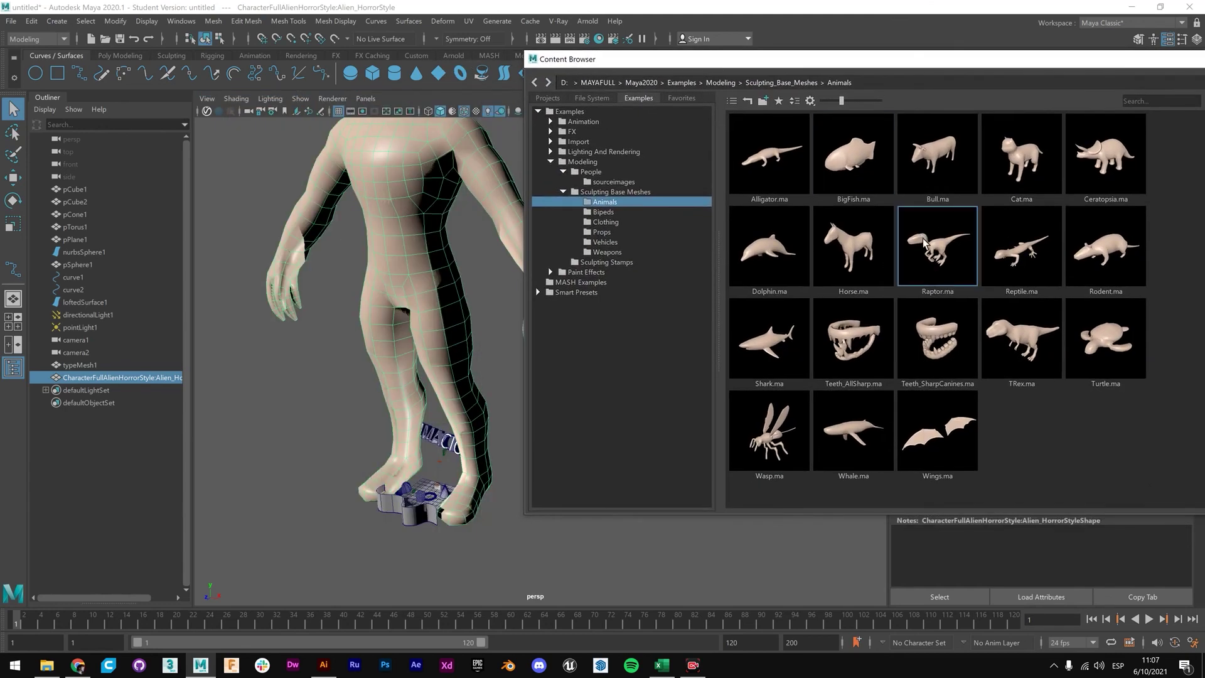
{"action": "left_click_drag", "start_coordinate": [939, 251], "coordinate": [310, 447]}
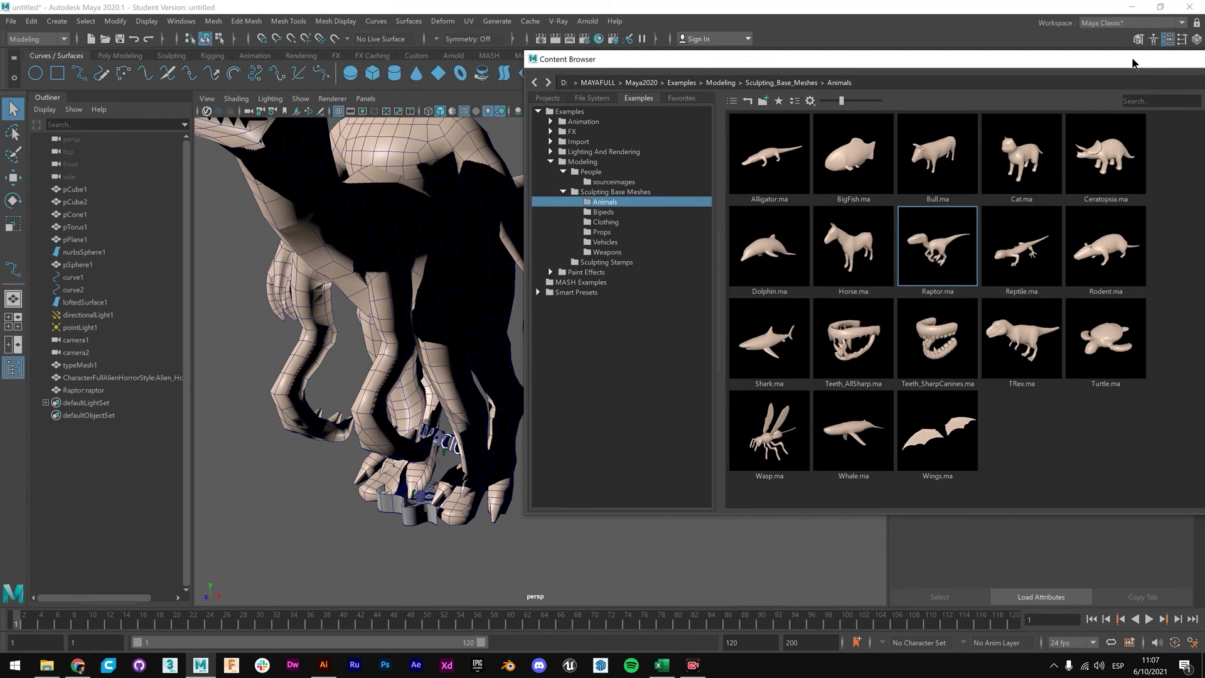
Close the Content Browser and move the raptor sideways so it stands clear beside the alien.
{"action": "left_click_drag", "start_coordinate": [1087, 64], "coordinate": [756, 106]}
{"action": "left_click", "coordinate": [1077, 104]}
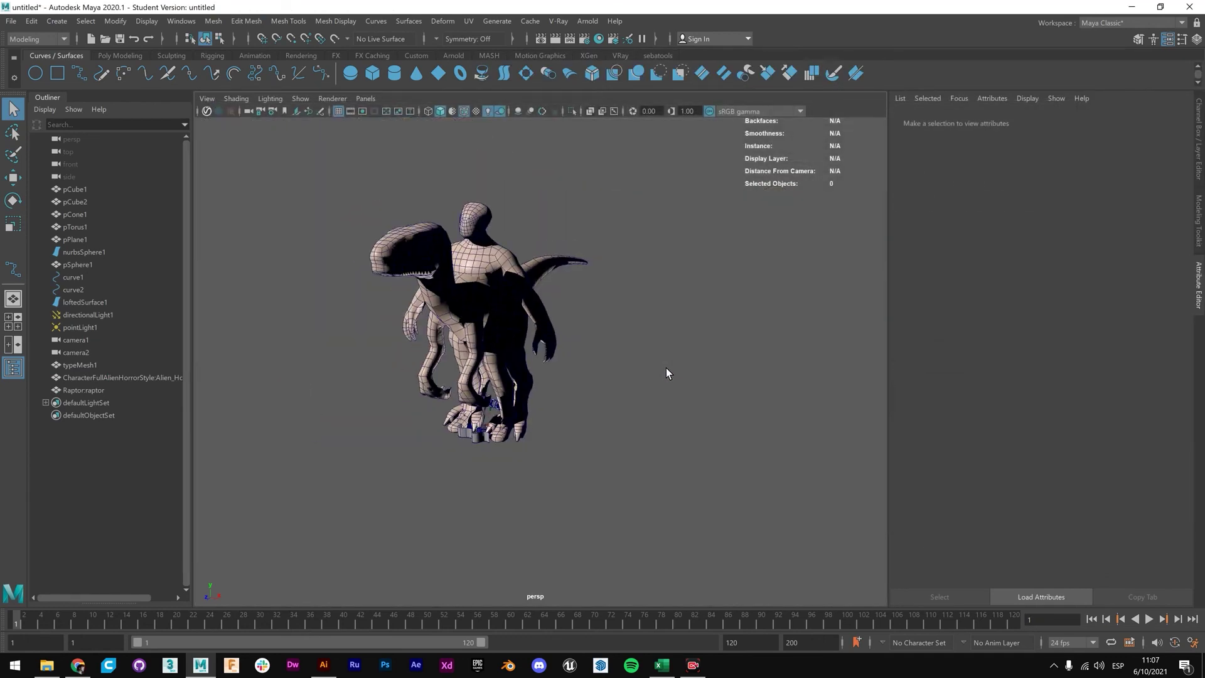
{"action": "left_click_drag", "start_coordinate": [666, 371], "coordinate": [627, 401], "text": "alt"}
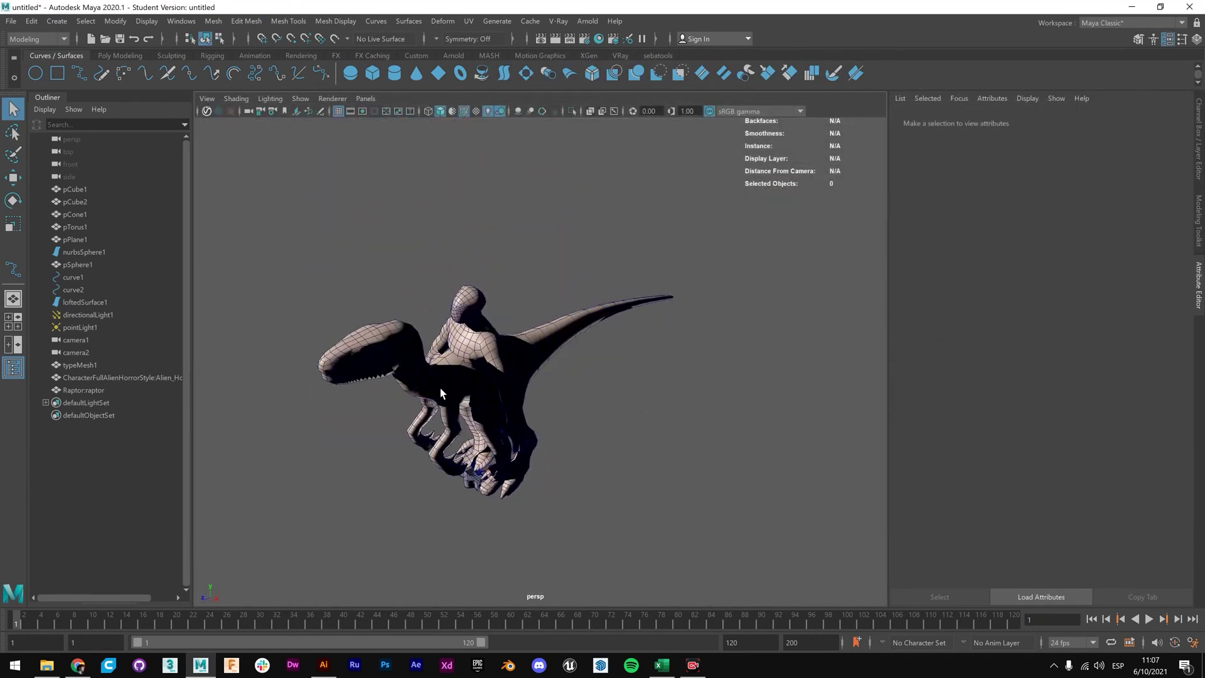
{"action": "left_click", "coordinate": [439, 388]}
{"action": "key", "text": "w"}
{"action": "left_click_drag", "start_coordinate": [427, 500], "coordinate": [617, 526], "text": "alt"}
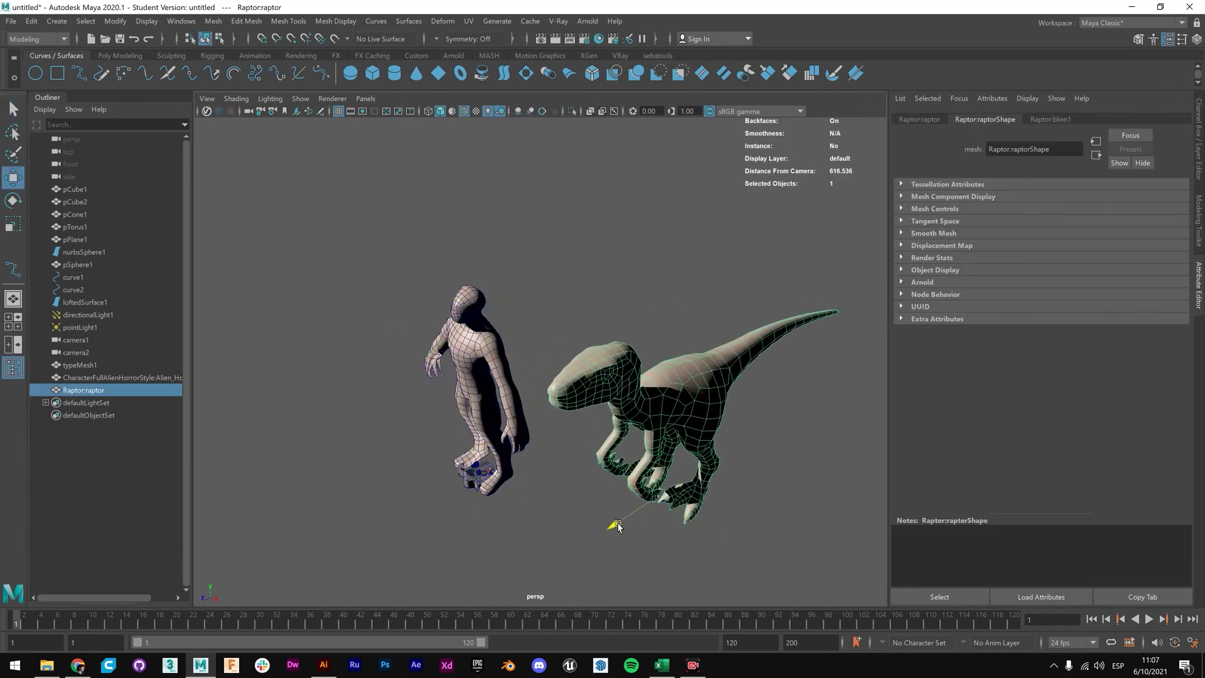
{"action": "left_click", "coordinate": [543, 520]}
Turn off shadows in the perspective view and frame the alien and raptor side by side.
{"action": "left_click_drag", "start_coordinate": [543, 522], "coordinate": [532, 200], "text": "alt"}
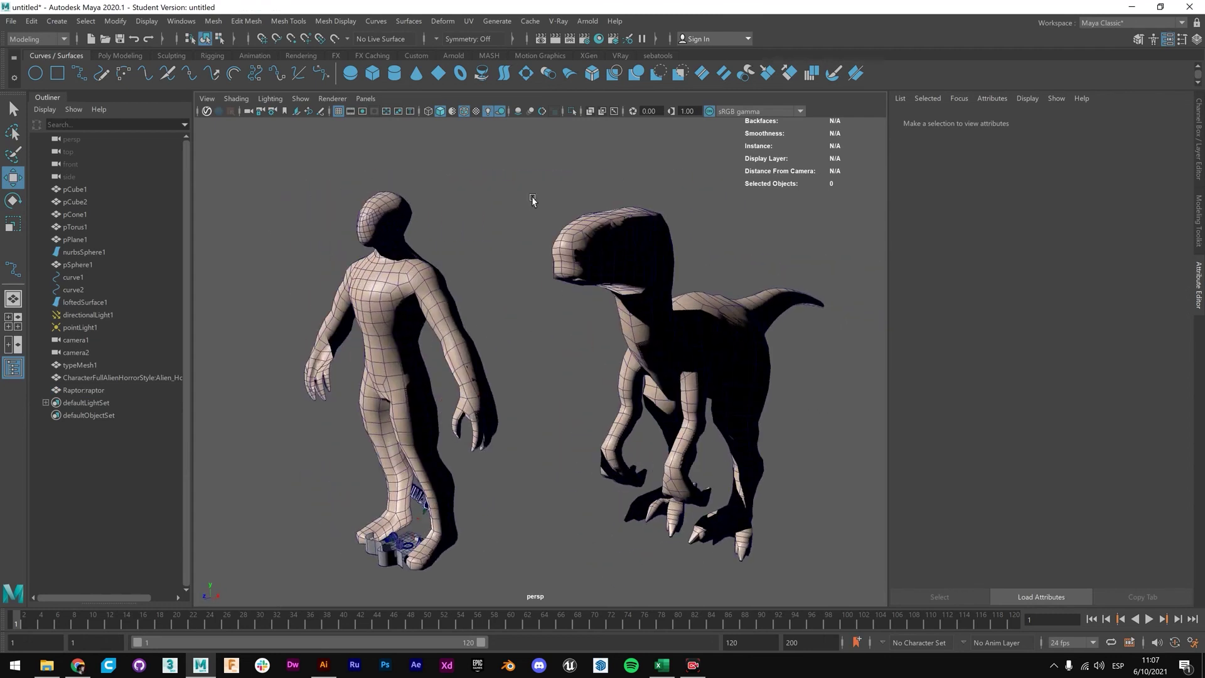
{"action": "left_click", "coordinate": [500, 112]}
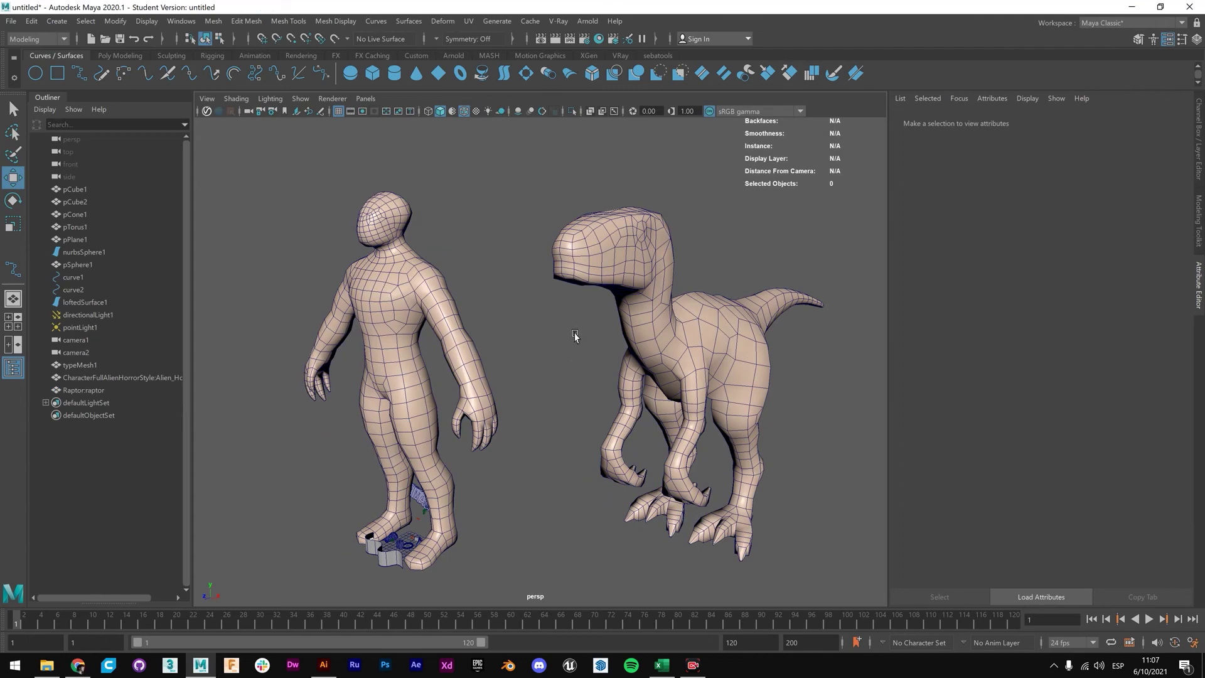
{"action": "left_click_drag", "start_coordinate": [575, 337], "coordinate": [540, 377], "text": "alt"}
{"action": "right_click_drag", "start_coordinate": [540, 376], "coordinate": [584, 269], "text": "alt"}
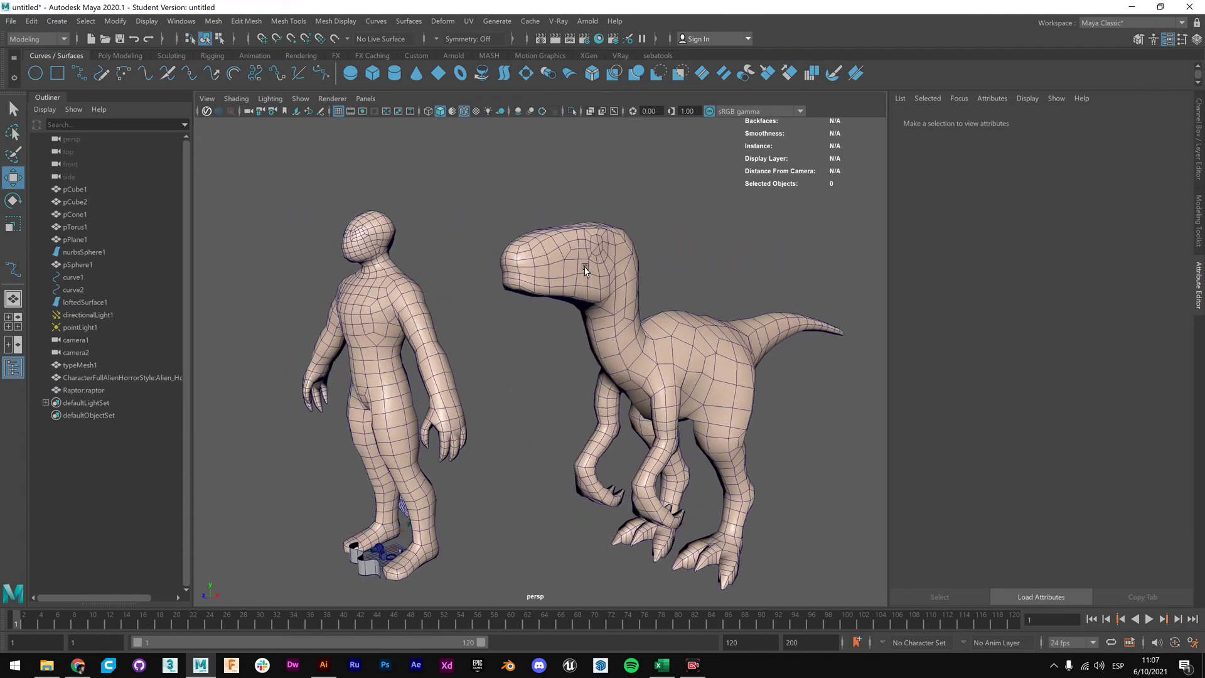
Inspect the raptor mesh and the alien mesh up close, selecting each one in turn.
{"action": "left_click", "coordinate": [585, 270]}
{"action": "scroll", "coordinate": [243, 400], "scroll_direction": "up", "scroll_amount": 5}
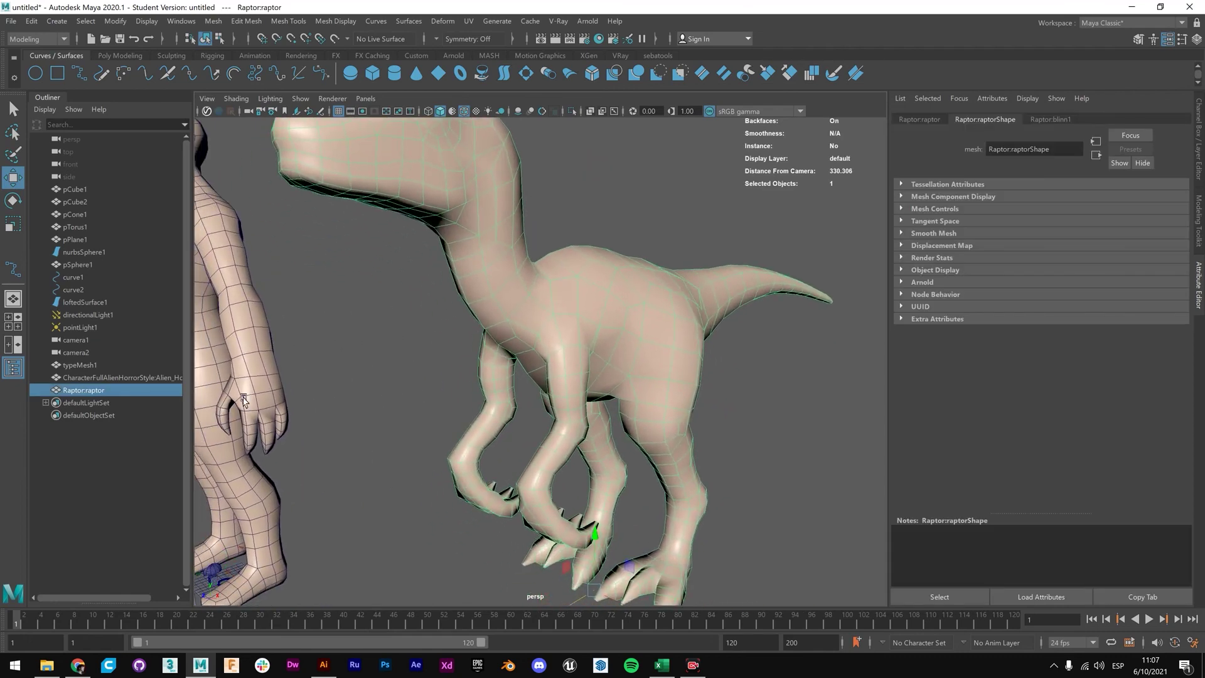
{"action": "left_click", "coordinate": [116, 379]}
{"action": "left_click_drag", "start_coordinate": [434, 393], "coordinate": [591, 435], "text": "alt"}
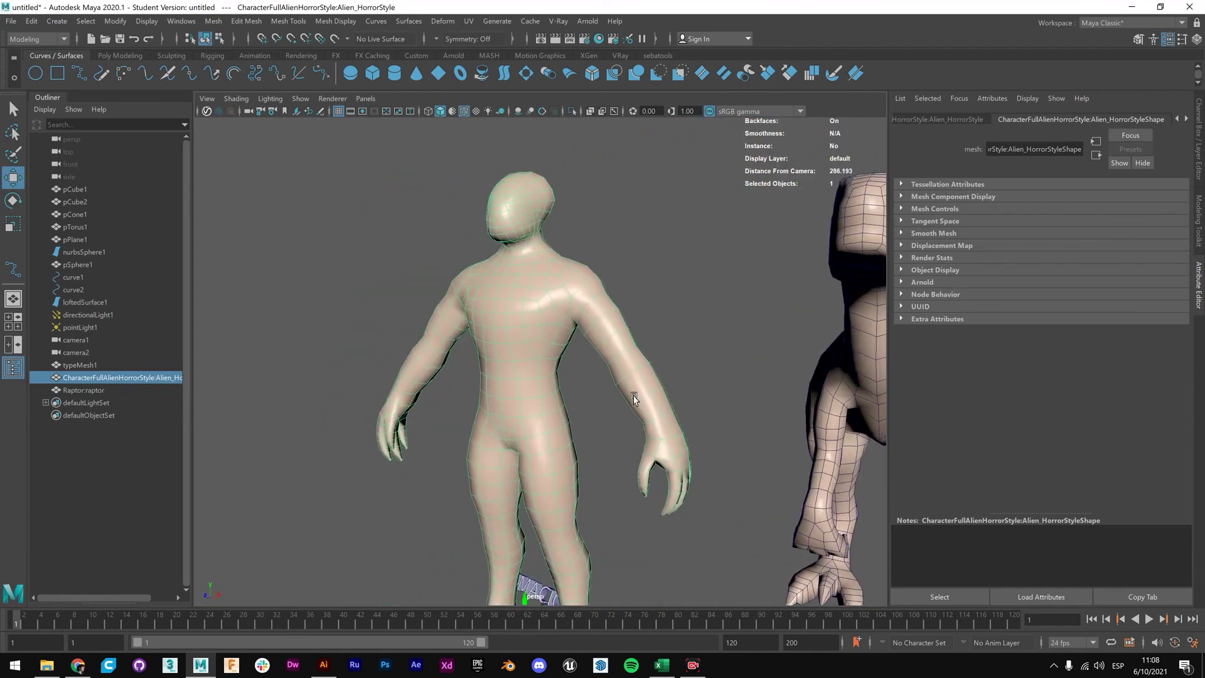
{"action": "scroll", "coordinate": [542, 281], "scroll_direction": "down", "scroll_amount": 5}
{"action": "scroll", "coordinate": [578, 331], "scroll_direction": "up", "scroll_amount": 6}
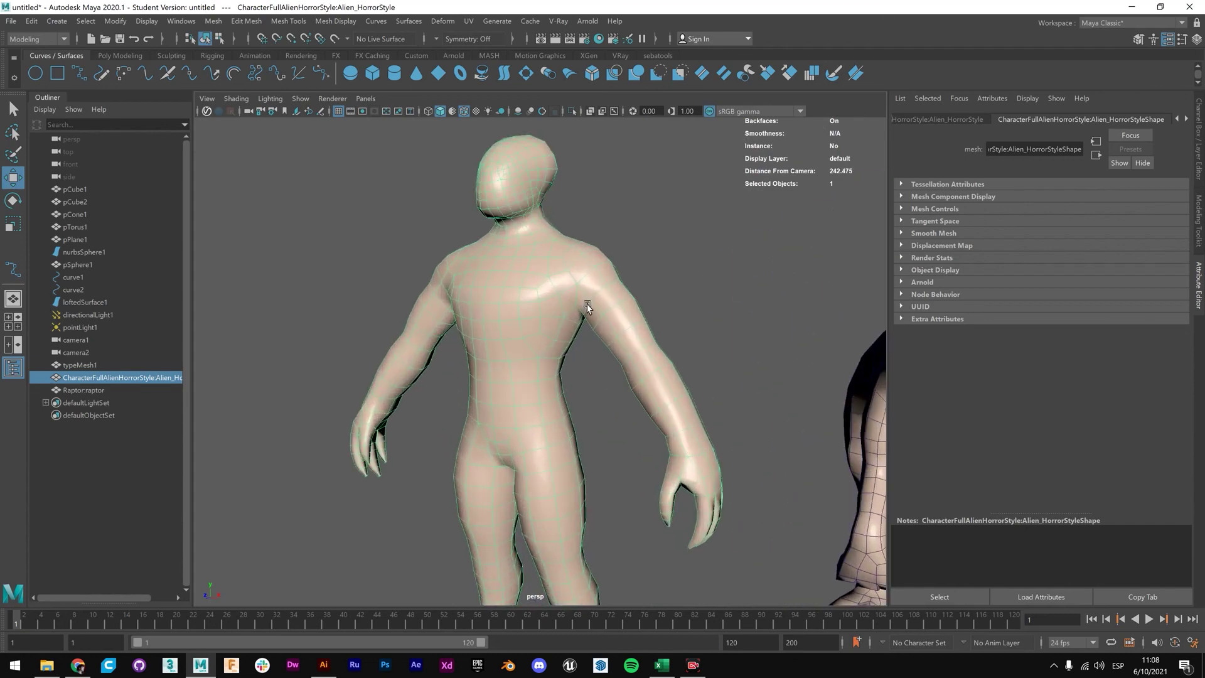
Examine the topology of the alien's head, neck and shoulders, ending with the alien and raptor in view together.
{"action": "middle_click_drag", "start_coordinate": [529, 273], "coordinate": [489, 390], "text": "alt"}
{"action": "mouse_move", "coordinate": [490, 389]}
{"action": "left_mouse_down", "text": "alt"}
{"action": "mouse_move", "coordinate": [524, 387]}
{"action": "mouse_move", "coordinate": [498, 375]}
{"action": "left_mouse_up", "text": "alt"}
{"action": "scroll", "coordinate": [527, 286], "scroll_direction": "up", "scroll_amount": 4}
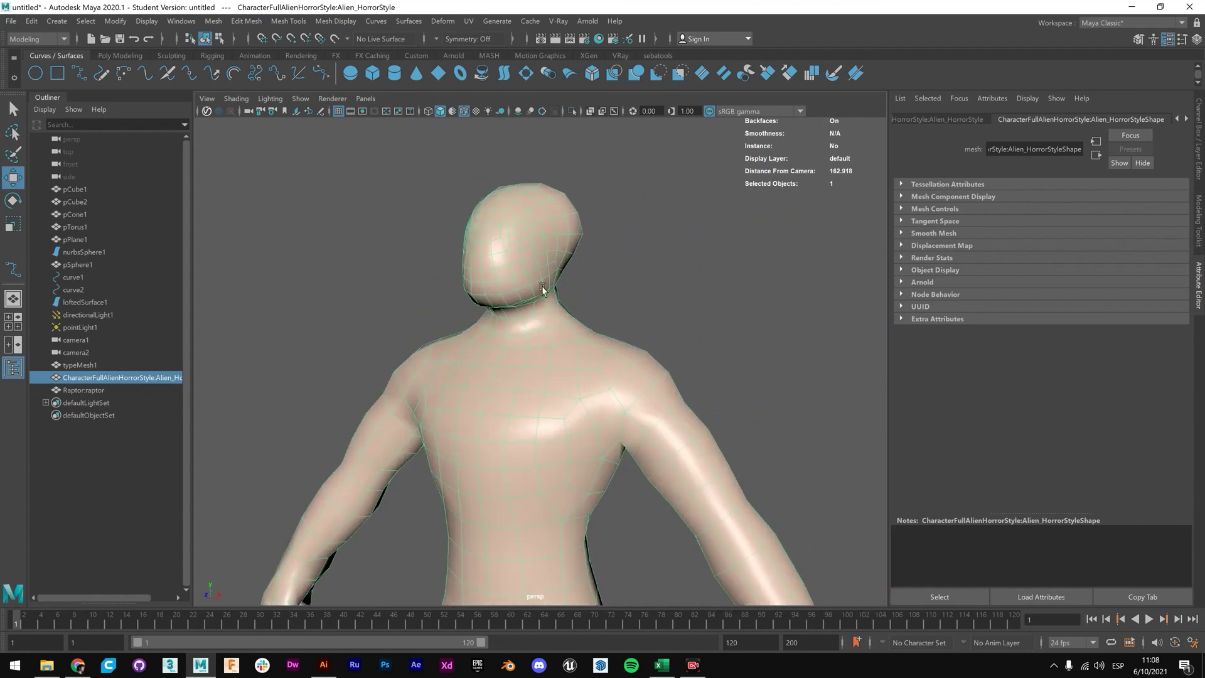
{"action": "middle_click_drag", "start_coordinate": [543, 289], "coordinate": [623, 359], "text": "alt"}
{"action": "left_click_drag", "start_coordinate": [624, 359], "coordinate": [475, 338], "text": "alt"}
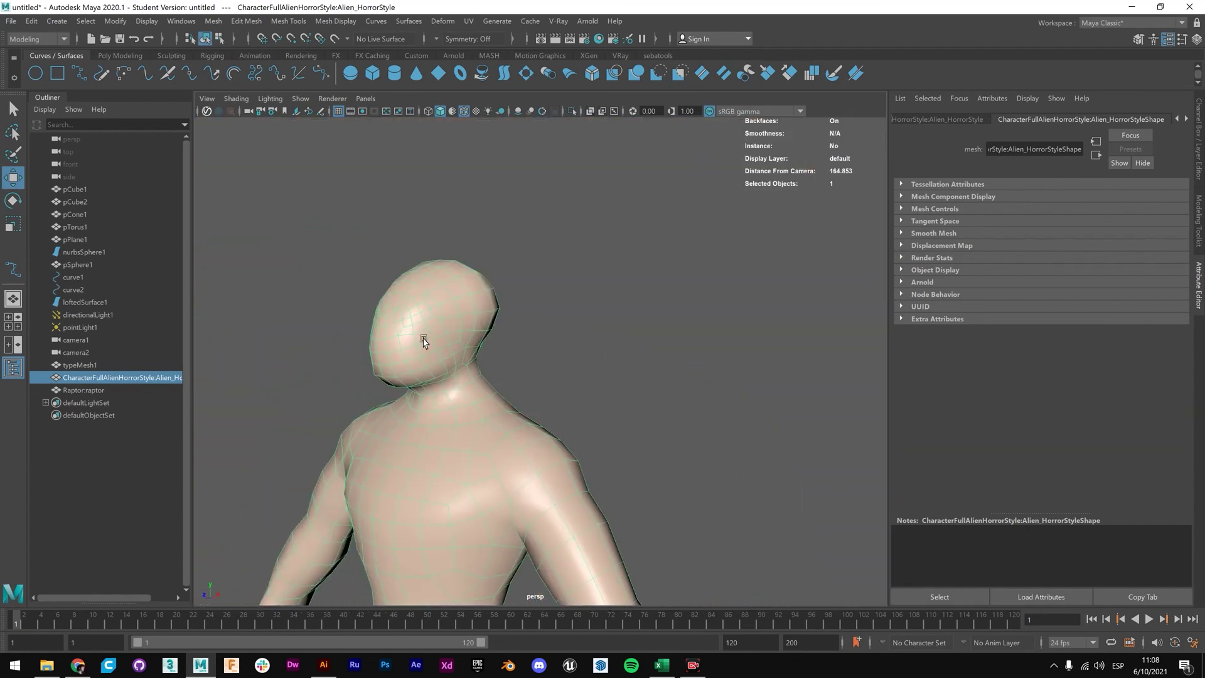
{"action": "scroll", "coordinate": [519, 304], "scroll_direction": "down", "scroll_amount": 5}
{"action": "scroll", "coordinate": [502, 313], "scroll_direction": "up", "scroll_amount": 8}
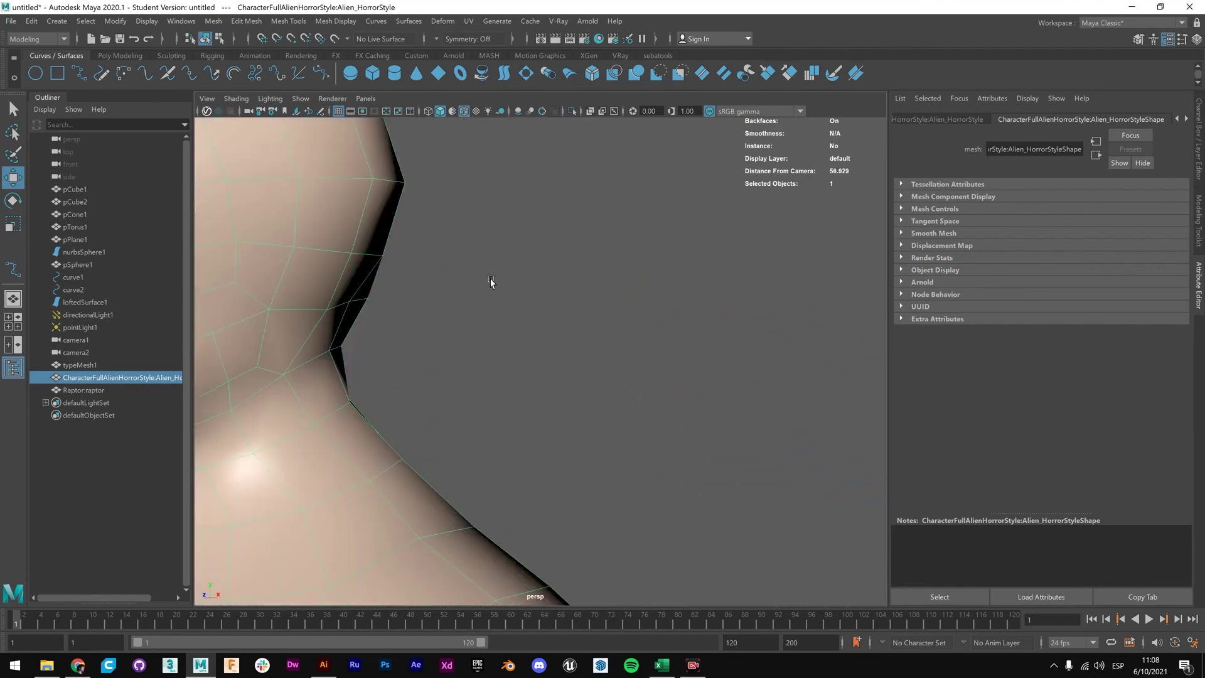
{"action": "scroll", "coordinate": [496, 289], "scroll_direction": "down", "scroll_amount": 7}
{"action": "scroll", "coordinate": [504, 285], "scroll_direction": "down", "scroll_amount": 5}
{"action": "left_click_drag", "start_coordinate": [504, 286], "coordinate": [627, 402], "text": "alt"}
{"action": "scroll", "coordinate": [628, 402], "scroll_direction": "up", "scroll_amount": 4}
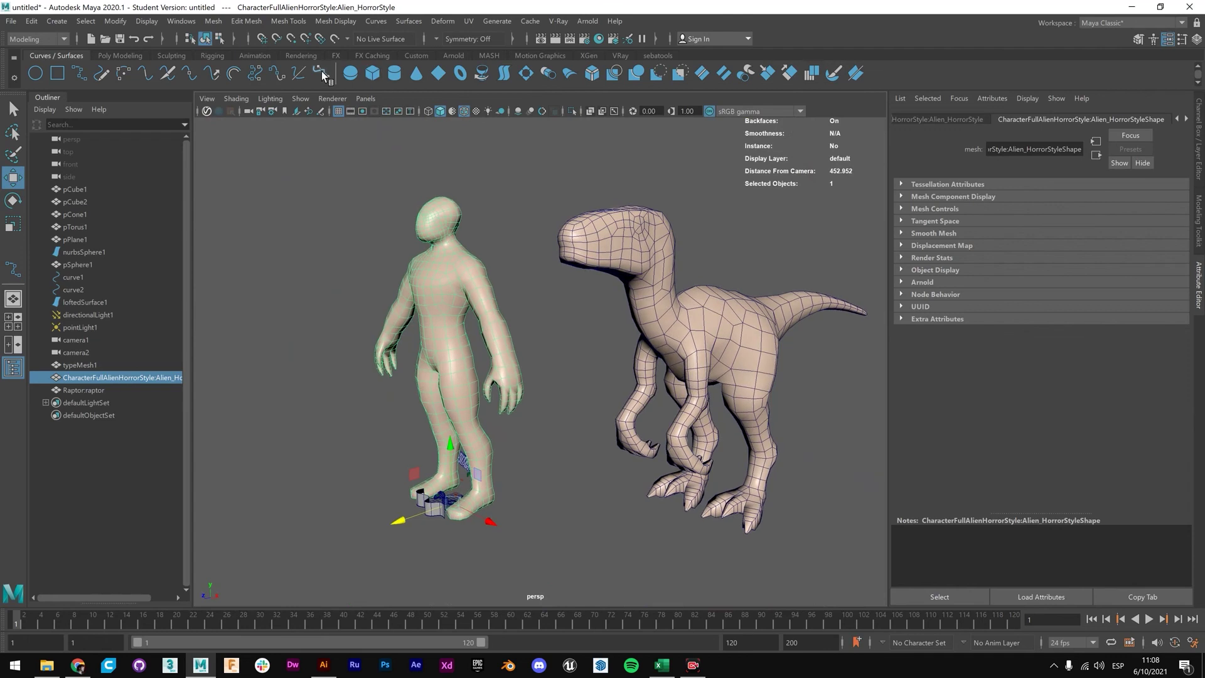
Reopen the Content Browser and browse the Clothing, Props and Vehicles sculpting base meshes.
{"action": "left_click", "coordinate": [214, 22]}
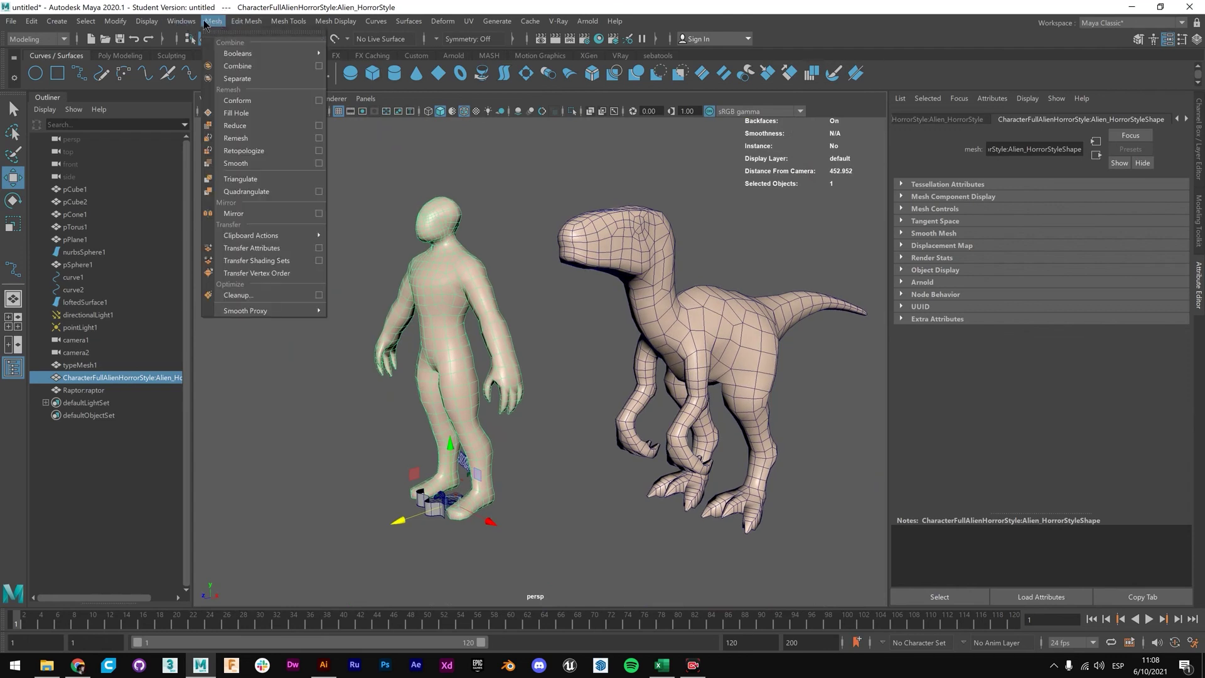
{"action": "mouse_move", "coordinate": [190, 23]}
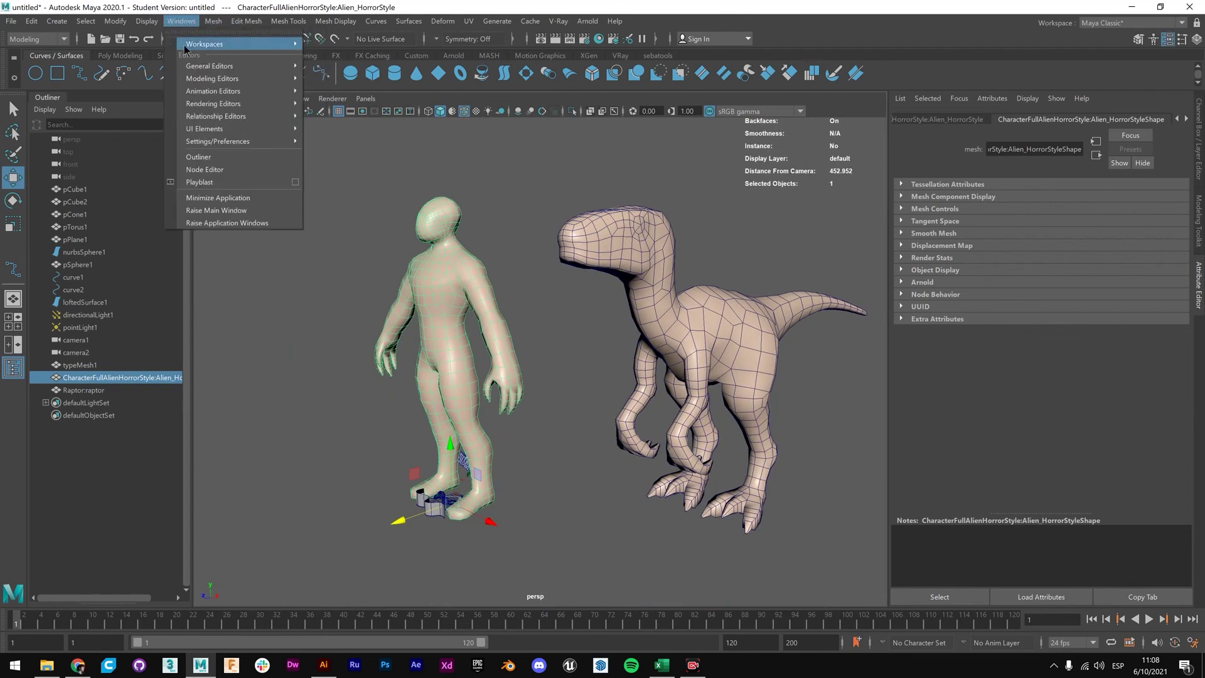
{"action": "mouse_move", "coordinate": [212, 69]}
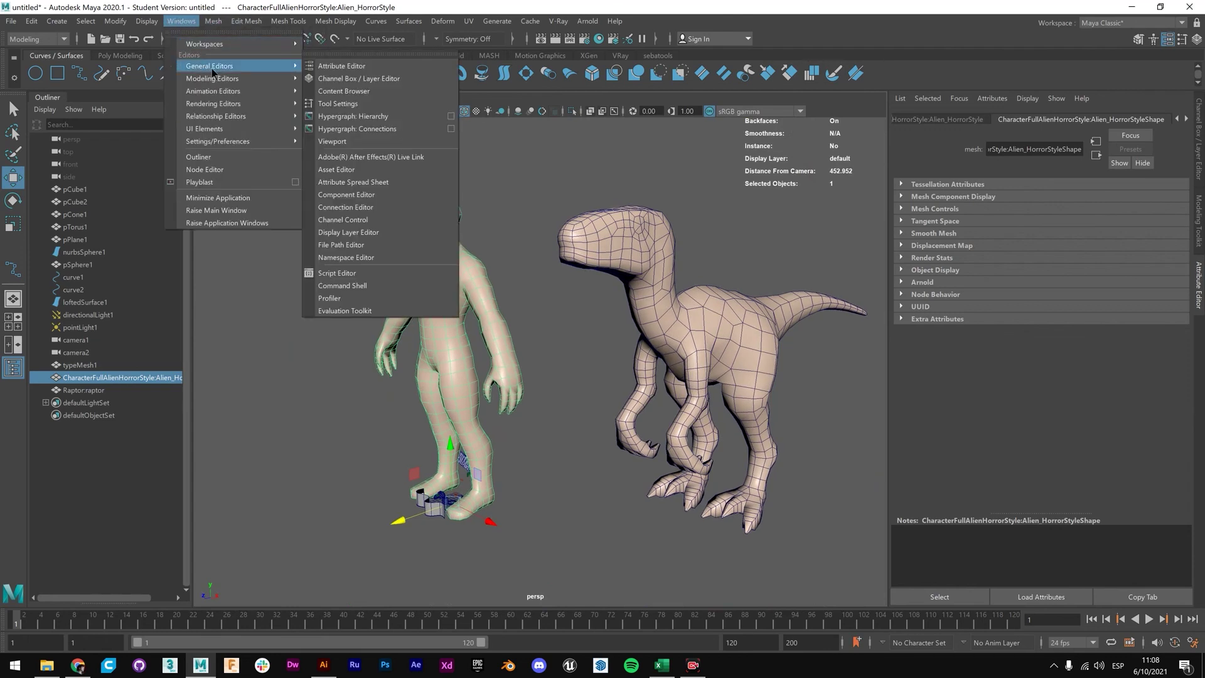
{"action": "left_click", "coordinate": [368, 93]}
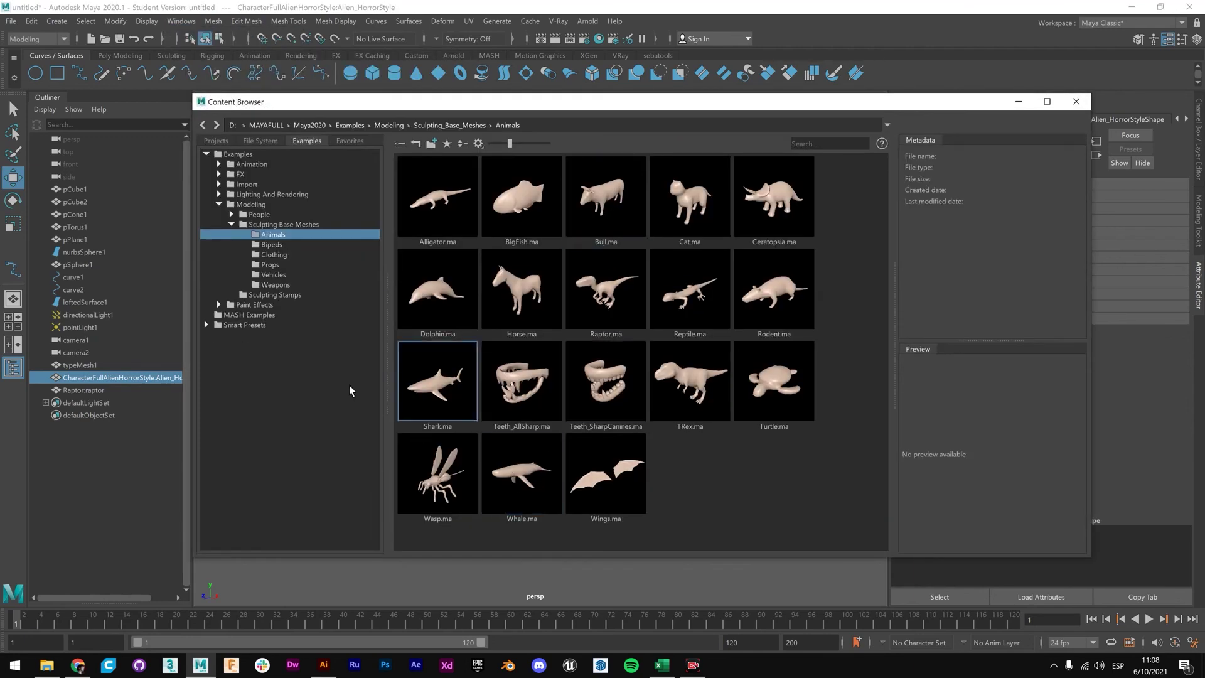
{"action": "left_click", "coordinate": [274, 254]}
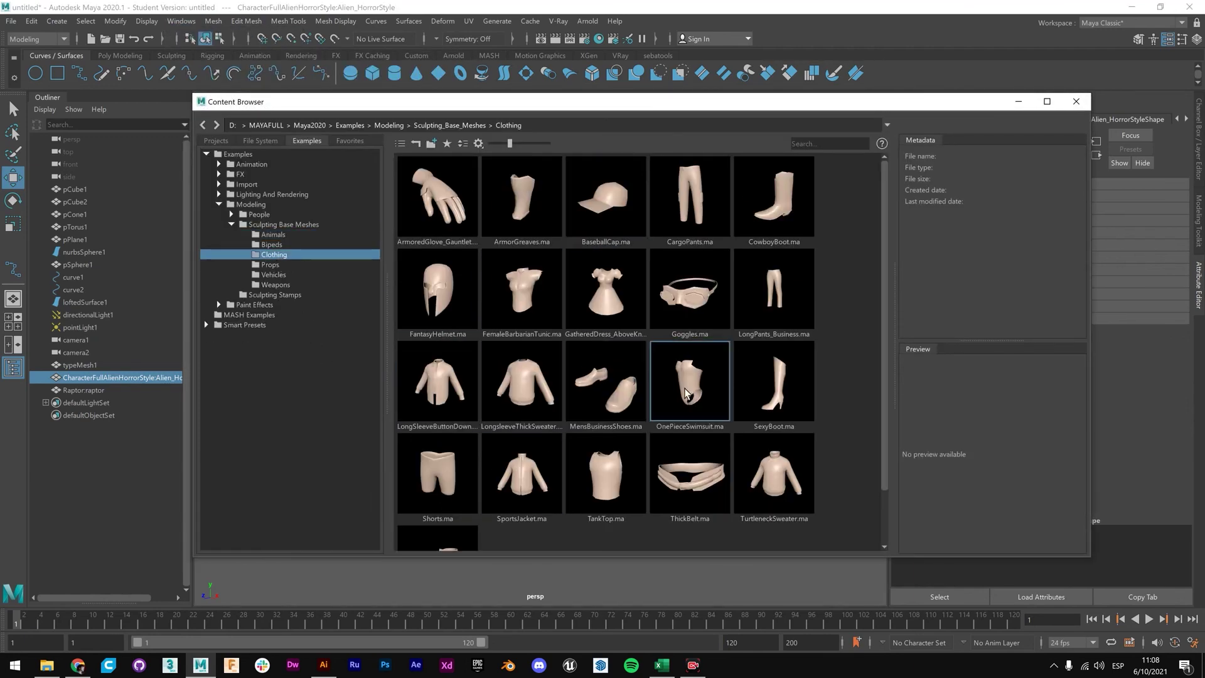
{"action": "left_click", "coordinate": [270, 264]}
{"action": "left_click", "coordinate": [273, 274]}
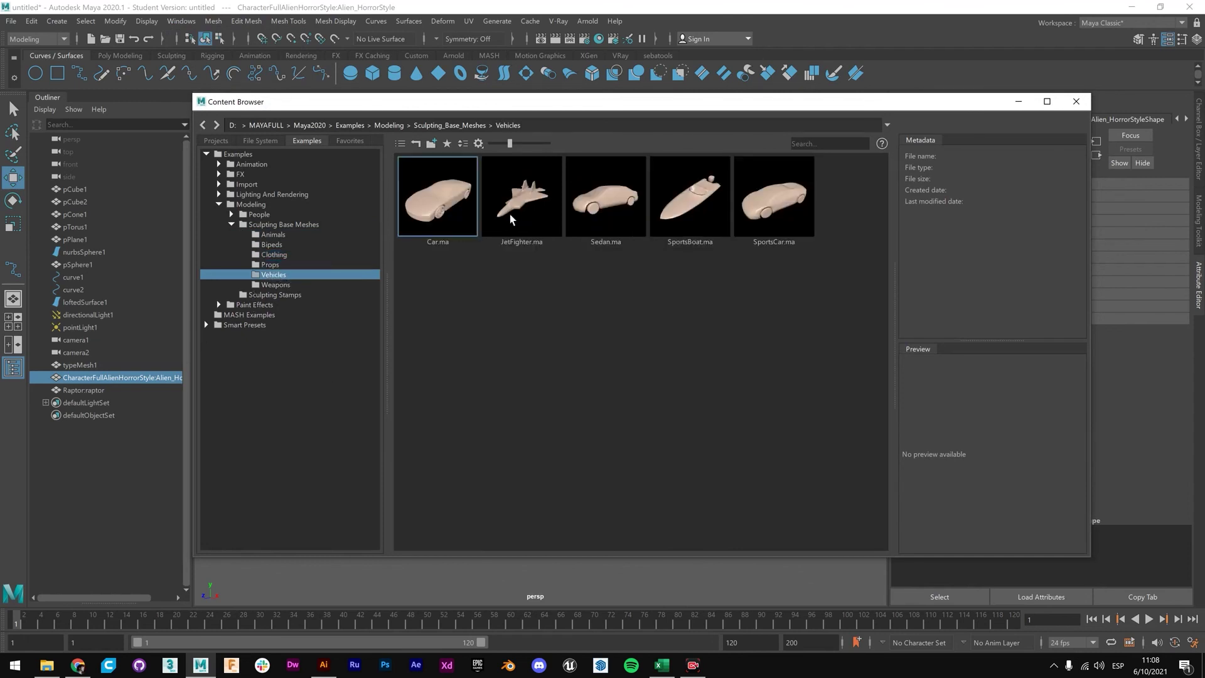
Add the Car mesh from Vehicles to the scene and minimize the Content Browser.
{"action": "left_click_drag", "start_coordinate": [520, 107], "coordinate": [911, 118]}
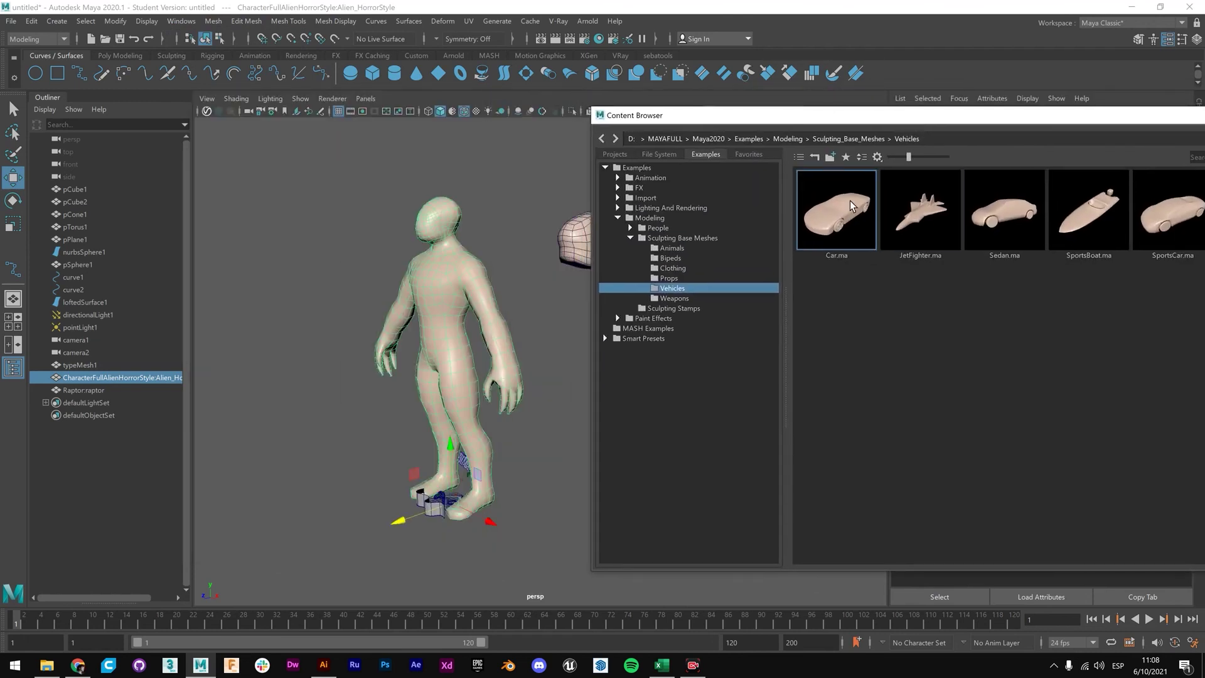
{"action": "left_click_drag", "start_coordinate": [837, 210], "coordinate": [507, 561]}
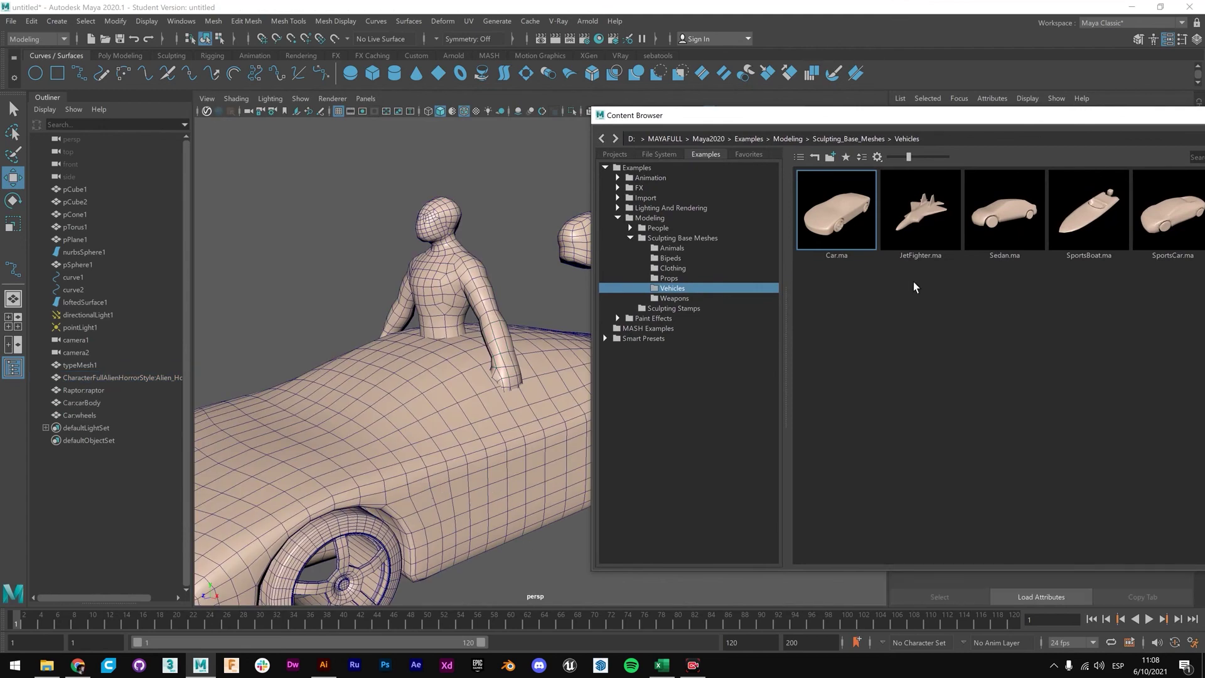
{"action": "left_click_drag", "start_coordinate": [1109, 119], "coordinate": [635, 96]}
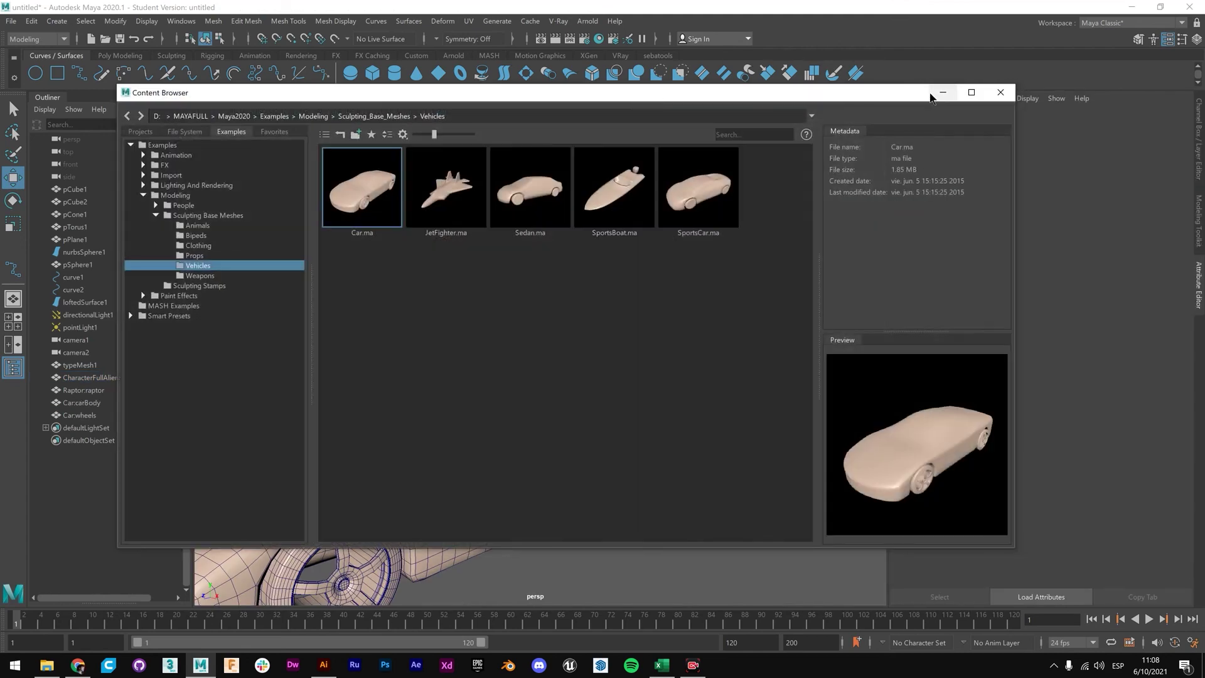
{"action": "left_click", "coordinate": [941, 93]}
{"action": "scroll", "coordinate": [550, 368], "scroll_direction": "down", "scroll_amount": 5}
{"action": "left_click_drag", "start_coordinate": [550, 367], "coordinate": [513, 338], "text": "alt"}
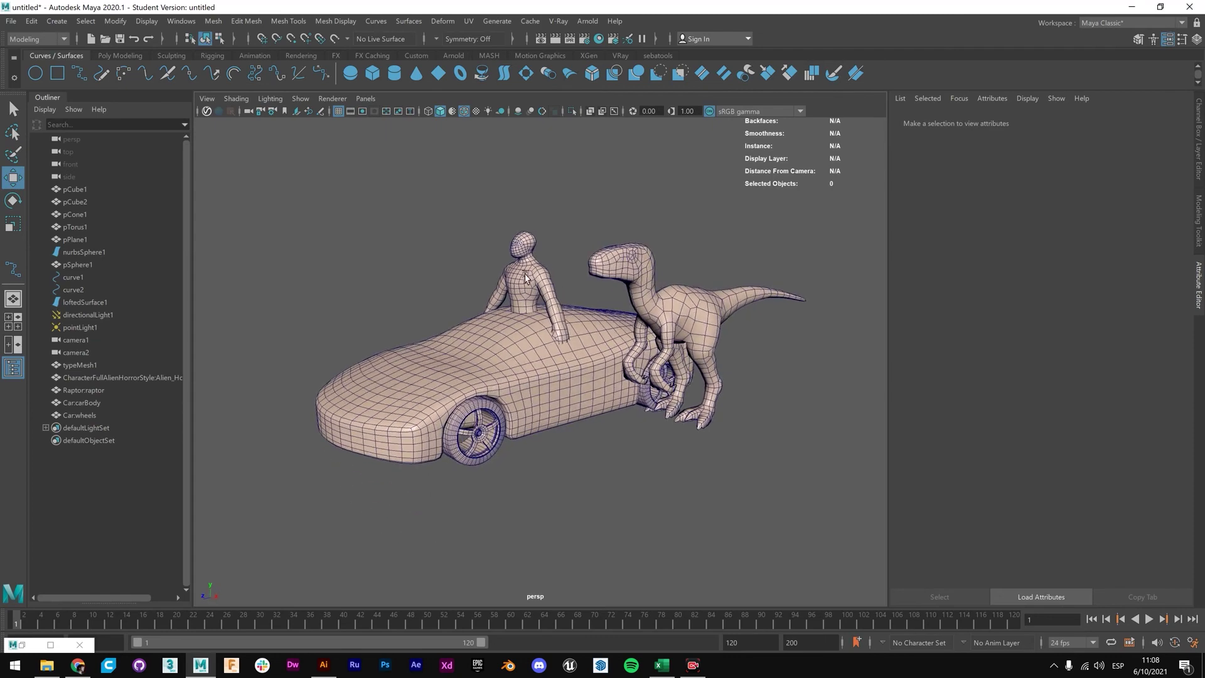
Select the car body and the wheels in turn to inspect them as separate meshes.
{"action": "left_click", "coordinate": [415, 393]}
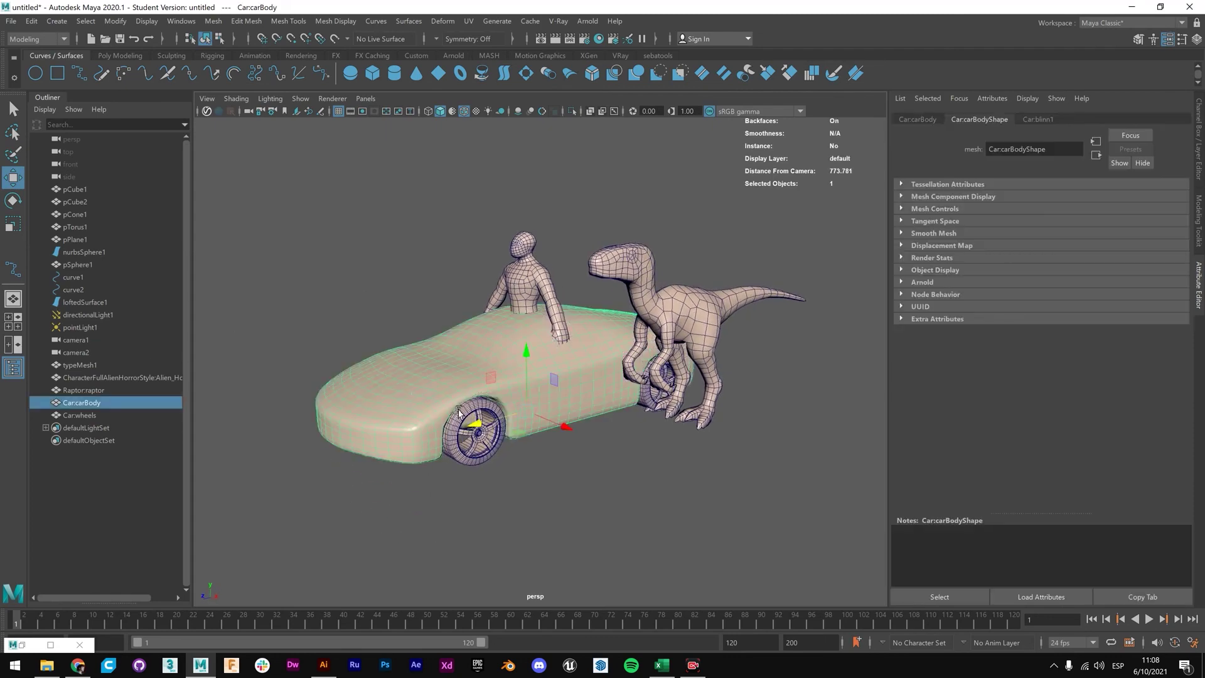
{"action": "scroll", "coordinate": [459, 412], "scroll_direction": "up", "scroll_amount": 3}
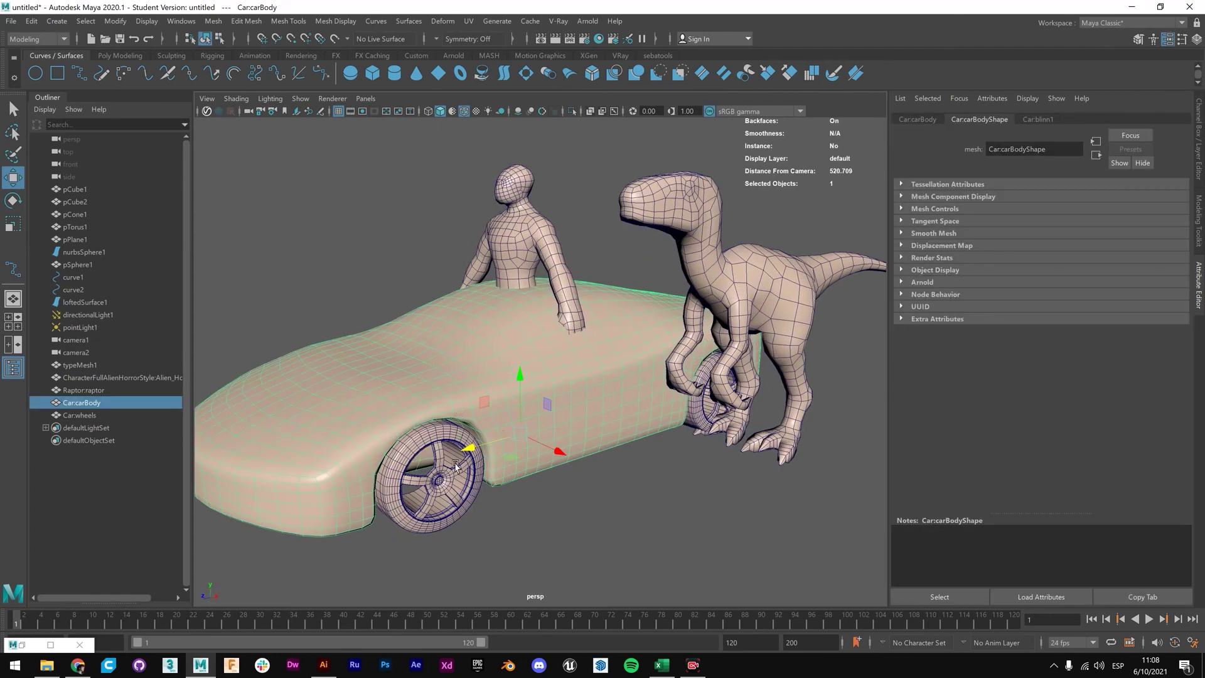
{"action": "left_click", "coordinate": [454, 469]}
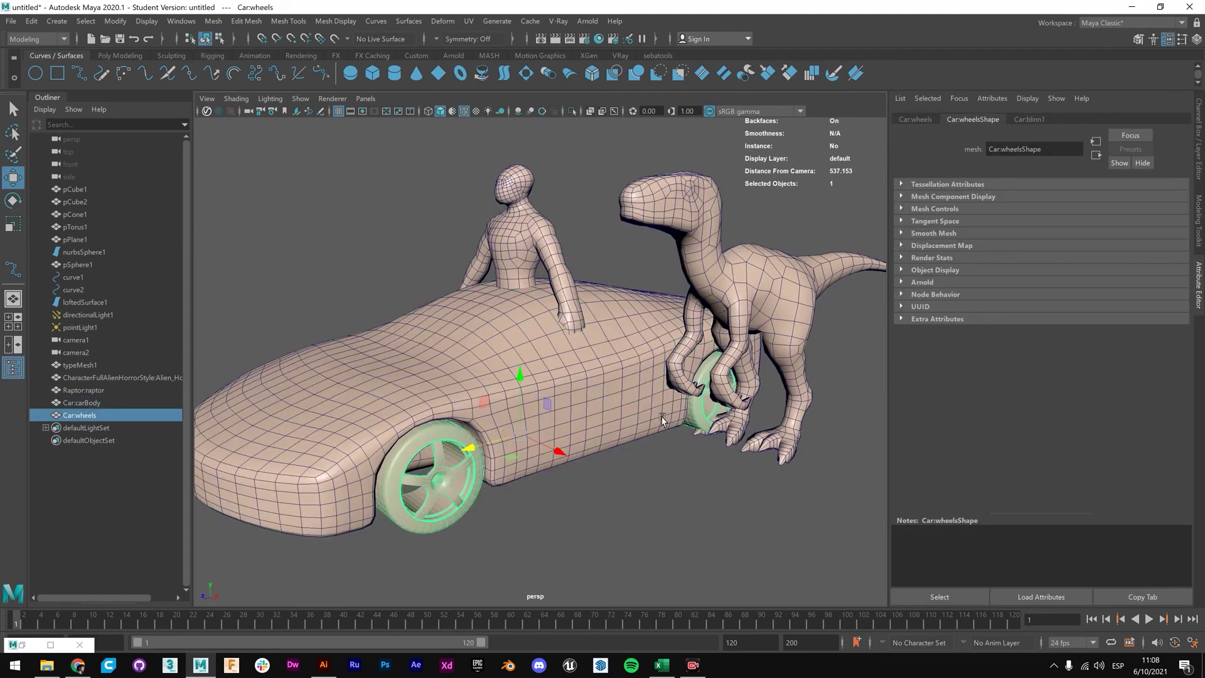
{"action": "left_click", "coordinate": [460, 367]}
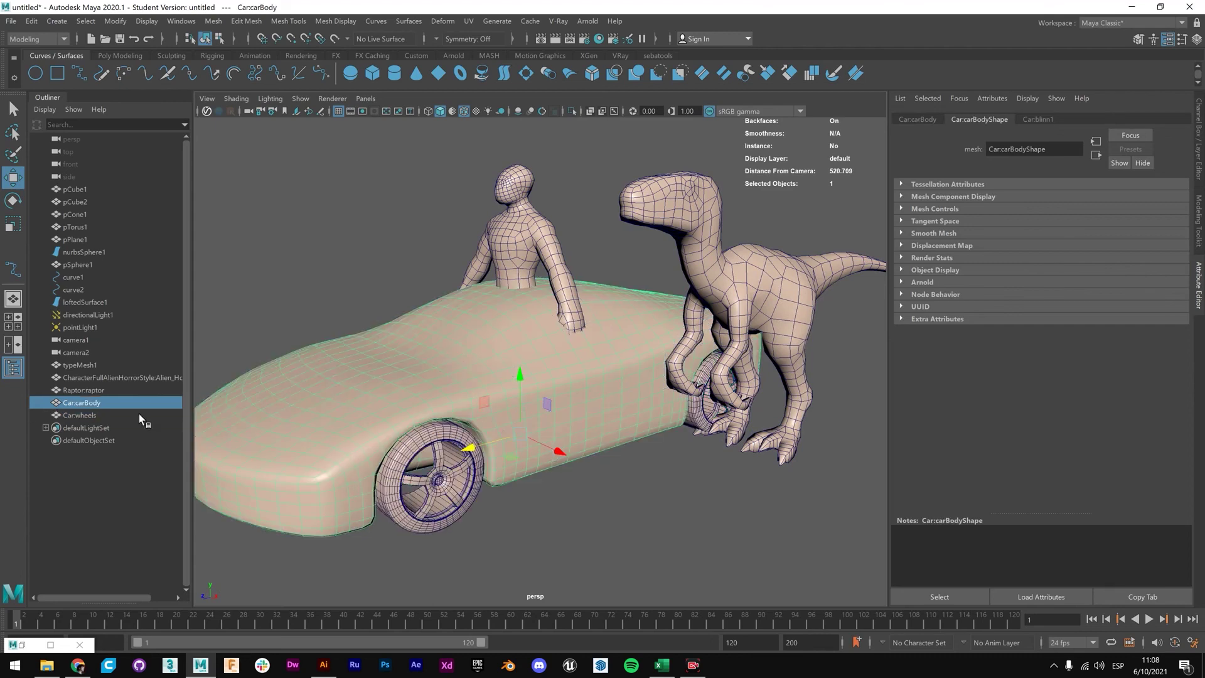
{"action": "left_click", "coordinate": [80, 414]}
{"action": "left_click_drag", "start_coordinate": [339, 419], "coordinate": [264, 432], "text": "alt"}
Select the car body and wheels together, move them sideways clear of the alien and raptor, and deselect them.
{"action": "left_click", "coordinate": [76, 405]}
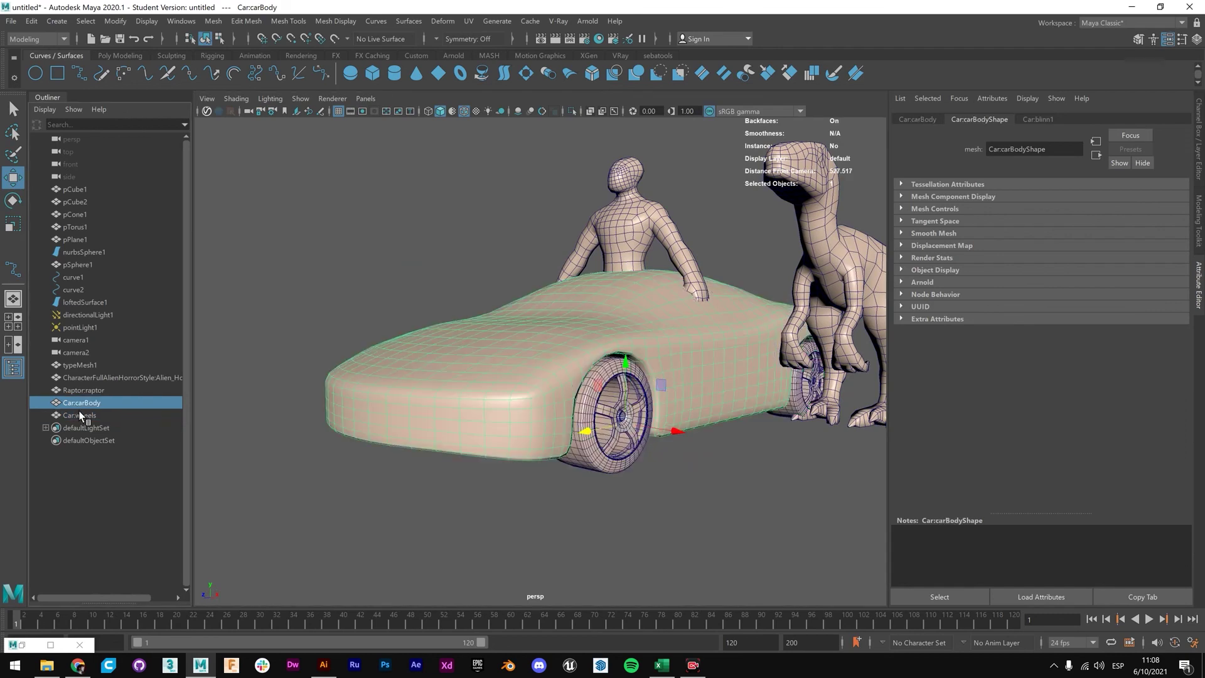
{"action": "left_click", "coordinate": [86, 416], "text": "ctrl"}
{"action": "scroll", "coordinate": [466, 437], "scroll_direction": "down", "scroll_amount": 4}
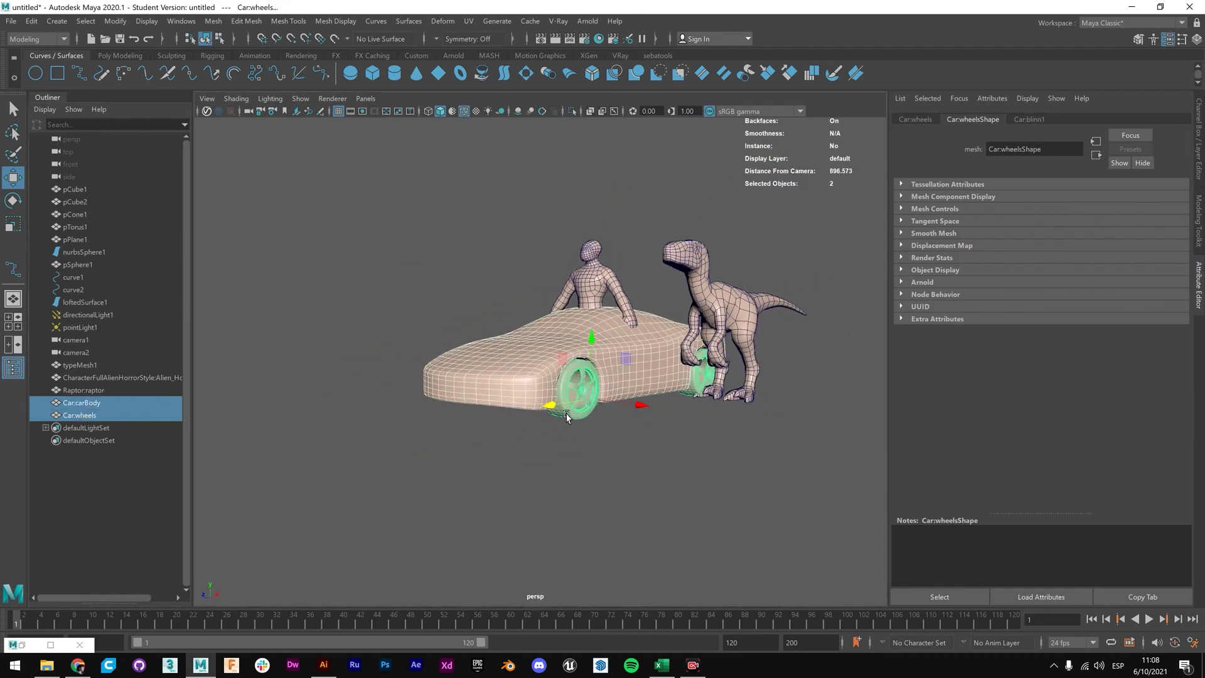
{"action": "left_click_drag", "start_coordinate": [467, 371], "coordinate": [516, 399], "text": "alt"}
{"action": "left_click_drag", "start_coordinate": [645, 448], "coordinate": [449, 462]}
{"action": "left_click", "coordinate": [496, 436]}
Switch the car body to face editing, select a few faces on the hood and move them slightly upward.
{"action": "right_click_drag", "start_coordinate": [449, 461], "coordinate": [525, 497], "text": "alt"}
{"action": "middle_click_drag", "start_coordinate": [524, 498], "coordinate": [616, 404], "text": "alt"}
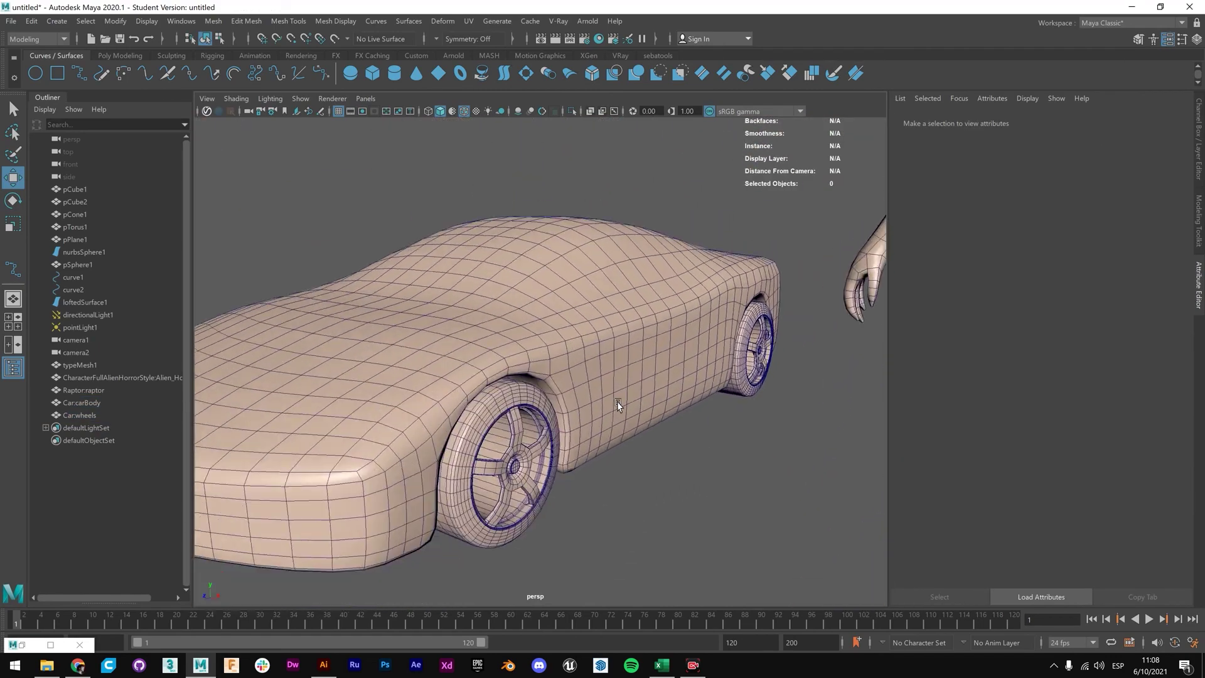
{"action": "left_click_drag", "start_coordinate": [615, 404], "coordinate": [645, 420], "text": "alt"}
{"action": "left_click", "coordinate": [623, 333]}
{"action": "right_click_drag", "start_coordinate": [623, 333], "coordinate": [522, 349], "text": "alt"}
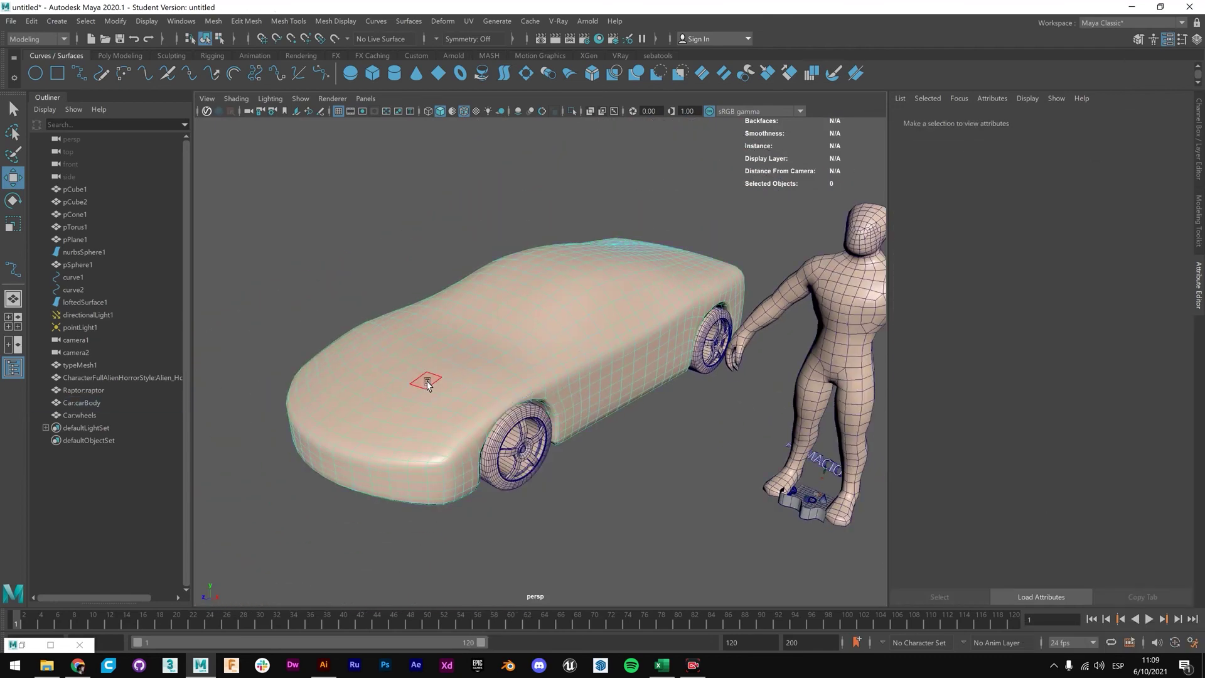
{"action": "left_click", "coordinate": [408, 375]}
{"action": "left_click_drag", "start_coordinate": [406, 374], "coordinate": [397, 371]}
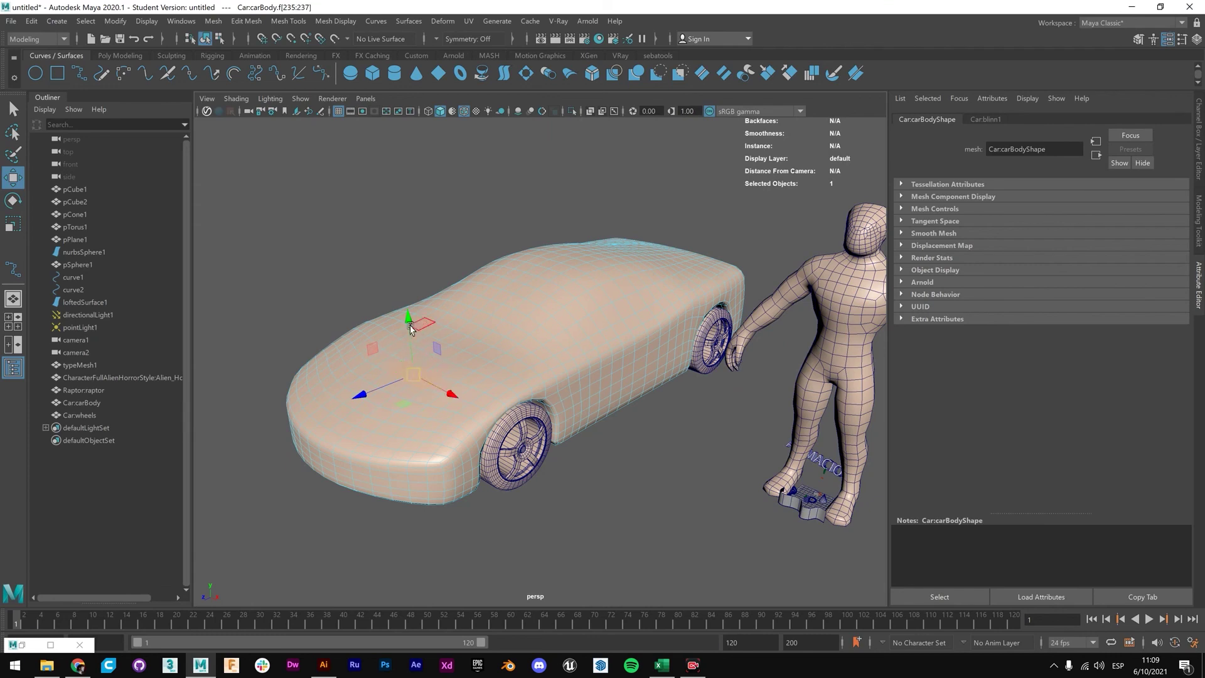
{"action": "left_click_drag", "start_coordinate": [411, 329], "coordinate": [409, 323]}
{"action": "key", "text": "q"}
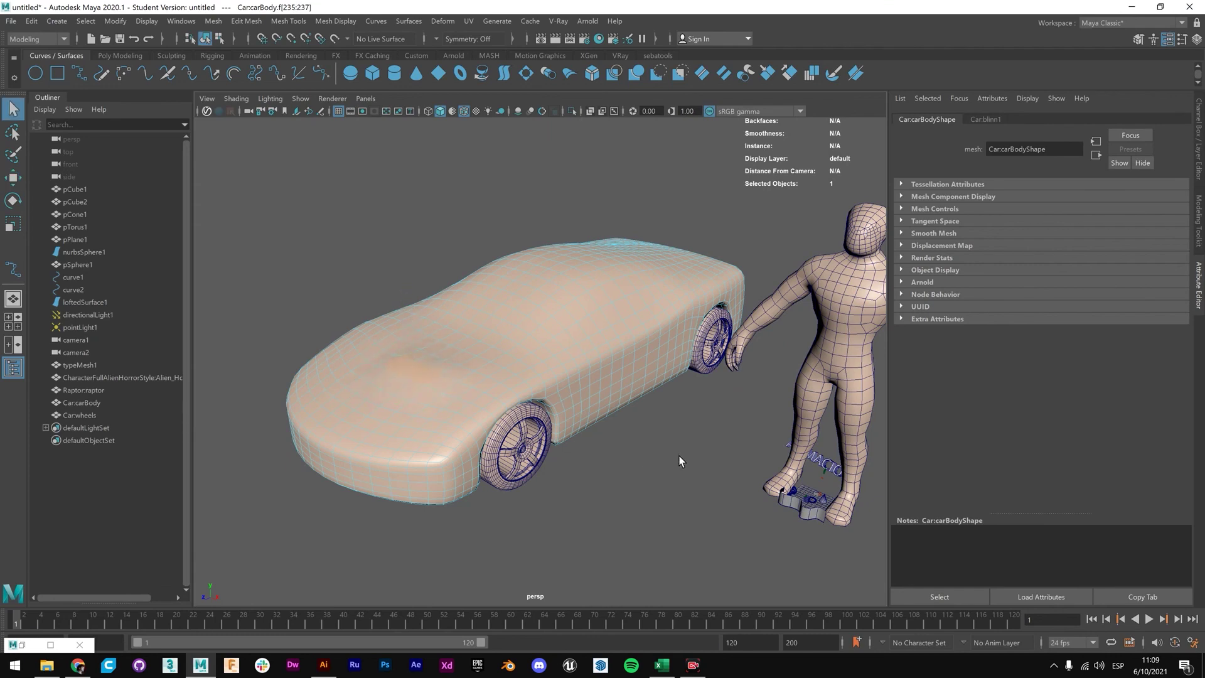
Select the alien, switch it to vertex editing and pick vertices near its armpit on the car side.
{"action": "left_click_drag", "start_coordinate": [679, 461], "coordinate": [686, 452], "text": "alt"}
{"action": "middle_click_drag", "start_coordinate": [683, 394], "coordinate": [463, 480], "text": "alt"}
{"action": "left_click", "coordinate": [532, 339]}
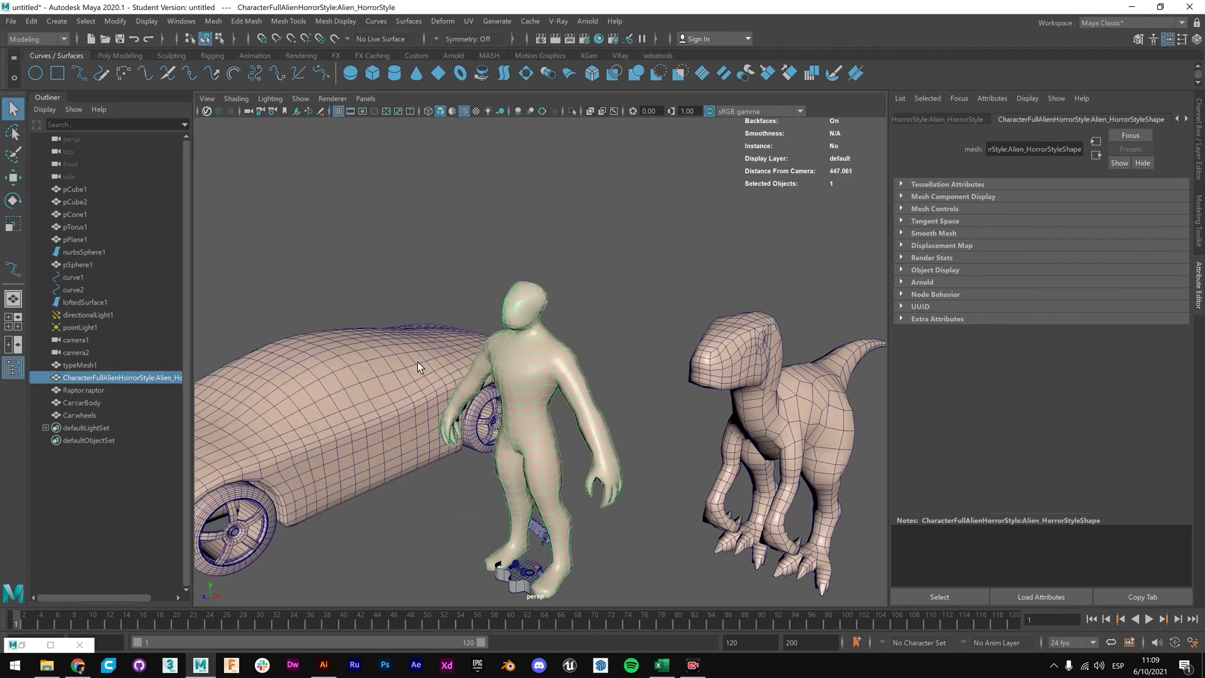
{"action": "scroll", "coordinate": [568, 350], "scroll_direction": "up", "scroll_amount": 5}
{"action": "left_click_drag", "start_coordinate": [573, 349], "coordinate": [566, 397], "text": "alt"}
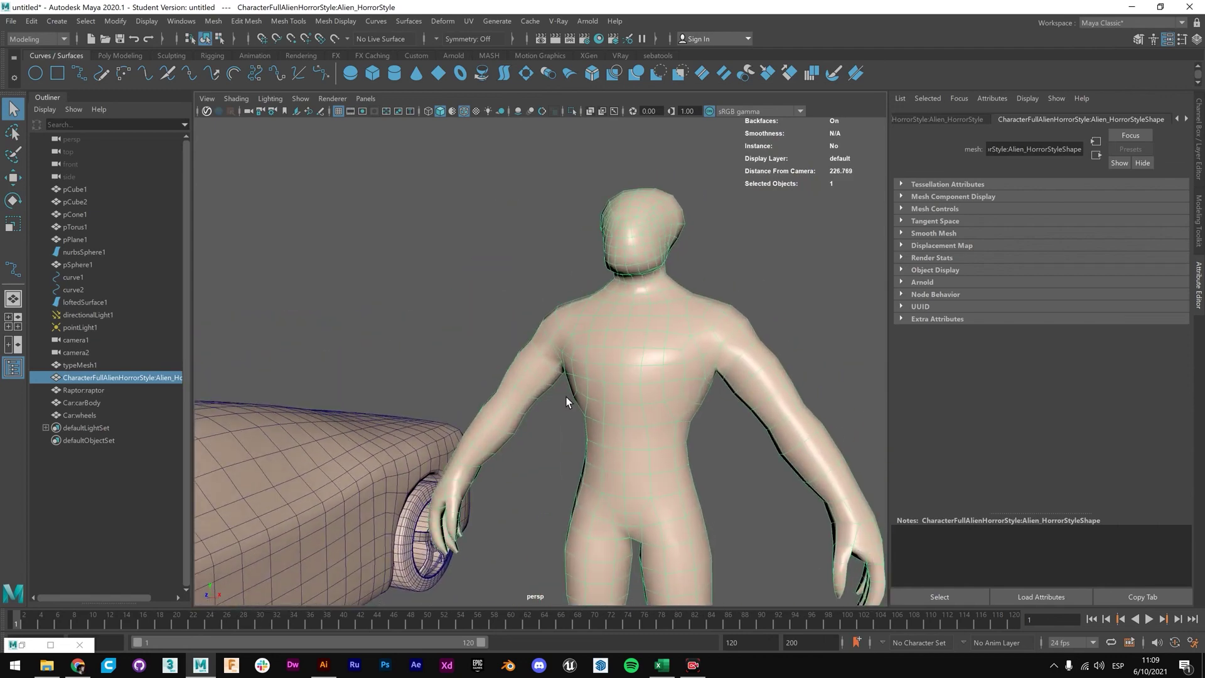
{"action": "mouse_move", "coordinate": [640, 312]}
{"action": "right_mouse_down"}
{"action": "mouse_move", "coordinate": [678, 331]}
{"action": "mouse_move", "coordinate": [648, 348]}
{"action": "mouse_move", "coordinate": [649, 327]}
{"action": "right_mouse_up"}
{"action": "left_click_drag", "start_coordinate": [568, 406], "coordinate": [568, 406]}
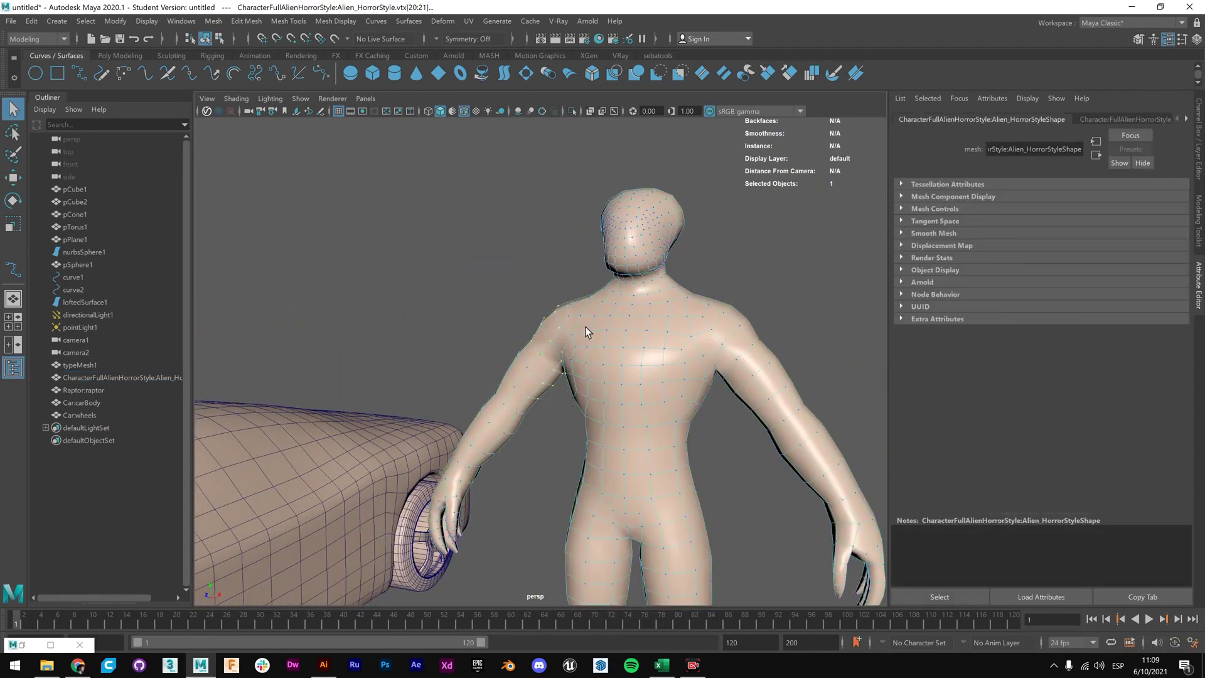
Select the vertices of the alien's arm nearest the car and activate the Rotate tool on them.
{"action": "scroll", "coordinate": [584, 330], "scroll_direction": "down", "scroll_amount": 5}
{"action": "left_click_drag", "start_coordinate": [583, 330], "coordinate": [597, 376], "text": "alt"}
{"action": "left_click_drag", "start_coordinate": [589, 436], "coordinate": [608, 451]}
{"action": "scroll", "coordinate": [615, 384], "scroll_direction": "up", "scroll_amount": 3}
{"action": "key", "text": "e"}
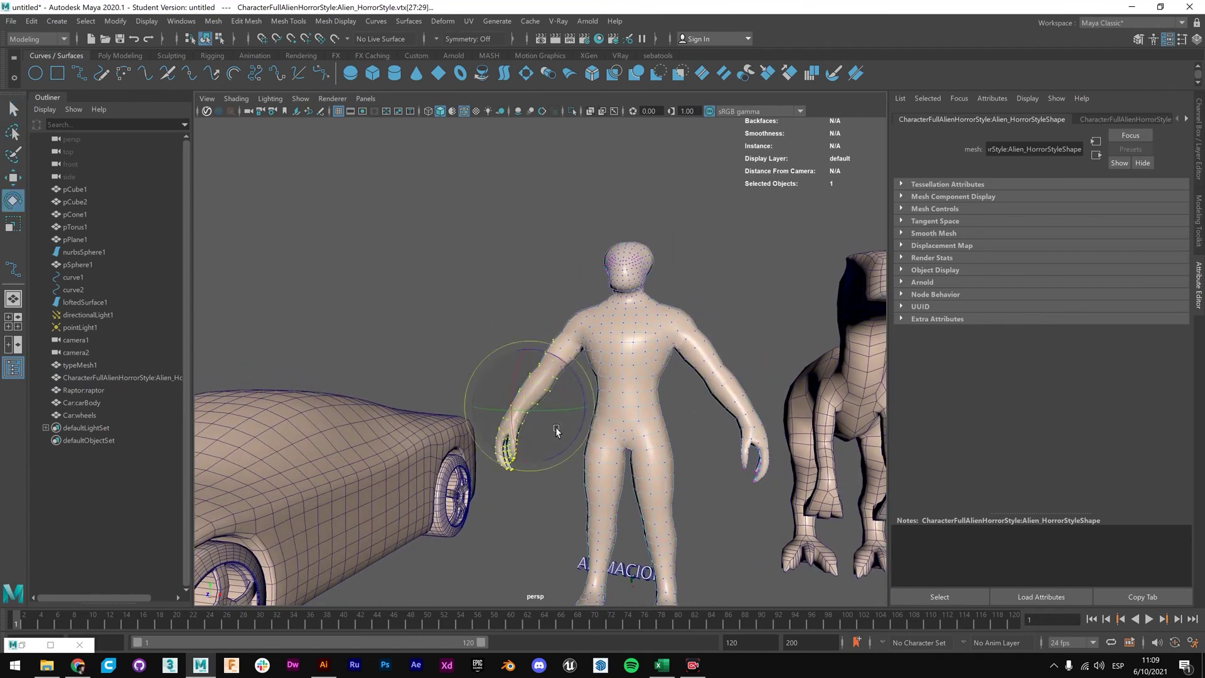
{"action": "middle_click_drag", "start_coordinate": [558, 431], "coordinate": [707, 321], "text": "alt"}
{"action": "left_click_drag", "start_coordinate": [689, 339], "coordinate": [688, 333], "text": "alt"}
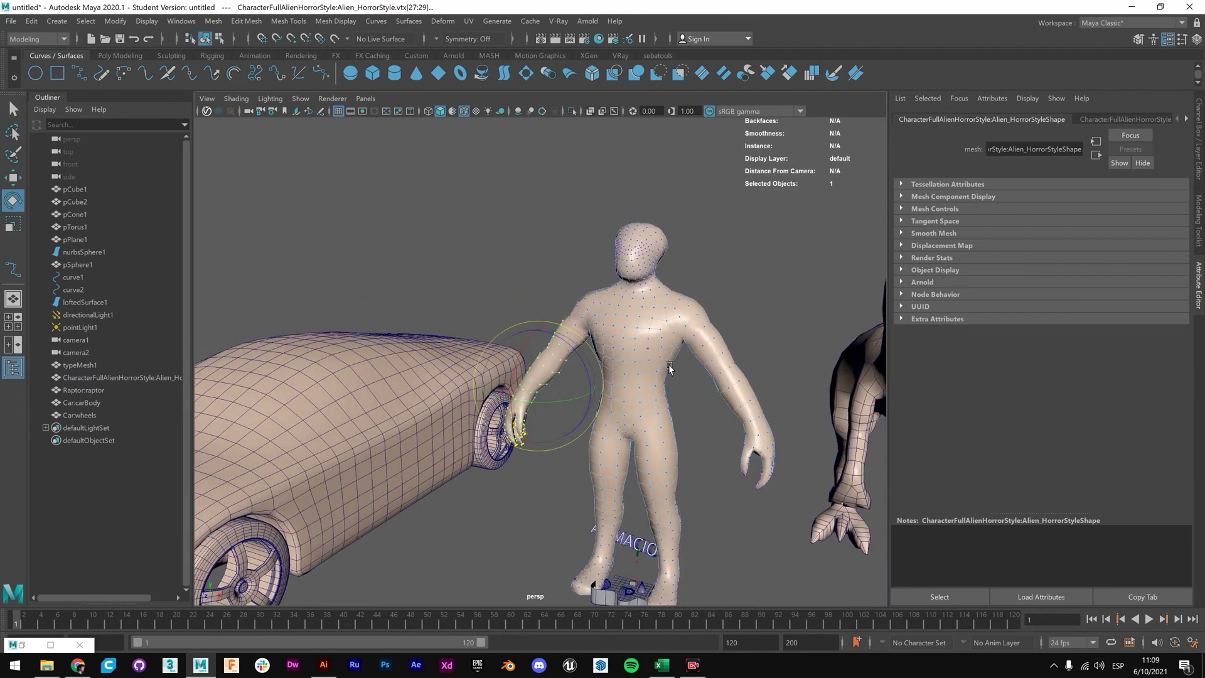
Return the alien to object mode, select the whole mesh and frame it with the car and raptor.
{"action": "key", "text": "q"}
{"action": "right_click", "coordinate": [623, 309]}
{"action": "right_click_drag", "start_coordinate": [624, 307], "coordinate": [669, 287]}
{"action": "left_click", "coordinate": [567, 258]}
{"action": "left_click", "coordinate": [614, 295]}
{"action": "scroll", "coordinate": [615, 300], "scroll_direction": "down", "scroll_amount": 5}
{"action": "left_click_drag", "start_coordinate": [649, 376], "coordinate": [658, 398], "text": "alt"}
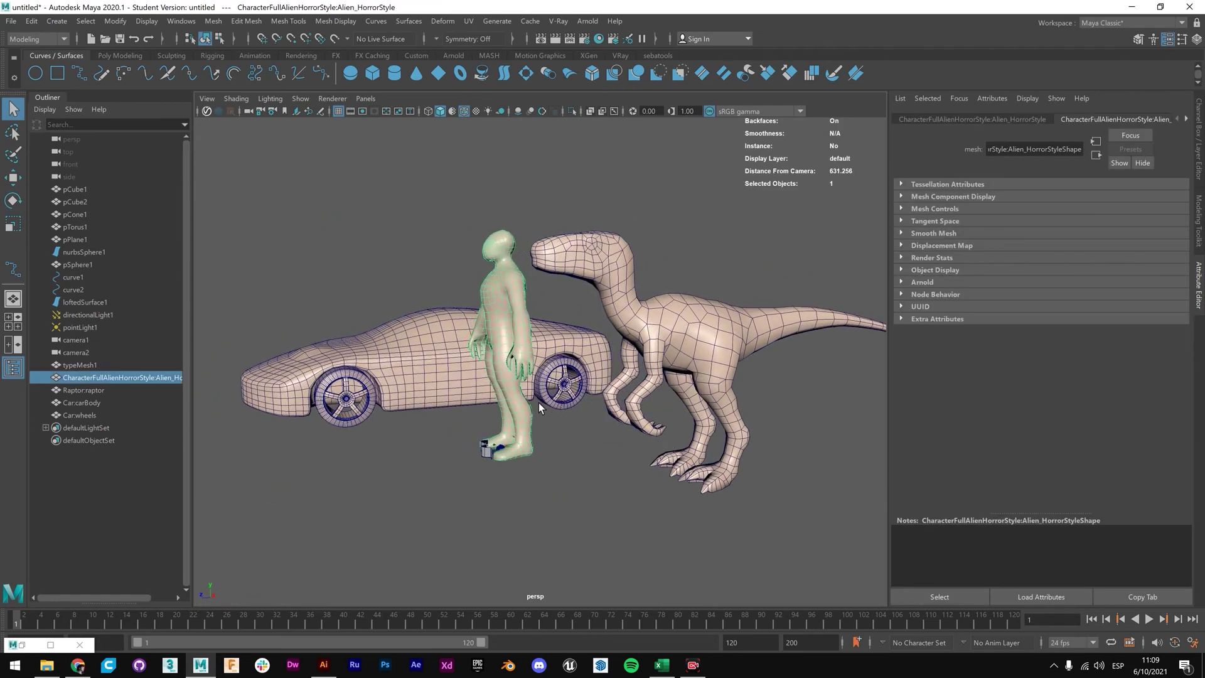
{"action": "left_click_drag", "start_coordinate": [538, 401], "coordinate": [583, 439], "text": "alt"}
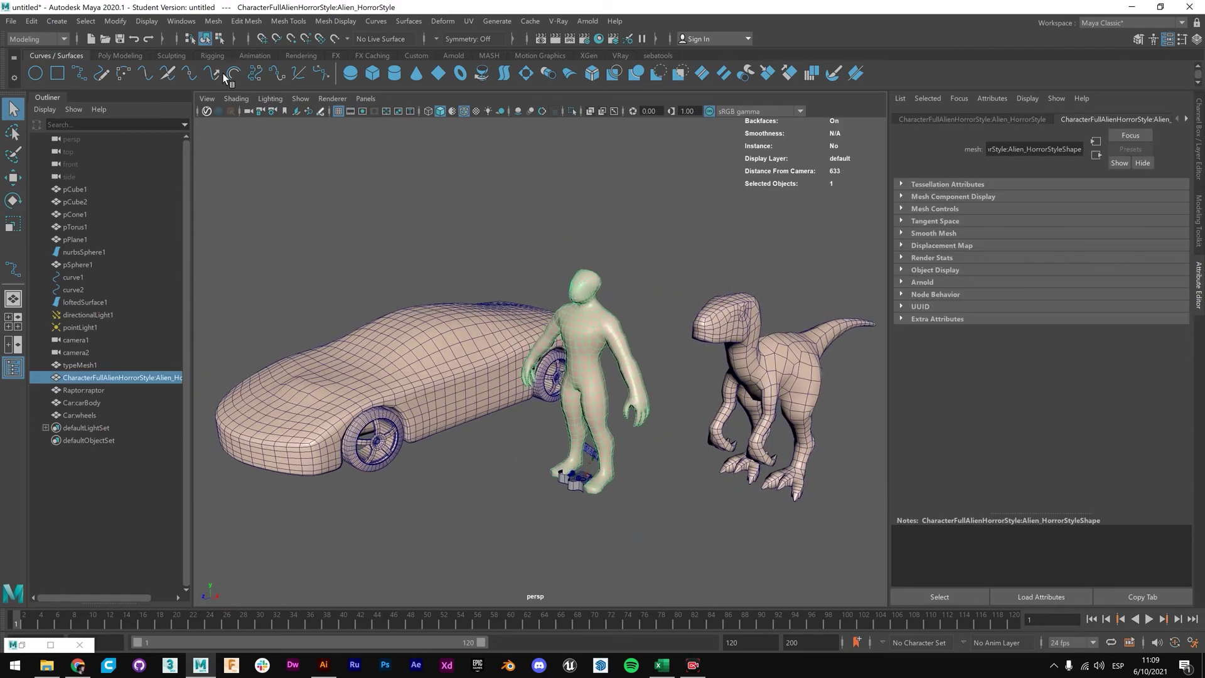
Open the Content Browser, look through the Animals and Bipeds folders of Sculpting Base Meshes, and minimize the browser.
{"action": "left_click", "coordinate": [173, 21]}
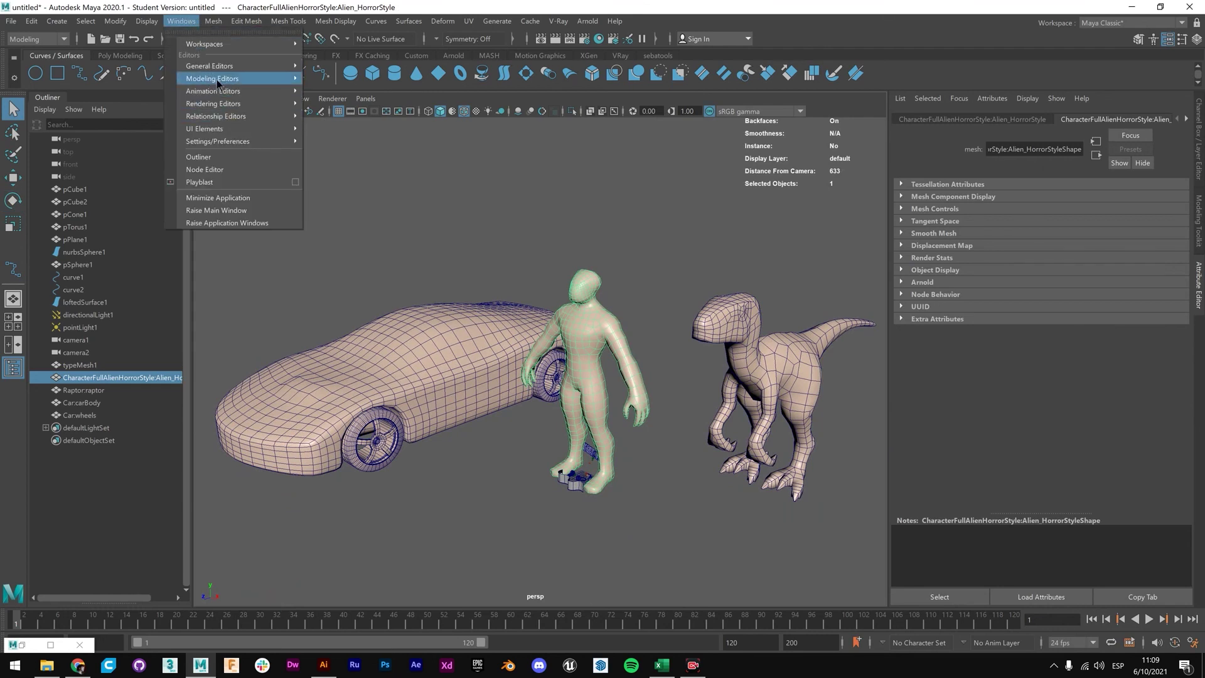
{"action": "mouse_move", "coordinate": [280, 88]}
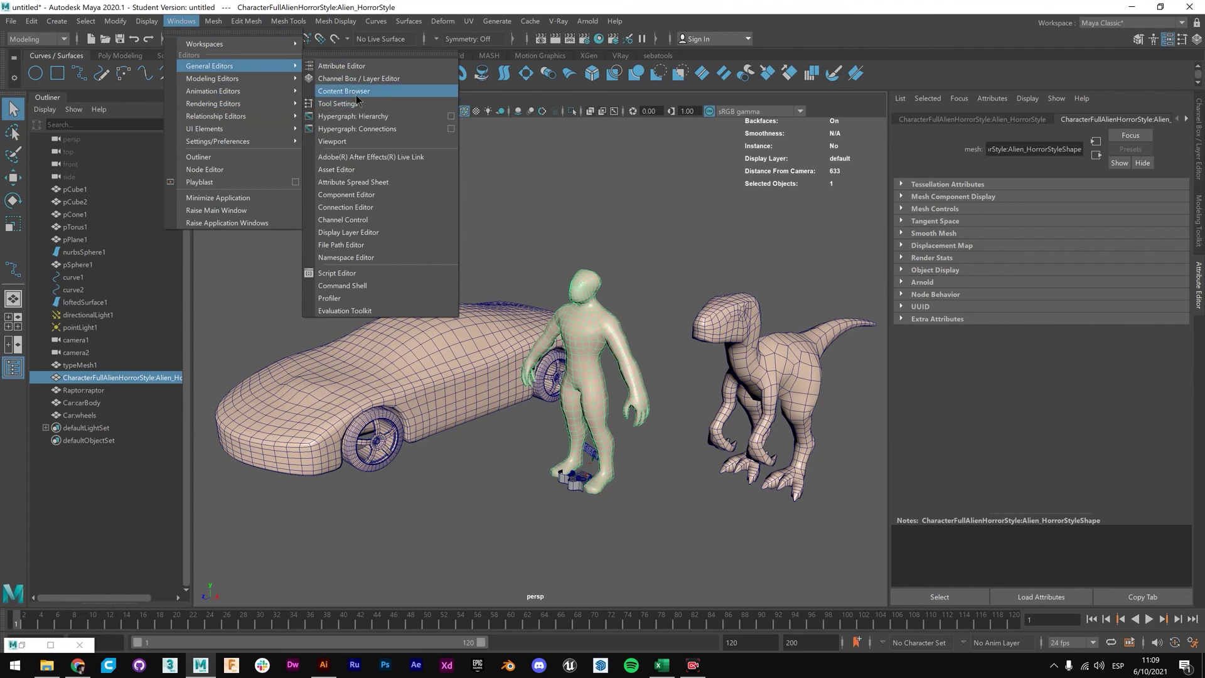
{"action": "left_click", "coordinate": [351, 91]}
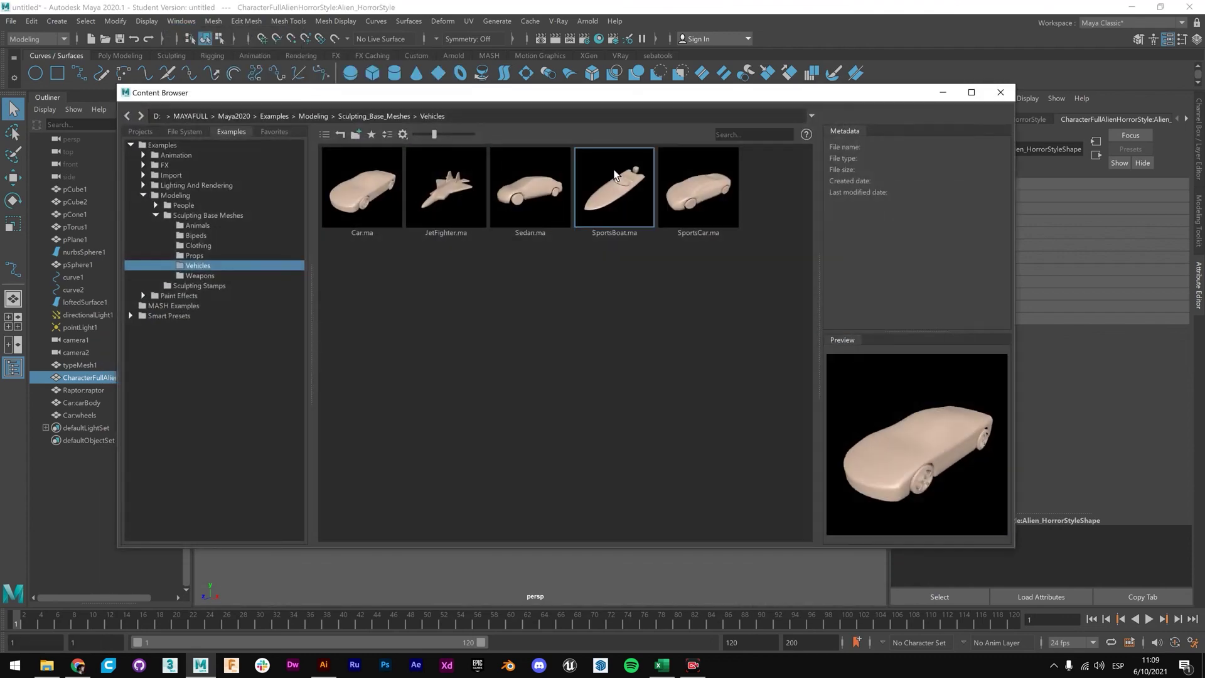
{"action": "double_click", "coordinate": [199, 216]}
{"action": "left_click", "coordinate": [156, 216]}
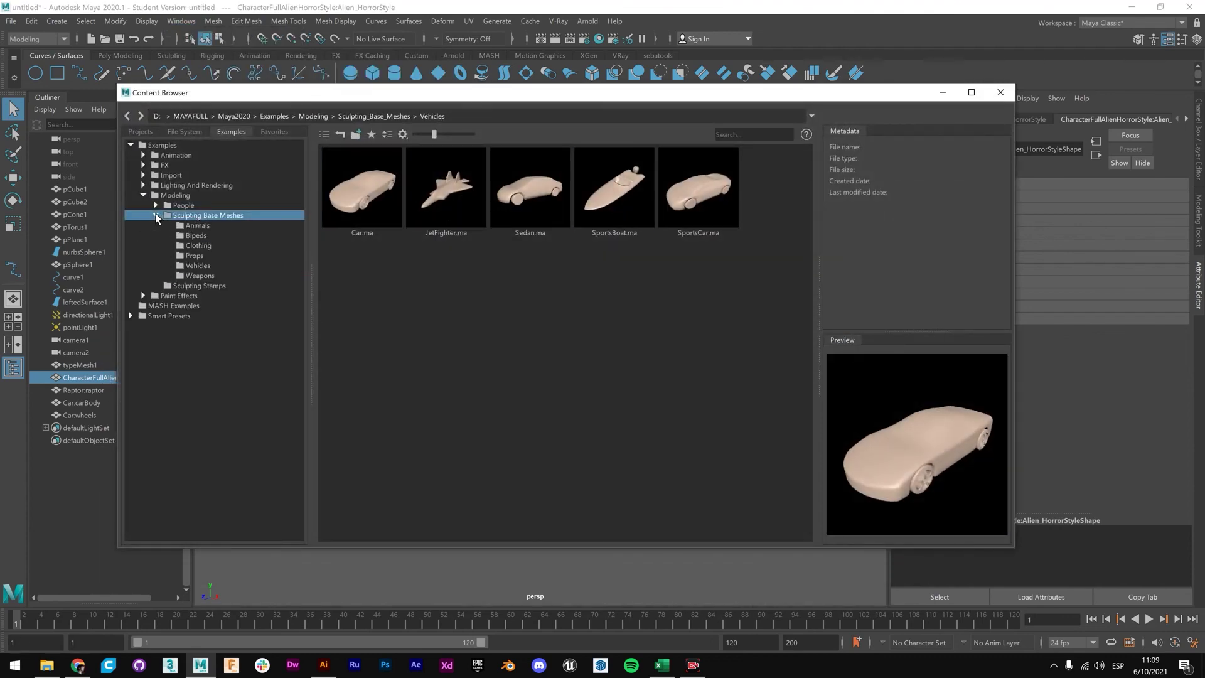
{"action": "left_click", "coordinate": [187, 225]}
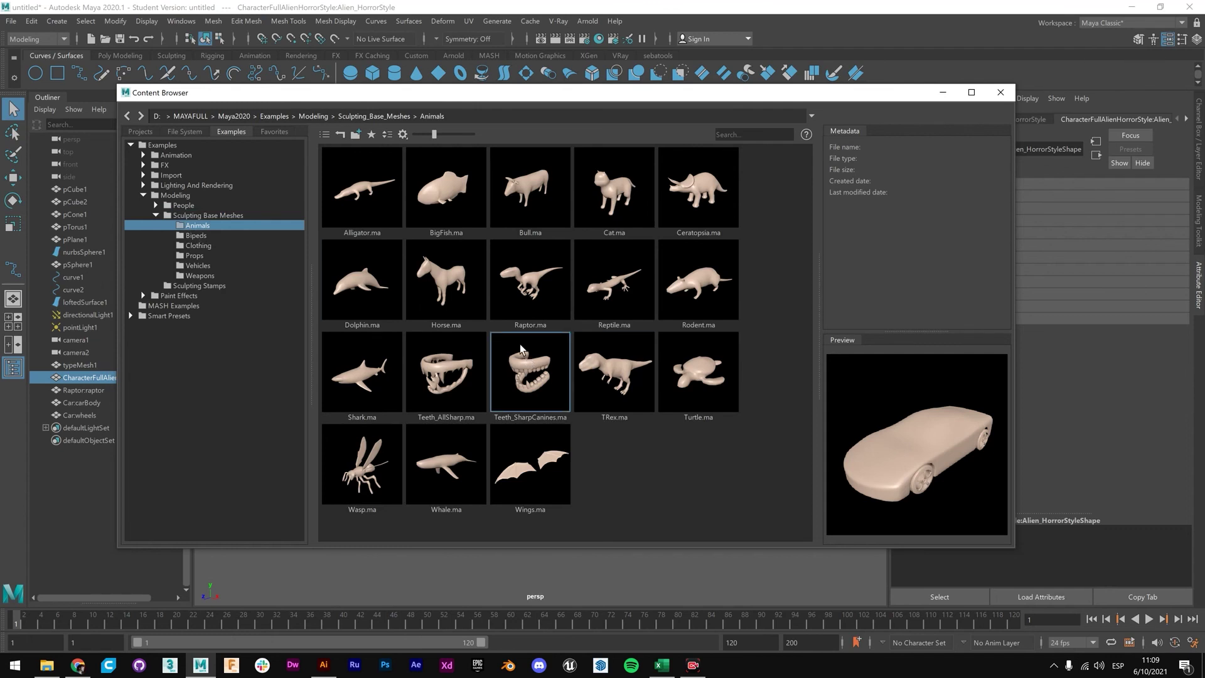
{"action": "left_click", "coordinate": [197, 237]}
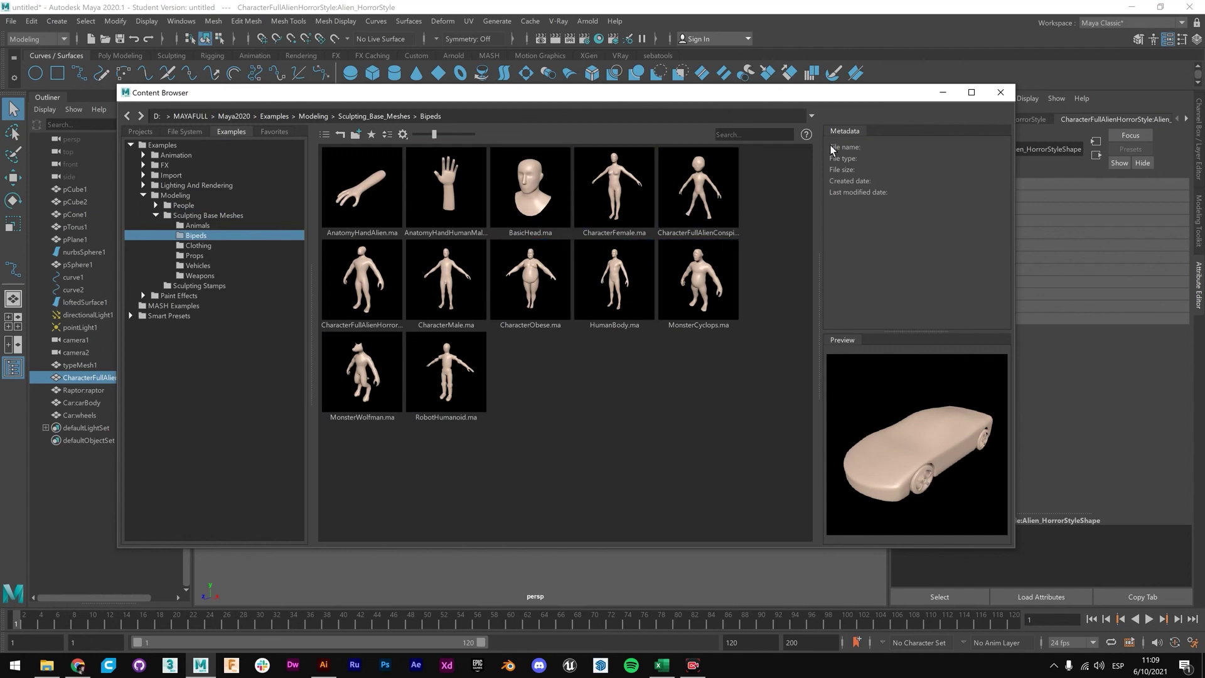
{"action": "left_click", "coordinate": [943, 93]}
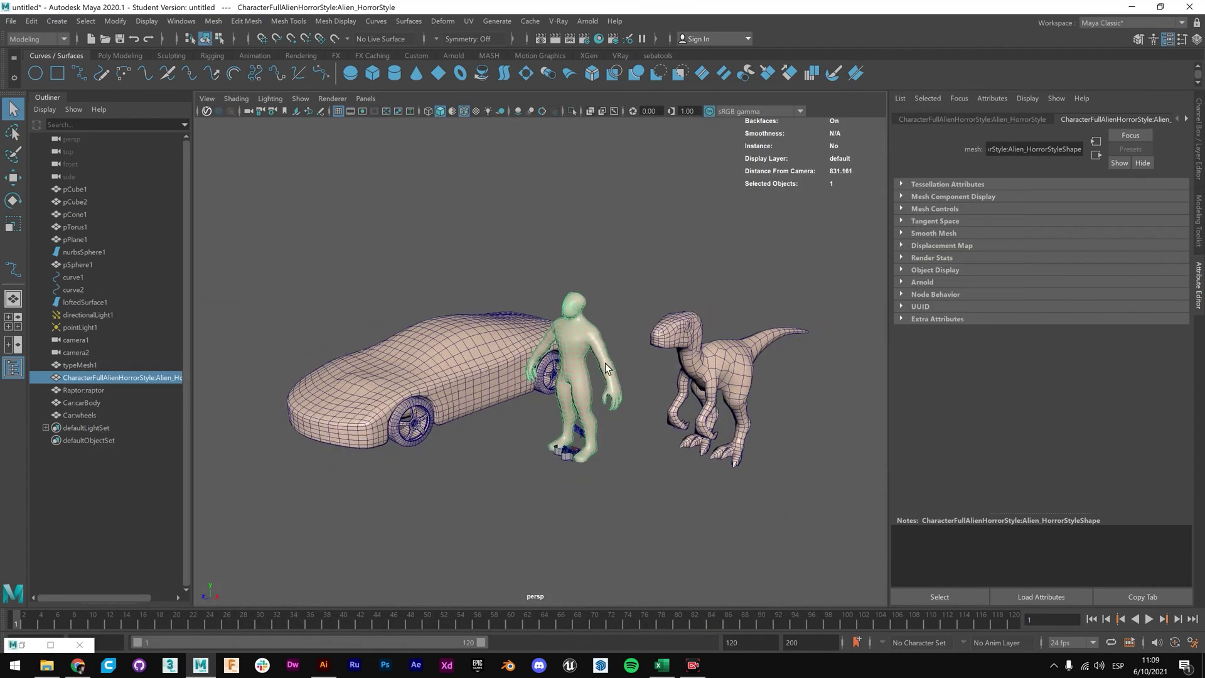
Examine the small primitives and lofted surface between the alien's feet, and bring up the Poly Modeling tools.
{"action": "middle_click_drag", "start_coordinate": [605, 362], "coordinate": [599, 306], "text": "alt"}
{"action": "mouse_move", "coordinate": [599, 306]}
{"action": "left_mouse_down", "text": "alt"}
{"action": "mouse_move", "coordinate": [565, 309]}
{"action": "mouse_move", "coordinate": [630, 313]}
{"action": "mouse_move", "coordinate": [593, 320]}
{"action": "left_mouse_up", "text": "alt"}
{"action": "scroll", "coordinate": [559, 397], "scroll_direction": "up", "scroll_amount": 5}
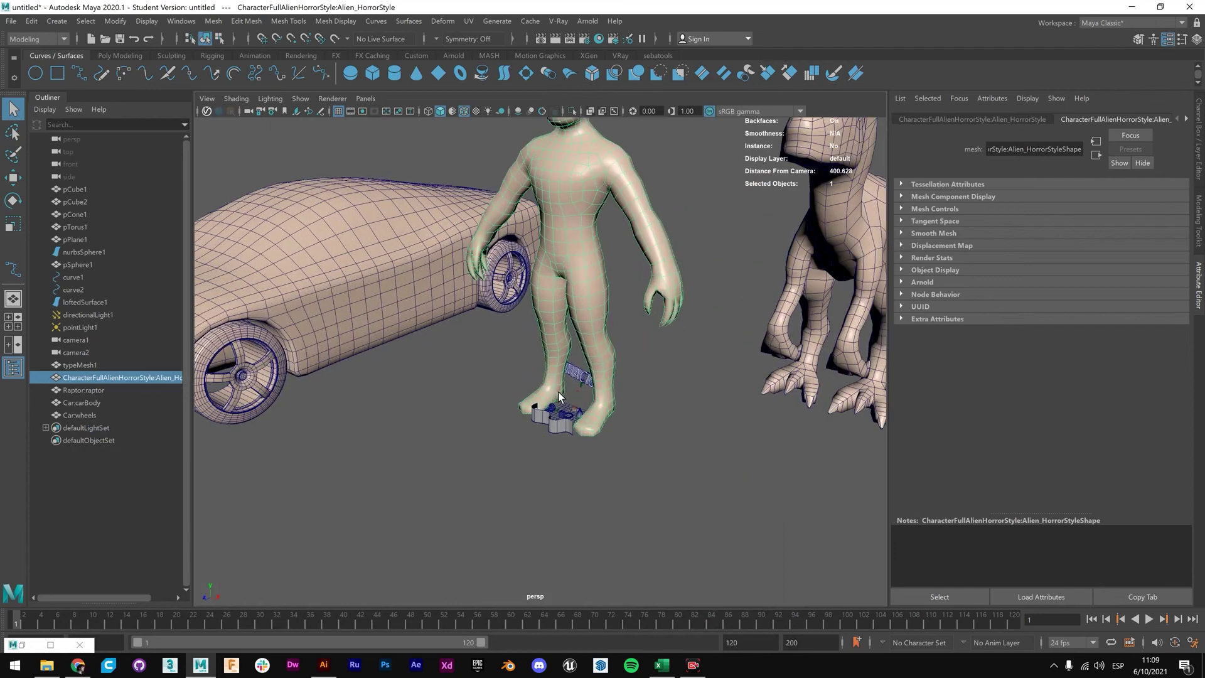
{"action": "scroll", "coordinate": [560, 397], "scroll_direction": "up", "scroll_amount": 5}
{"action": "scroll", "coordinate": [565, 398], "scroll_direction": "down", "scroll_amount": 3}
{"action": "scroll", "coordinate": [556, 397], "scroll_direction": "up", "scroll_amount": 2}
{"action": "scroll", "coordinate": [547, 372], "scroll_direction": "up", "scroll_amount": 2}
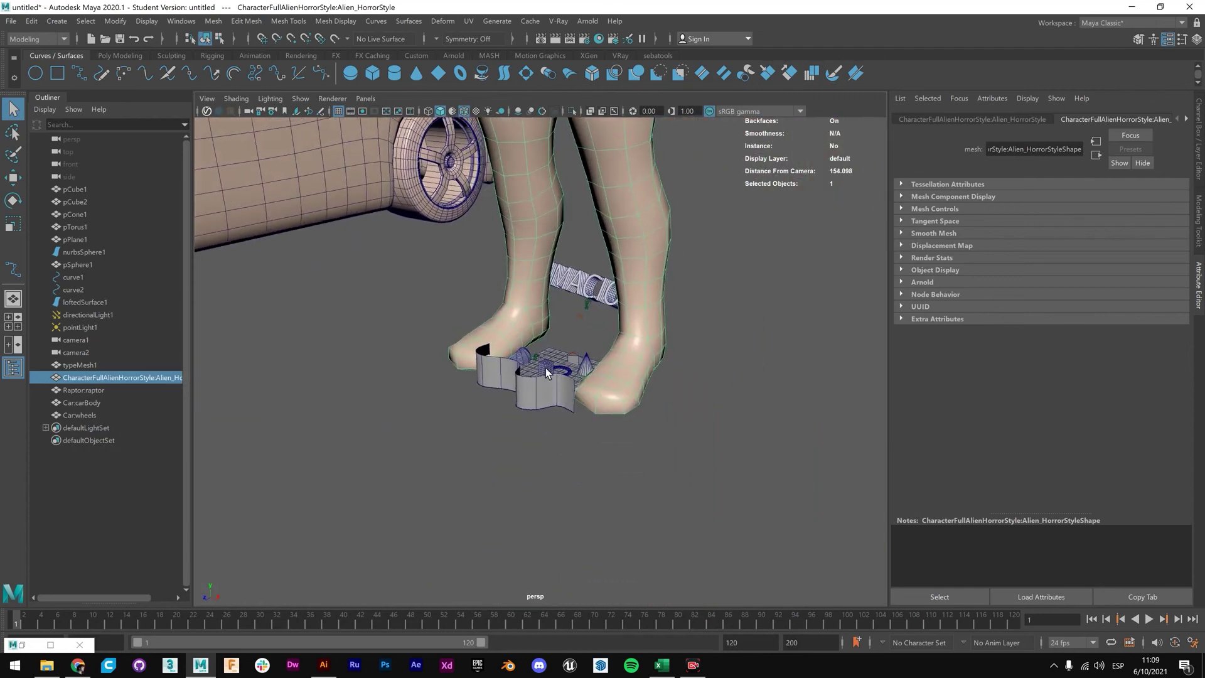
{"action": "left_click", "coordinate": [119, 56]}
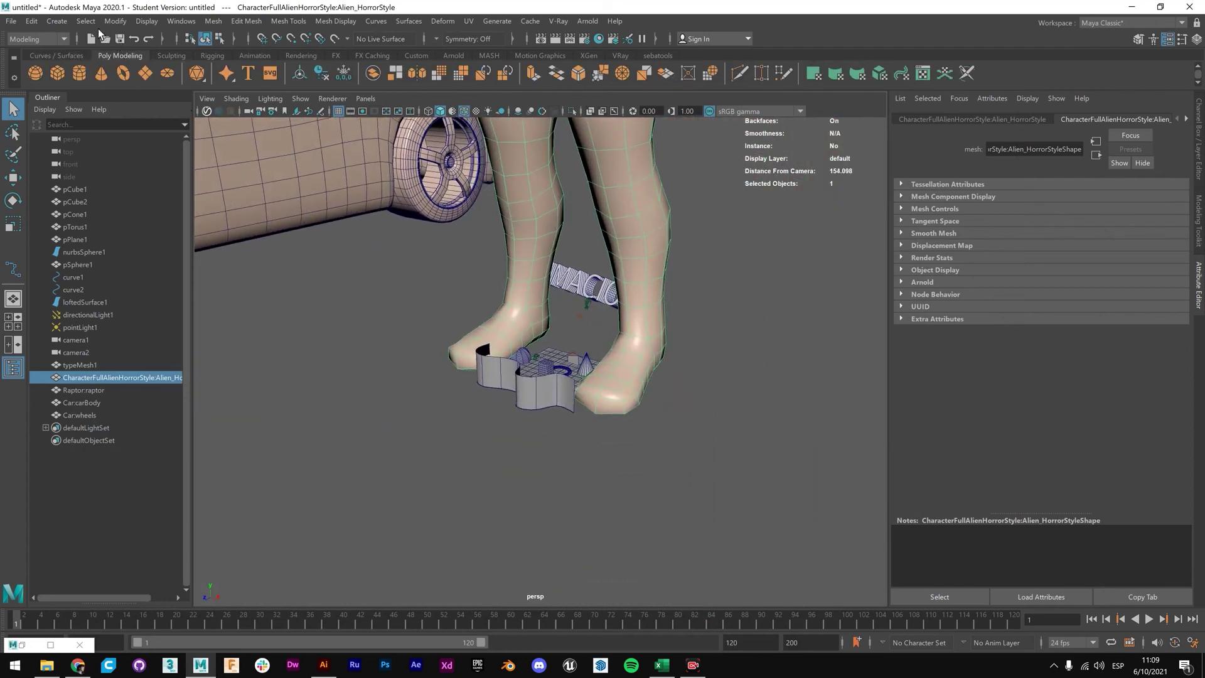
{"action": "scroll", "coordinate": [612, 457], "scroll_direction": "down", "scroll_amount": 5}
Switch to the Excel course outline, select the cell with topics 1.3.5 to 1.3.8, and return to Maya.
{"action": "left_click", "coordinate": [661, 665]}
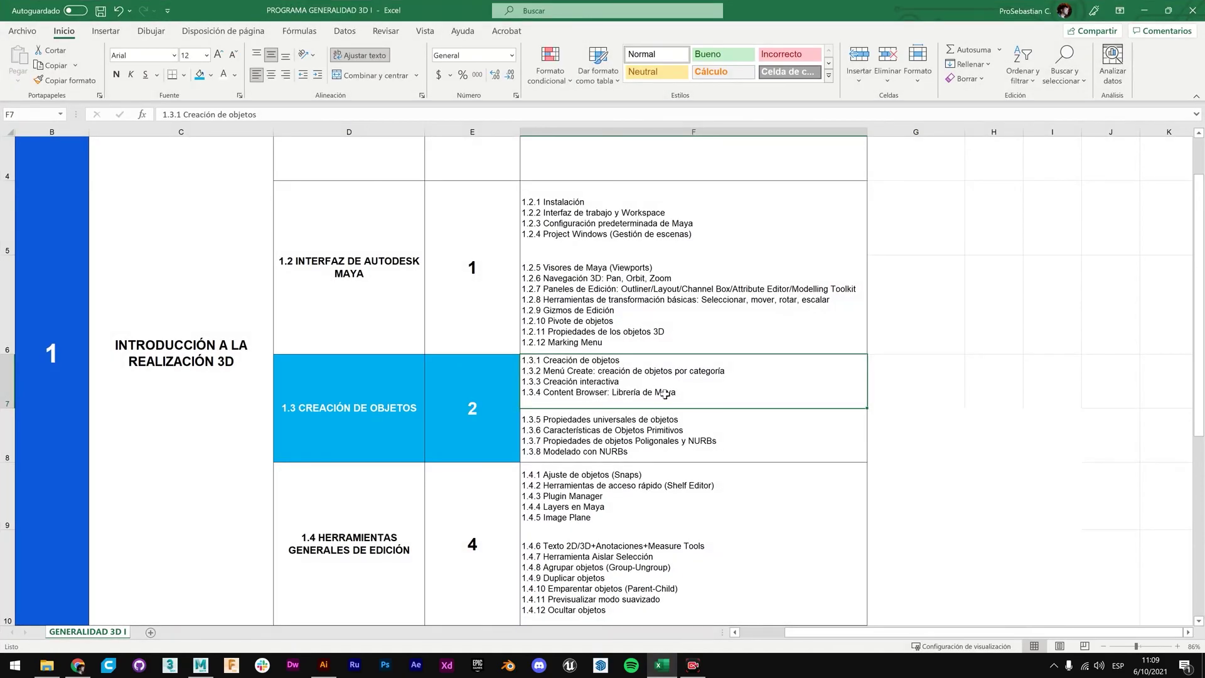
{"action": "left_click", "coordinate": [619, 433]}
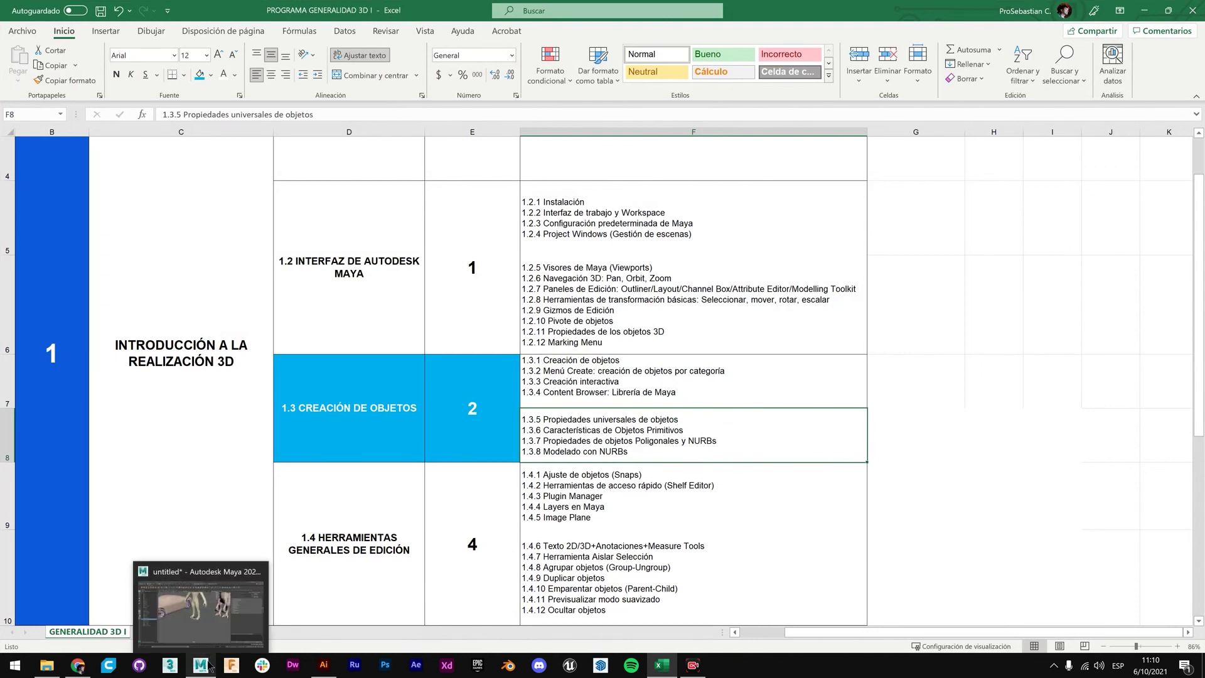
{"action": "left_click", "coordinate": [201, 626]}
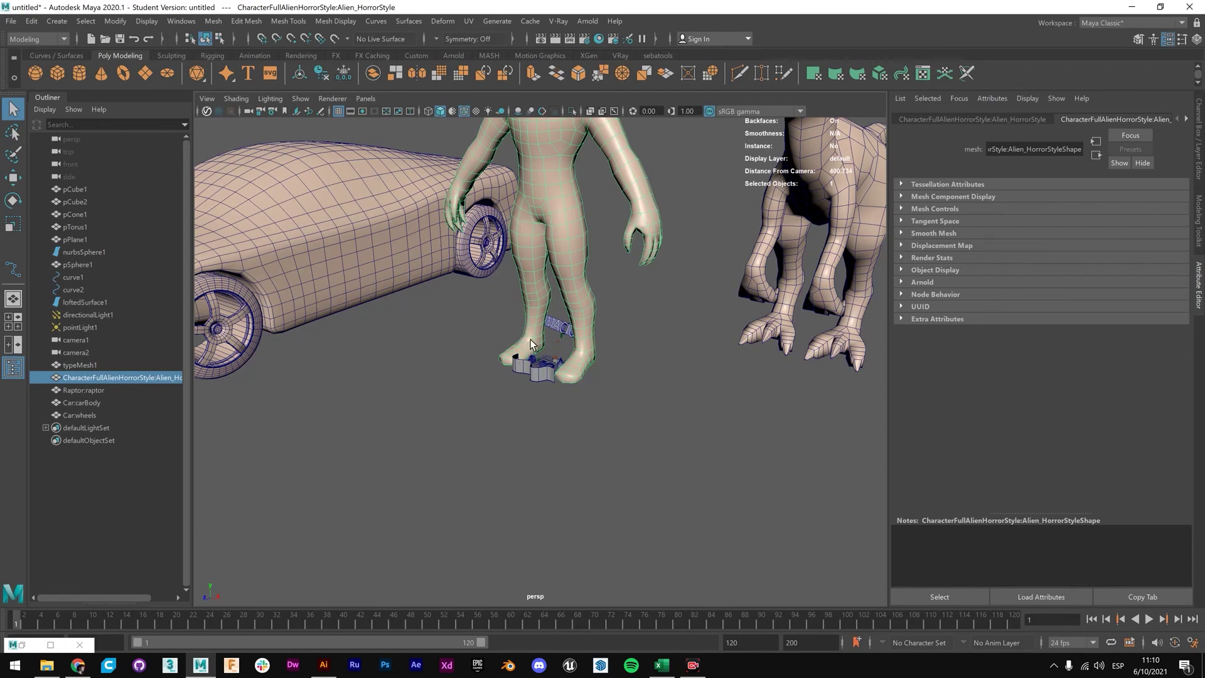
Frame the alien and display its transform attributes in the Channel Box.
{"action": "key", "text": "f"}
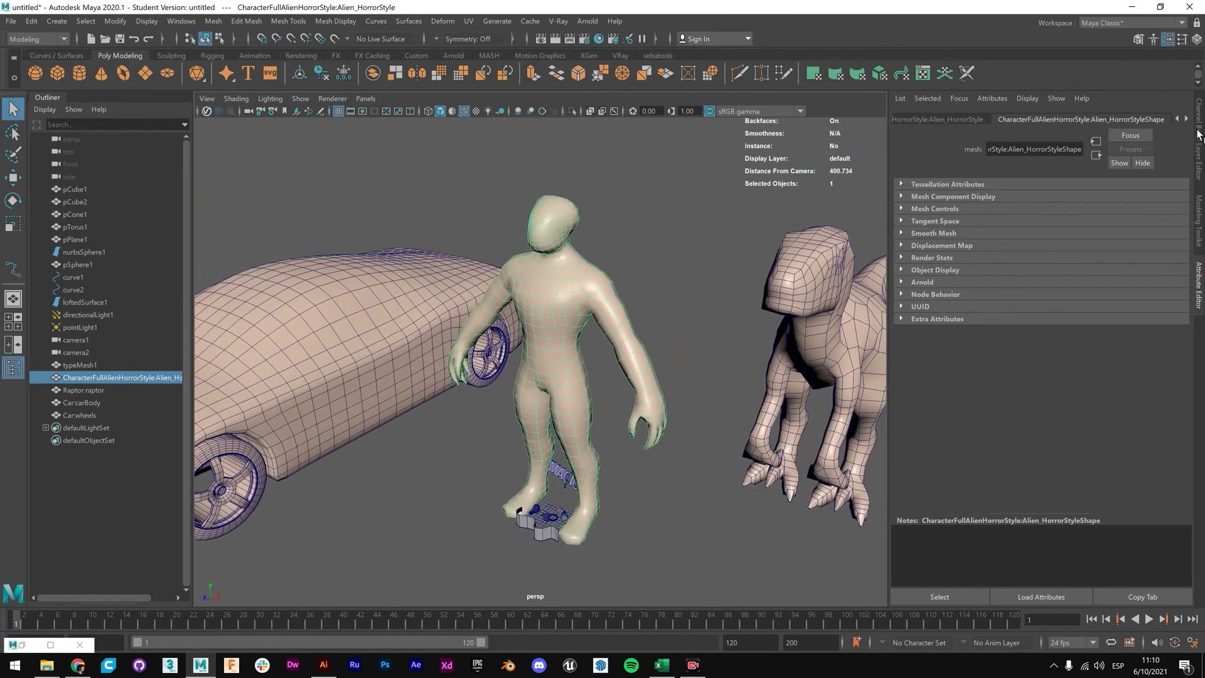
{"action": "left_click", "coordinate": [1197, 134]}
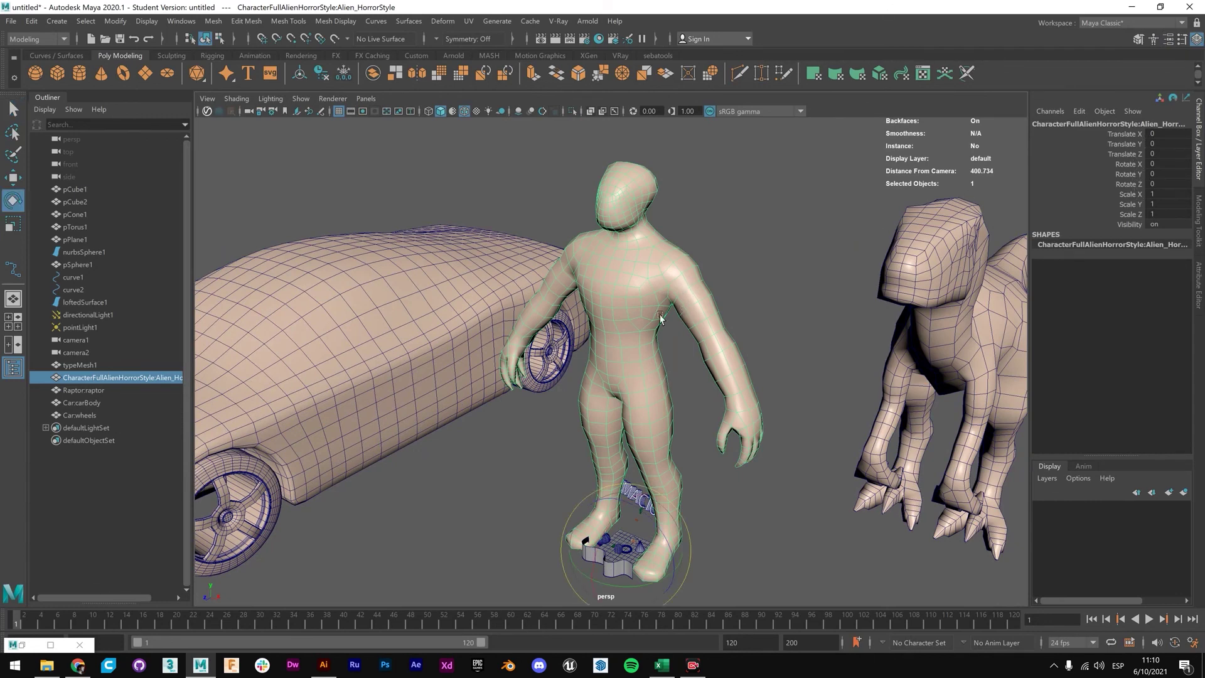
Try rotating the alien -30 degrees about the Z axis and undo the rotation.
{"action": "key", "text": "e"}
{"action": "left_click_drag", "start_coordinate": [617, 501], "coordinate": [628, 502]}
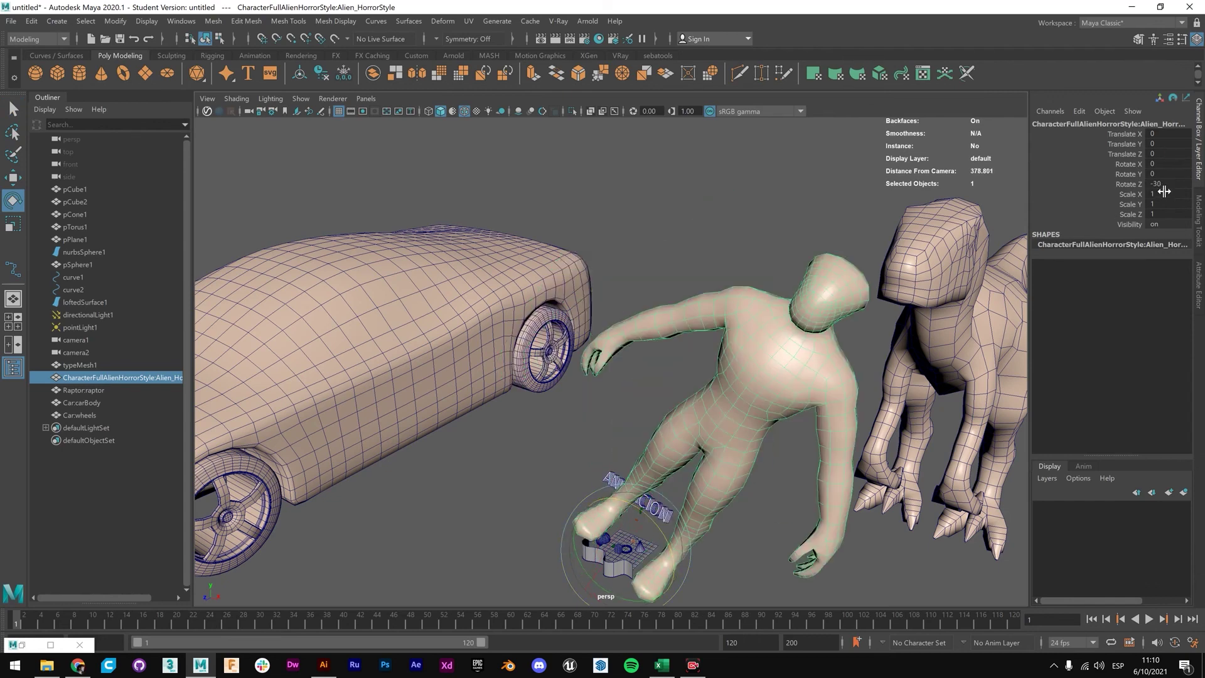
{"action": "key", "text": "ctrl+z"}
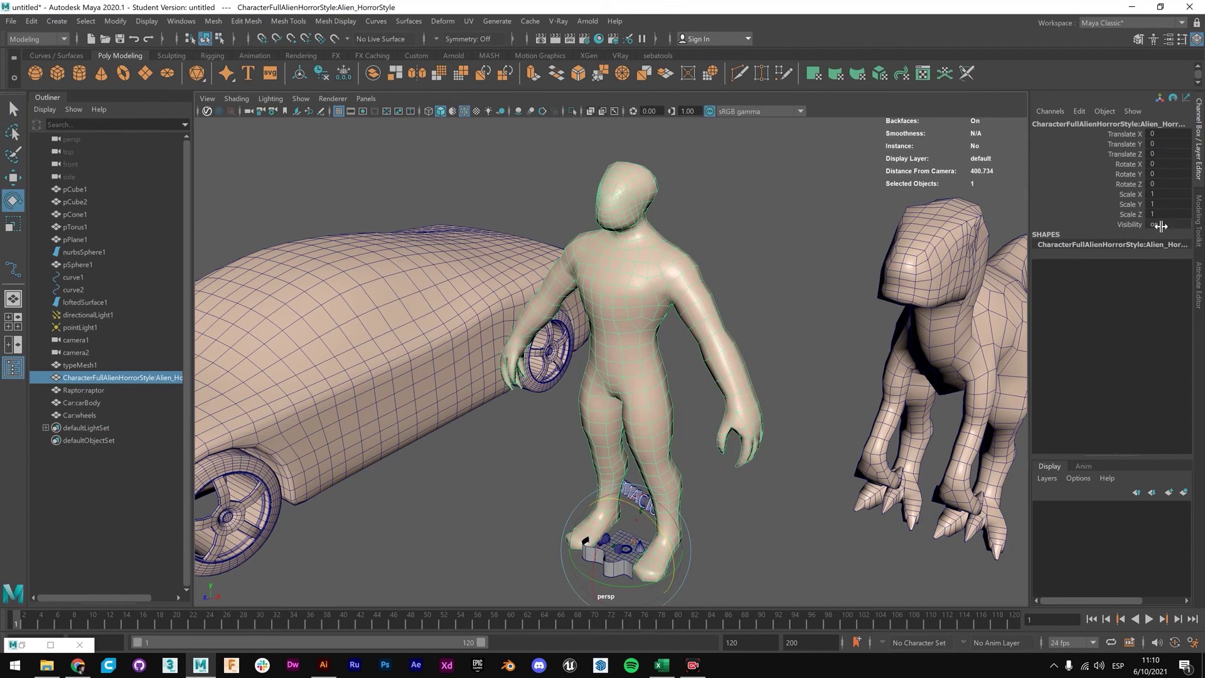
Return to the Select tool and pick the raptor to inspect its transform attributes.
{"action": "scroll", "coordinate": [645, 306], "scroll_direction": "down", "scroll_amount": 4}
{"action": "scroll", "coordinate": [649, 357], "scroll_direction": "up", "scroll_amount": 4}
{"action": "scroll", "coordinate": [570, 428], "scroll_direction": "down", "scroll_amount": 3}
{"action": "key", "text": "q"}
{"action": "left_click", "coordinate": [906, 362]}
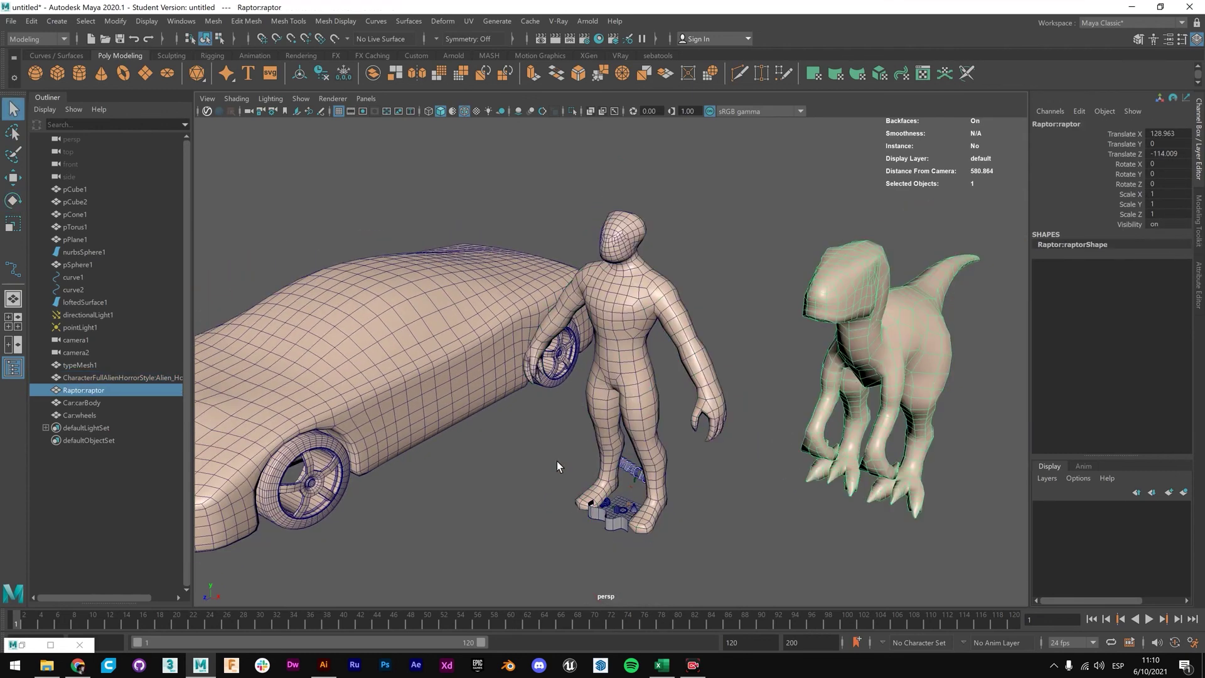
{"action": "left_click", "coordinate": [509, 405]}
Select the lofted surface by the alien's feet and move it about 32 units along Z, away from the feet.
{"action": "left_click", "coordinate": [602, 516]}
{"action": "scroll", "coordinate": [627, 508], "scroll_direction": "up", "scroll_amount": 5}
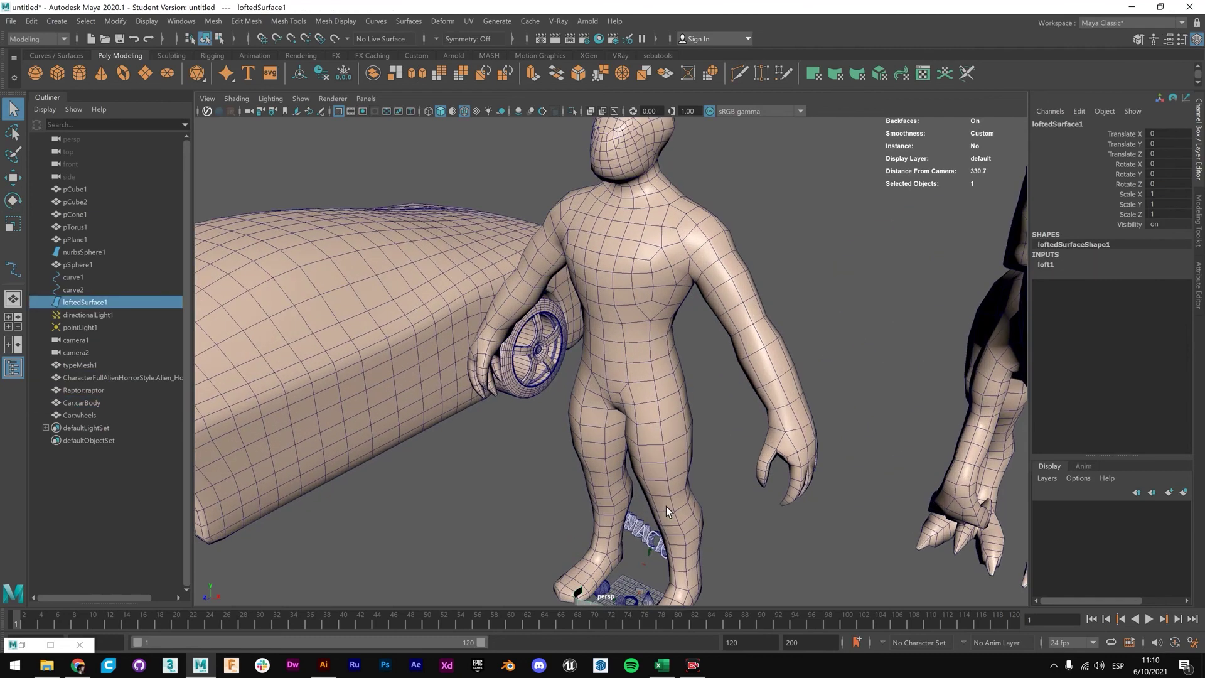
{"action": "key", "text": "w"}
{"action": "scroll", "coordinate": [566, 502], "scroll_direction": "up", "scroll_amount": 4}
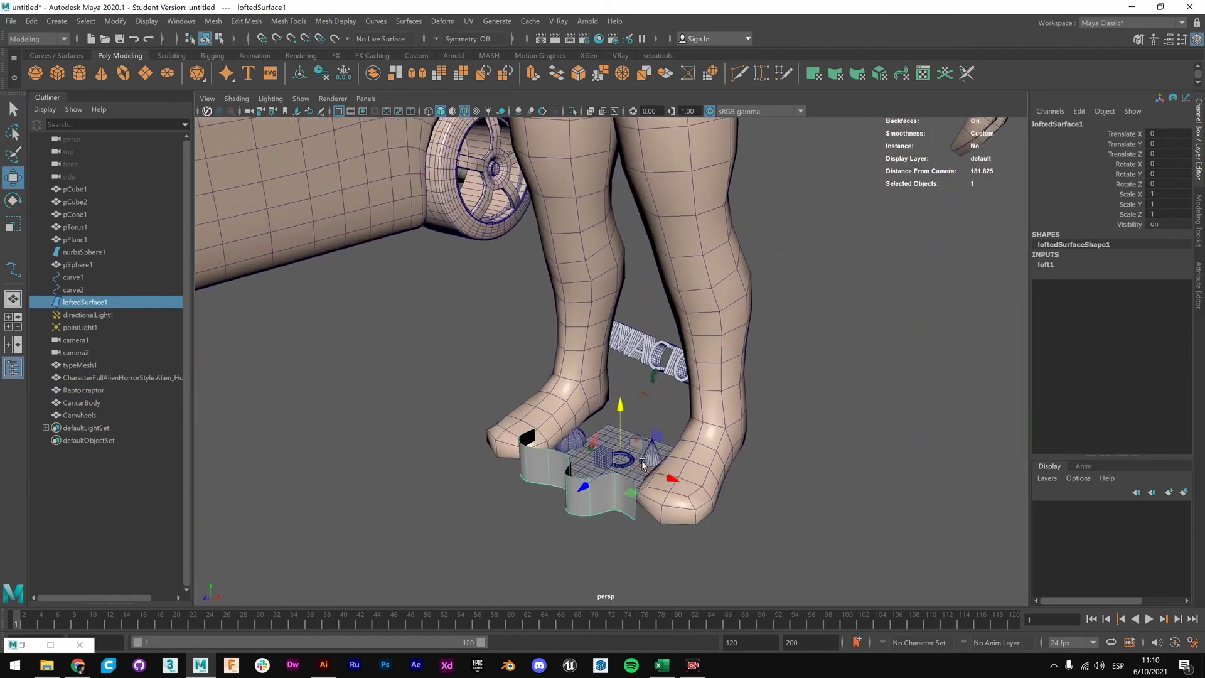
{"action": "left_click_drag", "start_coordinate": [608, 467], "coordinate": [529, 505]}
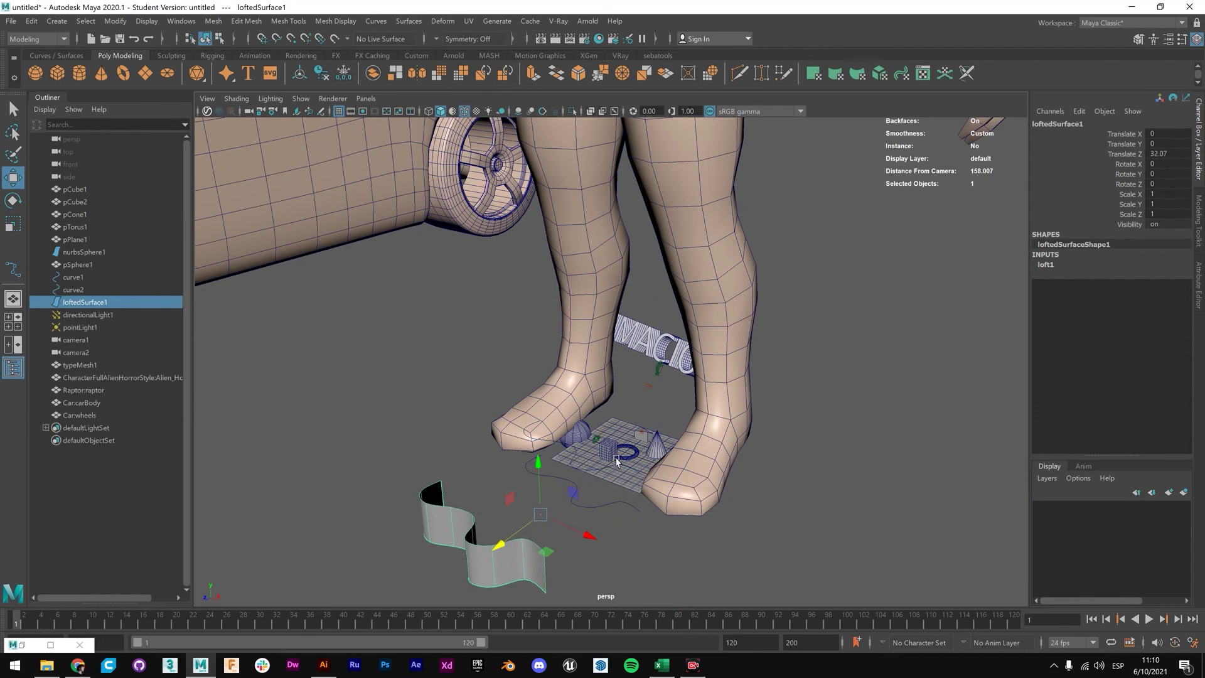
Rotate the lofted surface 15 degrees about the Z axis.
{"action": "key", "text": "q"}
{"action": "key", "text": "w"}
{"action": "key", "text": "e"}
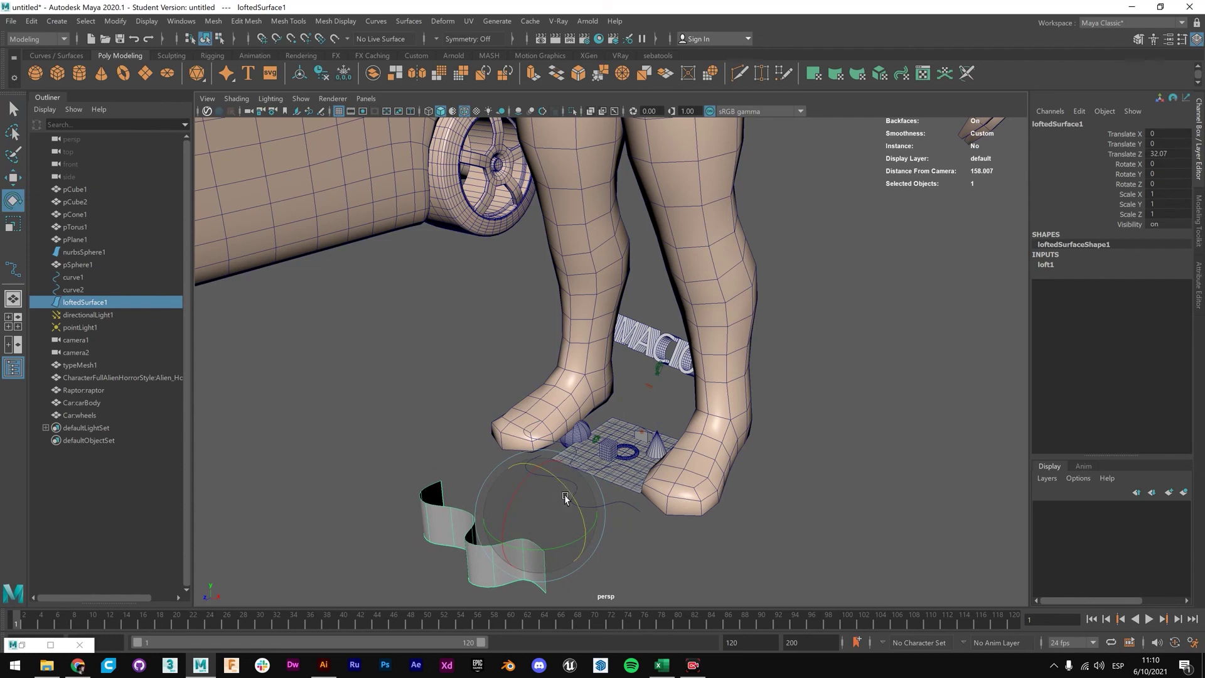
{"action": "mouse_move", "coordinate": [565, 498]}
{"action": "left_mouse_down"}
{"action": "mouse_move", "coordinate": [555, 485]}
{"action": "mouse_move", "coordinate": [580, 508]}
{"action": "mouse_move", "coordinate": [558, 499]}
{"action": "mouse_move", "coordinate": [588, 507]}
{"action": "mouse_move", "coordinate": [552, 490]}
{"action": "left_mouse_up"}
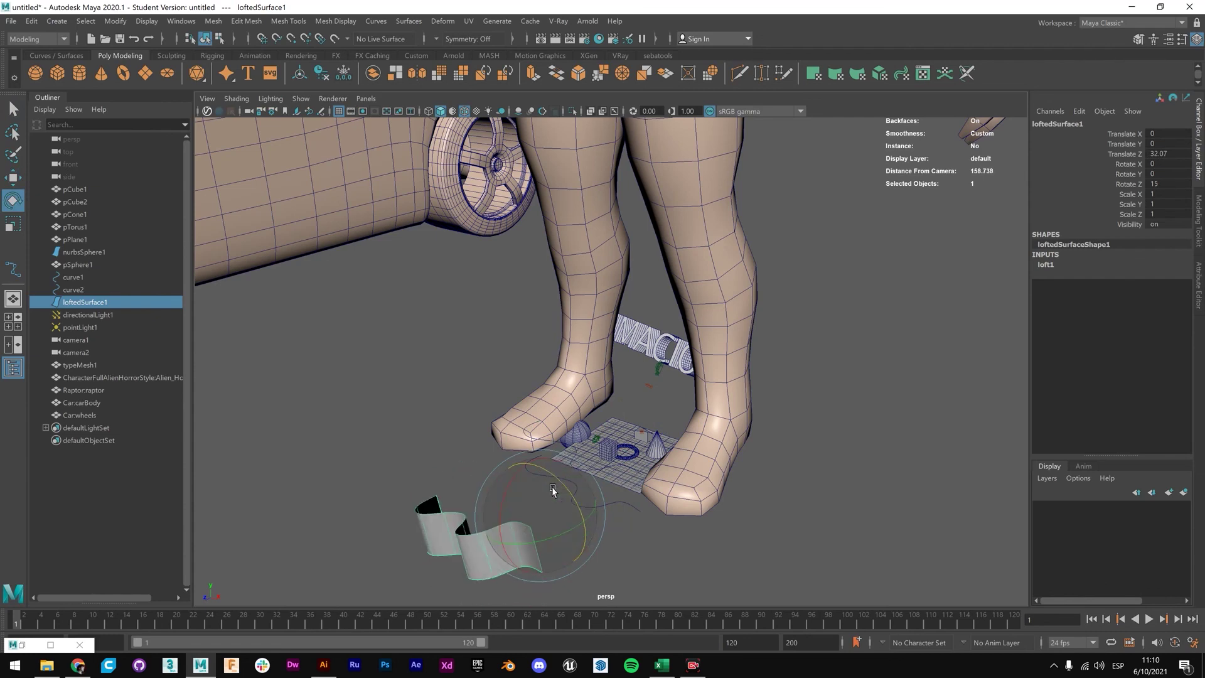
Select the alien to inspect its transform attributes, and check the topics in the Excel course outline before returning to Maya.
{"action": "scroll", "coordinate": [565, 489], "scroll_direction": "down", "scroll_amount": 5}
{"action": "left_click", "coordinate": [593, 307]}
{"action": "scroll", "coordinate": [646, 364], "scroll_direction": "up", "scroll_amount": 4}
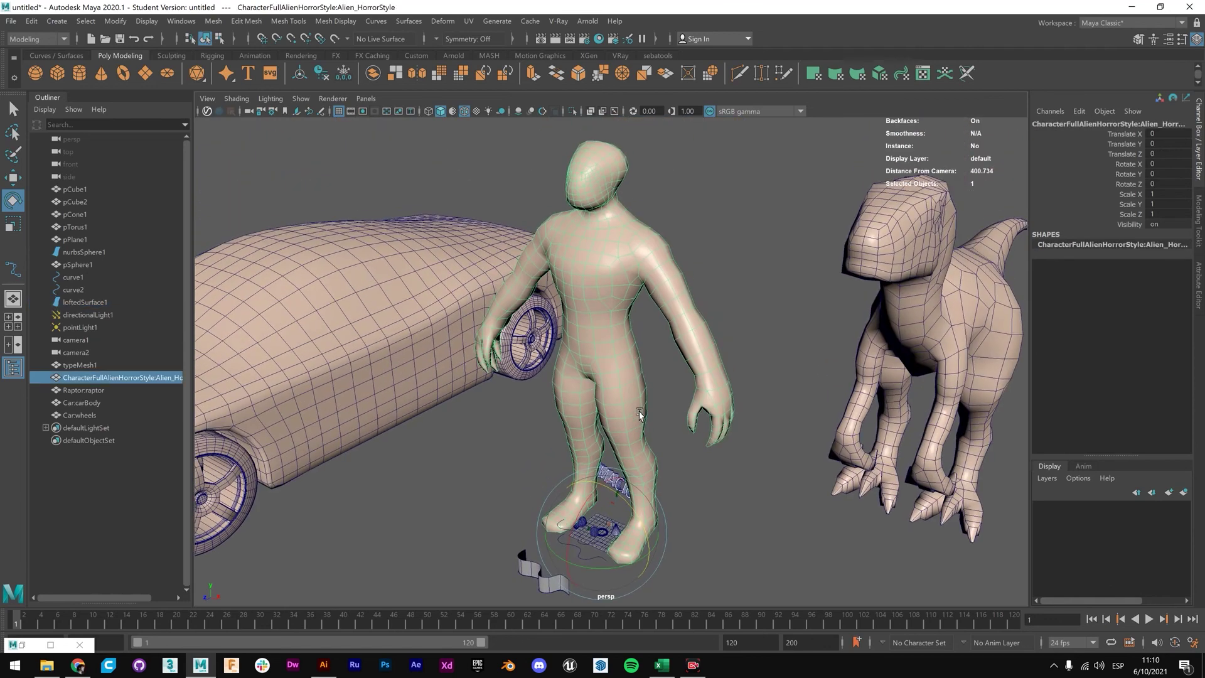
{"action": "scroll", "coordinate": [673, 359], "scroll_direction": "up", "scroll_amount": 2}
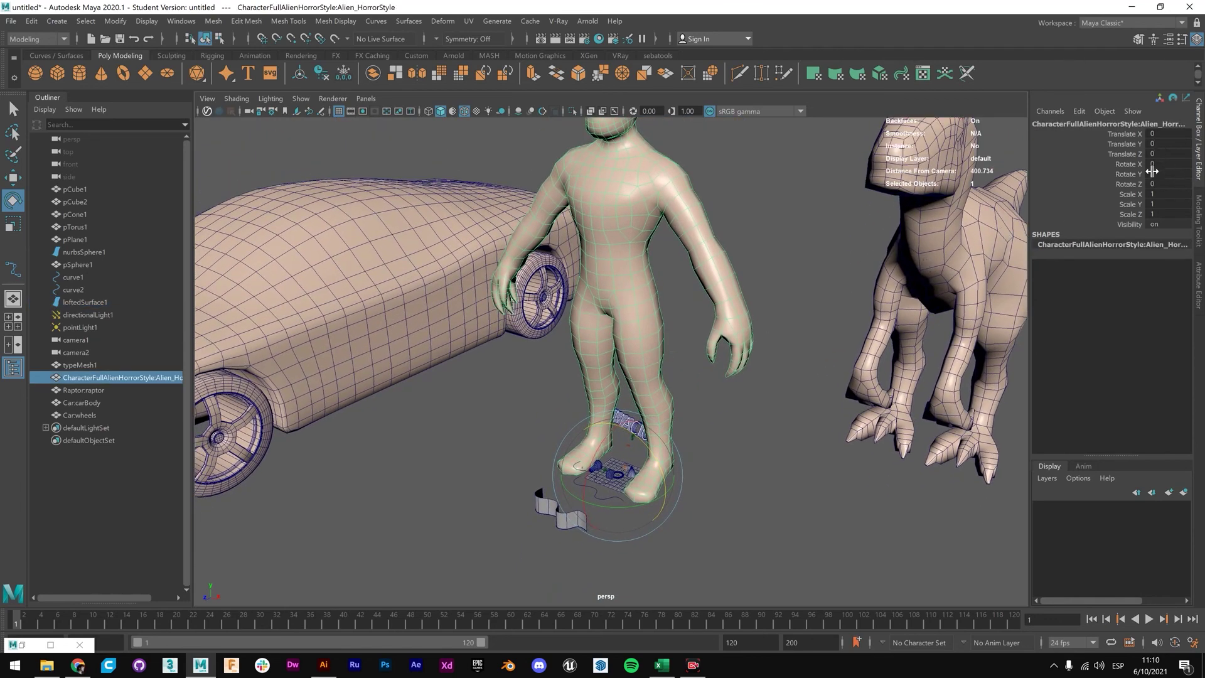
{"action": "scroll", "coordinate": [570, 417], "scroll_direction": "down", "scroll_amount": 2}
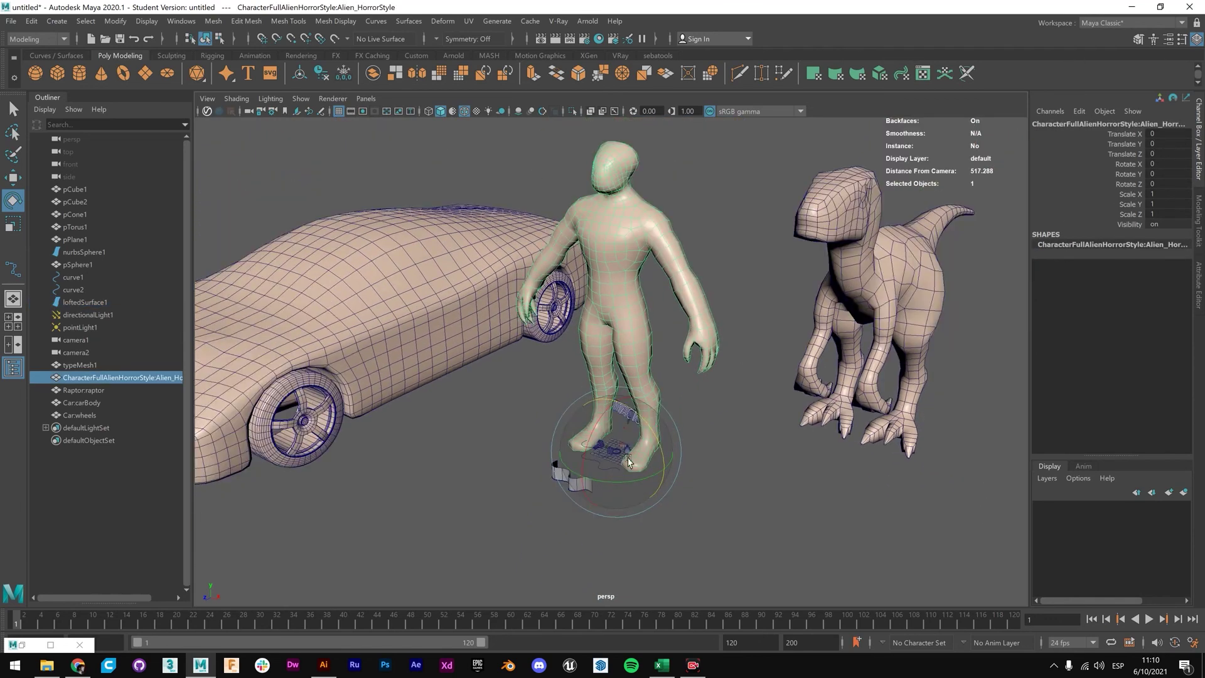
{"action": "key", "text": "q"}
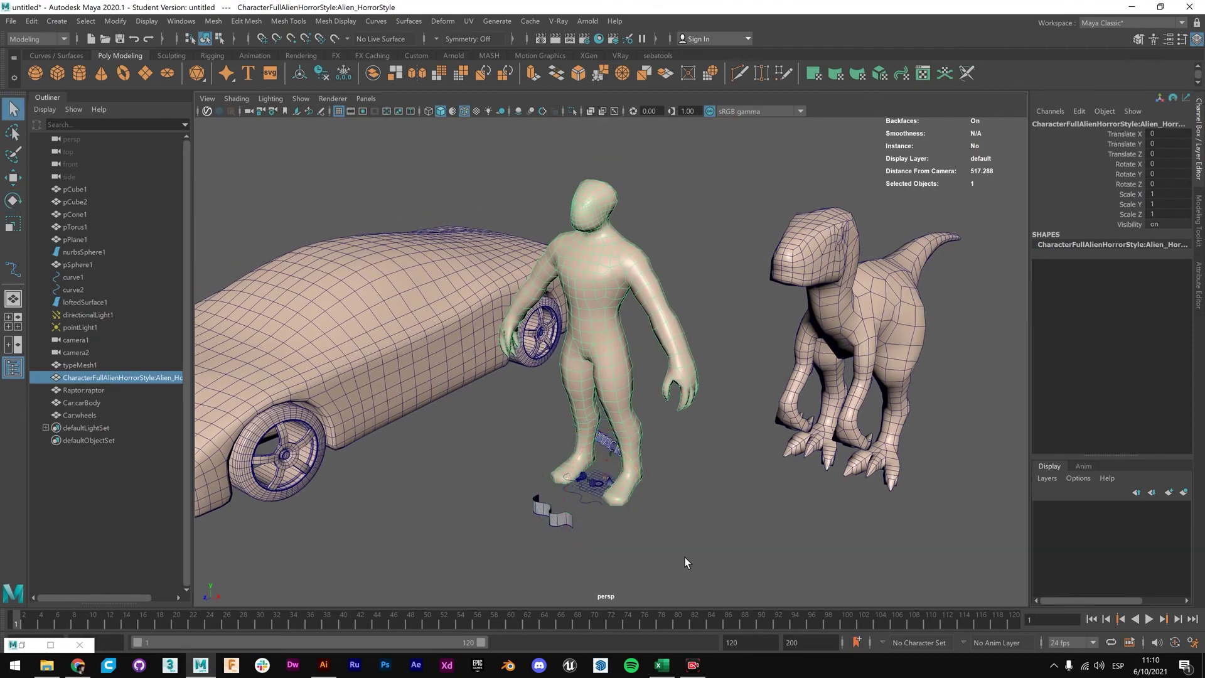
{"action": "left_click", "coordinate": [662, 664]}
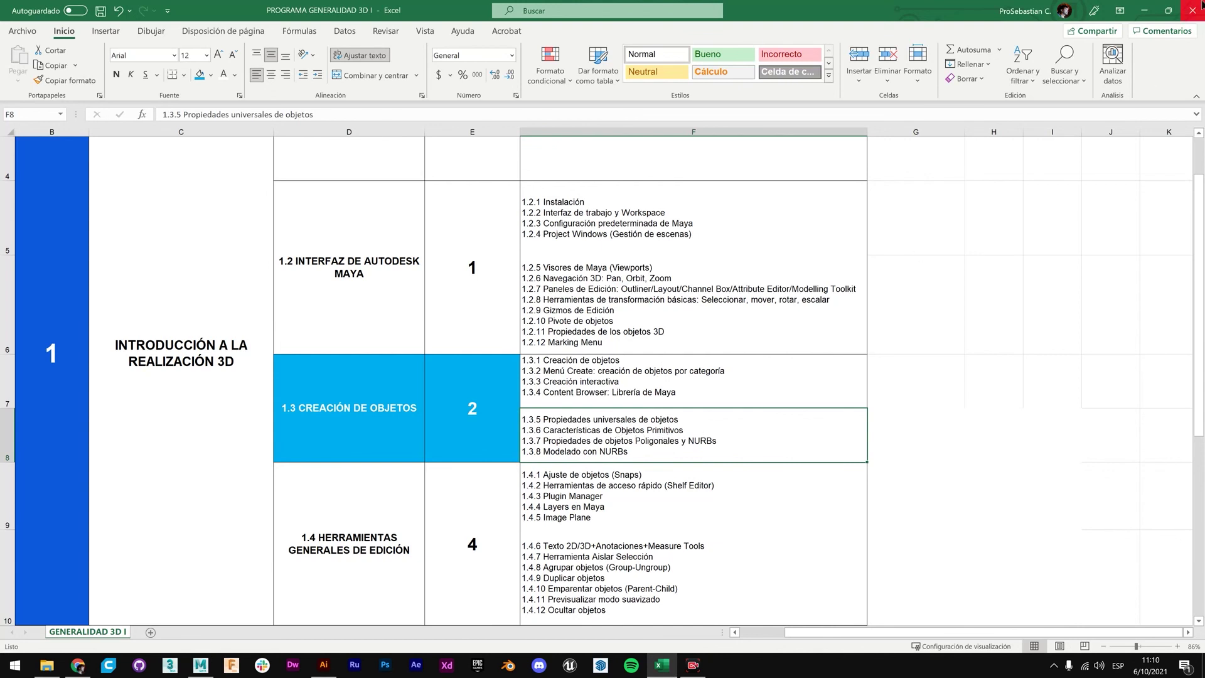
{"action": "left_click", "coordinate": [1144, 10]}
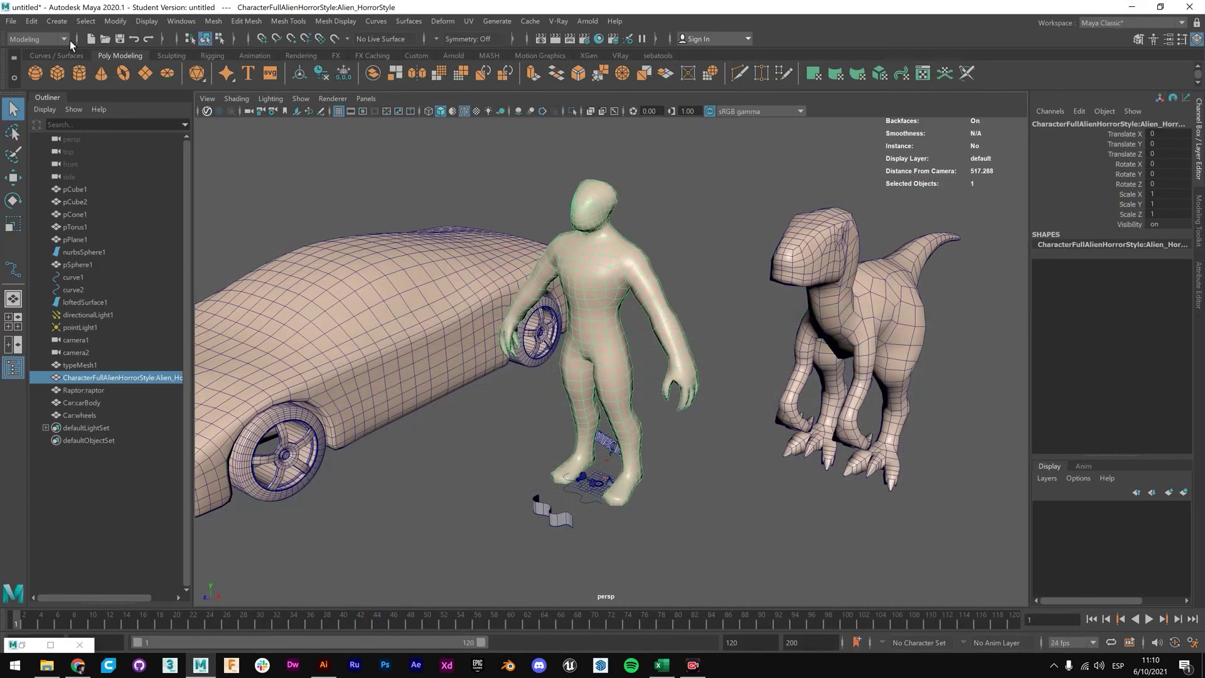
Create a polygon sphere, expand its creation settings under the Channel Box inputs and frame it in the view.
{"action": "left_click", "coordinate": [57, 21]}
{"action": "mouse_move", "coordinate": [101, 66]}
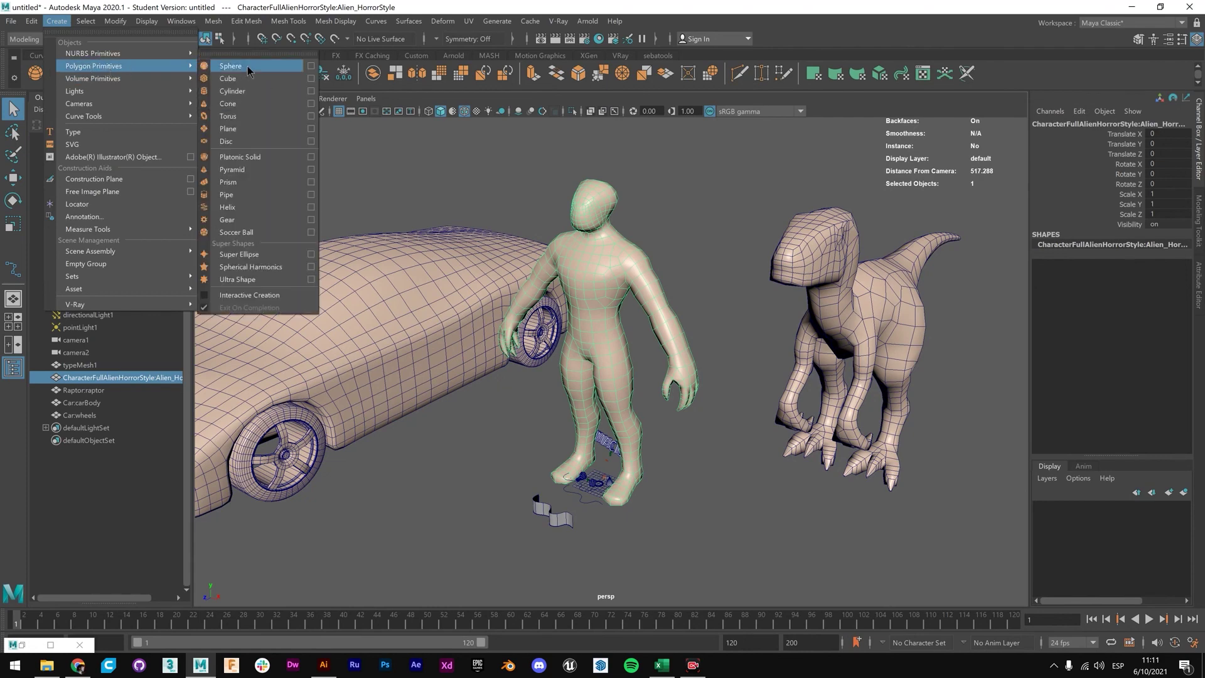
{"action": "left_click", "coordinate": [238, 66]}
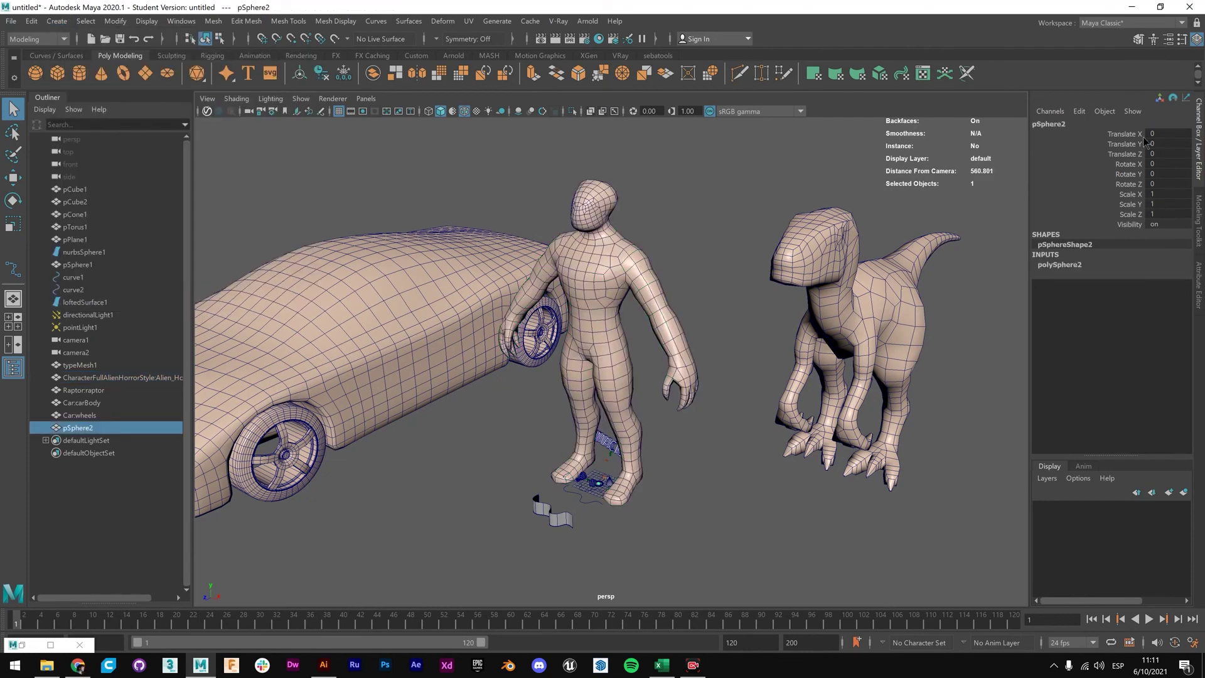
{"action": "left_click", "coordinate": [1077, 265]}
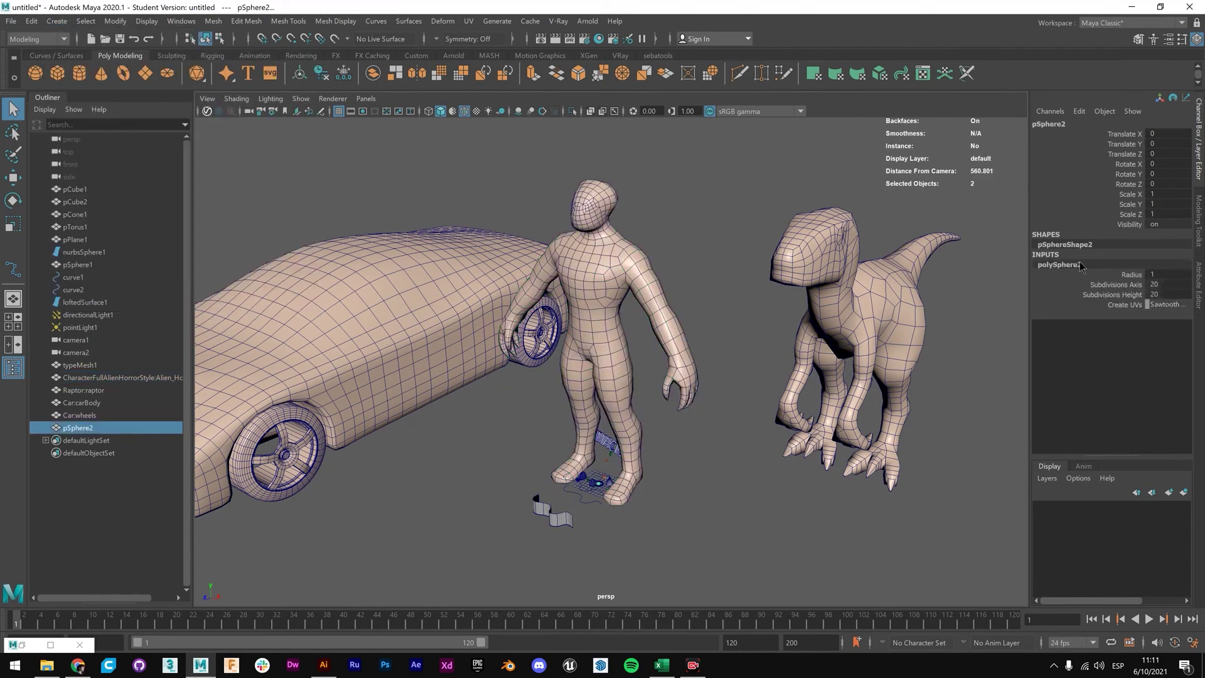
{"action": "key", "text": "f"}
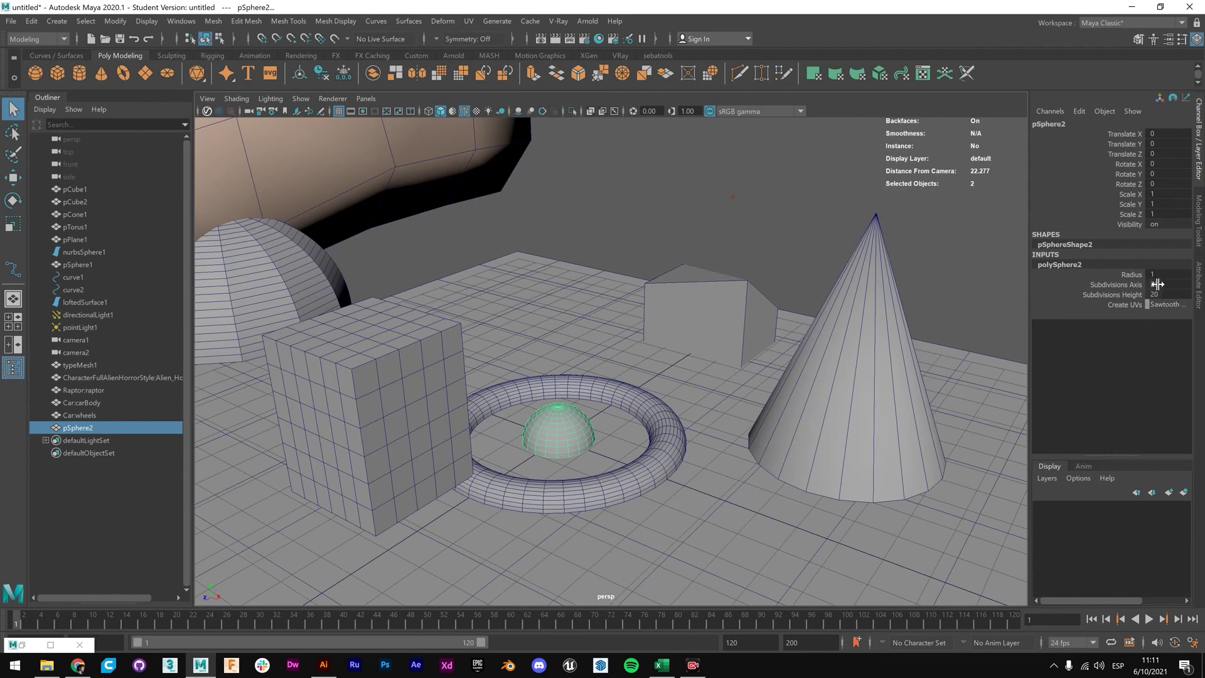
Set the new sphere's Subdivisions Axis to 48 and Subdivisions Height to 17.
{"action": "left_click_drag", "start_coordinate": [1157, 284], "coordinate": [1163, 284]}
{"action": "left_click_drag", "start_coordinate": [1157, 297], "coordinate": [1175, 295]}
{"action": "left_click_drag", "start_coordinate": [1154, 294], "coordinate": [1148, 294]}
Check the Excel course outline again, and return to Maya to view the car, alien and raptor together.
{"action": "left_click", "coordinate": [660, 664]}
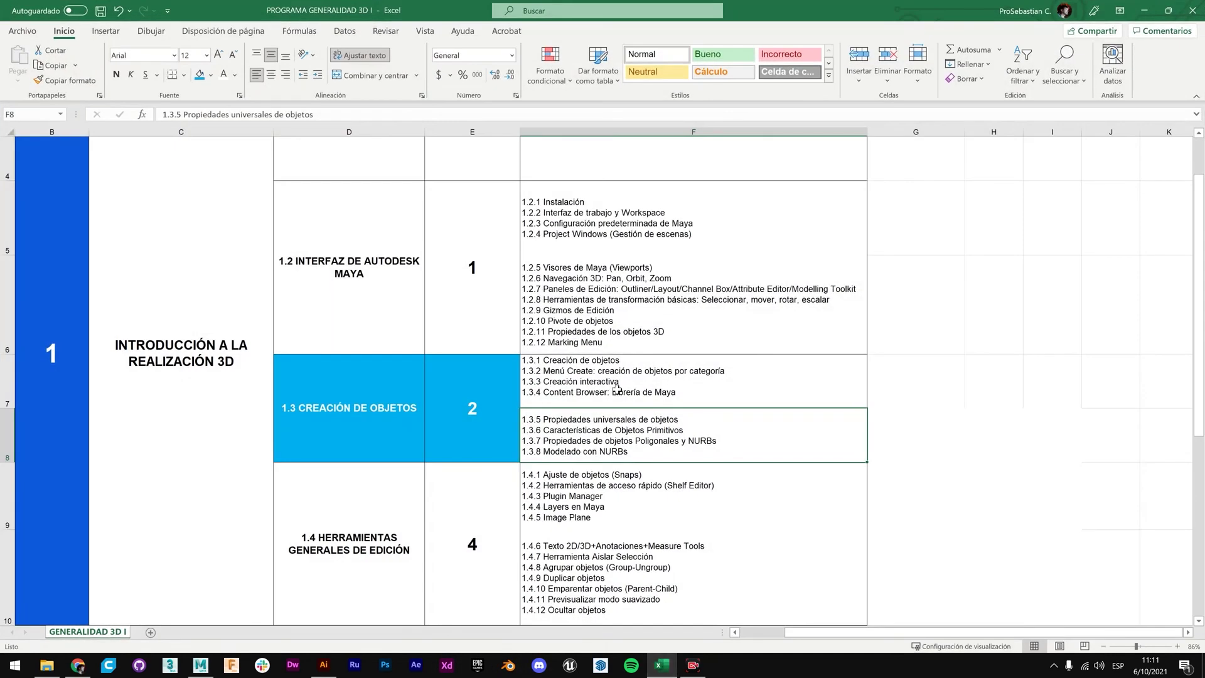
{"action": "left_click", "coordinate": [1142, 11]}
{"action": "scroll", "coordinate": [573, 454], "scroll_direction": "down", "scroll_amount": 12}
{"action": "left_click_drag", "start_coordinate": [589, 443], "coordinate": [611, 462], "text": "alt"}
{"action": "scroll", "coordinate": [610, 462], "scroll_direction": "down", "scroll_amount": 8}
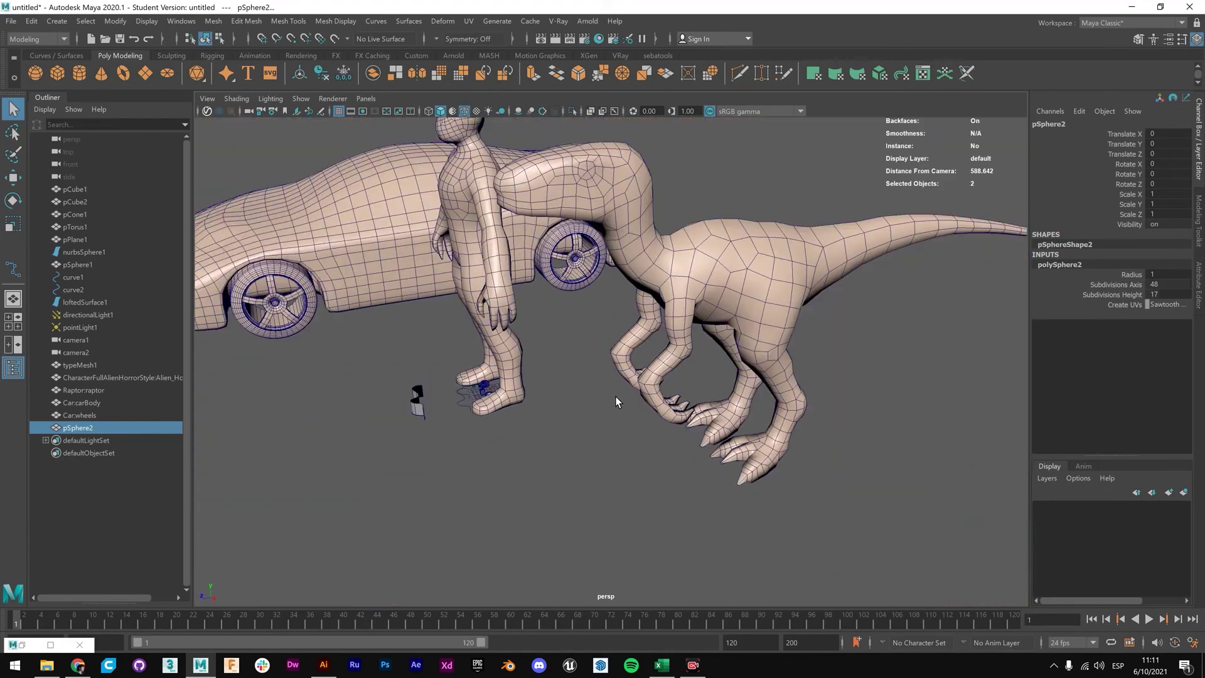
Select the alien to show its transform attributes and examine its mesh up close.
{"action": "middle_click_drag", "start_coordinate": [534, 377], "coordinate": [521, 460], "text": "alt"}
{"action": "left_click_drag", "start_coordinate": [521, 460], "coordinate": [545, 394], "text": "alt"}
{"action": "left_click", "coordinate": [598, 288]}
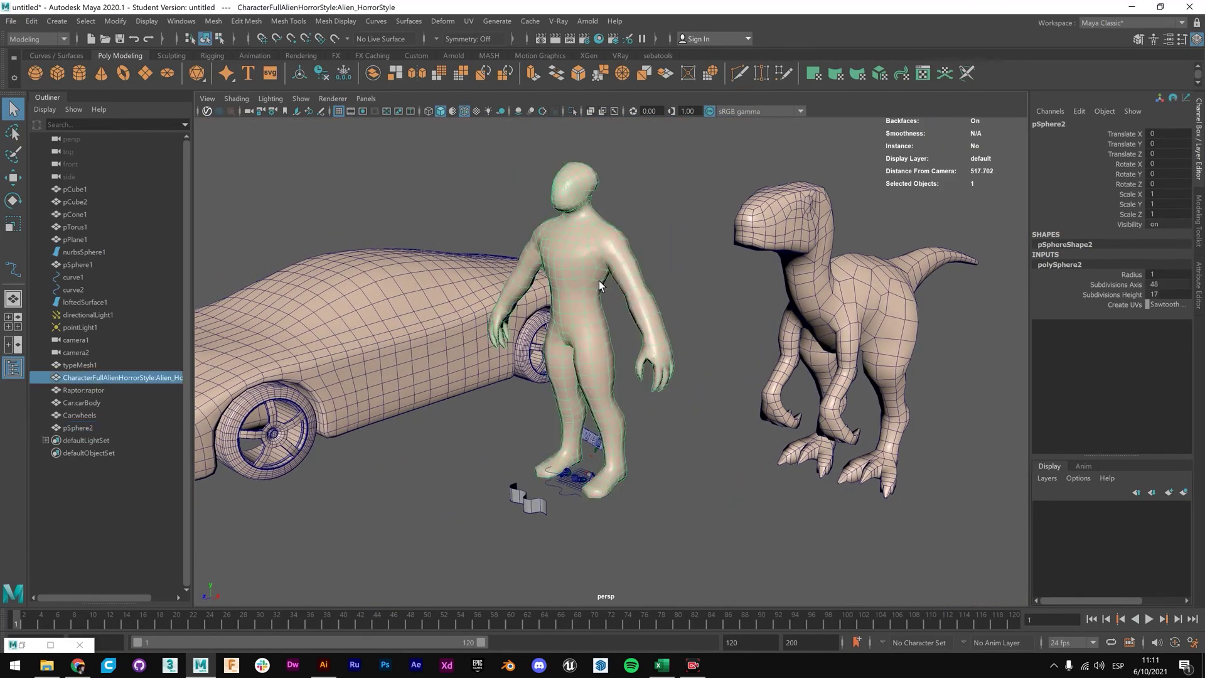
{"action": "scroll", "coordinate": [597, 289], "scroll_direction": "up", "scroll_amount": 4}
{"action": "left_click_drag", "start_coordinate": [597, 288], "coordinate": [599, 301], "text": "alt"}
{"action": "middle_click_drag", "start_coordinate": [596, 243], "coordinate": [613, 350], "text": "alt"}
{"action": "scroll", "coordinate": [613, 351], "scroll_direction": "up", "scroll_amount": 8}
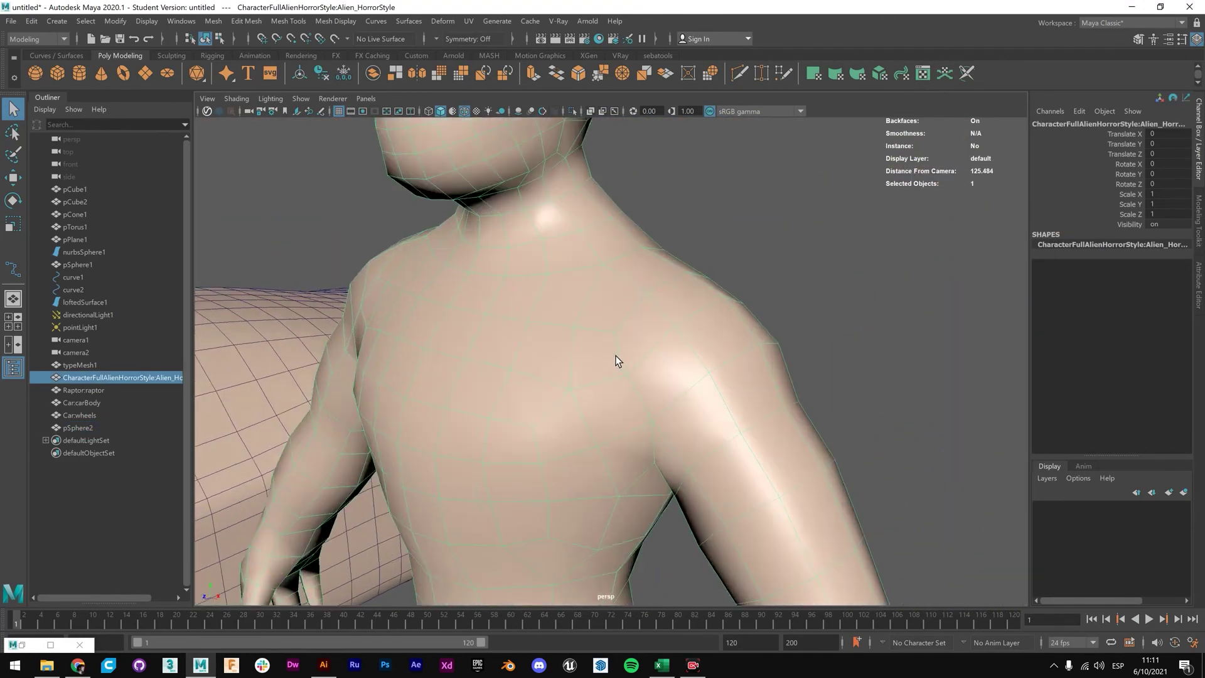
{"action": "scroll", "coordinate": [600, 350], "scroll_direction": "down", "scroll_amount": 8}
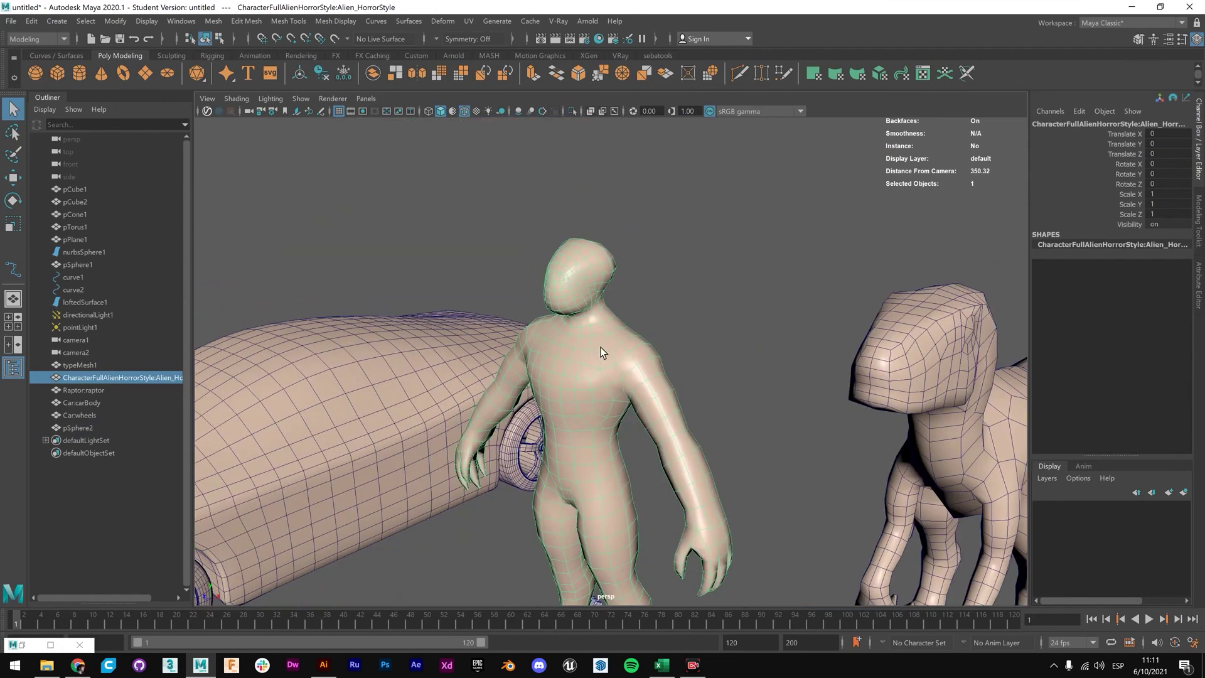
Examine the small objects at the alien's feet and select the lofted surface to inspect its attributes.
{"action": "left_click_drag", "start_coordinate": [646, 393], "coordinate": [661, 422], "text": "alt"}
{"action": "middle_click_drag", "start_coordinate": [662, 422], "coordinate": [648, 250], "text": "alt"}
{"action": "scroll", "coordinate": [635, 387], "scroll_direction": "up", "scroll_amount": 2}
{"action": "scroll", "coordinate": [635, 391], "scroll_direction": "up", "scroll_amount": 4}
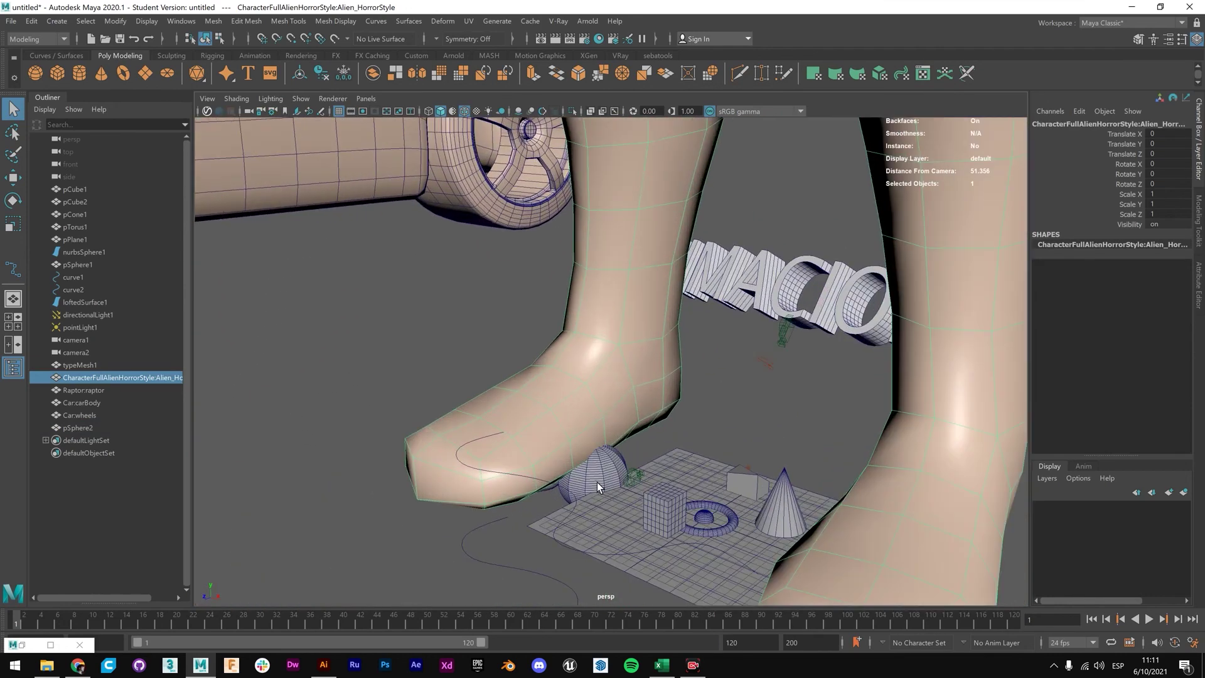
{"action": "scroll", "coordinate": [627, 465], "scroll_direction": "down", "scroll_amount": 3}
{"action": "middle_click_drag", "start_coordinate": [626, 464], "coordinate": [640, 433], "text": "alt"}
{"action": "scroll", "coordinate": [549, 465], "scroll_direction": "up", "scroll_amount": 3}
{"action": "left_click", "coordinate": [518, 463]}
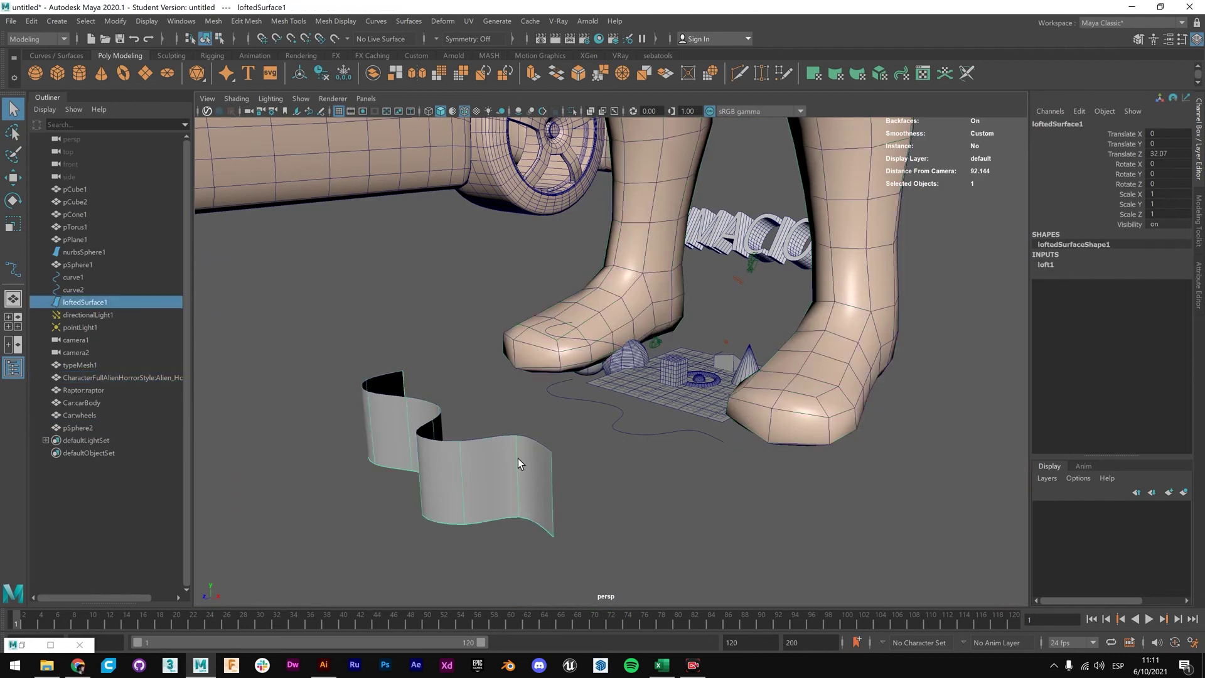
Select curve1 and curve2 together and move them forward along Z, bringing curve2's Translate Z to about 16.39.
{"action": "left_click", "coordinate": [643, 432]}
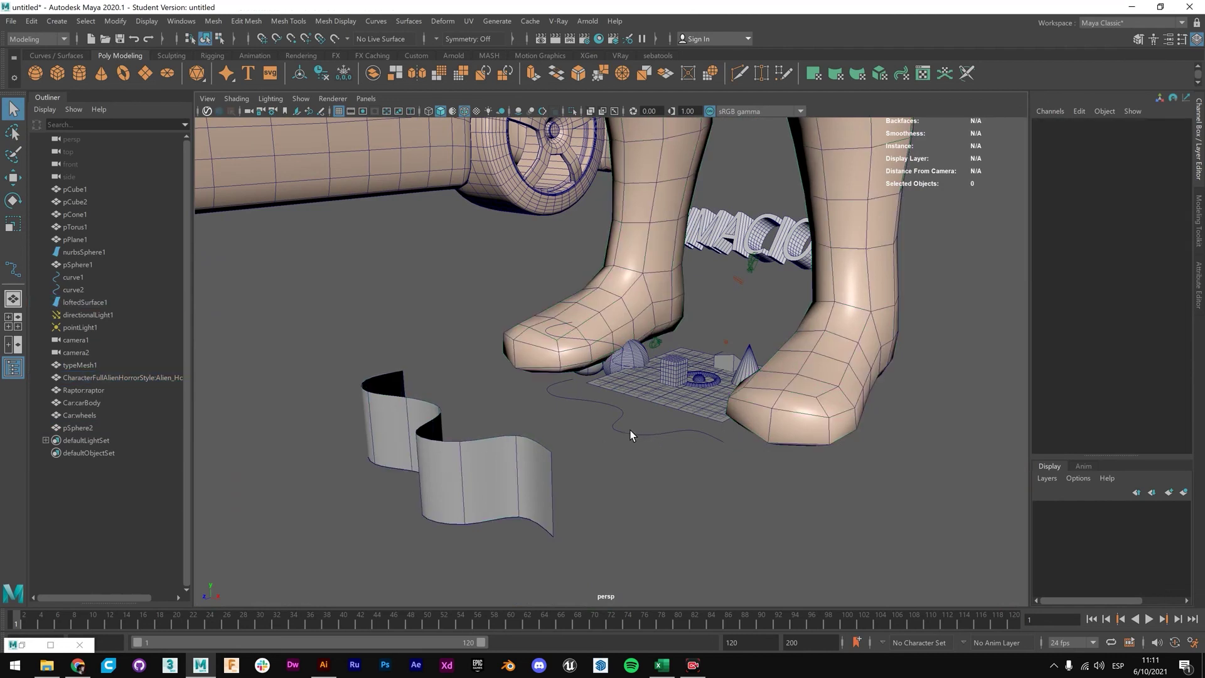
{"action": "left_click", "coordinate": [621, 417]}
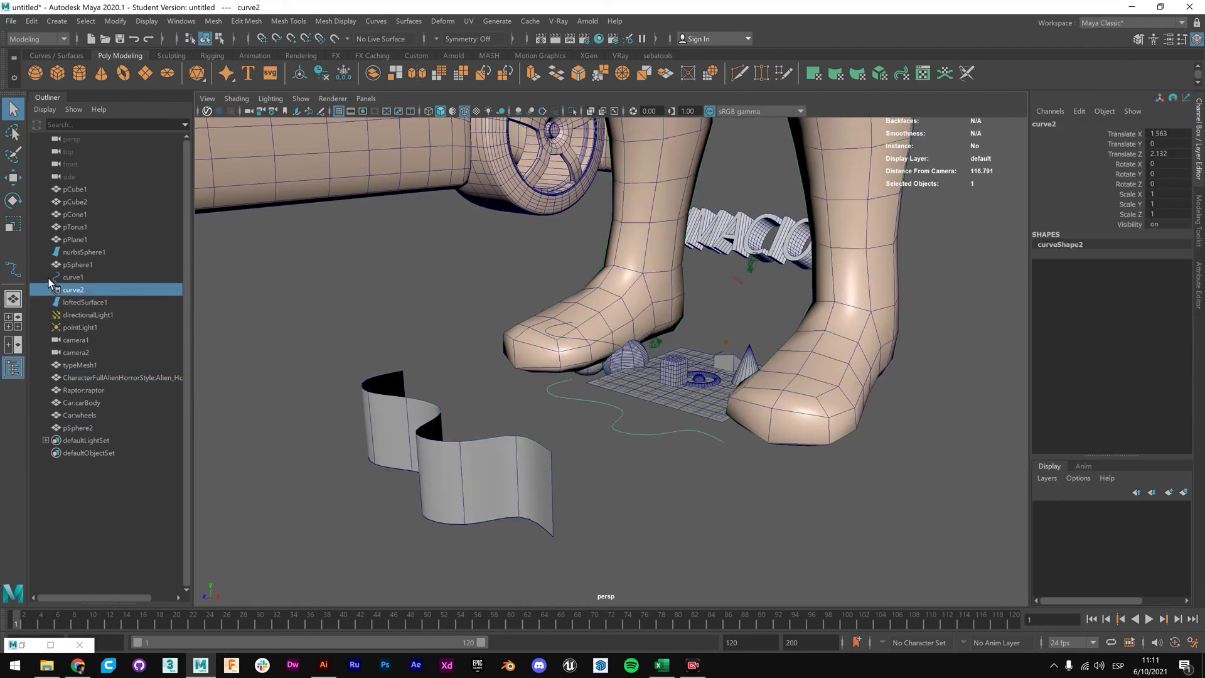
{"action": "left_click", "coordinate": [75, 278]}
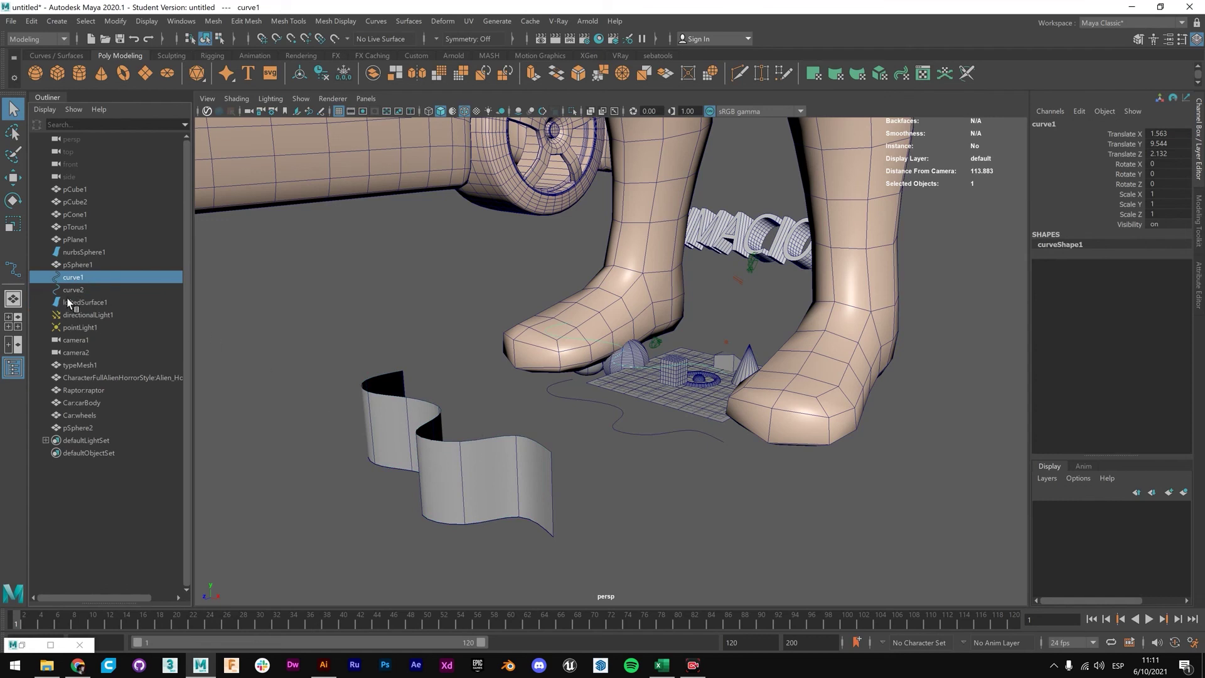
{"action": "left_click", "coordinate": [72, 289], "text": "shift"}
{"action": "key", "text": "w"}
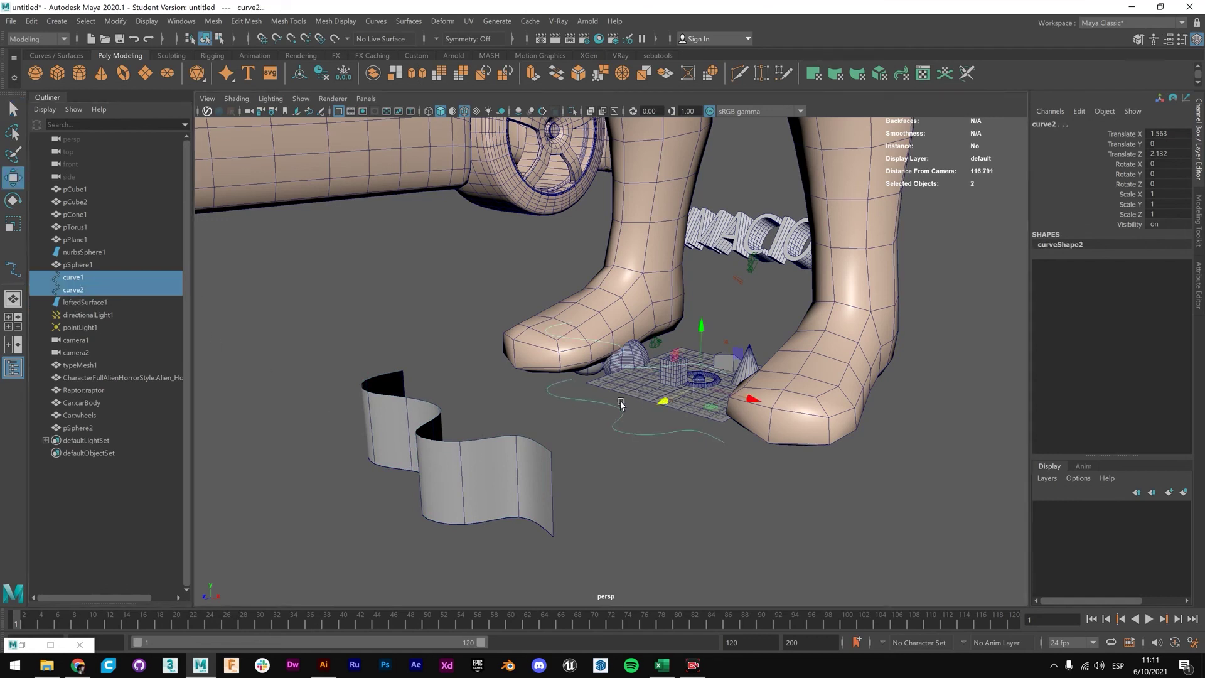
{"action": "left_click_drag", "start_coordinate": [666, 398], "coordinate": [614, 439]}
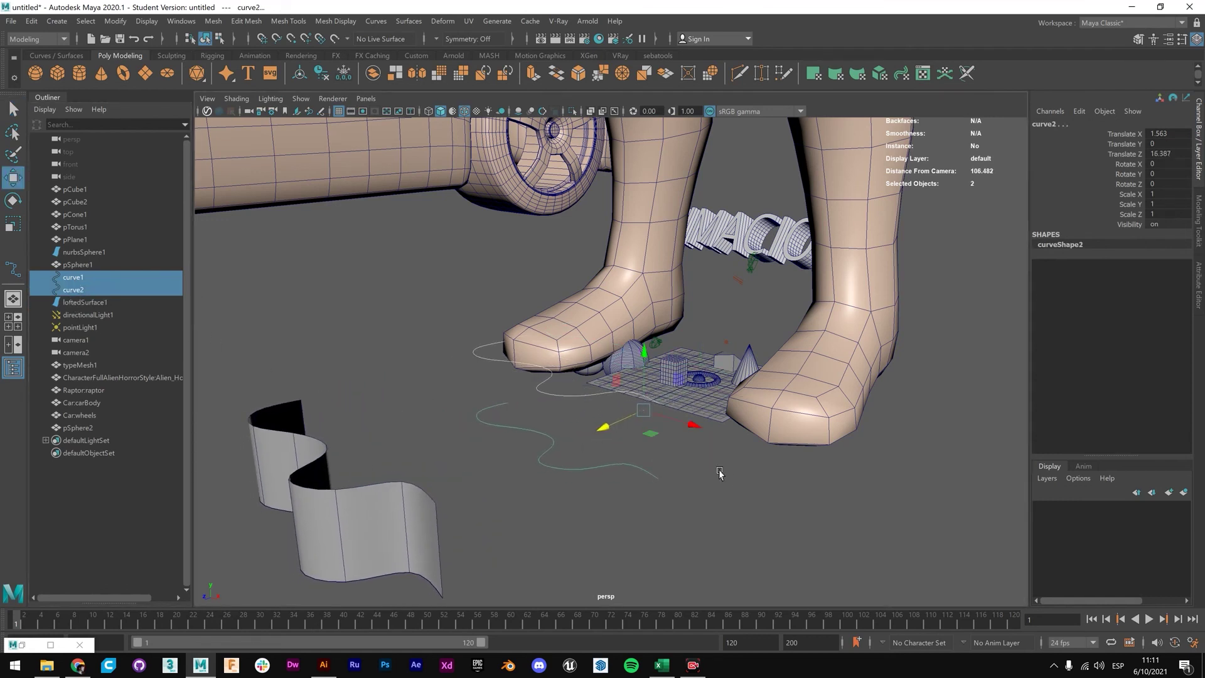
{"action": "left_click", "coordinate": [721, 473]}
{"action": "right_click_drag", "start_coordinate": [720, 473], "coordinate": [635, 458], "text": "alt"}
{"action": "left_click_drag", "start_coordinate": [634, 458], "coordinate": [615, 472], "text": "alt"}
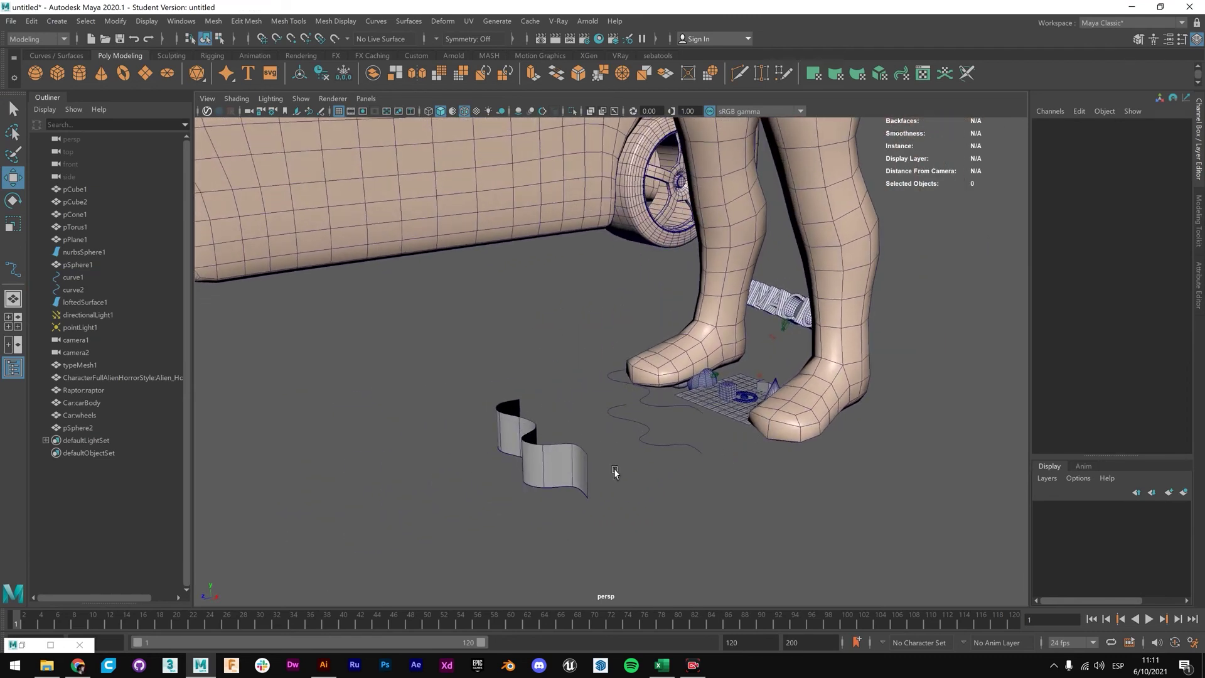
Reshape curve2 by moving its control vertices 7 and 8, deforming the linked lofted surface.
{"action": "scroll", "coordinate": [531, 456], "scroll_direction": "up", "scroll_amount": 3}
{"action": "left_click_drag", "start_coordinate": [533, 454], "coordinate": [645, 456], "text": "alt"}
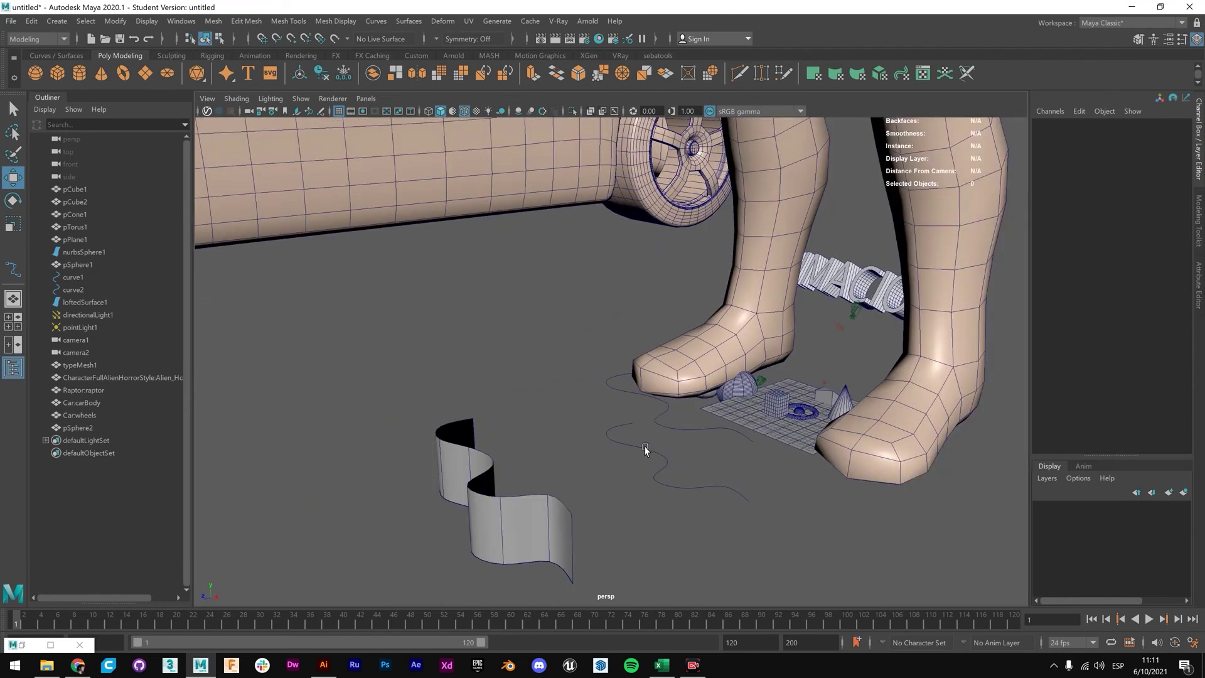
{"action": "left_click", "coordinate": [645, 447]}
{"action": "right_click_drag", "start_coordinate": [662, 471], "coordinate": [606, 368]}
{"action": "left_click_drag", "start_coordinate": [622, 472], "coordinate": [625, 508]}
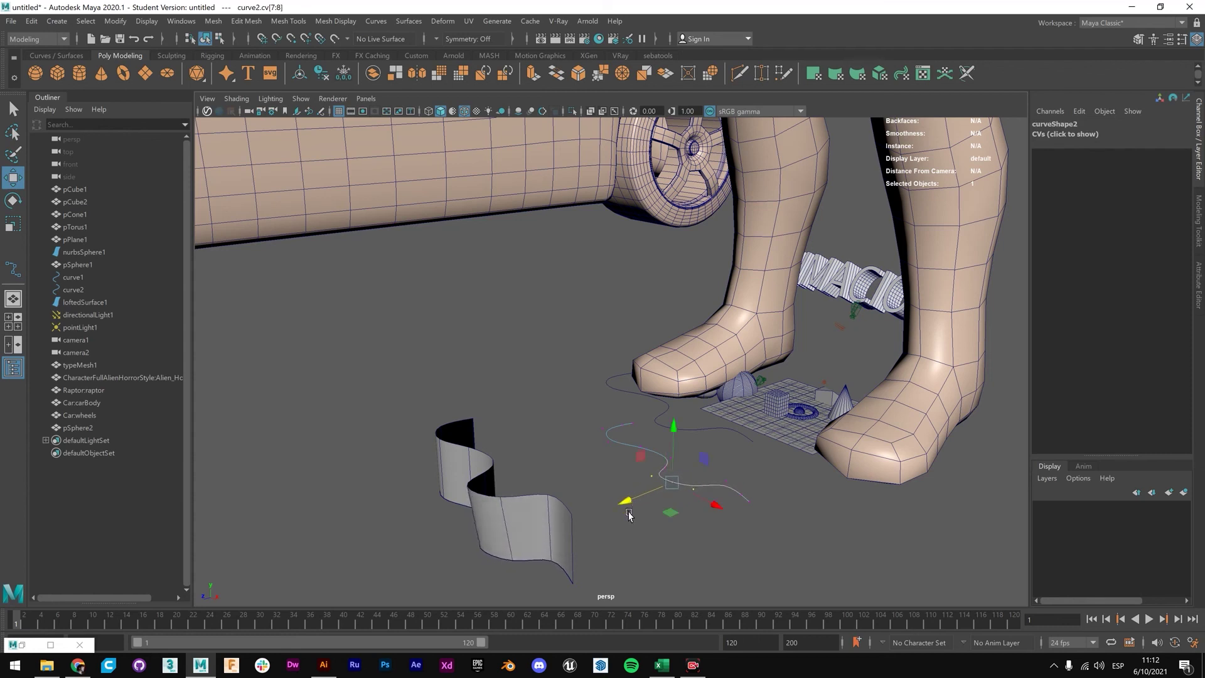
{"action": "scroll", "coordinate": [557, 519], "scroll_direction": "up", "scroll_amount": 6}
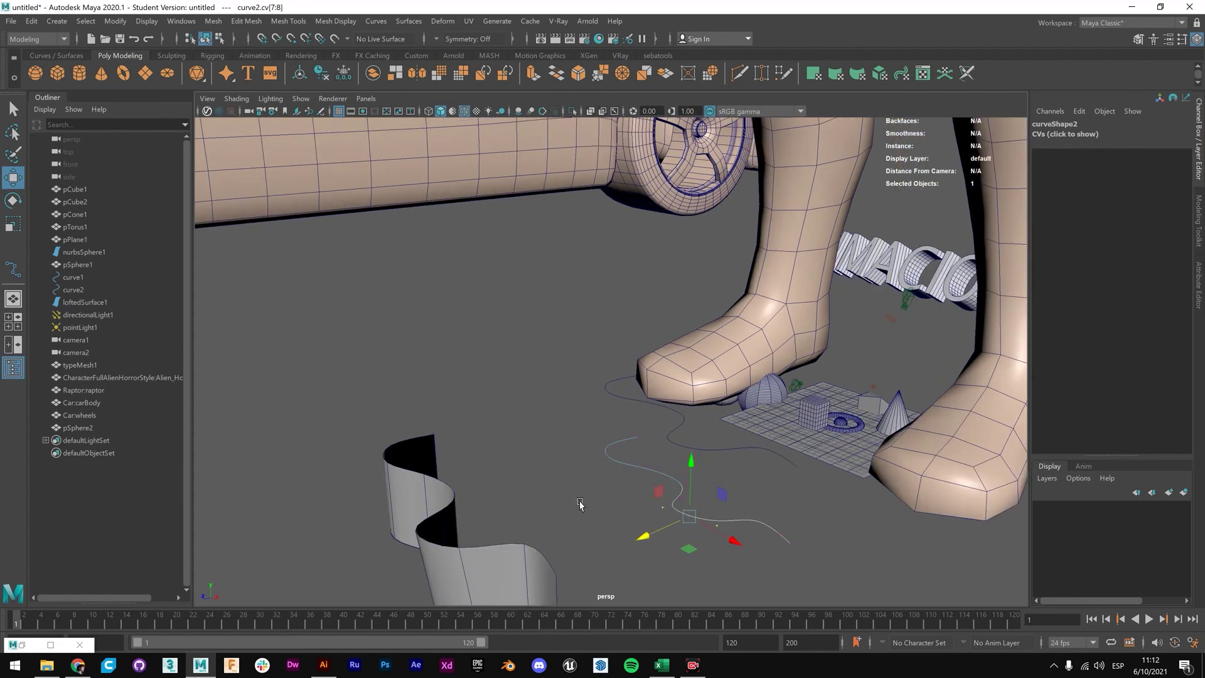
{"action": "scroll", "coordinate": [589, 484], "scroll_direction": "down", "scroll_amount": 3}
{"action": "scroll", "coordinate": [583, 481], "scroll_direction": "down", "scroll_amount": 4}
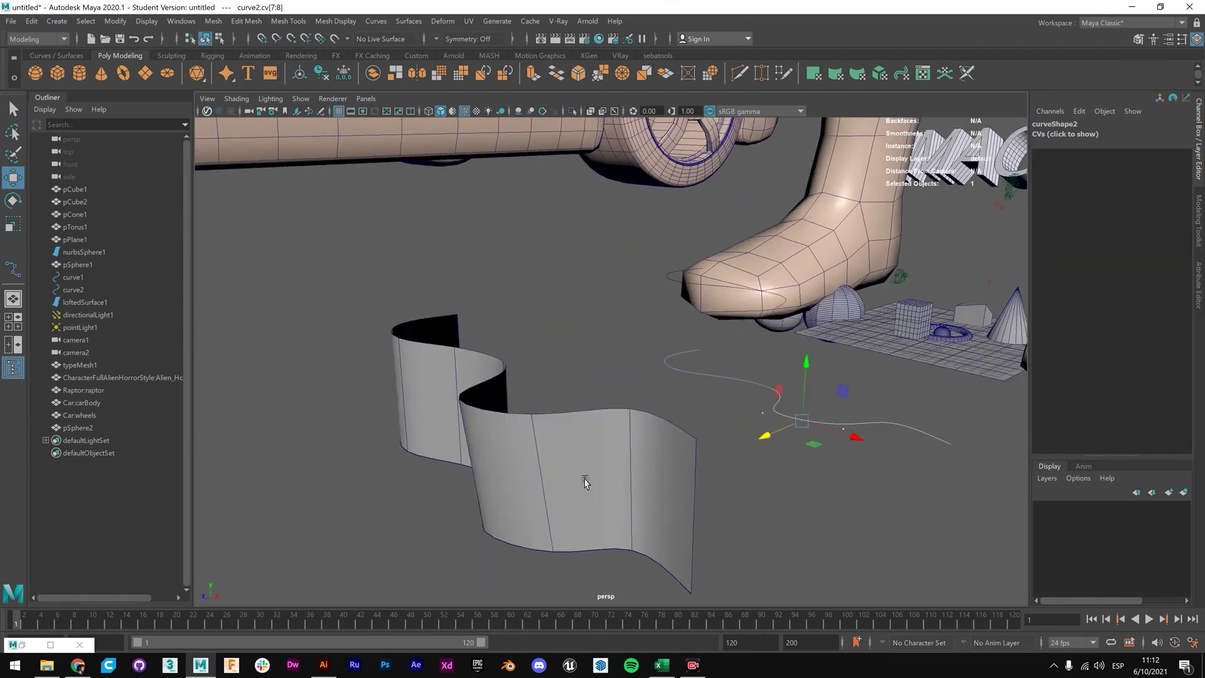
{"action": "left_click_drag", "start_coordinate": [791, 325], "coordinate": [757, 383]}
{"action": "key", "text": "q"}
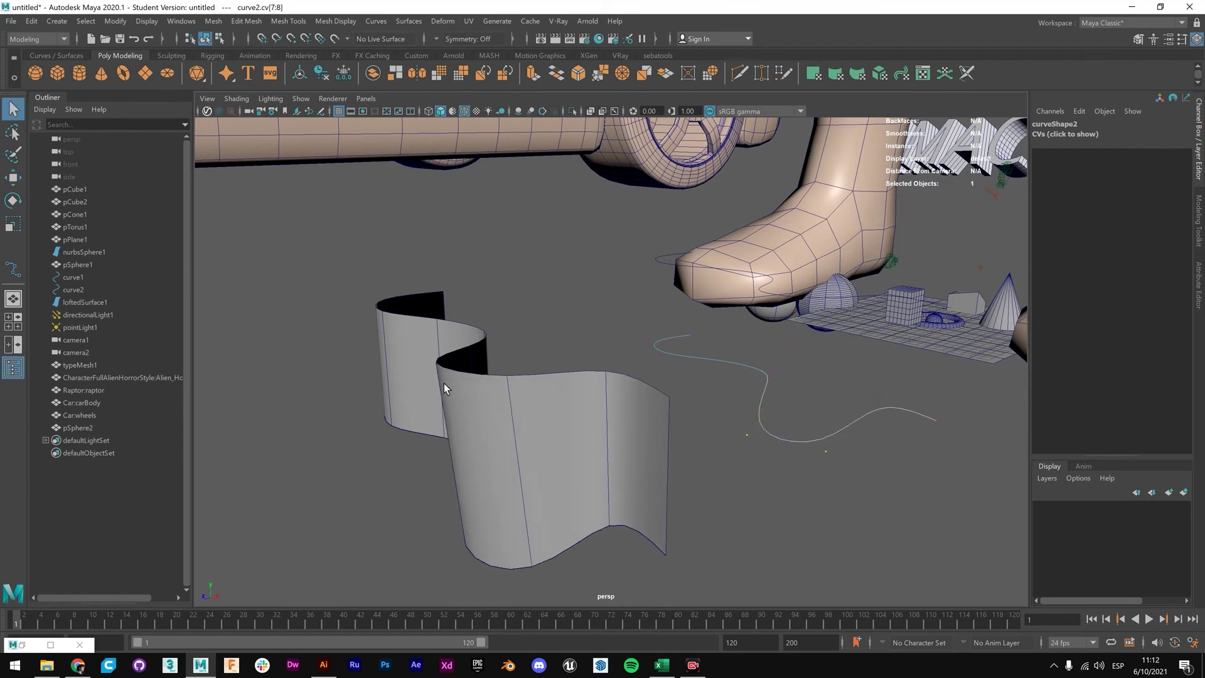
Move control vertices 5 and 6 of curve2 up and back down to adjust the lofted surface's shape.
{"action": "left_click", "coordinate": [424, 355]}
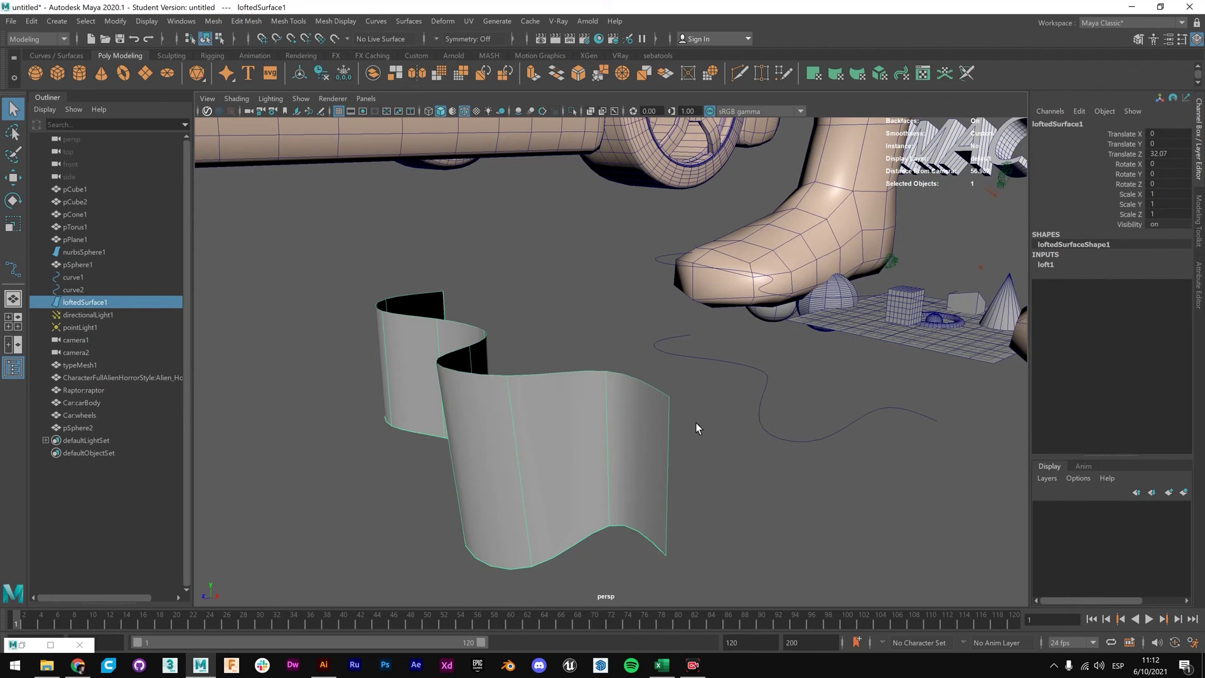
{"action": "left_click", "coordinate": [759, 409]}
{"action": "left_click", "coordinate": [619, 432]}
{"action": "left_click", "coordinate": [763, 397]}
{"action": "right_click_drag", "start_coordinate": [762, 389], "coordinate": [674, 370]}
{"action": "left_click_drag", "start_coordinate": [760, 364], "coordinate": [782, 384]}
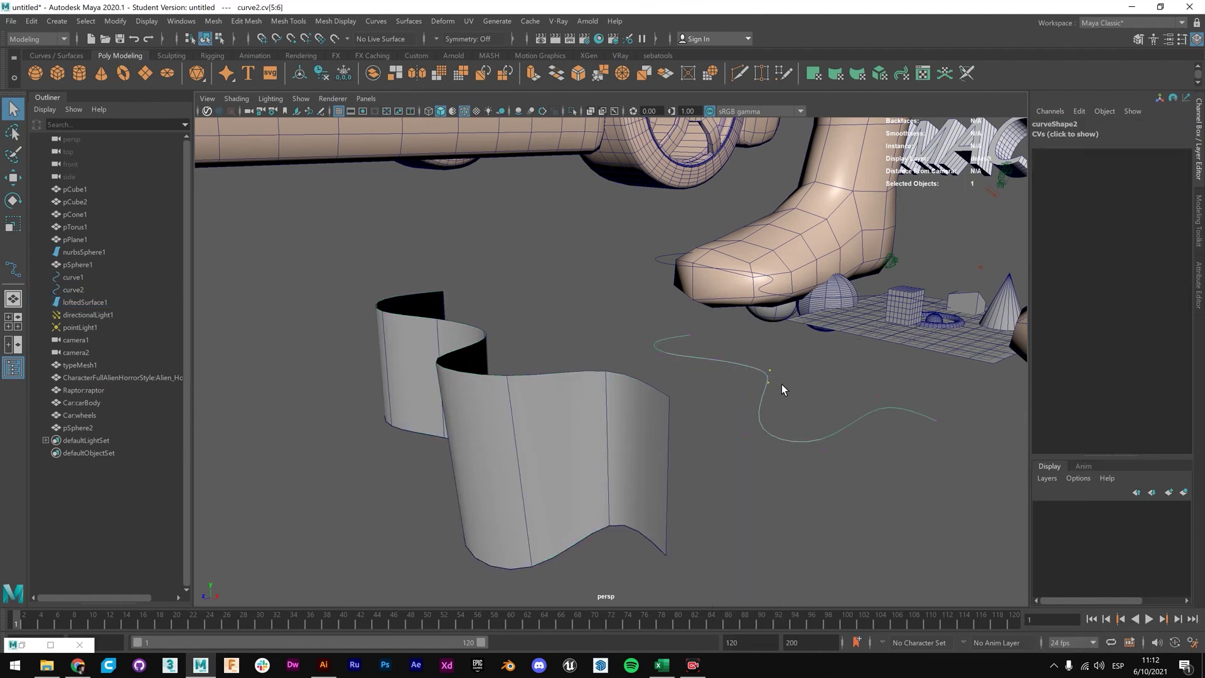
{"action": "key", "text": "w"}
{"action": "left_click_drag", "start_coordinate": [771, 334], "coordinate": [748, 257]}
{"action": "left_click_drag", "start_coordinate": [545, 339], "coordinate": [837, 364], "text": "alt"}
{"action": "left_click_drag", "start_coordinate": [906, 267], "coordinate": [898, 306]}
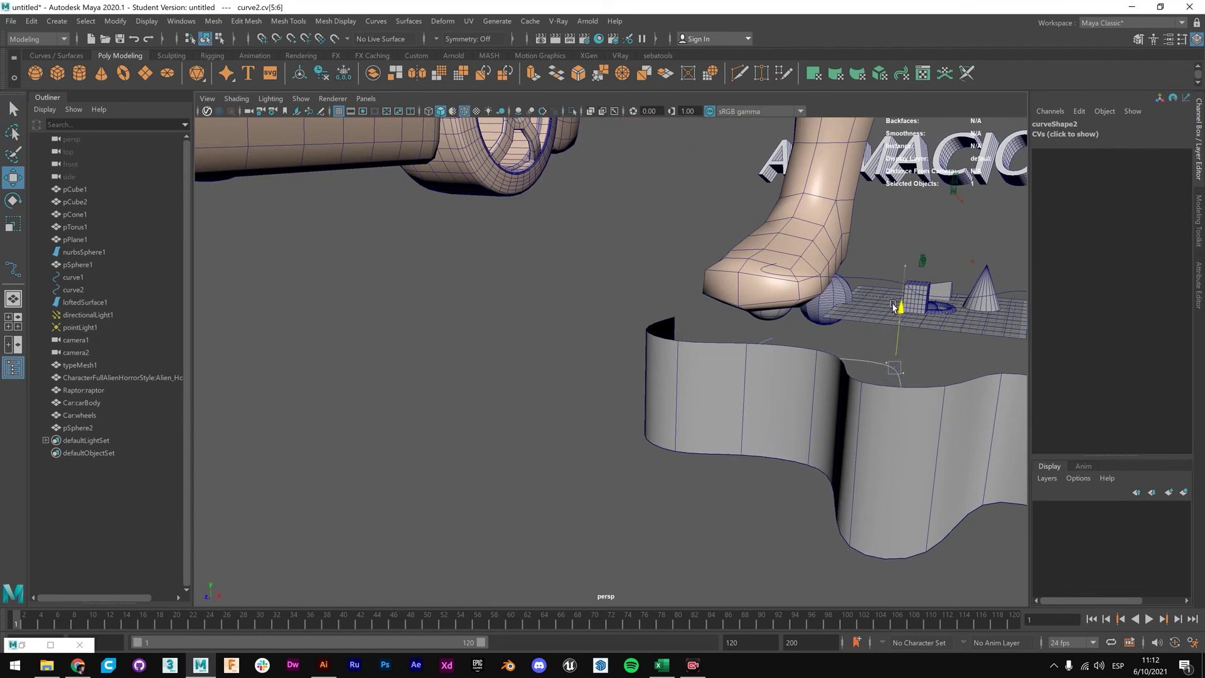
{"action": "left_click_drag", "start_coordinate": [961, 378], "coordinate": [910, 381], "text": "alt"}
{"action": "left_click_drag", "start_coordinate": [908, 379], "coordinate": [905, 378], "text": "alt"}
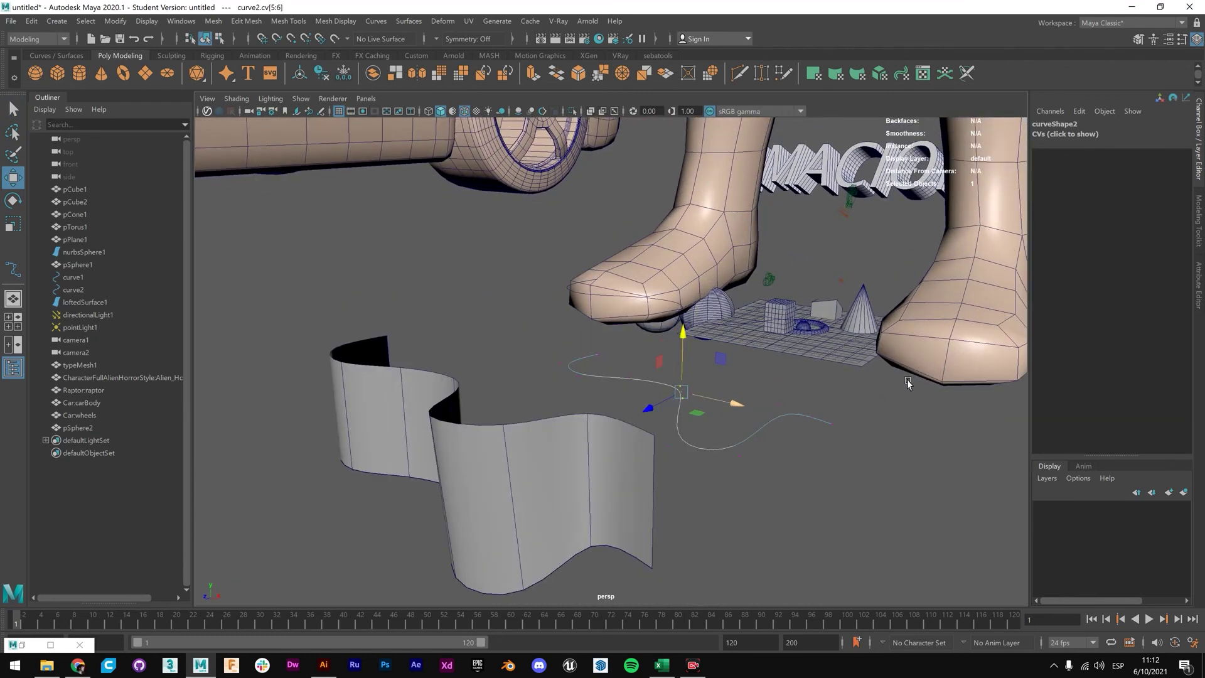
Return curve2 to object mode and select the lofted surface.
{"action": "key", "text": "q"}
{"action": "right_click_drag", "start_coordinate": [677, 390], "coordinate": [738, 351]}
{"action": "left_click", "coordinate": [609, 404]}
{"action": "left_click", "coordinate": [578, 430]}
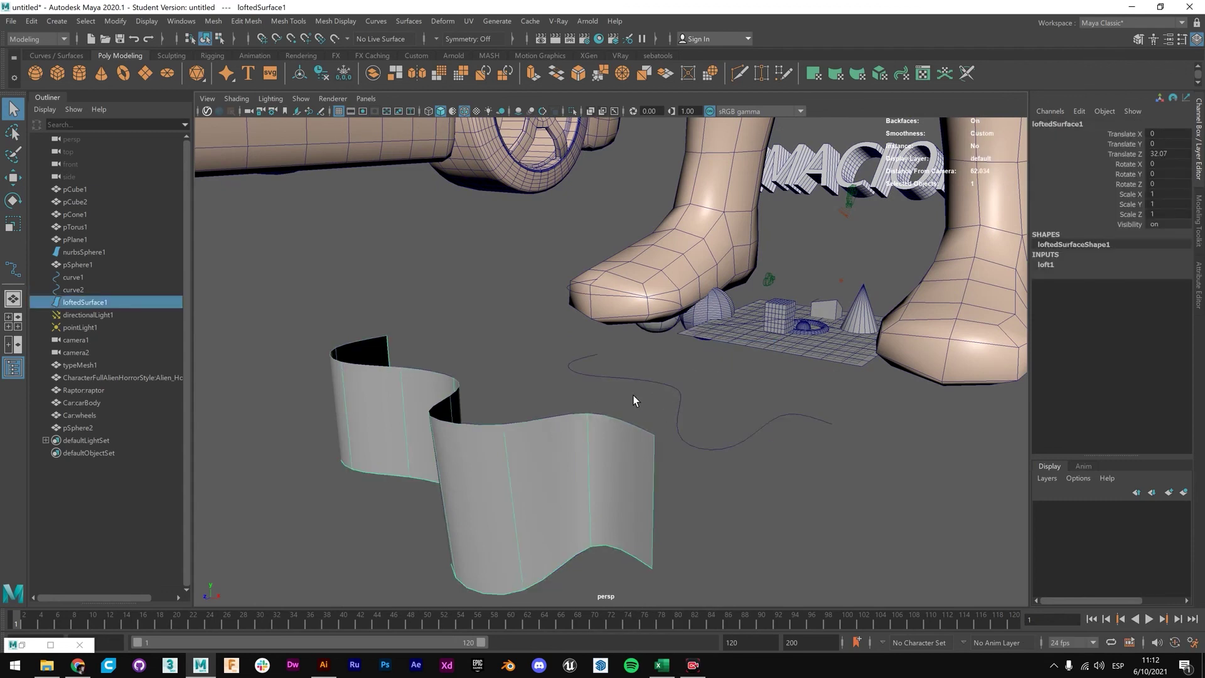
Adjust the height of curve2's first control vertex, and return the curve to object mode.
{"action": "left_click", "coordinate": [668, 384]}
{"action": "right_click_drag", "start_coordinate": [592, 355], "coordinate": [514, 352]}
{"action": "left_click", "coordinate": [598, 354]}
{"action": "key", "text": "w"}
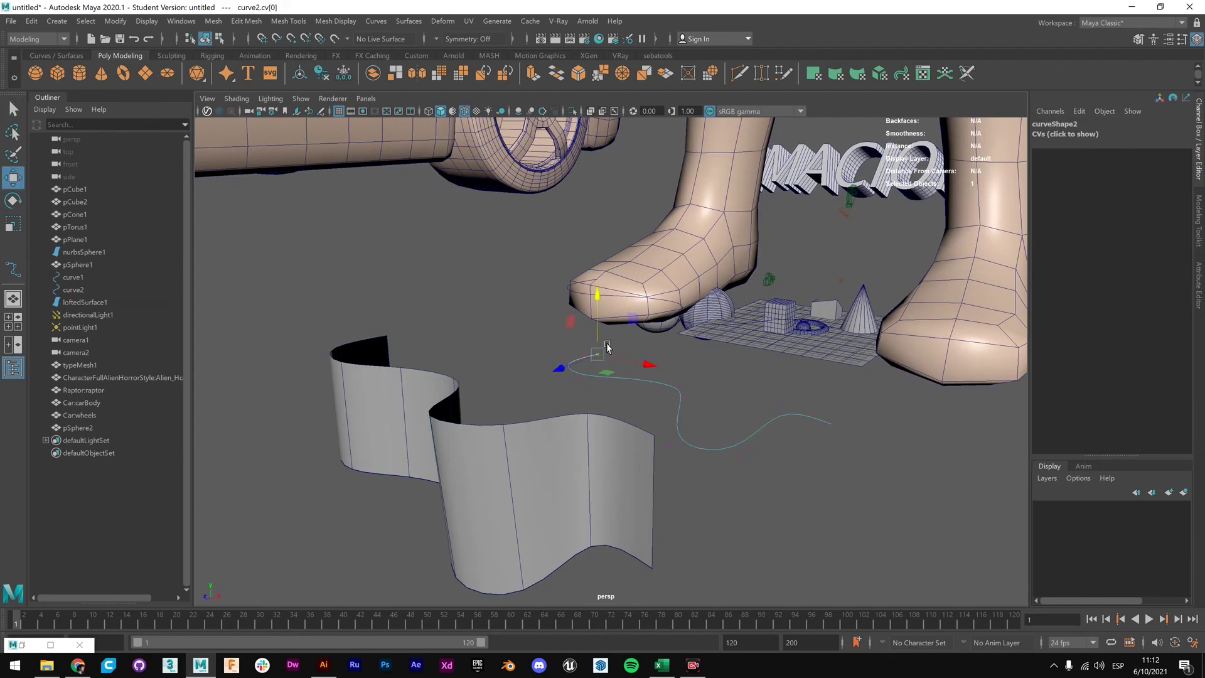
{"action": "mouse_move", "coordinate": [597, 326]}
{"action": "left_mouse_down"}
{"action": "mouse_move", "coordinate": [598, 360]}
{"action": "mouse_move", "coordinate": [597, 323]}
{"action": "left_mouse_up"}
{"action": "left_click_drag", "start_coordinate": [546, 369], "coordinate": [741, 391], "text": "alt"}
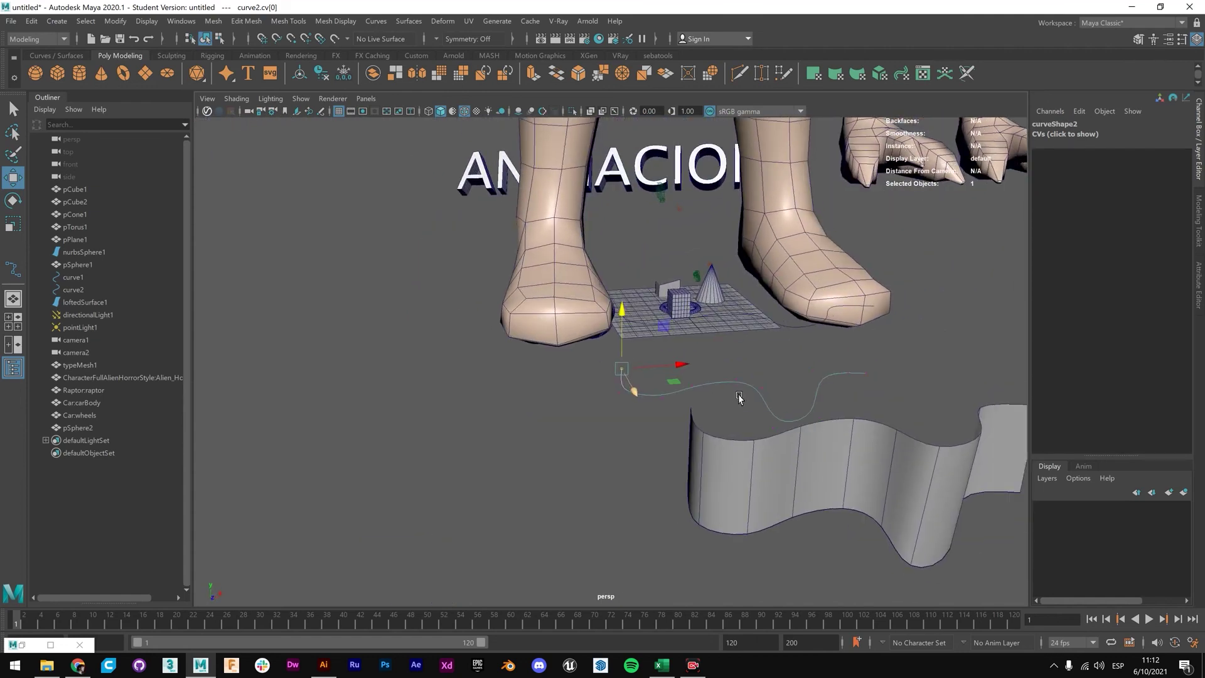
{"action": "key", "text": "q"}
{"action": "right_click_drag", "start_coordinate": [739, 366], "coordinate": [794, 356]}
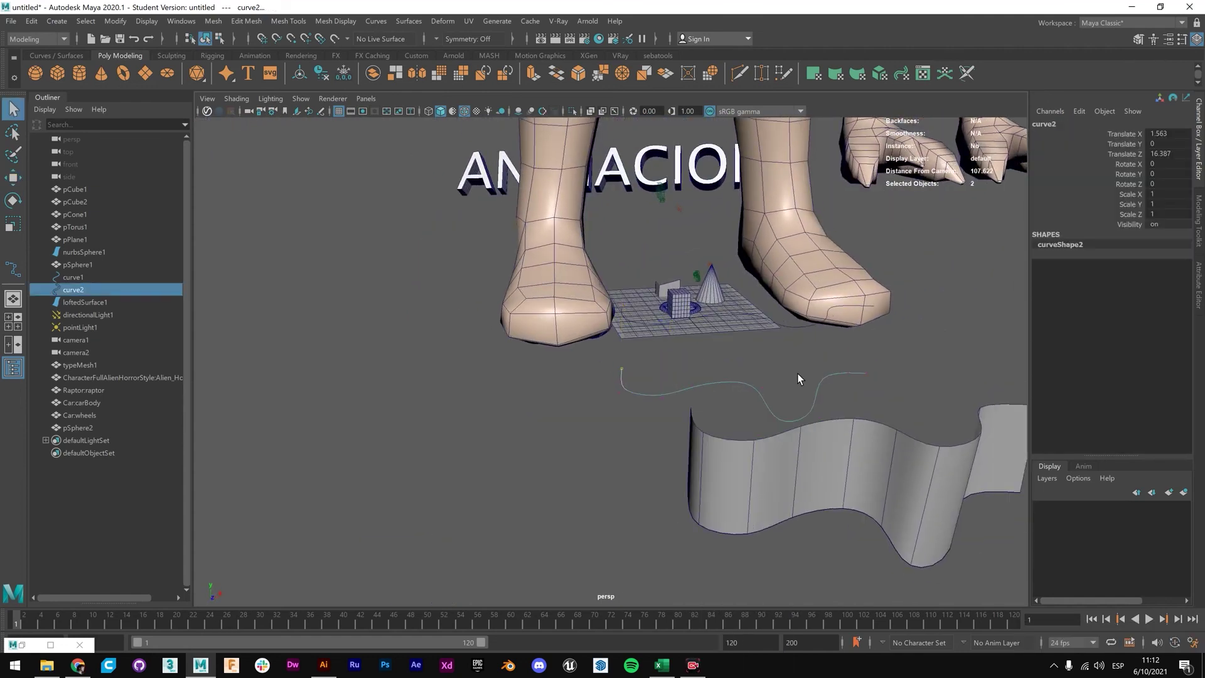
Select the lofted surface and examine it beside its source curves, then among the car, alien and raptor.
{"action": "left_click", "coordinate": [815, 461]}
{"action": "left_click_drag", "start_coordinate": [867, 479], "coordinate": [988, 462], "text": "alt"}
{"action": "scroll", "coordinate": [615, 363], "scroll_direction": "up", "scroll_amount": 3}
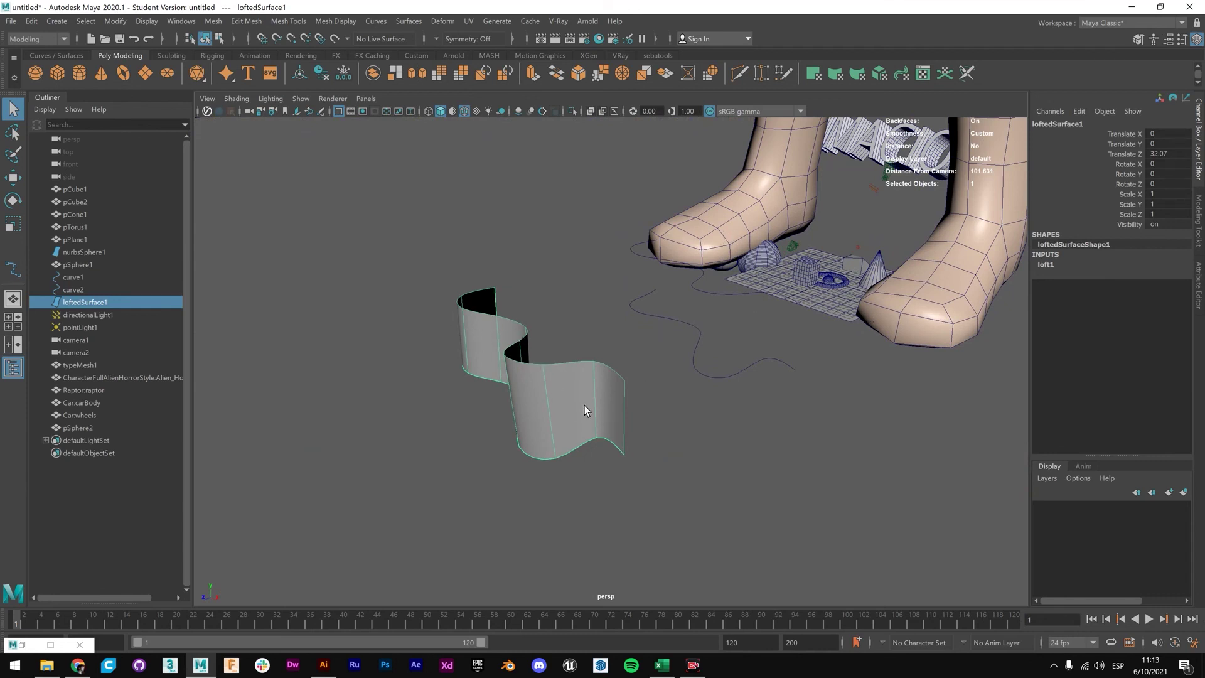
{"action": "scroll", "coordinate": [668, 355], "scroll_direction": "up", "scroll_amount": 3}
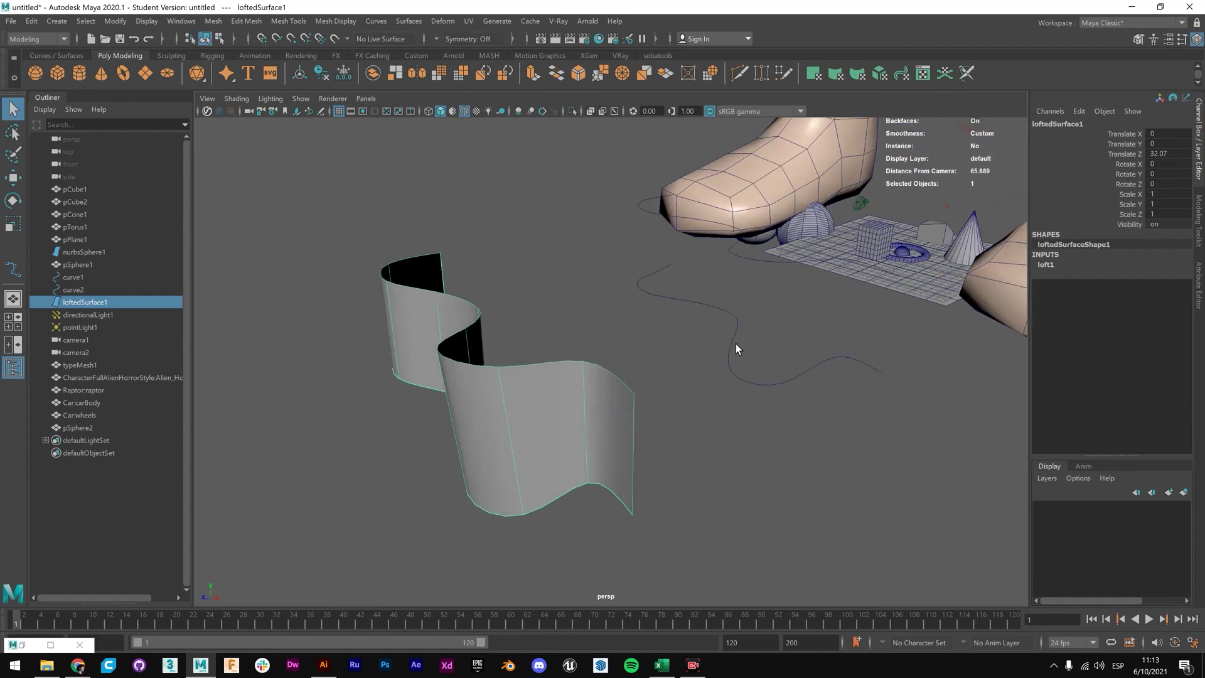
{"action": "middle_click_drag", "start_coordinate": [736, 344], "coordinate": [709, 370], "text": "alt"}
{"action": "scroll", "coordinate": [706, 371], "scroll_direction": "down", "scroll_amount": 5}
{"action": "scroll", "coordinate": [555, 409], "scroll_direction": "down", "scroll_amount": 2}
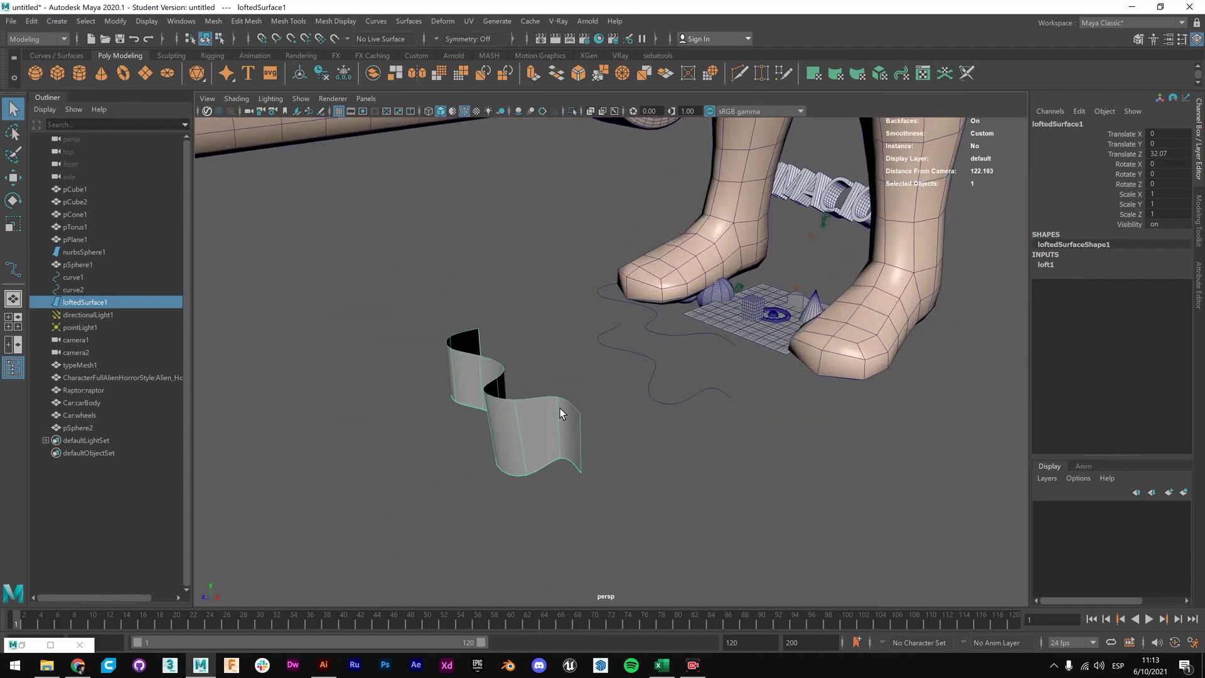
{"action": "scroll", "coordinate": [544, 441], "scroll_direction": "down", "scroll_amount": 5}
{"action": "scroll", "coordinate": [544, 441], "scroll_direction": "down", "scroll_amount": 5}
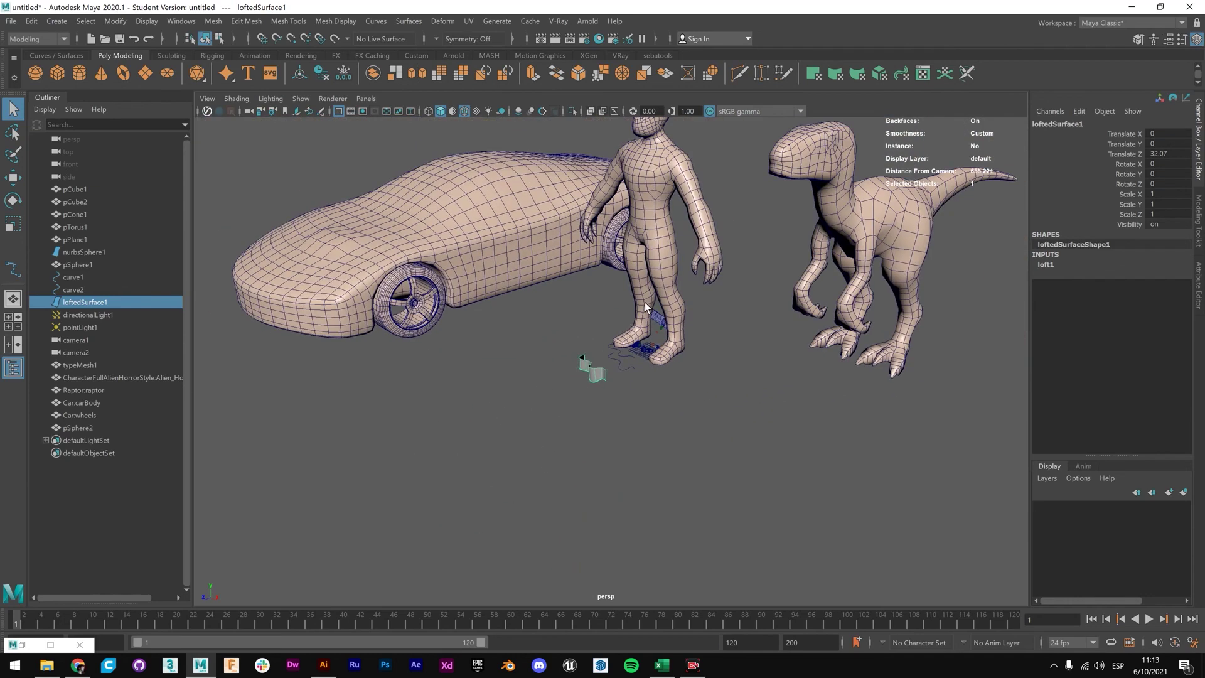
{"action": "left_click_drag", "start_coordinate": [549, 433], "coordinate": [574, 405], "text": "alt"}
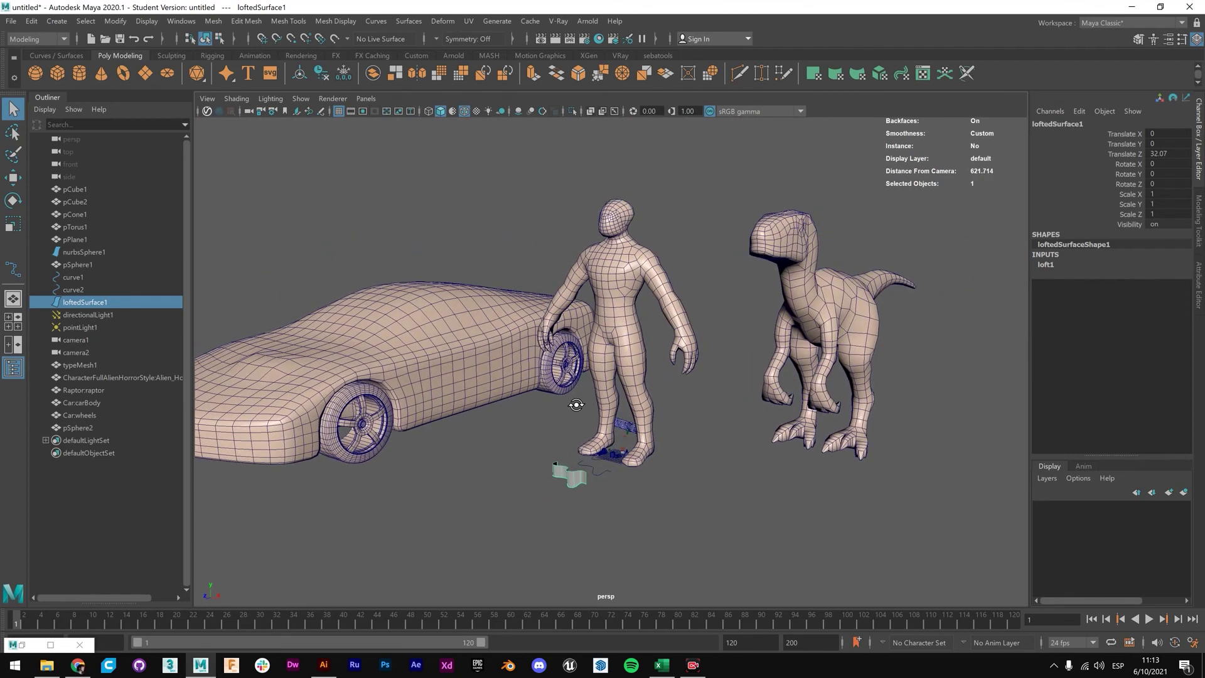
Select pPlane1, directionalLight1 and camera1 in turn to compare their attributes, and view the whole scene again.
{"action": "left_click", "coordinate": [76, 240]}
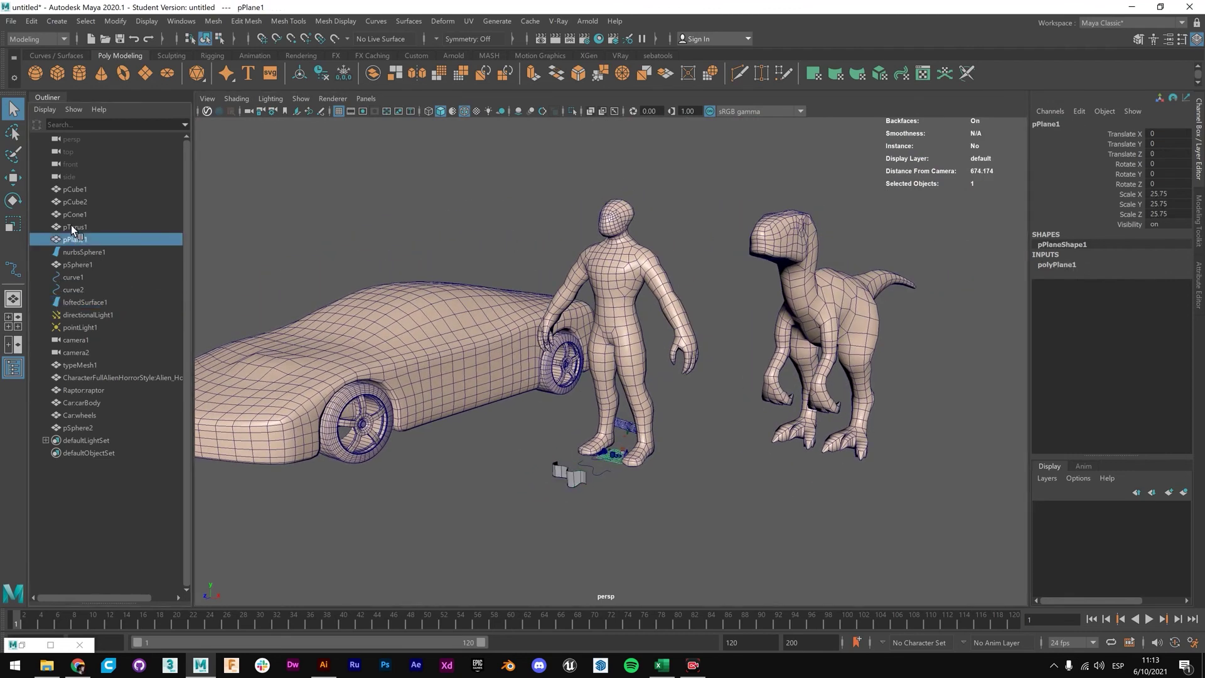
{"action": "left_click", "coordinate": [76, 315]}
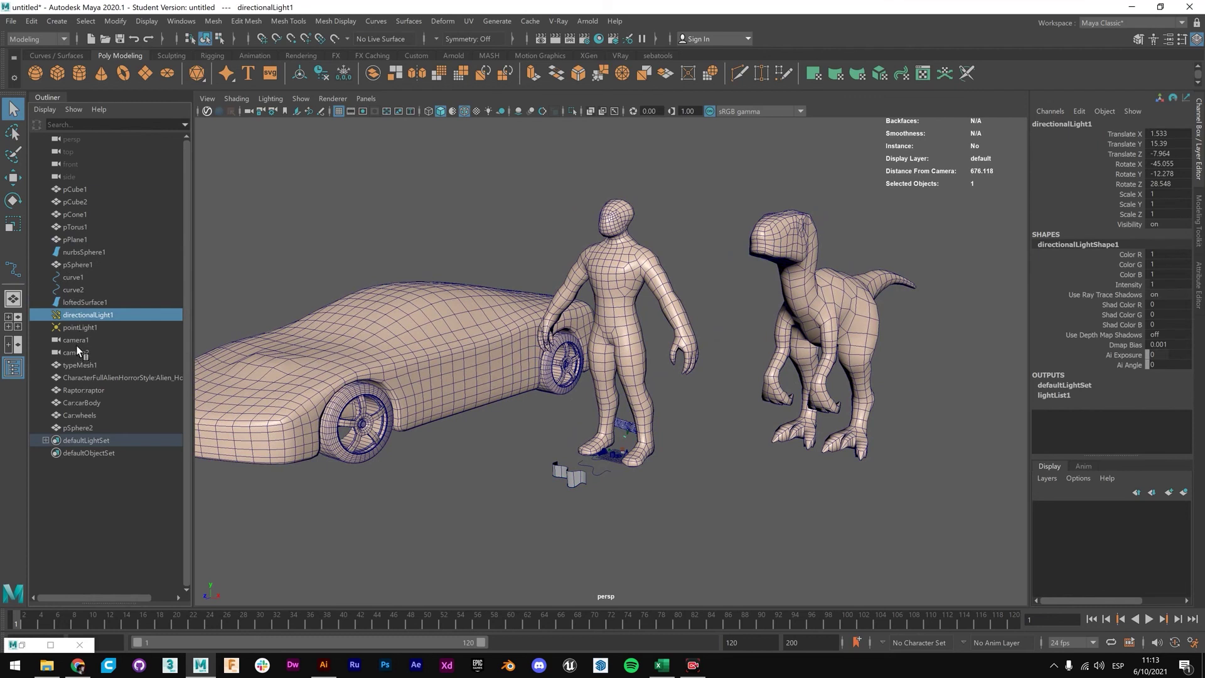
{"action": "left_click", "coordinate": [74, 340]}
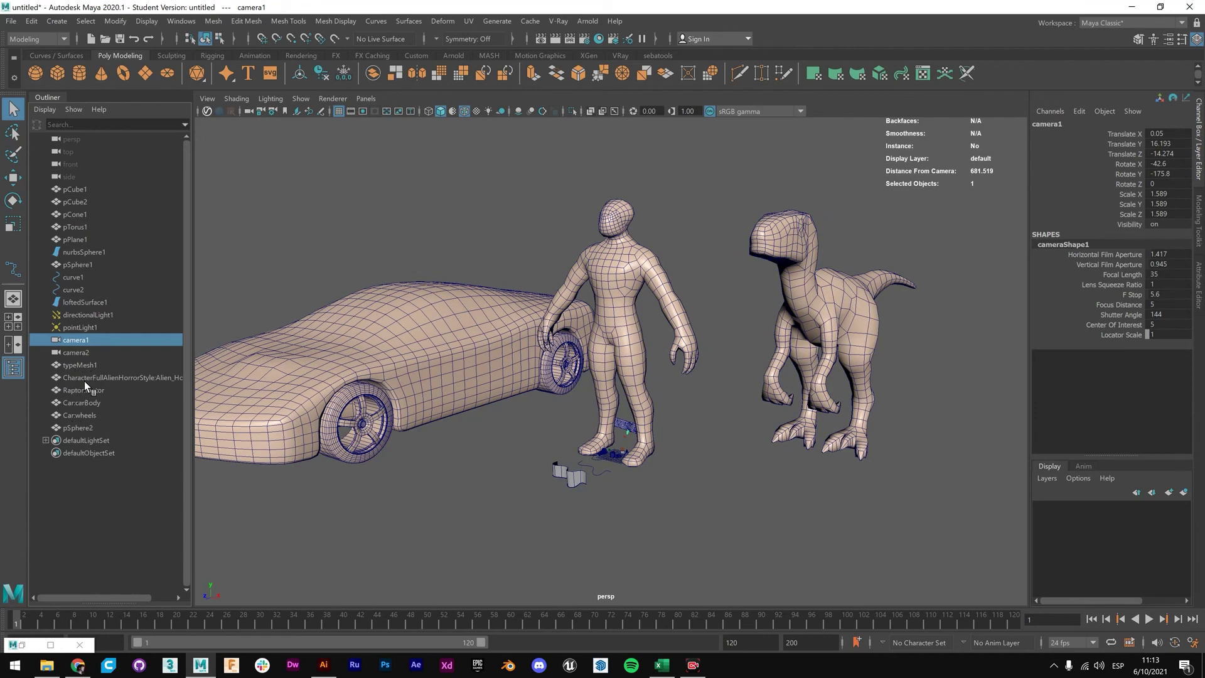
{"action": "scroll", "coordinate": [665, 455], "scroll_direction": "up", "scroll_amount": 3}
{"action": "left_click_drag", "start_coordinate": [678, 454], "coordinate": [705, 464], "text": "alt"}
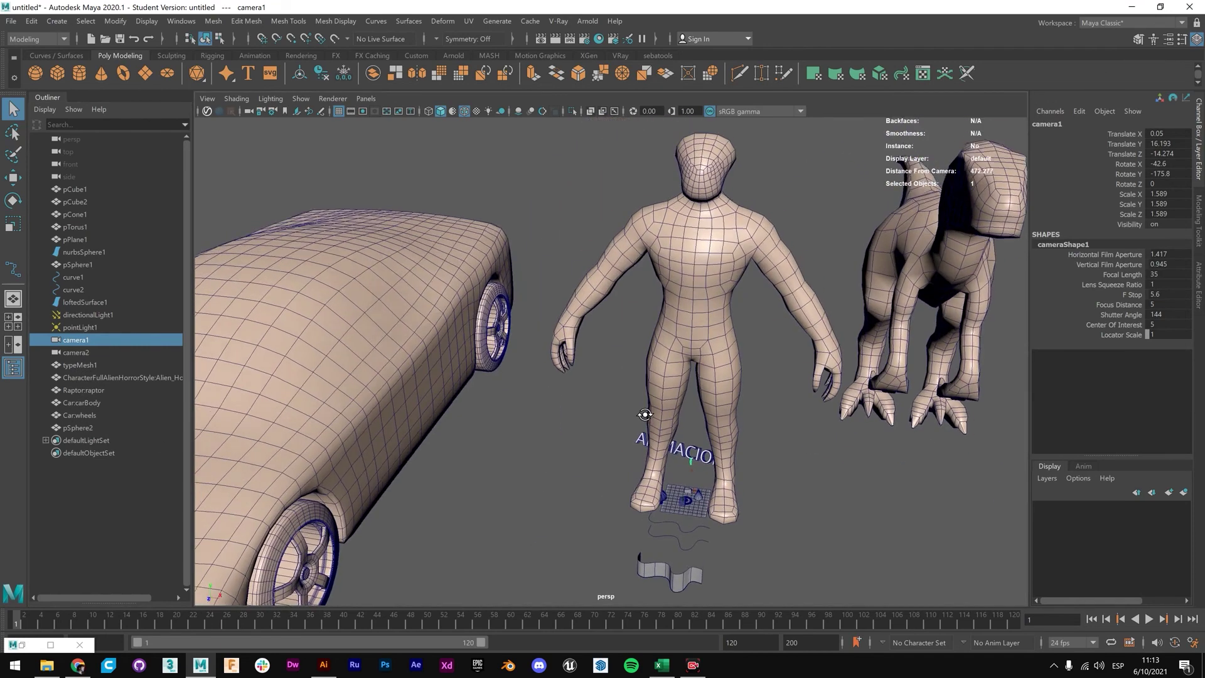
{"action": "scroll", "coordinate": [677, 469], "scroll_direction": "up", "scroll_amount": 2}
{"action": "scroll", "coordinate": [675, 467], "scroll_direction": "up", "scroll_amount": 3}
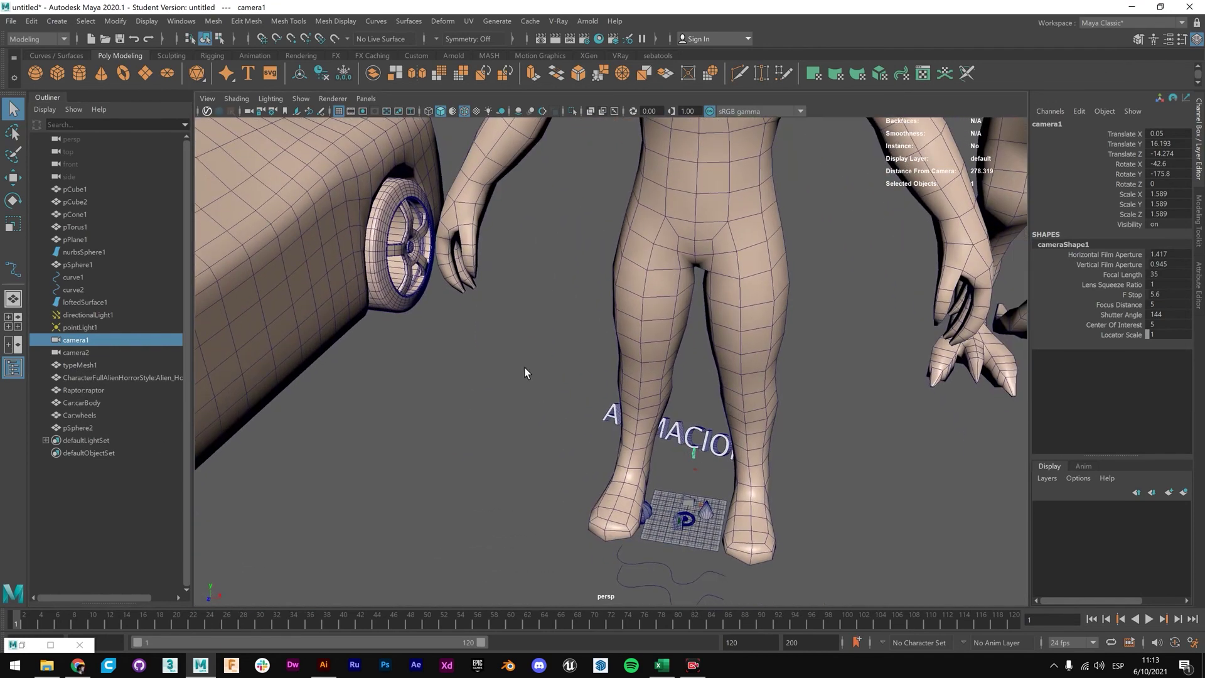
{"action": "scroll", "coordinate": [534, 372], "scroll_direction": "down", "scroll_amount": 3}
{"action": "middle_click_drag", "start_coordinate": [594, 360], "coordinate": [680, 387], "text": "alt"}
{"action": "left_click_drag", "start_coordinate": [690, 399], "coordinate": [665, 381], "text": "alt"}
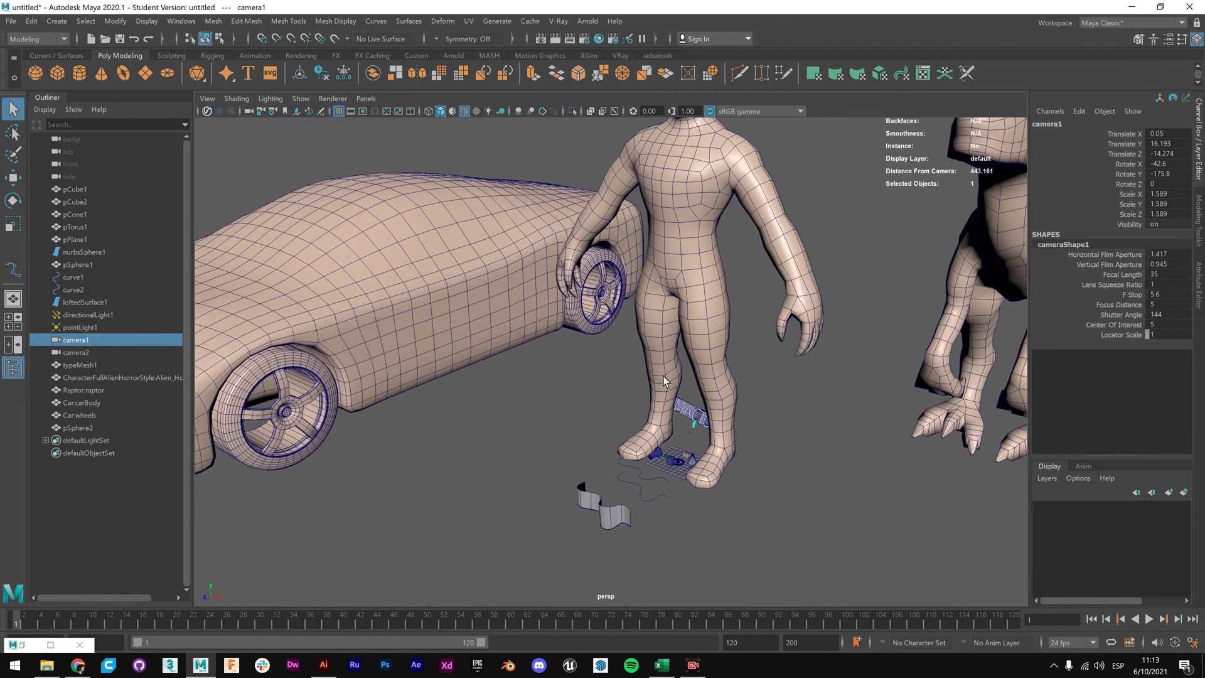
Select the 3D text mesh to examine its transform attributes and construction inputs, then view it with the car, alien and raptor.
{"action": "left_click", "coordinate": [698, 415]}
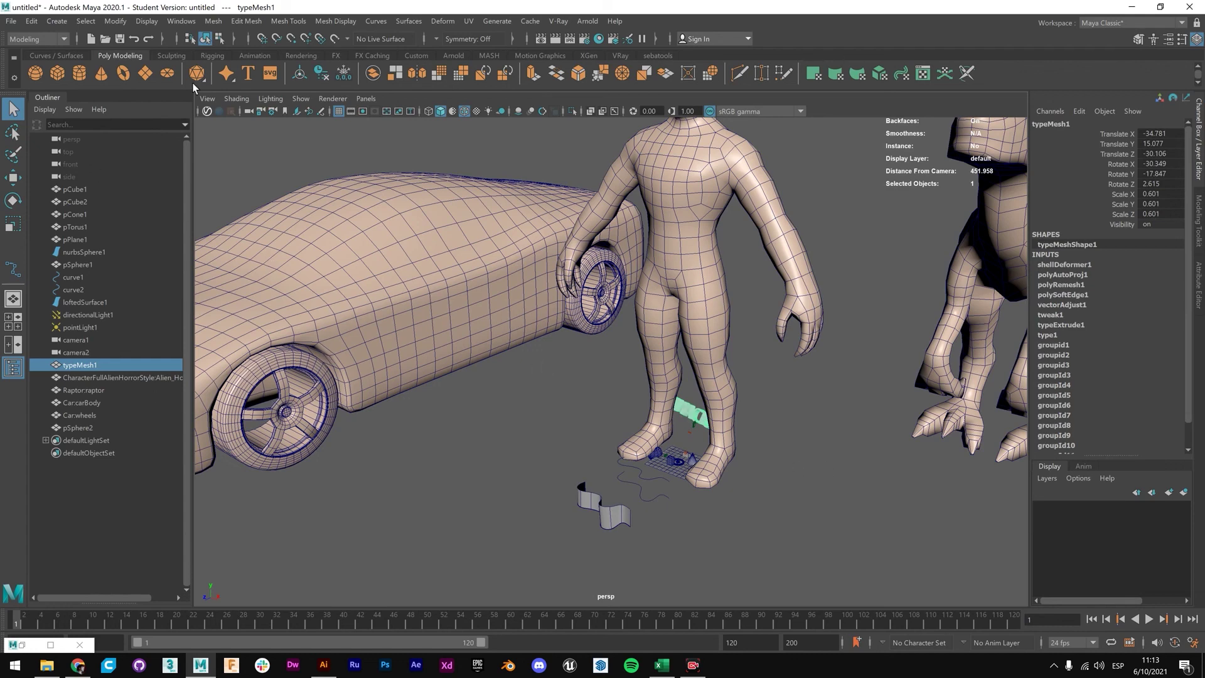
{"action": "key", "text": "a"}
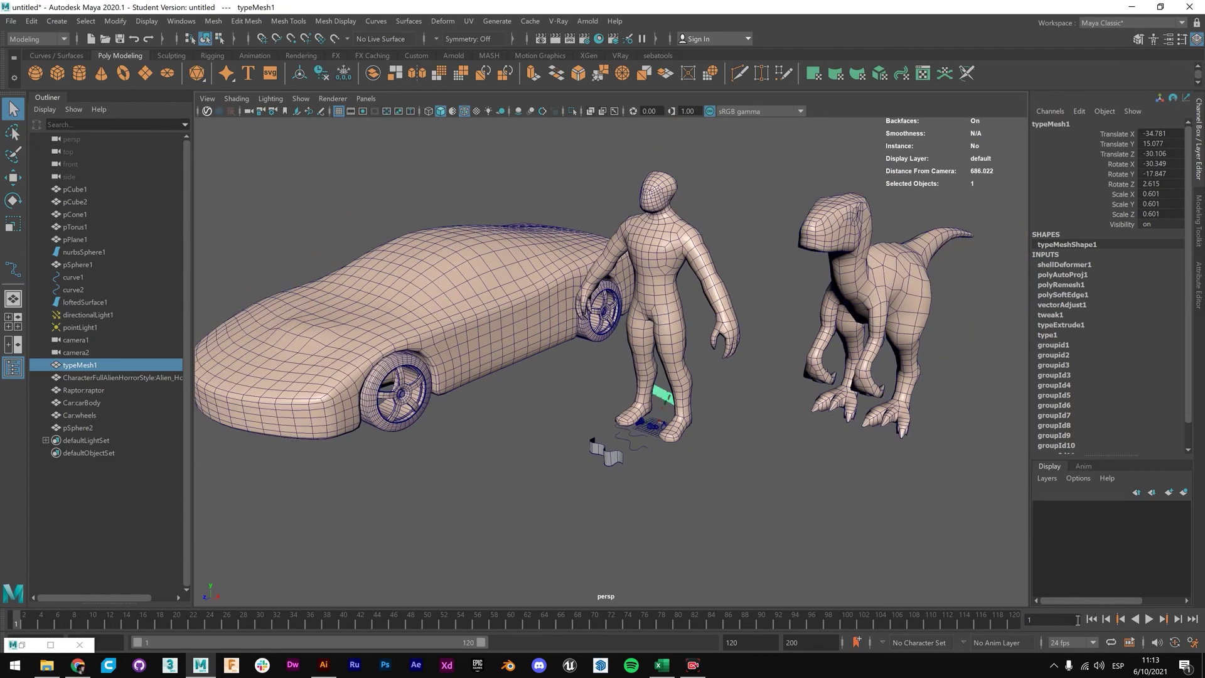
{"action": "mouse_move", "coordinate": [615, 467]}
{"action": "left_mouse_down", "text": "alt"}
{"action": "mouse_move", "coordinate": [671, 491]}
{"action": "mouse_move", "coordinate": [595, 480]}
{"action": "left_mouse_up", "text": "alt"}
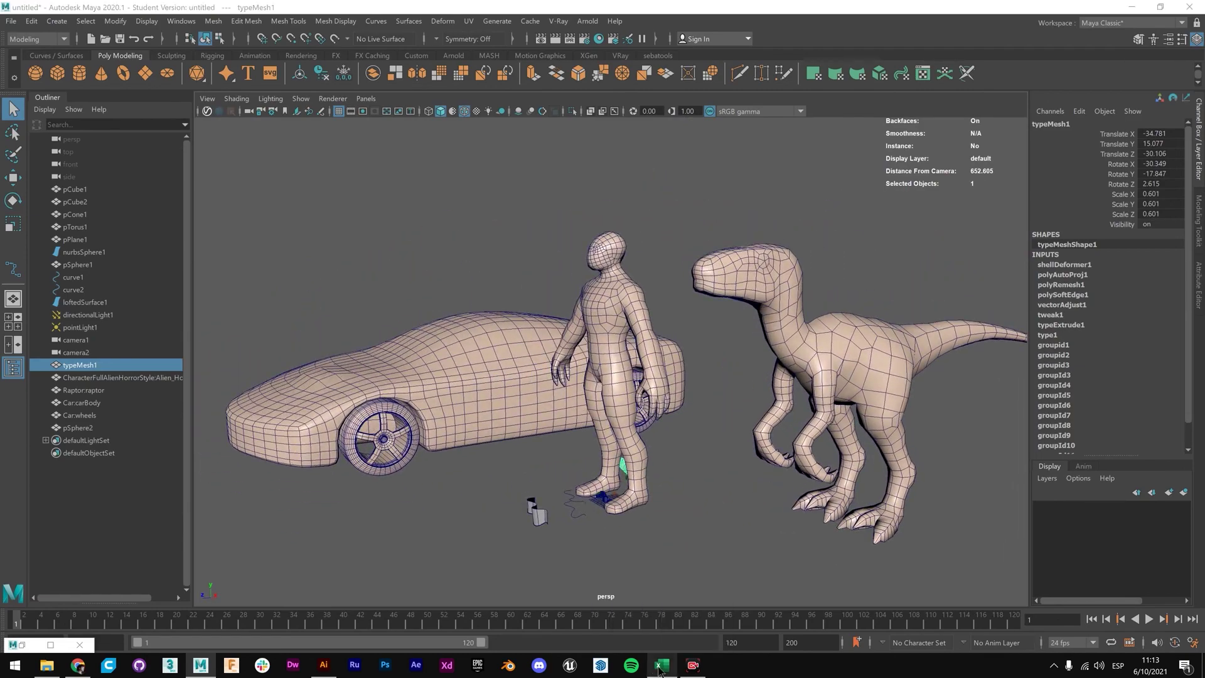
Switch to the course program workbook in Excel and review the subtopics of sections 1.3 Creación de objetos and 1.4 Herramientas generales de edición.
{"action": "left_click", "coordinate": [661, 664]}
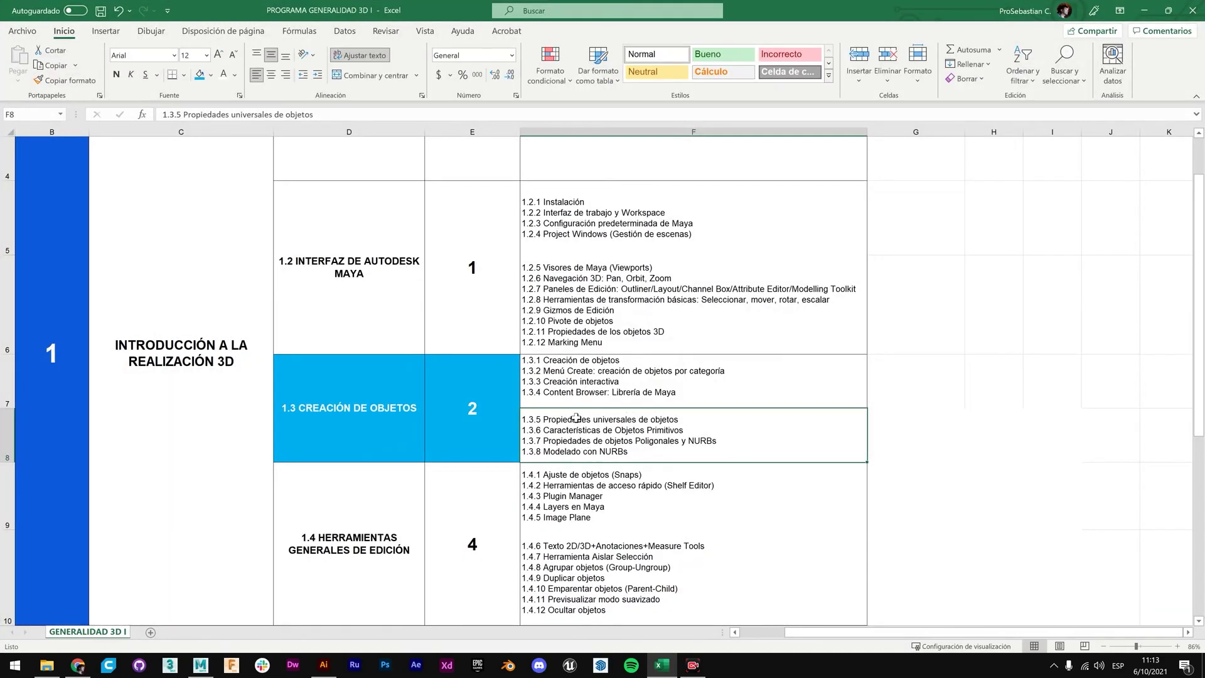
{"action": "scroll", "coordinate": [576, 417], "scroll_direction": "down", "scroll_amount": 1}
{"action": "left_click", "coordinate": [630, 321]}
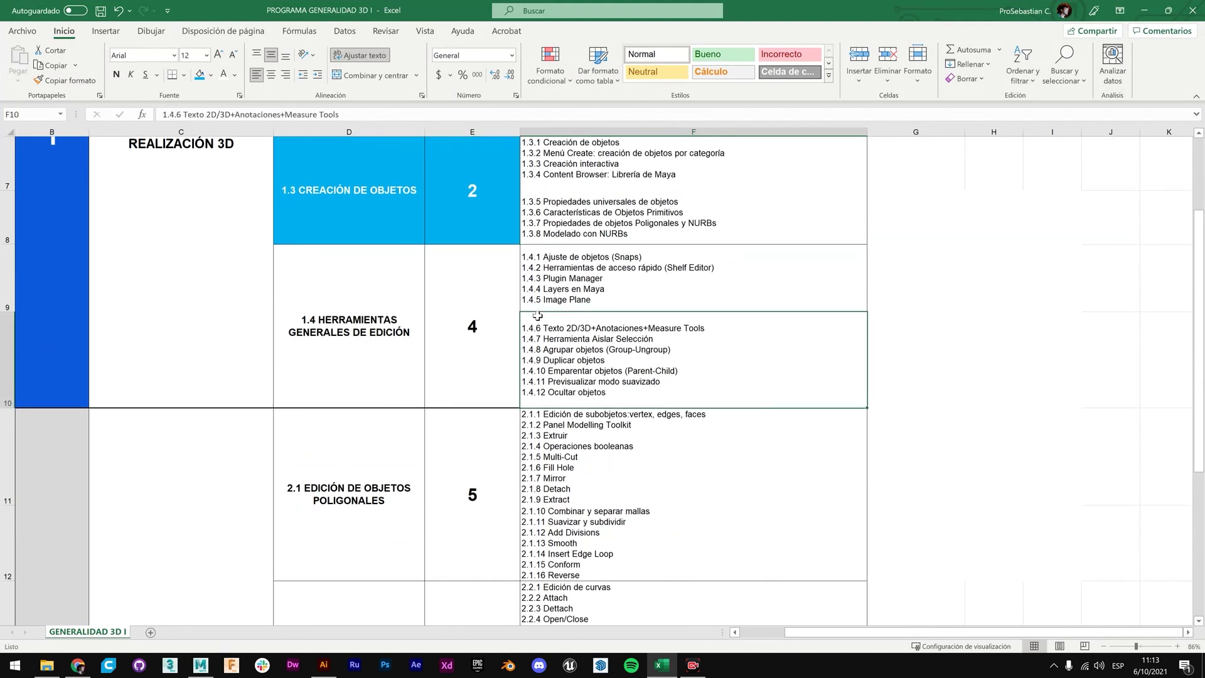
{"action": "left_click", "coordinate": [668, 283]}
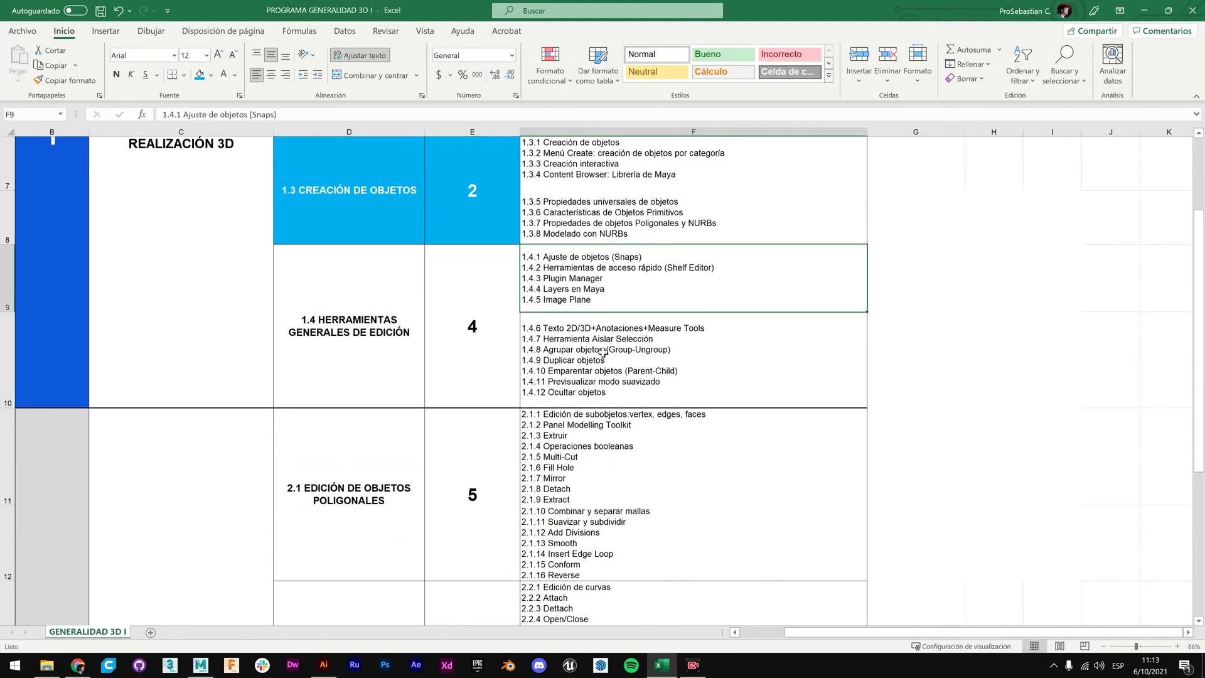
{"action": "scroll", "coordinate": [574, 340], "scroll_direction": "up", "scroll_amount": 2}
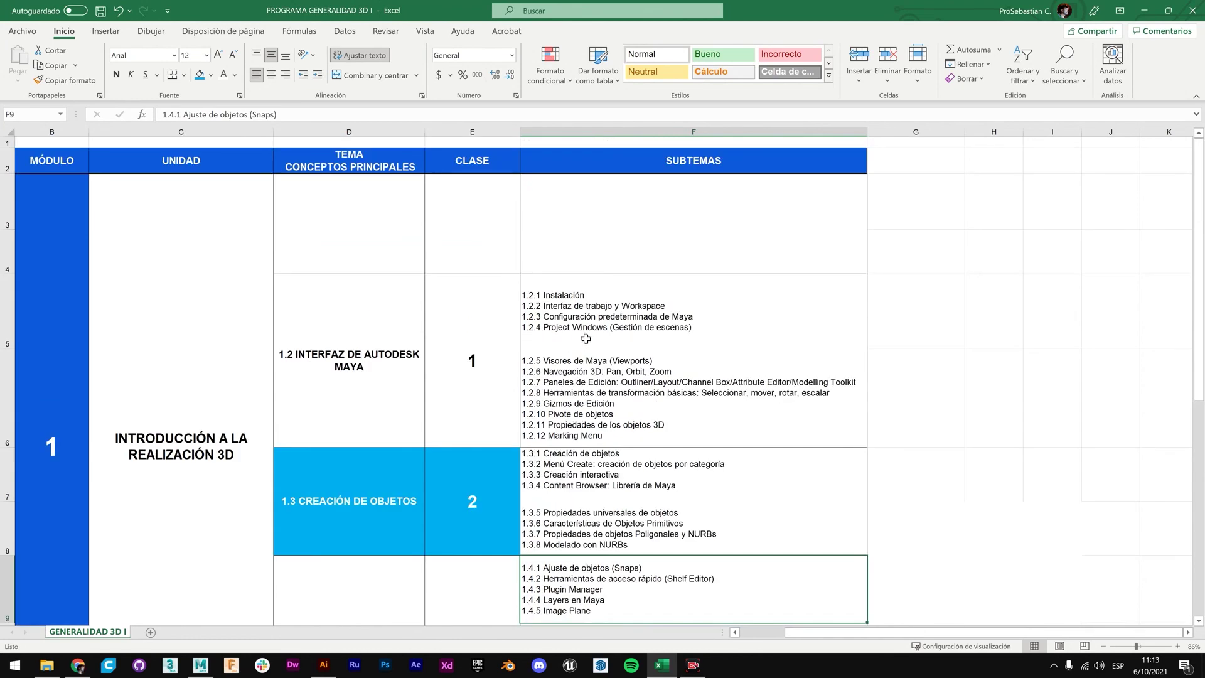
{"action": "scroll", "coordinate": [593, 348], "scroll_direction": "down", "scroll_amount": 2}
{"action": "scroll", "coordinate": [608, 356], "scroll_direction": "up", "scroll_amount": 2}
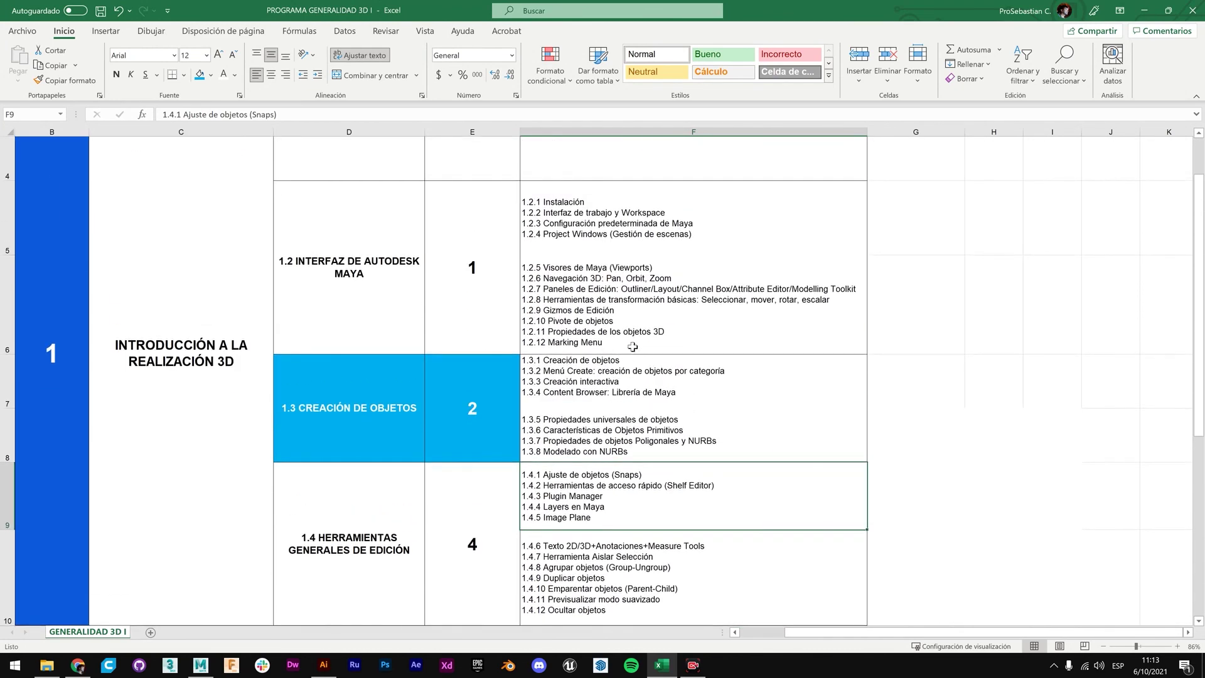